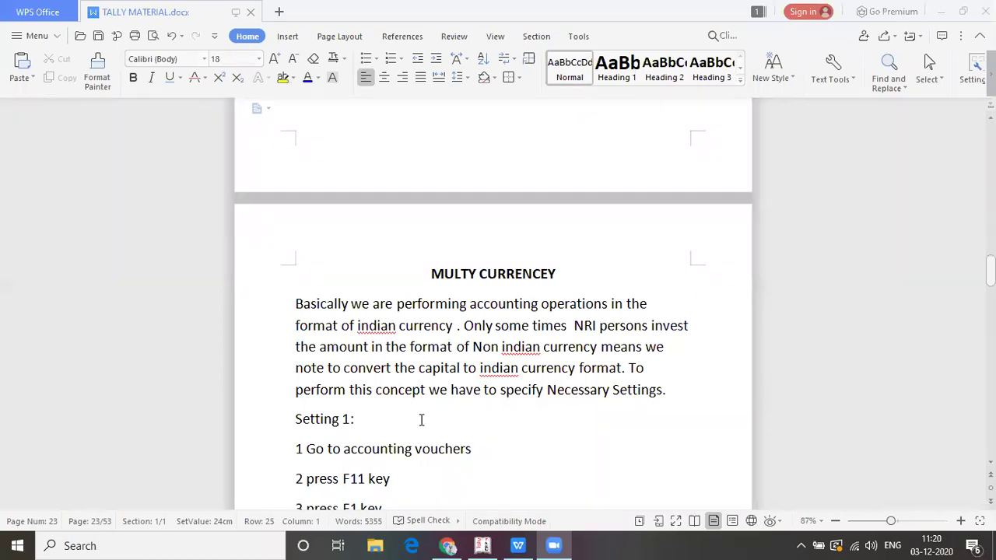
# Read the MULTY CURRENCEY notes in the document, from the introduction through the Setting 1 and Setting 2 instructions.
pyautogui.click(393, 434)
pyautogui.press('Down')
pyautogui.press('Down')
pyautogui.press('Down')
pyautogui.press('Down')
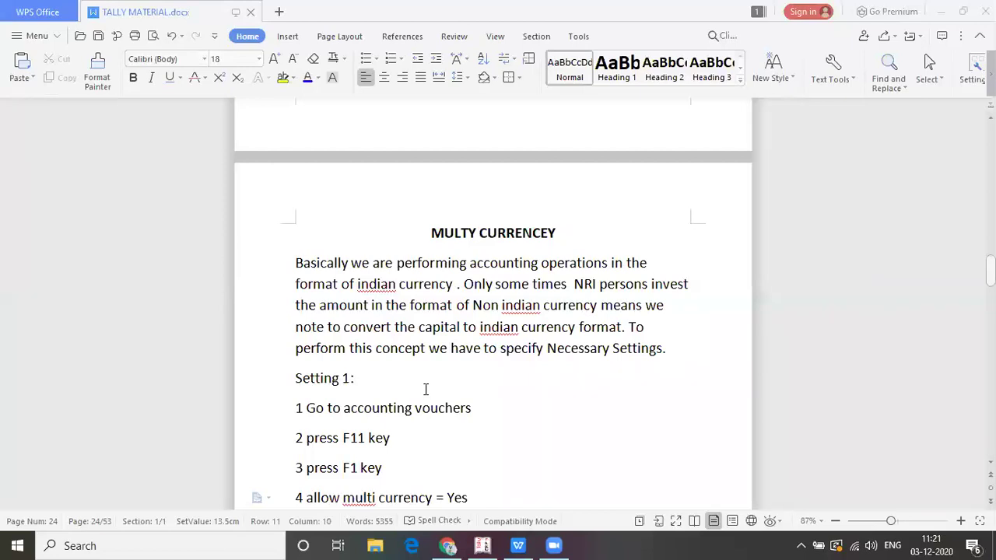
pyautogui.click(502, 393)
pyautogui.press('Down')
pyautogui.press('Down')
pyautogui.press('Down')
pyautogui.press('Down')
pyautogui.press('Down')
pyautogui.press('Down')
pyautogui.press('Down')
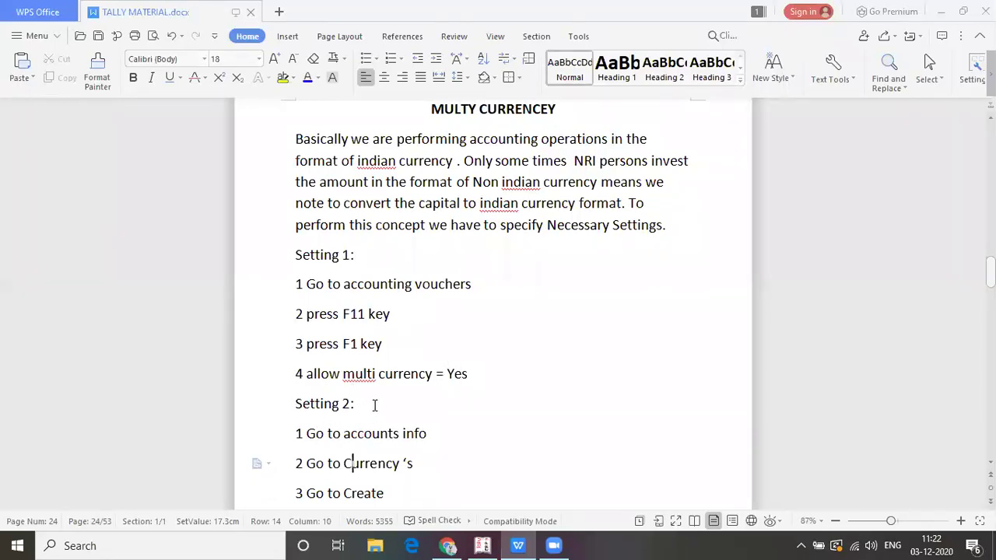
pyautogui.press('Down')
pyautogui.press('Down')
pyautogui.press('Down')
pyautogui.press('Down')
pyautogui.press('Down')
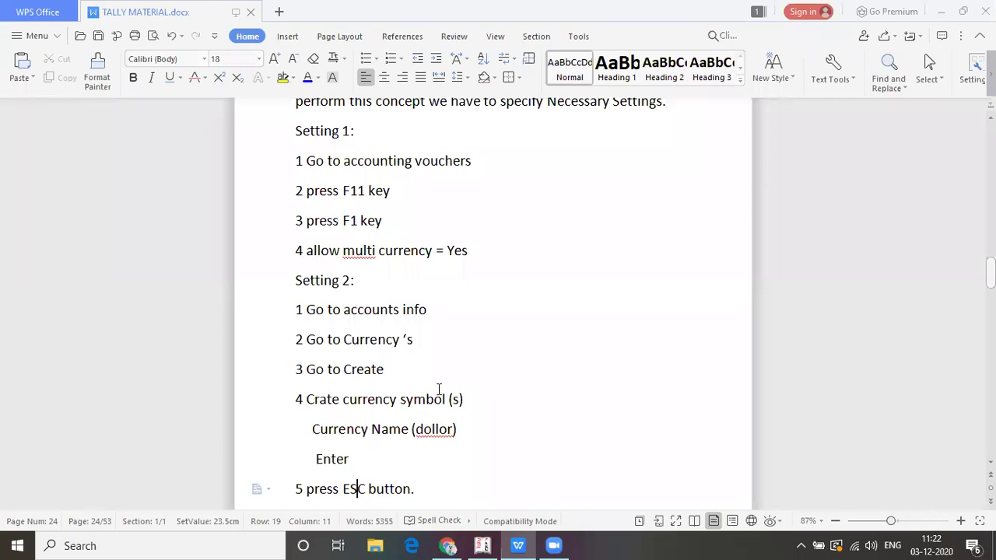
# Return to the introductory paragraph of the MULTY CURRENCEY notes and reread it together with Setting 1.
pyautogui.press('Up')
pyautogui.press('Up')
pyautogui.press('Up')
pyautogui.press('Up')
pyautogui.press('Up')
pyautogui.press('Up')
pyautogui.press('Up')
pyautogui.press('Up')
pyautogui.press('Up')
pyautogui.press('Up')
pyautogui.press('Up')
pyautogui.press('Up')
pyautogui.press('Up')
pyautogui.press('Up')
pyautogui.press('Up')
pyautogui.press('Up')
pyautogui.press('Up')
pyautogui.press('Up')
pyautogui.press('Up')
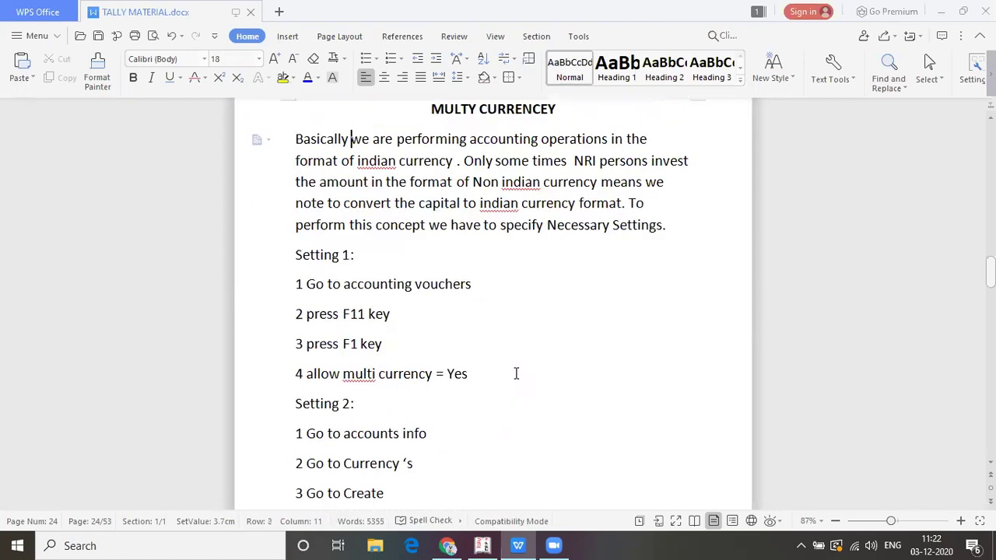
pyautogui.press('Down')
pyautogui.press('Down')
pyautogui.press('Down')
pyautogui.press('Down')
pyautogui.press('Down')
pyautogui.press('Down')
pyautogui.press('Down')
pyautogui.press('Down')
pyautogui.press('Down')
pyautogui.press('Down')
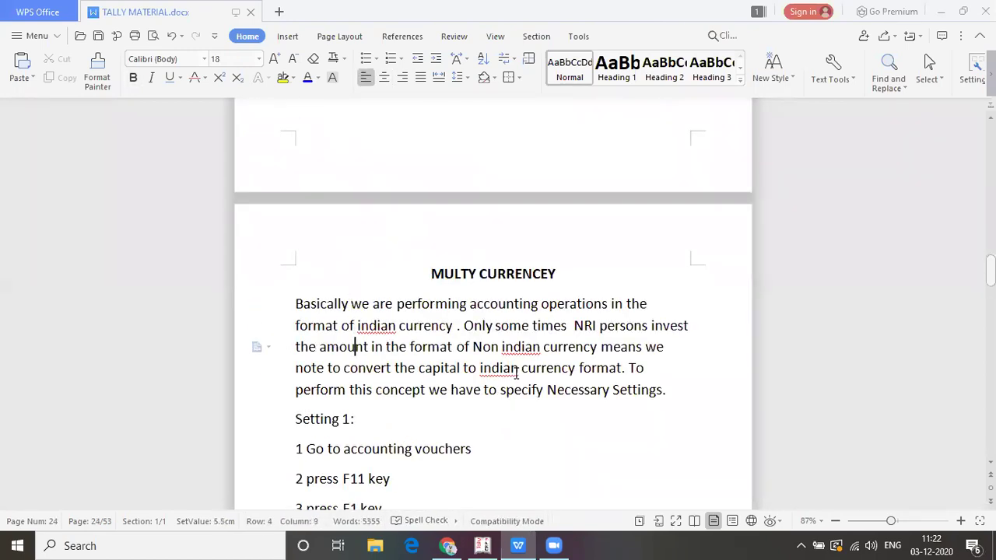
pyautogui.press('Down')
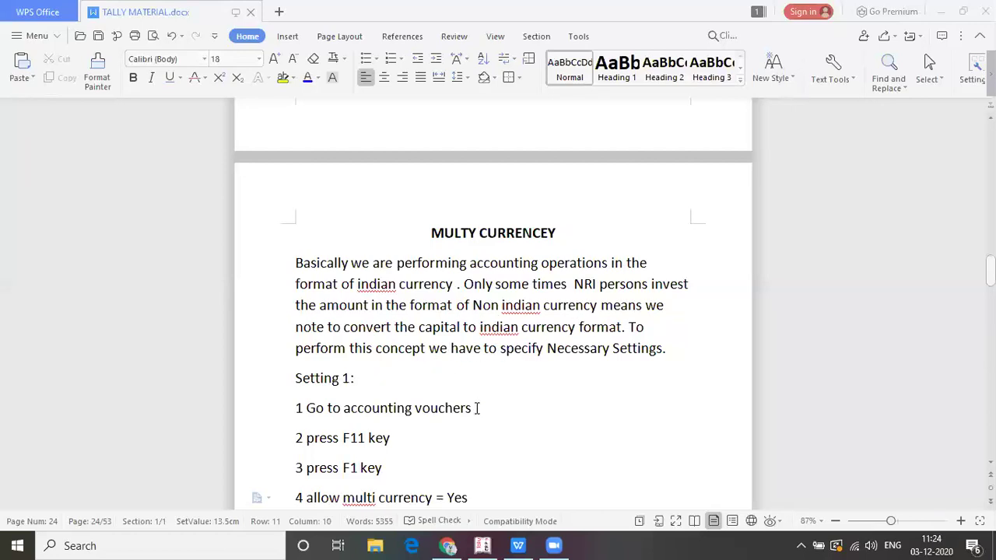
# Review the Setting 1 instructions for allowing multi-currency and the start of Setting 2.
pyautogui.click(502, 401)
pyautogui.press('Down')
pyautogui.press('Down')
pyautogui.press('Down')
pyautogui.press('Down')
pyautogui.press('Down')
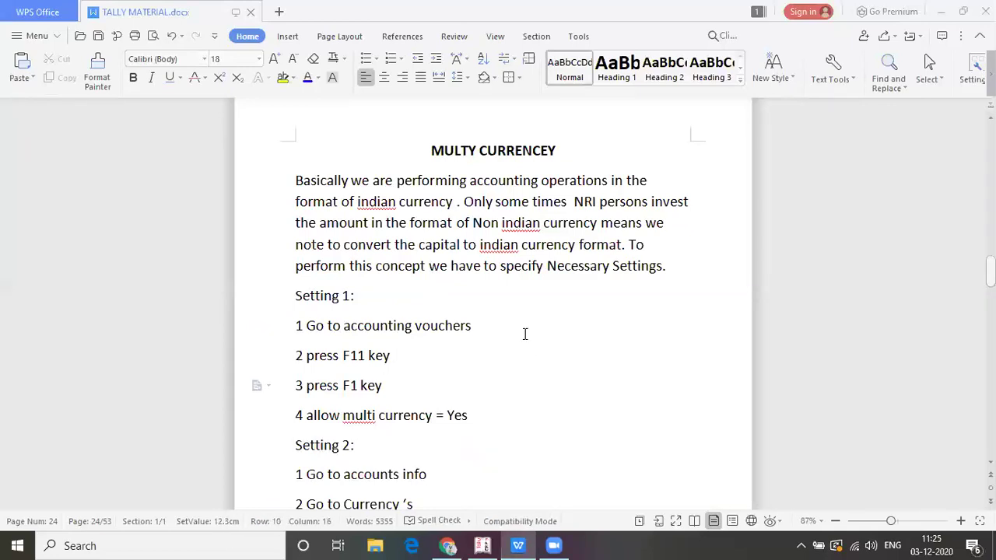
pyautogui.press('Down')
pyautogui.press('Down')
pyautogui.press('Down')
pyautogui.press('End')
pyautogui.press('Up')
pyautogui.press('Up')
pyautogui.press('Up')
pyautogui.press('Up')
pyautogui.press('Up')
pyautogui.press('Up')
pyautogui.press('Up')
pyautogui.press('Up')
pyautogui.press('Up')
pyautogui.press('Up')
pyautogui.press('Up')
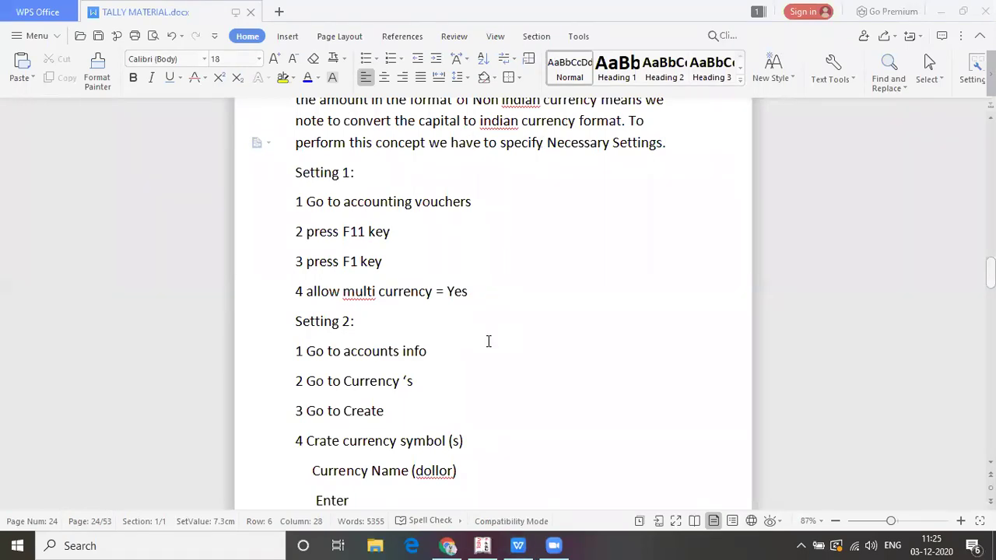
# Read the rest of the Setting 2 instructions and the opening transactions of Problem 1.
pyautogui.click(501, 382)
pyautogui.press('Down')
pyautogui.press('Down')
pyautogui.press('Down')
pyautogui.press('Down')
pyautogui.press('Down')
pyautogui.press('Down')
pyautogui.press('Down')
pyautogui.press('Down')
pyautogui.press('Down')
pyautogui.press('Down')
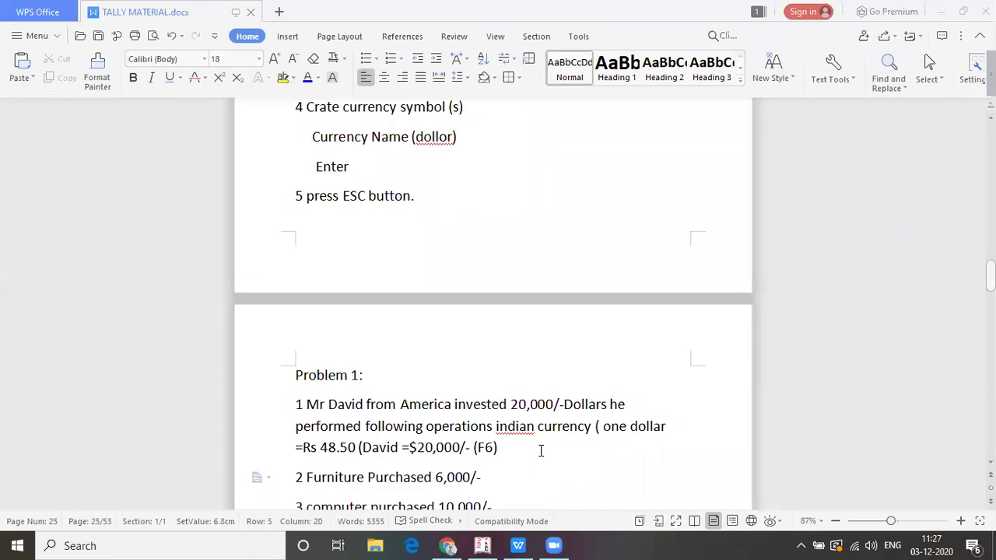
# Switch to Tally.ERP 9 and examine the entries offered under Accounts Info., then return to the Gateway of Tally.
pyautogui.hotkey('alt', 'Tab')
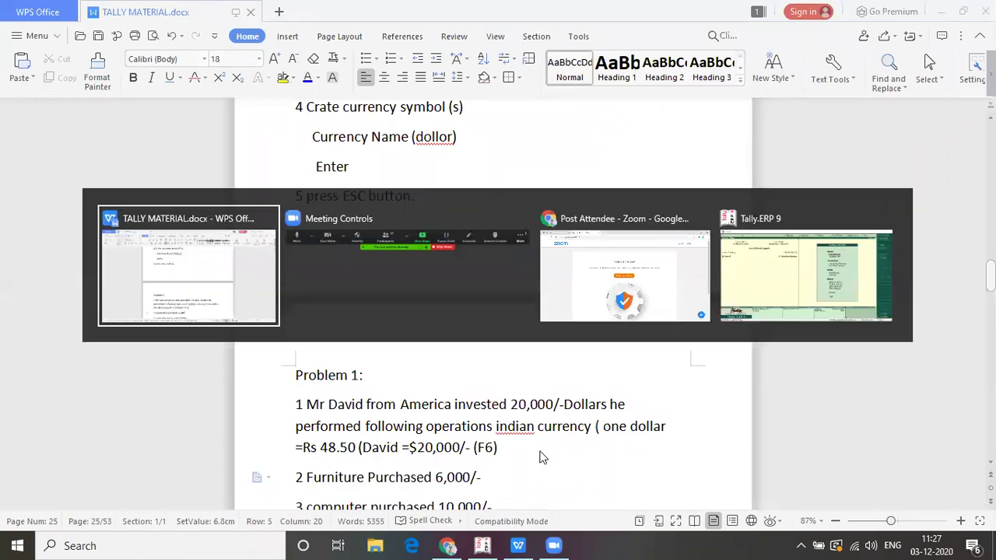
pyautogui.press('Tab')
pyautogui.press('Tab')
pyautogui.press('Tab')
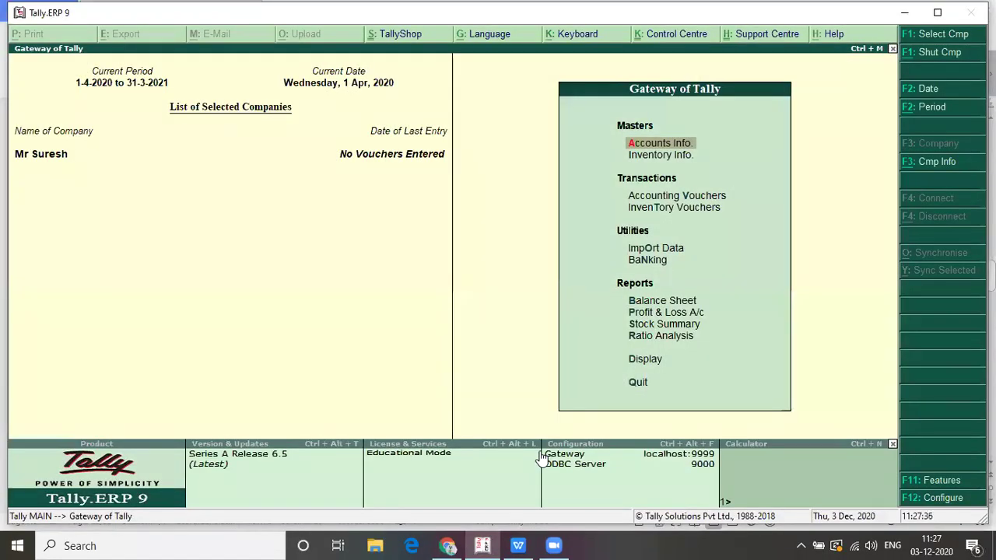
pyautogui.press('Return')
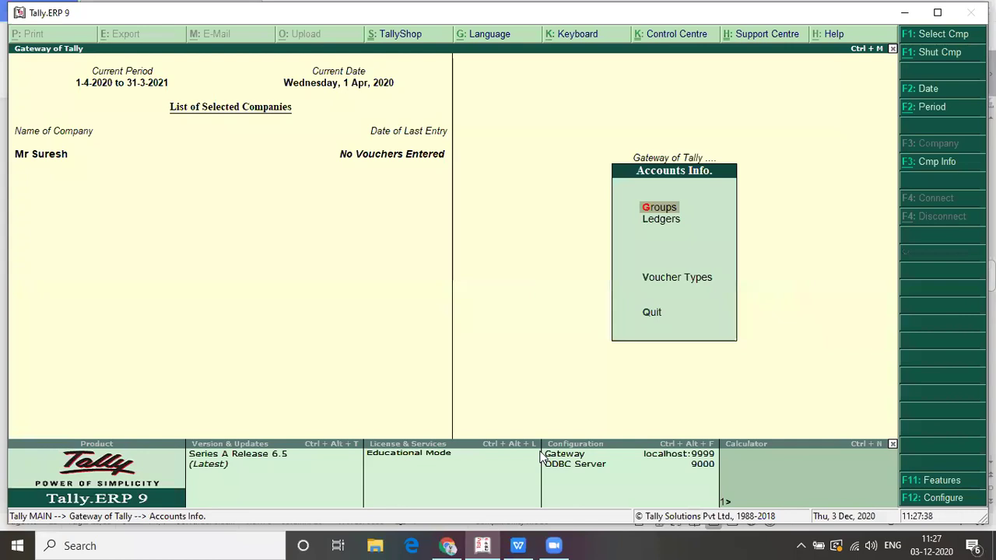
pyautogui.press('Down')
pyautogui.press('Down')
pyautogui.press('Down')
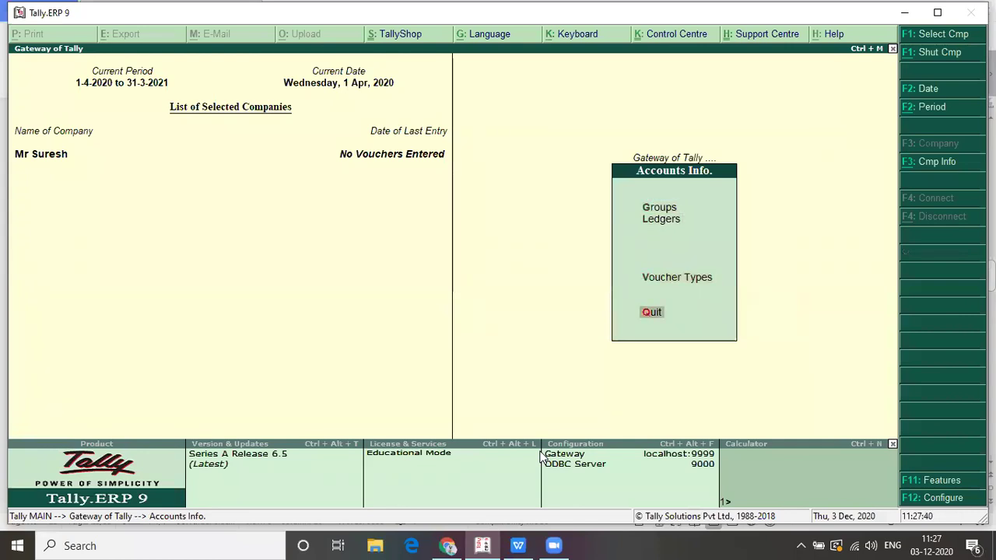
pyautogui.press('Up')
pyautogui.press('Up')
pyautogui.press('Up')
pyautogui.press('Up')
pyautogui.press('Up')
pyautogui.press('Up')
pyautogui.press('Up')
pyautogui.press('Up')
pyautogui.press('Up')
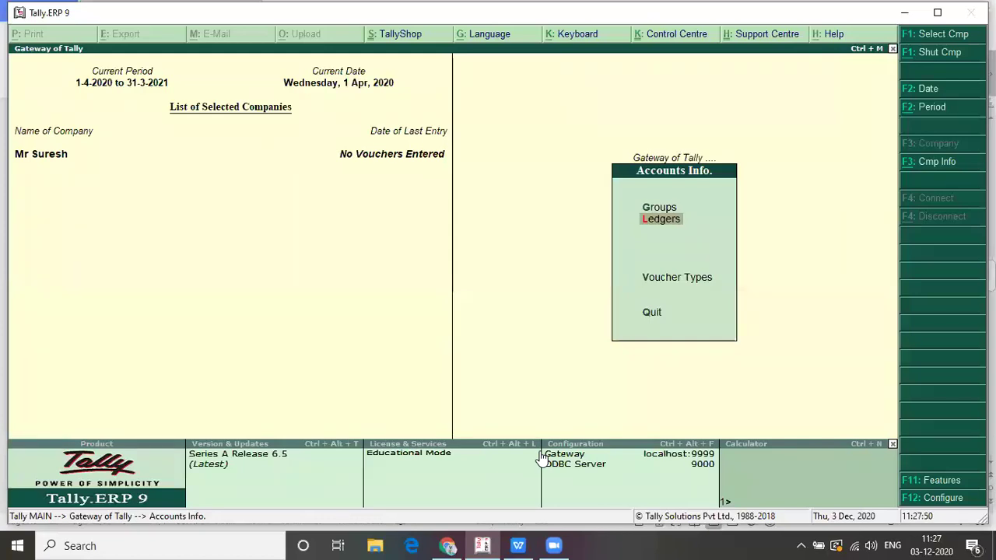
pyautogui.press('Escape')
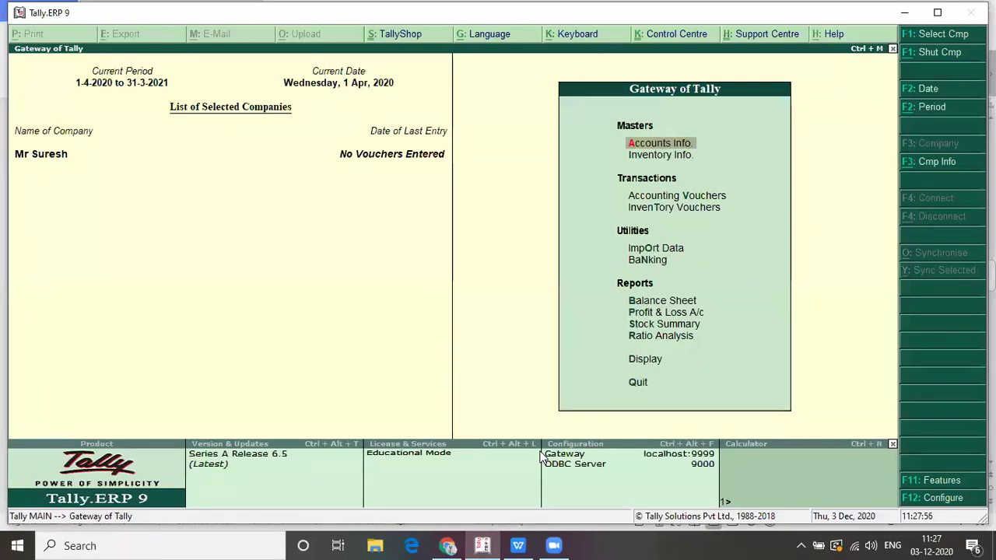
# Open the Accounting Features of the selected company from its Company Features.
pyautogui.press('F11')
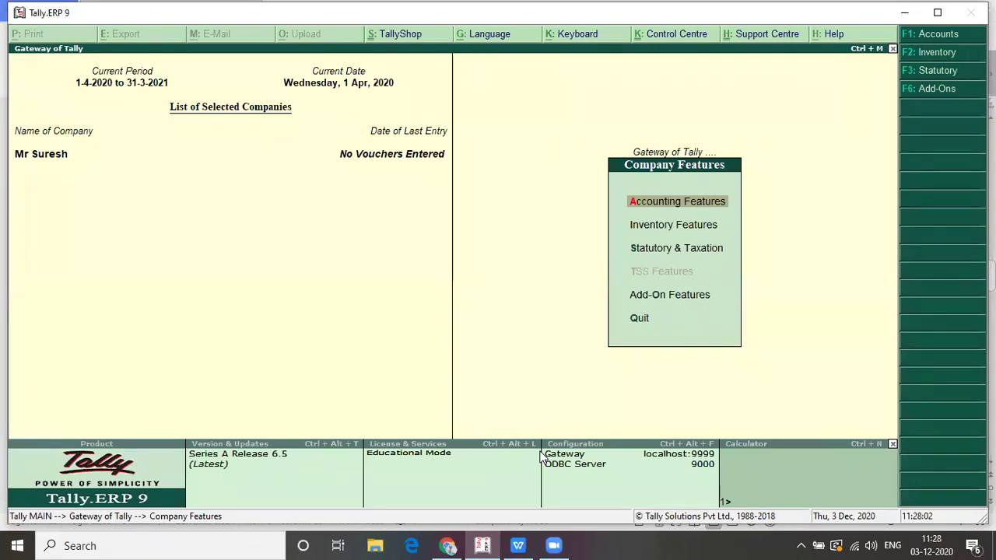
pyautogui.press('Down')
pyautogui.press('Down')
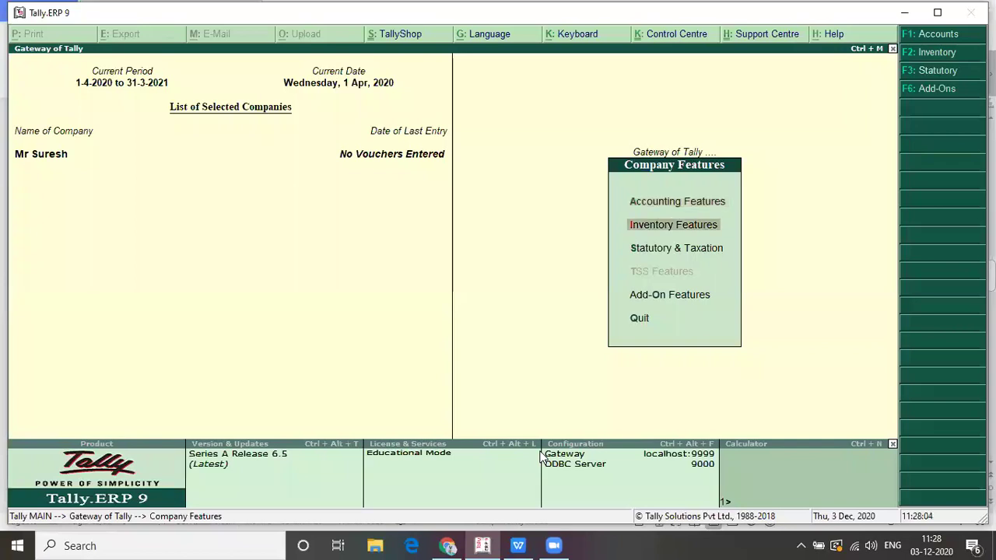
pyautogui.press('Up')
pyautogui.press('Up')
pyautogui.press('Return')
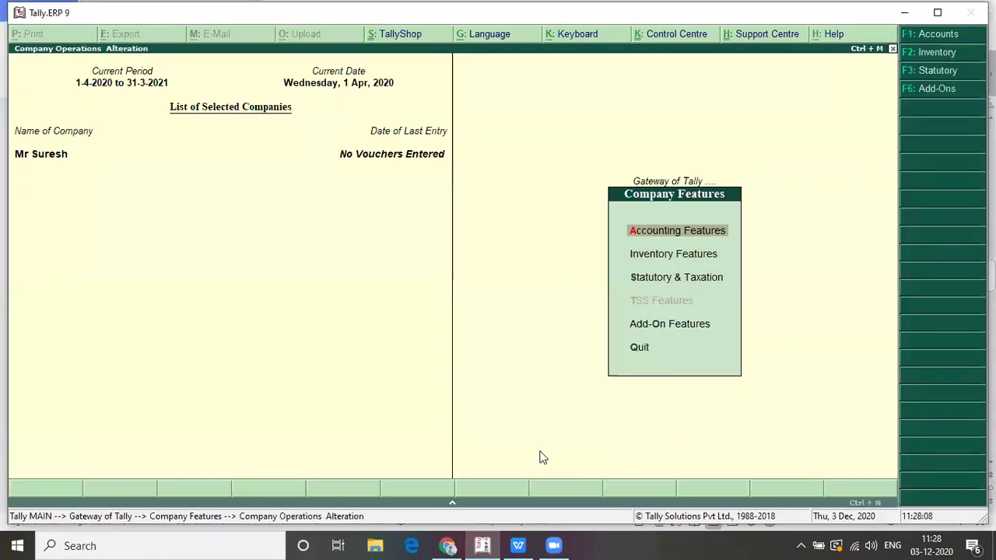
pyautogui.press('Down')
pyautogui.press('Down')
pyautogui.press('Down')
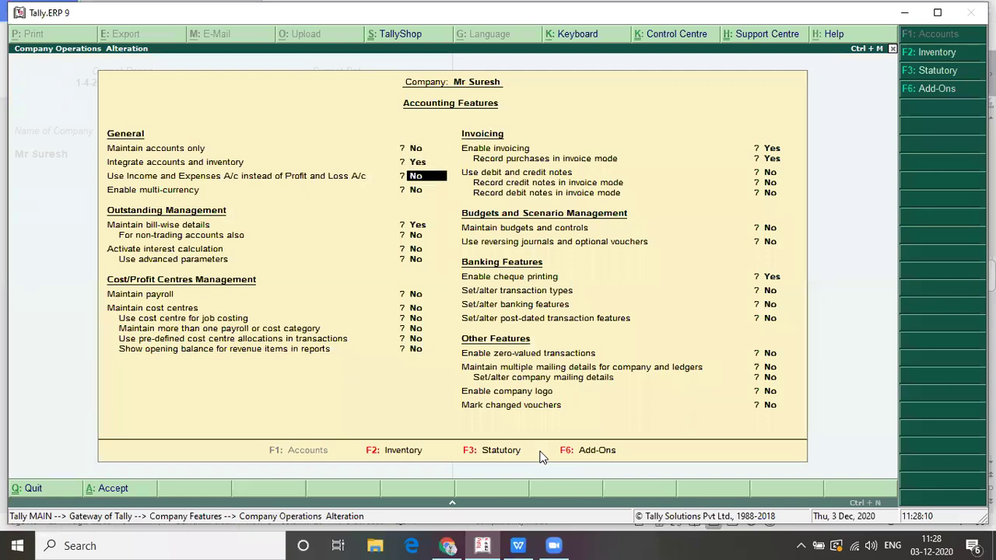
pyautogui.press('Up')
pyautogui.press('Up')
pyautogui.press('Up')
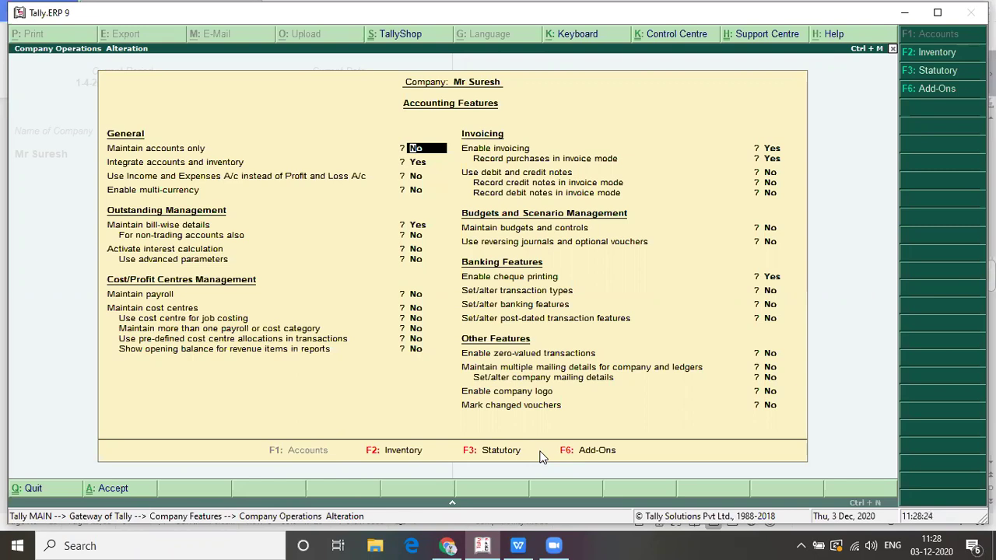
# Set Enable multi-currency to Yes and accept the remaining accounting features as they are.
pyautogui.press('Return')
pyautogui.press('Return')
pyautogui.press('Return')
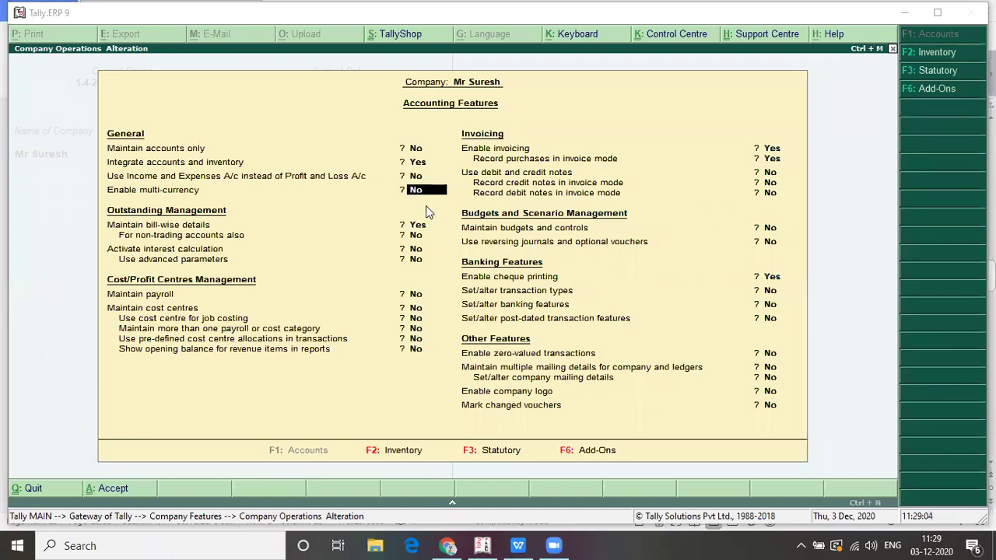
pyautogui.write('yes')
pyautogui.press('Return')
pyautogui.press('Return')
pyautogui.press('Return')
pyautogui.press('Return')
pyautogui.press('Return')
pyautogui.press('Return')
pyautogui.press('Return')
pyautogui.press('Return')
pyautogui.press('Return')
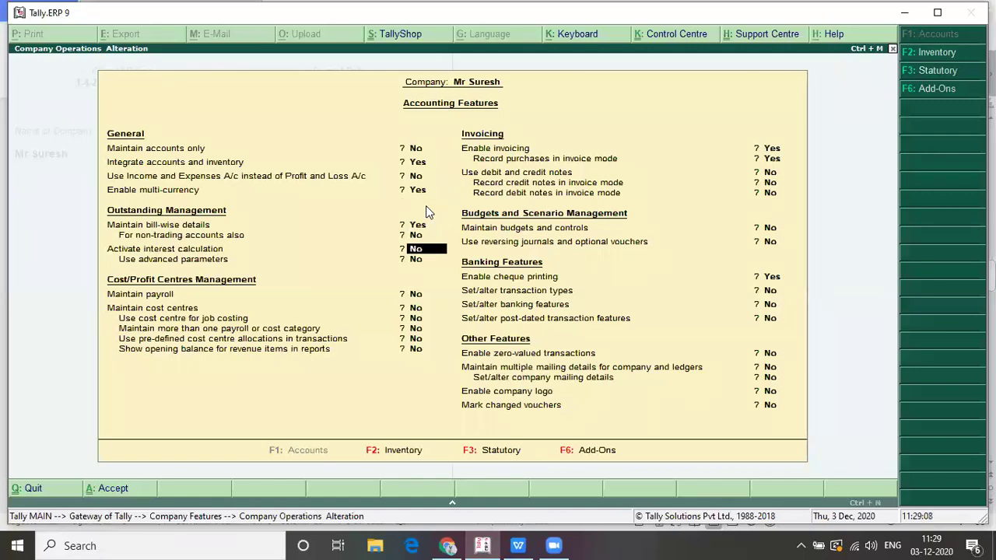
pyautogui.press('Return')
pyautogui.press('Return')
pyautogui.press('Return')
pyautogui.press('Return')
pyautogui.press('Return')
pyautogui.press('Return')
pyautogui.press('Return')
pyautogui.press('Return')
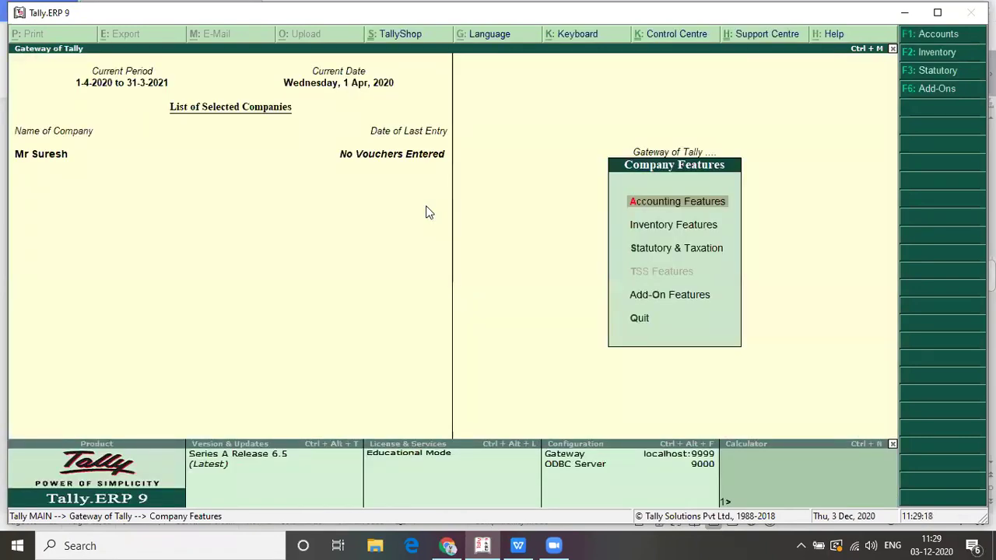
# Return to the Gateway of Tally and check Accounts Info. for the Currencies entry.
pyautogui.press('Escape')
pyautogui.press('Down')
pyautogui.press('Up')
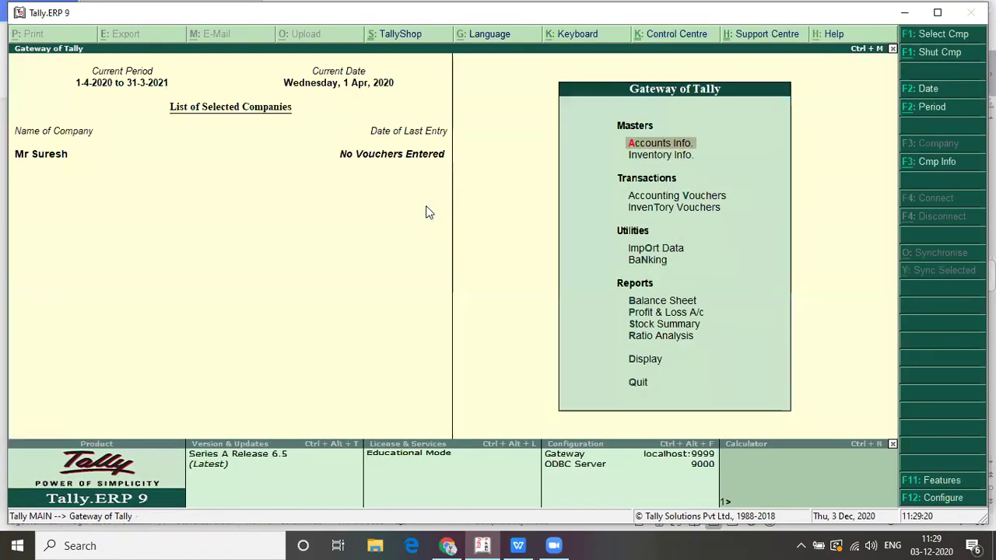
pyautogui.press('Return')
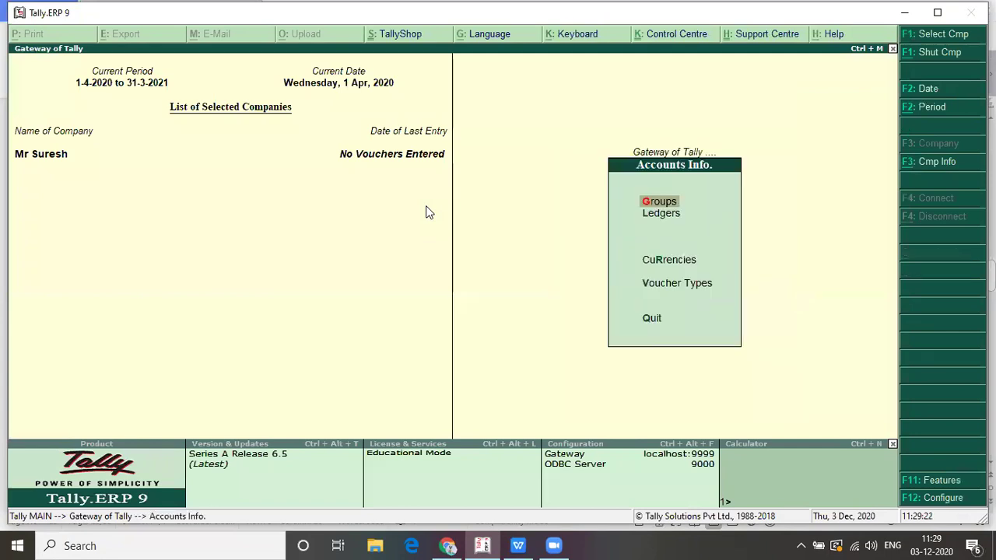
pyautogui.press('Down')
pyautogui.press('Down')
pyautogui.press('Down')
pyautogui.press('Down')
pyautogui.press('Up')
pyautogui.press('Up')
pyautogui.press('Up')
pyautogui.press('Up')
pyautogui.press('Down')
pyautogui.press('Down')
pyautogui.press('Down')
pyautogui.press('Down')
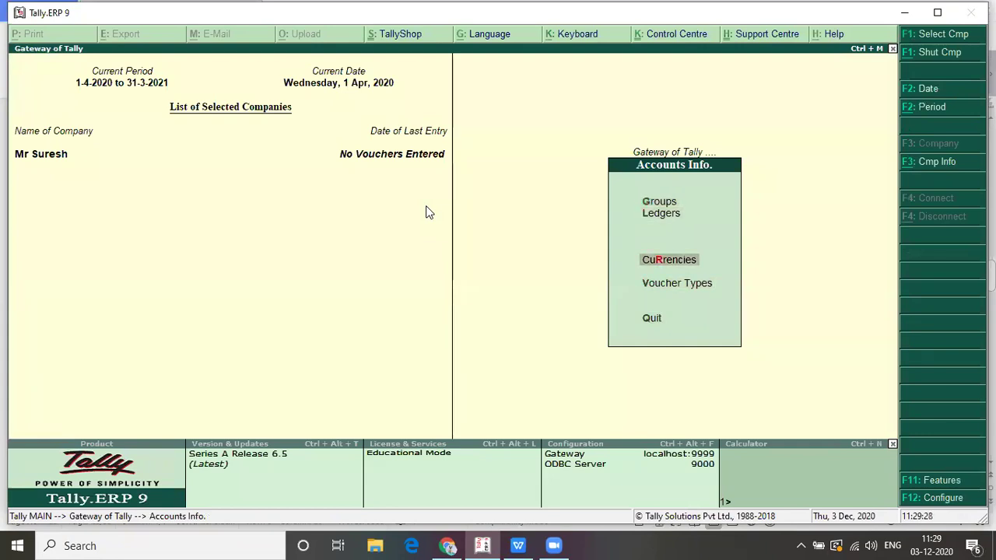
pyautogui.press('Up')
pyautogui.press('Up')
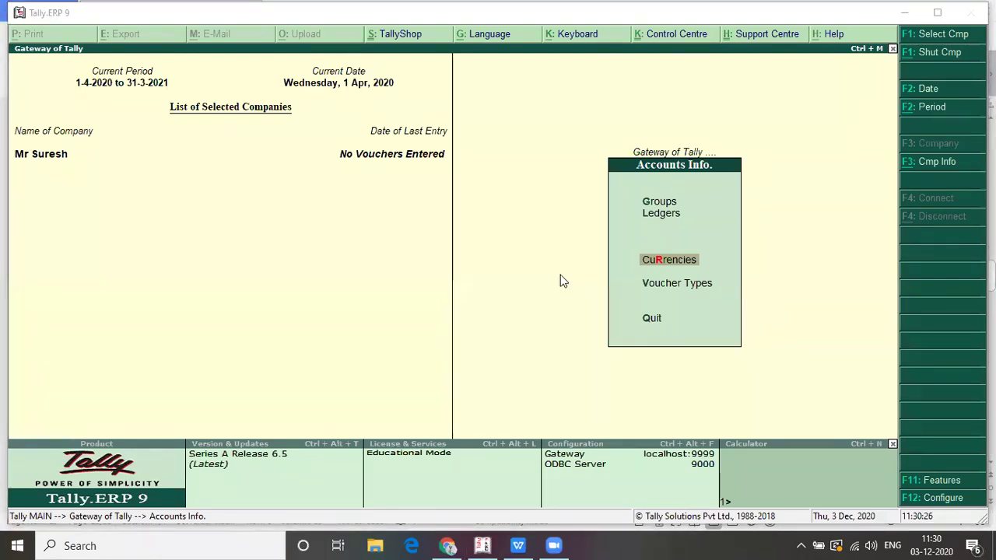
# Switch to the WPS Office document and review the dollar investment transaction in Problem 1.
pyautogui.hotkey('alt', 'Tab')
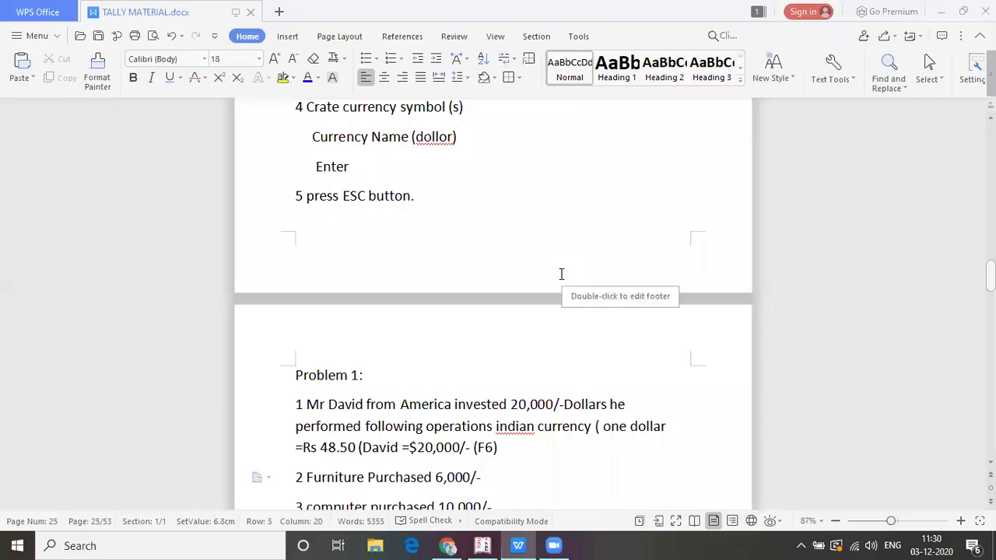
pyautogui.press('Up')
pyautogui.press('Up')
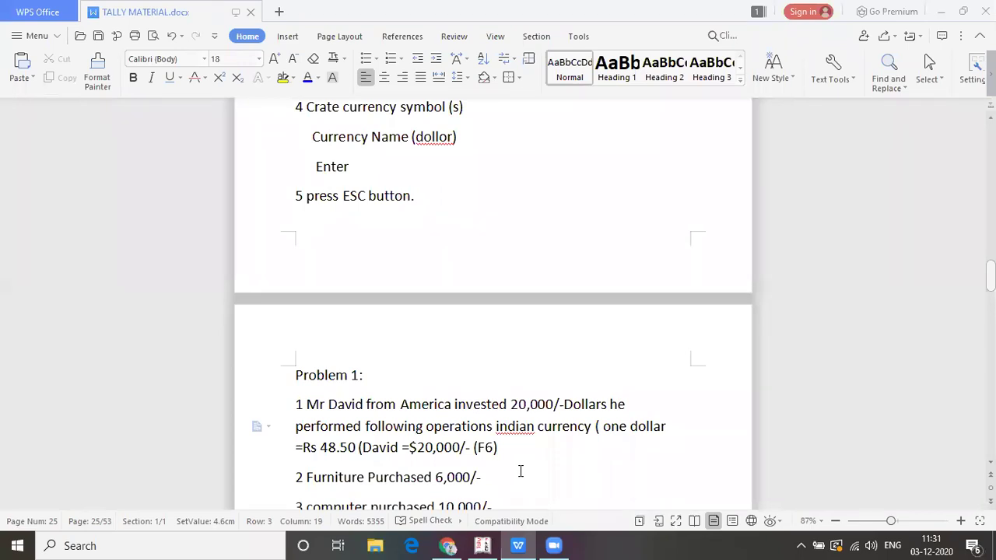
# Switch to Tally.ERP 9 and check the Enable multi-currency option in the company's Accounting Features.
pyautogui.hotkey('alt', 'Tab')
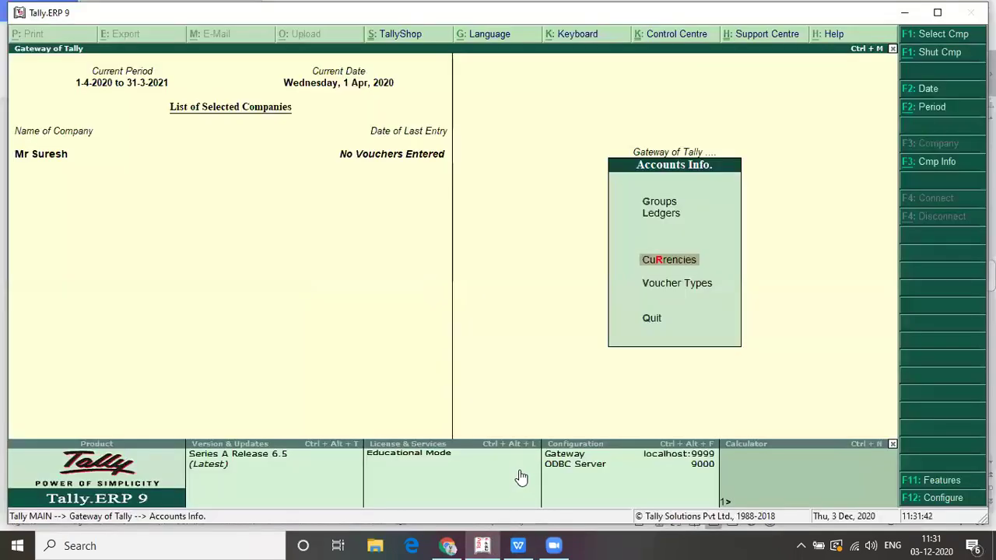
pyautogui.press('Escape')
pyautogui.press('Escape')
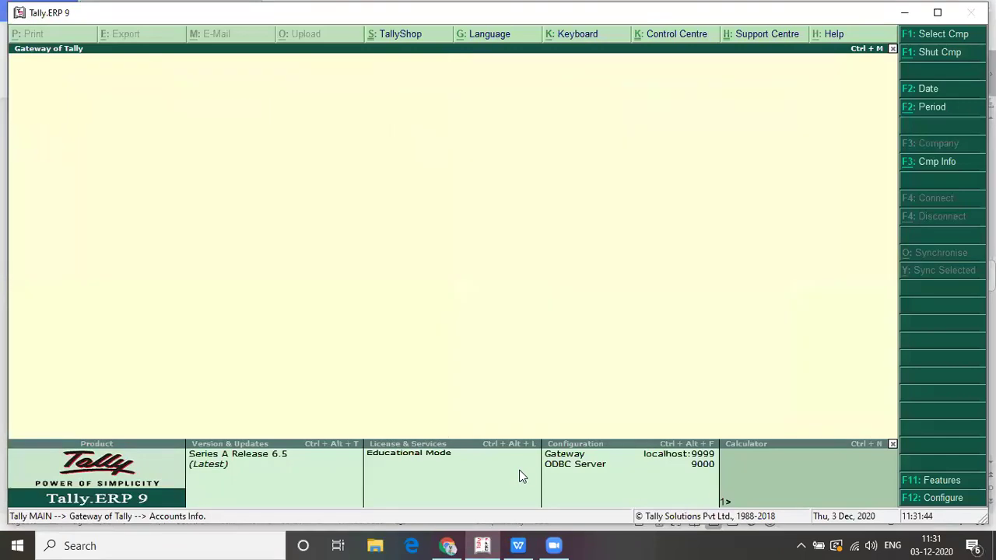
pyautogui.press('Escape')
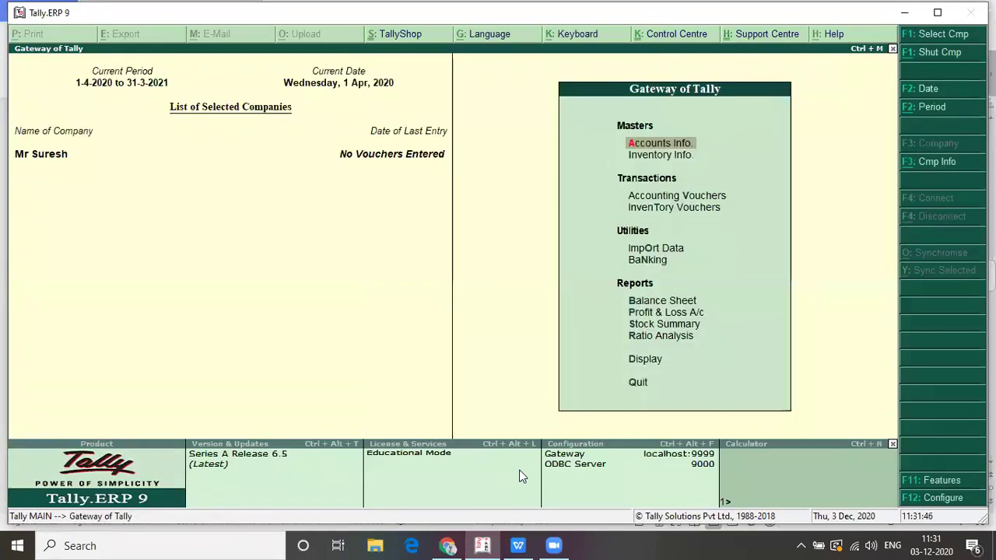
pyautogui.press('F11')
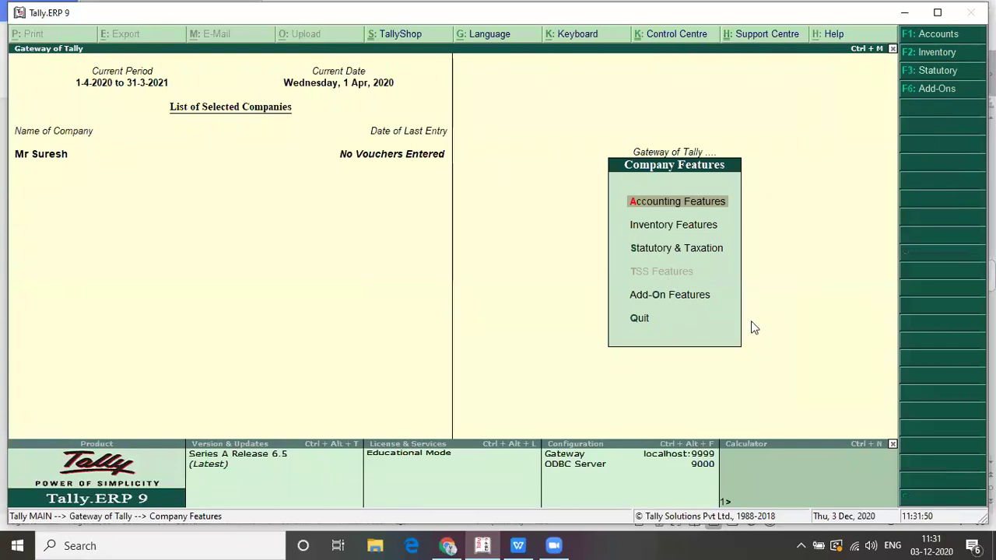
pyautogui.press('Return')
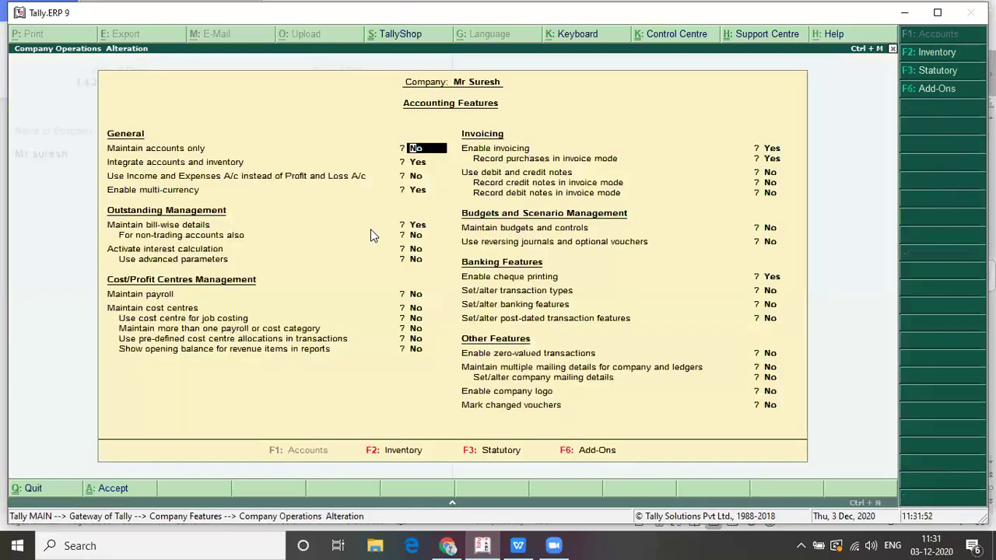
pyautogui.press('Return')
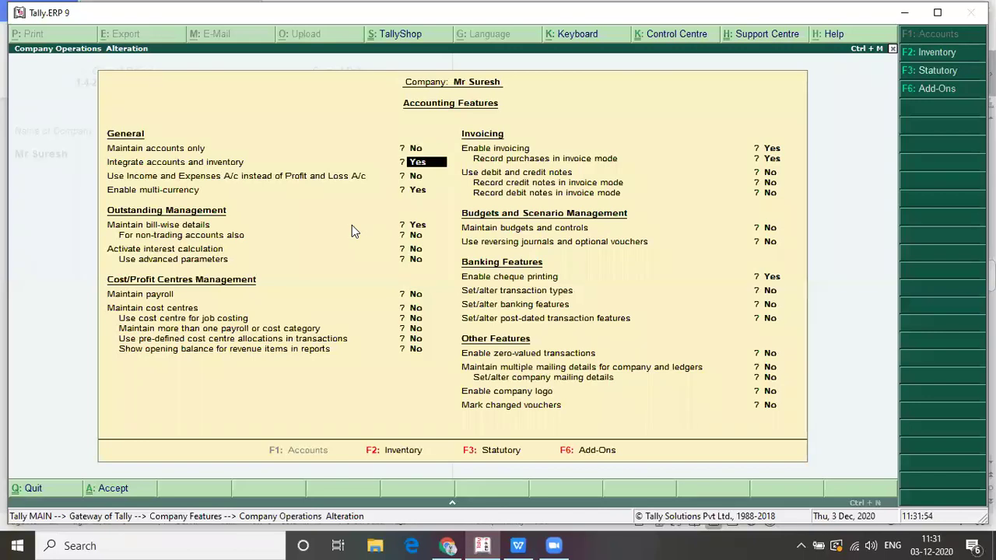
pyautogui.press('Return')
pyautogui.press('Return')
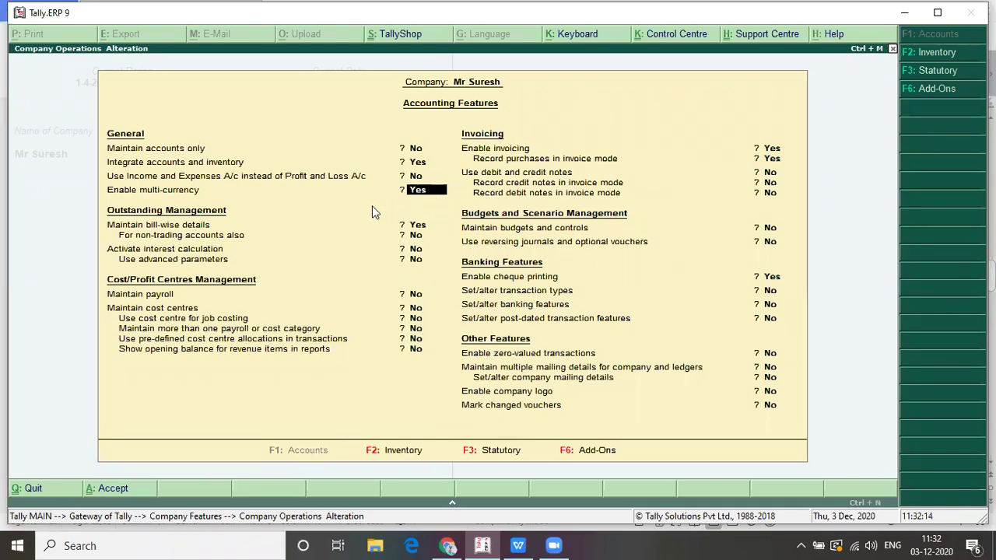
# Leave the Accounting Features and locate the Currencies entry in Accounts Info.
pyautogui.press('Escape')
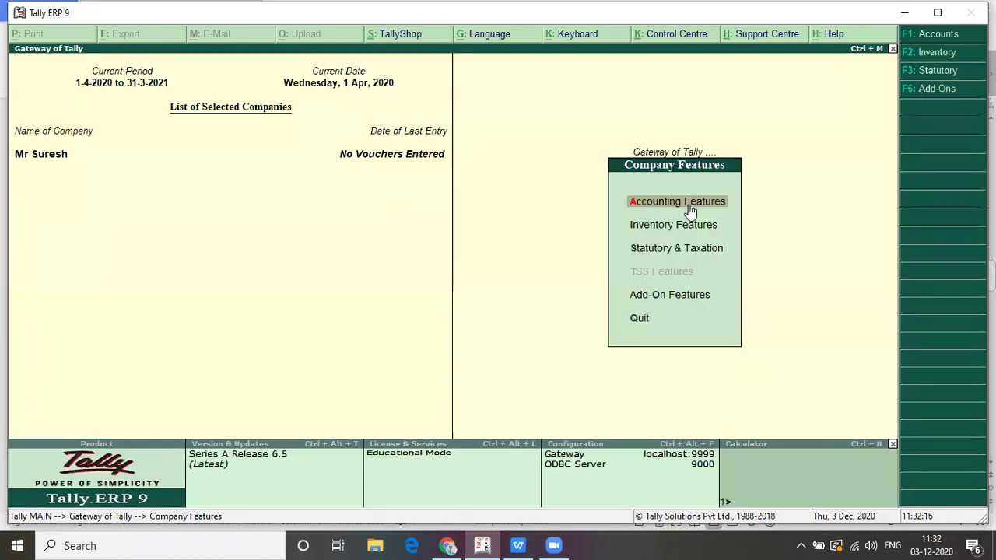
pyautogui.press('Escape')
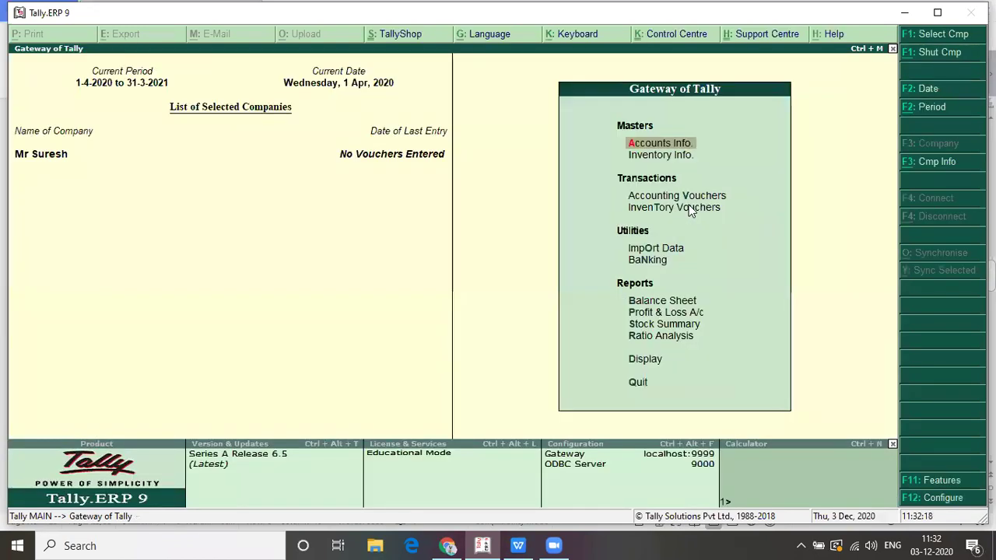
pyautogui.press('Return')
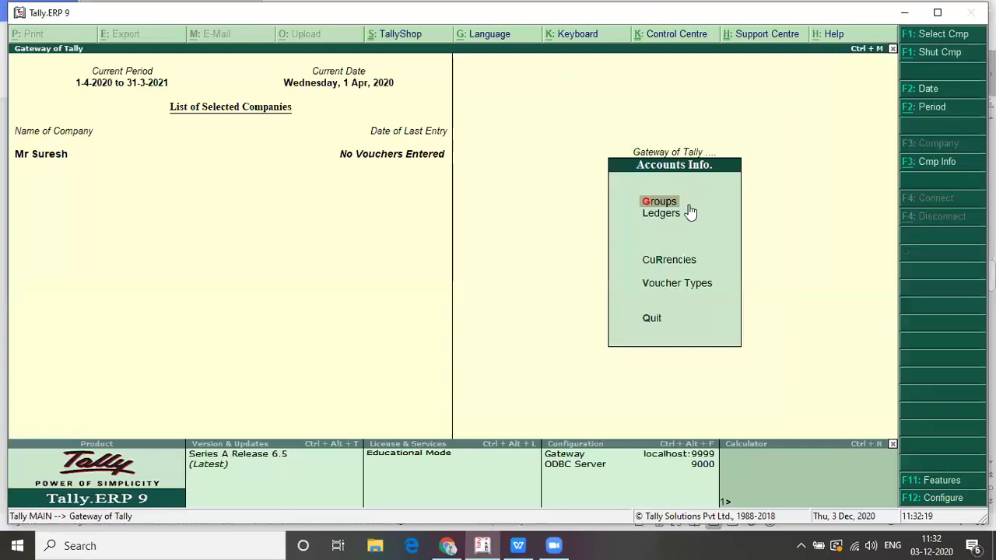
pyautogui.press('Down')
pyautogui.press('Down')
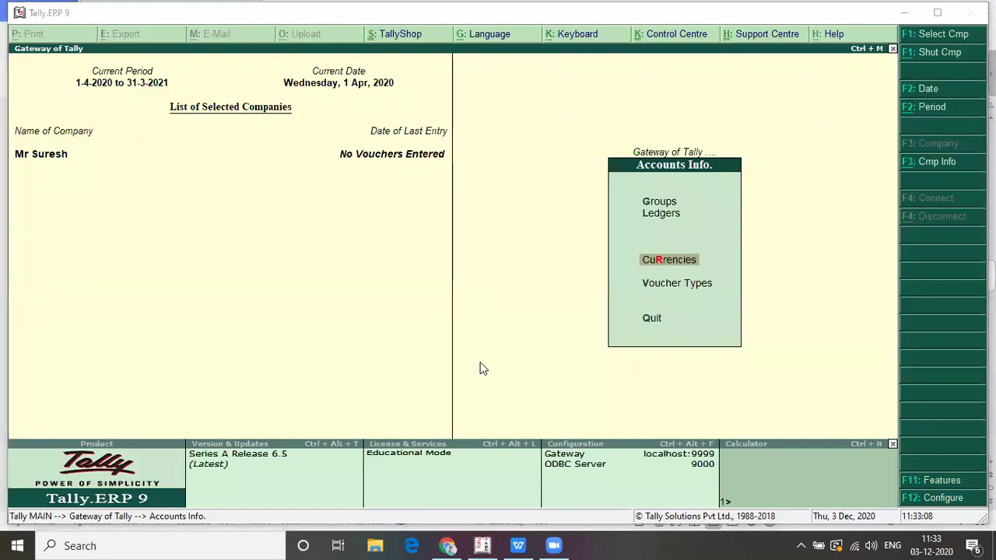
# Check Problem 1 in the WPS Office document and return to Tally.ERP 9.
pyautogui.hotkey('alt', 'Tab')
pyautogui.hotkey('alt', 'Tab')
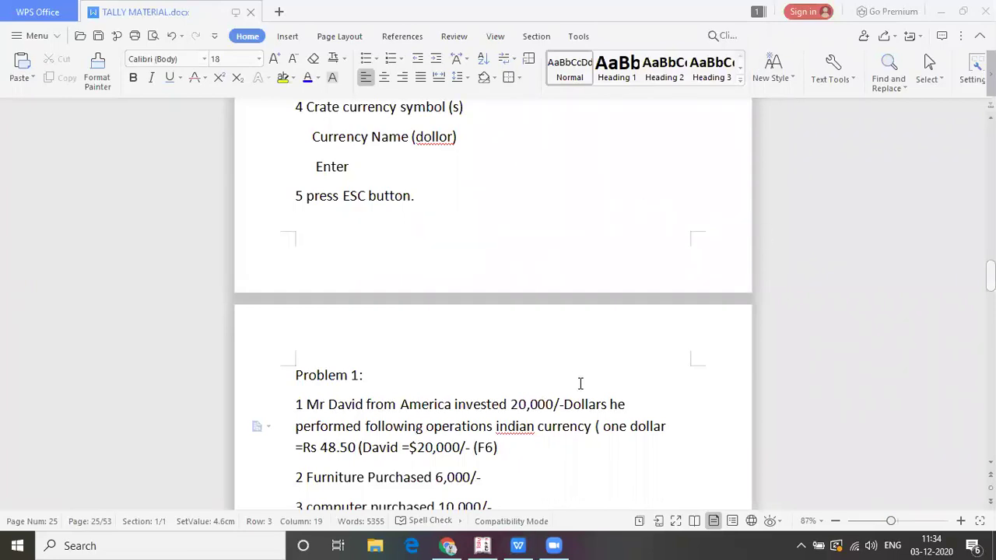
pyautogui.hotkey('alt', 'Tab')
pyautogui.hotkey('alt', 'Tab')
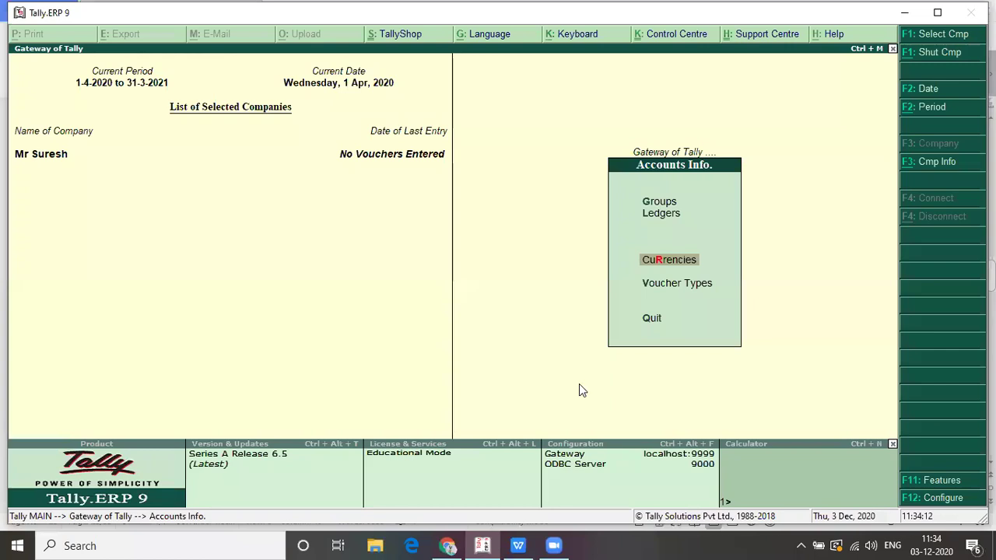
# Reopen the company's Accounting Features, review Enable multi-currency, and quit to the Gateway of Tally without changing anything.
pyautogui.press('Escape')
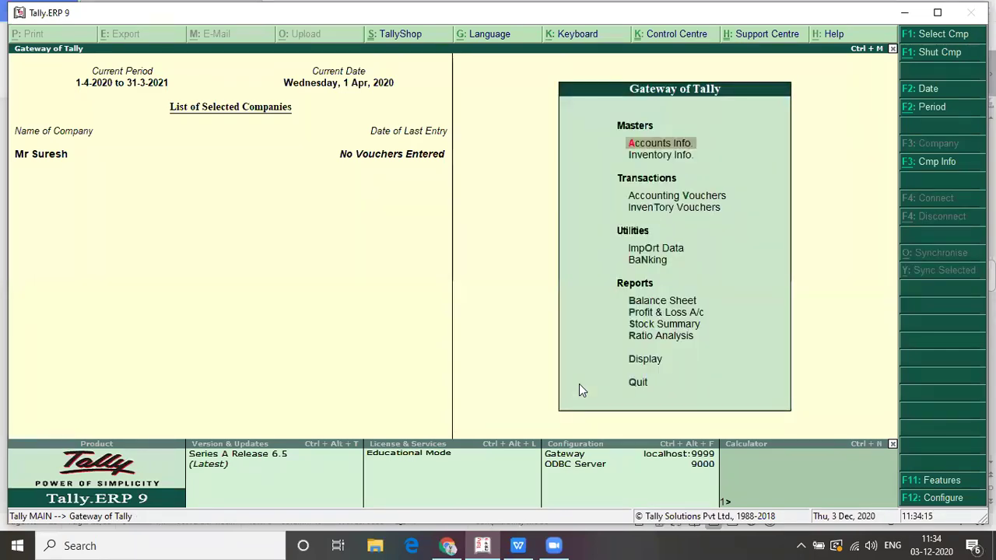
pyautogui.press('F11')
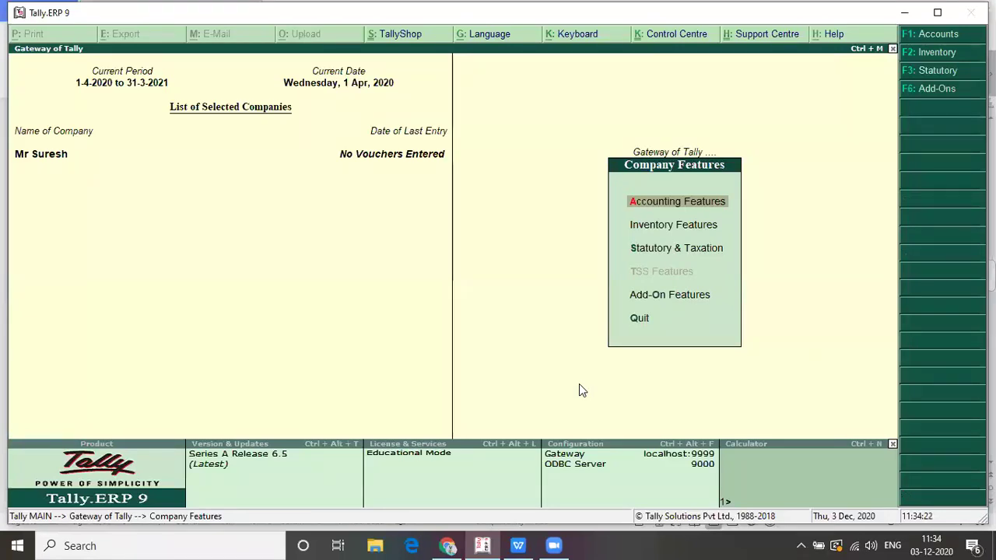
pyautogui.press('Return')
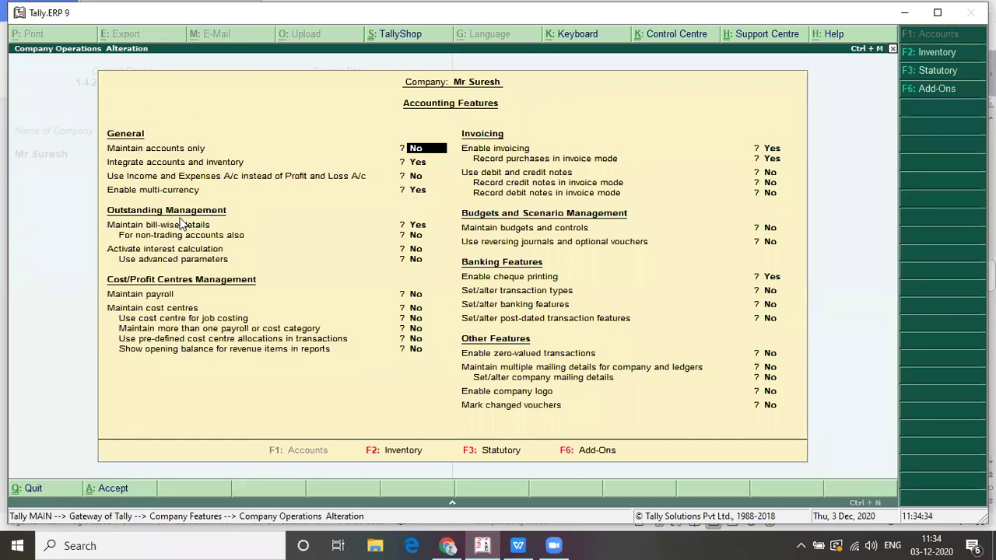
pyautogui.press('Return')
pyautogui.press('Return')
pyautogui.press('Return')
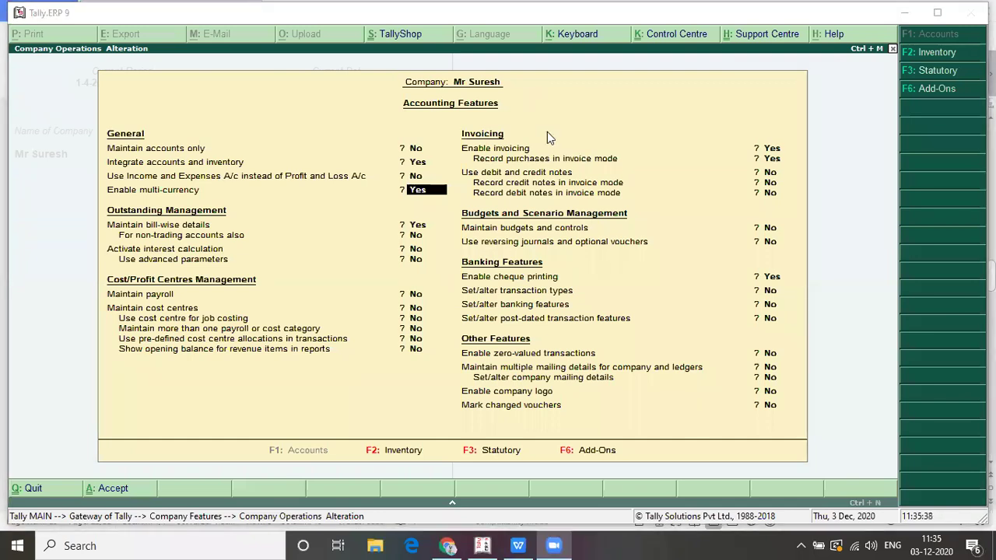
pyautogui.click(341, 238)
pyautogui.press('Escape')
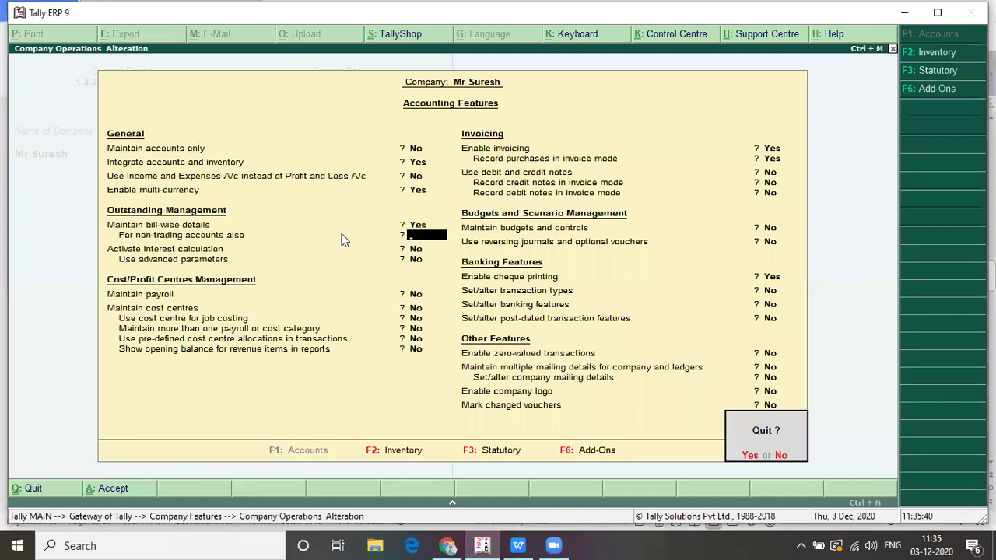
pyautogui.press('Return')
pyautogui.press('Escape')
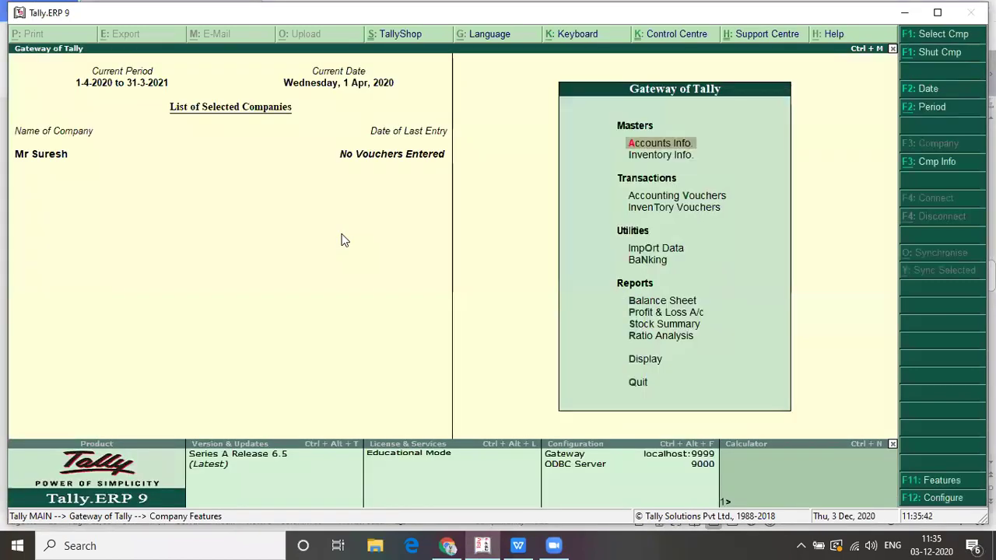
# Switch to the WPS Office document and review the Setting 2 instructions from accounts info to the currency symbol.
pyautogui.hotkey('alt', 'Tab')
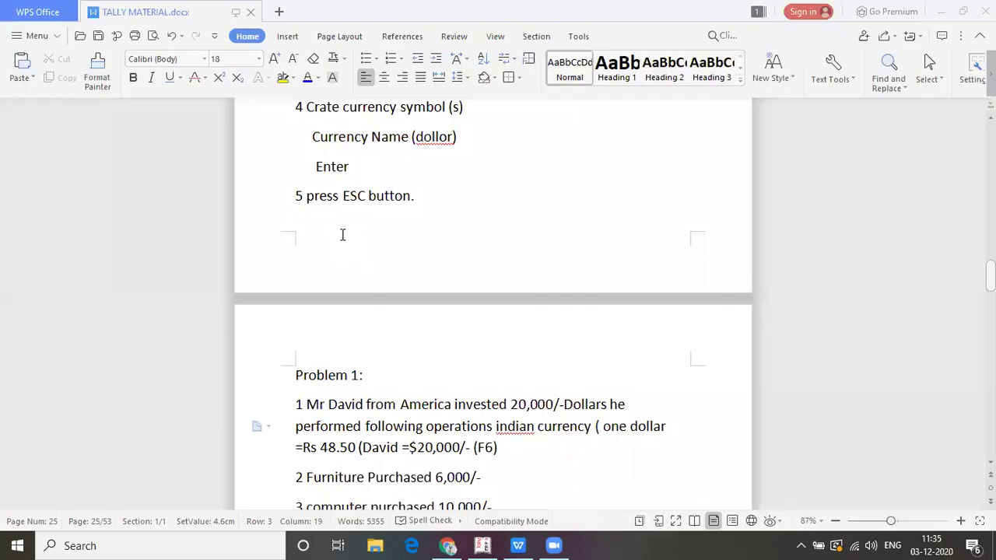
pyautogui.press('Up')
pyautogui.press('Up')
pyautogui.press('Up')
pyautogui.press('Up')
pyautogui.press('Up')
pyautogui.press('Up')
pyautogui.press('Up')
pyautogui.press('Up')
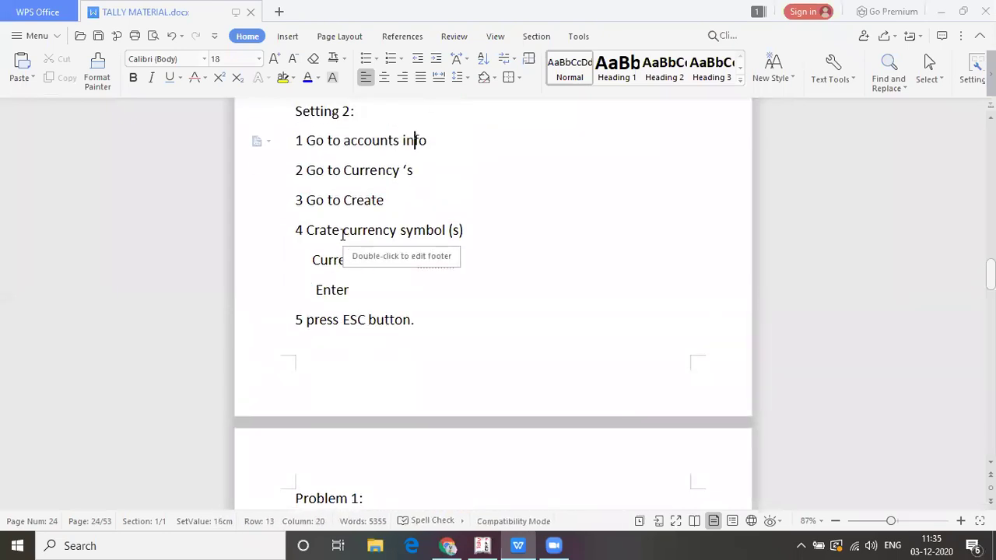
pyautogui.press('Down')
pyautogui.press('Down')
pyautogui.press('Down')
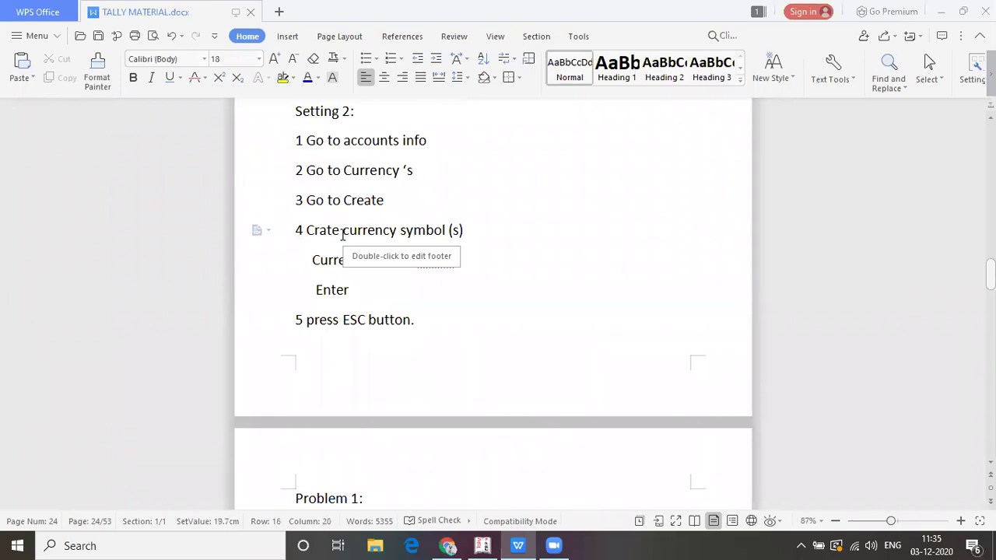
# Switch to Tally.ERP 9 and open Currencies from Accounts Info.
pyautogui.hotkey('alt', 'Tab')
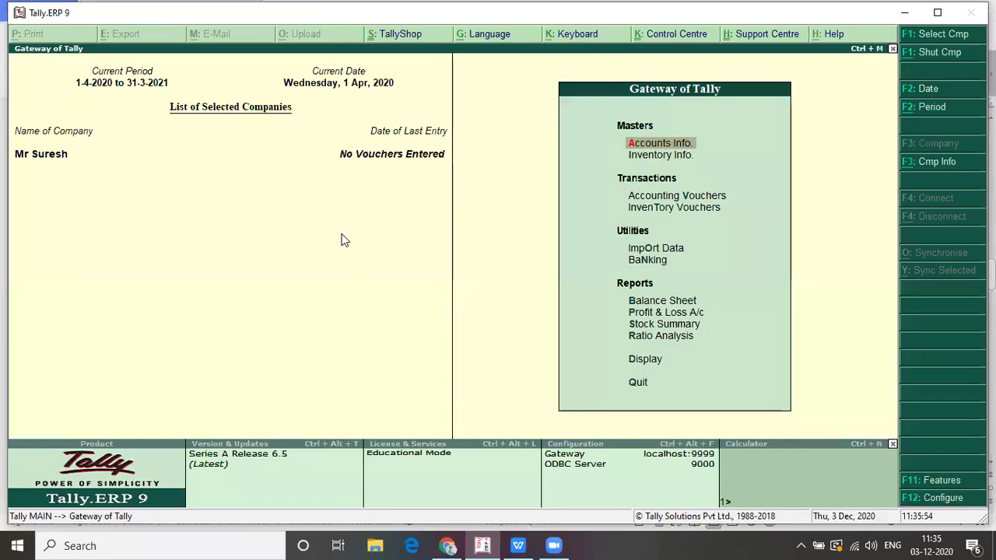
pyautogui.press('Return')
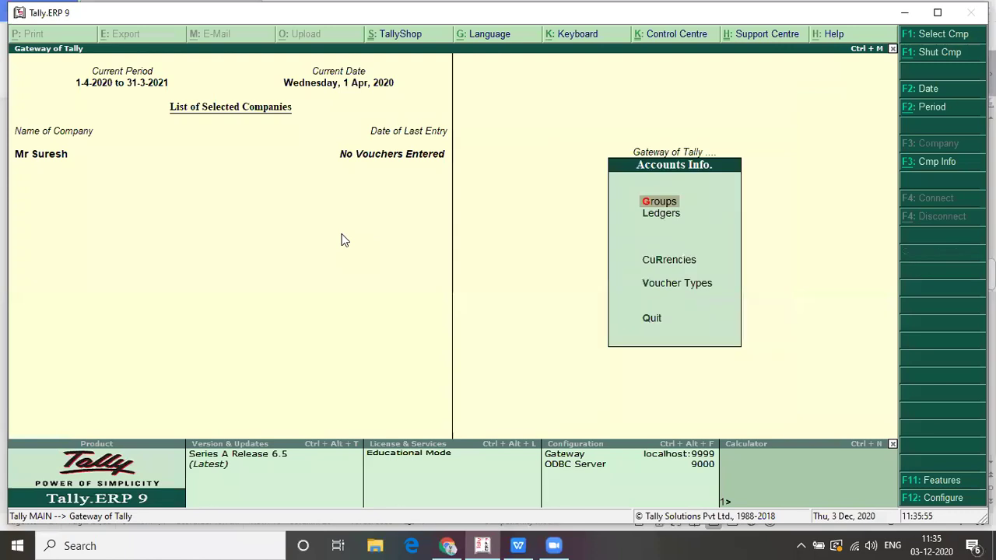
pyautogui.press('Down')
pyautogui.press('Down')
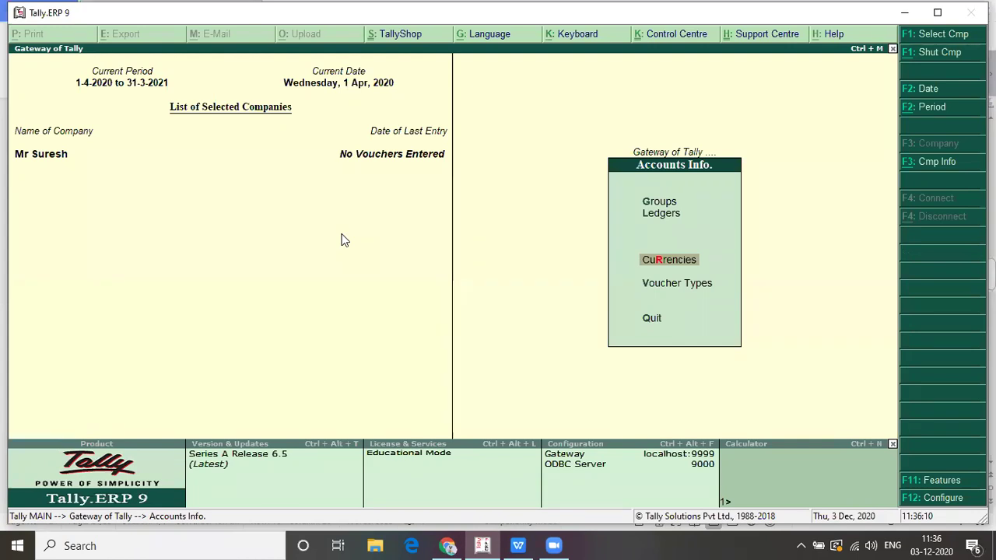
pyautogui.press('Return')
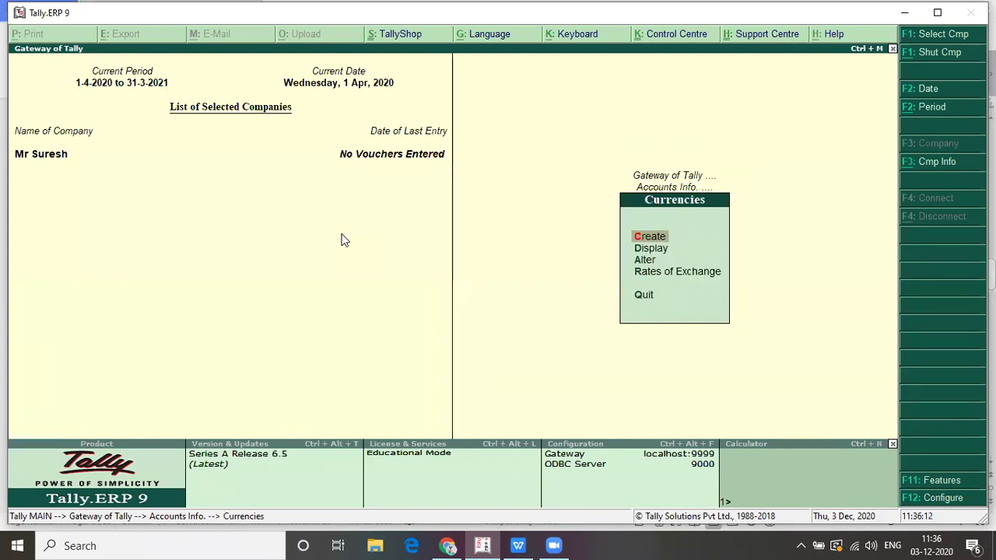
# Look through the Currencies options down to Rates of Exchange and start creating a new currency.
pyautogui.press('Down')
pyautogui.press('Down')
pyautogui.press('Down')
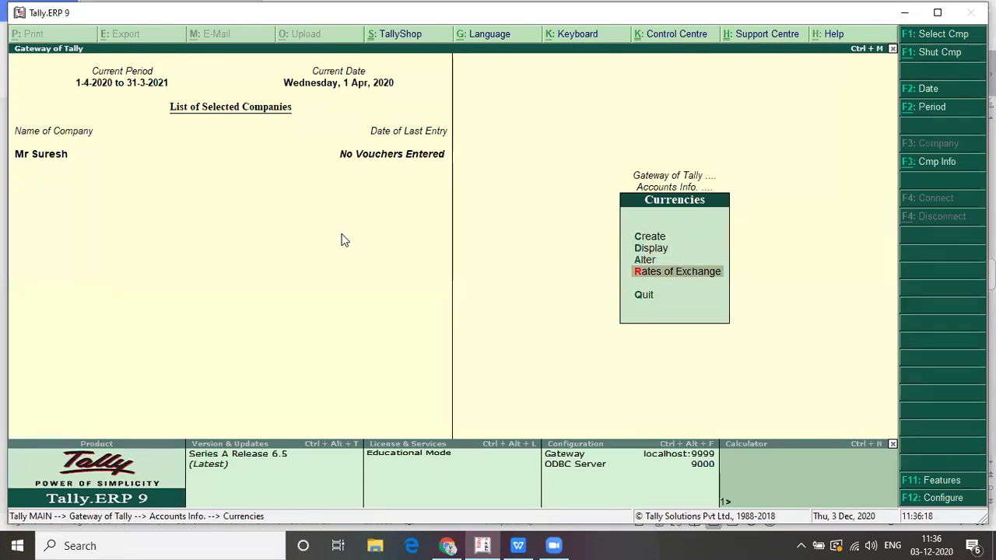
pyautogui.press('Up')
pyautogui.press('Up')
pyautogui.press('Up')
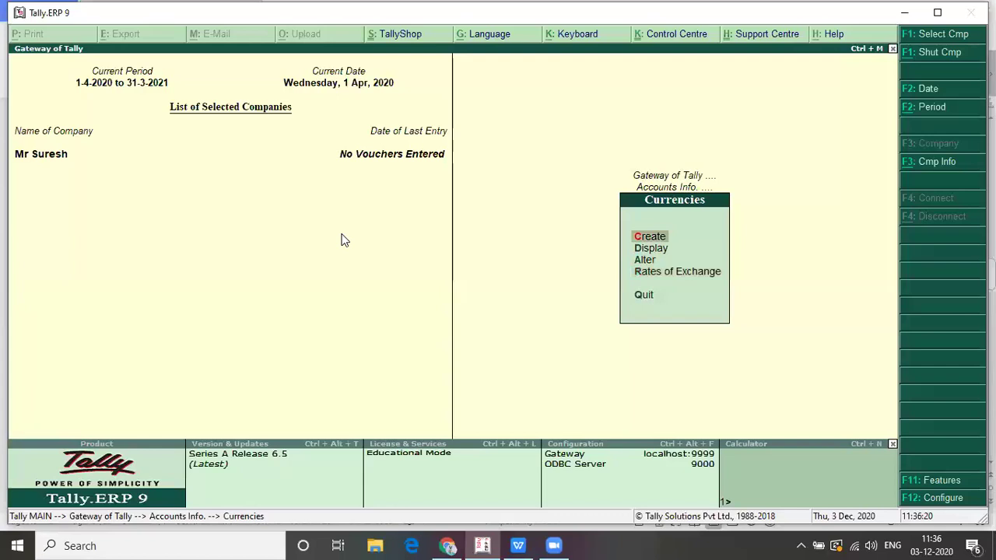
pyautogui.press('Return')
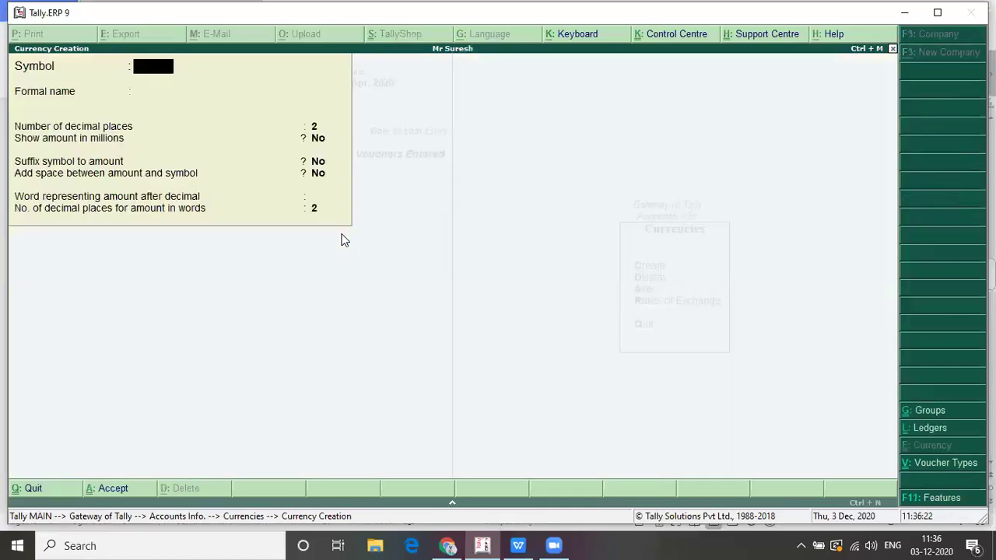
# Switch to the WPS Office document and review the currency name instruction and the transactions in Problem 1.
pyautogui.hotkey('alt', 'Tab')
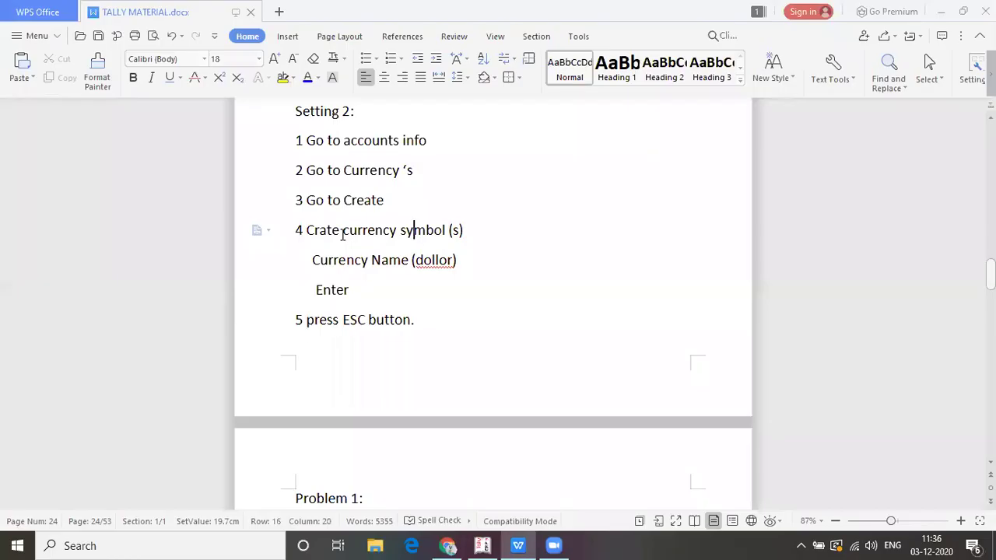
pyautogui.press('Down')
pyautogui.press('Down')
pyautogui.press('Down')
pyautogui.press('Down')
pyautogui.press('Down')
pyautogui.press('Down')
pyautogui.press('Down')
pyautogui.press('Down')
pyautogui.press('Down')
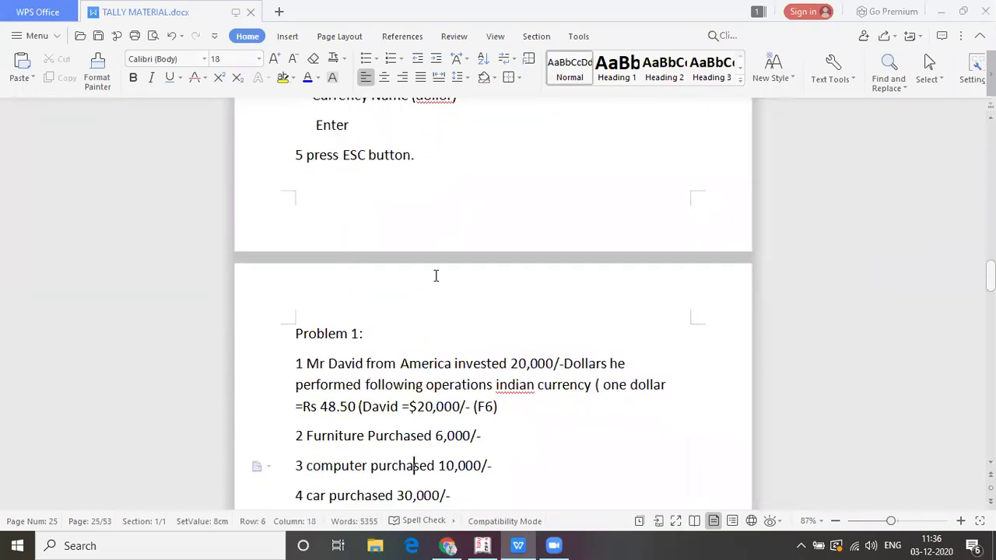
# Switch back to Tally.ERP 9 and enter $ as the new currency's symbol.
pyautogui.hotkey('alt', 'Tab')
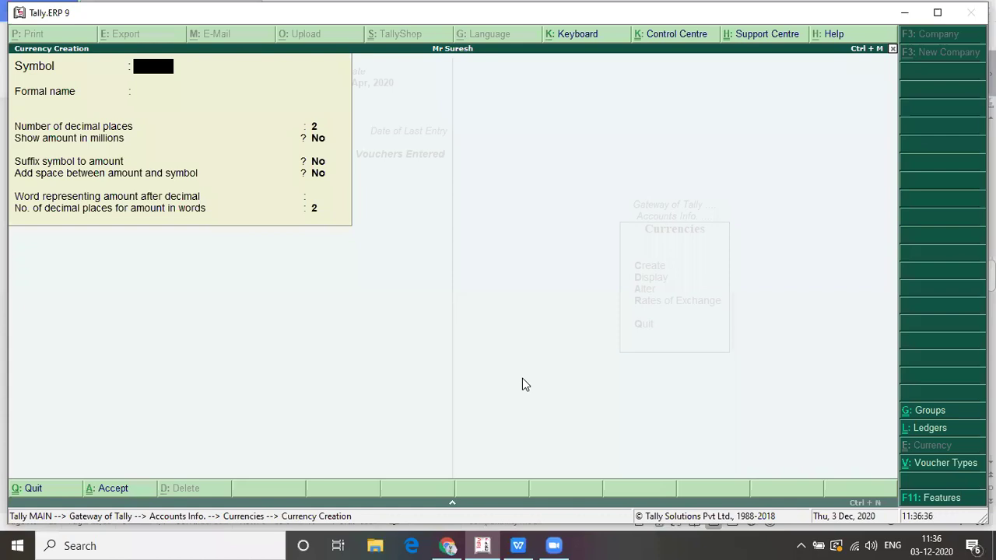
pyautogui.write('&')
pyautogui.press('BackSpace')
pyautogui.write('$')
pyautogui.press('Return')
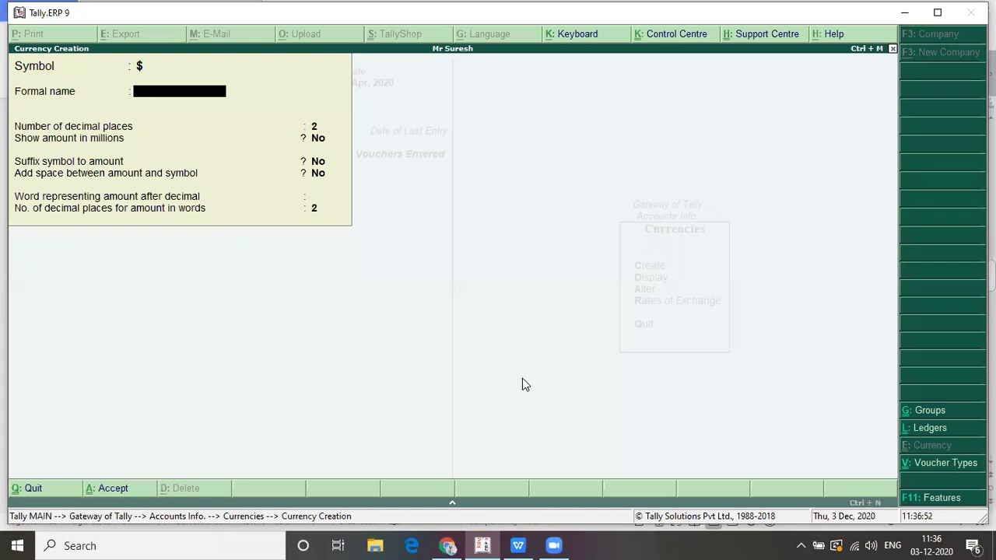
# Enter Dollar as the currency's formal name and keep the default decimal places and amount display settings.
pyautogui.press('capslock')
pyautogui.write('D')
pyautogui.press('capslock')
pyautogui.write('o')
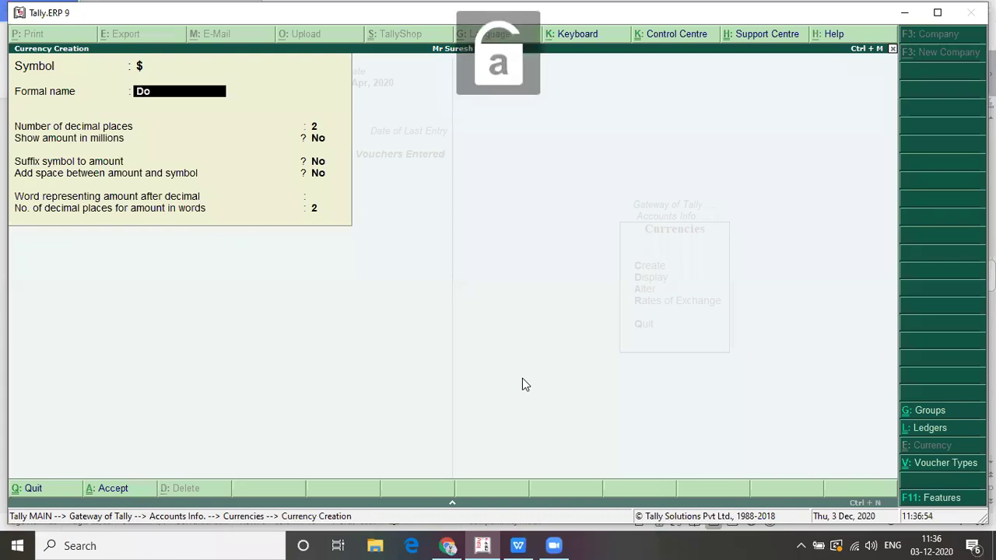
pyautogui.write('llar')
pyautogui.press('Return')
pyautogui.press('Return')
pyautogui.press('Return')
pyautogui.press('Return')
pyautogui.press('Return')
pyautogui.press('Return')
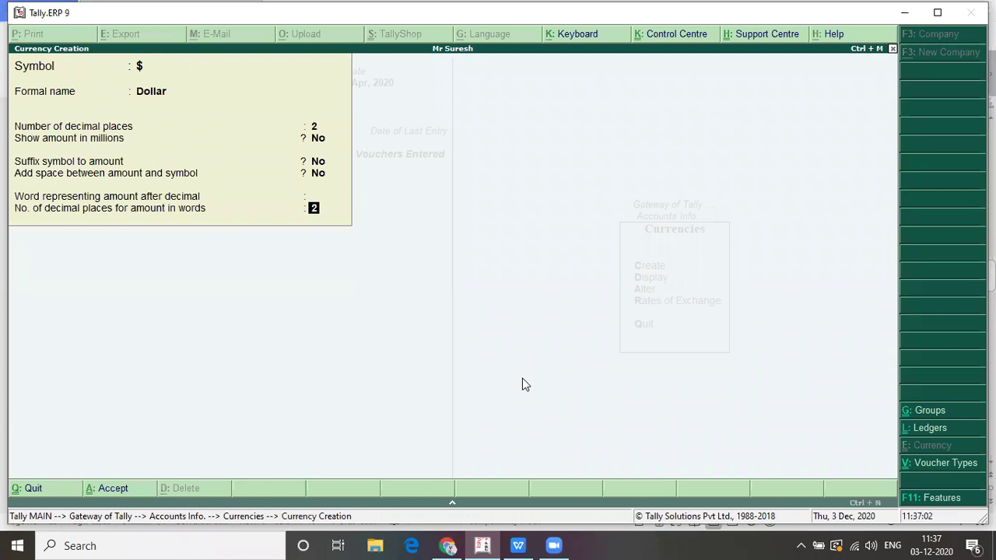
# Check the WPS Office document, save the Dollar currency in Tally.ERP 9 and return to the Gateway of Tally.
pyautogui.hotkey('alt', 'Tab')
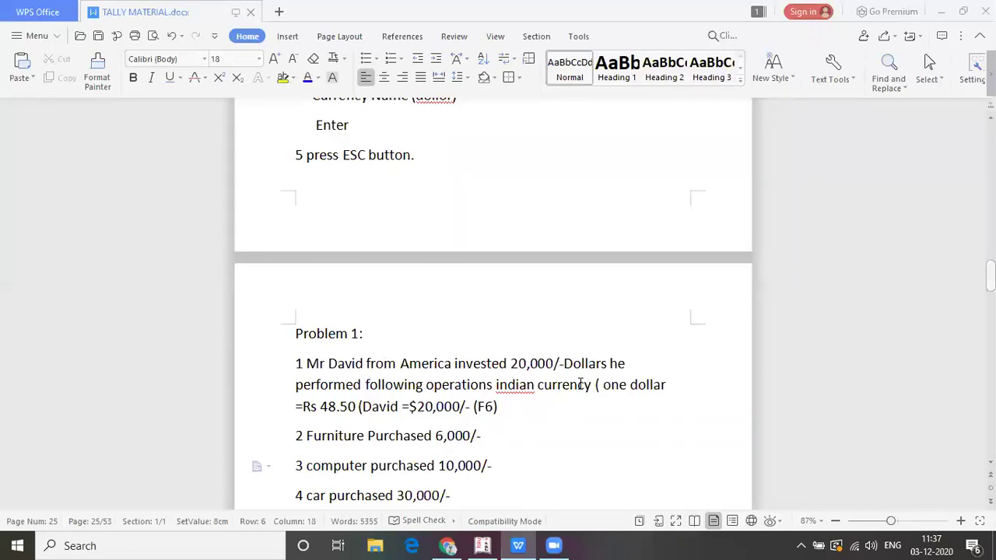
pyautogui.hotkey('alt', 'Tab')
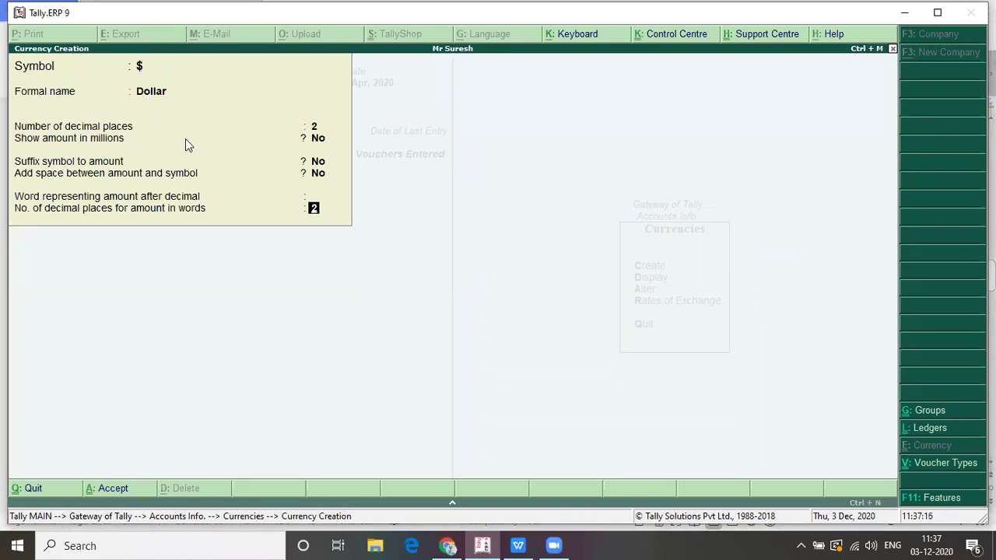
pyautogui.press('Return')
pyautogui.press('Return')
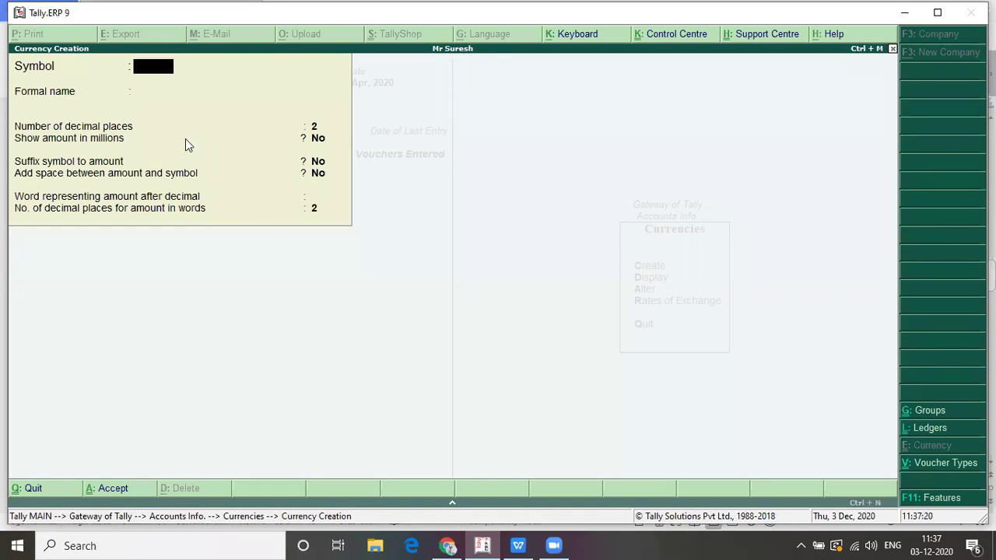
pyautogui.press('Escape')
pyautogui.press('Return')
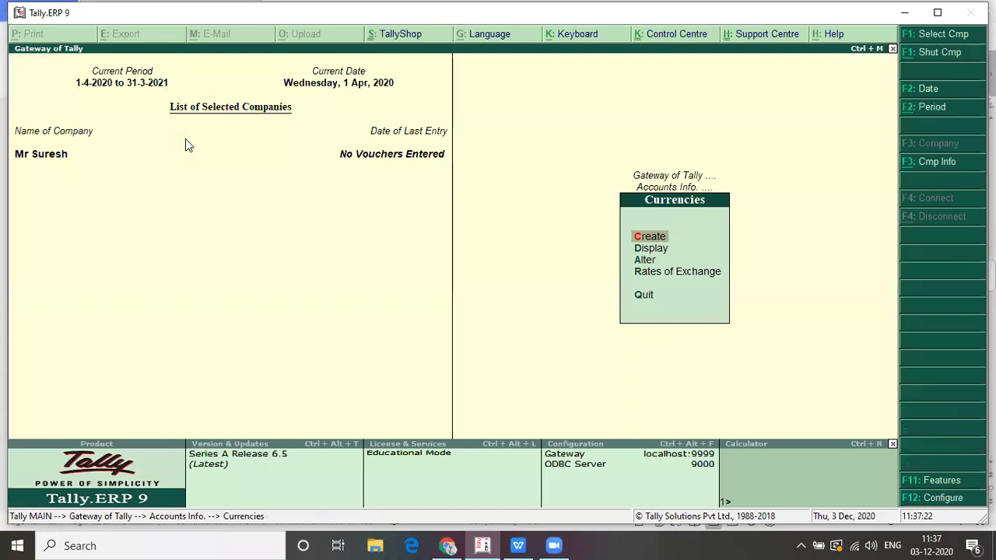
pyautogui.press('Escape')
pyautogui.press('Escape')
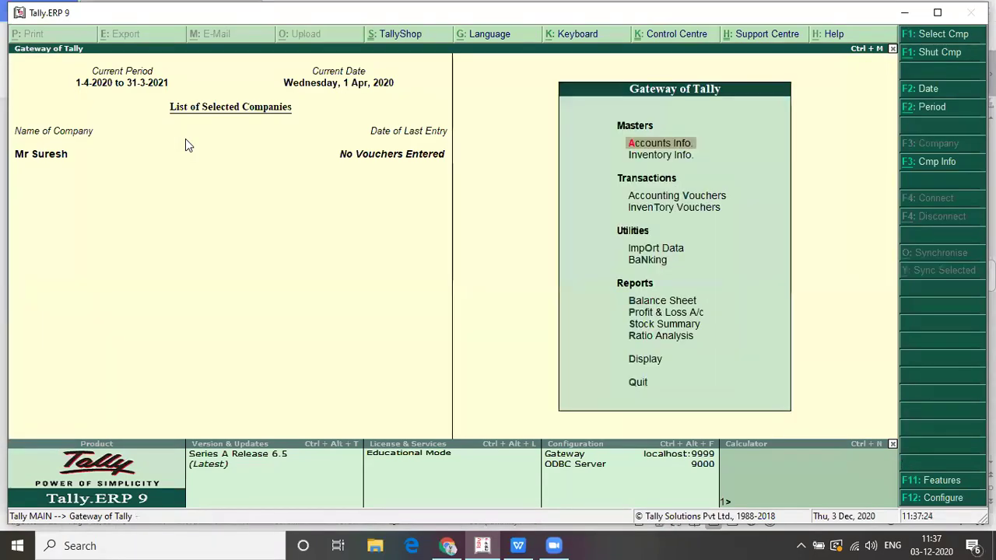
# Switch to the WPS Office document and read through the transactions of Problem 1.
pyautogui.hotkey('alt', 'Tab')
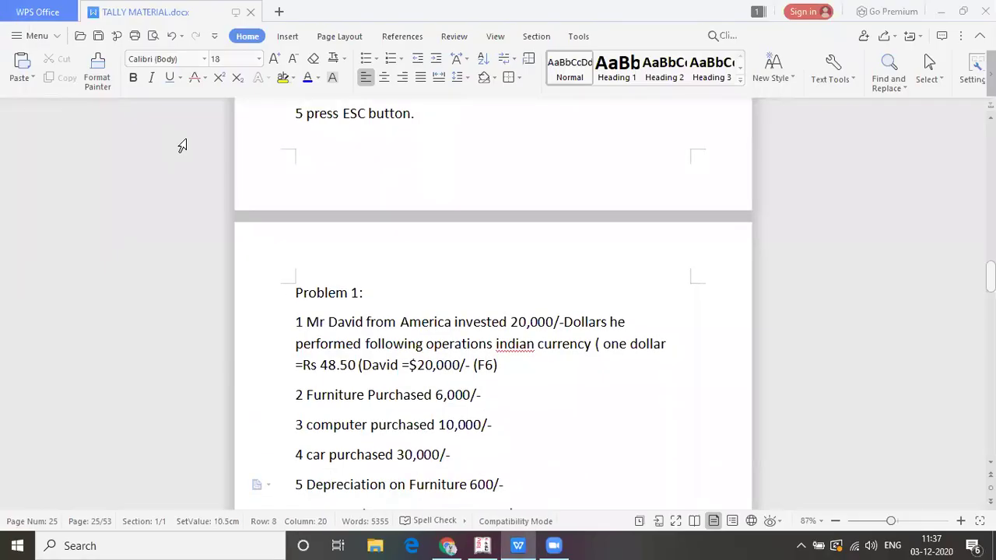
pyautogui.press('Down')
pyautogui.press('Down')
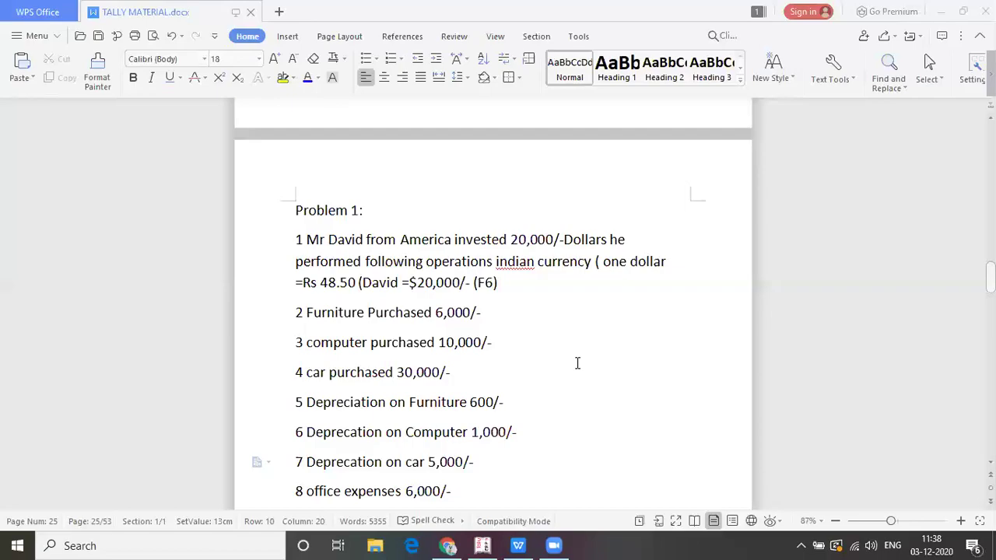
pyautogui.hotkey('alt', 'Tab')
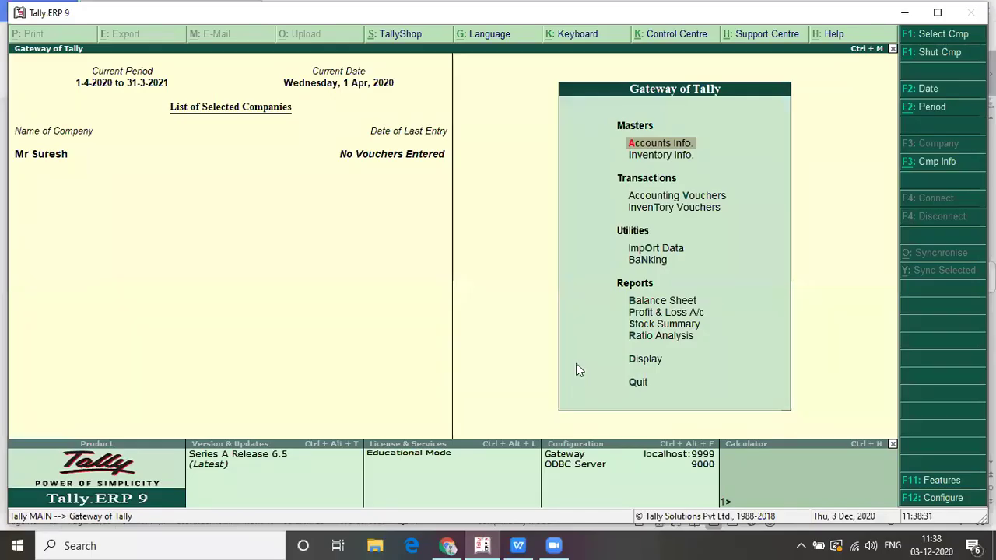
pyautogui.hotkey('alt', 'Tab')
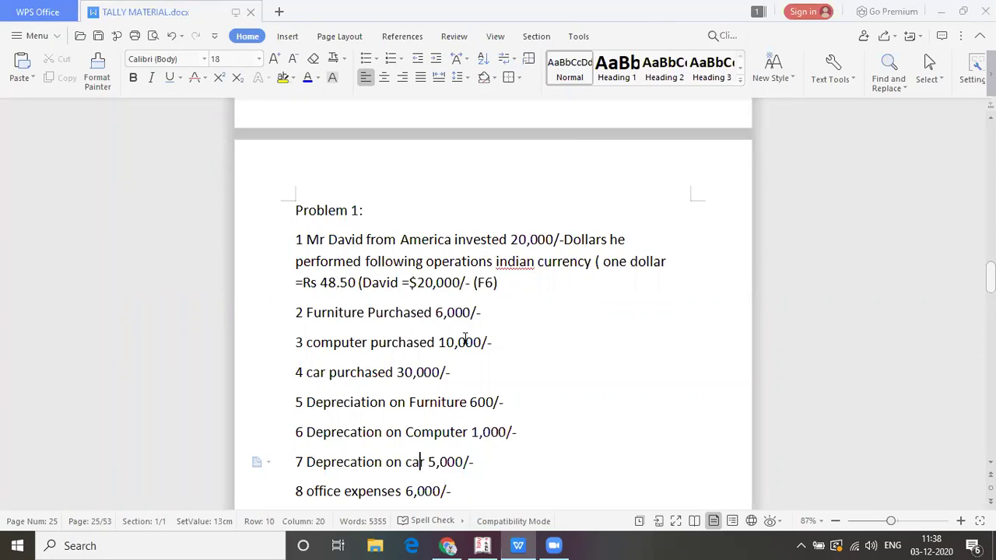
# Go back from Problem 1 to the document's multi-currency instructions and review the feature settings and Setting 2.
pyautogui.press('Up')
pyautogui.press('Up')
pyautogui.press('Up')
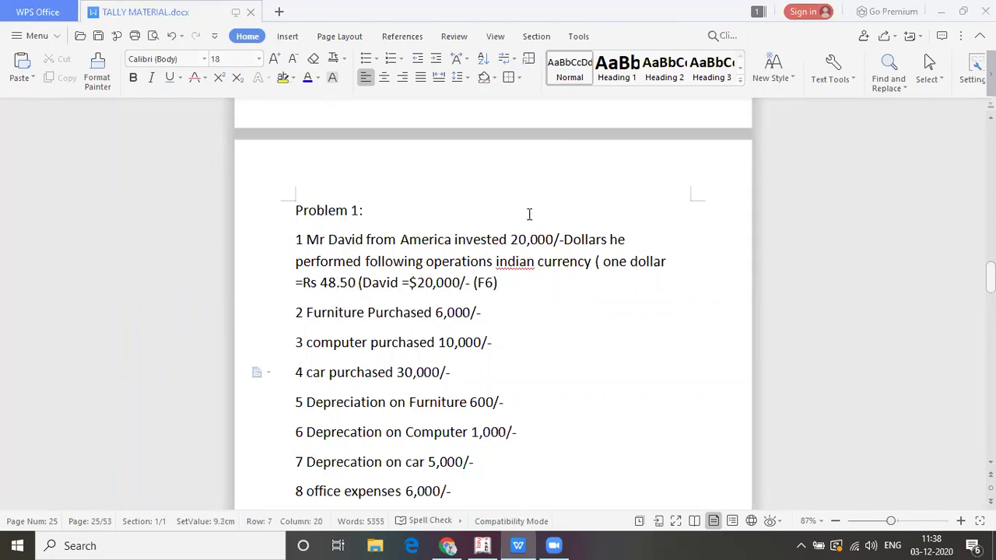
pyautogui.press('Up')
pyautogui.press('Up')
pyautogui.press('Up')
pyautogui.press('Up')
pyautogui.press('Up')
pyautogui.press('Up')
pyautogui.press('Up')
pyautogui.press('Up')
pyautogui.press('Up')
pyautogui.press('Up')
pyautogui.press('Up')
pyautogui.press('Up')
pyautogui.press('Up')
pyautogui.press('Up')
pyautogui.press('Up')
pyautogui.press('Up')
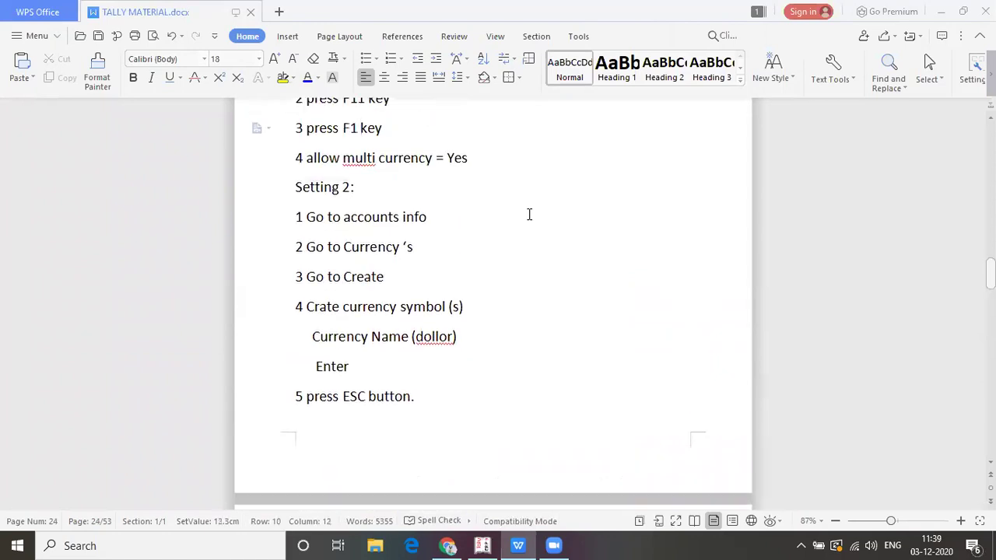
pyautogui.press('Up')
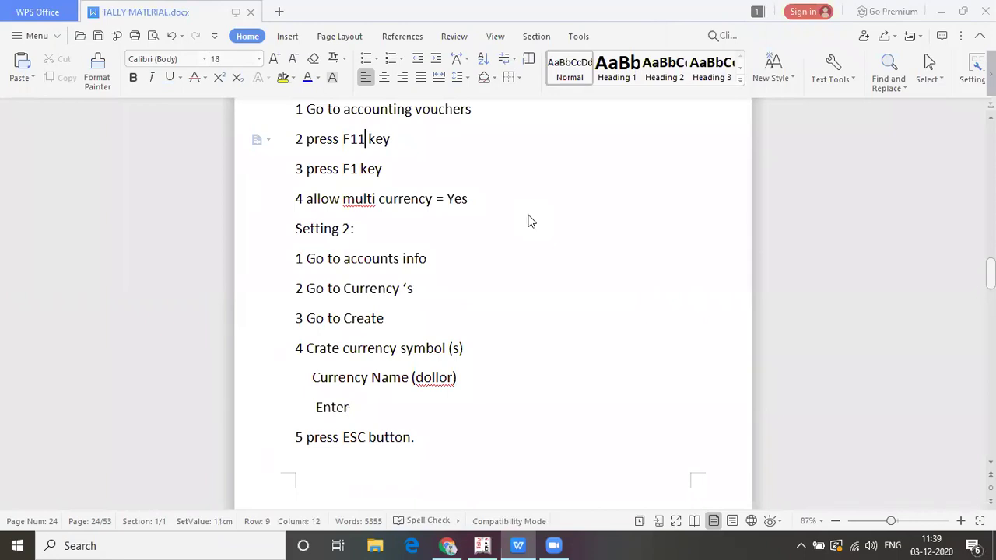
# Switch to Tally.ERP 9, locate Currencies in Accounts Info and return to the Gateway of Tally.
pyautogui.hotkey('alt', 'Tab')
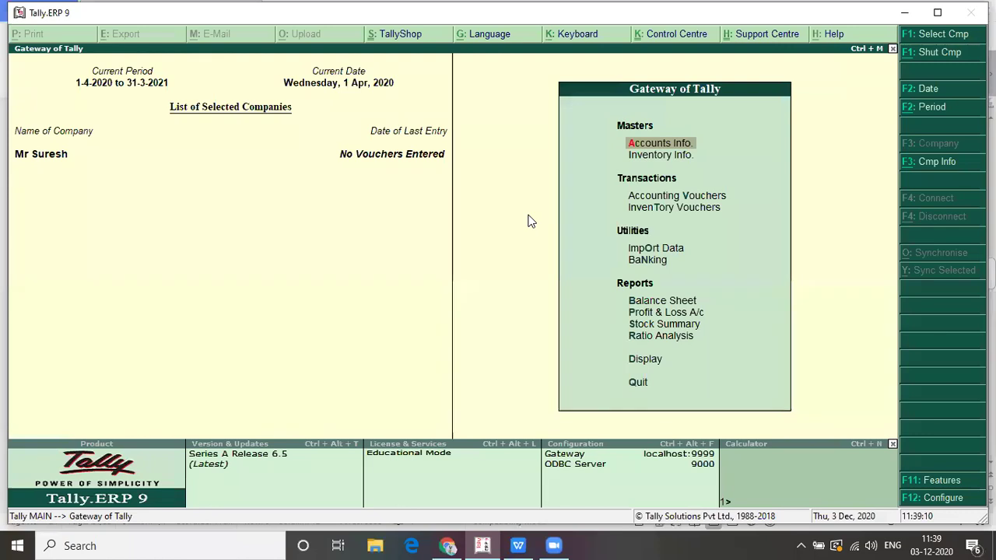
pyautogui.press('Return')
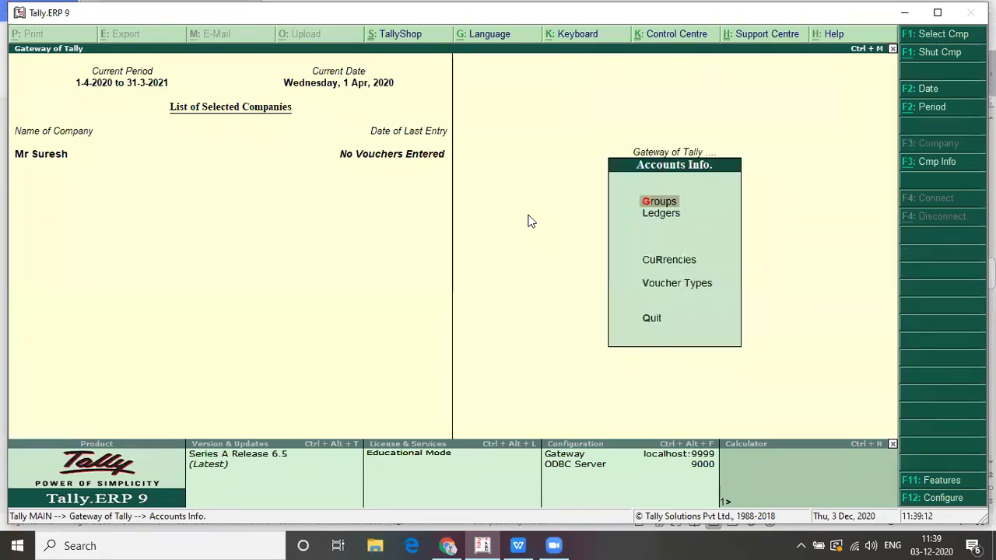
pyautogui.press('Down')
pyautogui.press('Down')
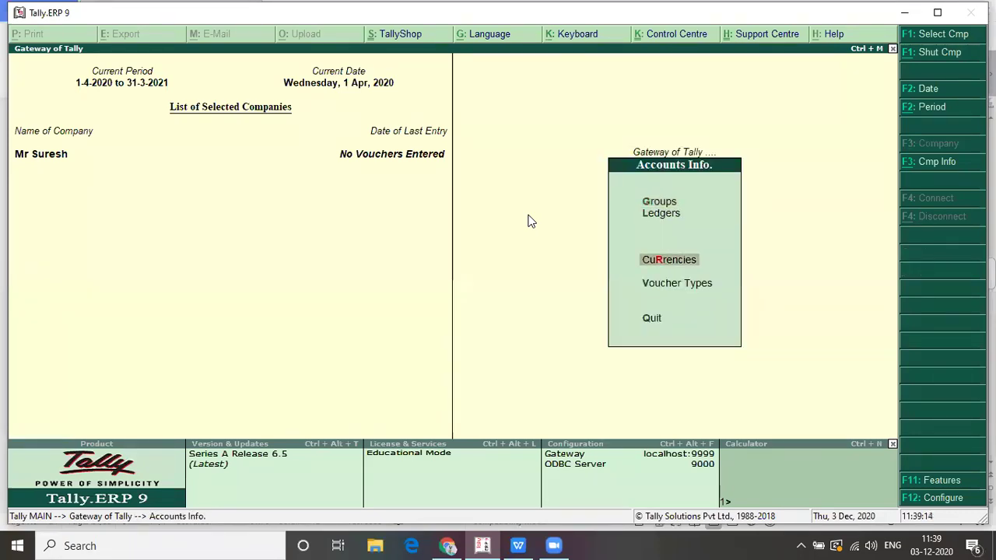
pyautogui.press('Escape')
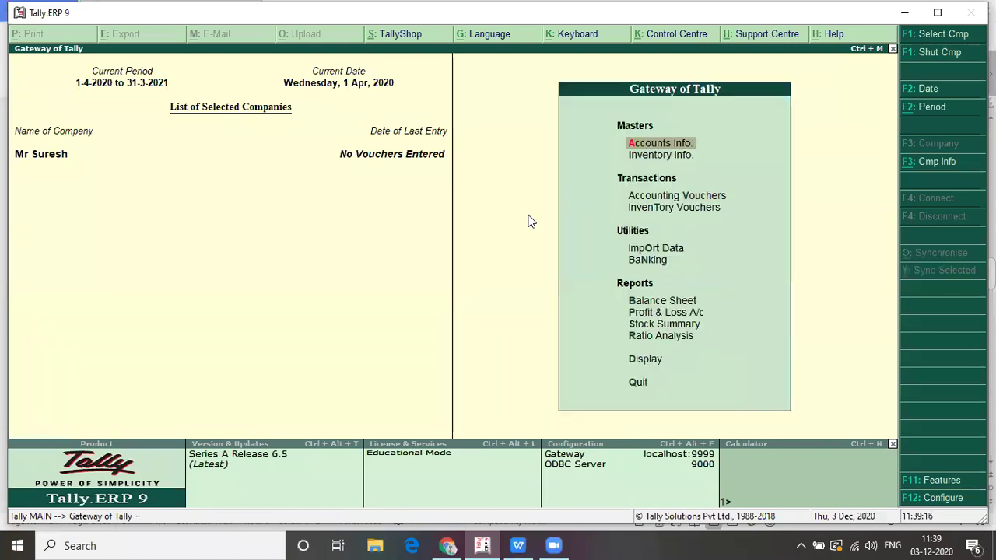
# Open the company's Accounting Features, examine the Enable multi-currency option and its neighbouring settings, and quit without saving.
pyautogui.press('F11')
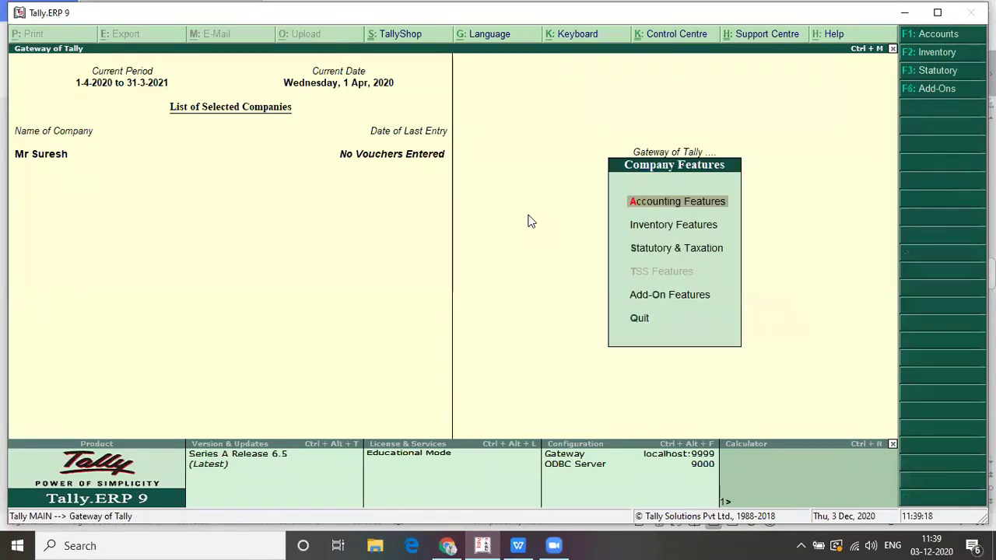
pyautogui.press('Return')
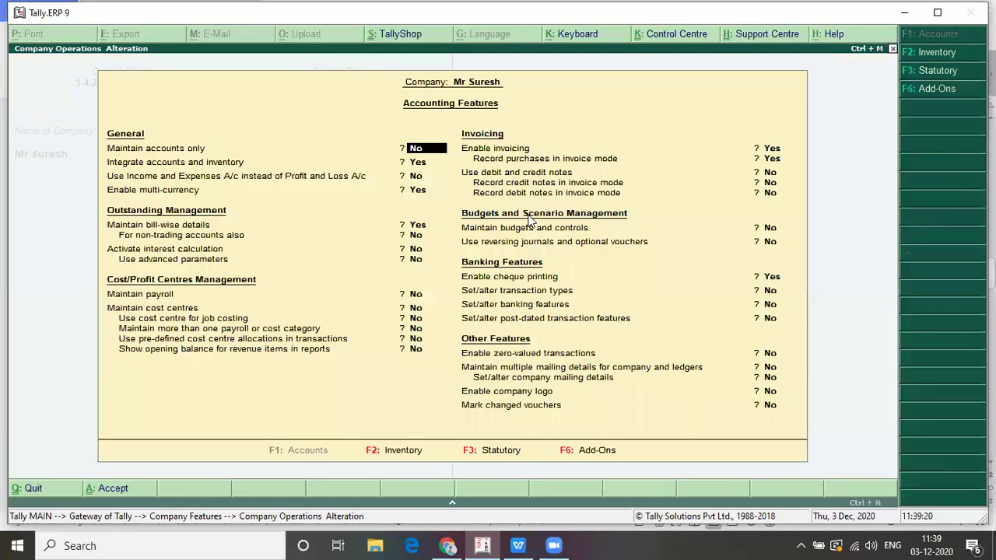
pyautogui.press('Down')
pyautogui.press('Down')
pyautogui.press('Down')
pyautogui.press('Down')
pyautogui.press('Up')
pyautogui.press('Up')
pyautogui.press('Down')
pyautogui.press('Down')
pyautogui.press('Up')
pyautogui.press('Up')
pyautogui.press('Down')
pyautogui.press('Down')
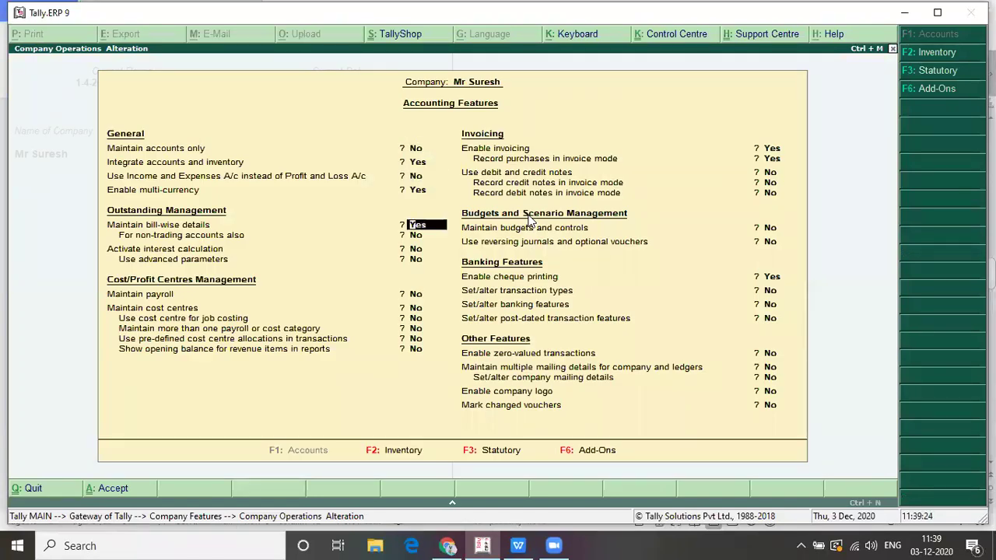
pyautogui.press('Up')
pyautogui.press('Up')
pyautogui.press('Down')
pyautogui.press('Down')
pyautogui.press('Up')
pyautogui.press('Up')
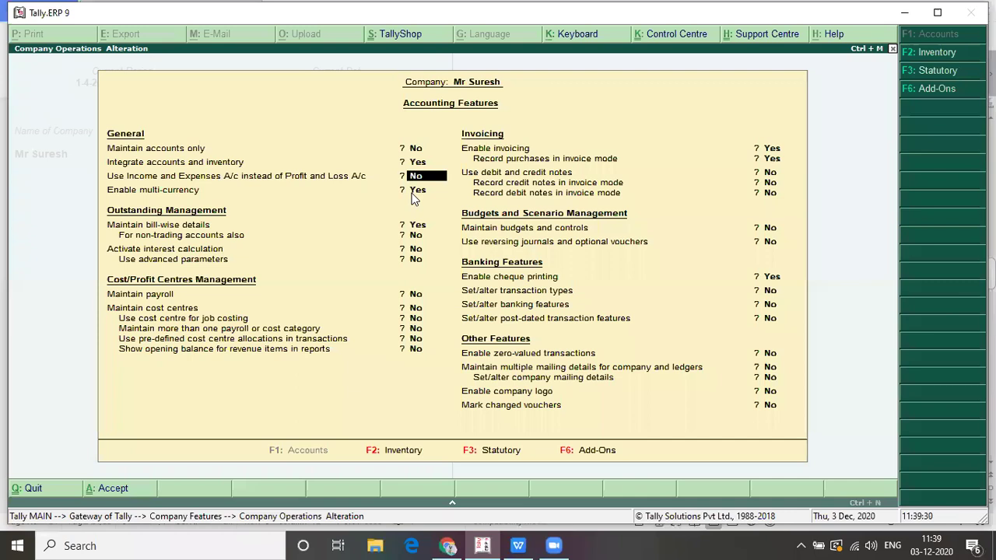
pyautogui.press('Down')
pyautogui.press('Down')
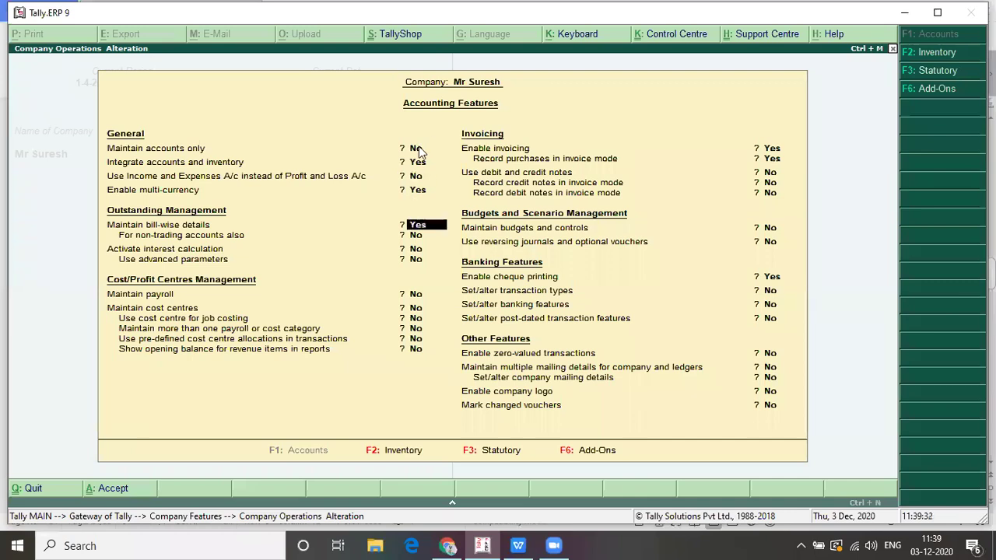
pyautogui.click(412, 154)
pyautogui.press('Down')
pyautogui.press('Down')
pyautogui.press('Down')
pyautogui.press('Up')
pyautogui.press('Down')
pyautogui.press('Up')
pyautogui.press('Down')
pyautogui.press('Up')
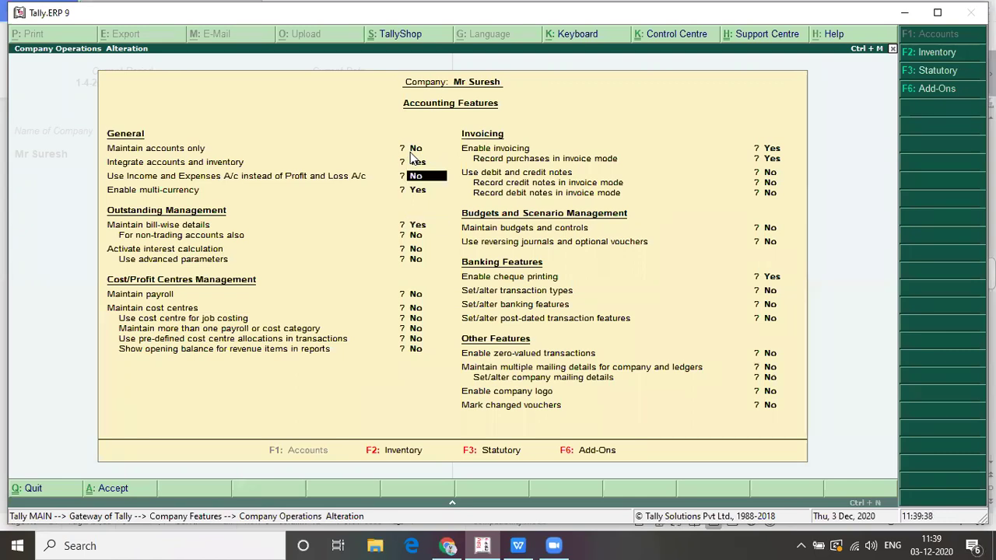
pyautogui.press('Up')
pyautogui.press('Up')
pyautogui.press('Down')
pyautogui.press('Down')
pyautogui.press('Down')
pyautogui.press('Down')
pyautogui.press('Down')
pyautogui.press('Down')
pyautogui.press('Down')
pyautogui.press('Escape')
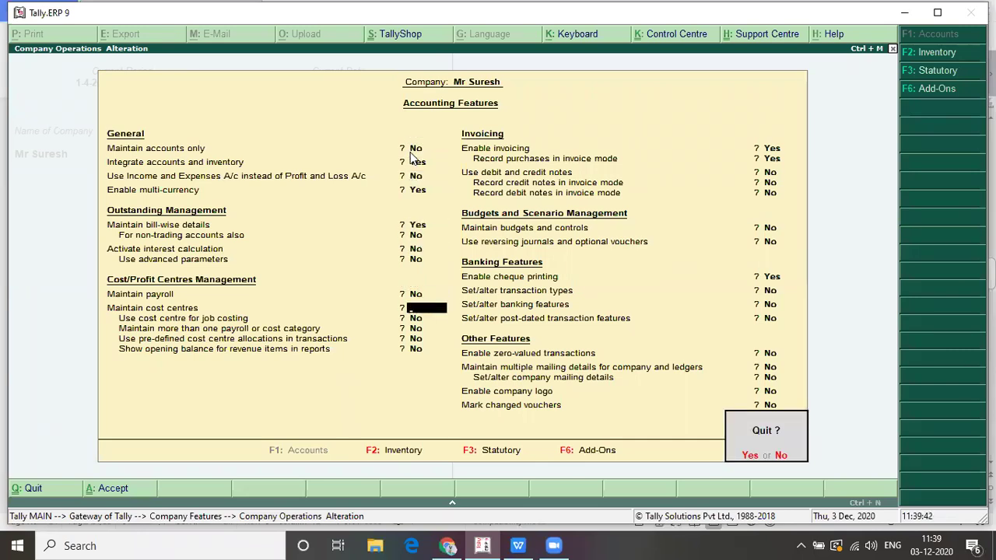
pyautogui.press('y')
pyautogui.press('Escape')
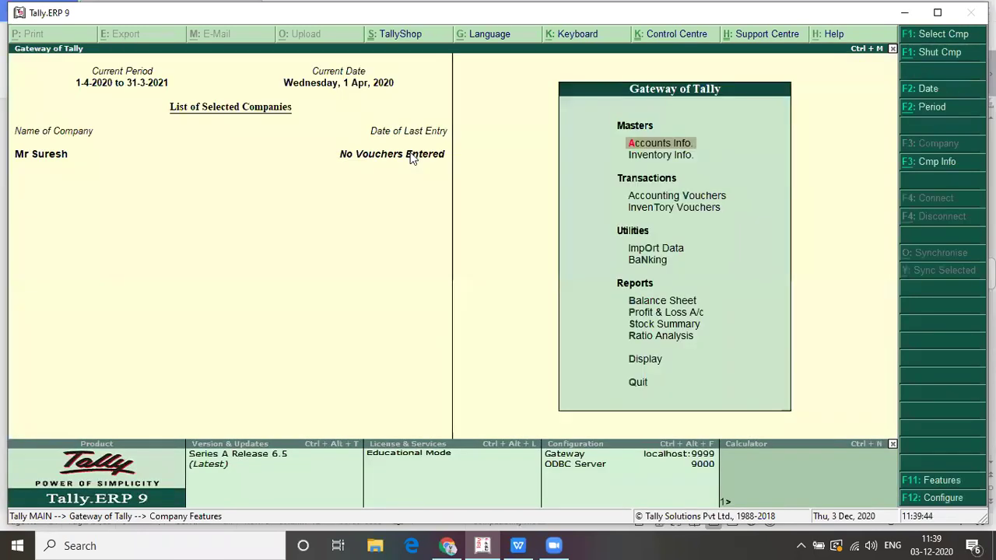
# Show where Currencies sits among the Accounts Info options and go back to the Gateway of Tally.
pyautogui.press('Return')
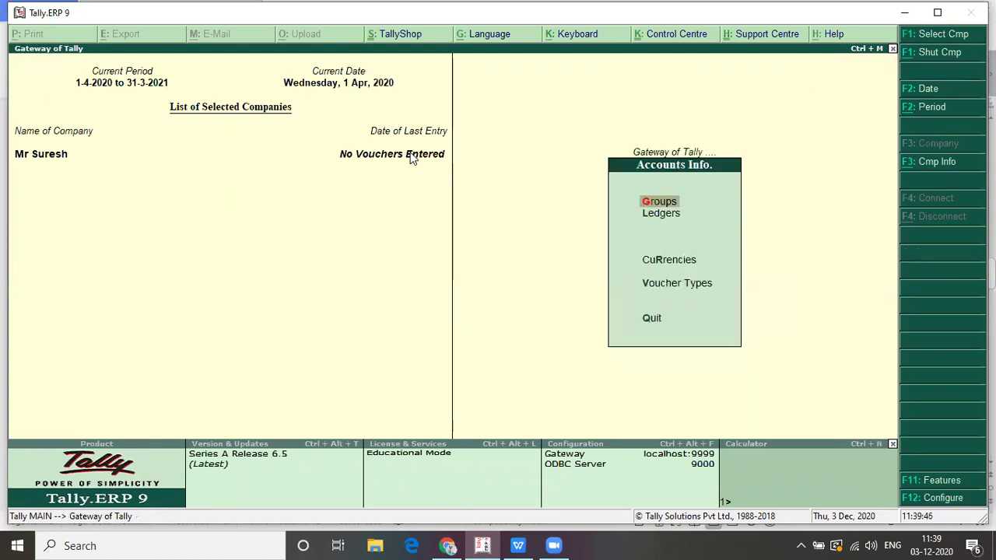
pyautogui.press('Down')
pyautogui.press('Down')
pyautogui.press('Down')
pyautogui.press('Up')
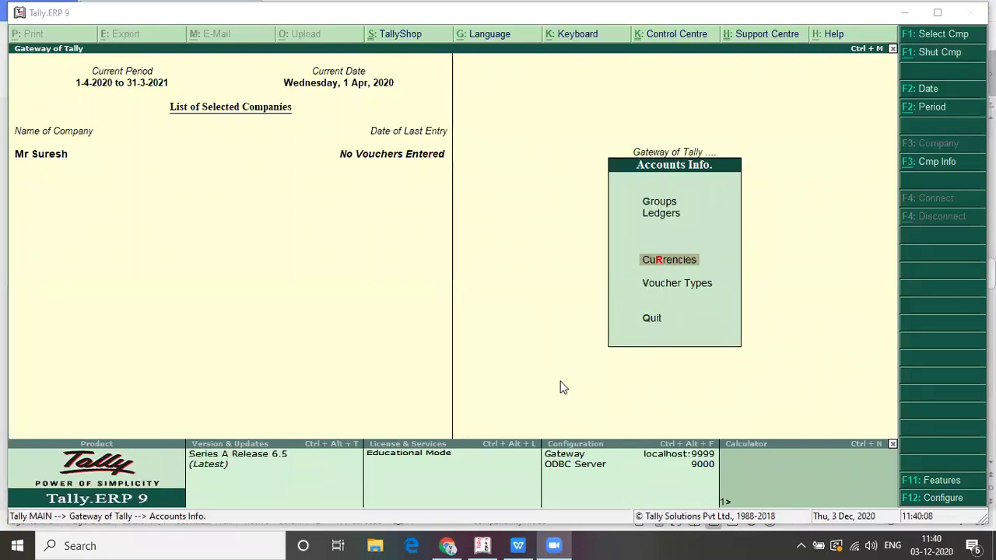
pyautogui.press('Escape')
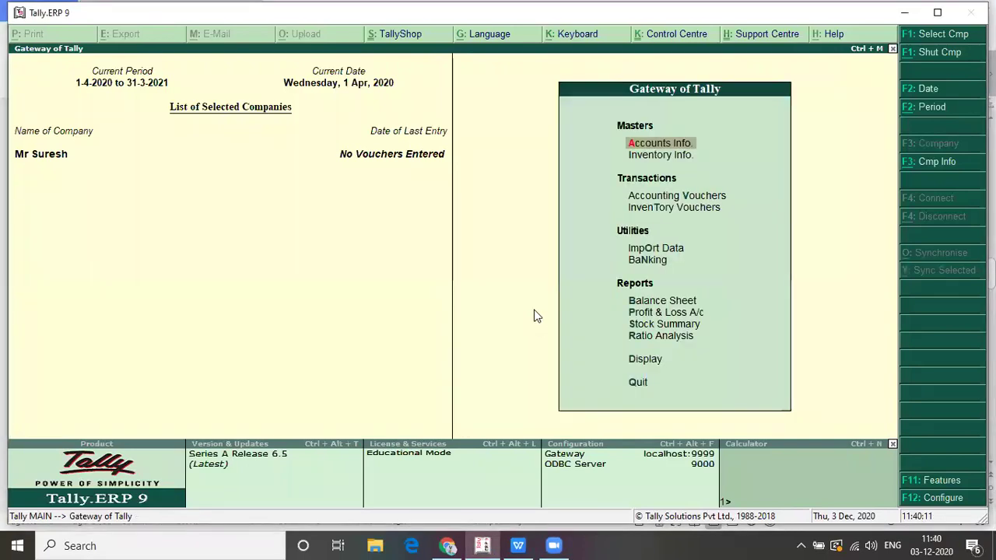
# Open a blank currency creation form through Accounts Info and compare it with the Setting 2 instructions in the WPS Office document.
pyautogui.press('Down')
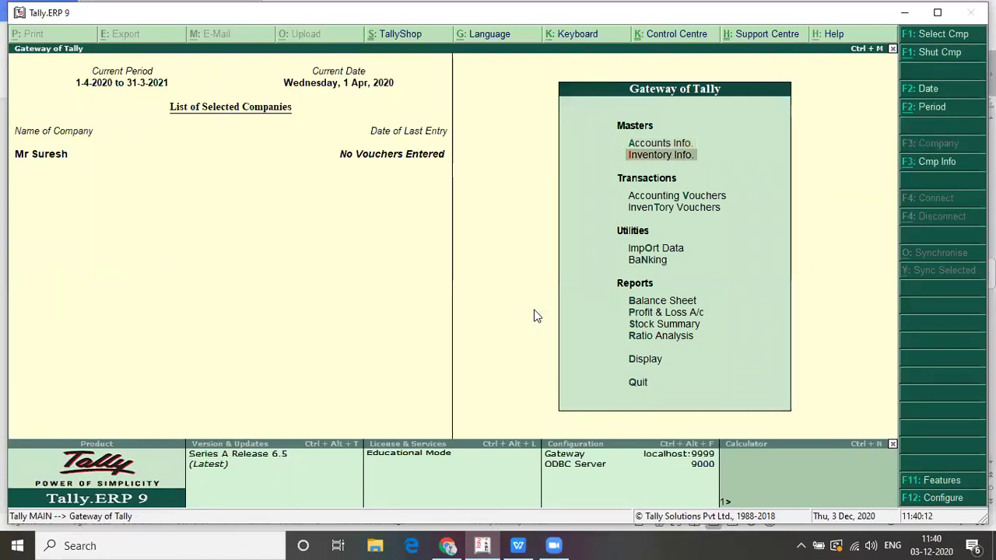
pyautogui.press('Up')
pyautogui.press('Return')
pyautogui.press('Down')
pyautogui.press('Down')
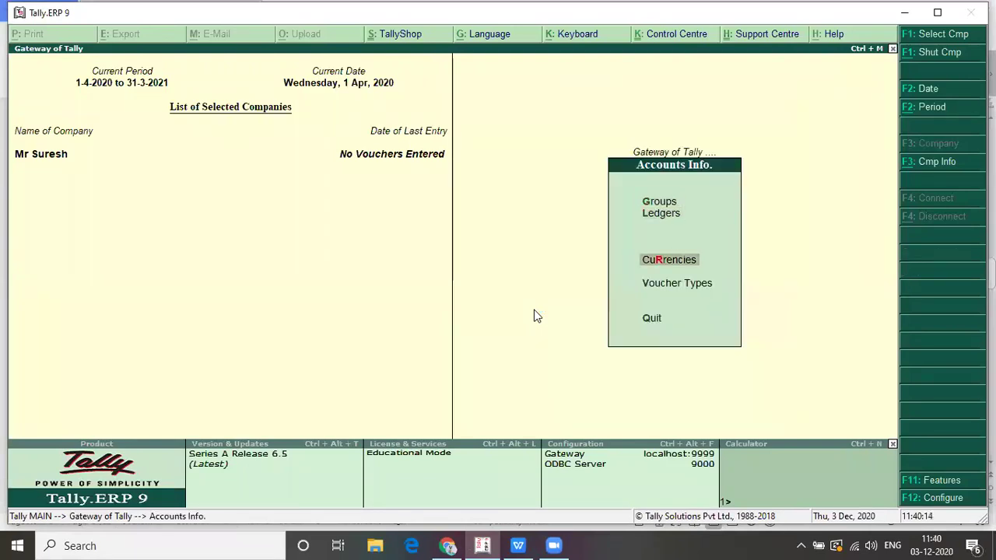
pyautogui.press('Return')
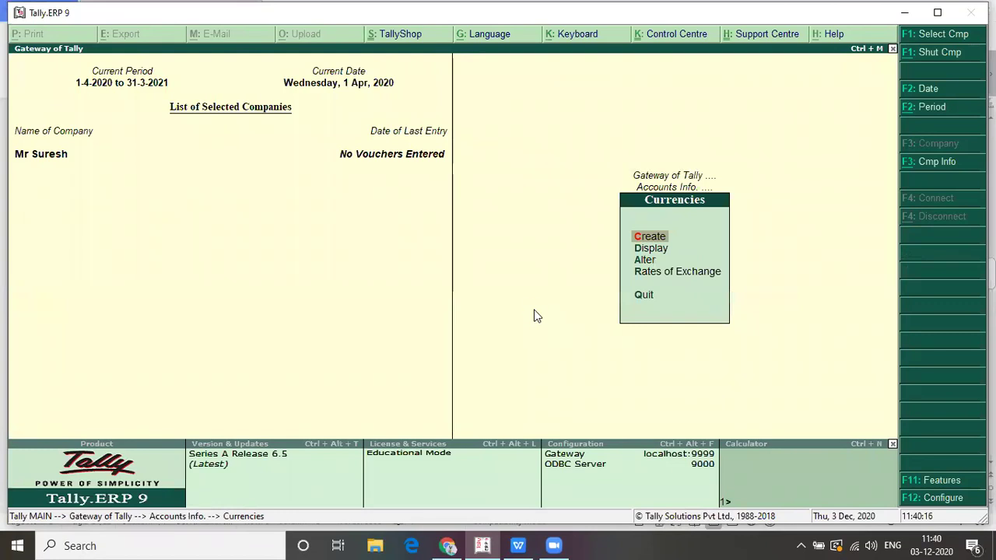
pyautogui.press('Return')
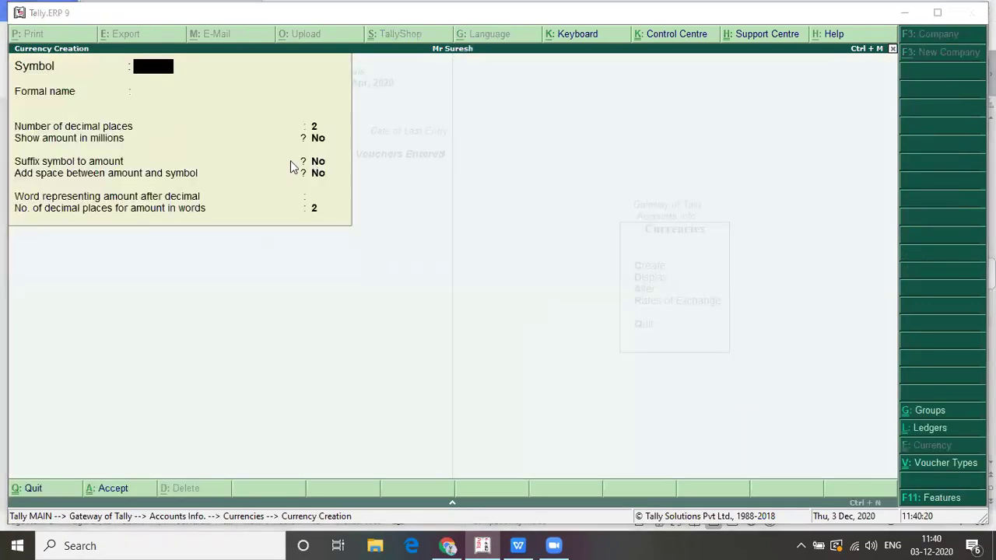
pyautogui.hotkey('alt', 'Tab')
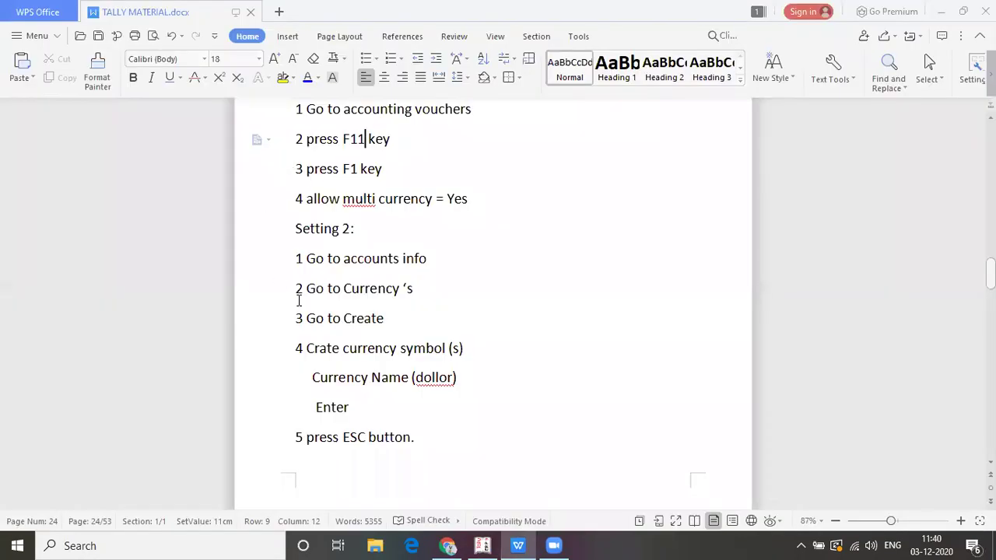
pyautogui.hotkey('alt', 'Tab')
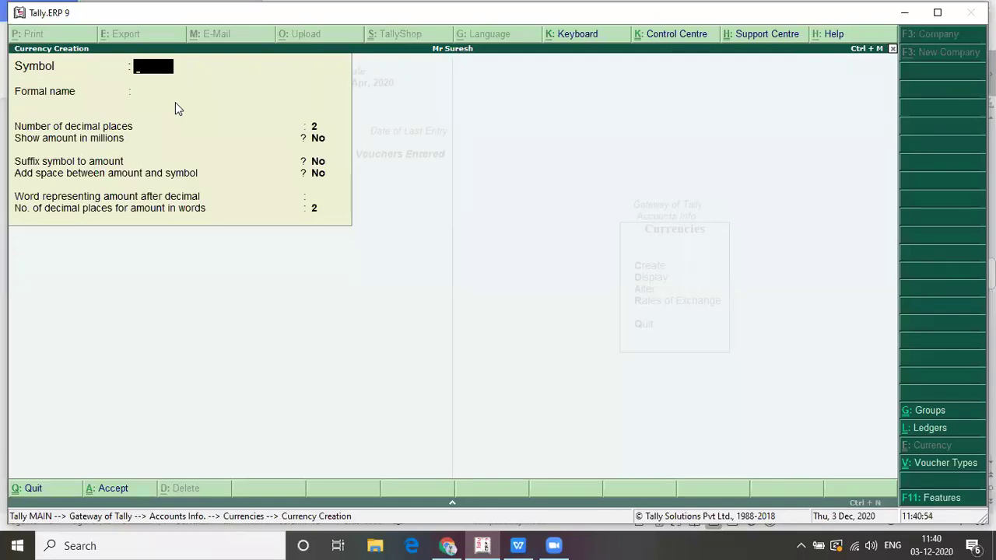
# Quit the blank currency creation form without saving and return to the Gateway of Tally.
pyautogui.press('Escape')
pyautogui.press('y')
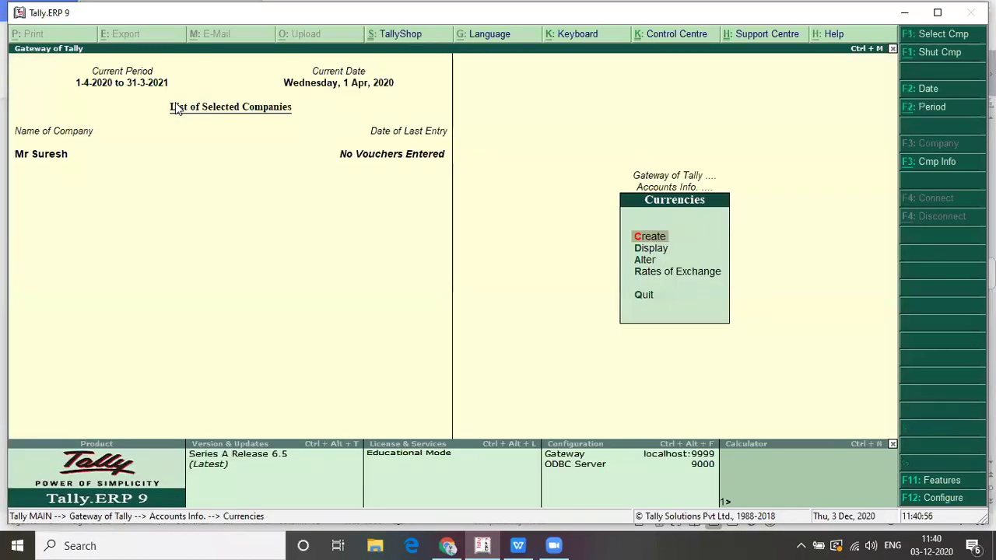
pyautogui.press('Escape')
pyautogui.press('Escape')
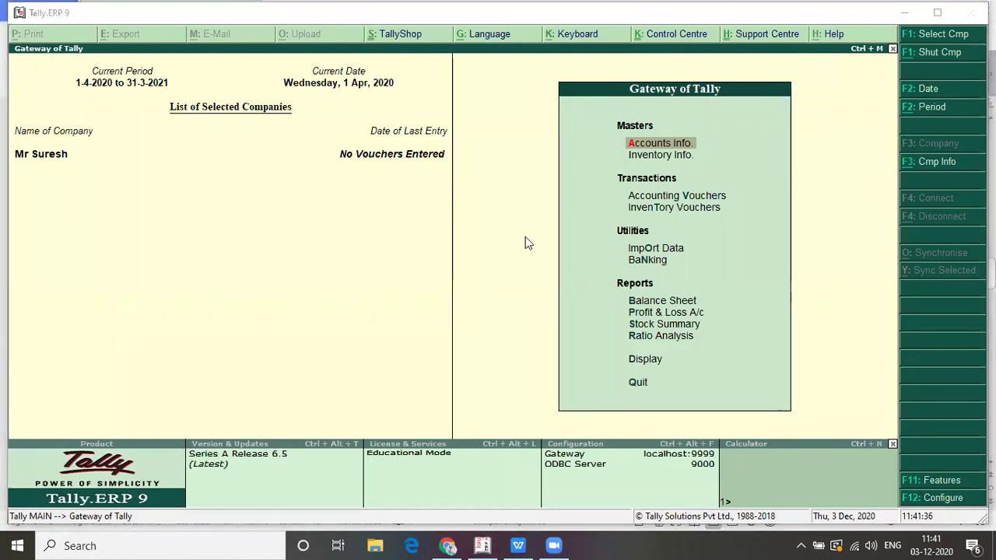
# Switch to the TALLY MATERIAL document in WPS Office and read the opening of Problem 1.
pyautogui.hotkey('alt', 'Tab')
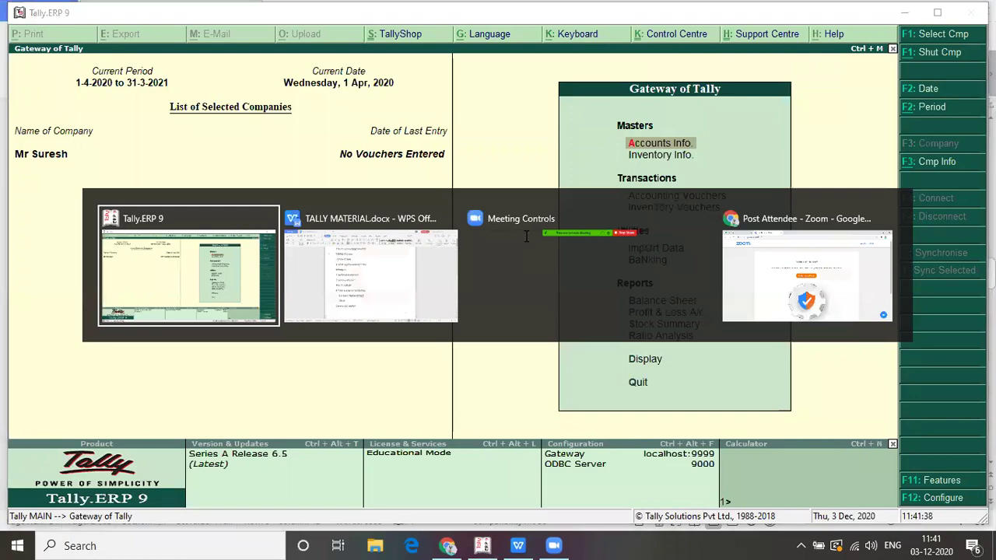
pyautogui.hotkey('alt', 'Tab')
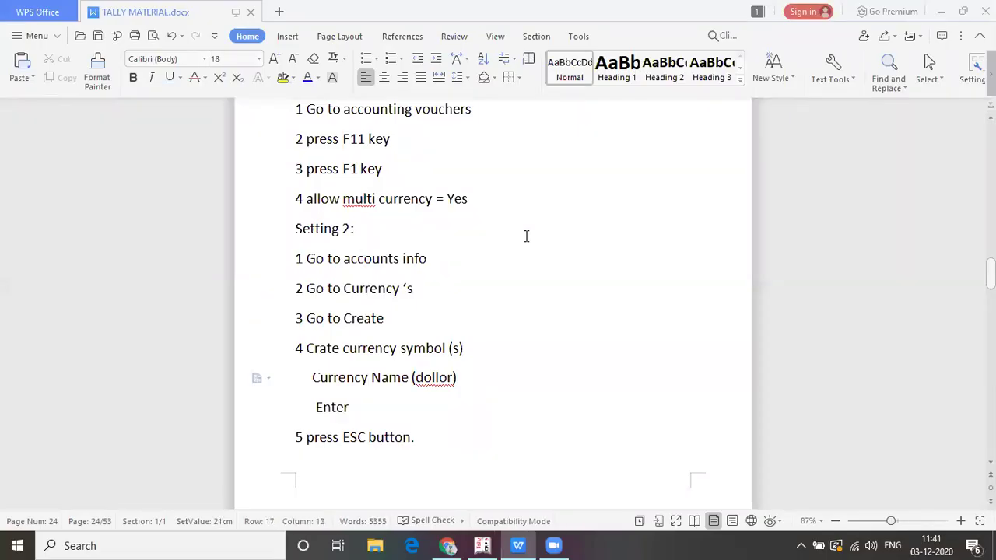
pyautogui.scroll(-3, 526, 236)
pyautogui.scroll(-3, 526, 236)
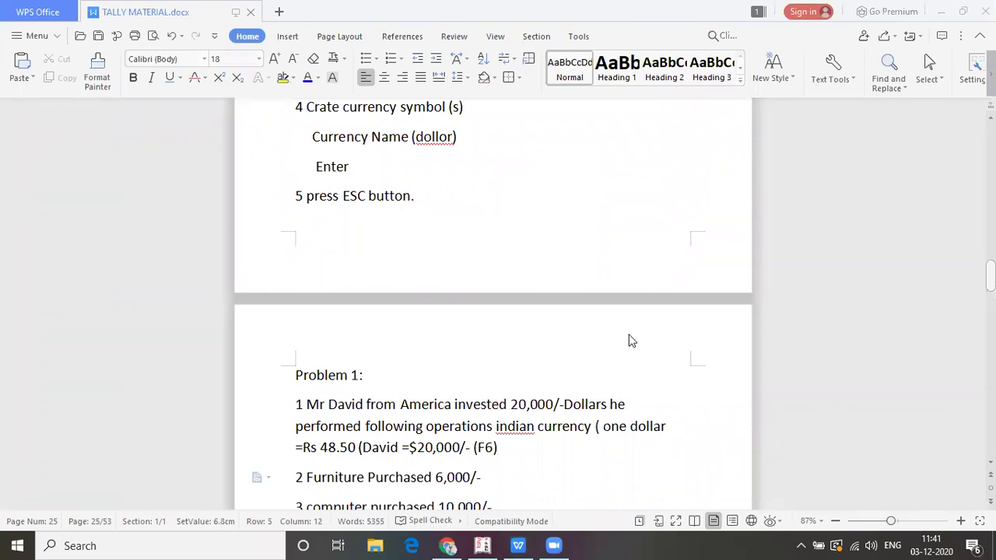
# Switch to Tally.ERP 9, shut the open company and begin creating a company named after the investor in Problem 1.
pyautogui.hotkey('alt', 'Tab')
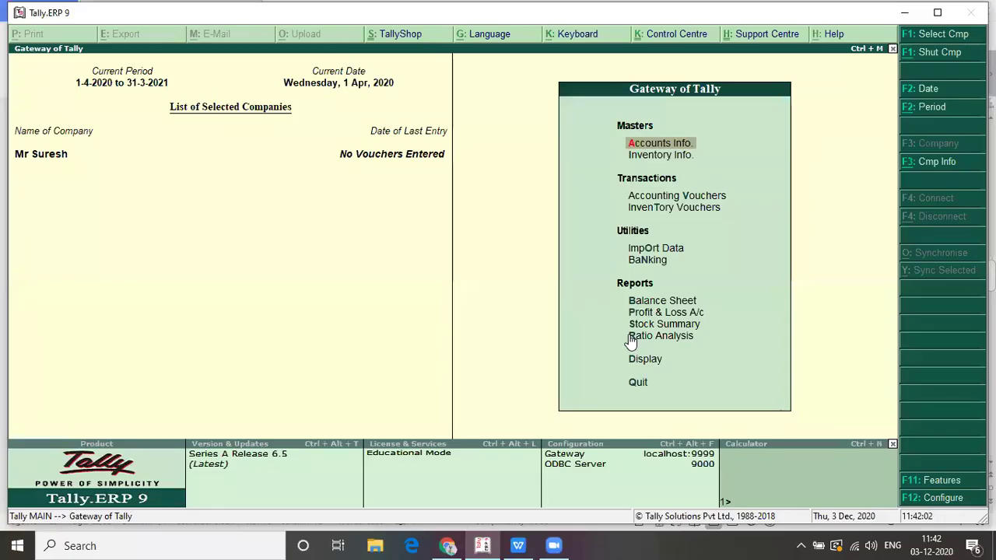
pyautogui.hotkey('alt', 'F1')
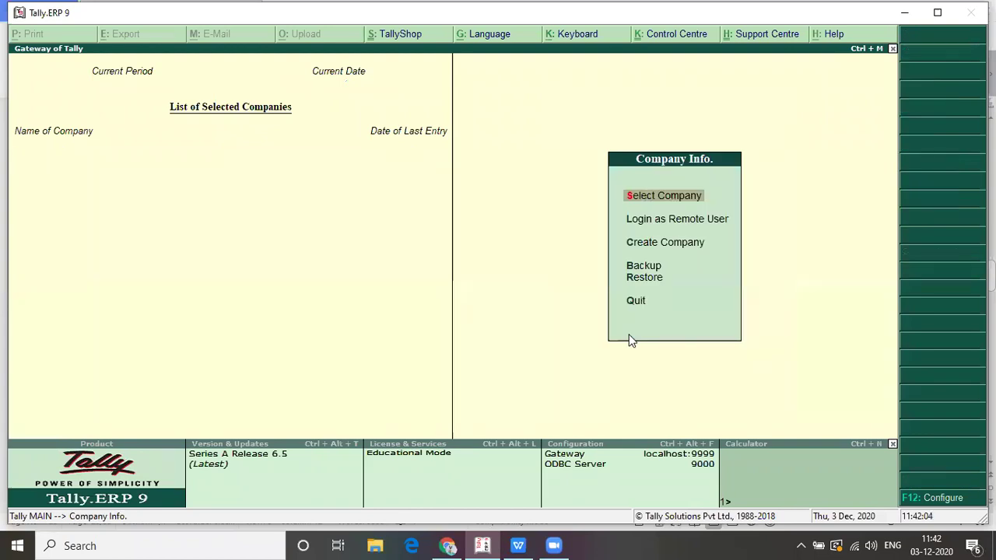
pyautogui.press('c')
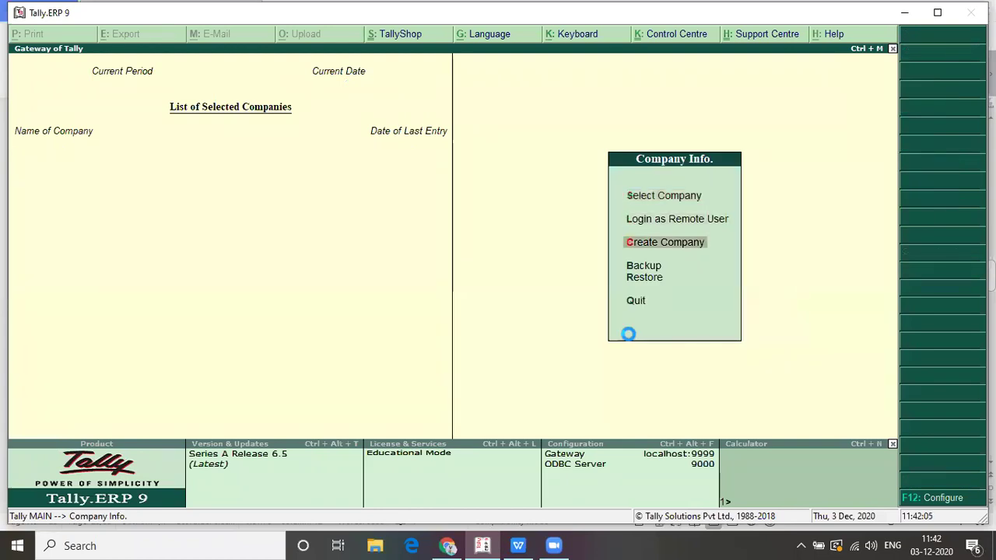
pyautogui.write('Mr David')
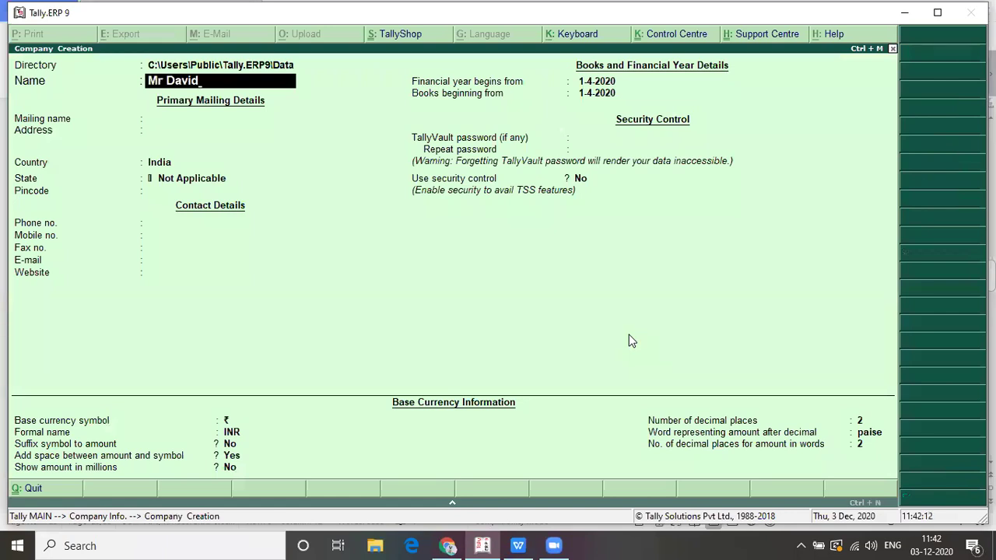
pyautogui.press('Return')
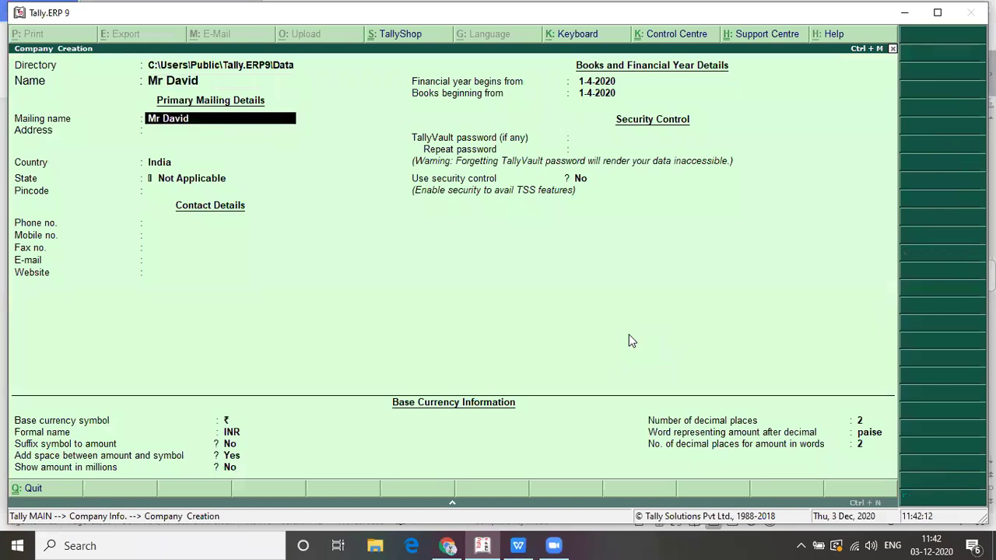
# Choose the new company's state in India, keep the default values in the remaining fields and save the company.
pyautogui.press('Return')
pyautogui.press('Return')
pyautogui.press('Return')
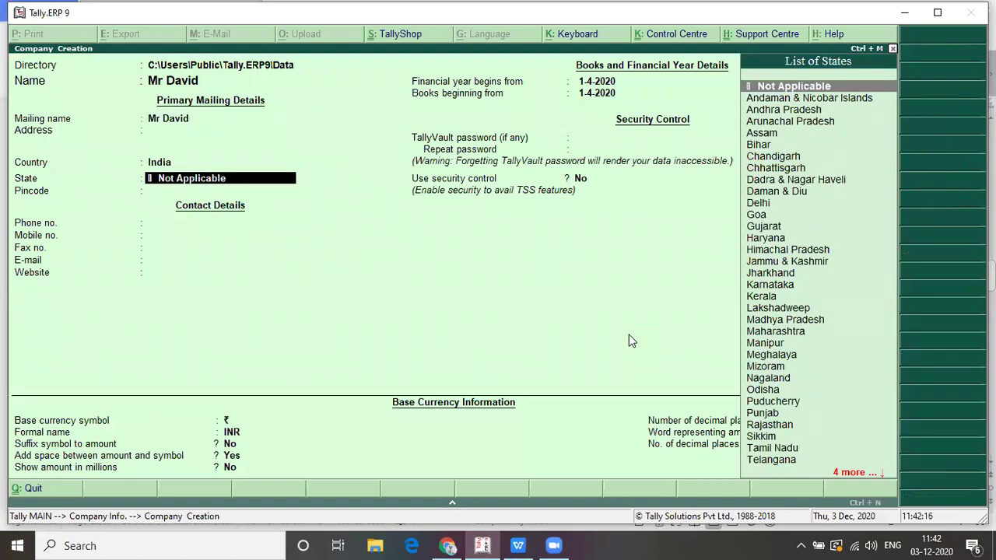
pyautogui.write('A')
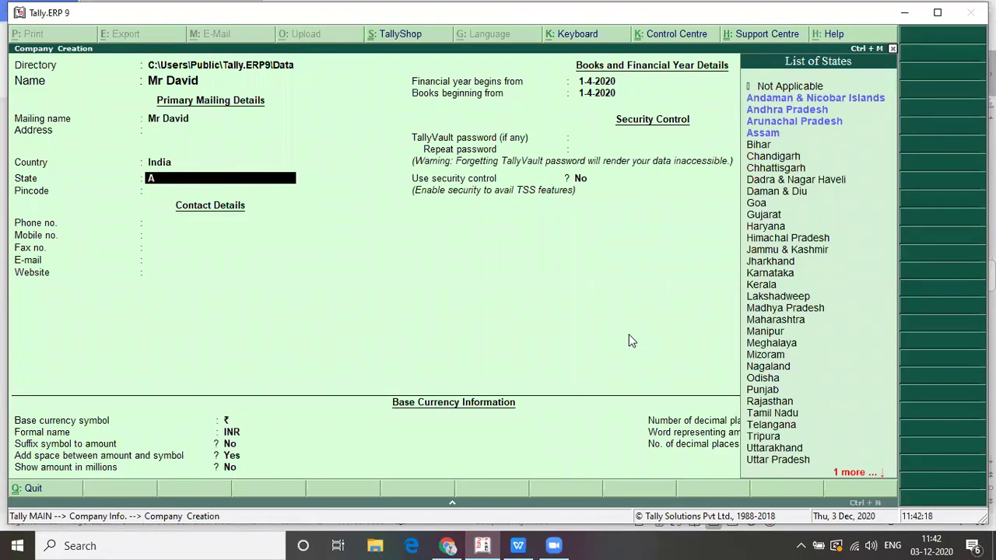
pyautogui.write('n')
pyautogui.press('Down')
pyautogui.press('Return')
pyautogui.press('Return')
pyautogui.press('Return')
pyautogui.press('Return')
pyautogui.press('Return')
pyautogui.press('Return')
pyautogui.press('Return')
pyautogui.press('Return')
pyautogui.press('Return')
pyautogui.press('Return')
pyautogui.press('Return')
pyautogui.press('Return')
pyautogui.press('Return')
pyautogui.press('Return')
pyautogui.press('Return')
pyautogui.press('Return')
pyautogui.press('Return')
pyautogui.press('Return')
pyautogui.press('Return')
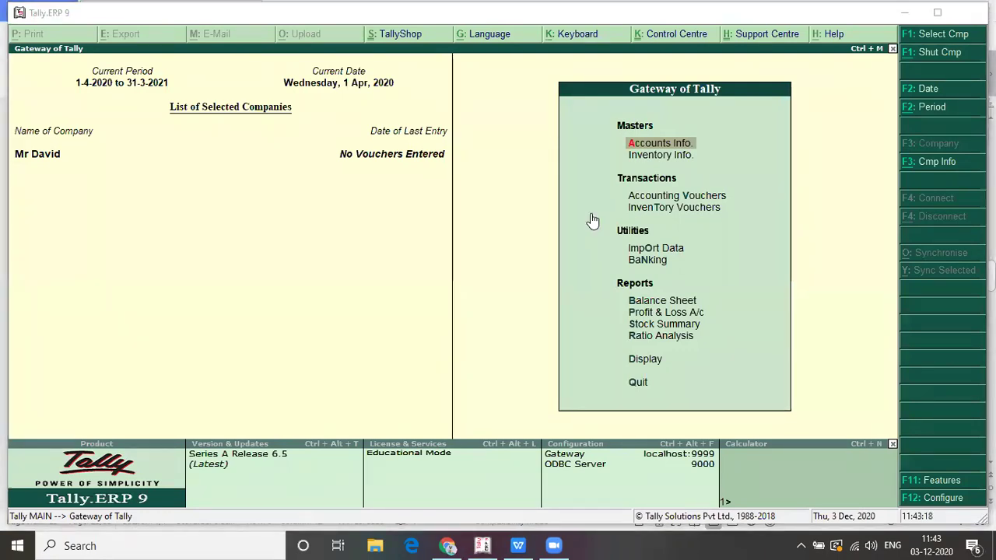
# Open multiple ledger creation from Accounts Info, with All Items as the group.
pyautogui.click(752, 153)
pyautogui.press('Return')
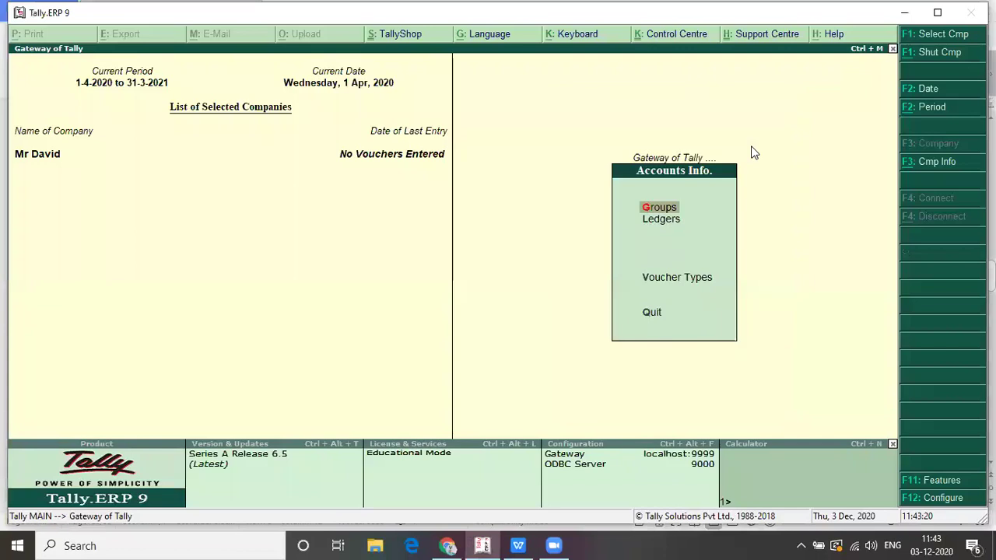
pyautogui.press('Down')
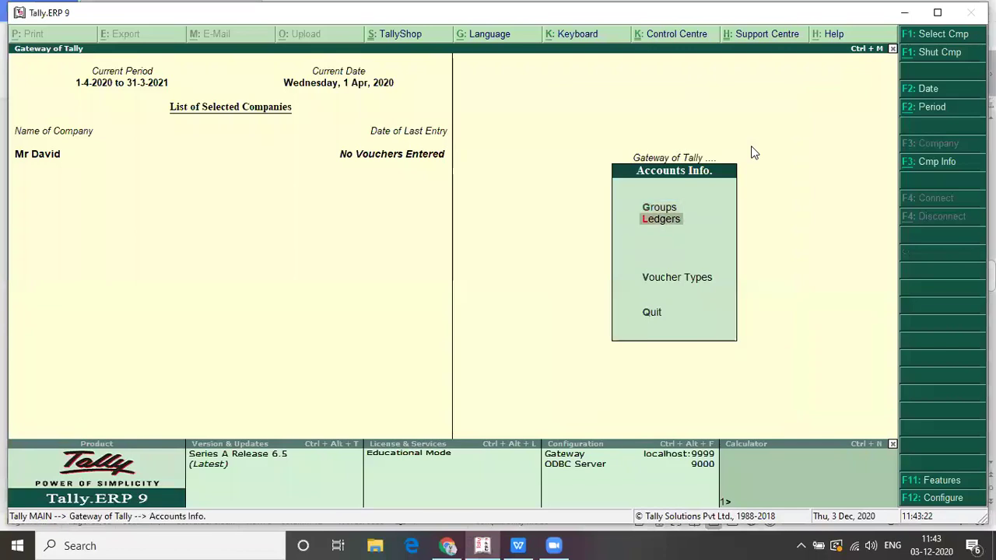
pyautogui.press('Return')
pyautogui.press('Down')
pyautogui.press('Down')
pyautogui.press('Down')
pyautogui.press('Return')
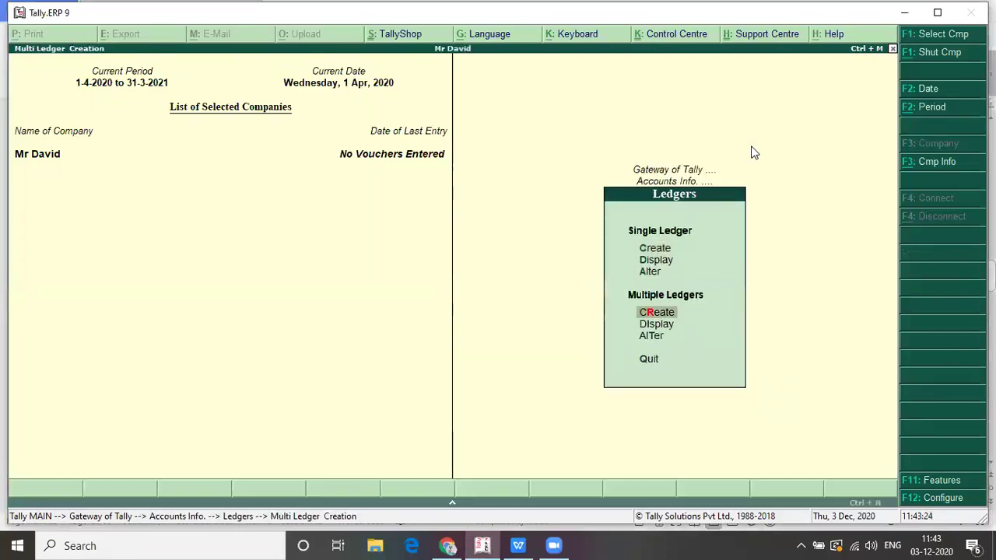
pyautogui.press('Return')
# Add a ledger in the investor's name under Capital Account, leaving the opening balance blank.
pyautogui.write('M')
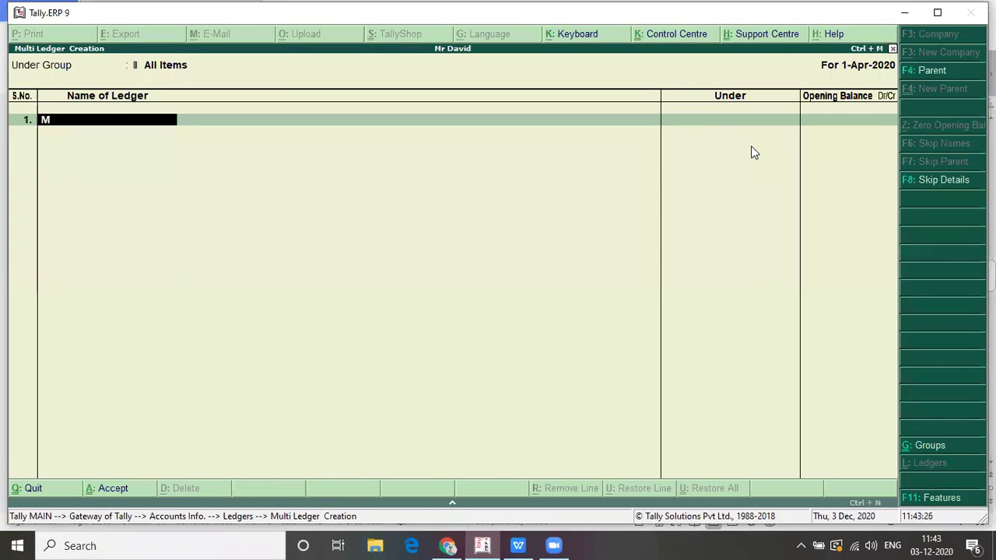
pyautogui.write('r David')
pyautogui.press('Return')
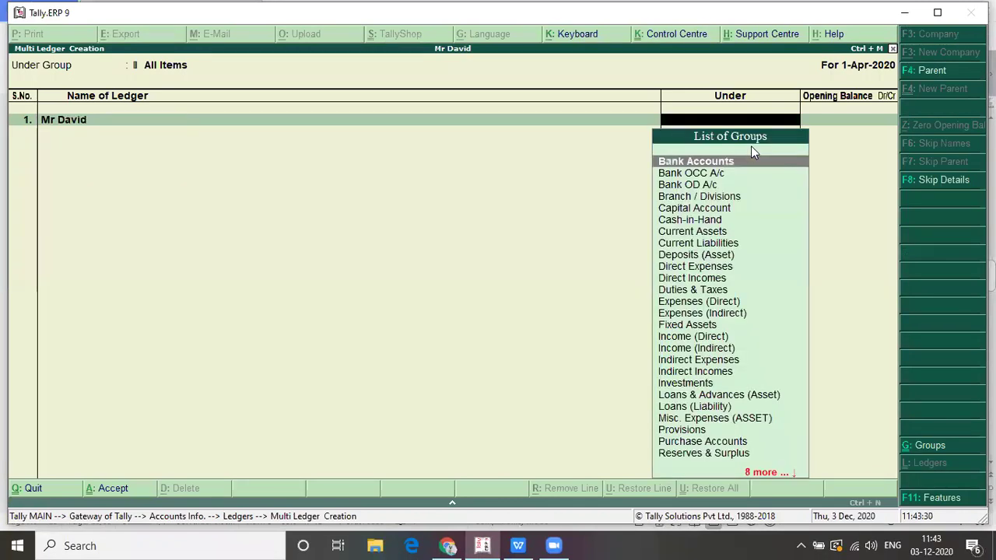
pyautogui.write('Ca')
pyautogui.press('Down')
pyautogui.press('Return')
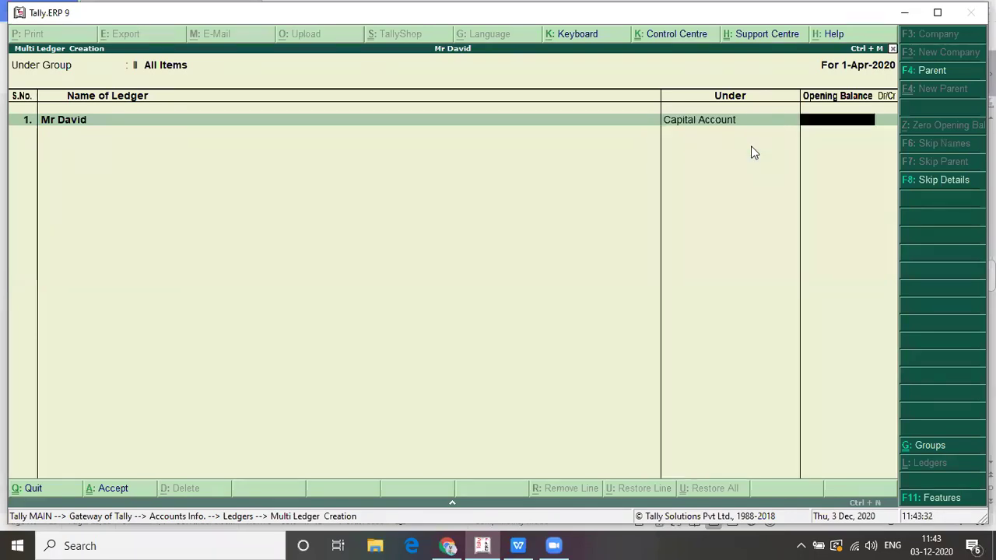
pyautogui.press('Return')
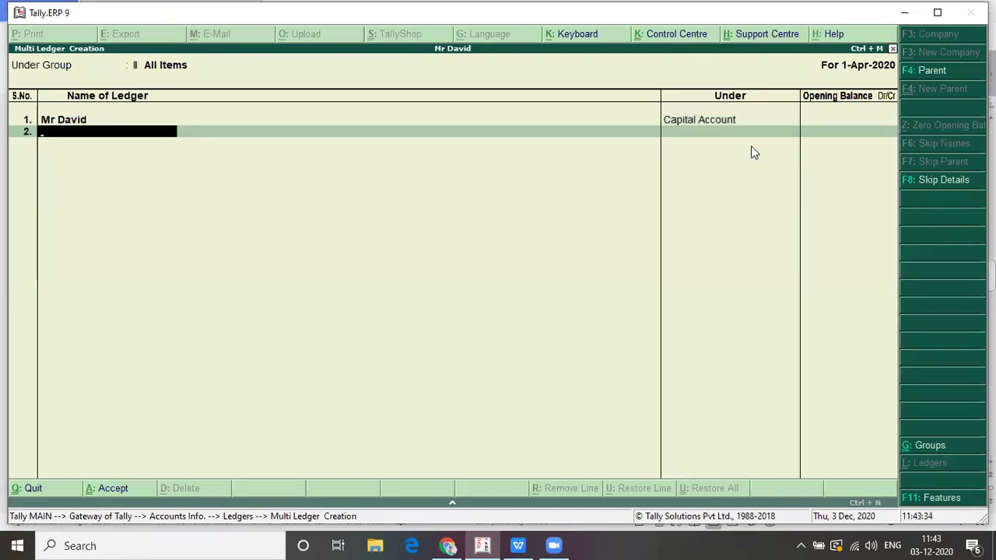
# Check Problem 1's furniture purchase in the WPS Office document and add a Furniture ledger under Fixed Assets in Tally.ERP 9.
pyautogui.hotkey('alt', 'Tab')
pyautogui.scroll(-3, 752, 145)
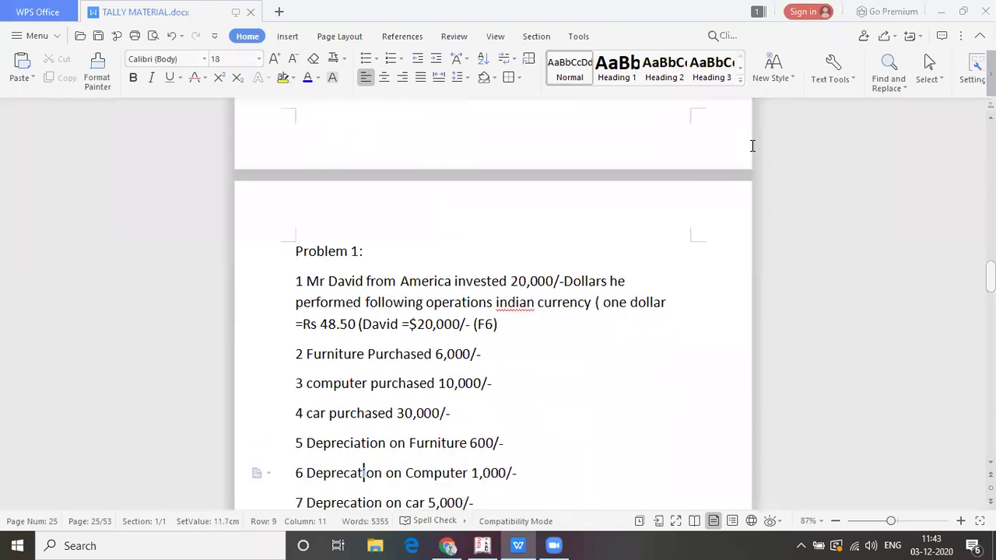
pyautogui.click(514, 358)
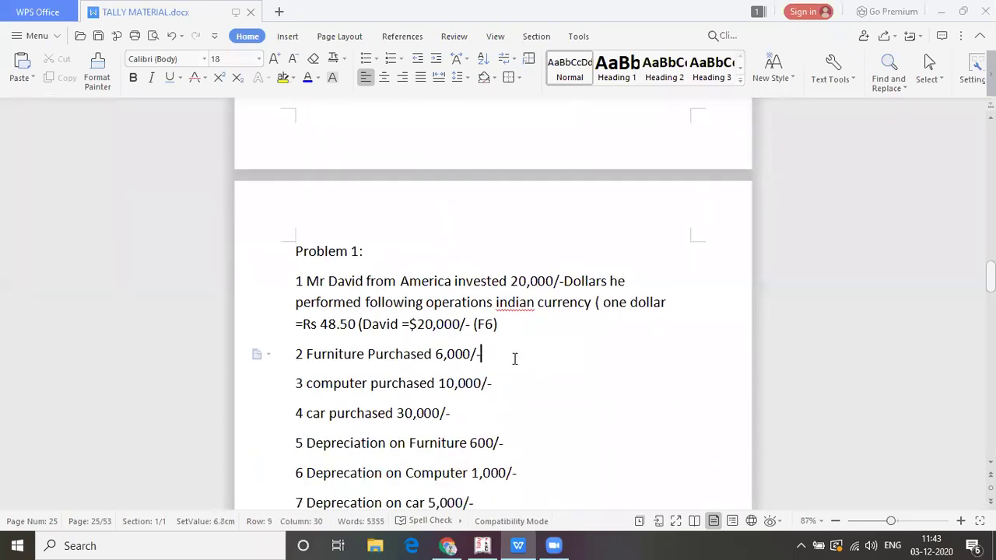
pyautogui.hotkey('alt', 'Tab')
pyautogui.write('F')
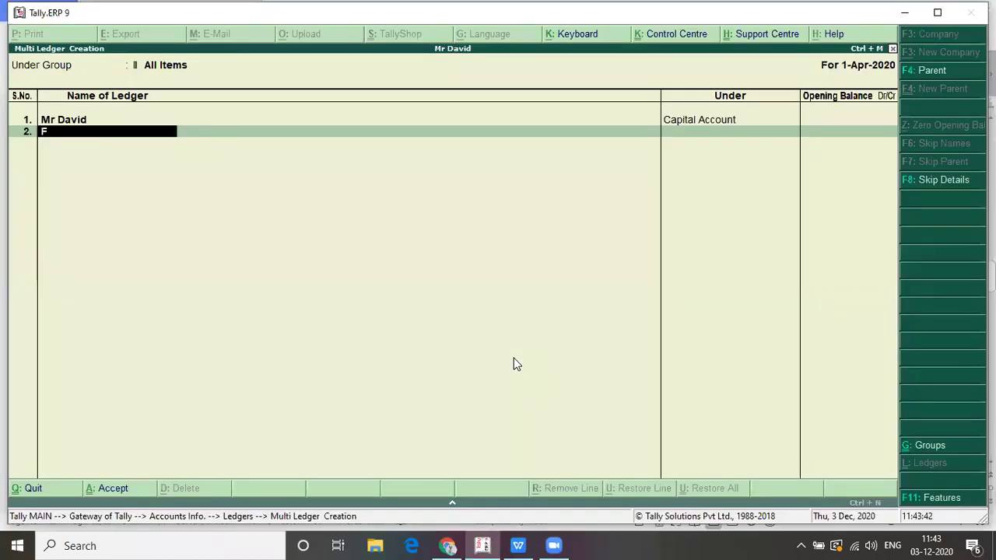
pyautogui.write('urniture')
pyautogui.press('Return')
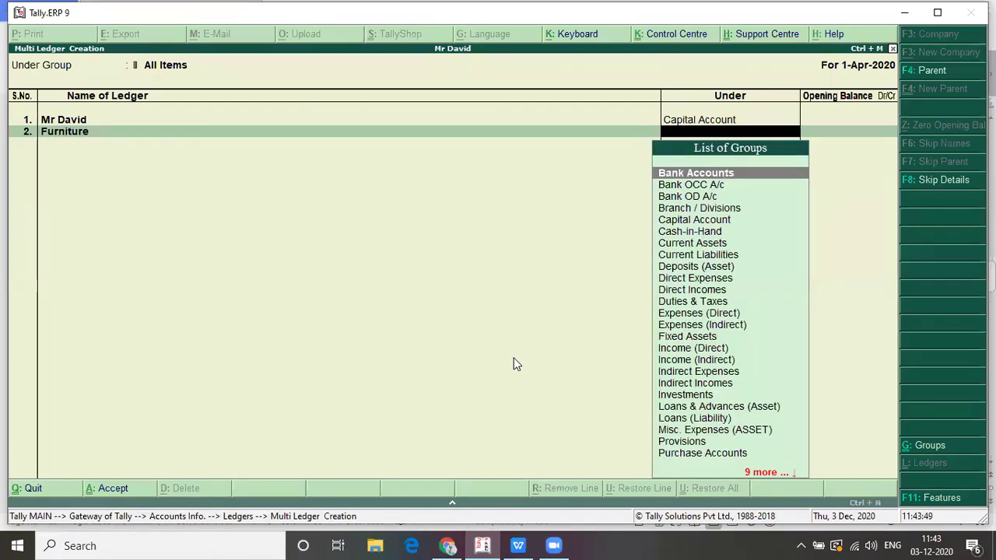
pyautogui.write('fix')
pyautogui.press('Return')
pyautogui.press('Return')
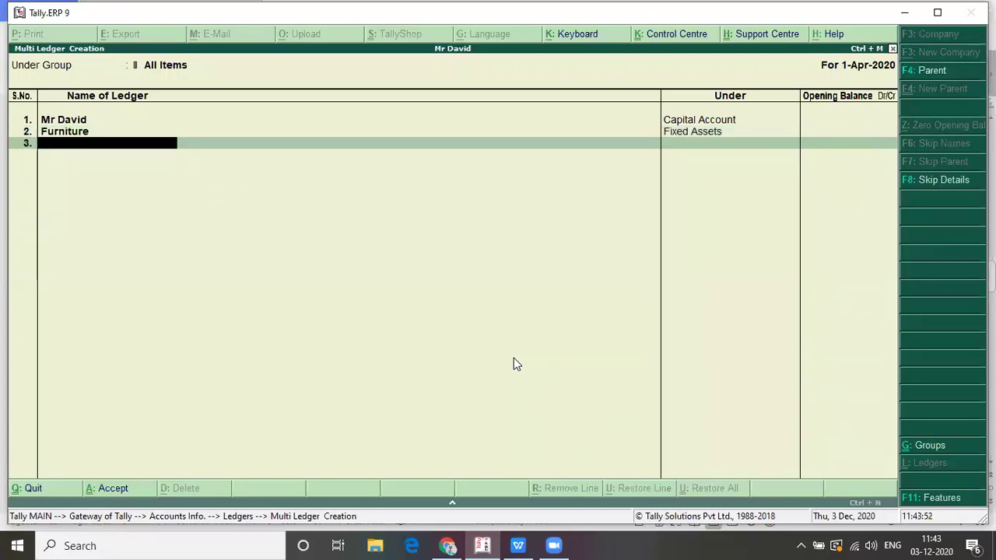
# Check the computer purchase in the WPS Office document and add a Computer ledger under Fixed Assets in Tally.ERP 9.
pyautogui.hotkey('alt', 'Tab')
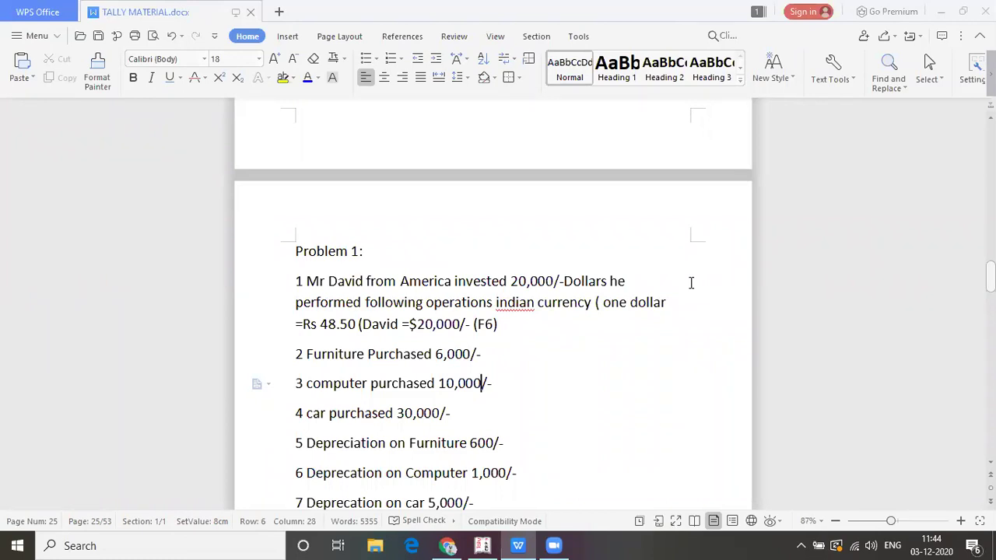
pyautogui.click(510, 381)
pyautogui.hotkey('alt', 'Tab')
pyautogui.write('C')
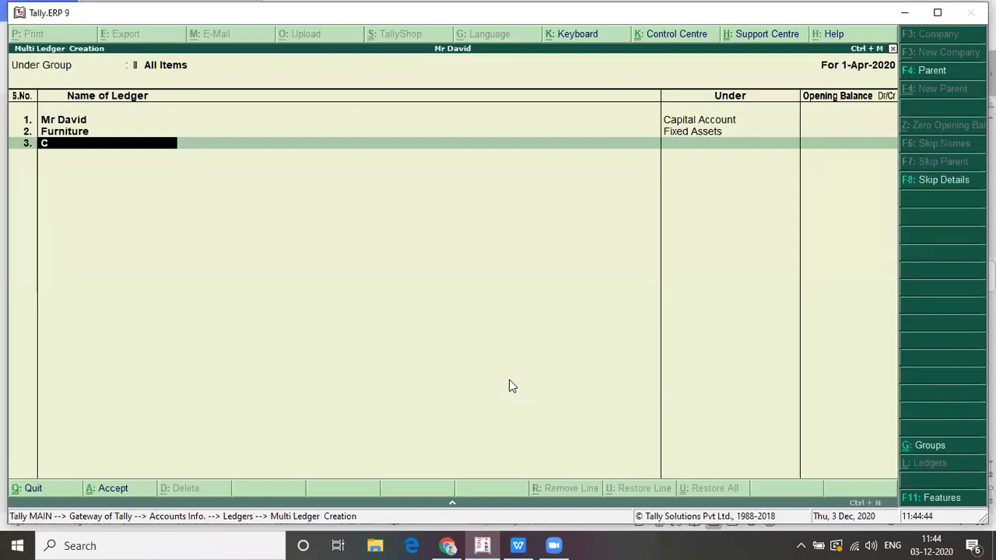
pyautogui.write('omputer')
pyautogui.press('Return')
pyautogui.write('F')
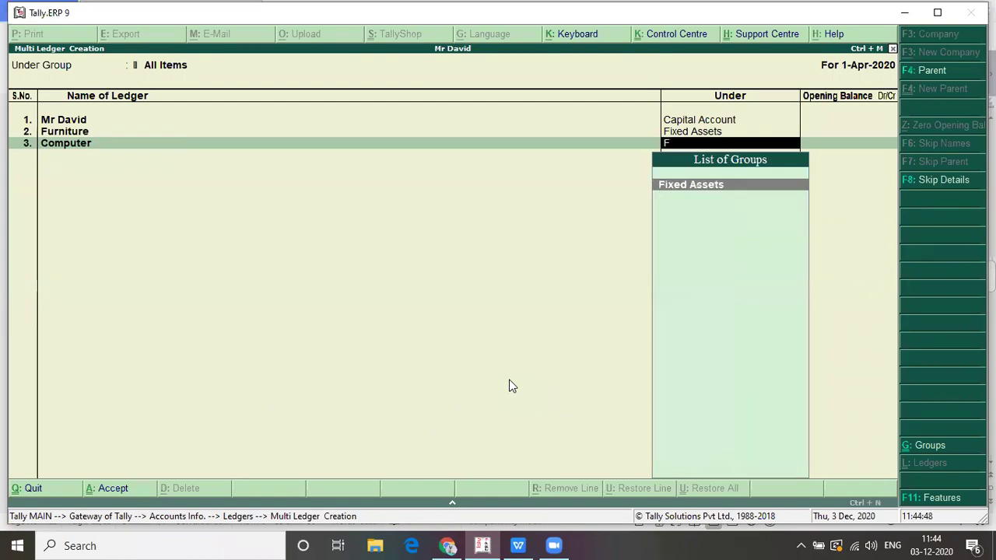
pyautogui.write('i')
pyautogui.press('Return')
pyautogui.press('Return')
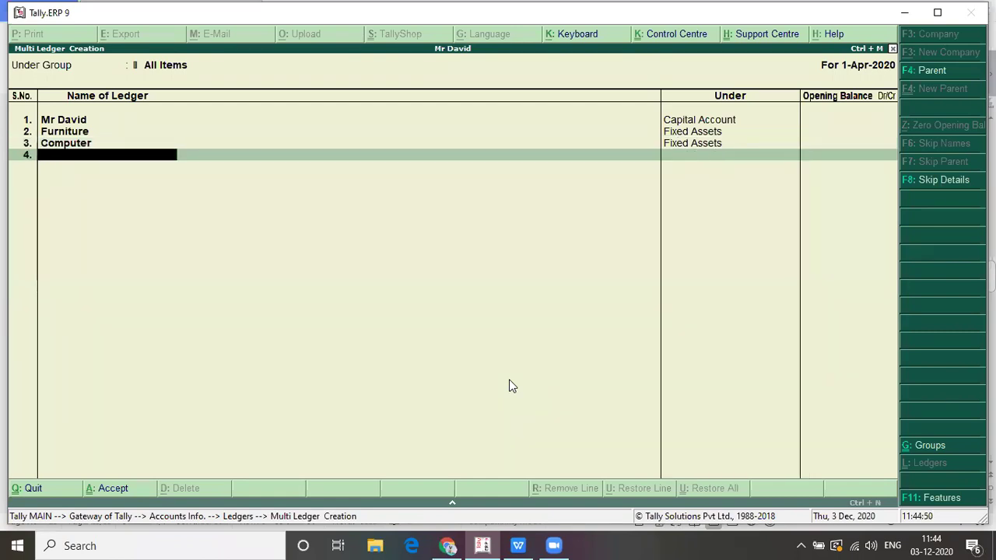
# Add a Car ledger under Fixed Assets in Tally.ERP 9 and check Problem 1's next item in the WPS Office document.
pyautogui.hotkey('alt', 'Tab')
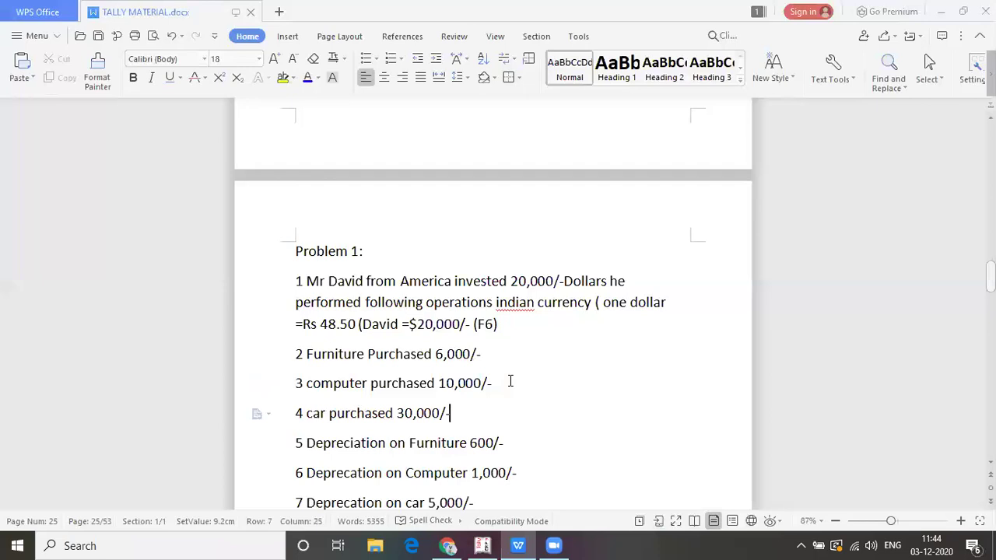
pyautogui.hotkey('alt', 'Tab')
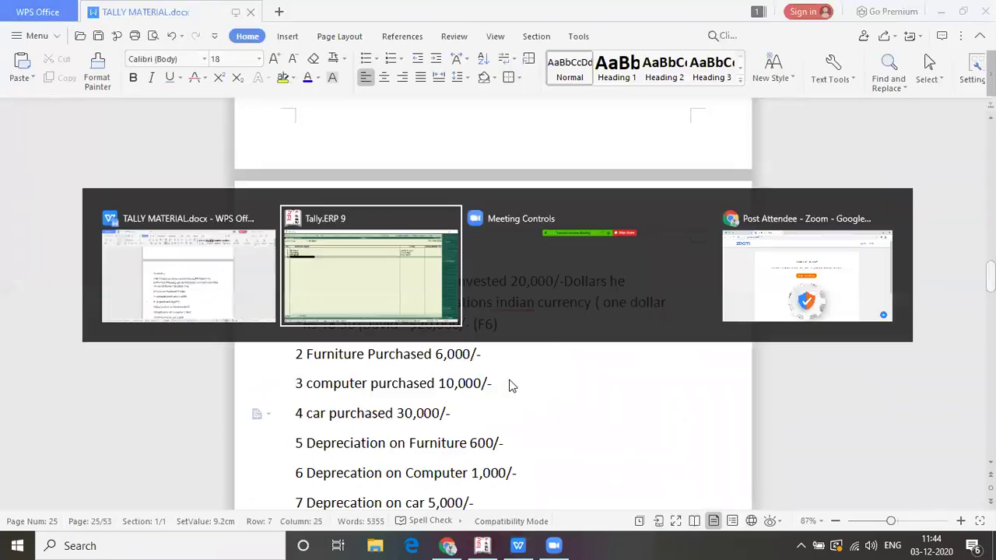
pyautogui.write('Car')
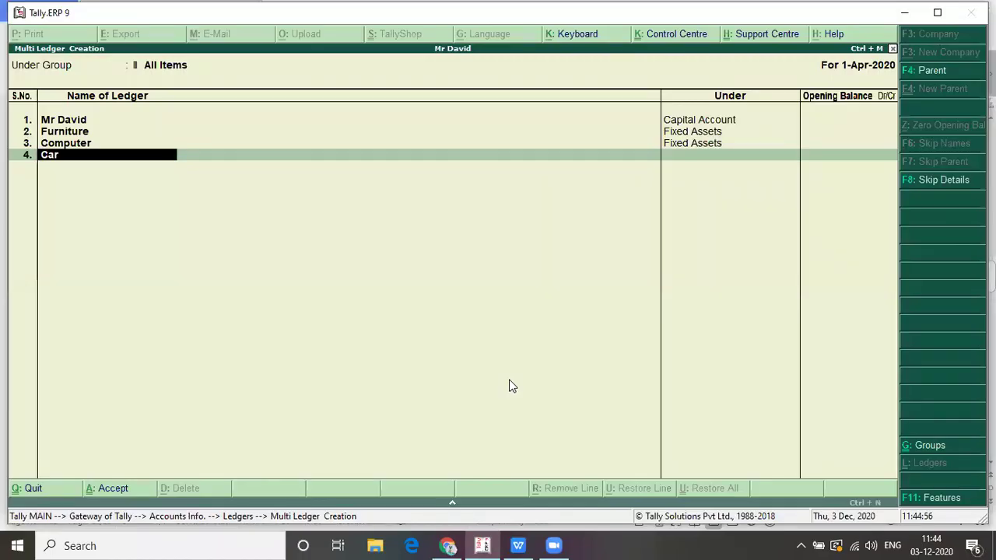
pyautogui.press('Return')
pyautogui.write('f')
pyautogui.press('Return')
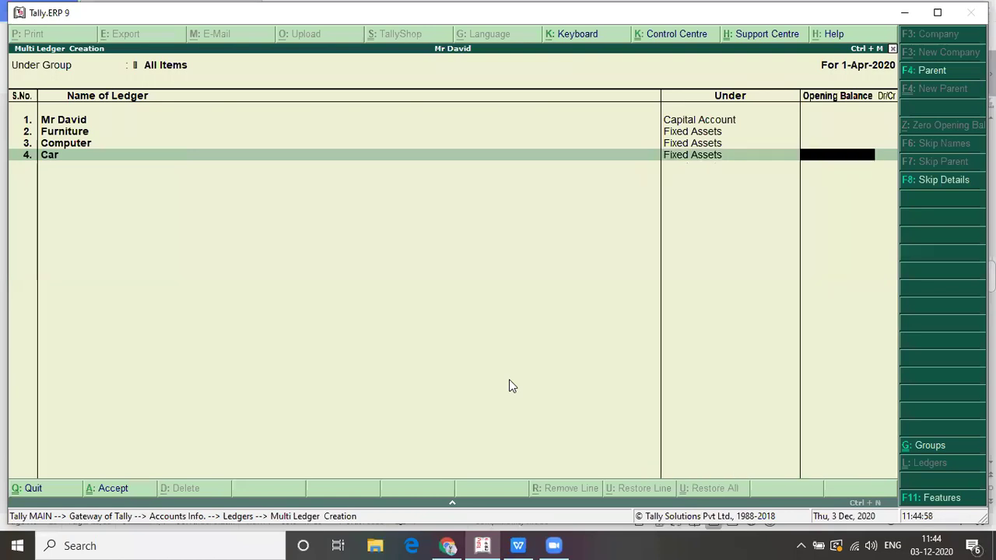
pyautogui.press('Return')
pyautogui.hotkey('alt', 'Tab')
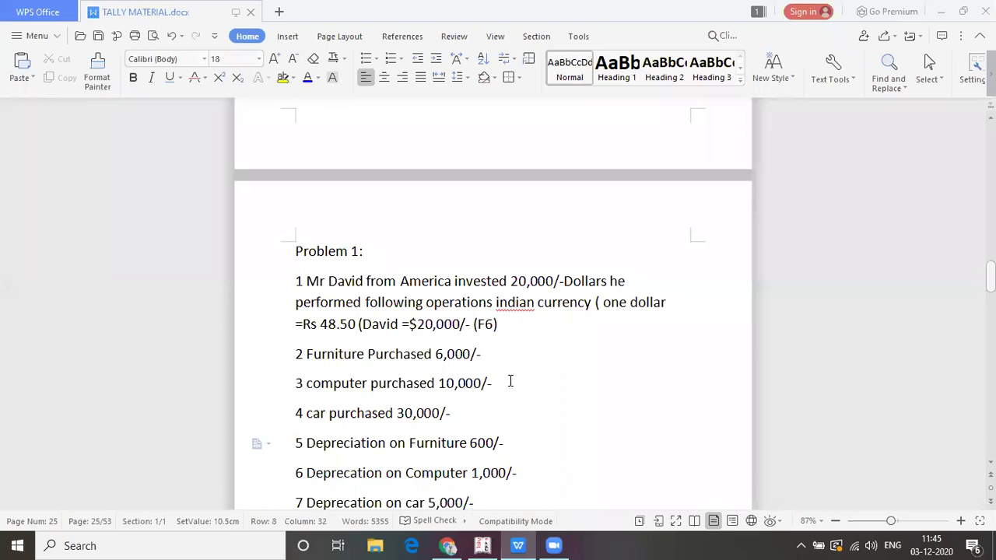
pyautogui.hotkey('alt', 'Tab')
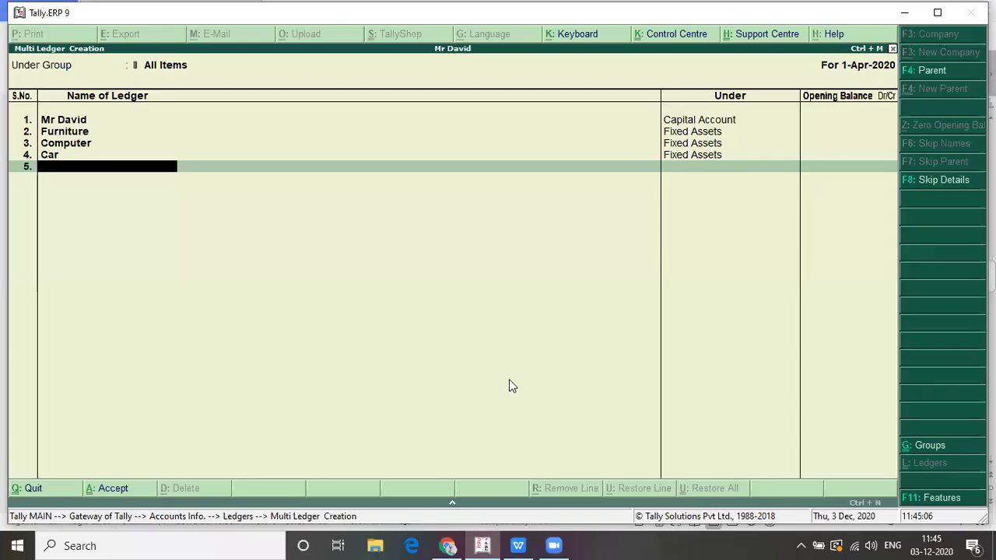
# Add a ledger named Deprecation under Indirect Expenses, leaving the opening balance blank.
pyautogui.write('Deprecation')
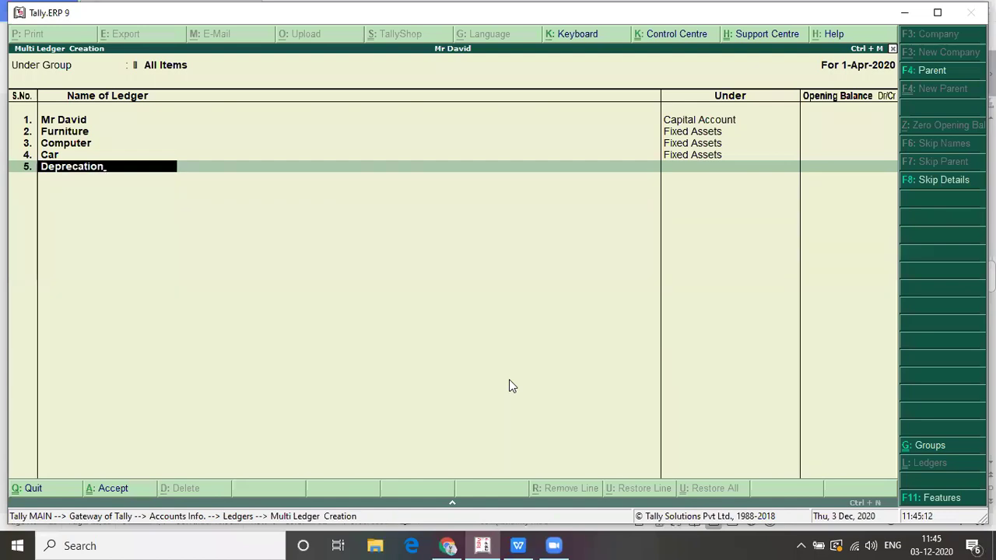
pyautogui.press('Return')
pyautogui.write('In')
pyautogui.press('Down')
pyautogui.press('Down')
pyautogui.press('Down')
pyautogui.press('Return')
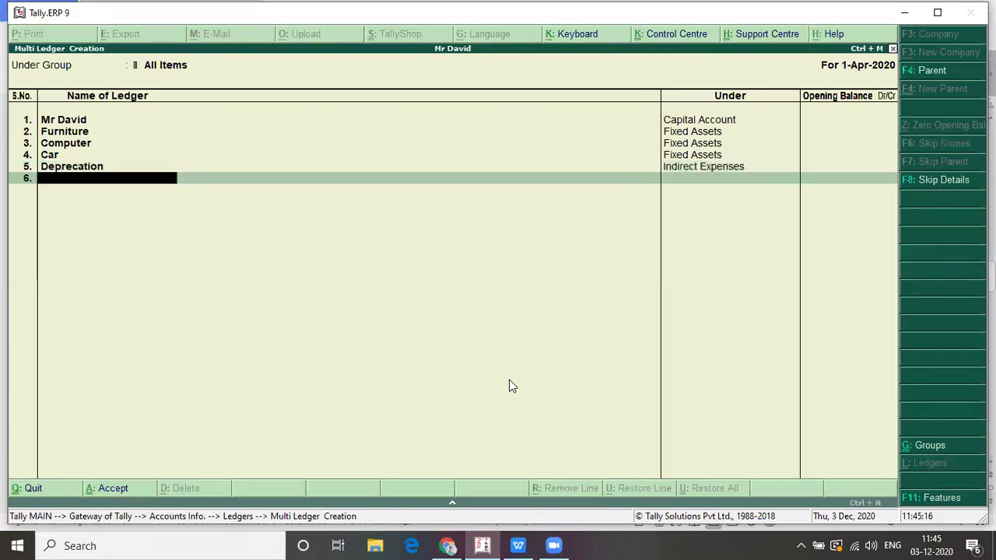
# Review Problem 1's depreciation items for furniture, computer and car in the WPS Office document, and return to Tally.ERP 9.
pyautogui.hotkey('alt', 'Tab')
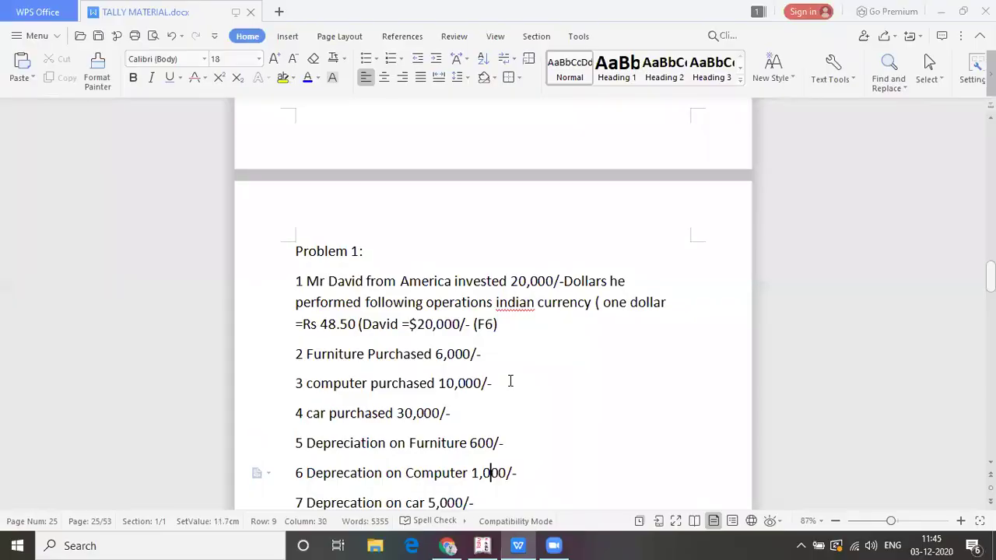
pyautogui.hotkey('alt', 'Tab')
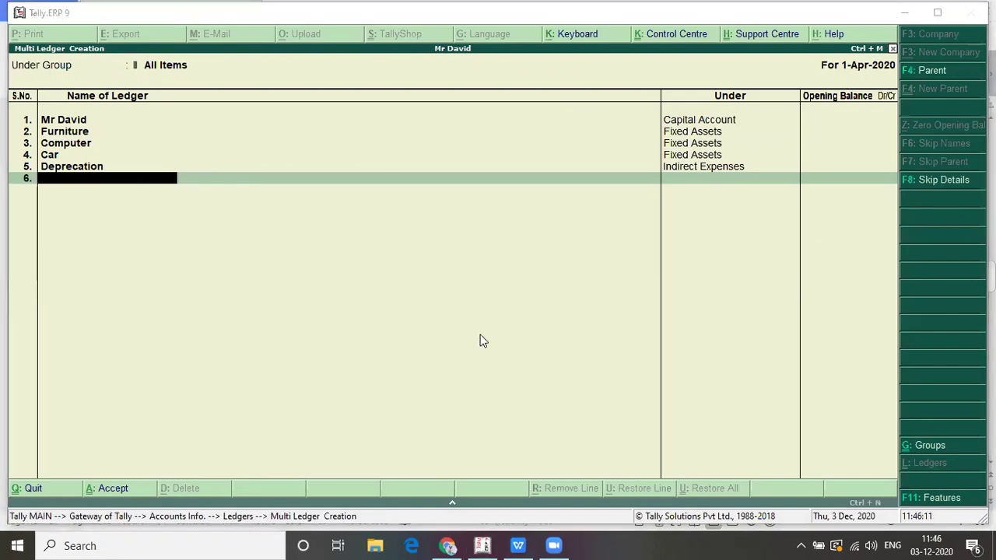
pyautogui.hotkey('alt', 'Tab')
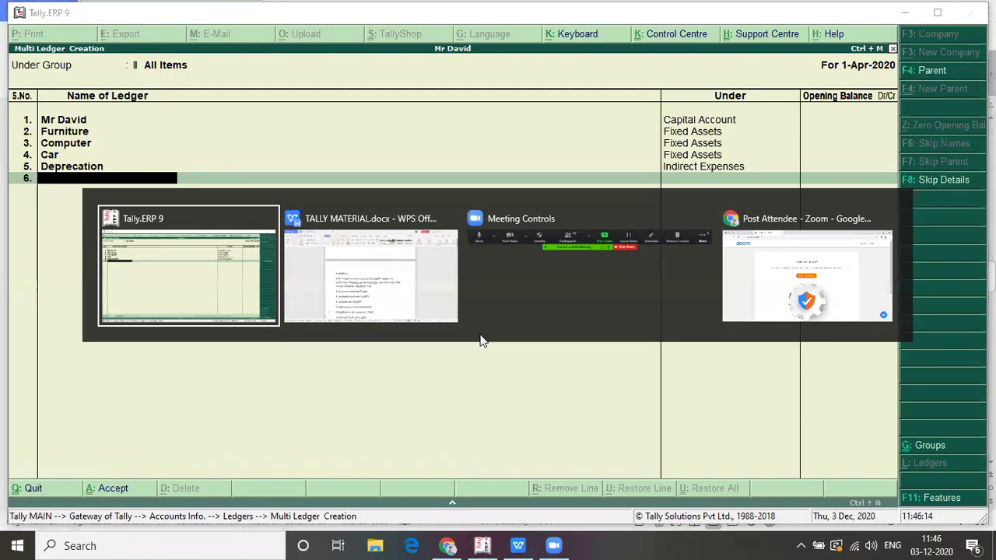
pyautogui.hotkey('alt', 'Tab')
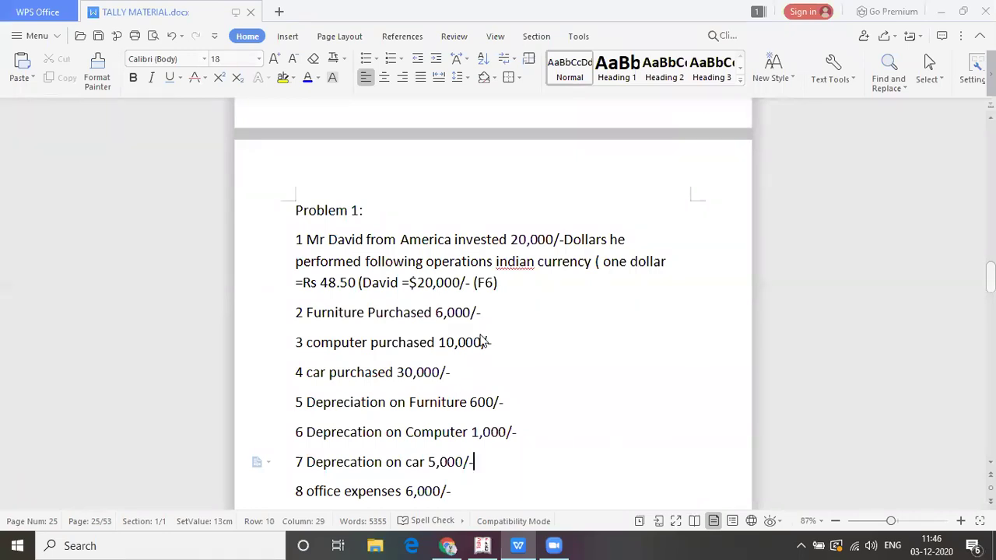
pyautogui.hotkey('alt', 'Tab')
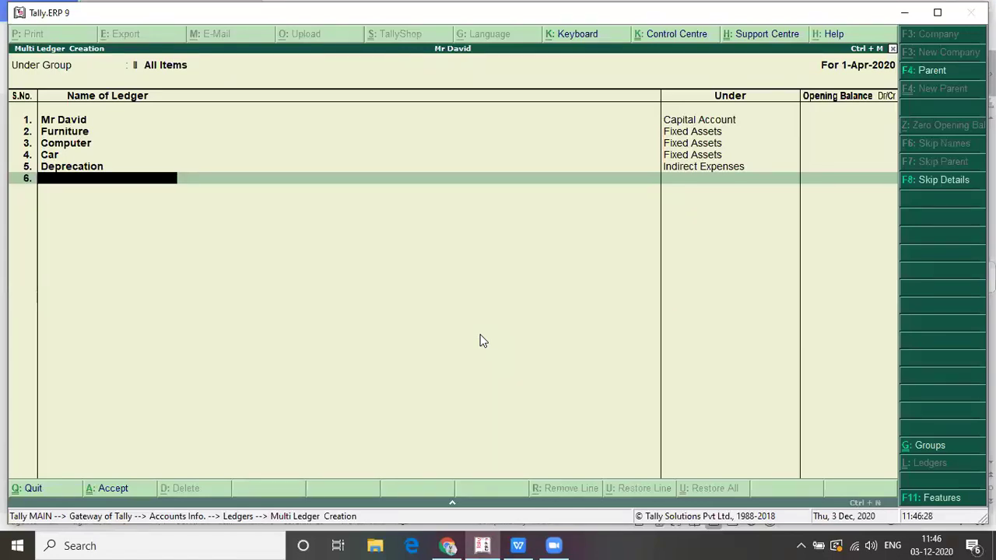
# Check the office expenses item in the WPS Office document and add an Office Expenses ledger under Indirect Expenses in Tally.ERP 9.
pyautogui.hotkey('alt', 'Tab')
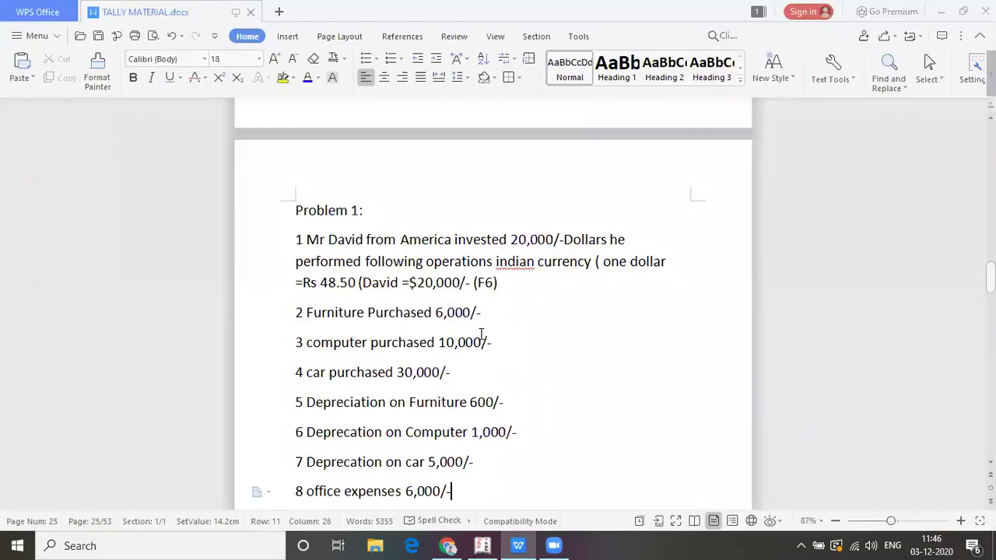
pyautogui.hotkey('alt', 'Tab')
pyautogui.write('O')
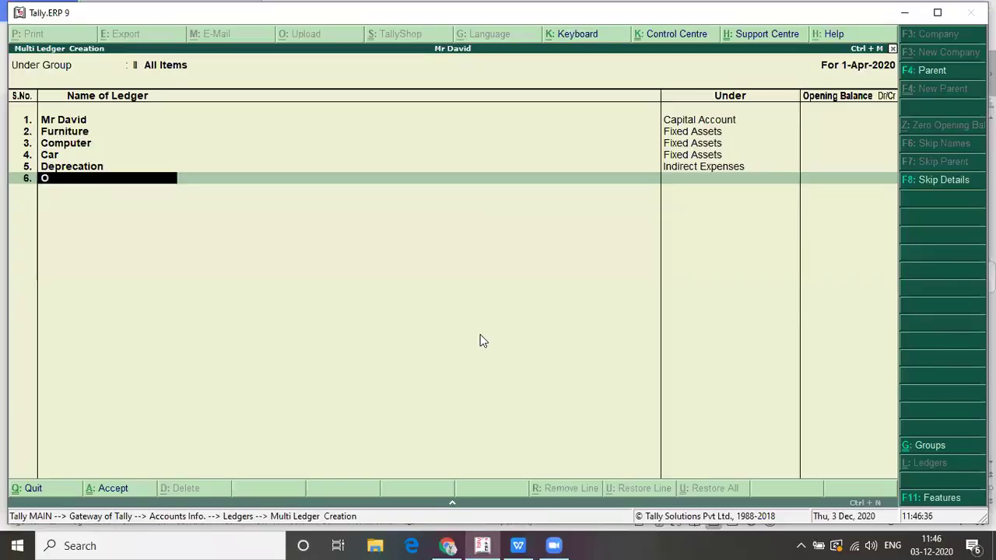
pyautogui.write('ffice Expenses')
pyautogui.press('Return')
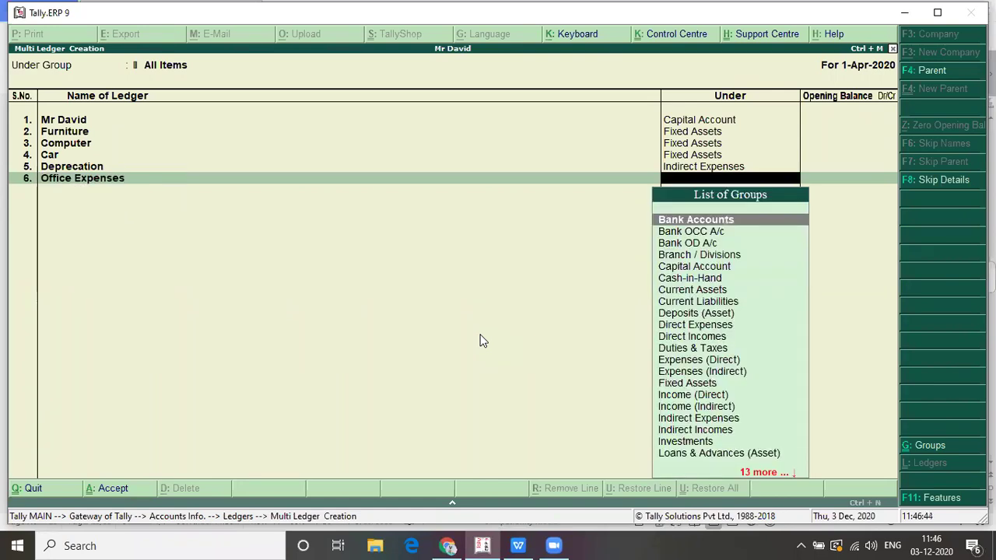
pyautogui.write('in')
pyautogui.press('Down')
pyautogui.press('Down')
pyautogui.press('Down')
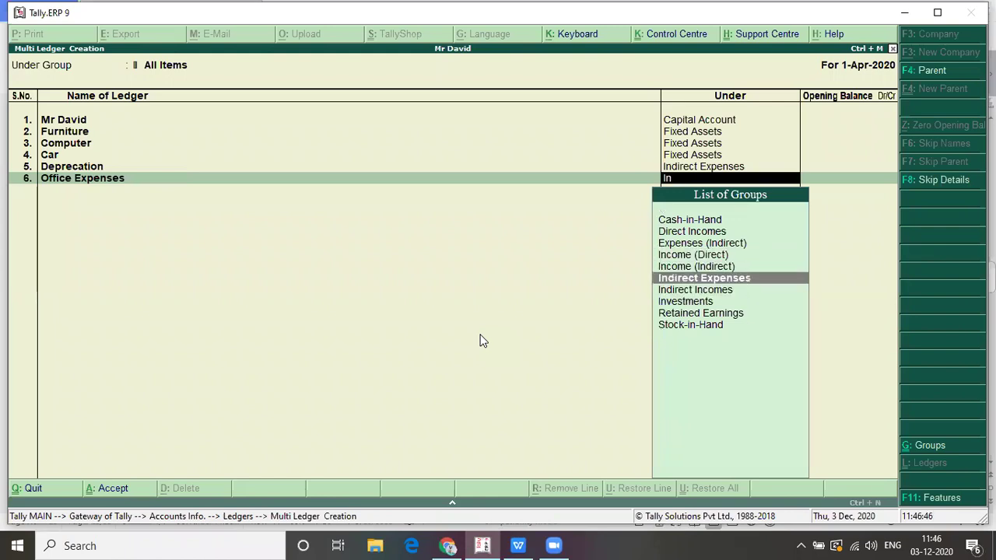
pyautogui.press('Return')
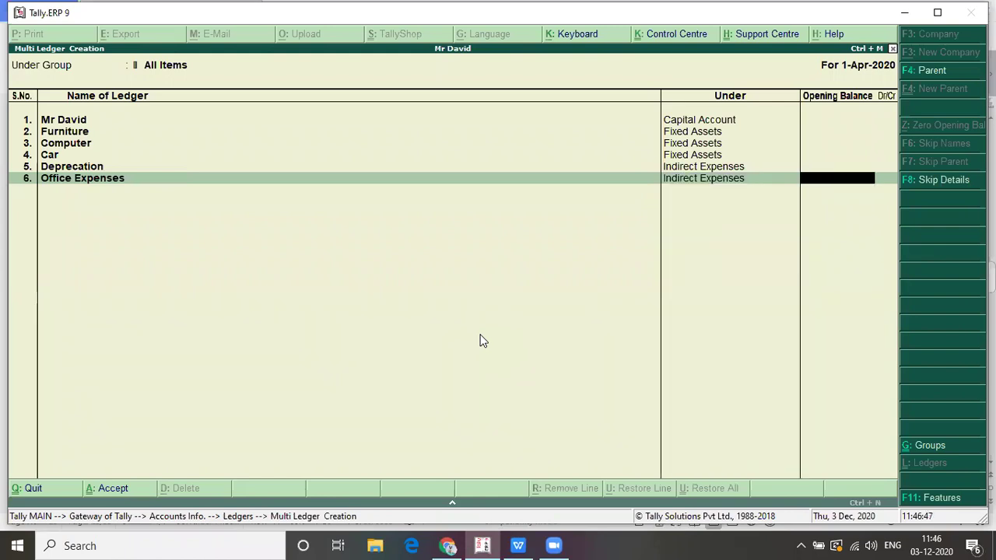
pyautogui.press('Return')
# Check the salary item in the WPS Office document and add a Salary Paid ledger under Indirect Expenses in Tally.ERP 9.
pyautogui.hotkey('alt', 'Tab')
pyautogui.scroll(-1, 480, 334)
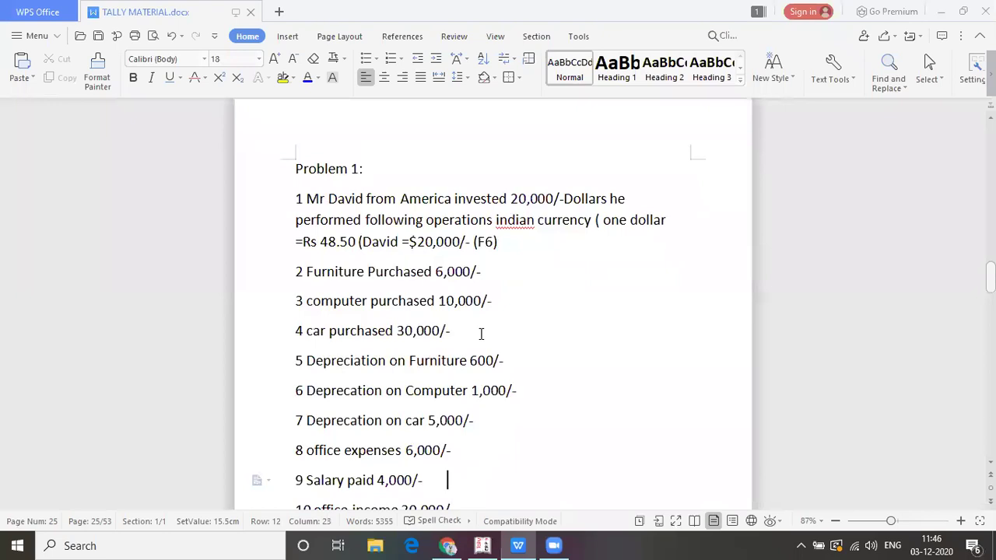
pyautogui.hotkey('alt', 'Tab')
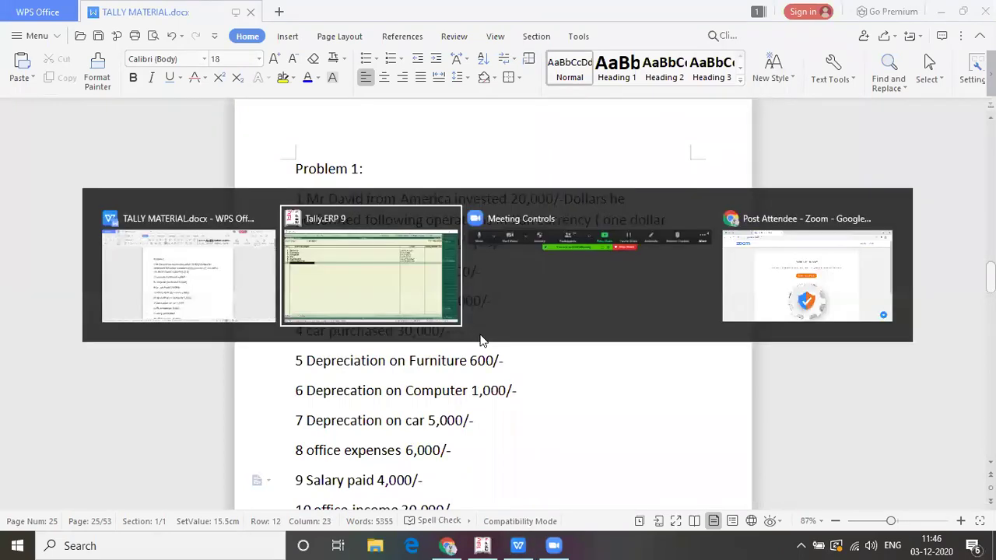
pyautogui.write('Salary')
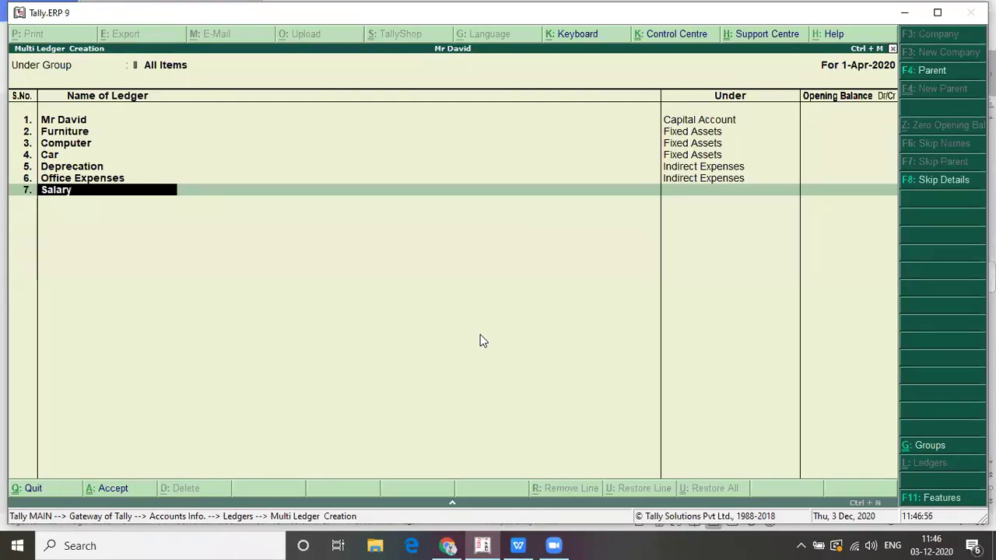
pyautogui.write(' Paid')
pyautogui.press('Return')
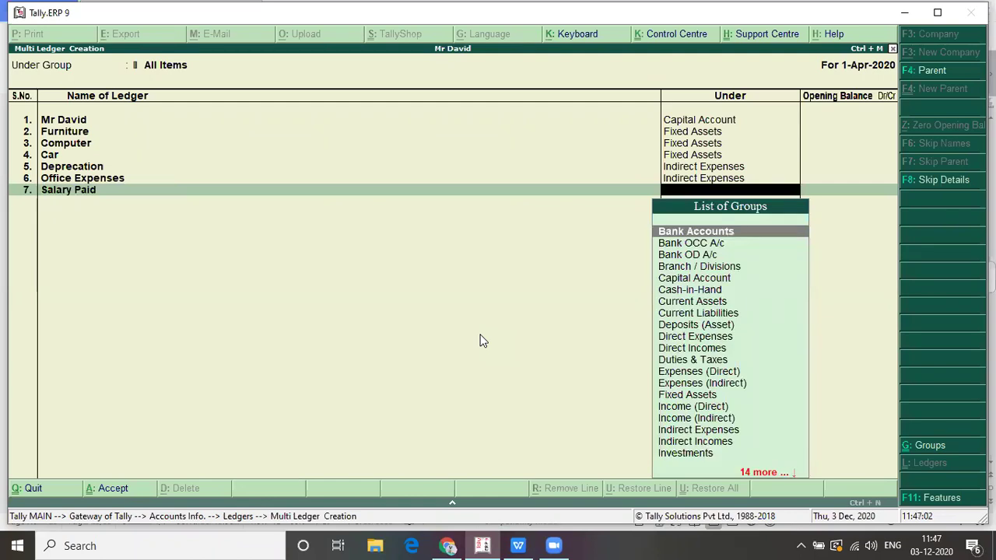
pyautogui.write('In')
pyautogui.press('Down')
pyautogui.press('Down')
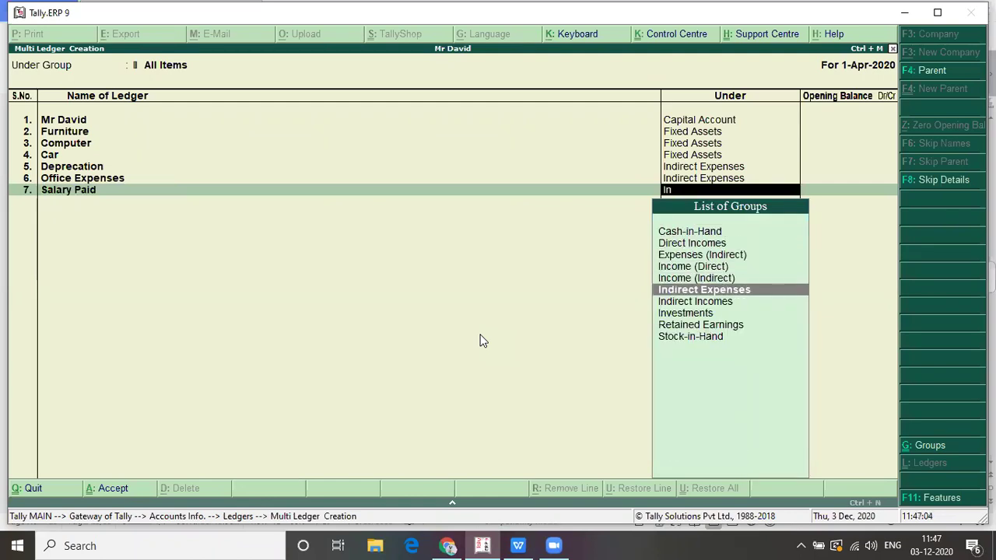
pyautogui.press('Return')
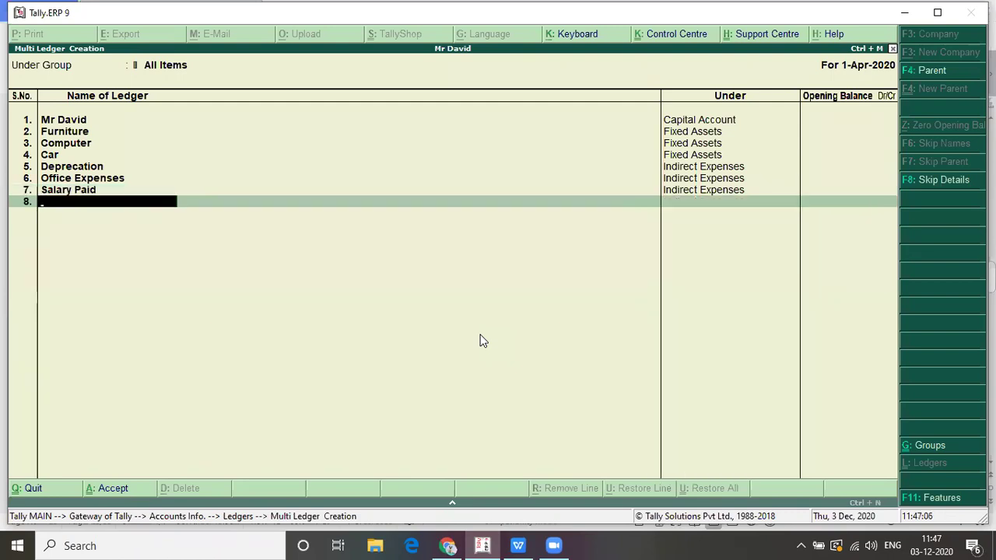
# Check the office income item in the WPS Office document and add an Office Income ledger under Indirect Incomes in Tally.ERP 9.
pyautogui.hotkey('alt', 'Tab')
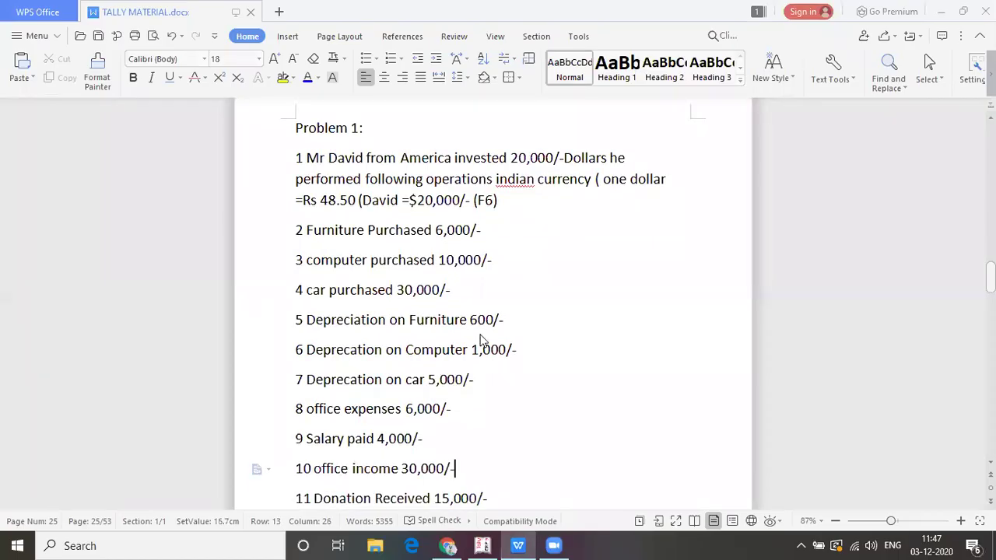
pyautogui.hotkey('alt', 'Tab')
pyautogui.write('Office Incom')
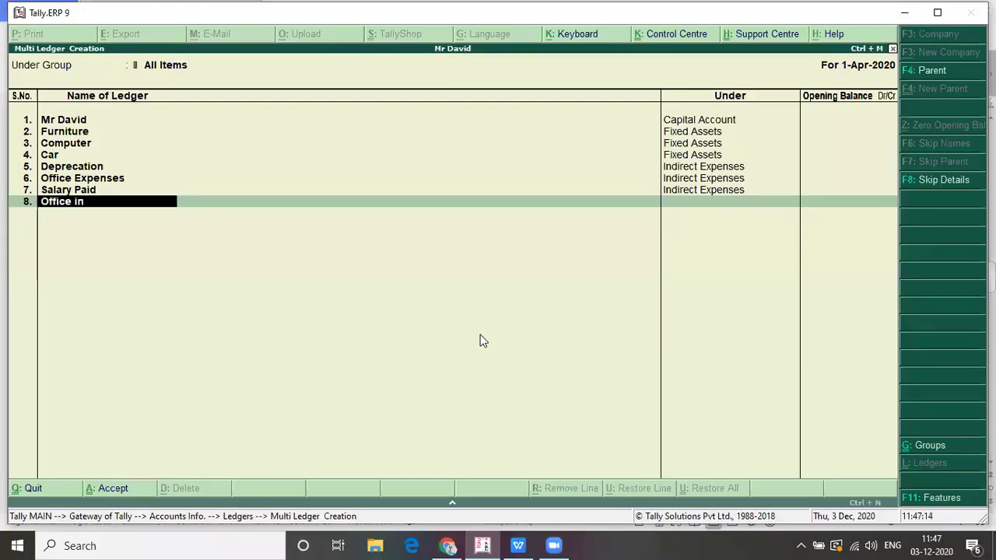
pyautogui.write('e')
pyautogui.press('Return')
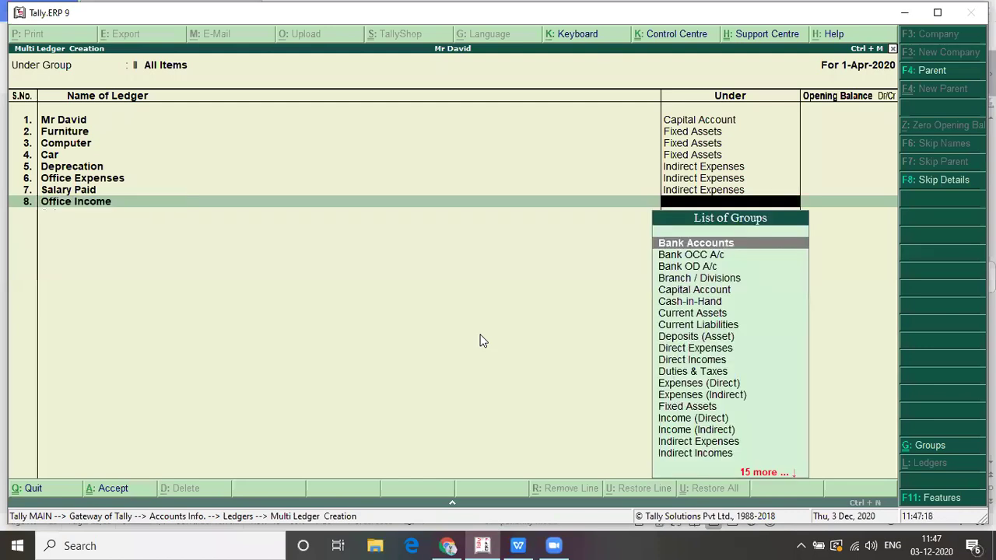
pyautogui.write('In')
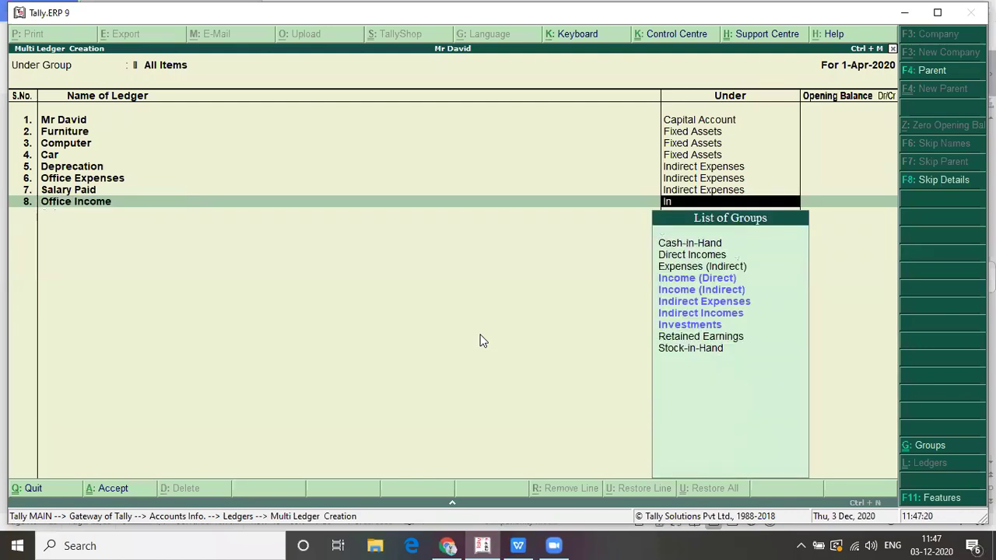
pyautogui.write('d')
pyautogui.press('Return')
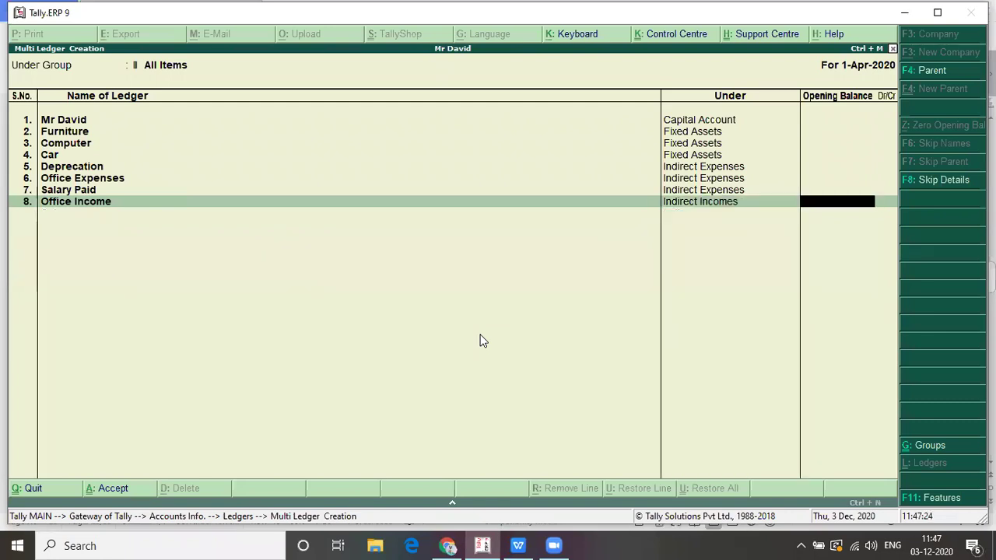
pyautogui.press('Return')
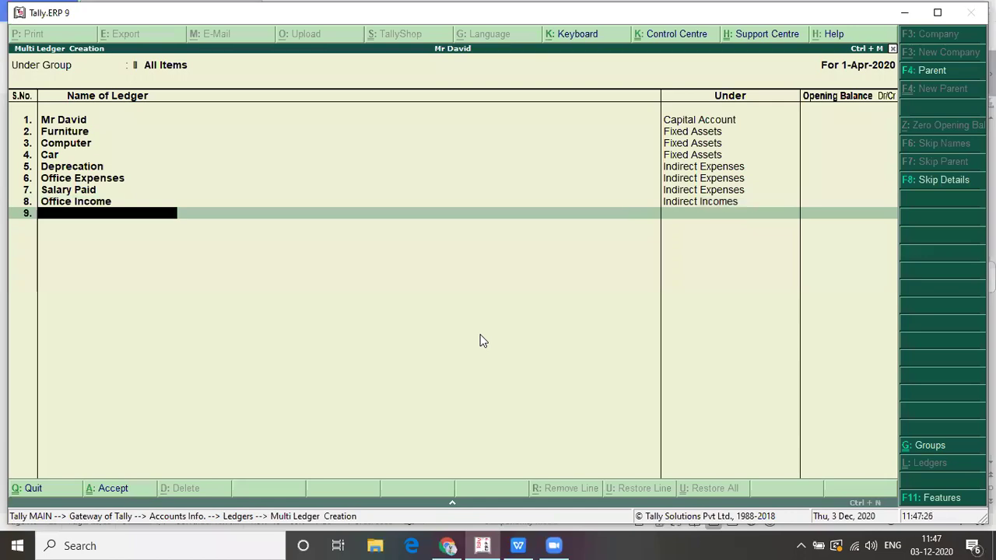
# Check the donation item in the WPS Office document and add a Donation Received ledger under Indirect Incomes in Tally.ERP 9.
pyautogui.hotkey('alt', 'Tab')
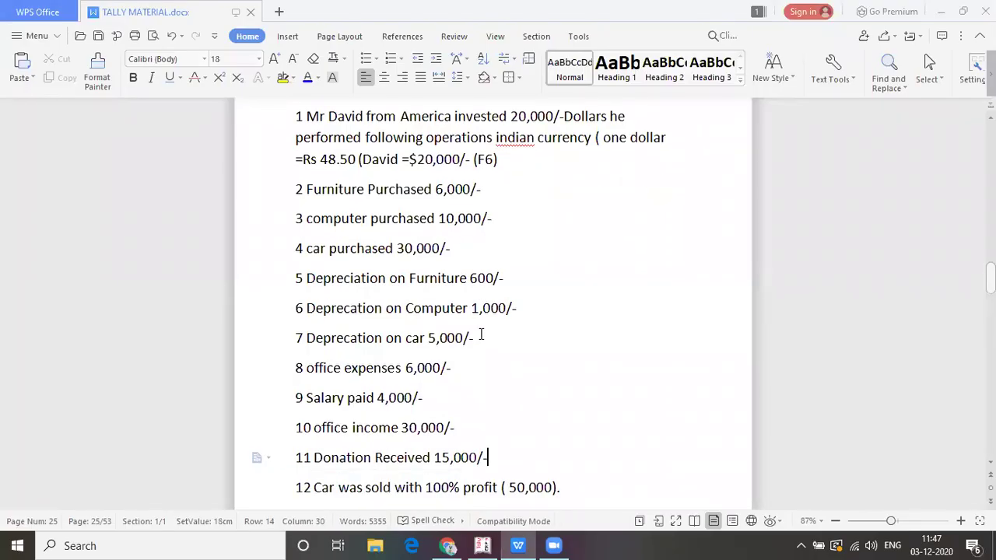
pyautogui.hotkey('alt', 'Tab')
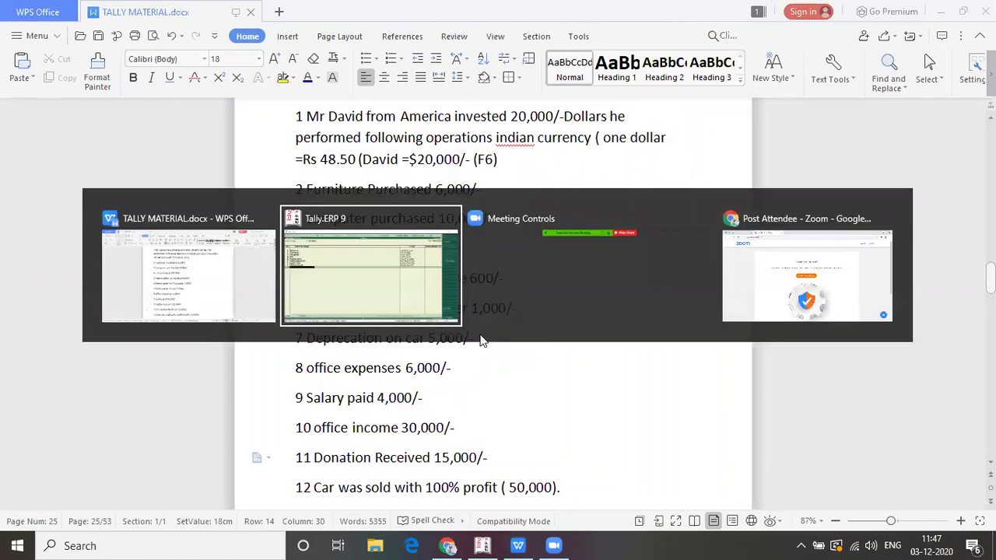
pyautogui.write('Do')
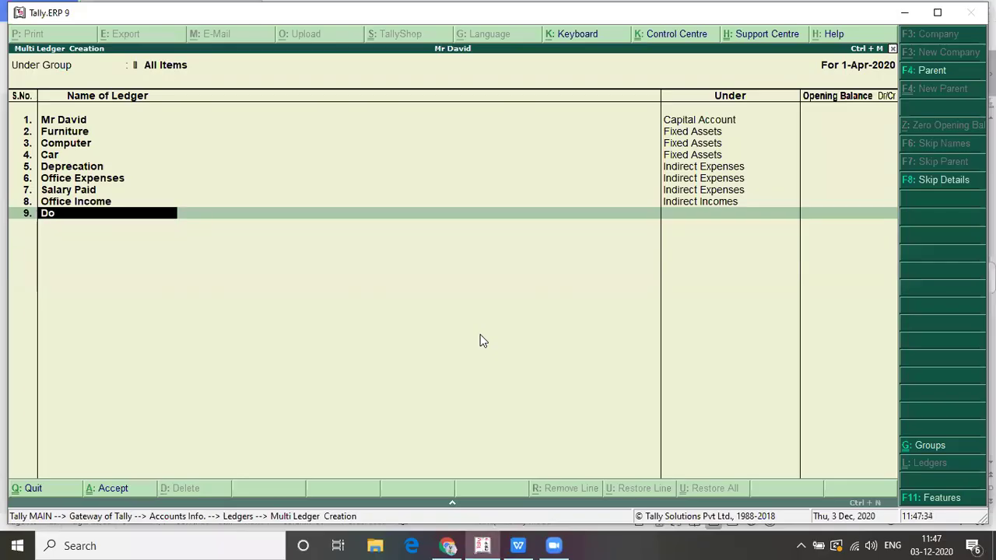
pyautogui.write('nation Received')
pyautogui.press('Return')
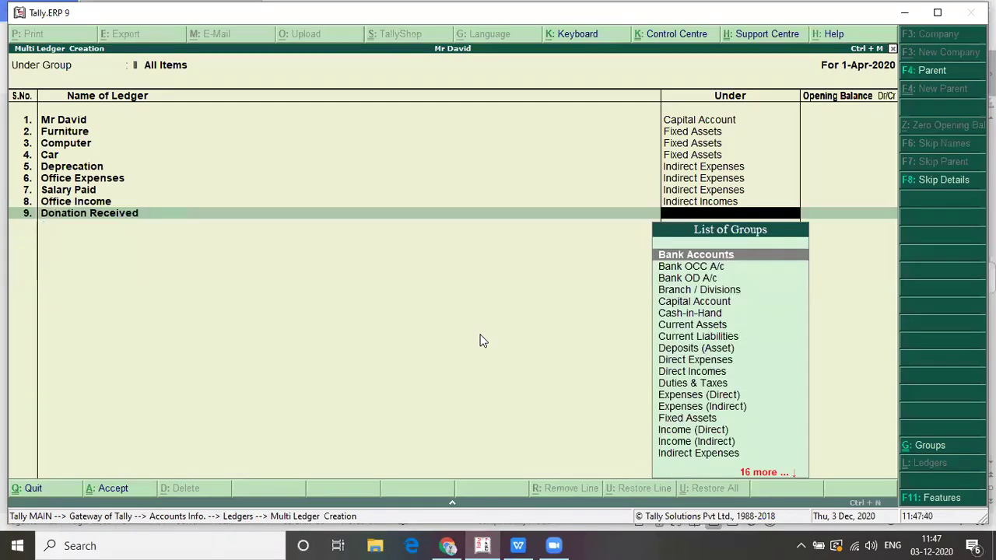
pyautogui.write('In')
pyautogui.press('Down')
pyautogui.press('Down')
pyautogui.press('Down')
pyautogui.press('Down')
pyautogui.press('Down')
pyautogui.press('Down')
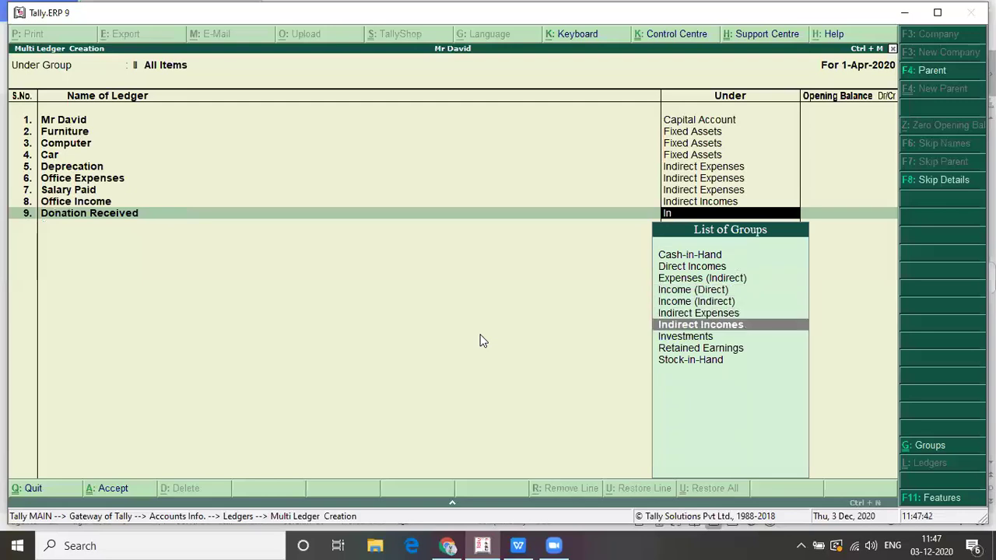
pyautogui.press('Return')
pyautogui.press('Return')
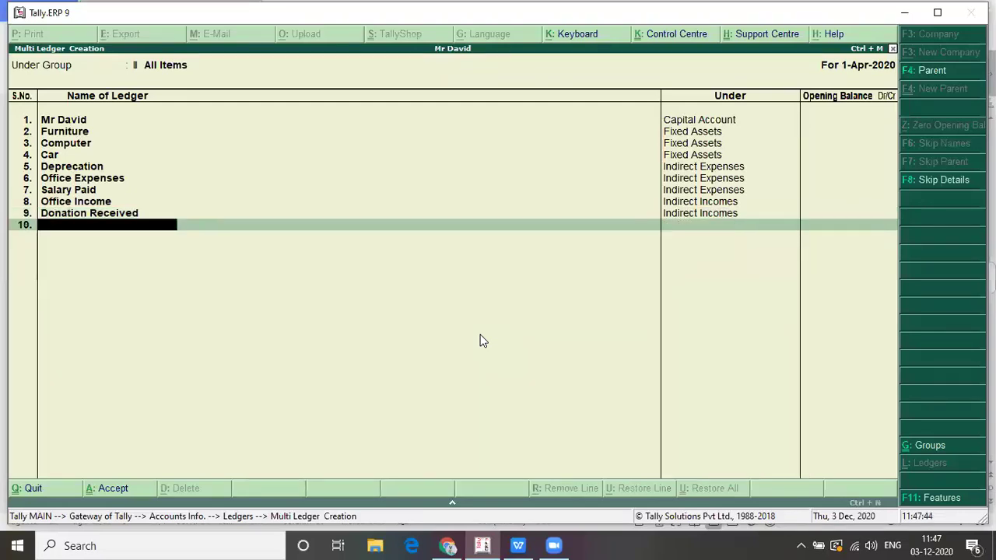
# Check the car sale item in the WPS Office document and save the list of new ledgers in Tally.ERP 9.
pyautogui.hotkey('alt', 'Tab')
pyautogui.scroll(-2, 481, 334)
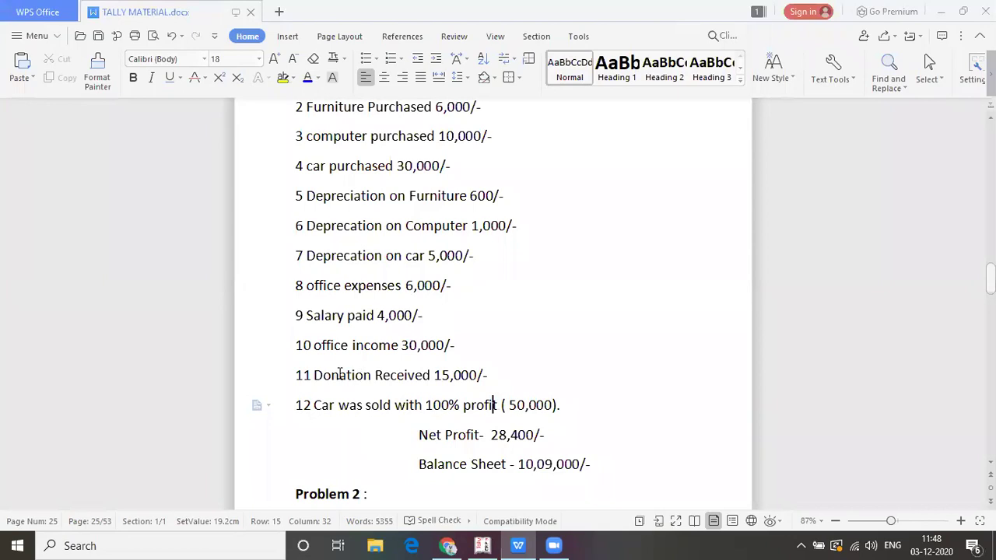
pyautogui.hotkey('alt', 'Tab')
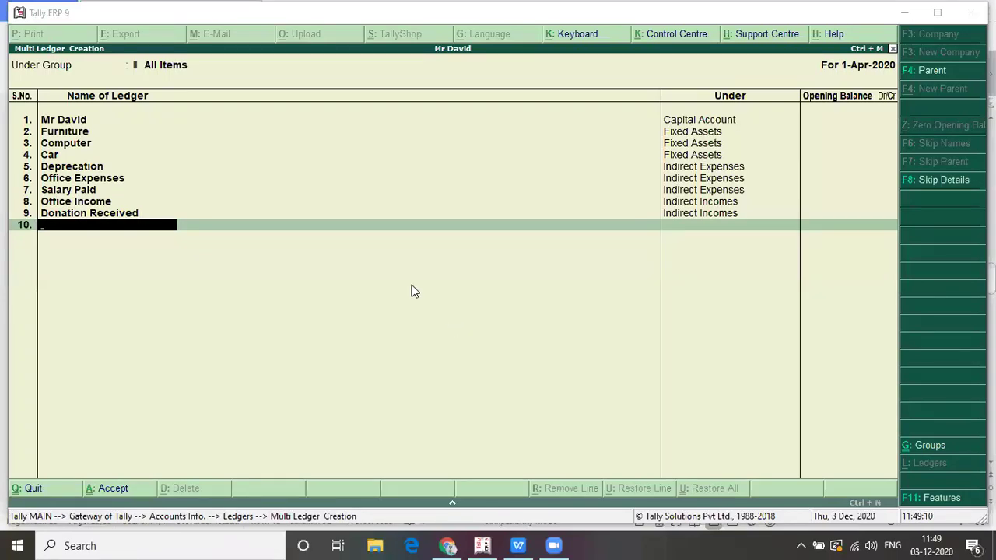
pyautogui.press('Return')
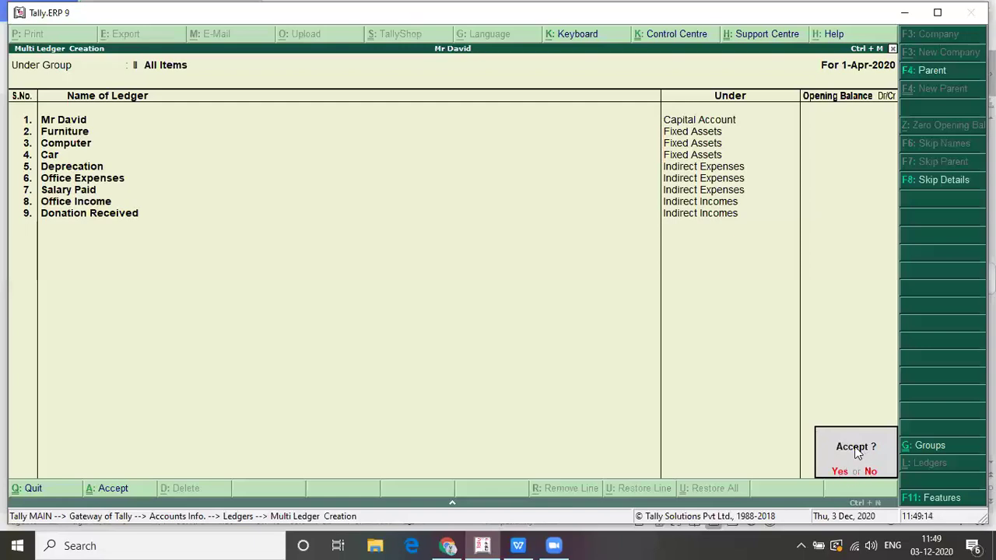
pyautogui.click(801, 425)
# Display the company's ledgers for all groups and review each ledger's name and parent group.
pyautogui.press('Down')
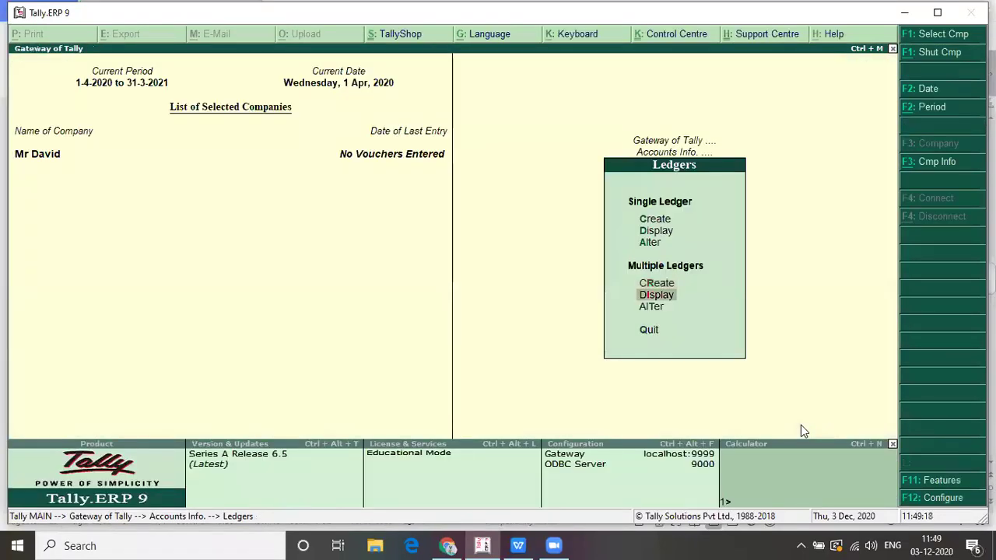
pyautogui.press('Return')
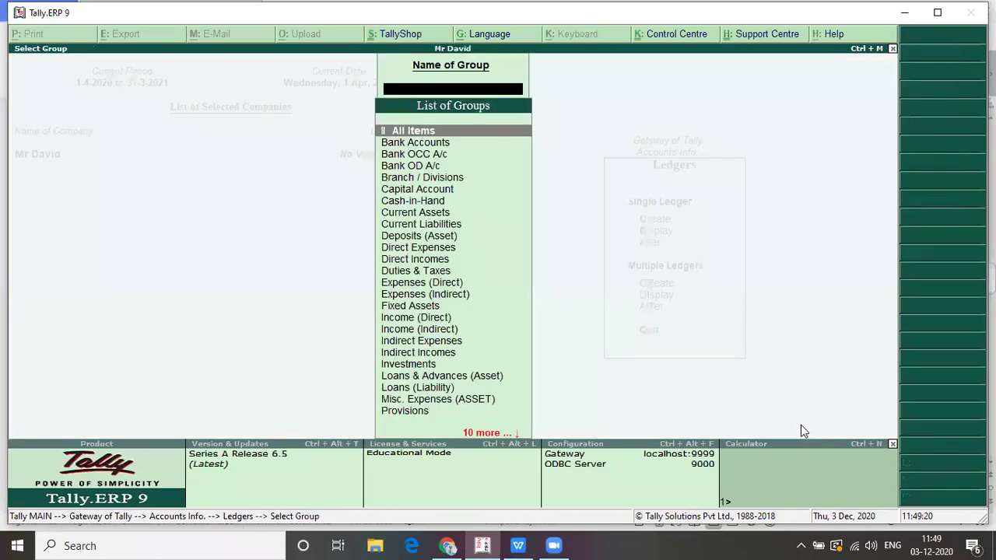
pyautogui.press('Return')
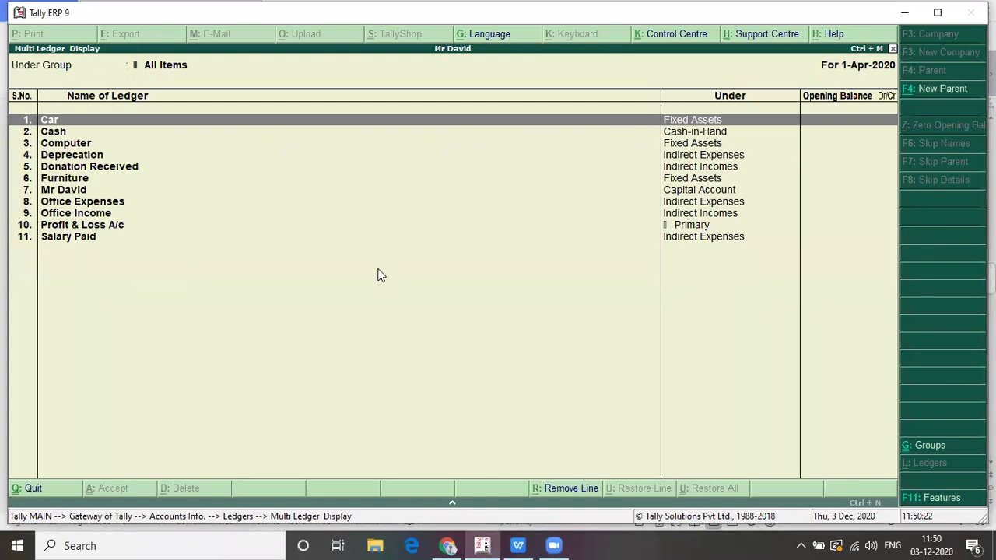
pyautogui.press('Escape')
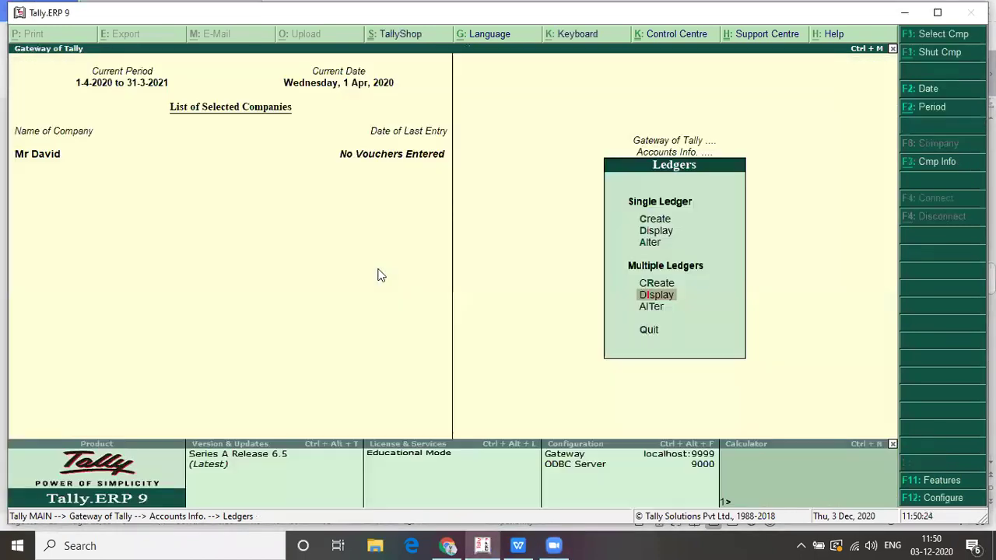
# Open accounting voucher entry from the Gateway and change the voucher type to Receipt.
pyautogui.press('Escape')
pyautogui.press('Escape')
pyautogui.press('Down')
pyautogui.press('Down')
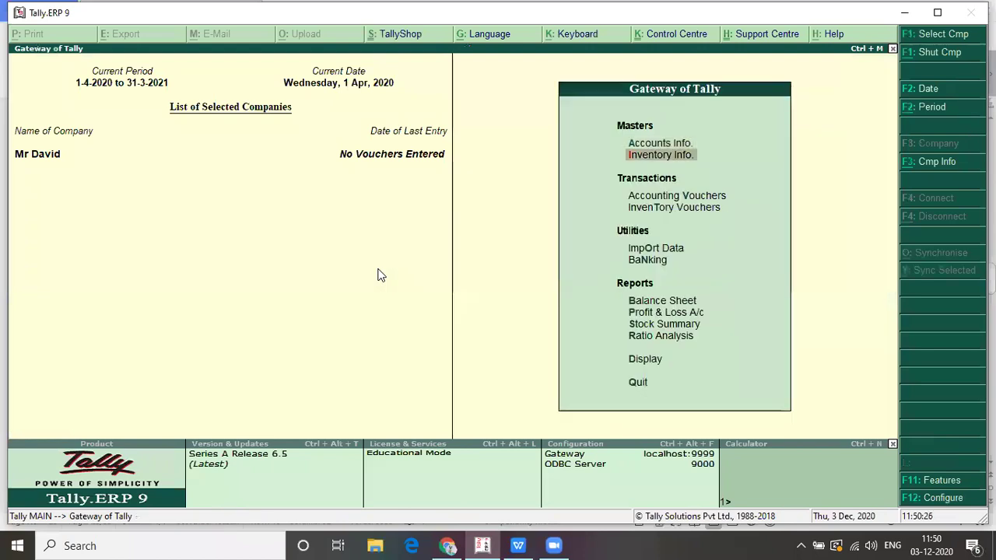
pyautogui.press('Return')
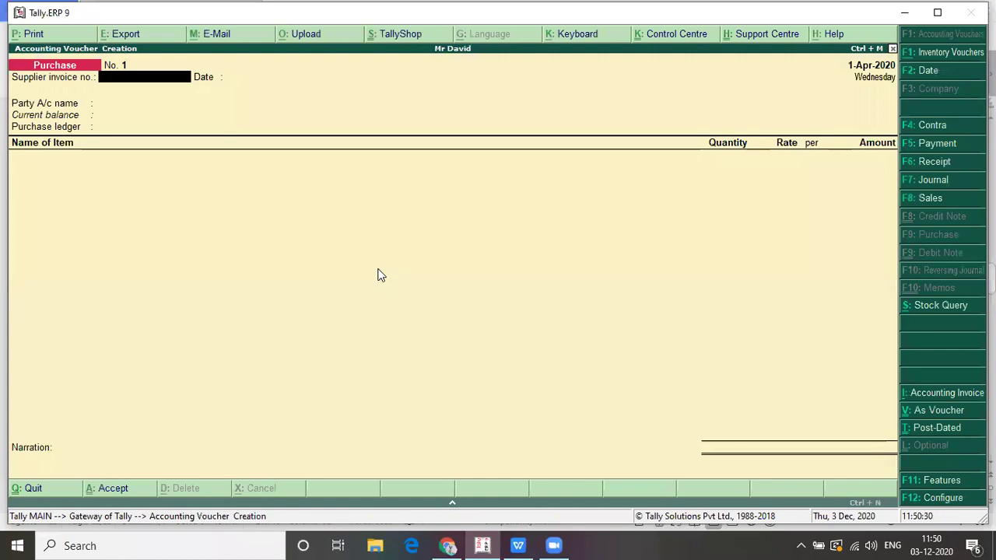
pyautogui.press('F6')
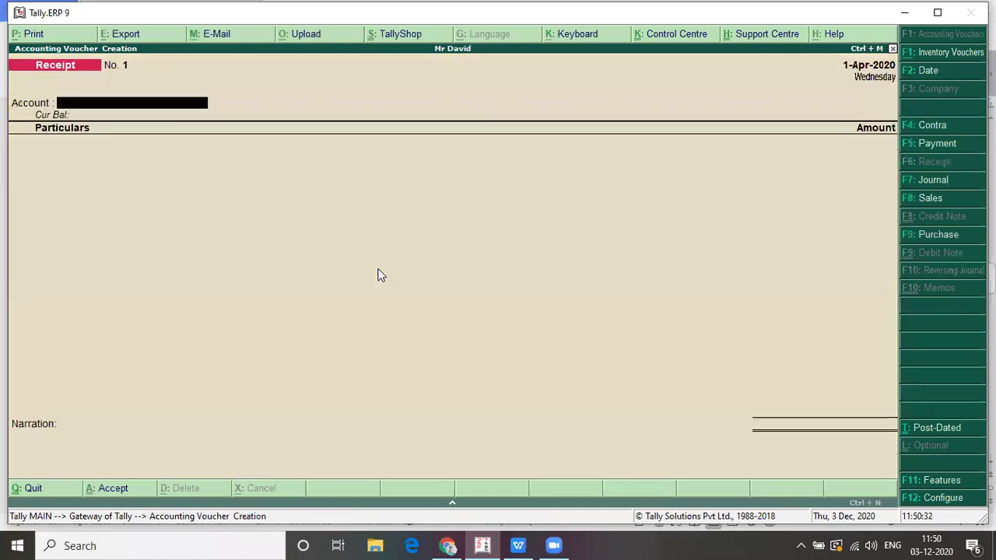
# Review the first transaction of Problem 1 in the WPS Office document, including the dollar investment and exchange rate.
pyautogui.hotkey('alt', 'Tab')
pyautogui.hotkey('alt', 'Tab')
pyautogui.press('Up')
pyautogui.press('Up')
pyautogui.press('Up')
pyautogui.press('Up')
pyautogui.press('Up')
pyautogui.press('Up')
pyautogui.press('Up')
pyautogui.press('Up')
pyautogui.press('Up')
pyautogui.press('Up')
pyautogui.press('Up')
pyautogui.press('Up')
pyautogui.press('Up')
pyautogui.press('Up')
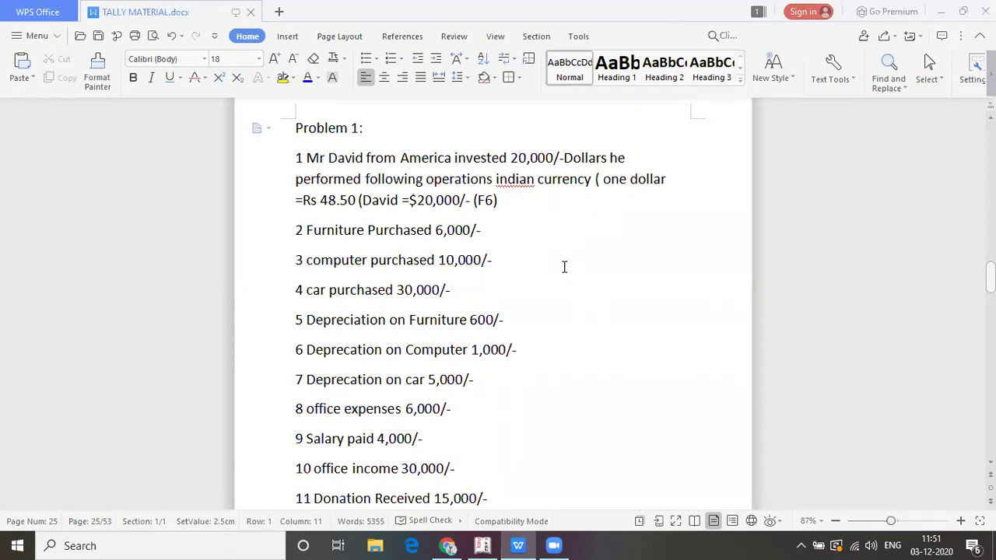
# Return to Tally.ERP 9 and fill in the receipt voucher with Cash as the account and the owner's capital ledger under particulars.
pyautogui.hotkey('alt', 'Tab')
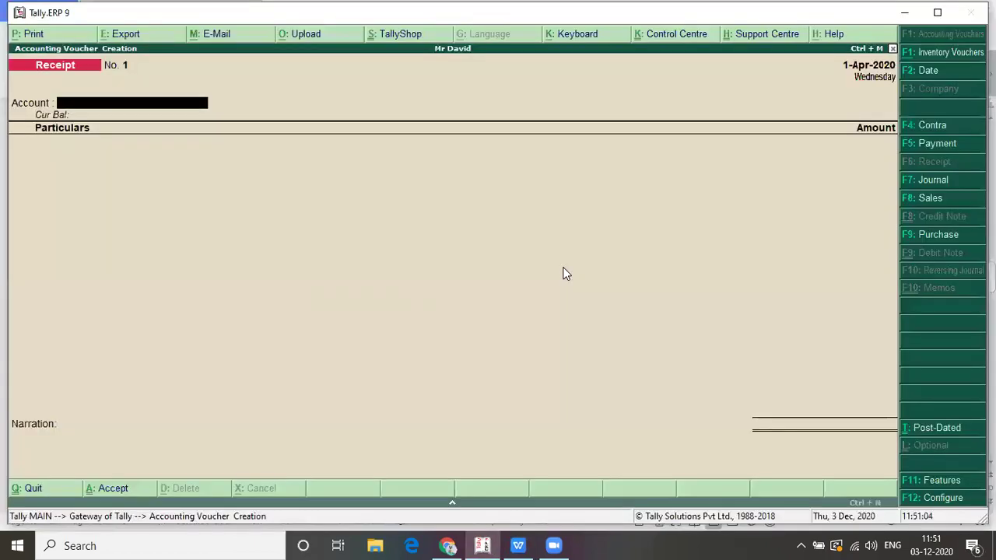
pyautogui.write('cas')
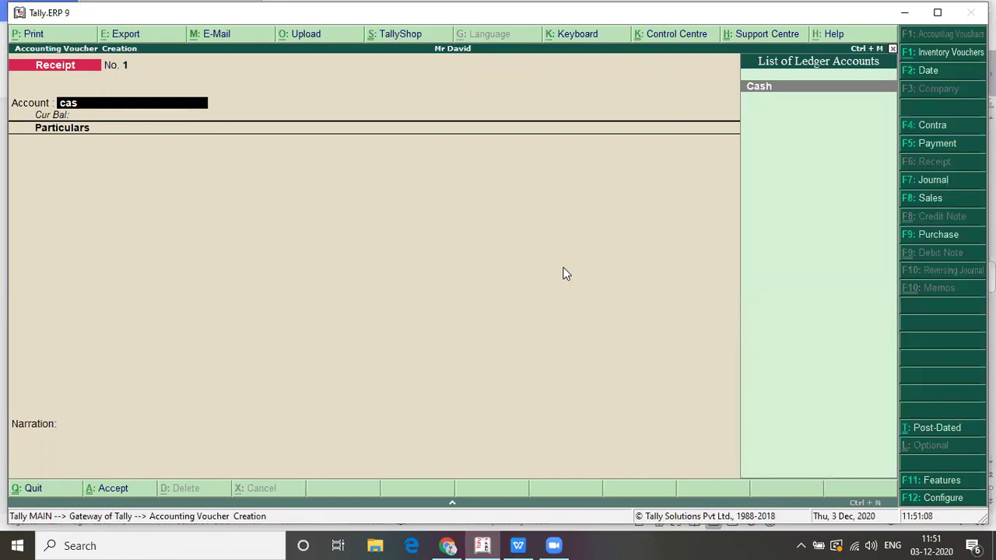
pyautogui.press('Return')
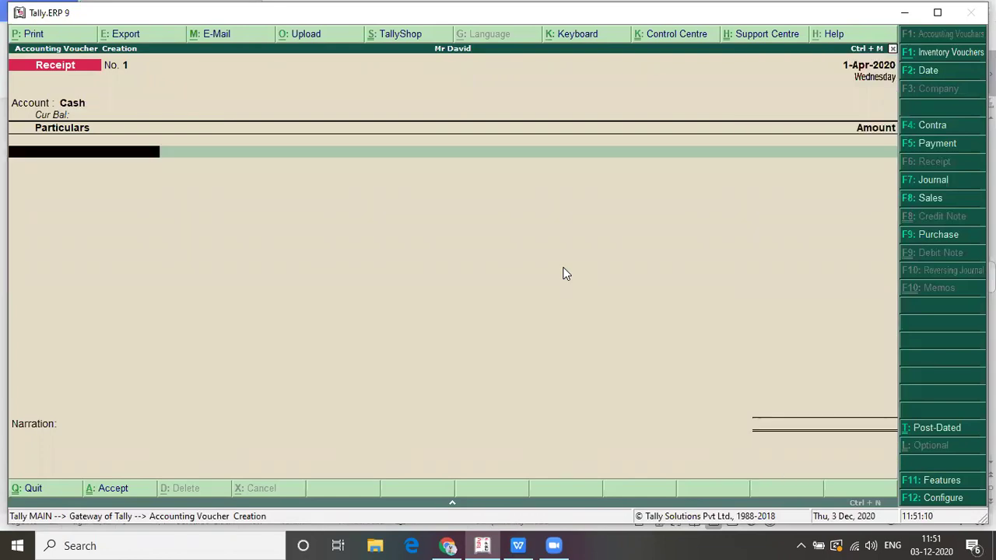
pyautogui.write('Mr')
pyautogui.press('Return')
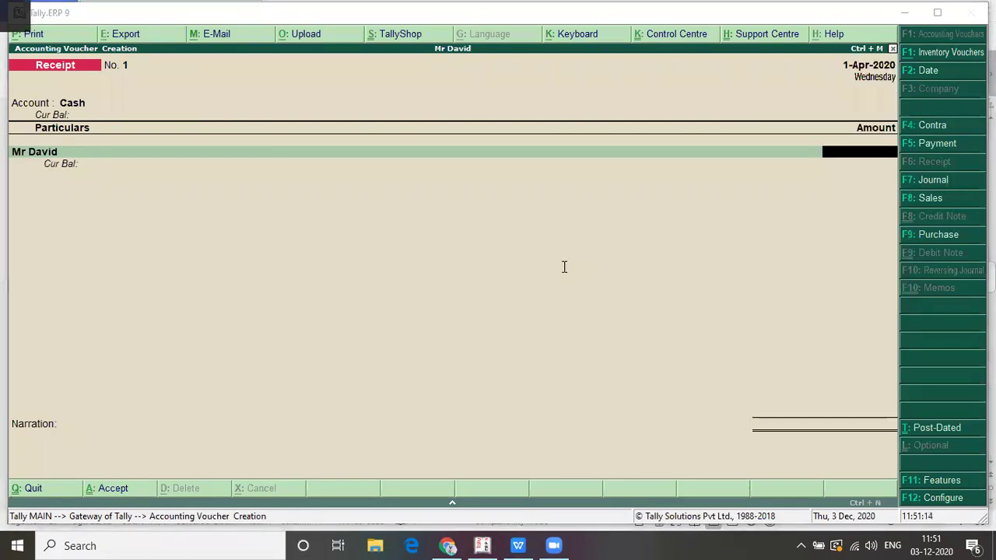
# Try entering the invested amount as 20000$ in the receipt voucher and clear the amount.
pyautogui.hotkey('alt', 'Tab')
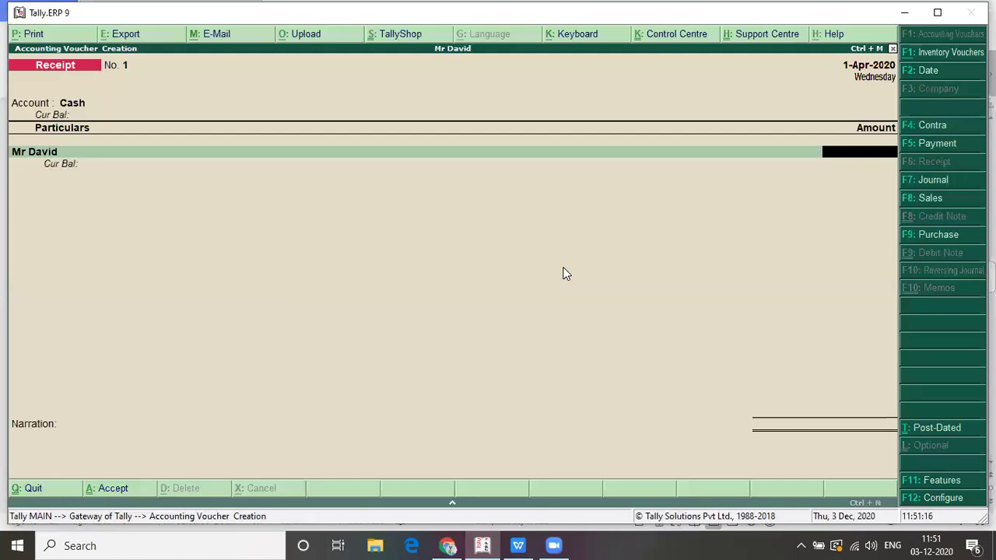
pyautogui.write('20000')
pyautogui.press('Escape')
pyautogui.write('20000$')
pyautogui.press('BackSpace')
pyautogui.press('BackSpace')
pyautogui.press('BackSpace')
pyautogui.press('BackSpace')
pyautogui.press('BackSpace')
pyautogui.press('BackSpace')
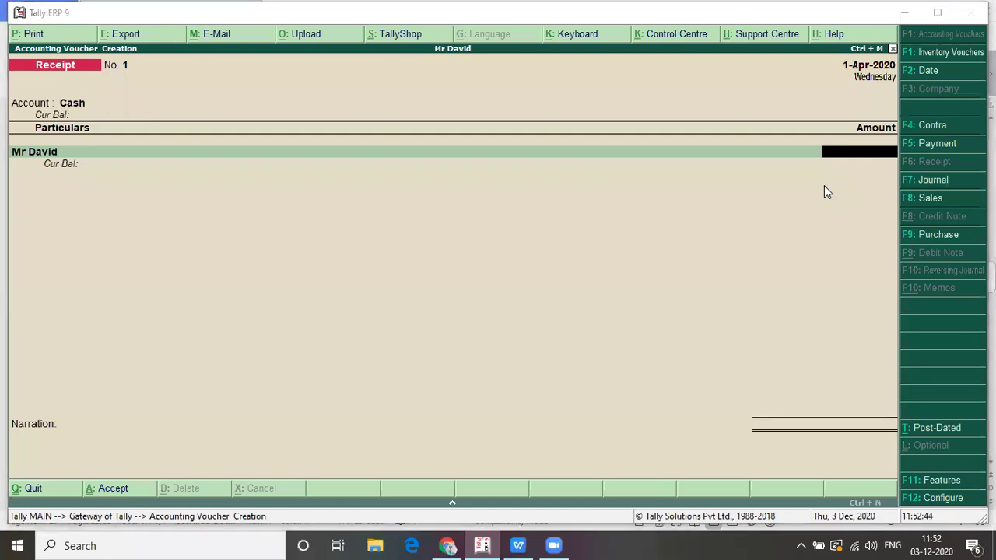
# Recheck the investment item in the WPS Office document, try 20000$ as the receipt amount in Tally.ERP 9, and abandon the voucher.
pyautogui.hotkey('alt', 'Tab')
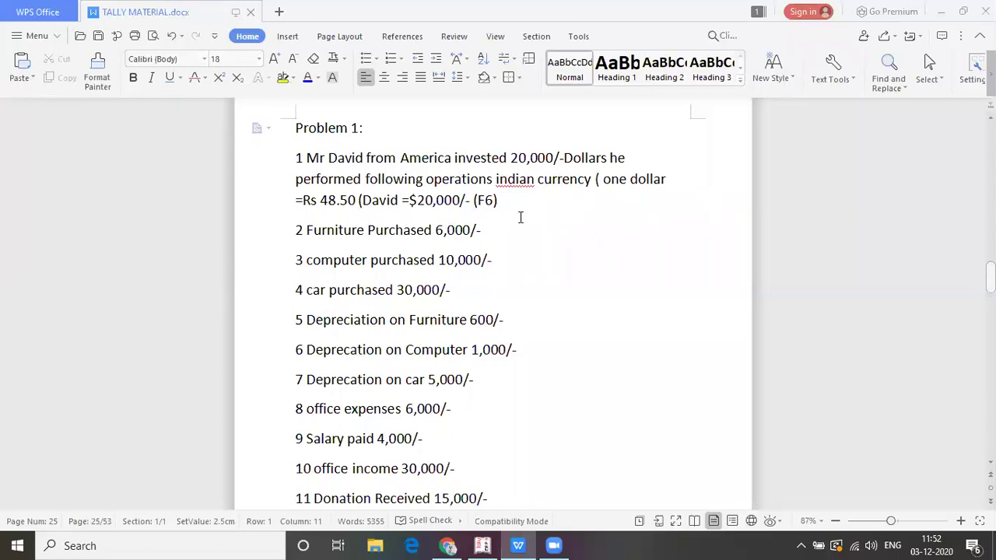
pyautogui.hotkey('alt', 'Tab')
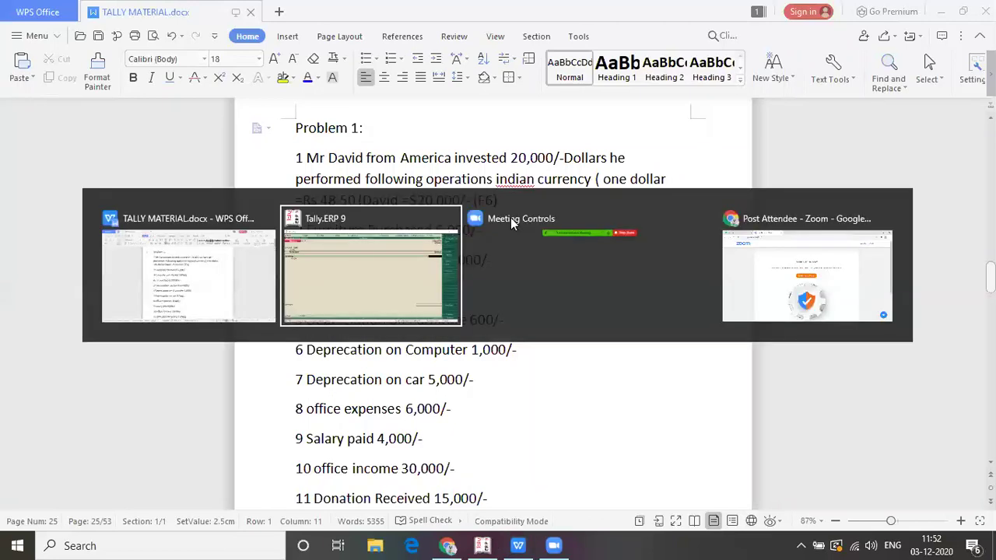
pyautogui.write('20000')
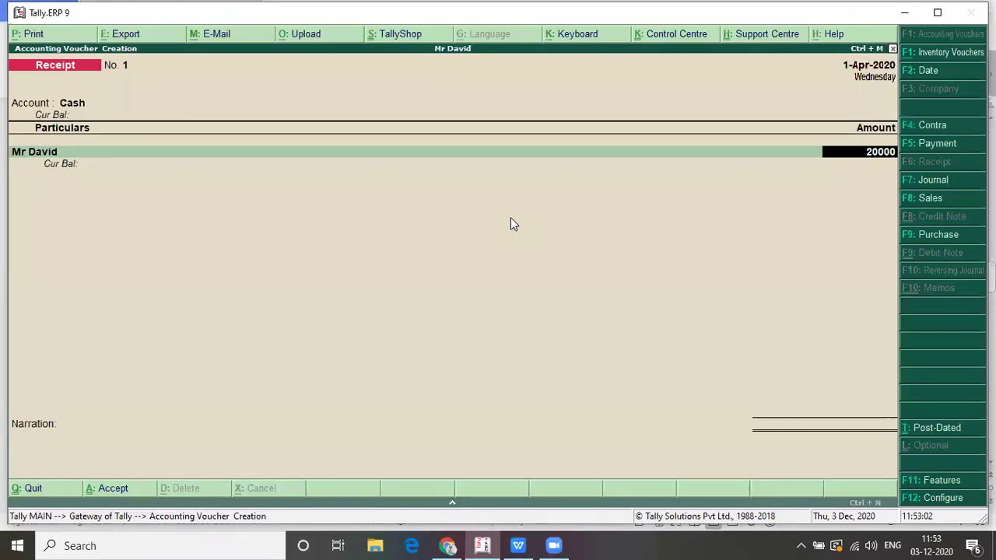
pyautogui.write('$')
pyautogui.hotkey('alt', 'Tab')
pyautogui.hotkey('alt', 'Tab')
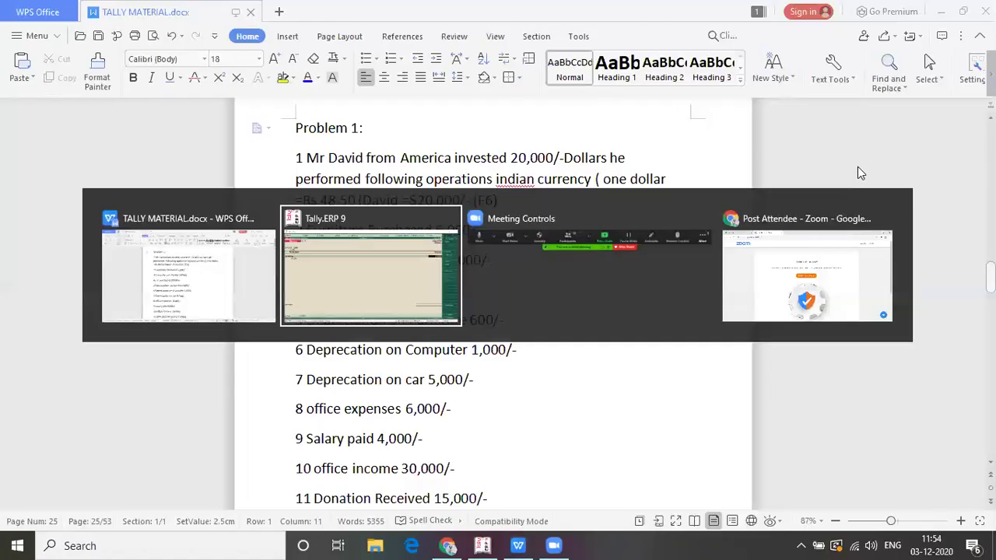
pyautogui.press('Escape')
pyautogui.press('y')
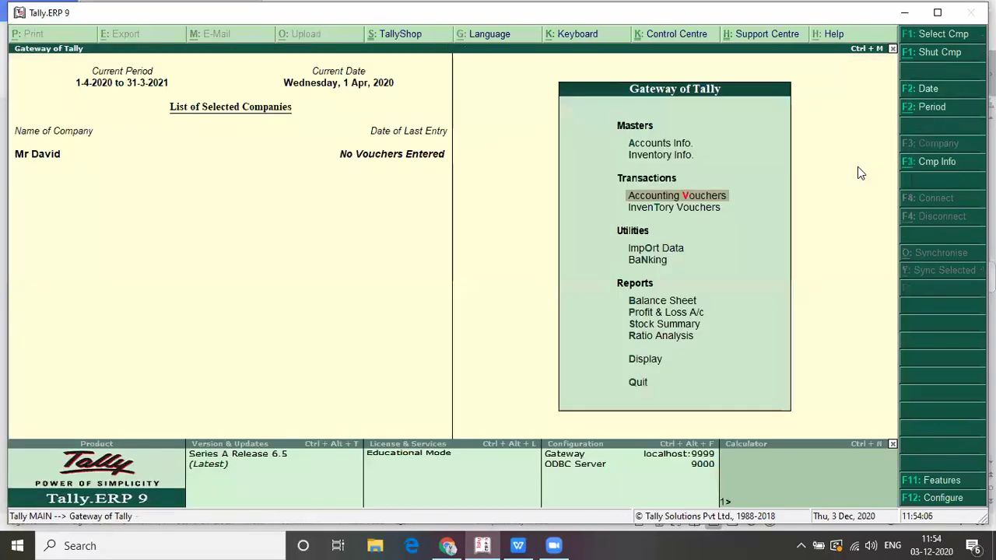
# Open the company's Accounts Info and check which master types it offers.
pyautogui.press('Up')
pyautogui.press('Up')
pyautogui.press('Return')
pyautogui.press('Down')
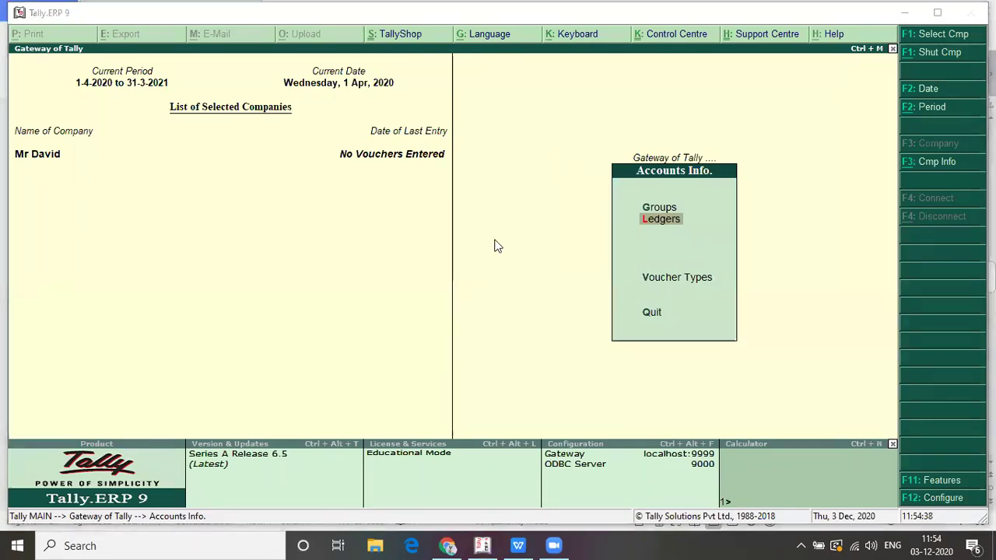
pyautogui.hotkey('alt', 'Tab')
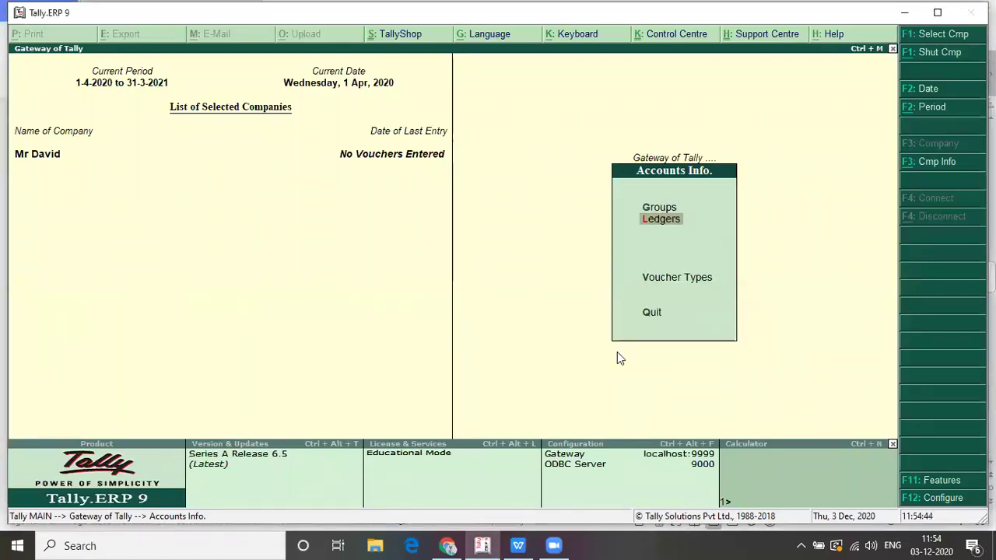
# Enable multi-currency in the company's accounting features and save the change.
pyautogui.press('F11')
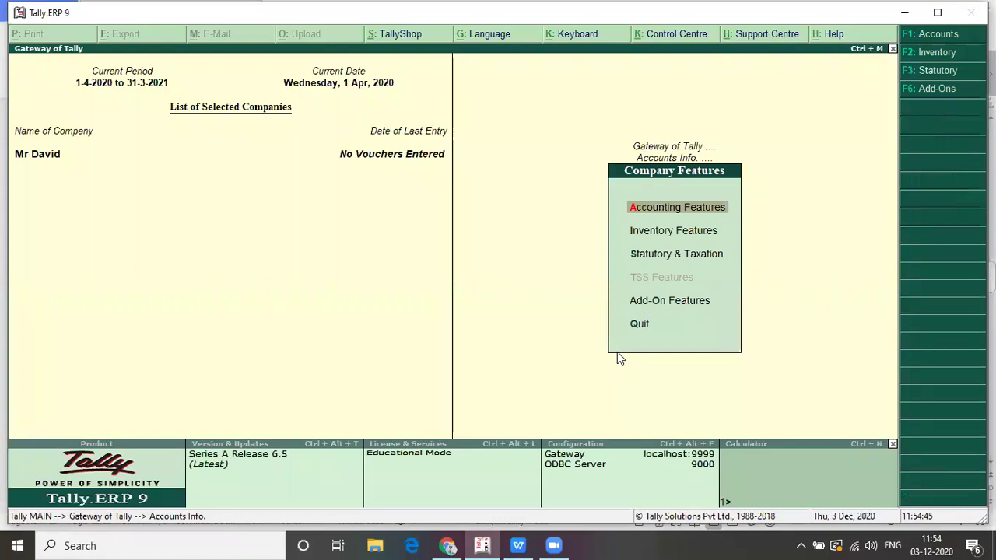
pyautogui.press('Return')
pyautogui.press('Return')
pyautogui.press('Return')
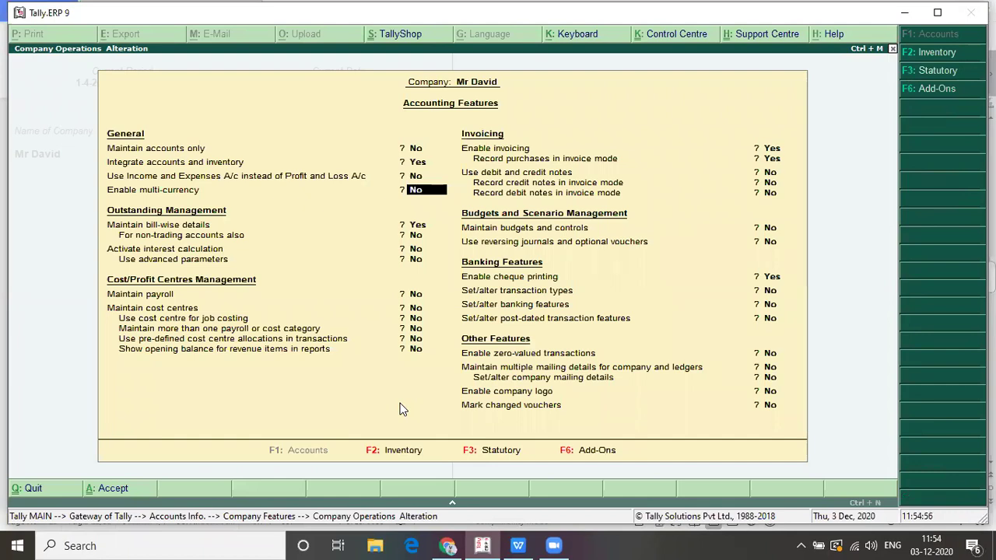
pyautogui.press('y')
pyautogui.press('Return')
pyautogui.press('Return')
pyautogui.press('Return')
pyautogui.press('Return')
pyautogui.press('Return')
pyautogui.press('Return')
pyautogui.press('Return')
pyautogui.press('Return')
pyautogui.press('Return')
pyautogui.press('Return')
pyautogui.press('Return')
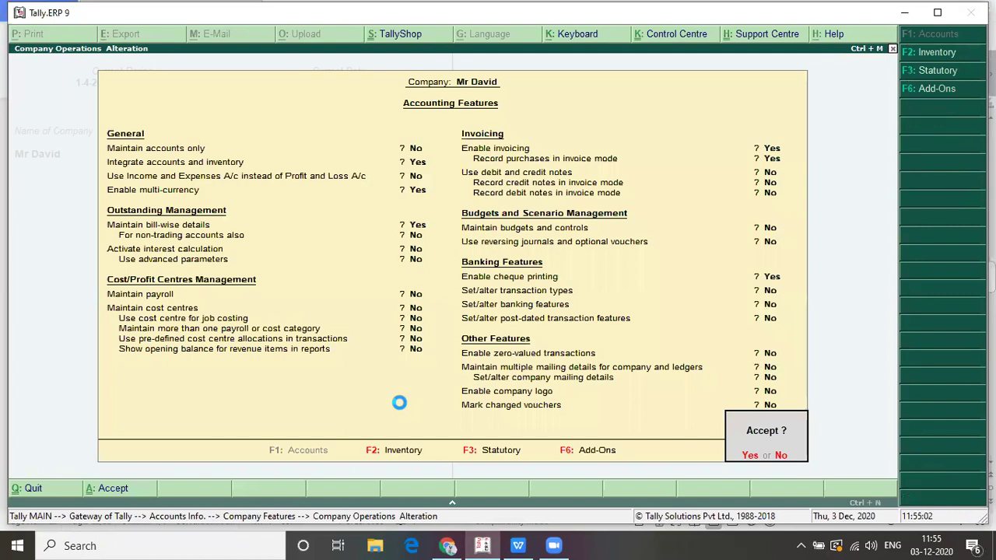
pyautogui.press('y')
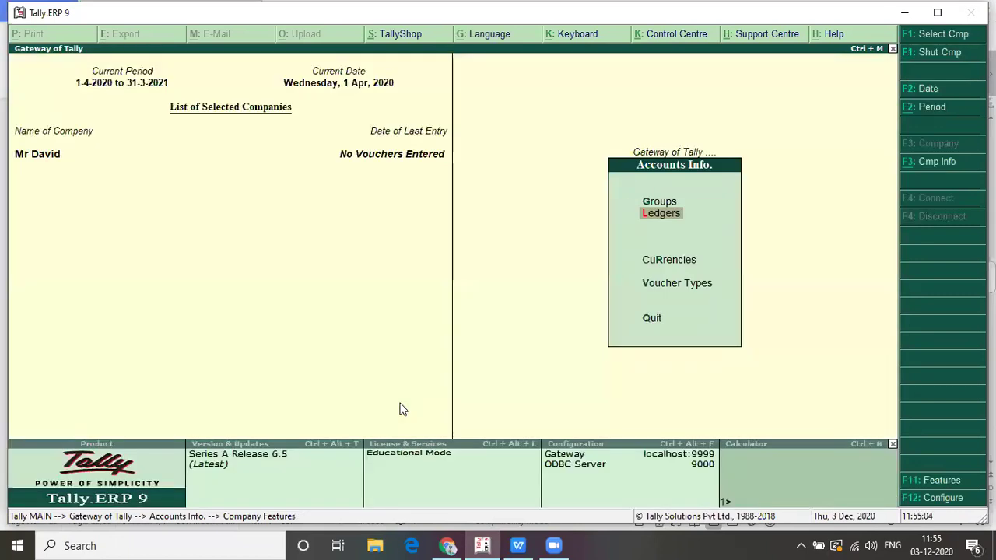
# Open the creation form for a new currency under Accounts Info.
pyautogui.press('Escape')
pyautogui.press('Down')
pyautogui.press('Up')
pyautogui.press('Return')
pyautogui.press('Down')
pyautogui.press('Down')
pyautogui.press('Down')
pyautogui.press('Up')
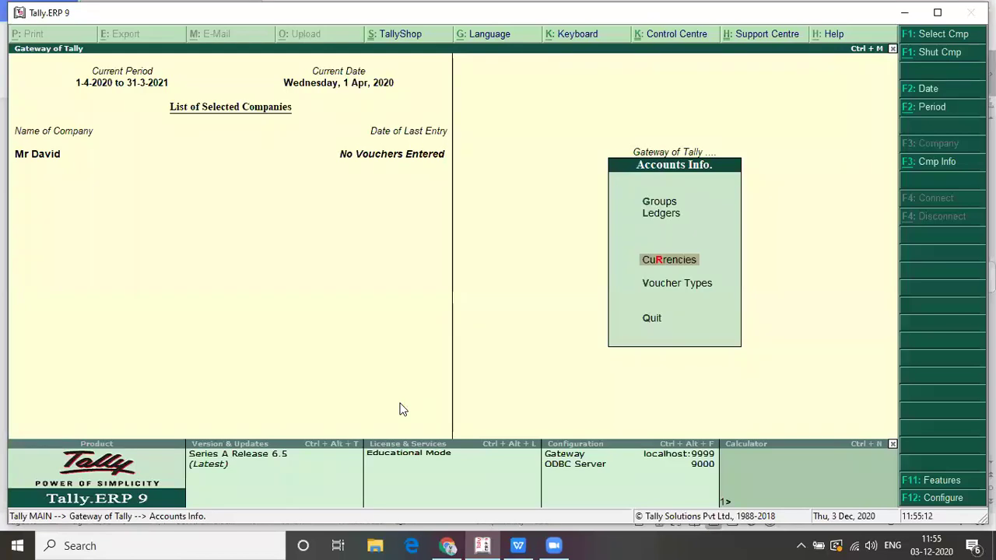
pyautogui.press('Return')
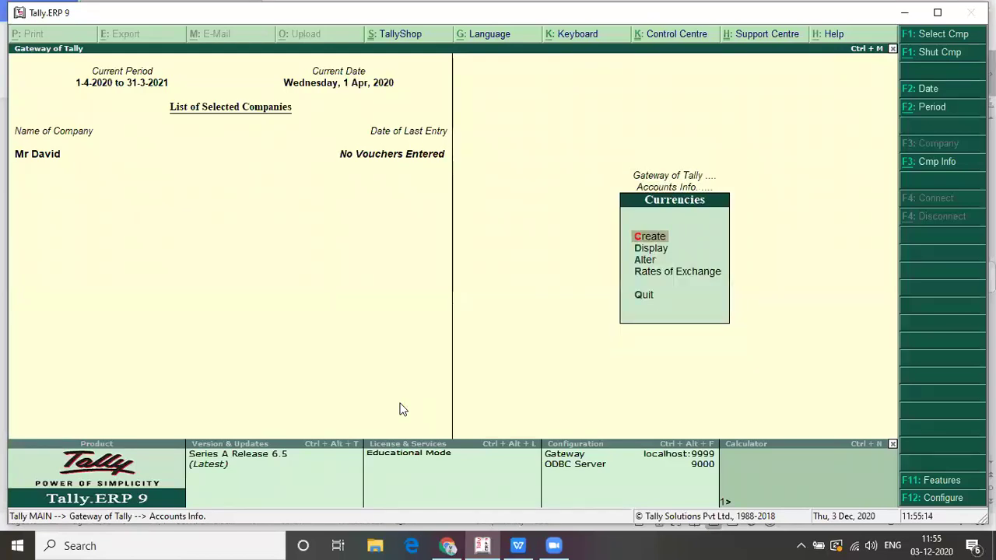
pyautogui.press('Return')
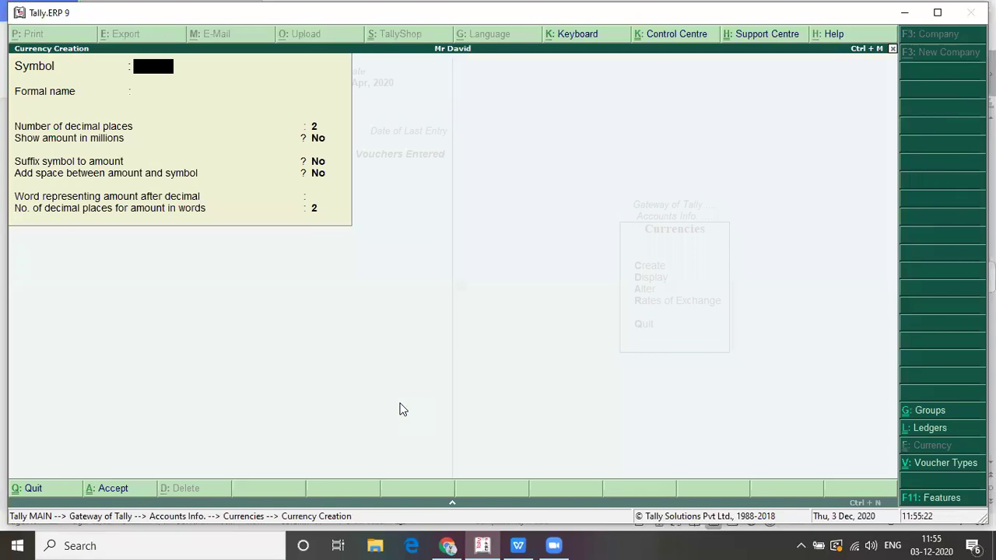
# Create a currency with symbol $ and formal name Dollar, keep the remaining defaults, and return to the Gateway.
pyautogui.write('$')
pyautogui.press('Return')
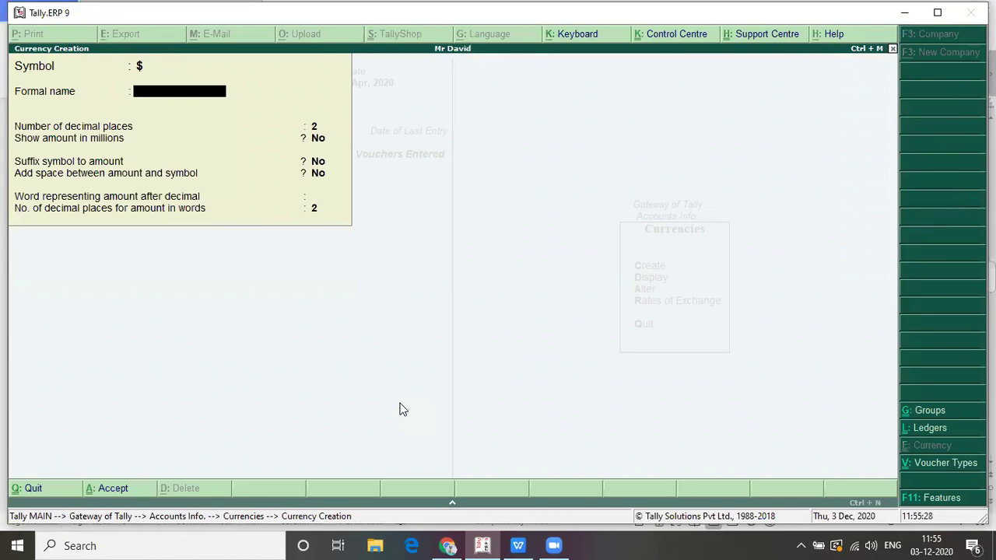
pyautogui.write('Dollar')
pyautogui.press('Return')
pyautogui.press('Return')
pyautogui.press('Return')
pyautogui.press('Return')
pyautogui.press('Return')
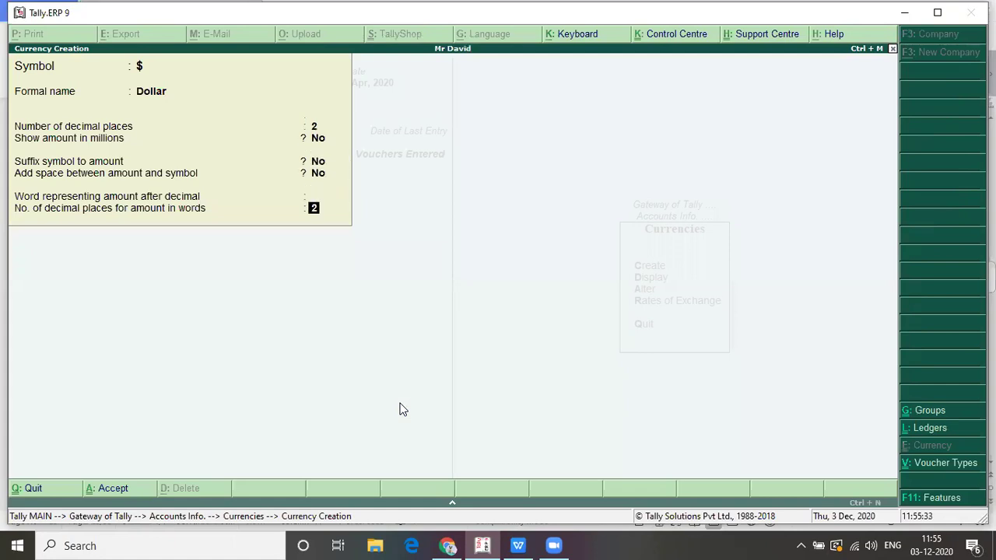
pyautogui.press('Return')
pyautogui.press('y')
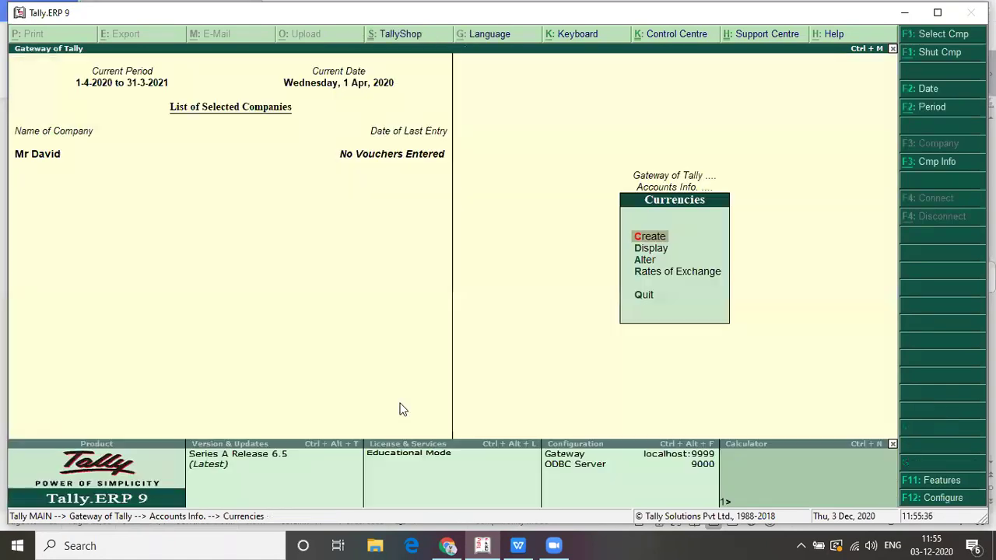
pyautogui.press('Escape')
pyautogui.press('Escape')
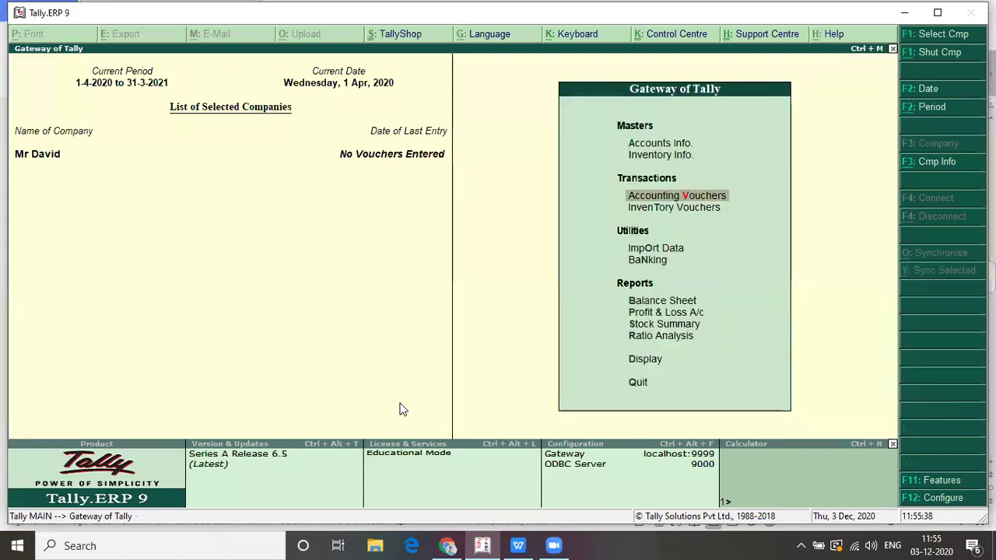
# Start a receipt voucher with Cash as the account, credit the investor's ledger with $20,000 and keep the default exchange rate.
pyautogui.write('vCas')
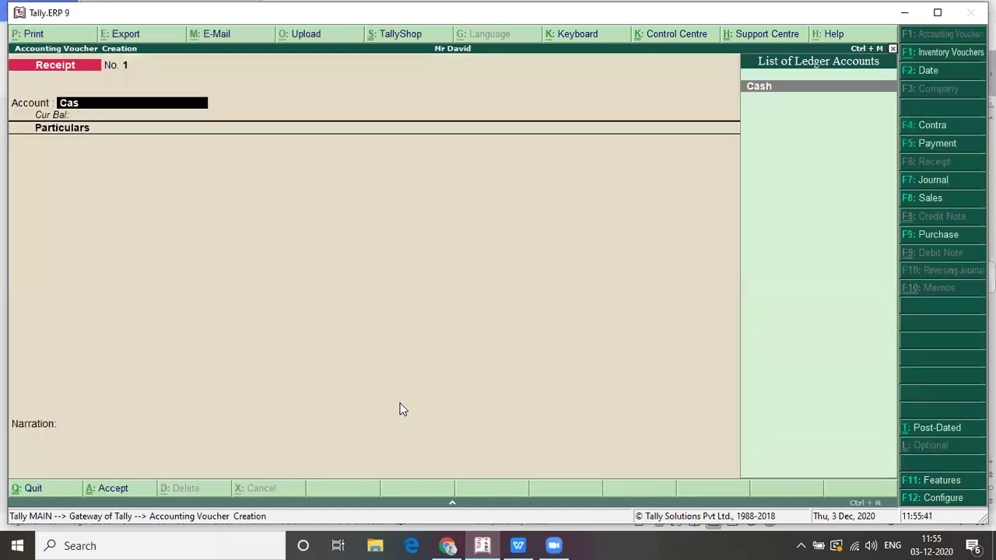
pyautogui.press('Return')
pyautogui.write('Mr')
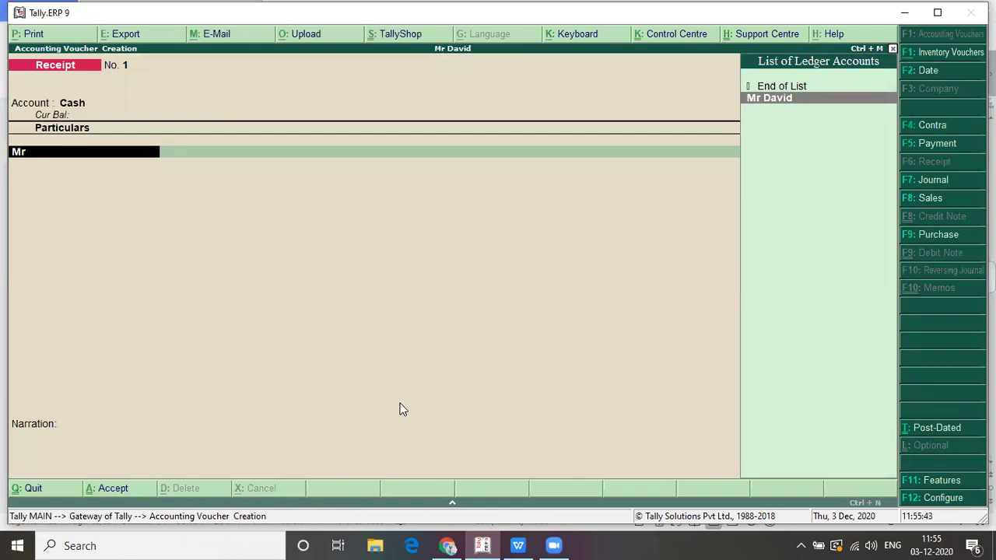
pyautogui.press('Return')
pyautogui.write('20000')
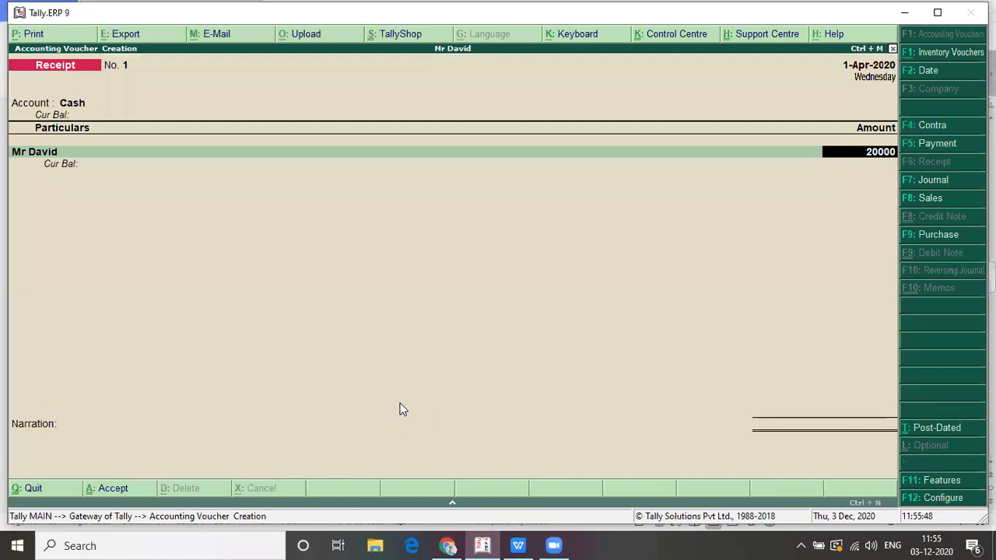
pyautogui.write('$')
pyautogui.press('Return')
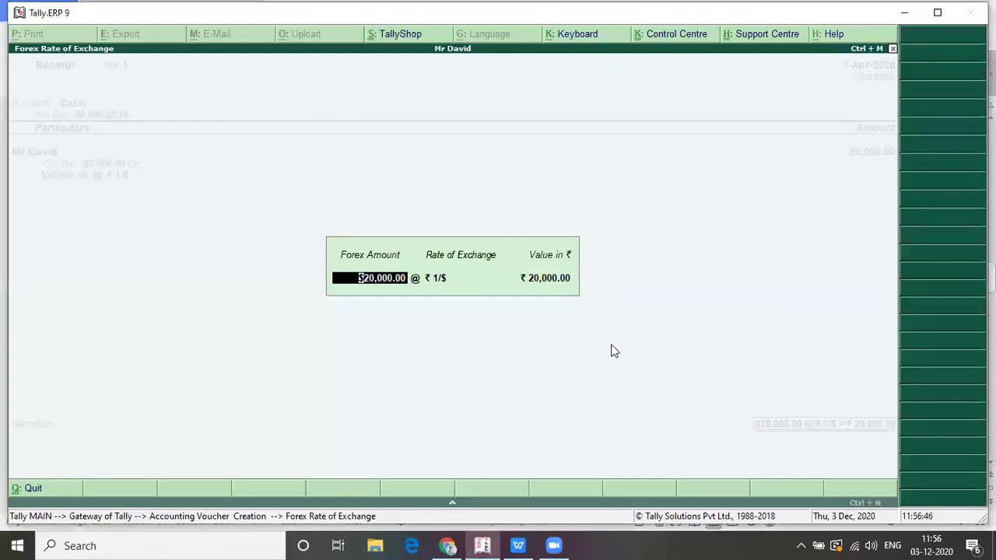
pyautogui.press('Return')
pyautogui.press('Return')
pyautogui.press('Return')
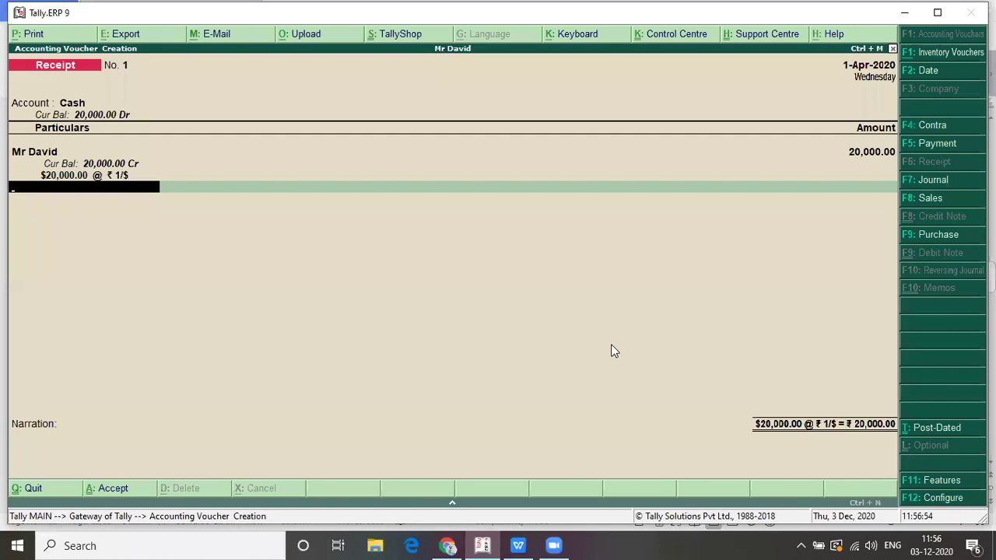
# Check the exchange rate in the problem document, and set the receipt's dollar rate to ₹ 48.50 per $.
pyautogui.hotkey('alt', 'Tab')
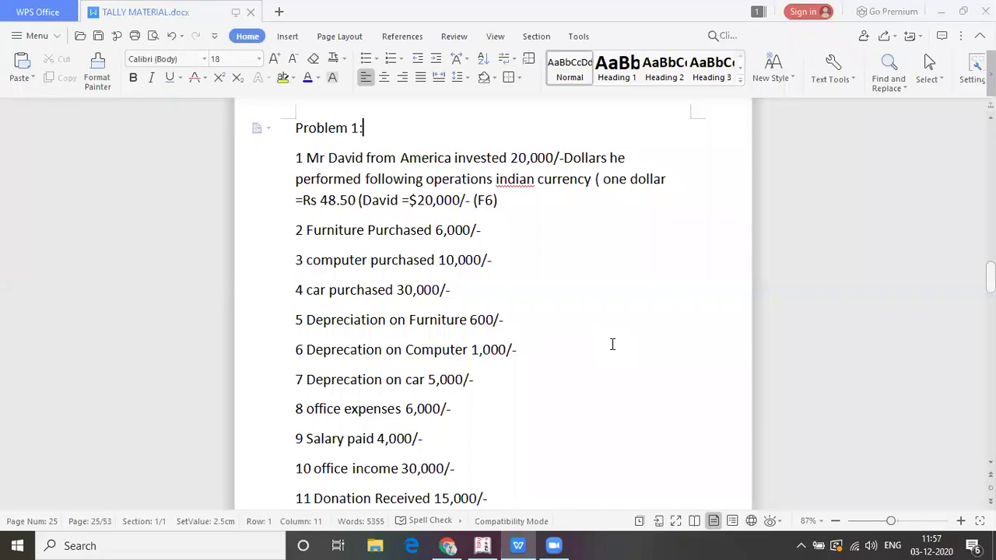
pyautogui.hotkey('alt', 'Tab')
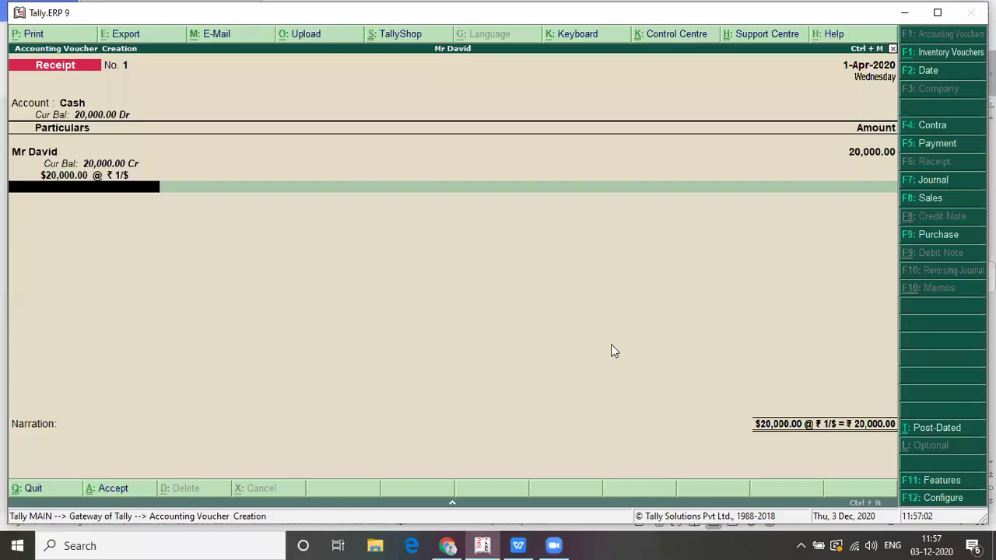
pyautogui.press('BackSpace')
pyautogui.press('Return')
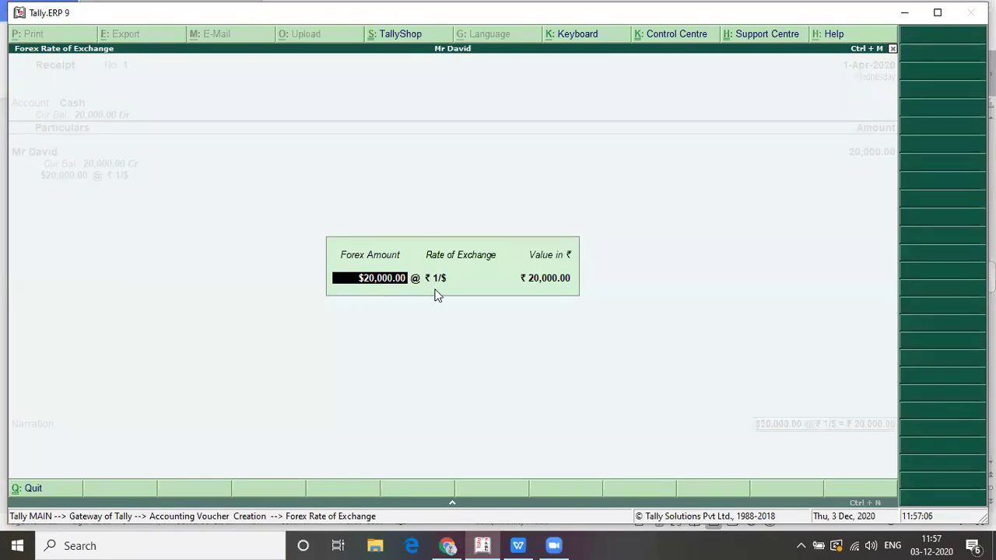
pyautogui.press('Return')
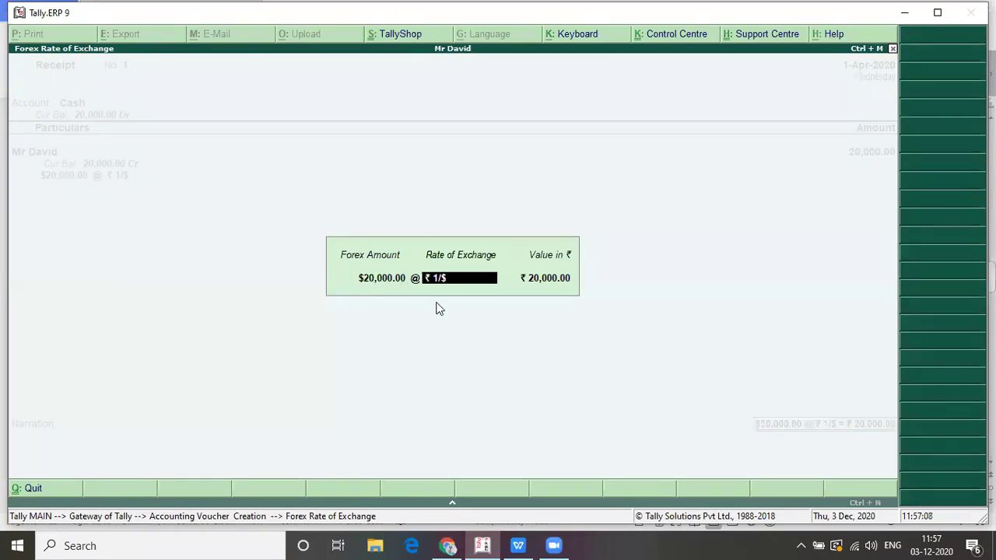
pyautogui.write('48.50')
pyautogui.press('Return')
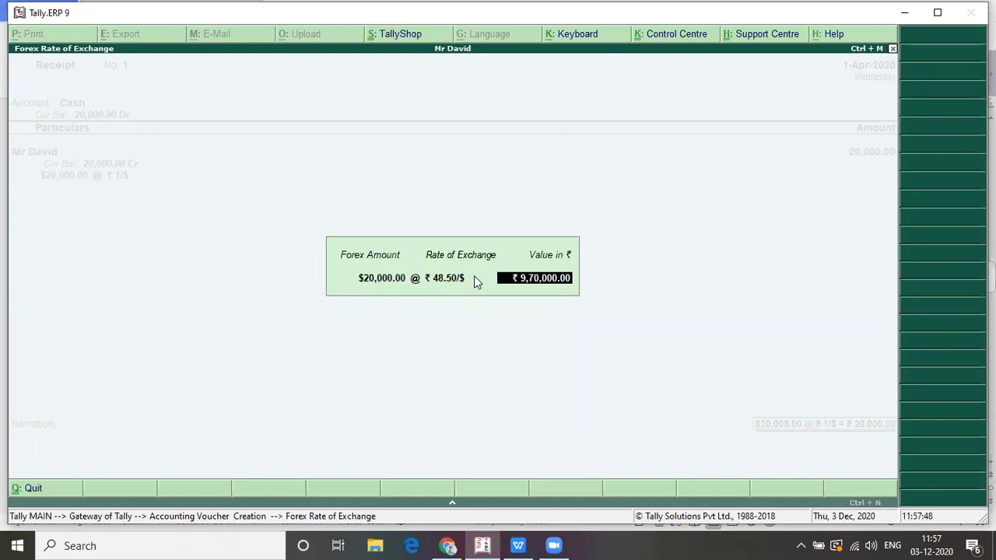
# Review the problem document, accept the converted rupee value and save the investor's receipt voucher without a narration.
pyautogui.hotkey('alt', 'Tab')
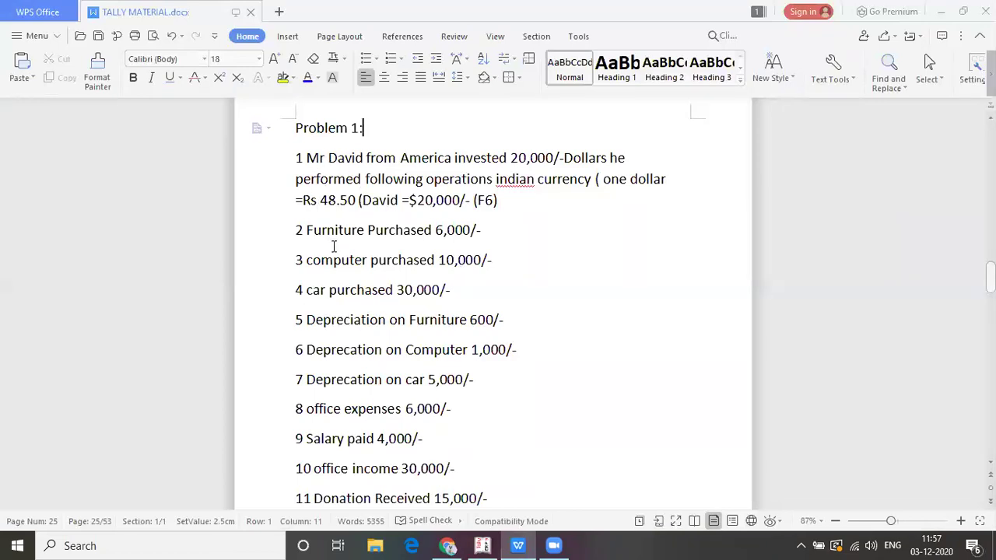
pyautogui.hotkey('alt', 'Tab')
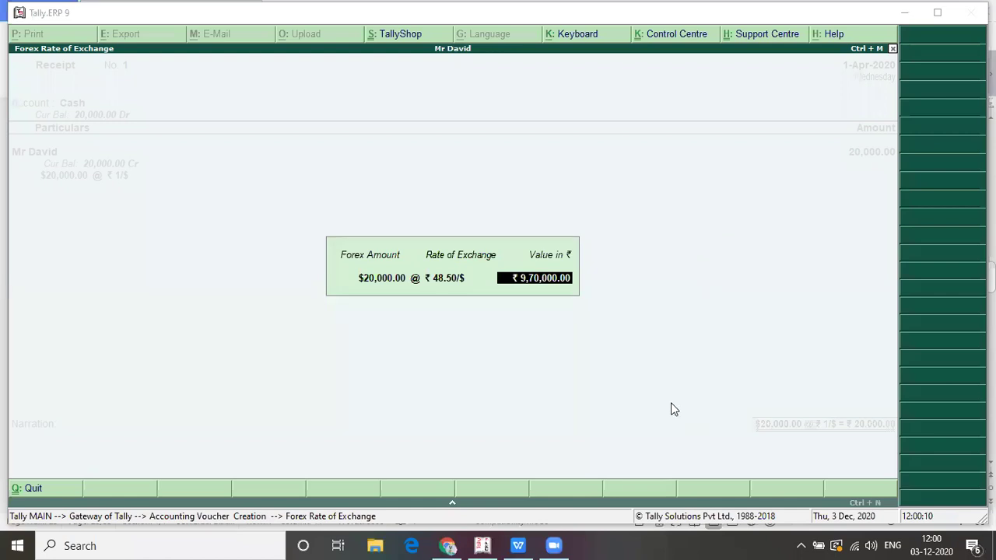
pyautogui.click(585, 357)
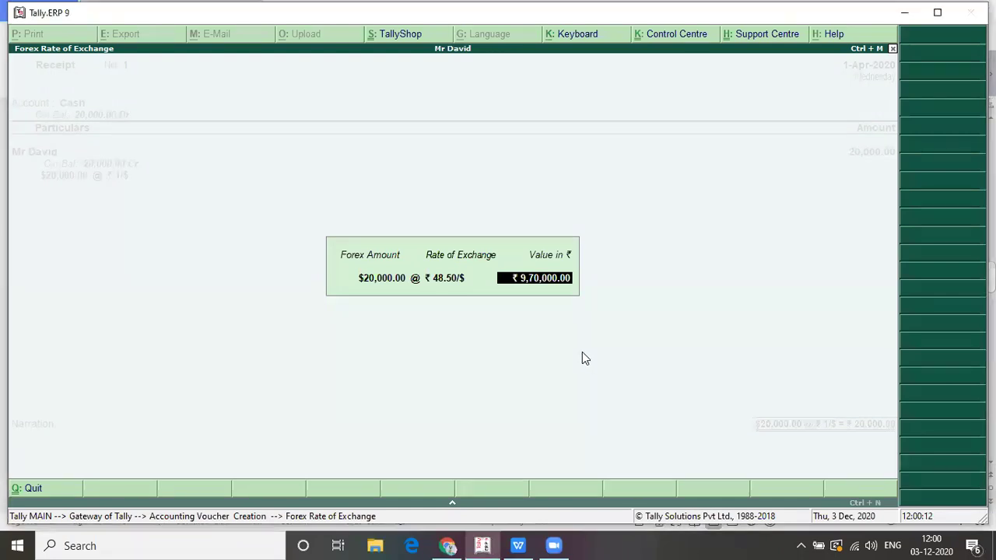
pyautogui.press('Return')
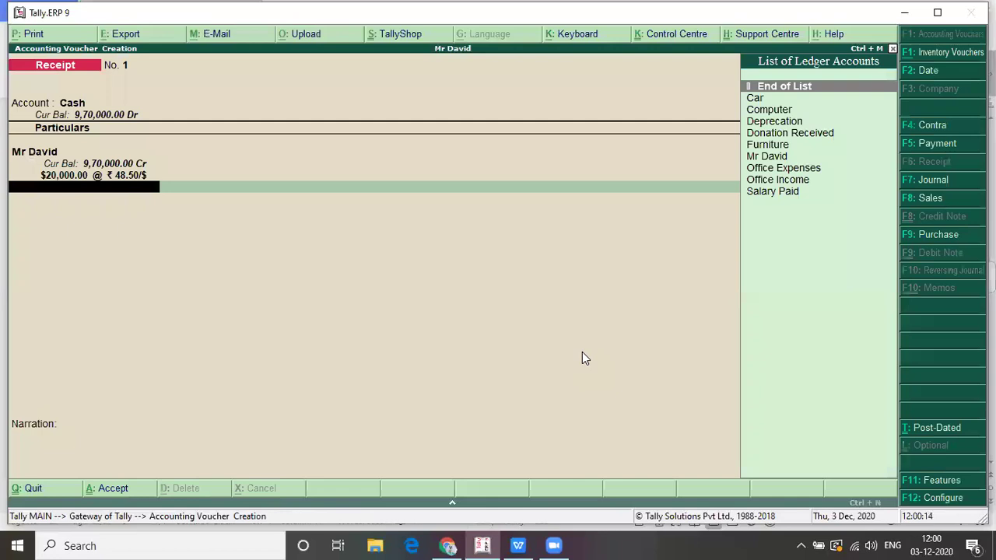
pyautogui.press('Return')
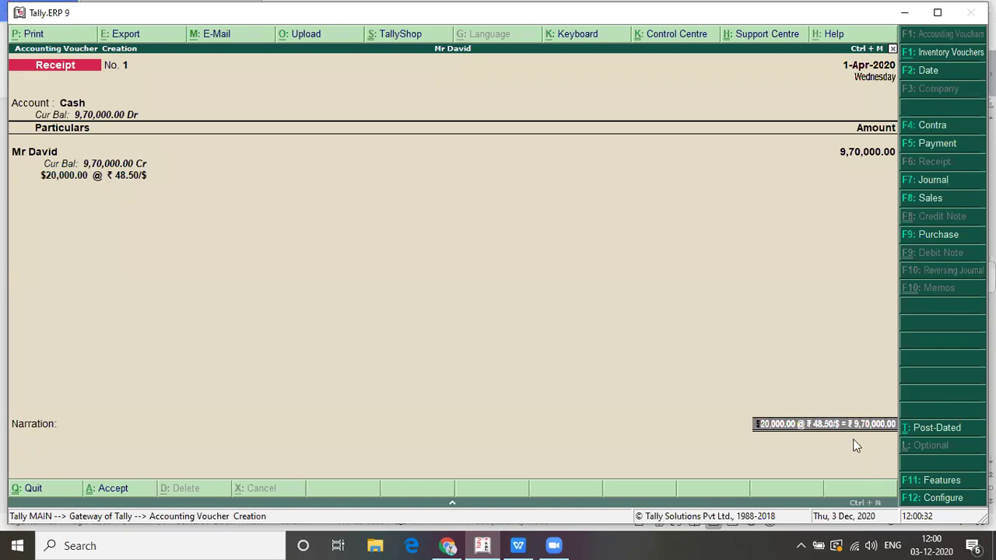
pyautogui.press('Return')
pyautogui.press('Return')
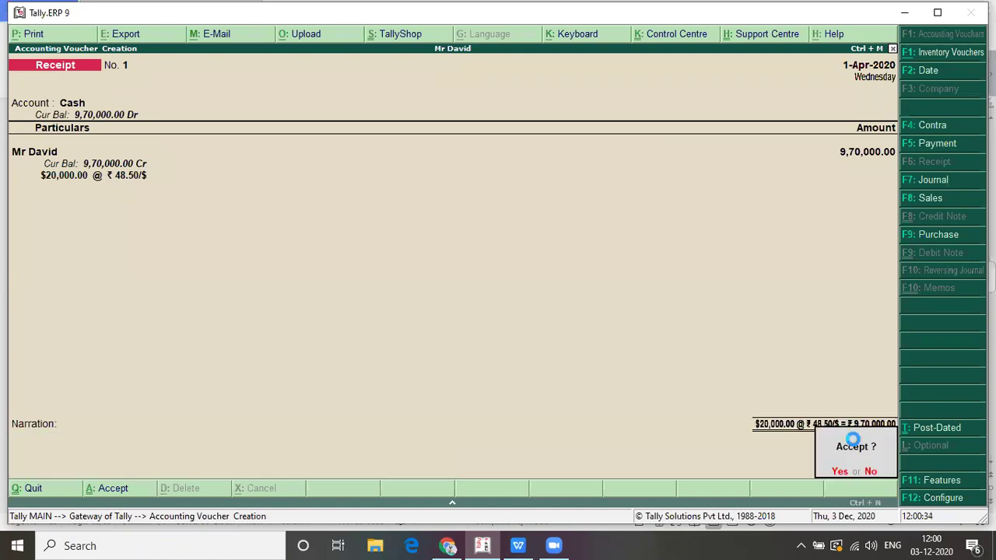
pyautogui.press('Return')
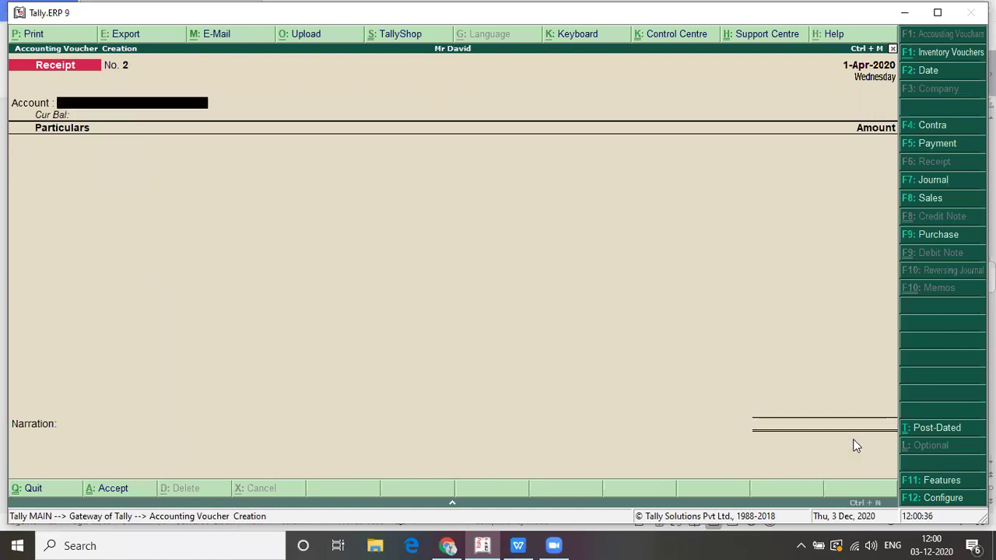
# Find the furniture purchase in the problem document and start a payment voucher from Cash to the Furniture ledger.
pyautogui.hotkey('alt', 'Tab')
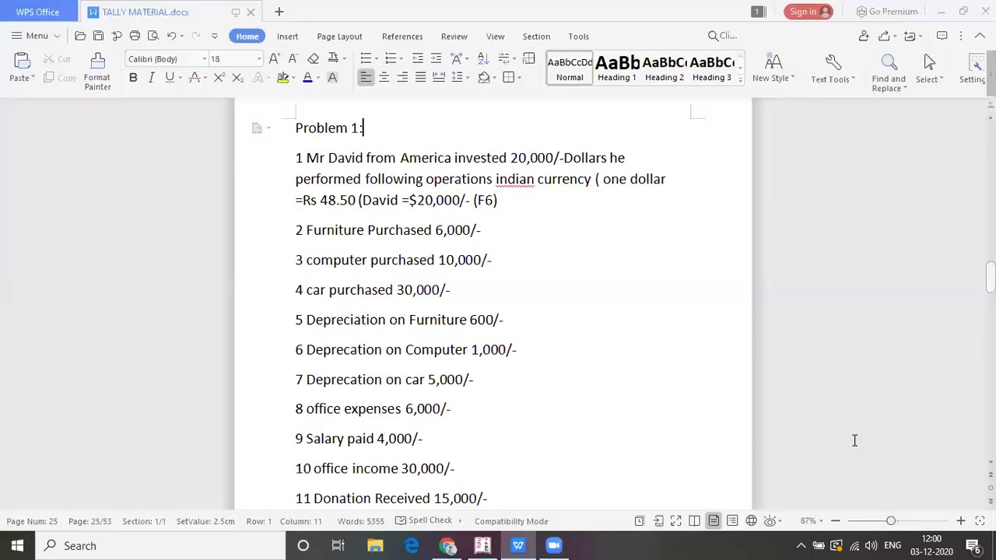
pyautogui.click(491, 226)
pyautogui.hotkey('alt', 'Tab')
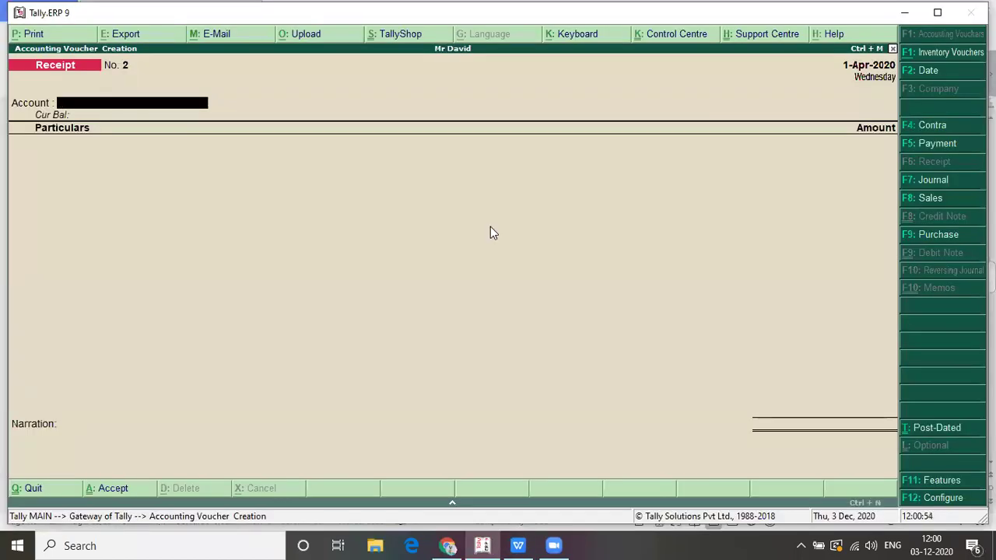
pyautogui.press('F5')
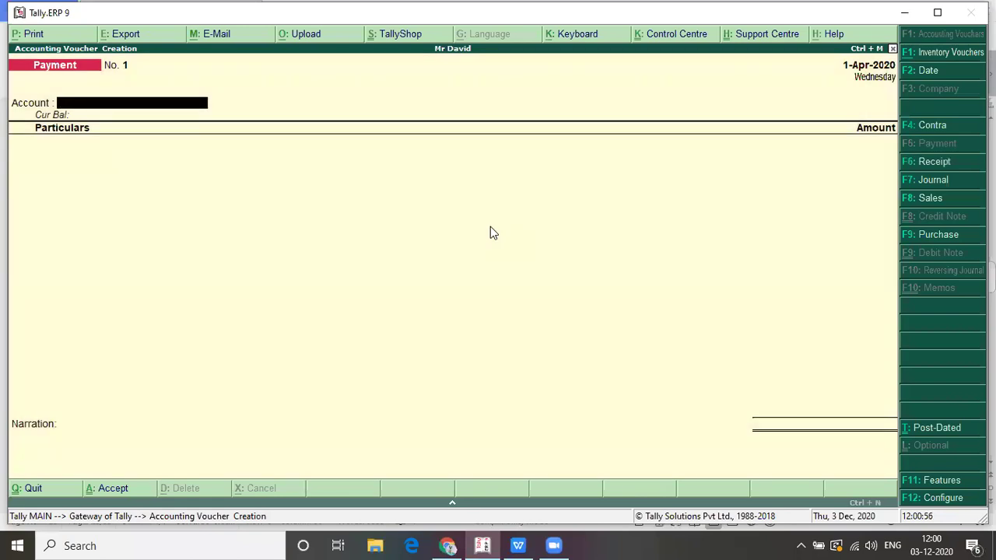
pyautogui.write('Cas')
pyautogui.press('Return')
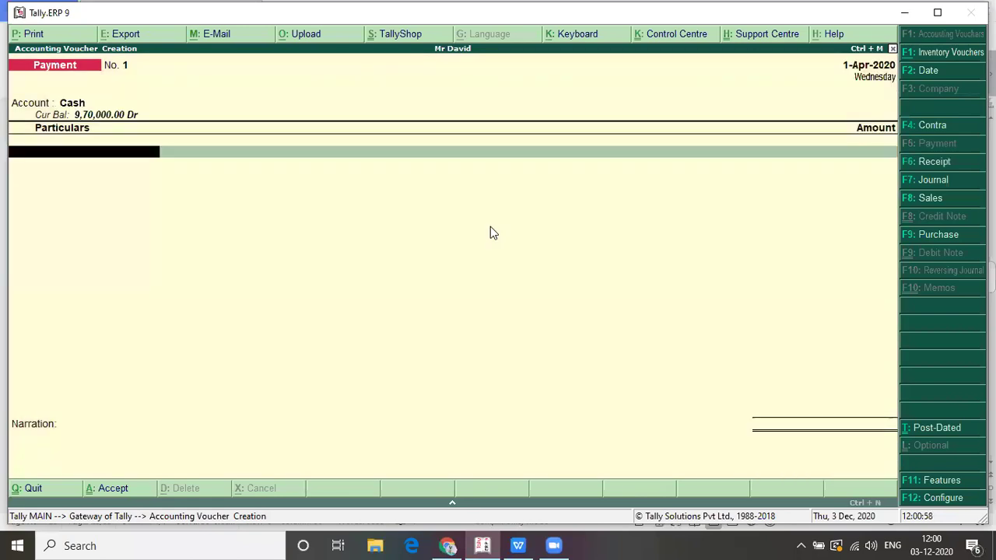
pyautogui.write('F')
pyautogui.press('Return')
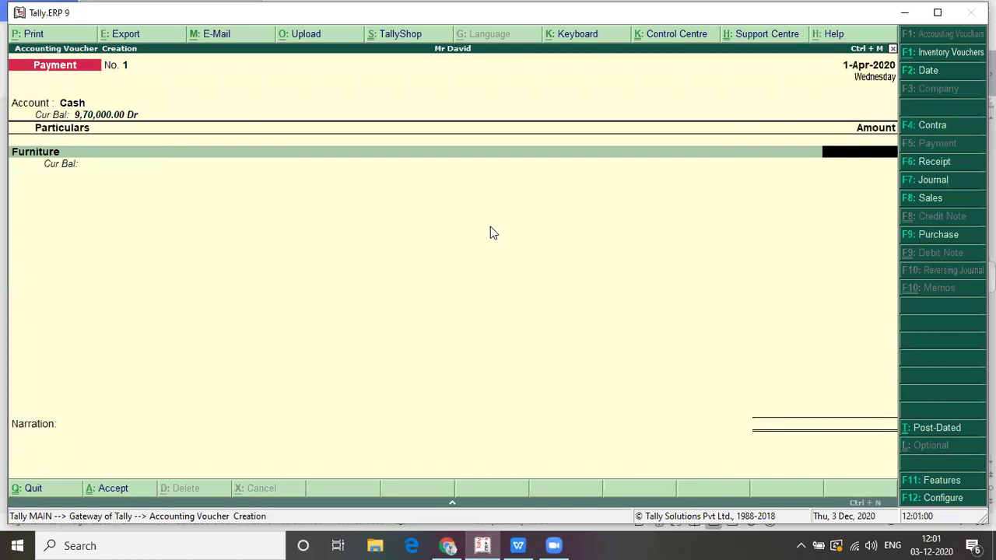
# Check the furniture price in the problem document, enter 6,000 as the amount and save the payment voucher.
pyautogui.hotkey('alt', 'Tab')
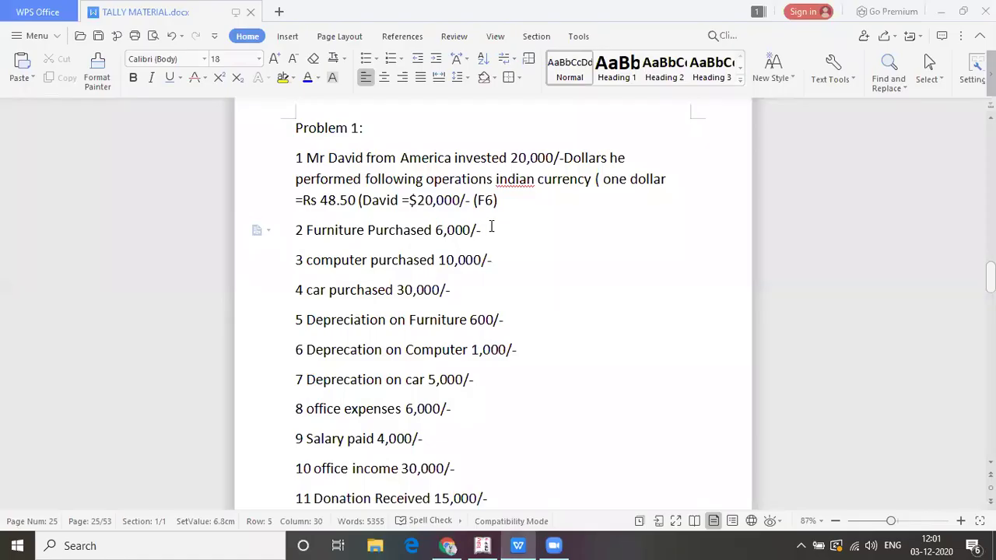
pyautogui.hotkey('alt', 'Tab')
pyautogui.write('6000')
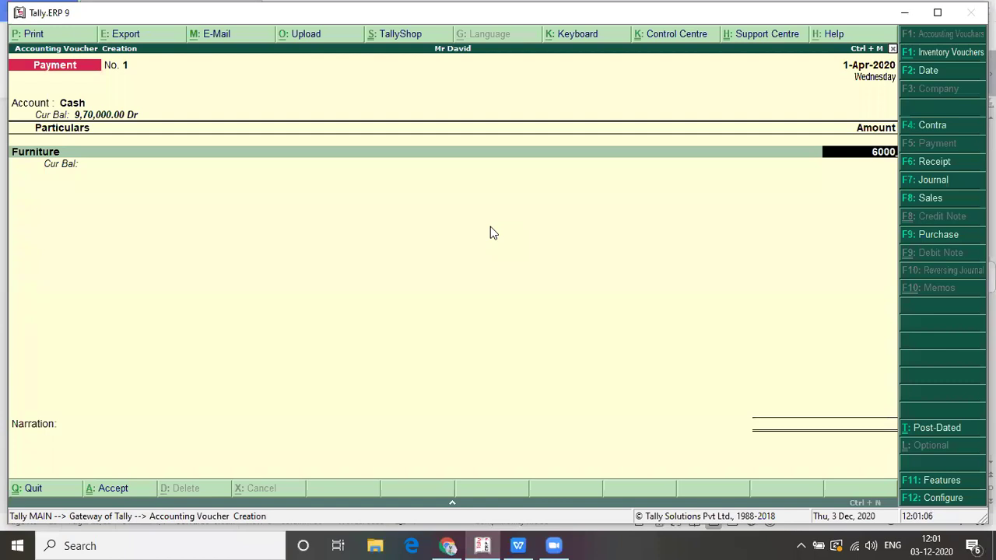
pyautogui.hotkey('alt', 'Tab')
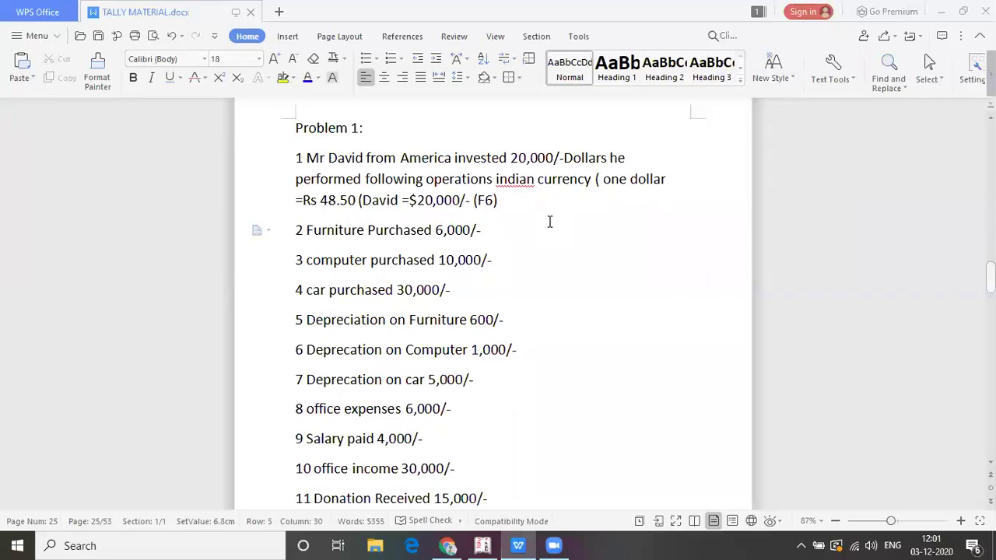
pyautogui.hotkey('alt', 'Tab')
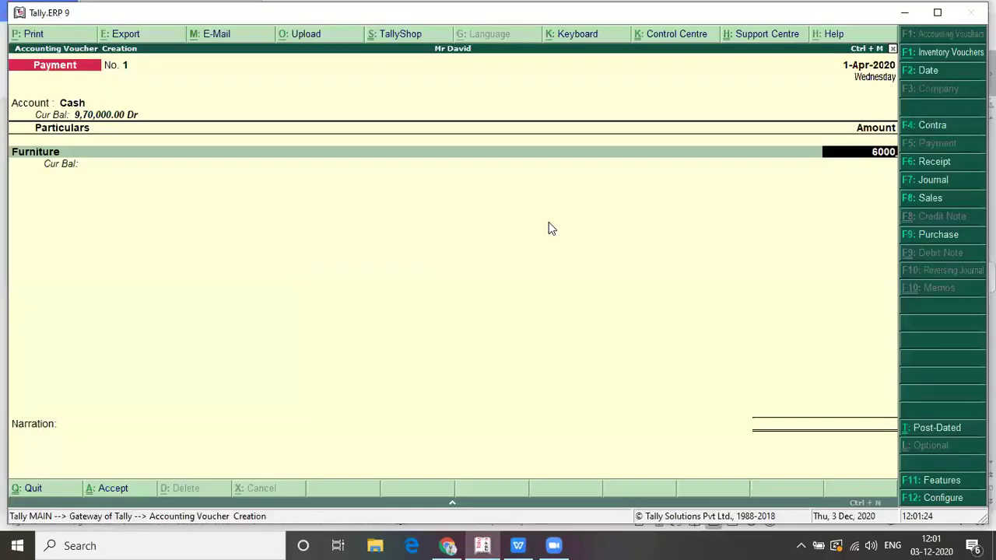
pyautogui.press('Return')
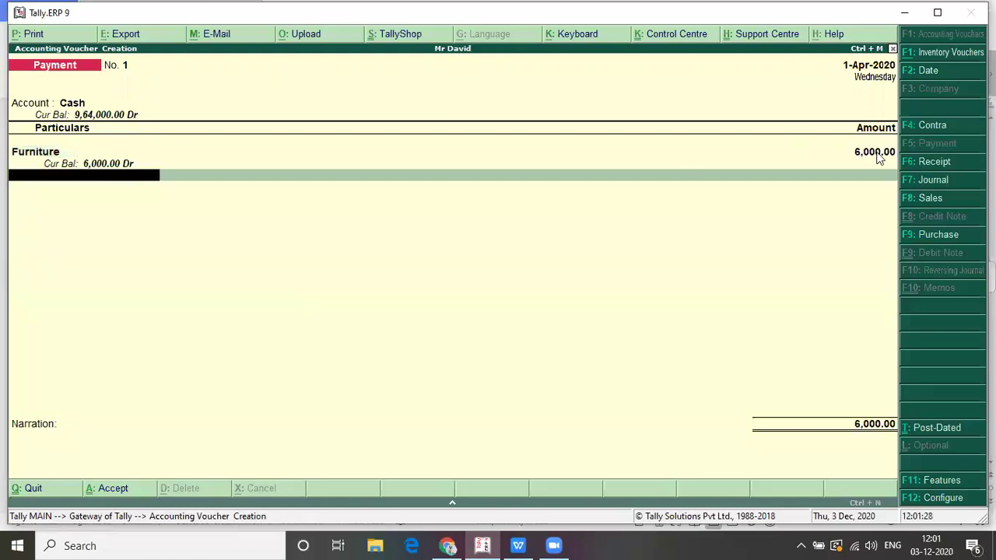
pyautogui.press('Return')
pyautogui.press('Return')
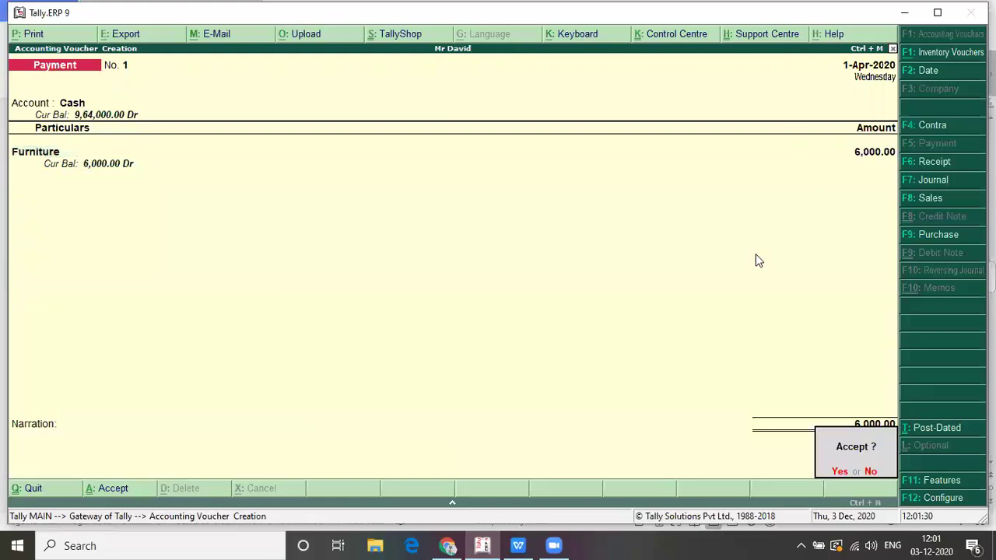
pyautogui.press('Return')
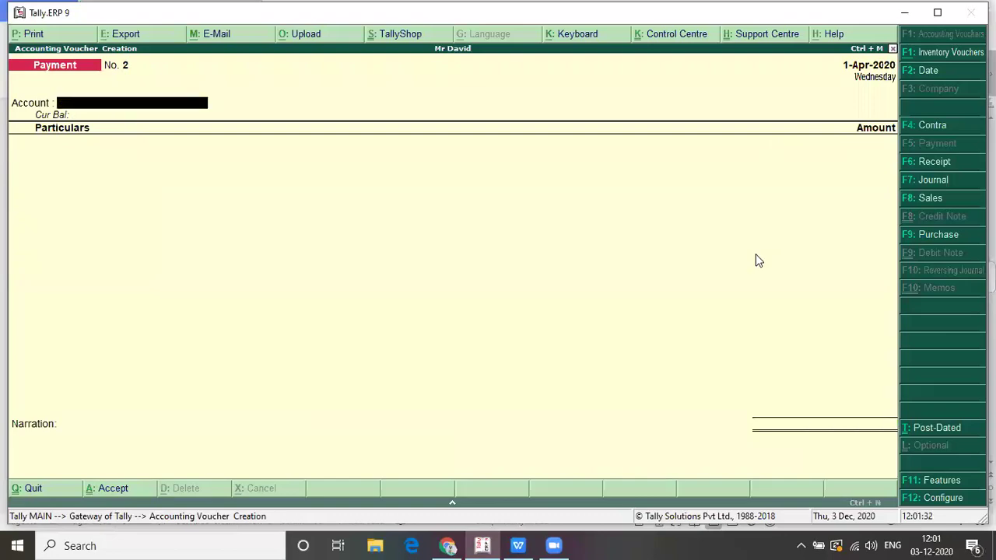
# Look up the computer purchase in the problem document and enter a 10,000 payment from Cash to the Computer ledger.
pyautogui.hotkey('alt', 'Tab')
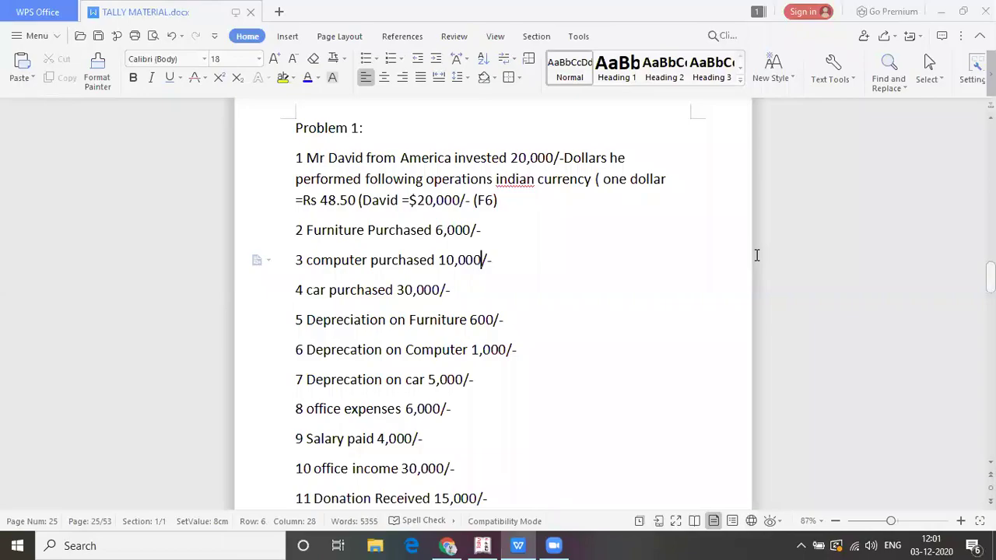
pyautogui.hotkey('alt', 'Tab')
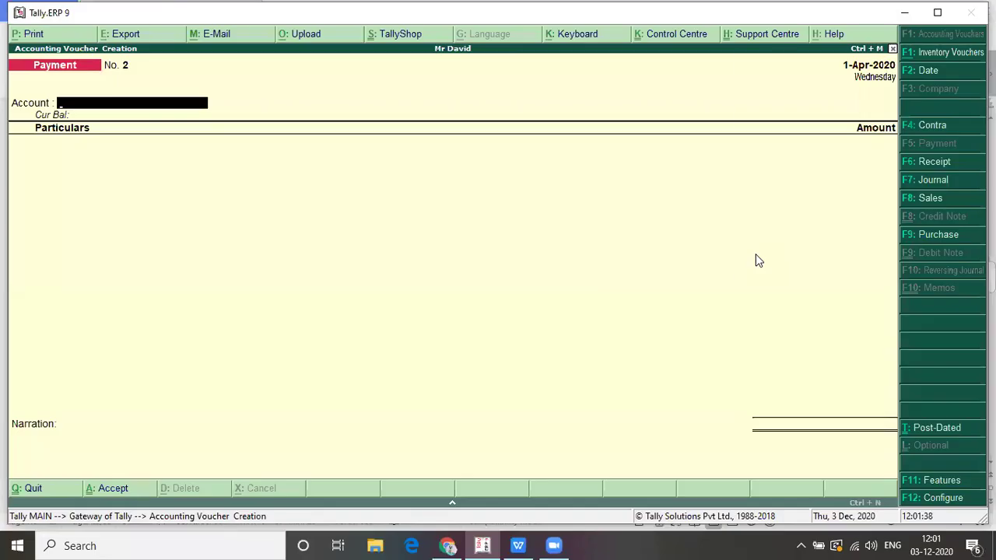
pyautogui.write('Cash')
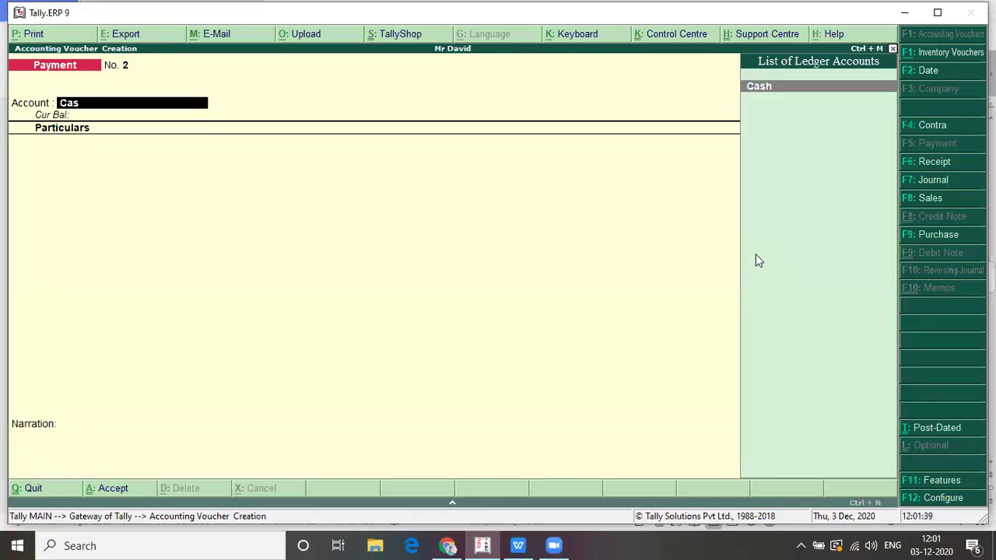
pyautogui.press('Return')
pyautogui.write('Co')
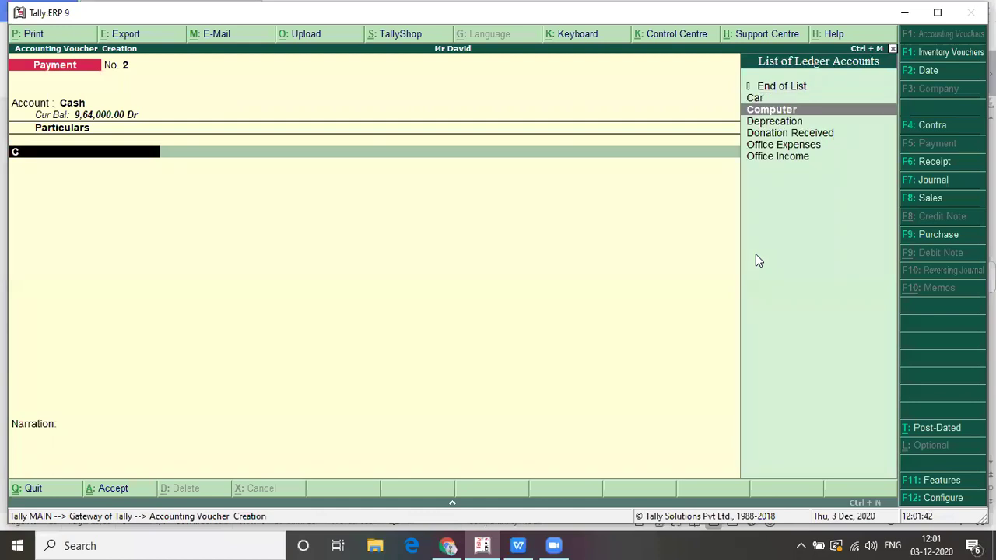
pyautogui.press('Return')
pyautogui.write('10000')
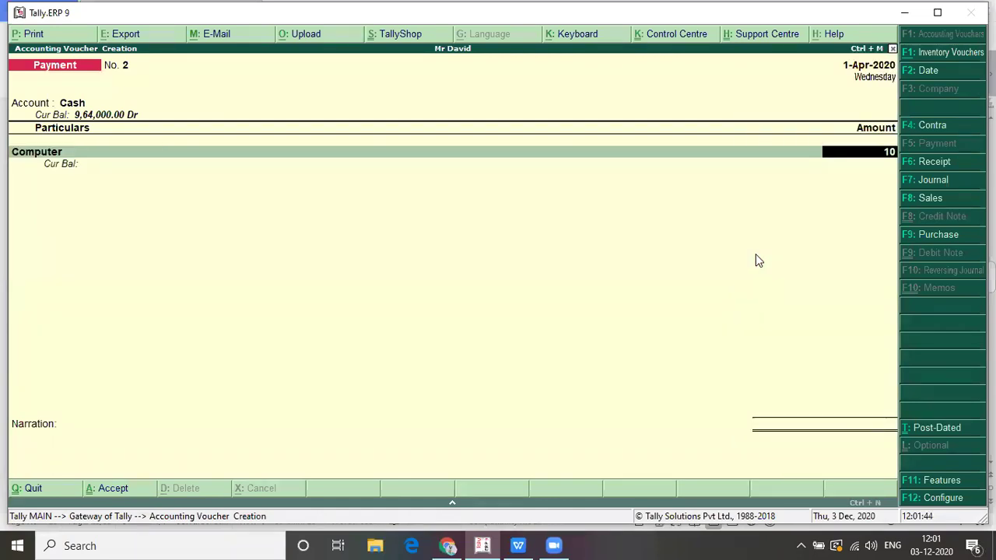
pyautogui.press('Return')
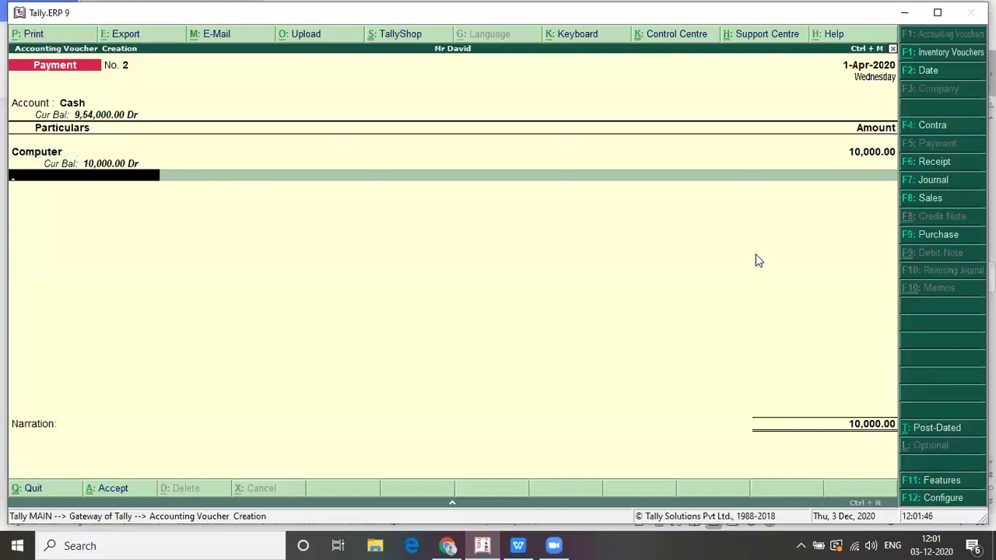
# Compare the computer payment with the problem document and save the voucher without a narration.
pyautogui.hotkey('alt', 'Tab')
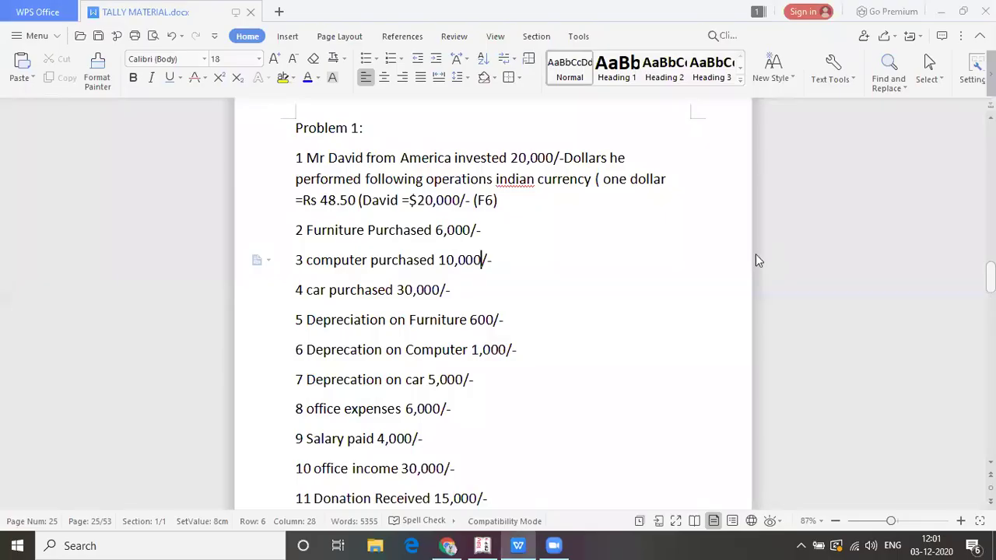
pyautogui.hotkey('alt', 'Tab')
pyautogui.press('Return')
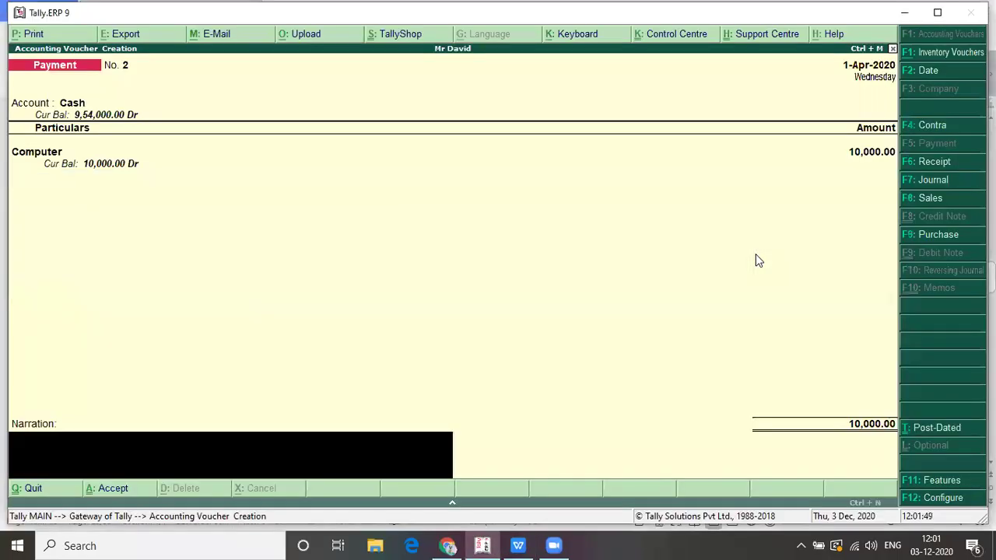
pyautogui.press('Return')
pyautogui.press('Return')
# Look up the car purchase in the problem document and save a 30,000 payment voucher from Cash to the Car ledger.
pyautogui.hotkey('alt', 'Tab')
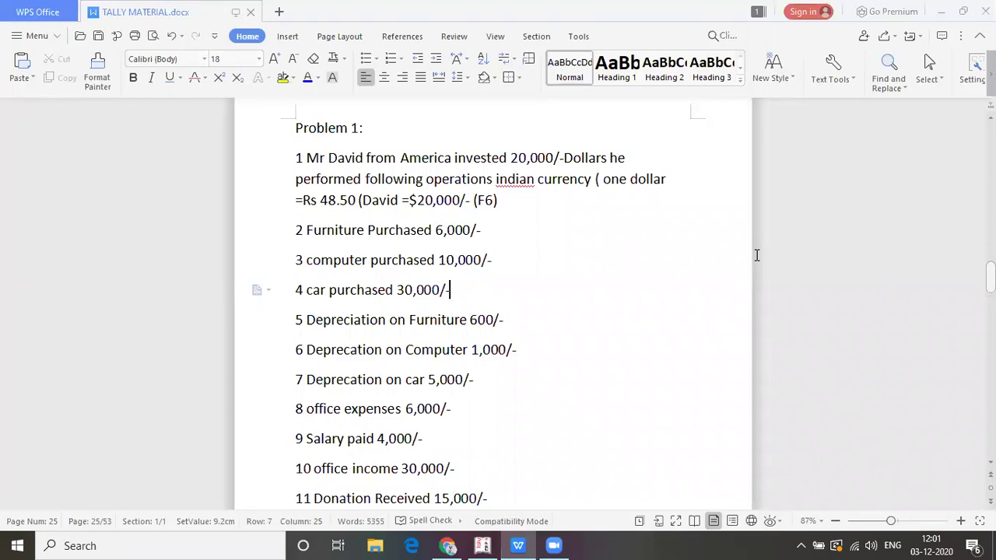
pyautogui.hotkey('alt', 'Tab')
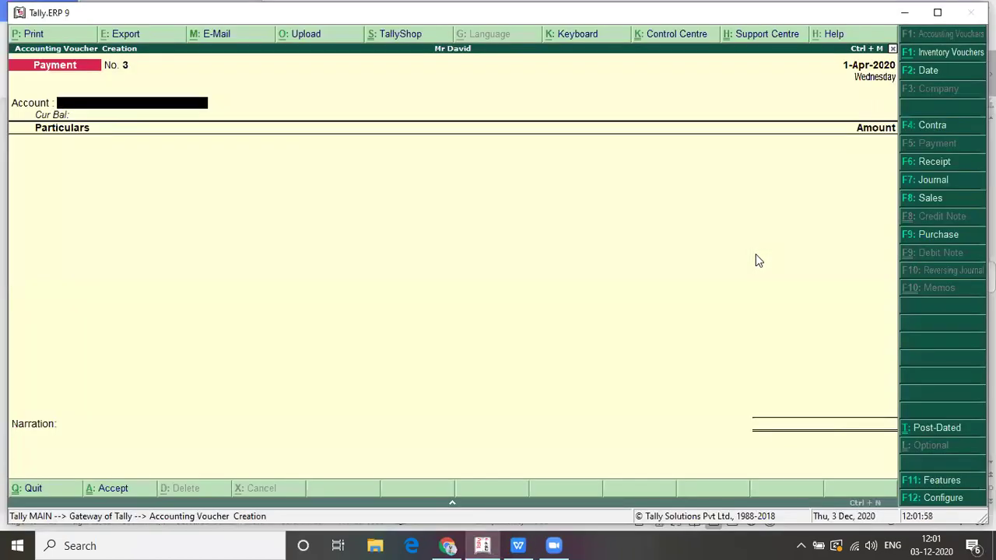
pyautogui.write('Cas')
pyautogui.press('Return')
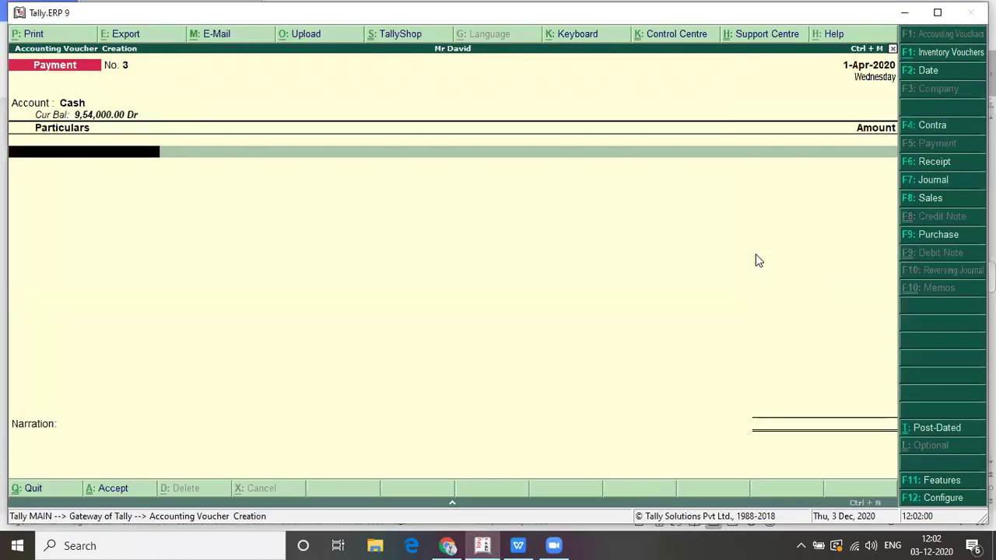
pyautogui.write('Car')
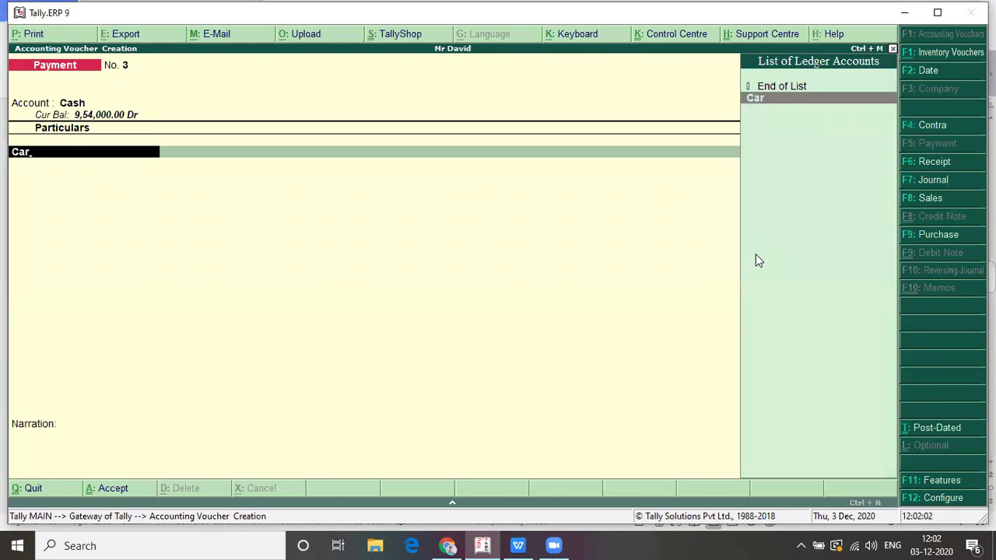
pyautogui.press('Return')
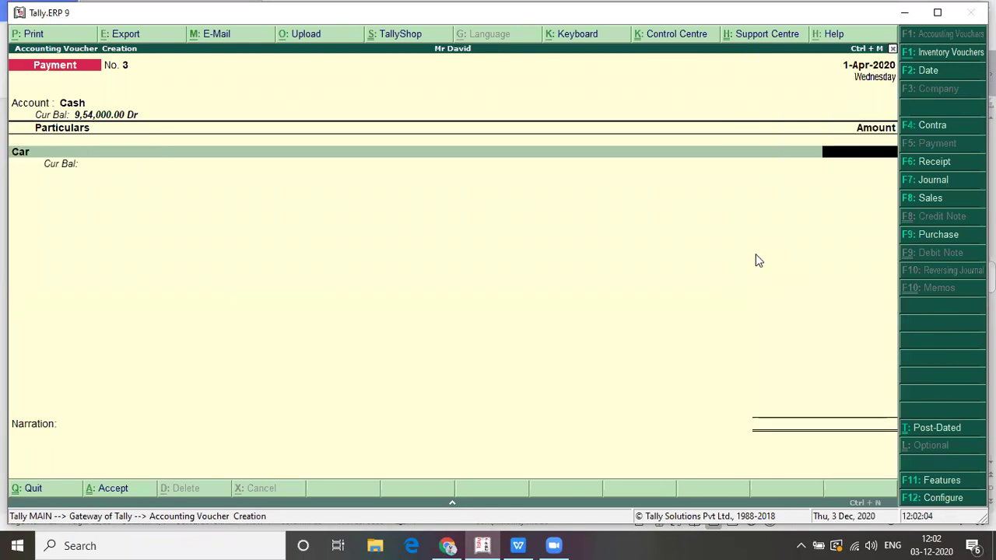
pyautogui.write('30,000')
pyautogui.press('Return')
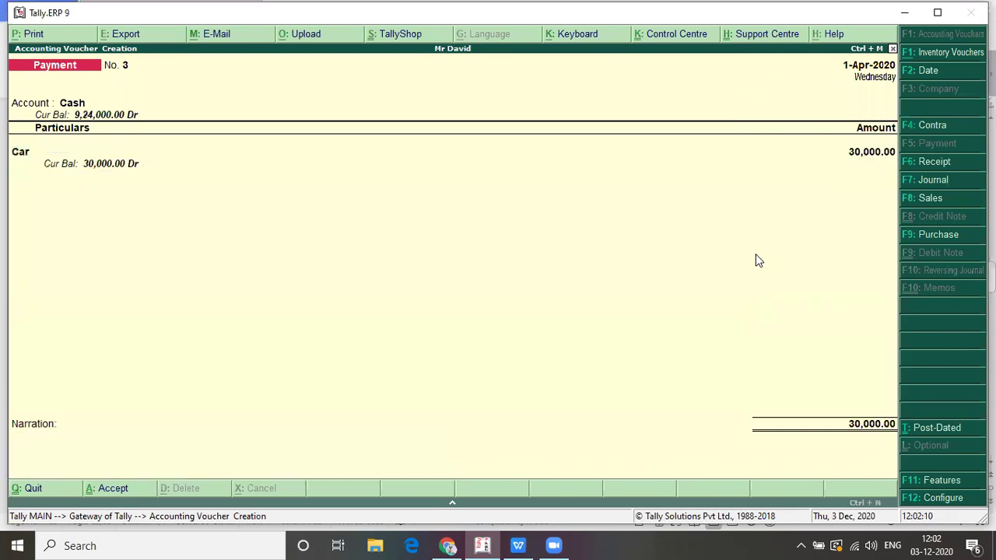
pyautogui.press('Return')
pyautogui.press('Return')
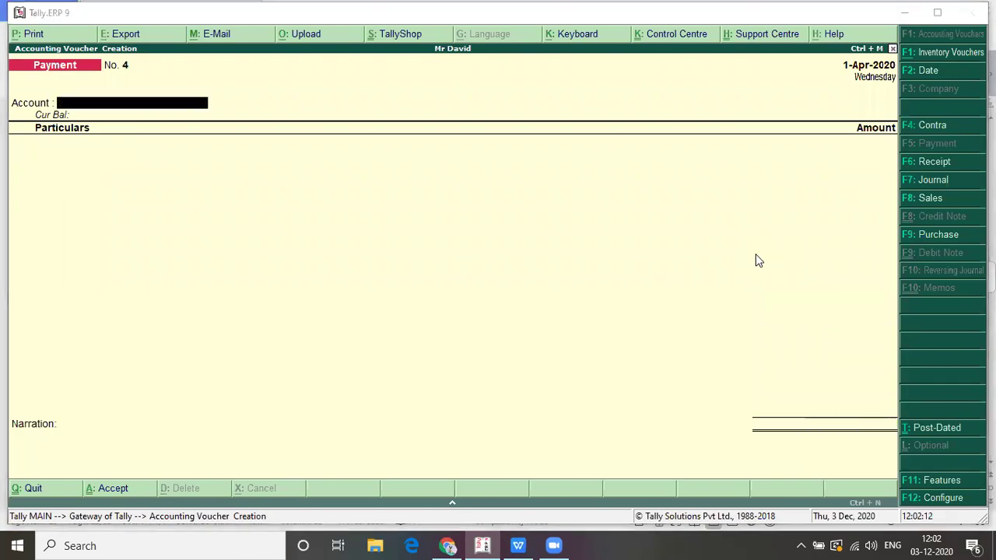
# Find the furniture depreciation in the problem document and start a journal voucher debiting the Deprecation ledger.
pyautogui.hotkey('alt', 'Tab')
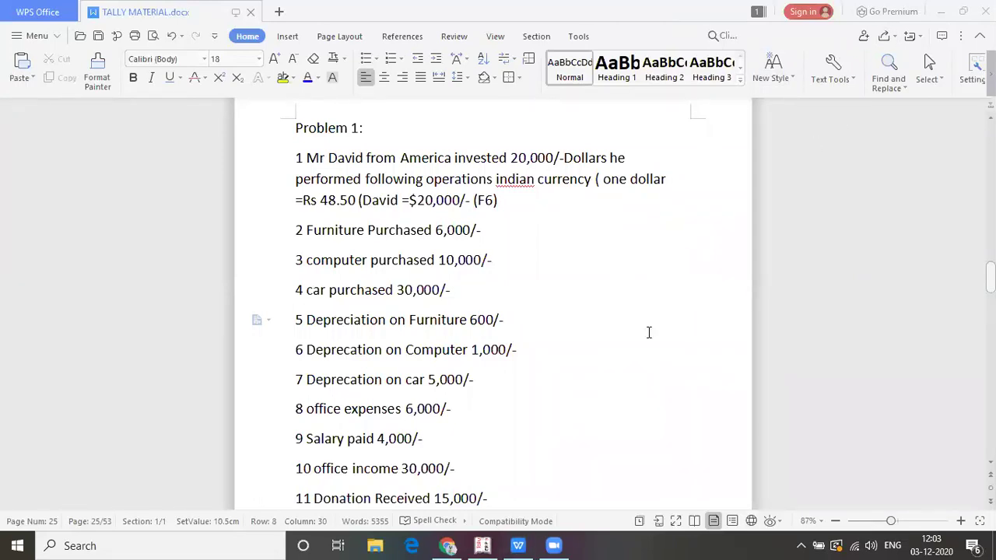
pyautogui.hotkey('alt', 'Tab')
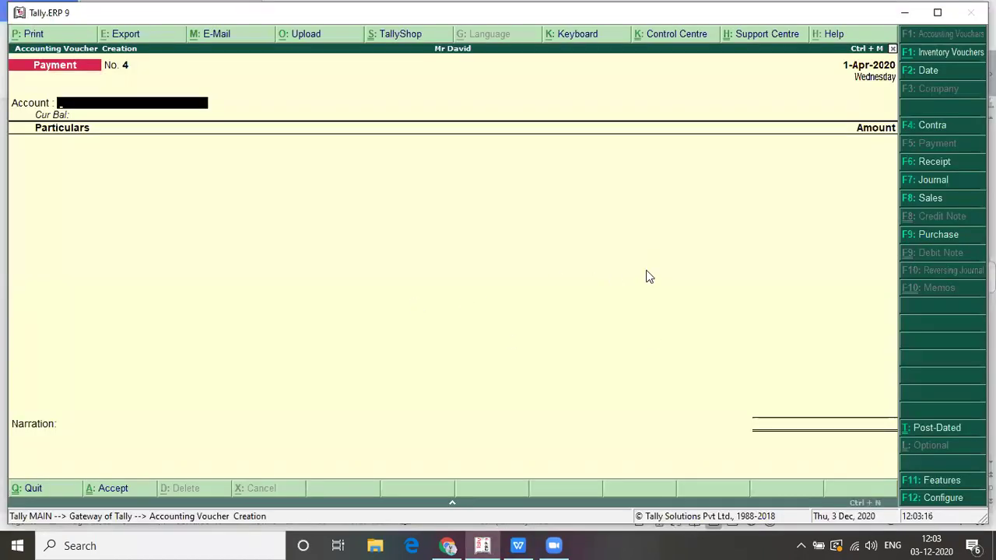
pyautogui.press('F7')
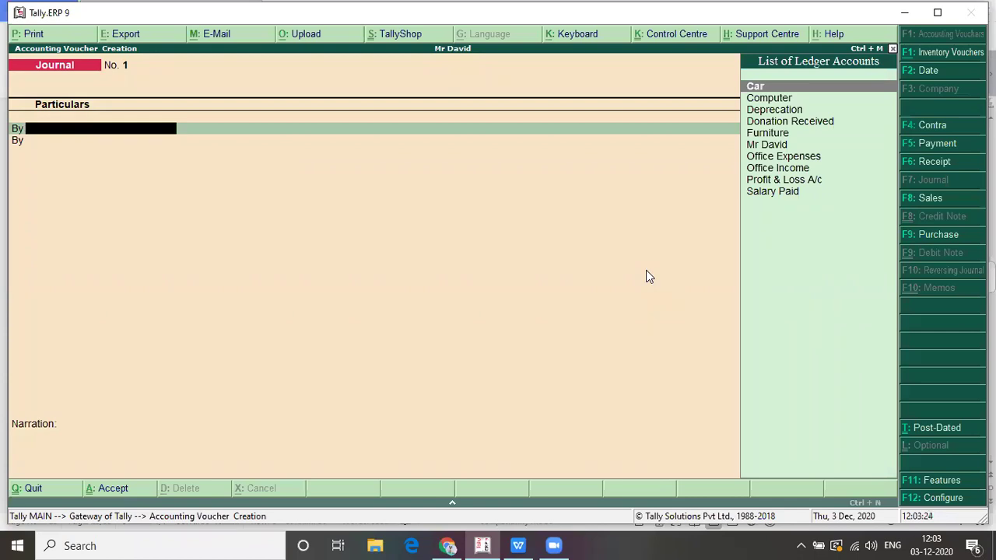
pyautogui.press('Down')
pyautogui.press('Down')
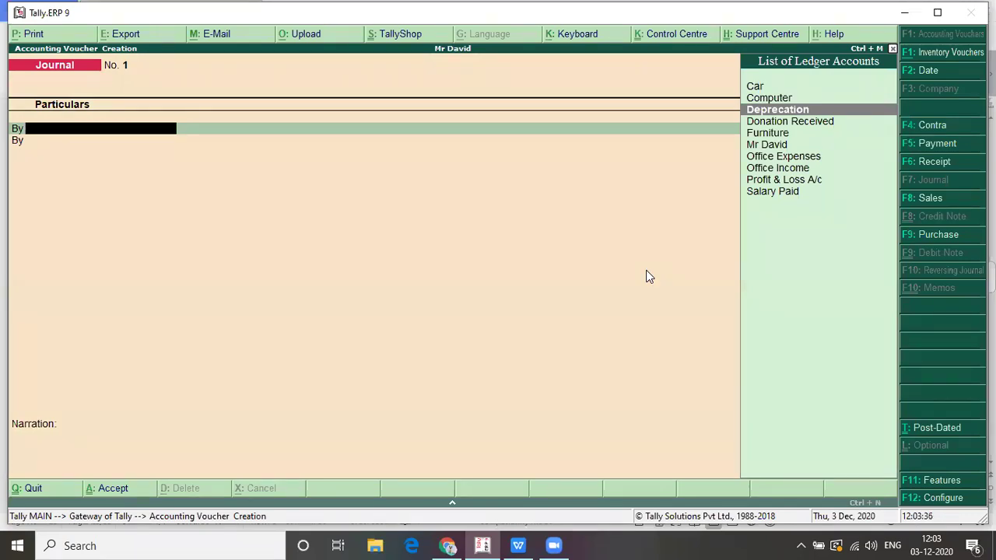
pyautogui.press('Return')
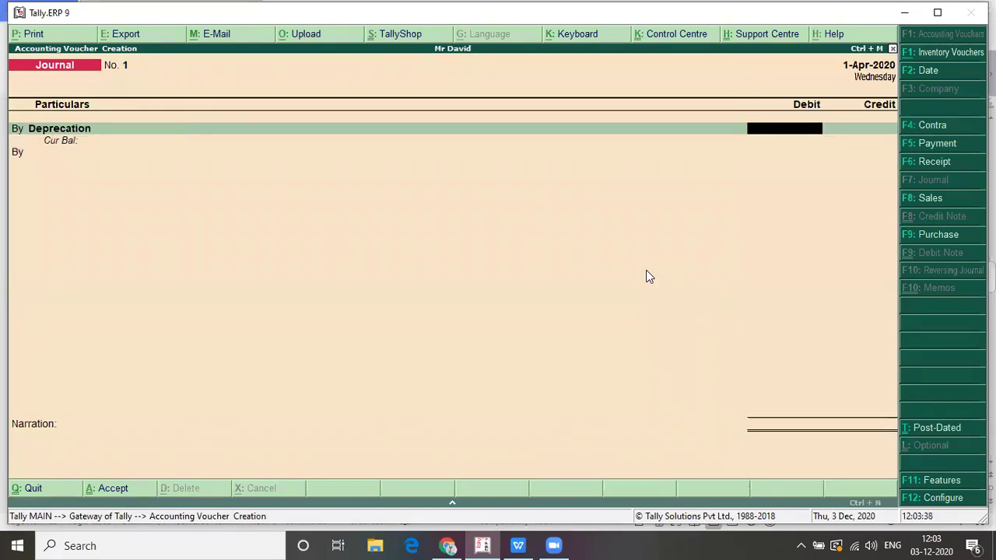
# Check the furniture depreciation amount in the problem document and enter 600 as the Deprecation debit.
pyautogui.hotkey('alt', 'Tab')
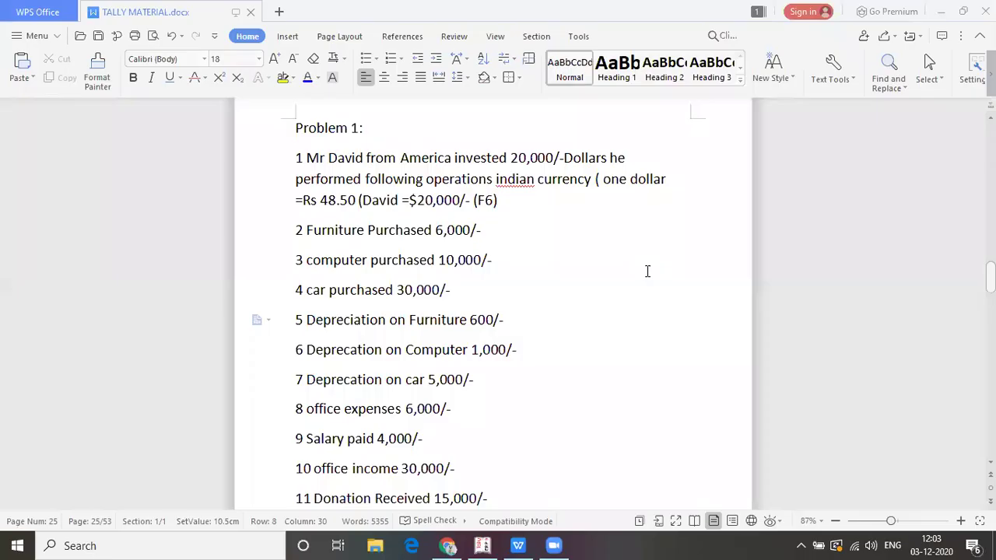
pyautogui.hotkey('alt', 'Tab')
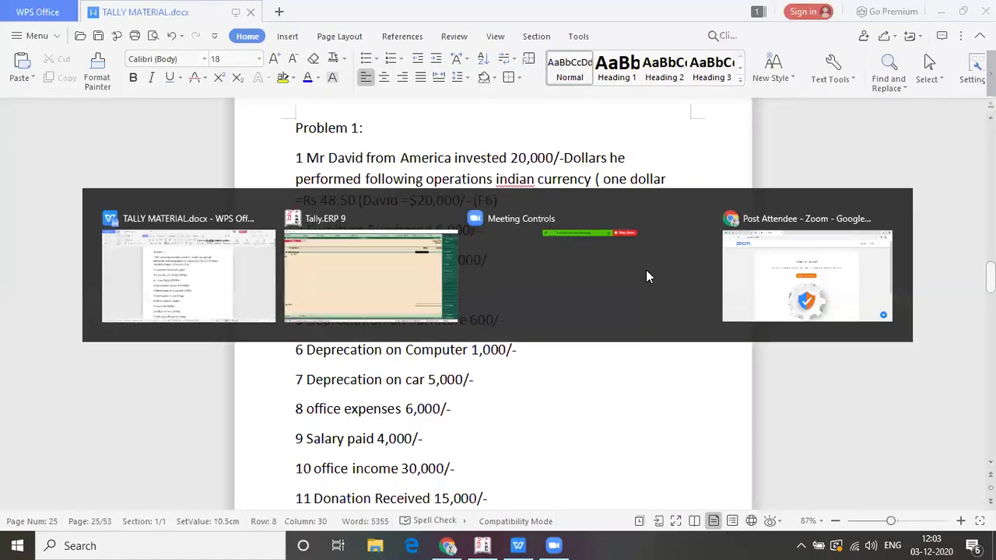
pyautogui.hotkey('alt', 'Tab')
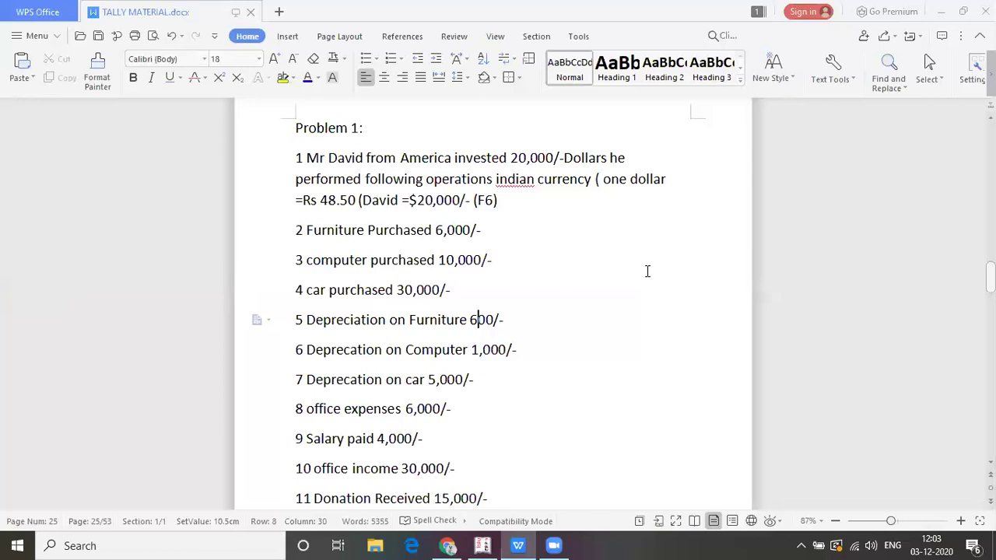
pyautogui.hotkey('alt', 'Tab')
pyautogui.write('6')
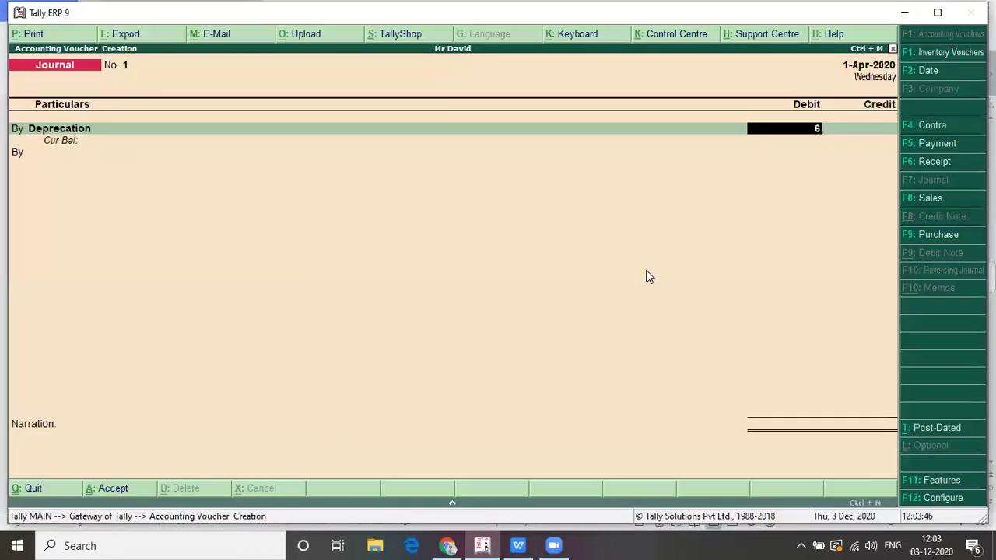
pyautogui.write('00')
pyautogui.press('Return')
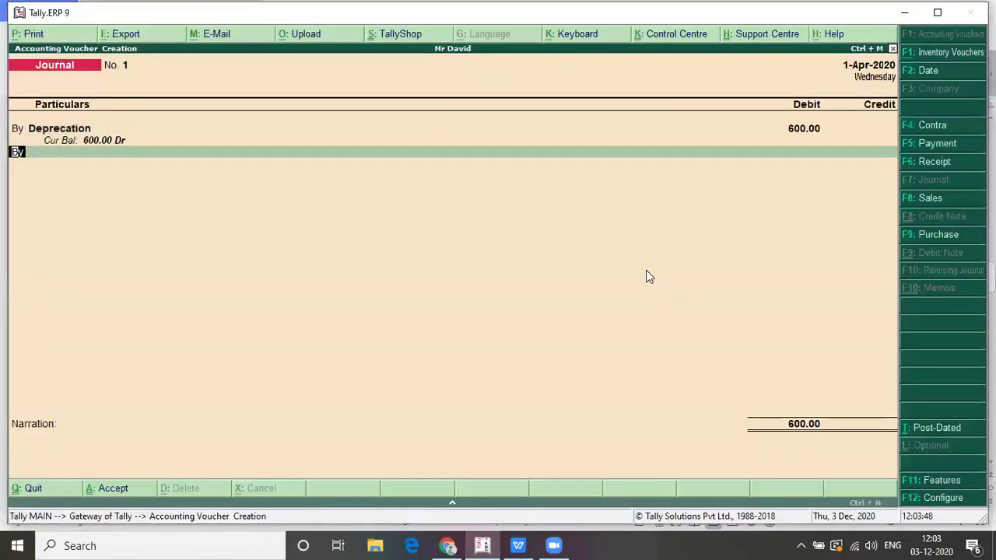
# Credit the Furniture ledger with 600 and save the journal voucher without a narration.
pyautogui.write('to')
pyautogui.press('Return')
pyautogui.press('Down')
pyautogui.press('Down')
pyautogui.press('Down')
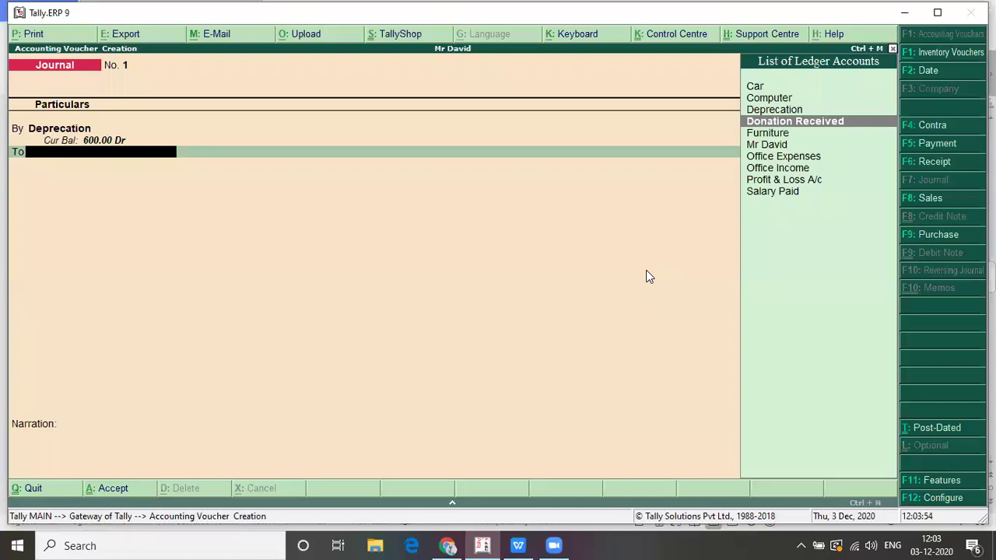
pyautogui.press('Down')
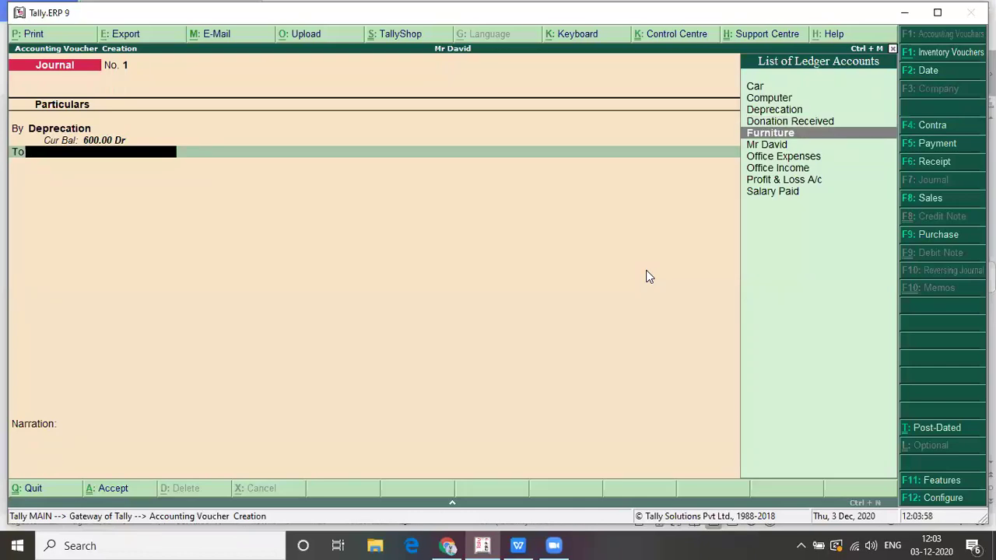
pyautogui.press('Return')
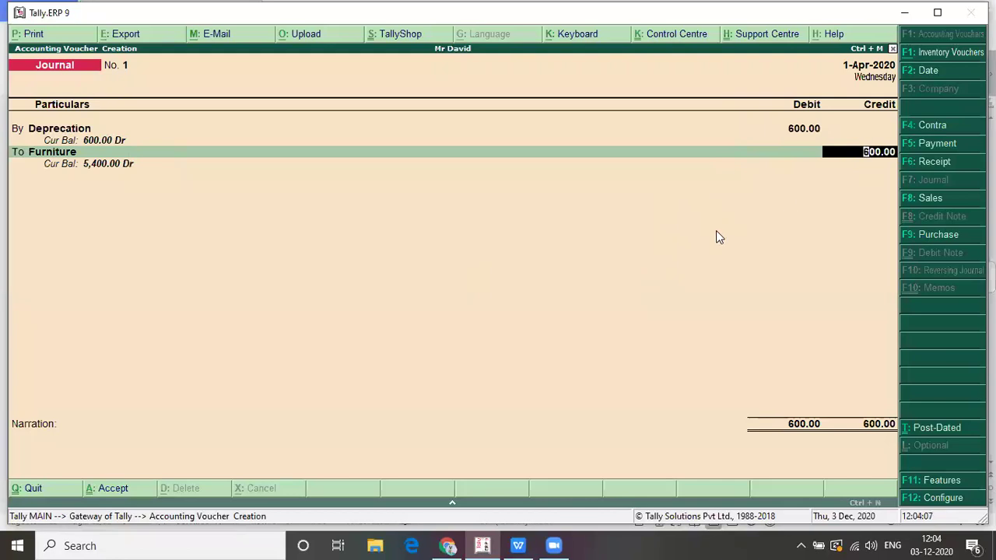
pyautogui.press('Return')
pyautogui.press('Return')
pyautogui.press('Return')
pyautogui.press('y')
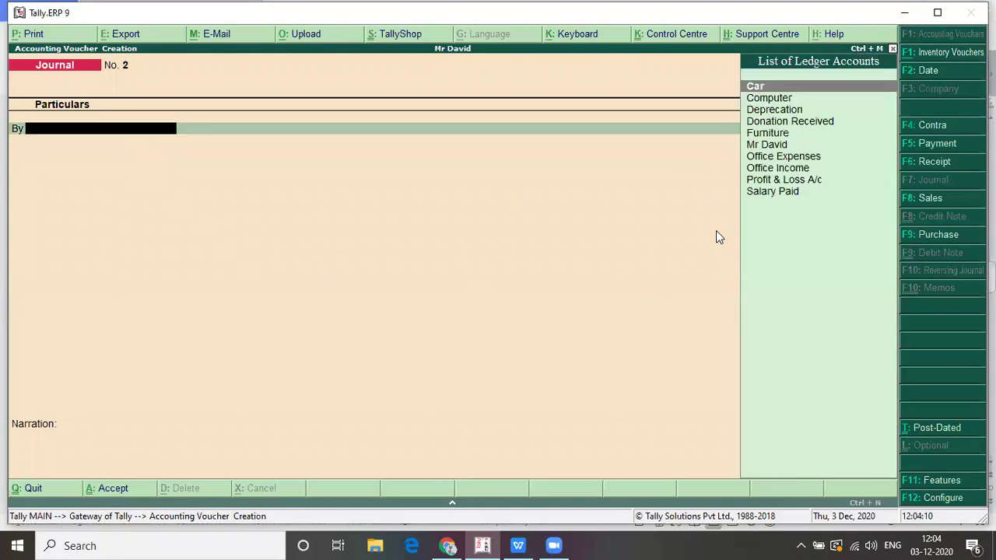
# Look up the computer depreciation in the problem document and debit the Deprecation ledger with 1,000 in the new journal voucher.
pyautogui.hotkey('alt', 'Tab')
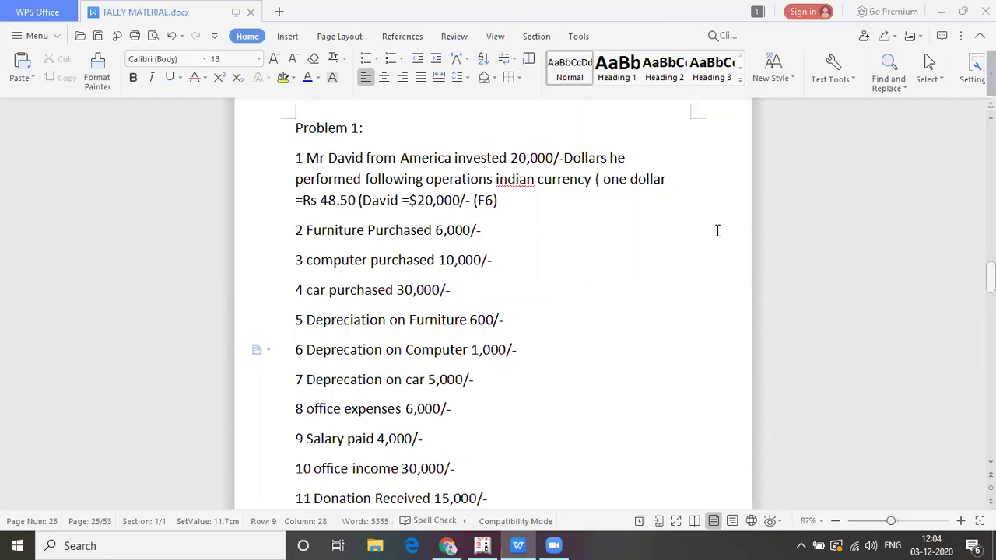
pyautogui.hotkey('alt', 'Tab')
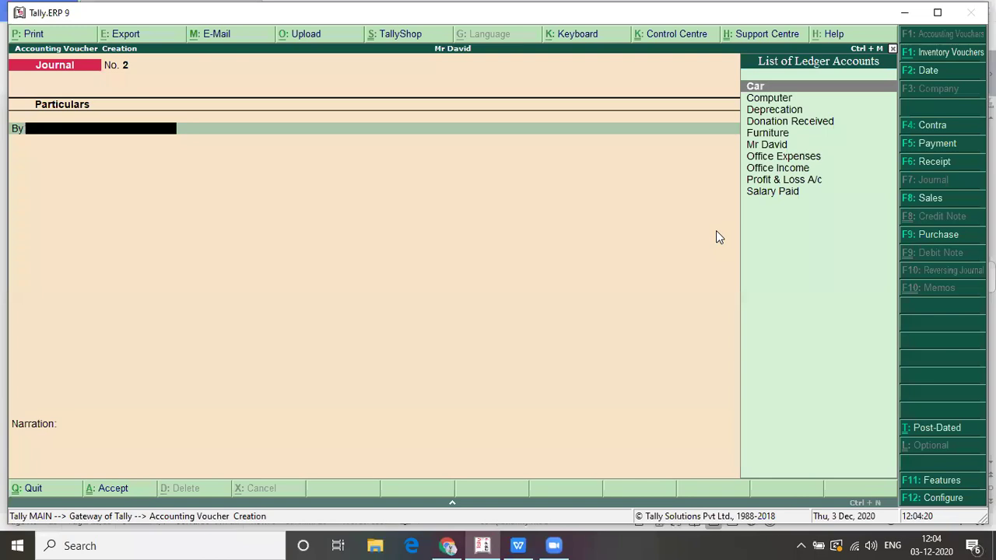
pyautogui.press('Down')
pyautogui.press('Down')
pyautogui.press('Return')
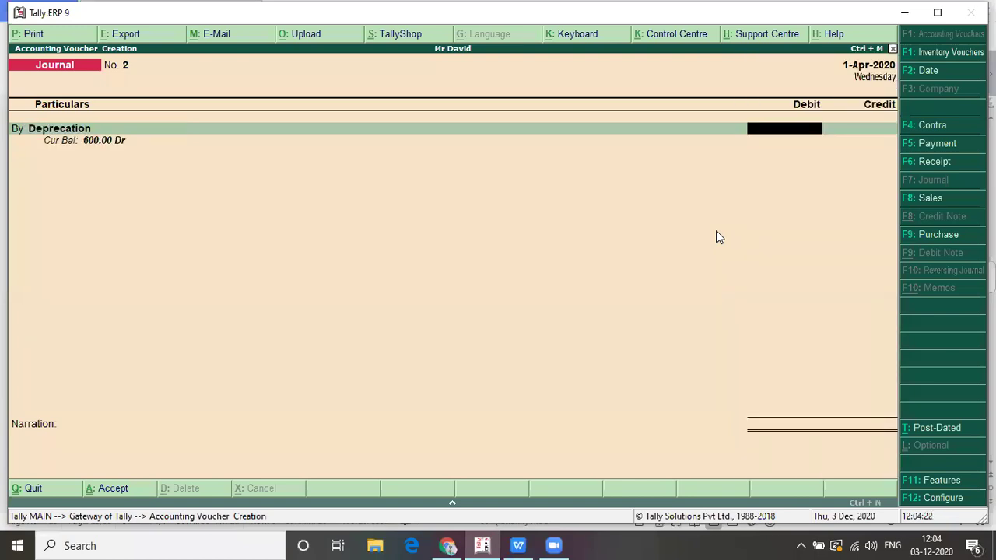
pyautogui.hotkey('alt', 'Tab')
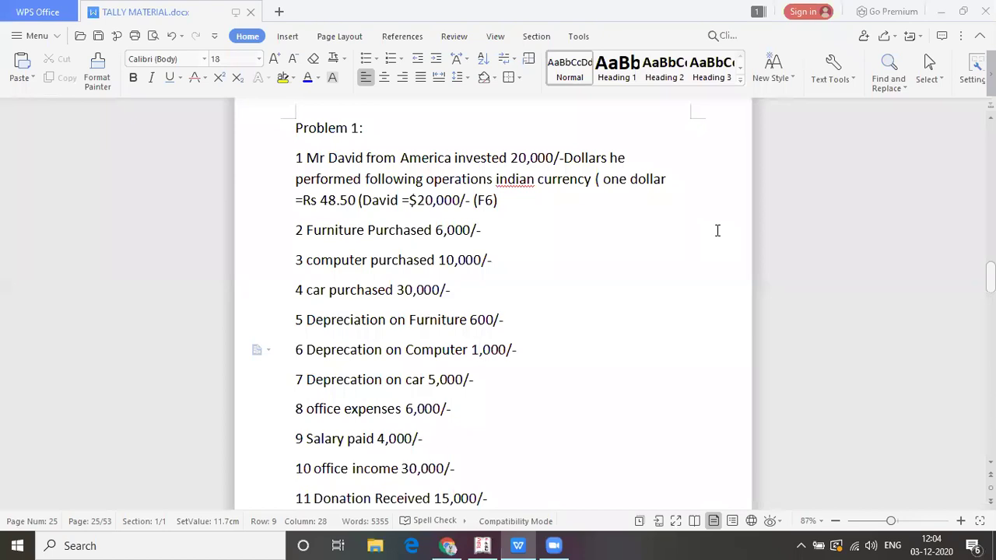
pyautogui.hotkey('alt', 'Tab')
pyautogui.write('1,00')
pyautogui.write('000')
pyautogui.press('Return')
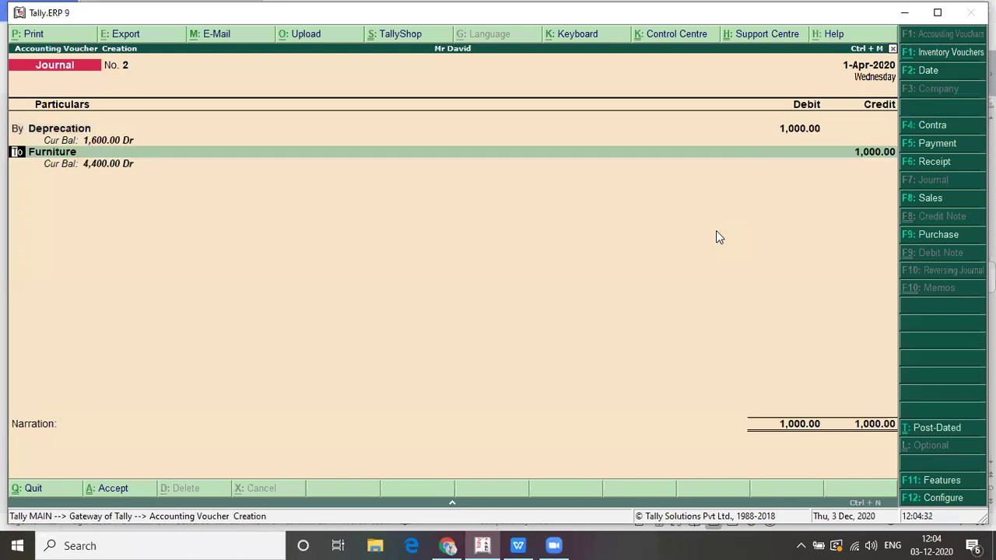
# Credit the Computer ledger with 1,000 in place of Furniture and save the journal voucher without a narration.
pyautogui.press('Return')
pyautogui.write('Com')
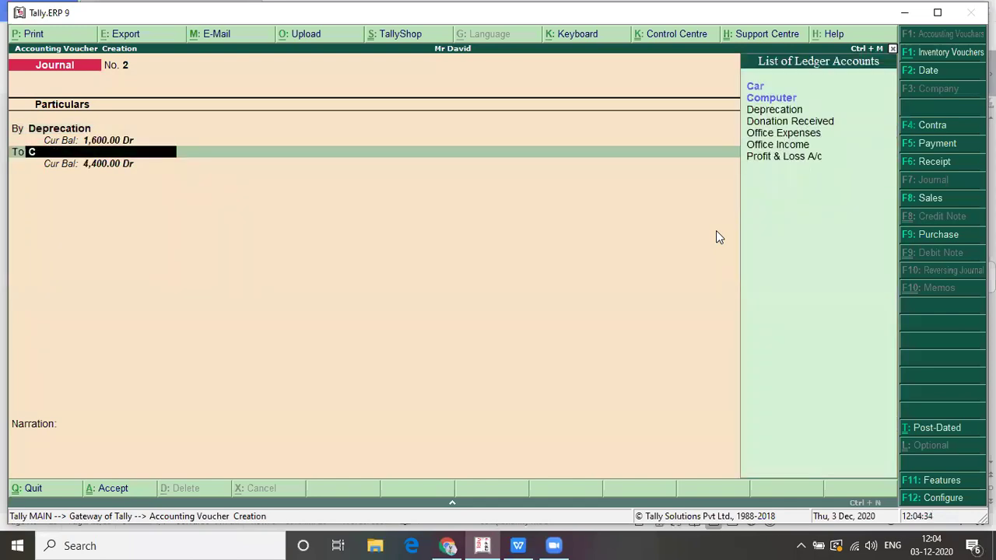
pyautogui.press('Return')
pyautogui.press('Return')
pyautogui.press('Return')
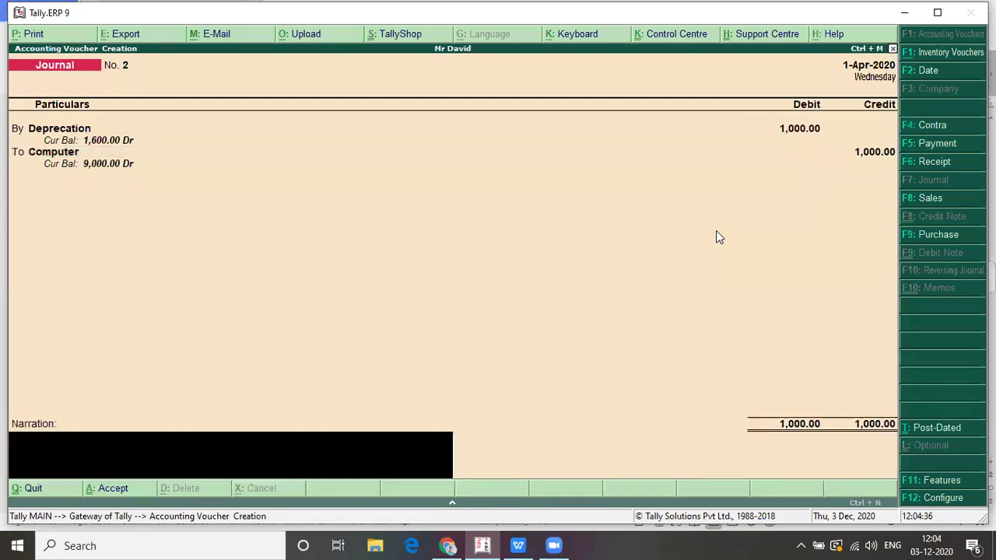
pyautogui.press('Return')
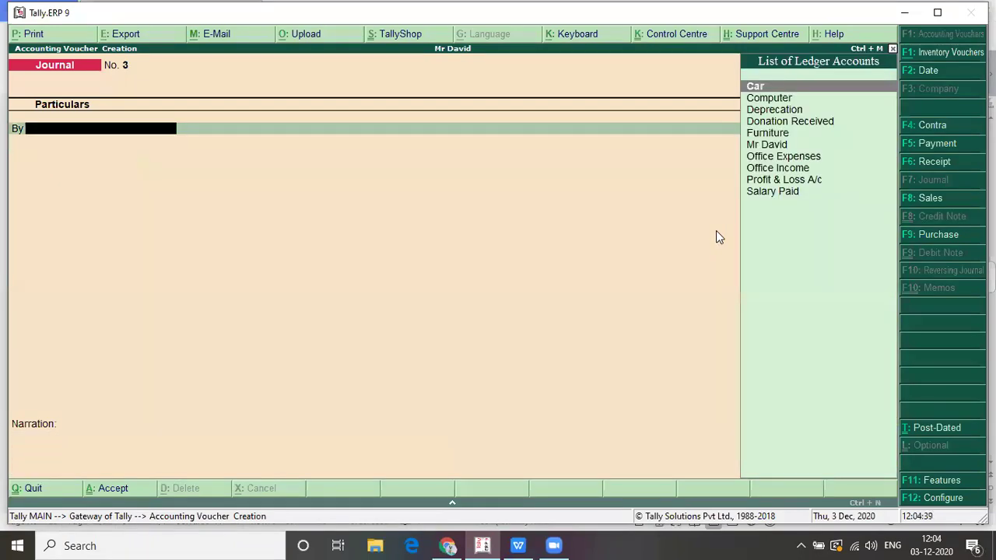
# Look up the car depreciation in the problem document and debit the Deprecation ledger with 5,000 in the new journal voucher.
pyautogui.hotkey('alt', 'Tab')
pyautogui.press('Down')
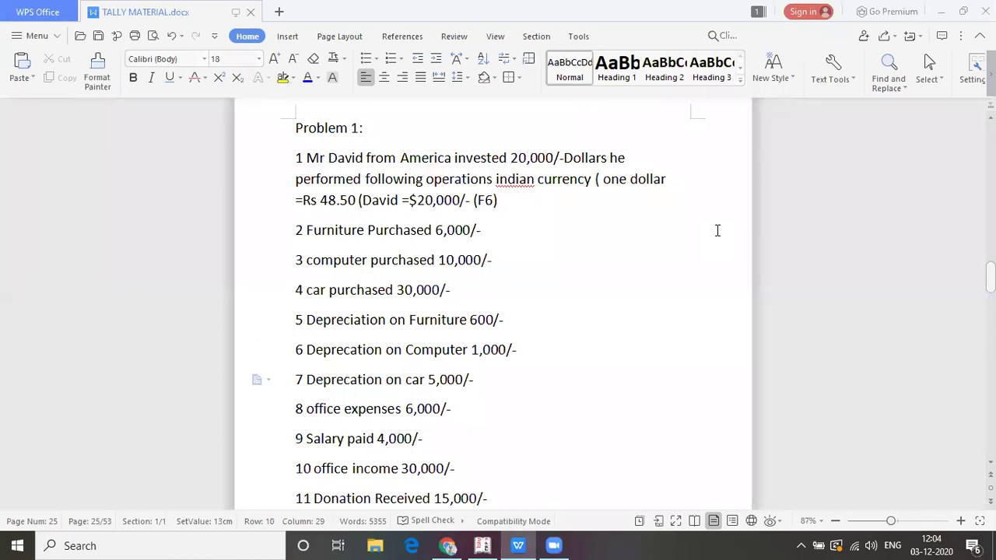
pyautogui.hotkey('alt', 'Tab')
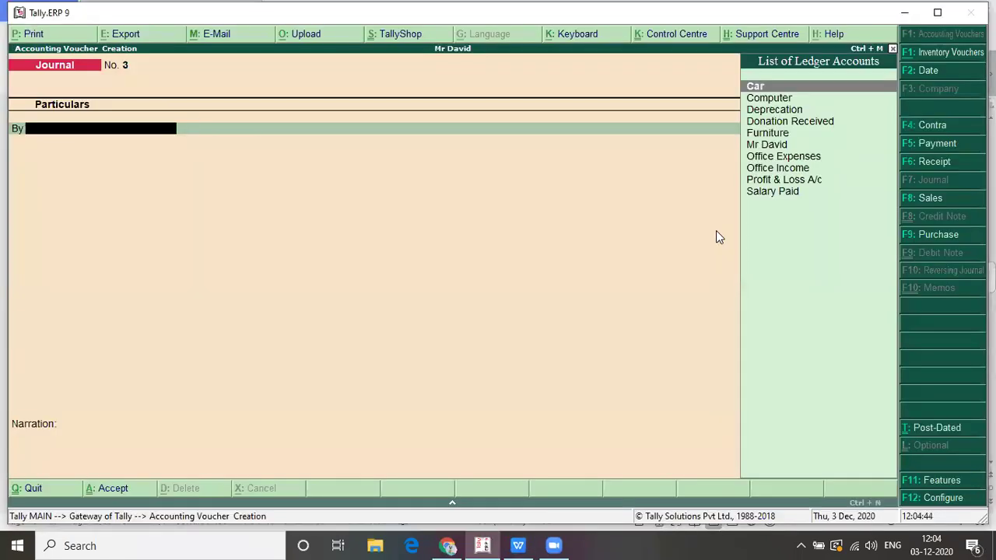
pyautogui.write('De')
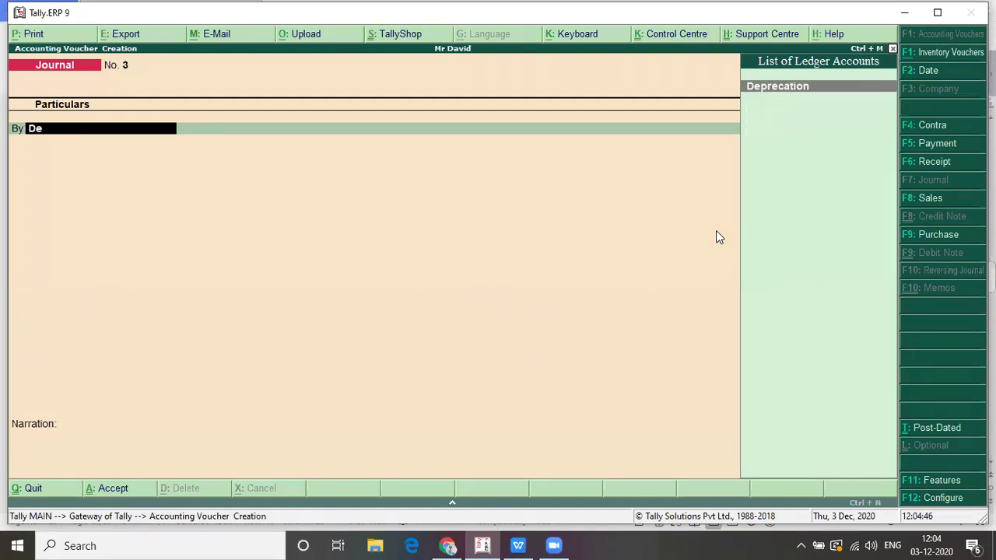
pyautogui.press('Return')
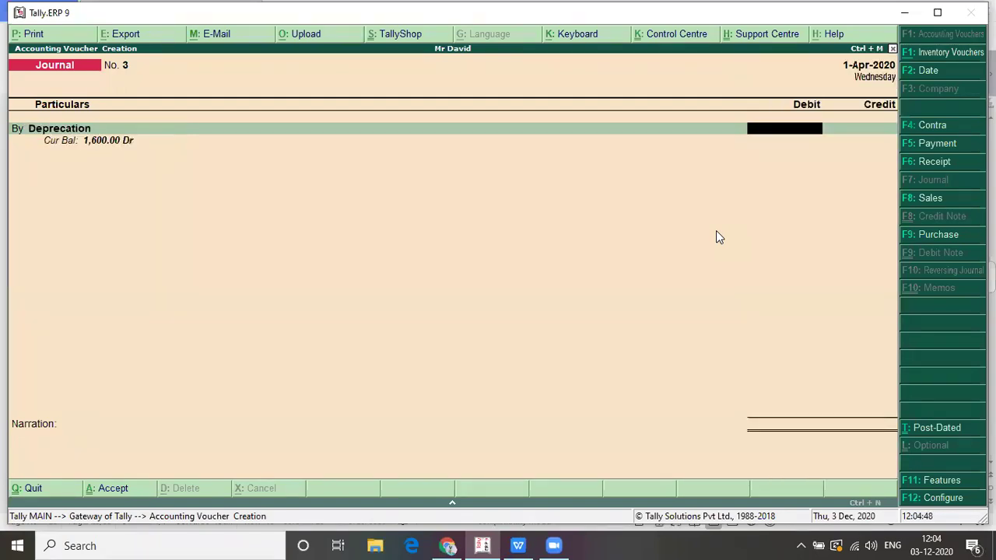
pyautogui.hotkey('alt', 'Tab')
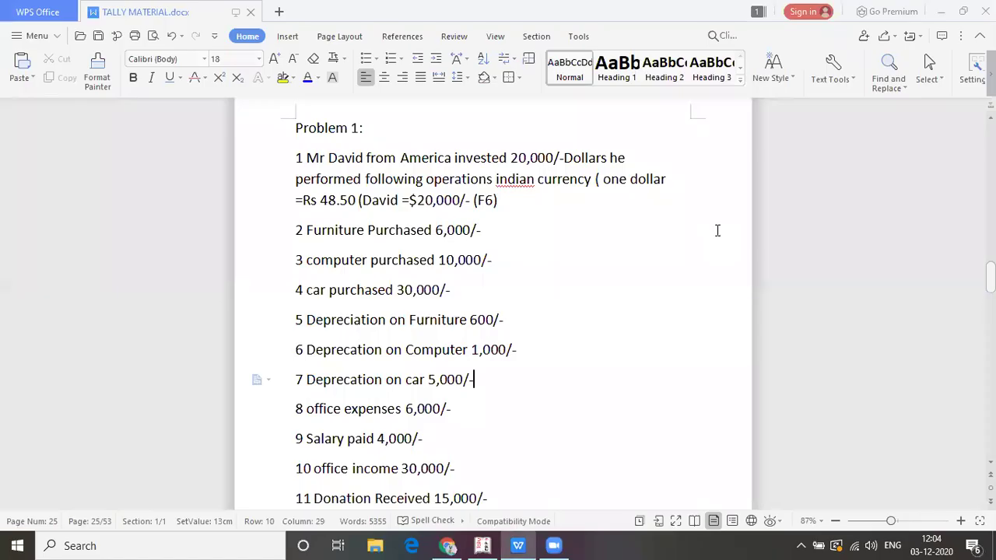
pyautogui.hotkey('alt', 'Tab')
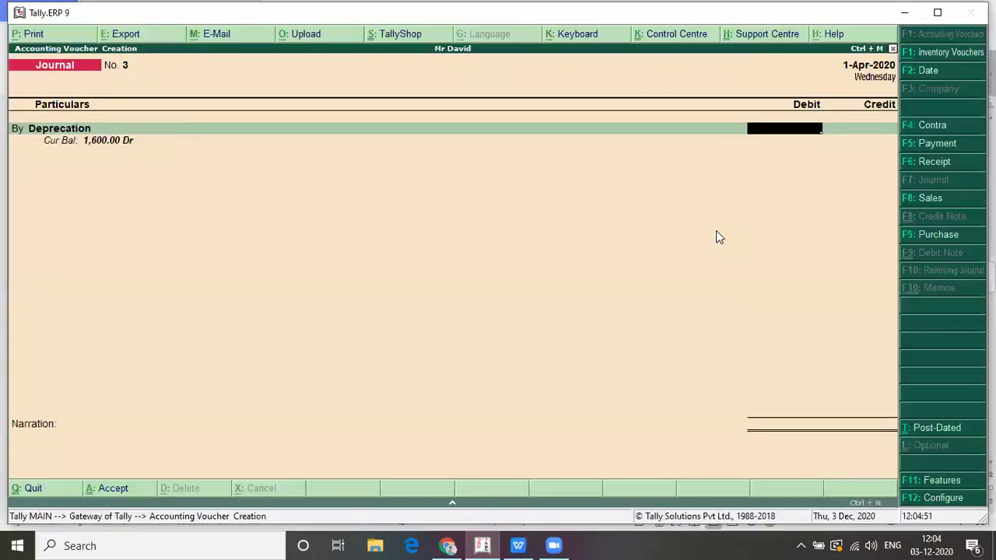
pyautogui.write('5000')
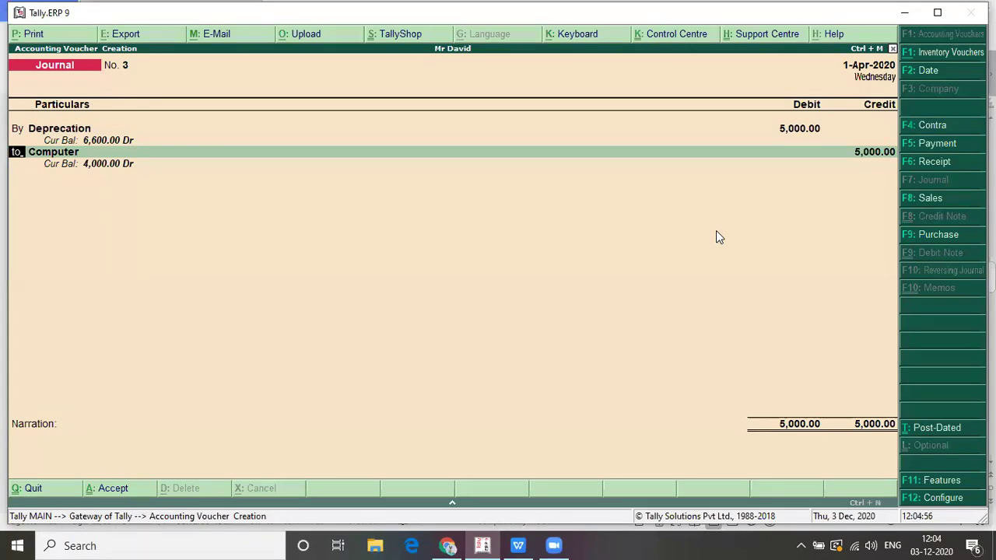
# Credit the Car ledger with 5,000 in place of Computer and save the journal voucher without a narration.
pyautogui.press('Return')
pyautogui.write('car')
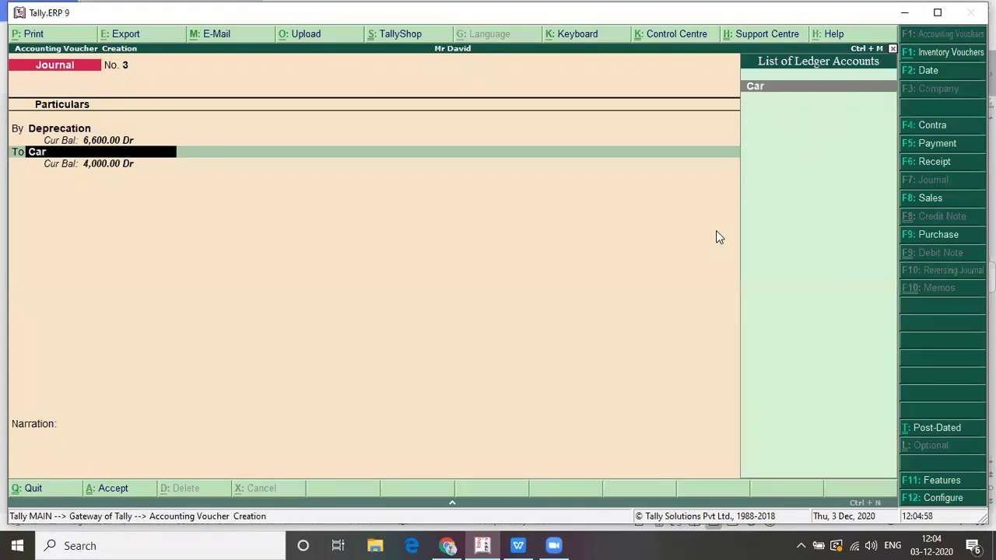
pyautogui.press('Return')
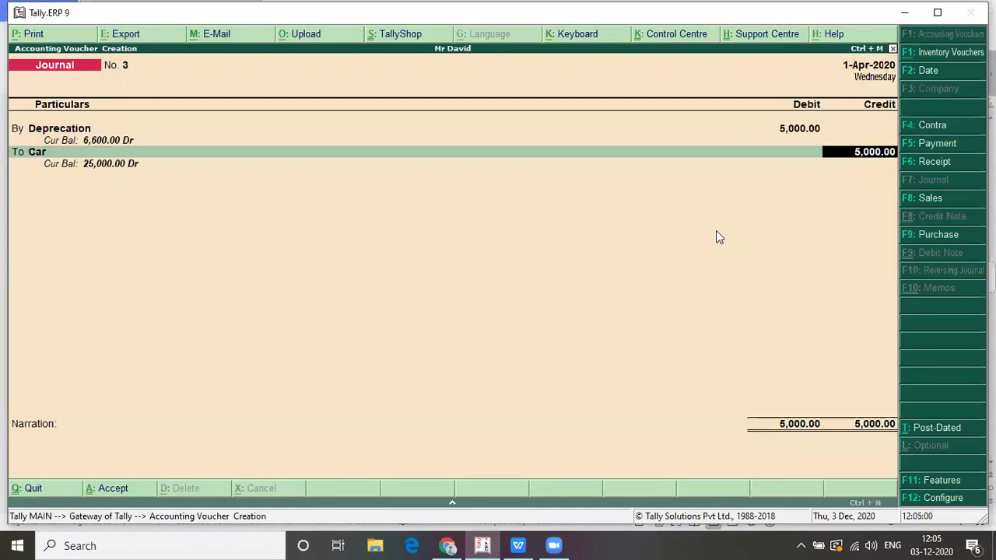
pyautogui.press('Return')
pyautogui.press('Return')
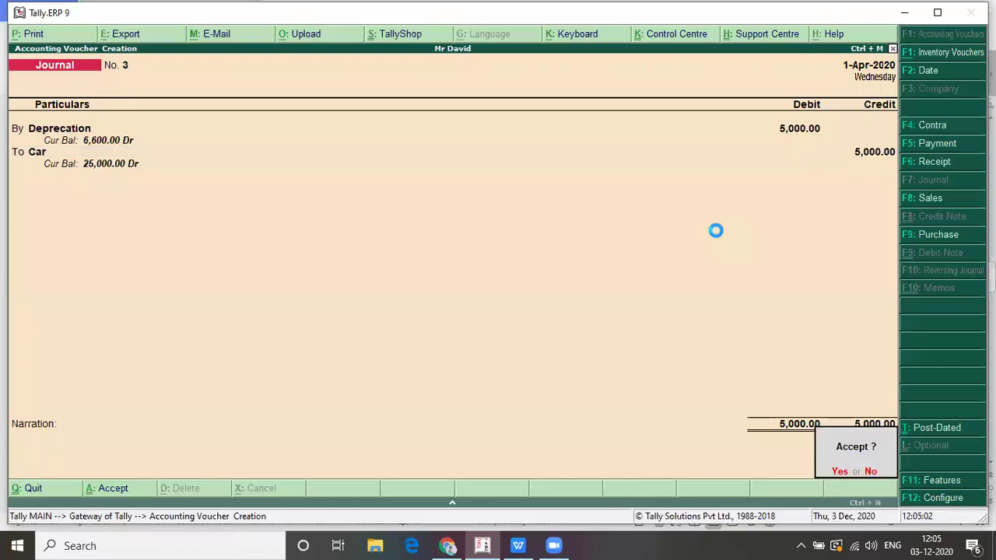
pyautogui.press('Return')
# Find the office expenses item in the problem document and start a payment voucher from Cash for the Office Expenses ledger.
pyautogui.hotkey('alt', 'Tab')
pyautogui.press('Down')
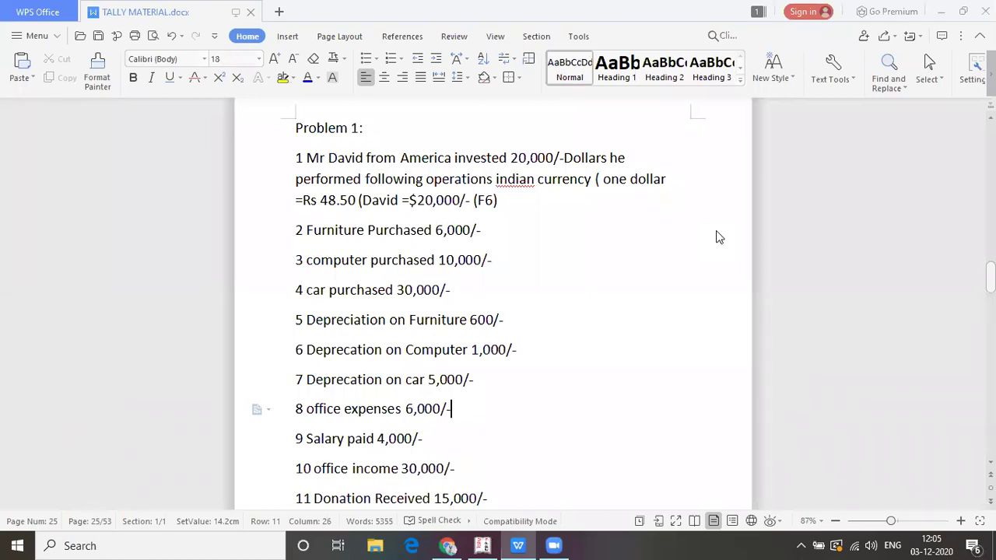
pyautogui.hotkey('alt', 'Tab')
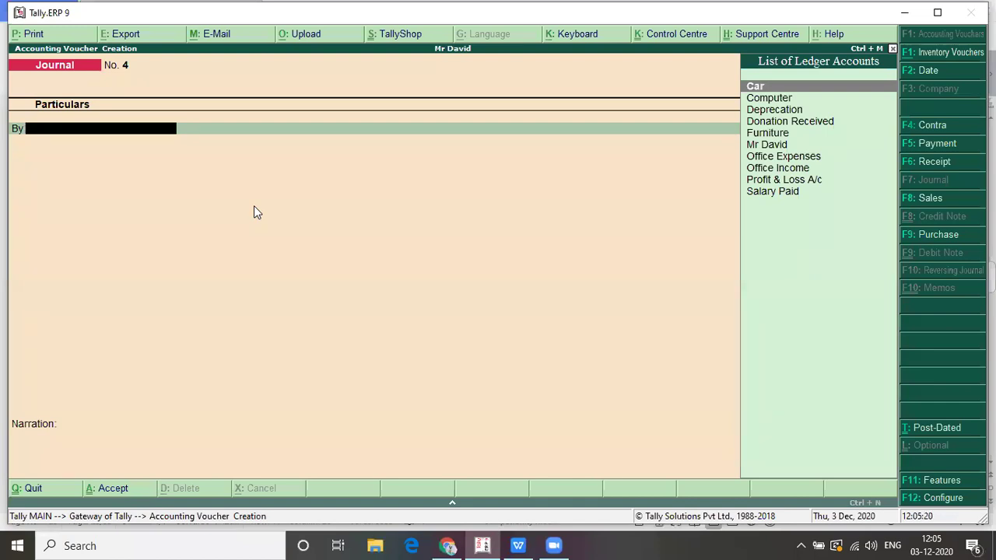
pyautogui.press('F5')
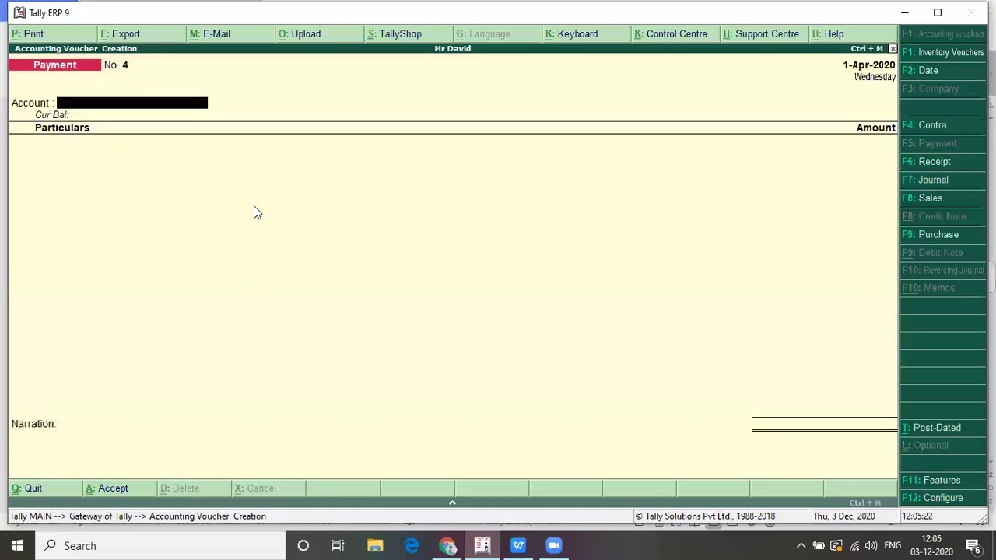
pyautogui.write('C')
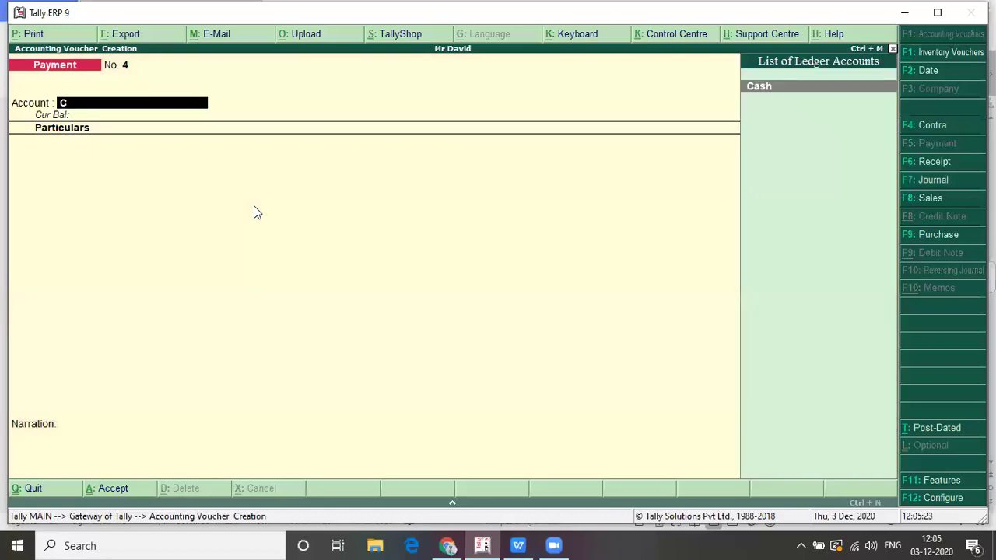
pyautogui.press('Return')
pyautogui.write('Off')
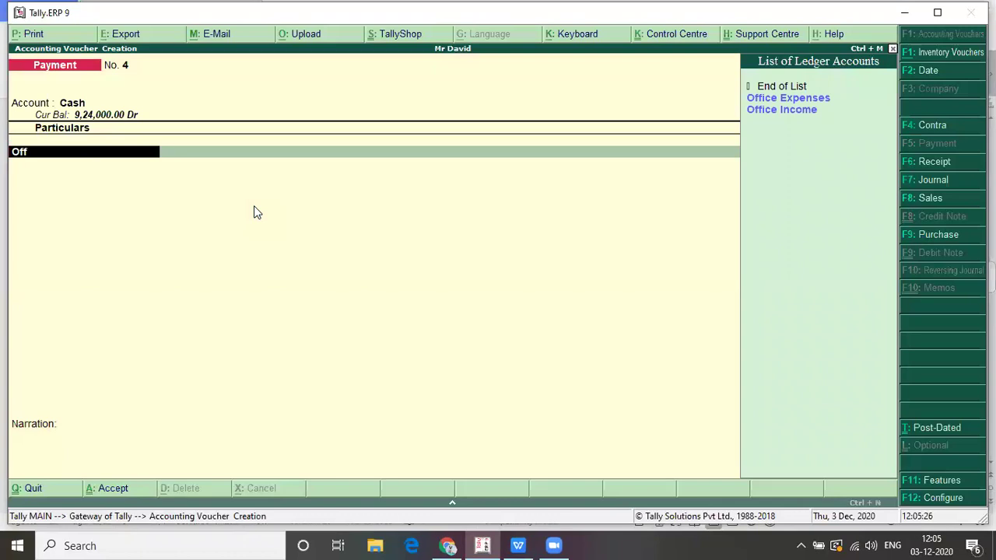
pyautogui.press('Return')
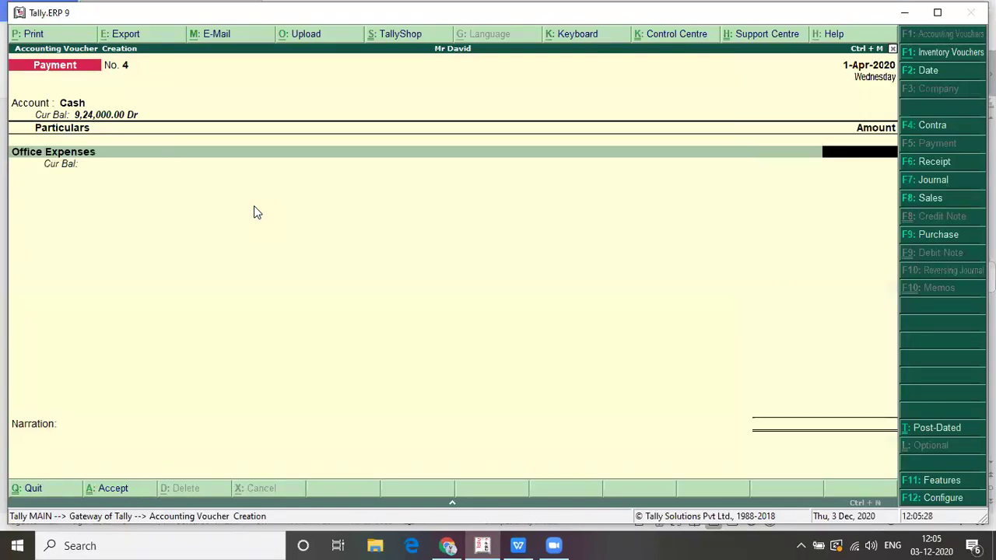
# Check the office expenses amount in the problem document, enter 6,000 for Office Expenses and save the payment voucher.
pyautogui.hotkey('alt', 'Tab')
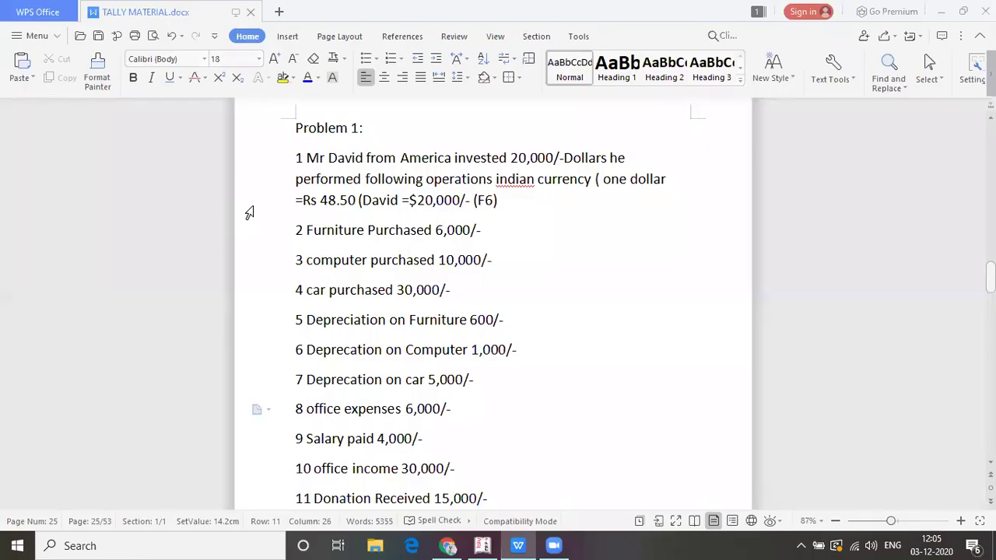
pyautogui.hotkey('alt', 'Tab')
pyautogui.write('6,000')
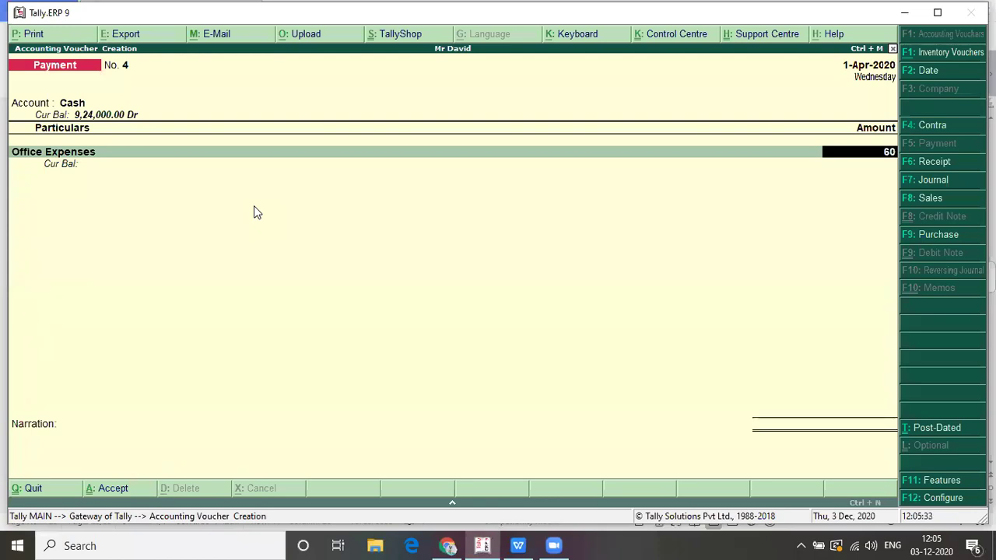
pyautogui.press('Return')
pyautogui.press('Return')
pyautogui.press('Return')
pyautogui.press('Return')
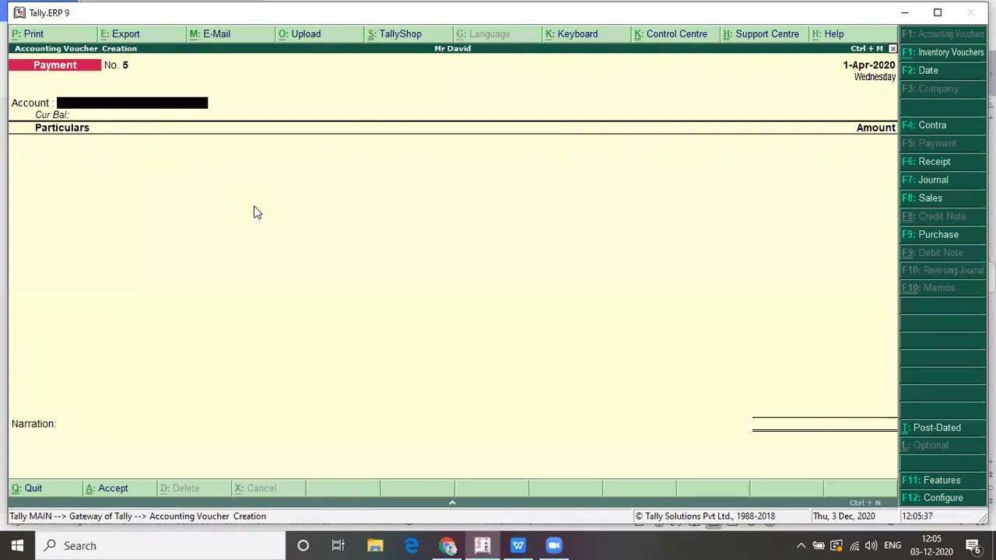
# Find the salary item in the problem document and start a payment voucher from Cash for the Salary Paid ledger.
pyautogui.hotkey('alt', 'Tab')
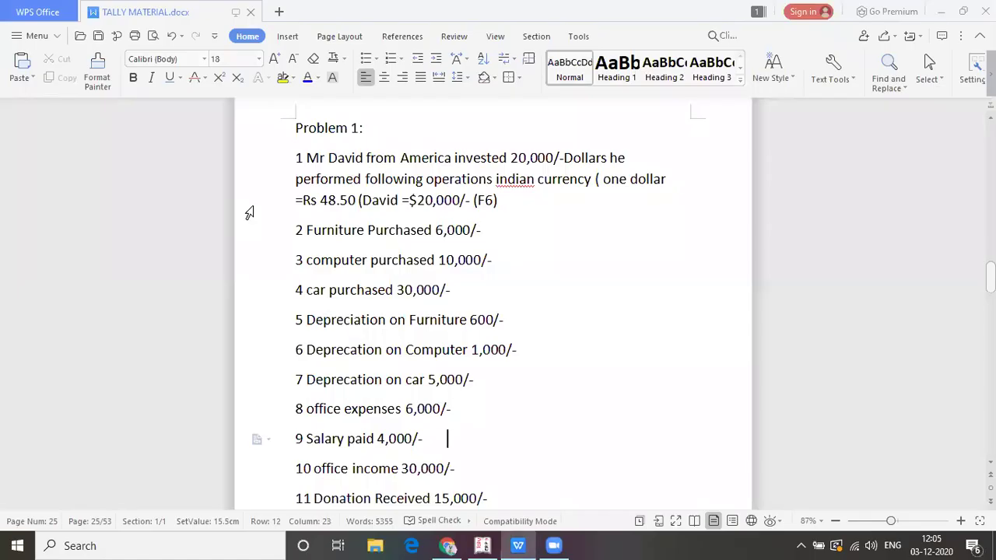
pyautogui.hotkey('alt', 'Tab')
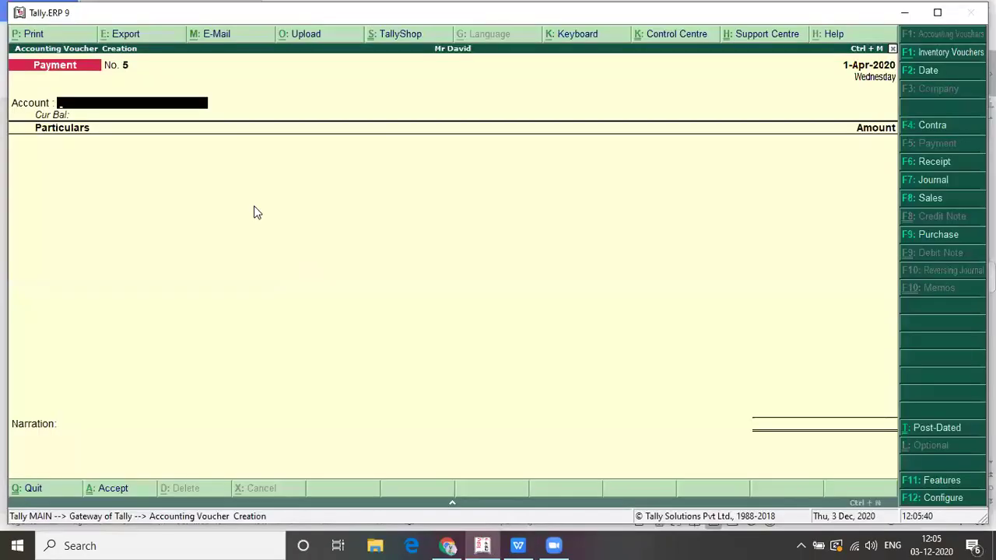
pyautogui.write('Cas')
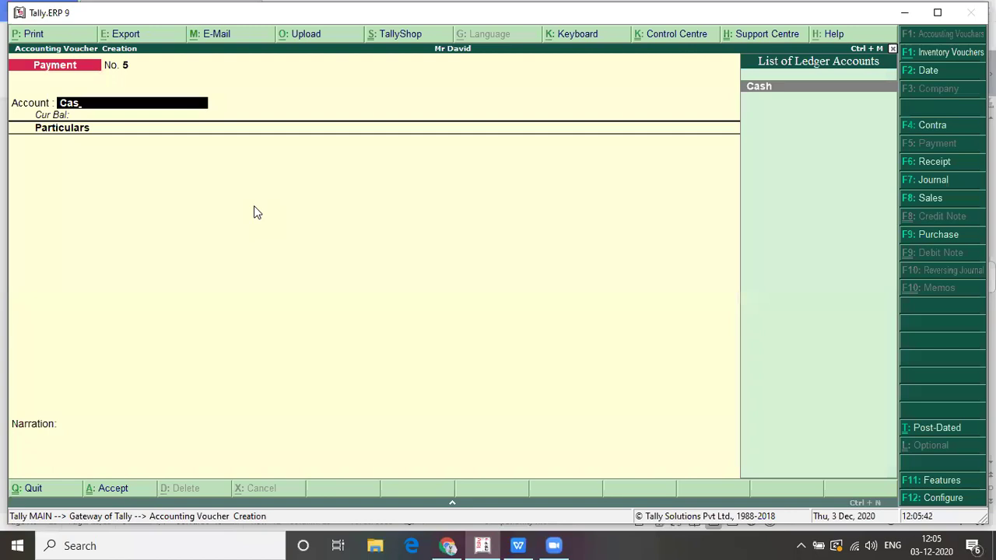
pyautogui.press('Return')
pyautogui.write('Sa')
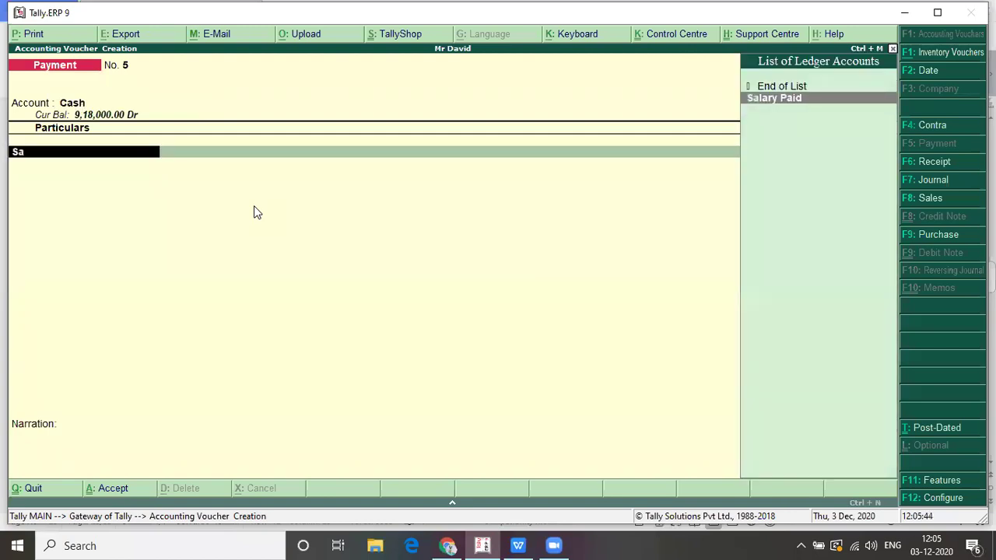
pyautogui.press('Return')
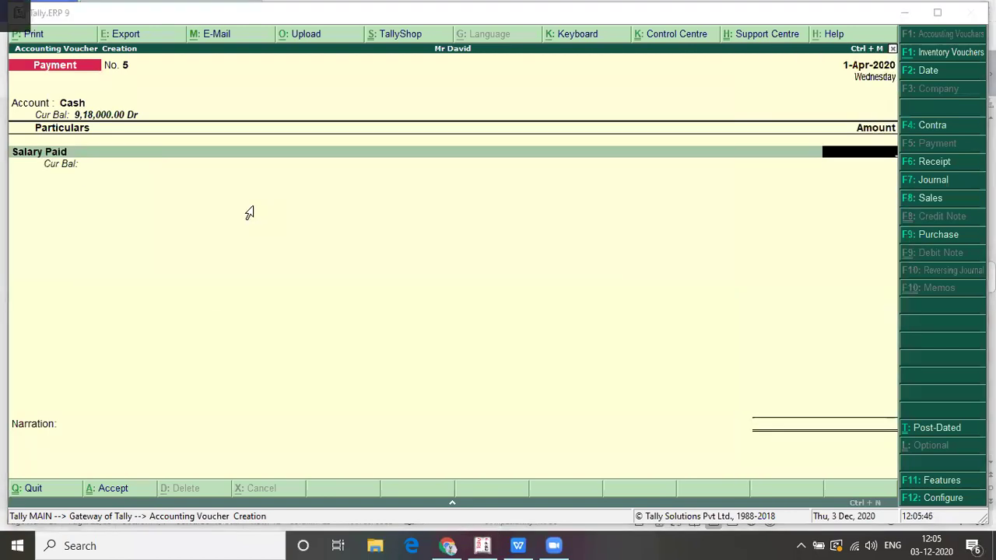
# Check the salary amount in the problem document, enter 4,000 for Salary Paid and save the payment voucher.
pyautogui.hotkey('alt', 'Tab')
pyautogui.hotkey('alt', 'Tab')
pyautogui.write('40000')
pyautogui.press('BackSpace')
pyautogui.press('Return')
pyautogui.press('Return')
pyautogui.press('Return')
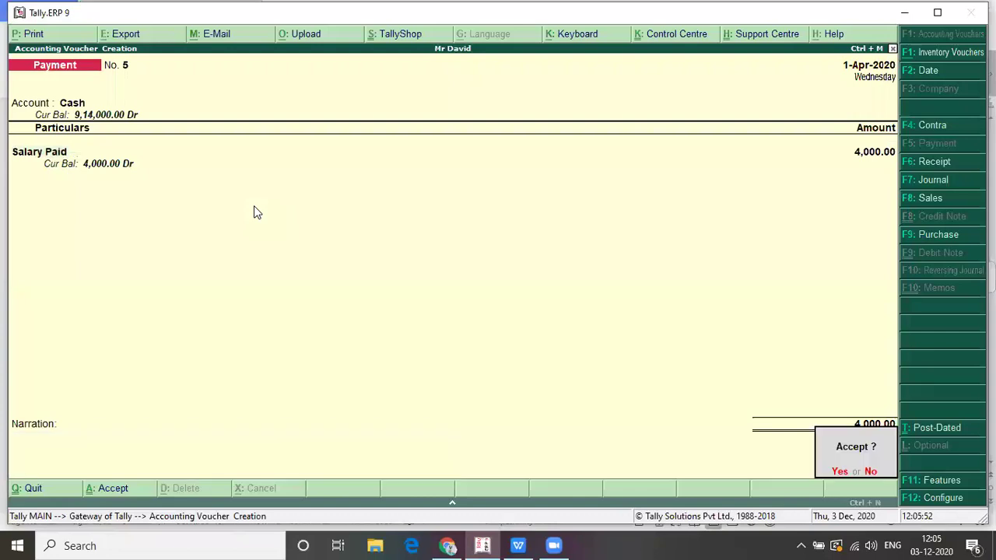
pyautogui.press('Return')
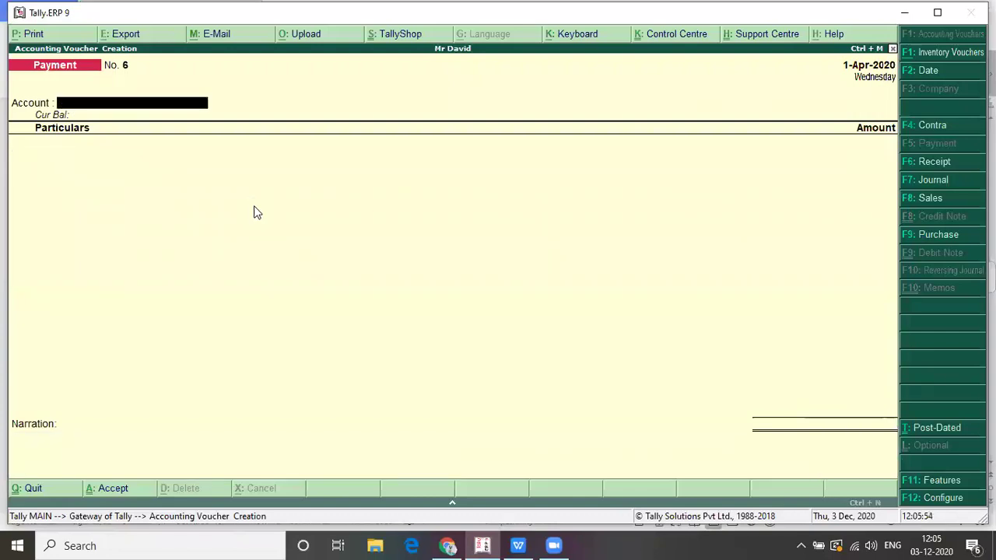
# Find the office income item in the problem document and start a receipt voucher into Cash for the Office Income ledger.
pyautogui.hotkey('alt', 'Tab')
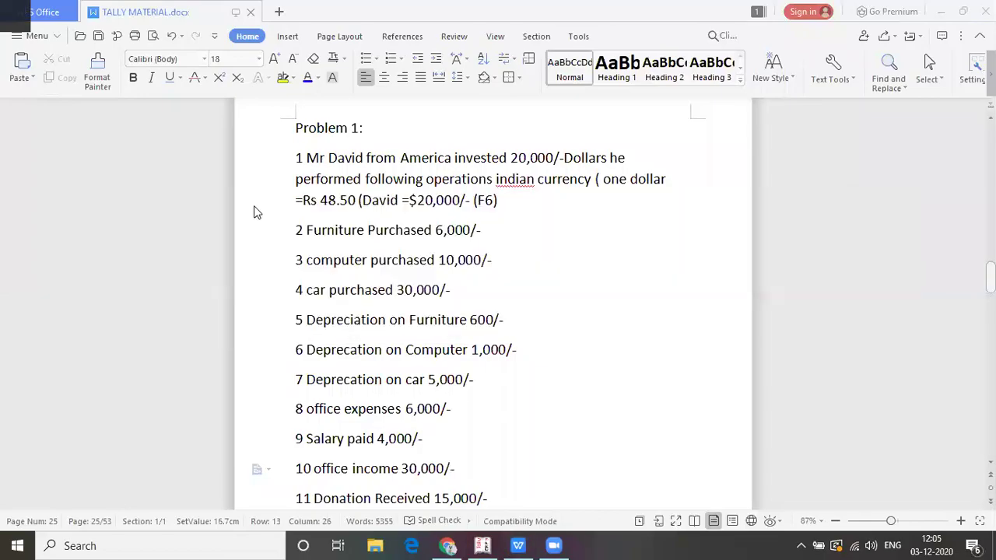
pyautogui.hotkey('alt', 'Tab')
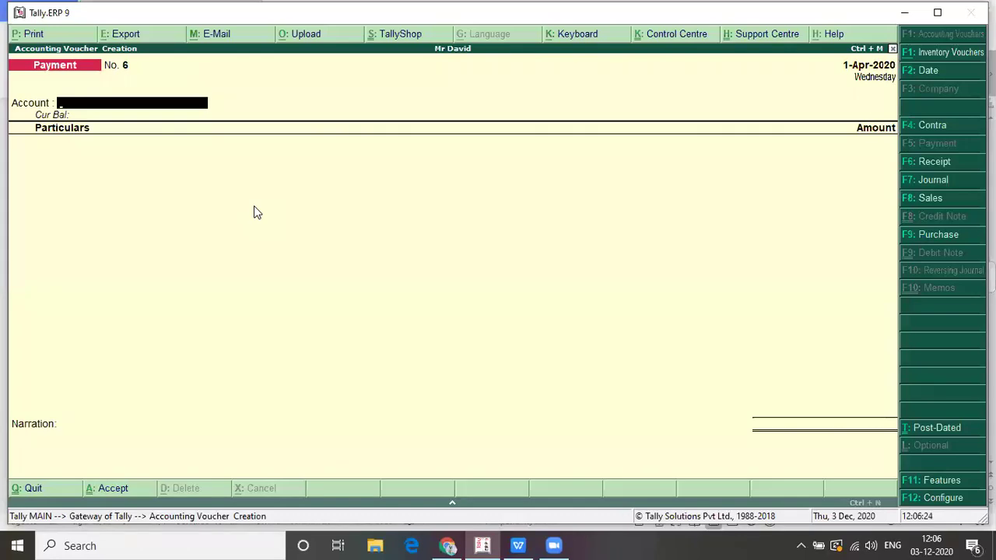
pyautogui.press('F6')
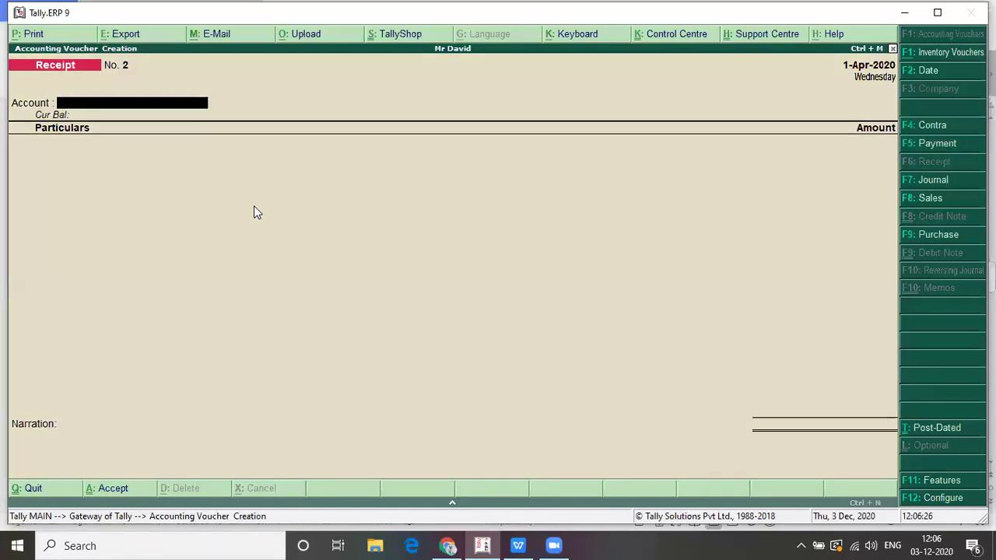
pyautogui.write('Cas')
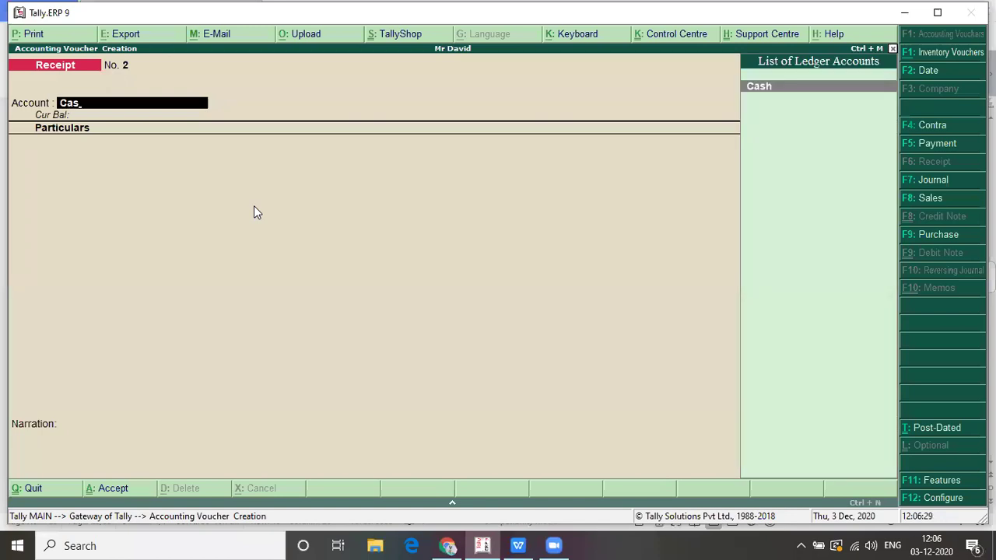
pyautogui.press('Return')
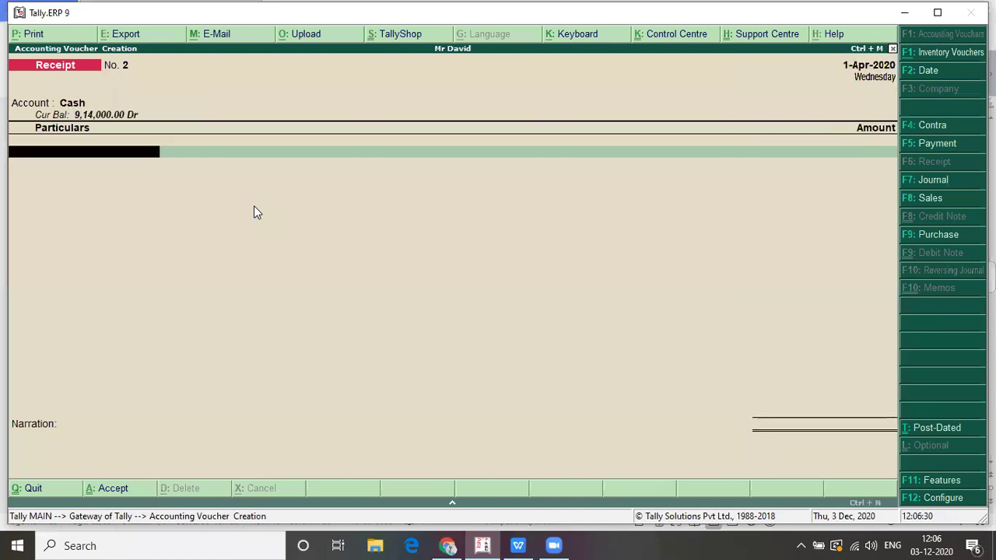
pyautogui.write('Off')
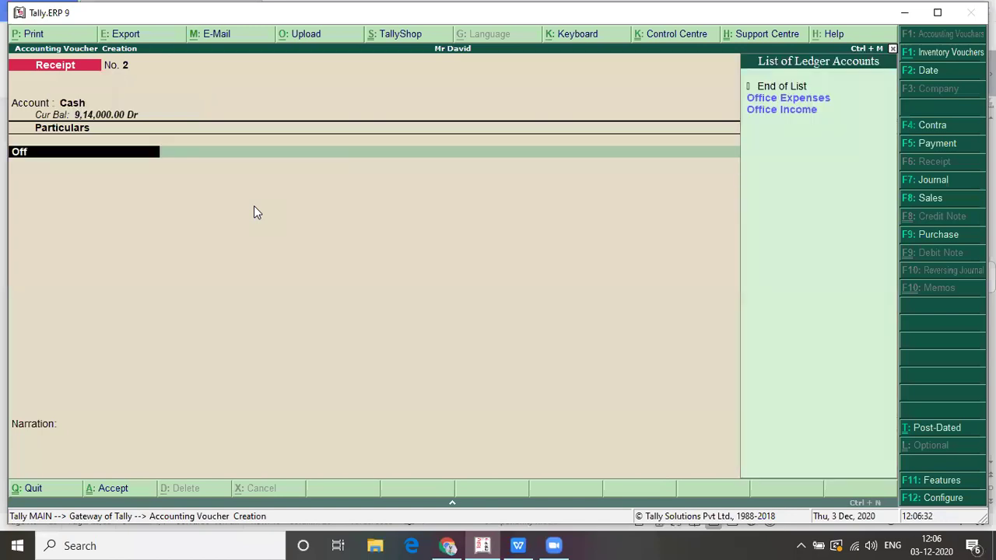
pyautogui.press('Down')
pyautogui.press('Return')
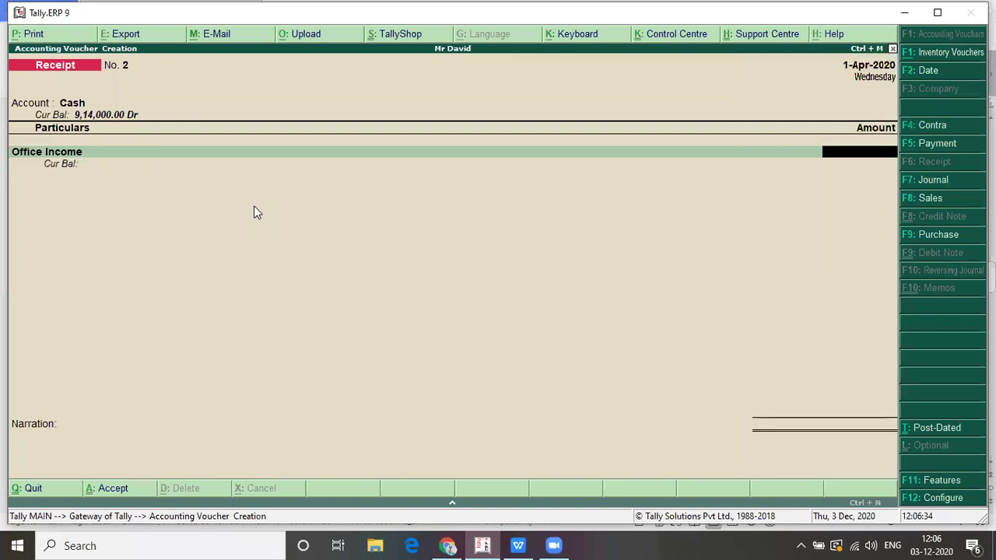
# Check the office income amount in the problem document, enter 30,000 for Office Income and save the receipt voucher.
pyautogui.hotkey('alt', 'Tab')
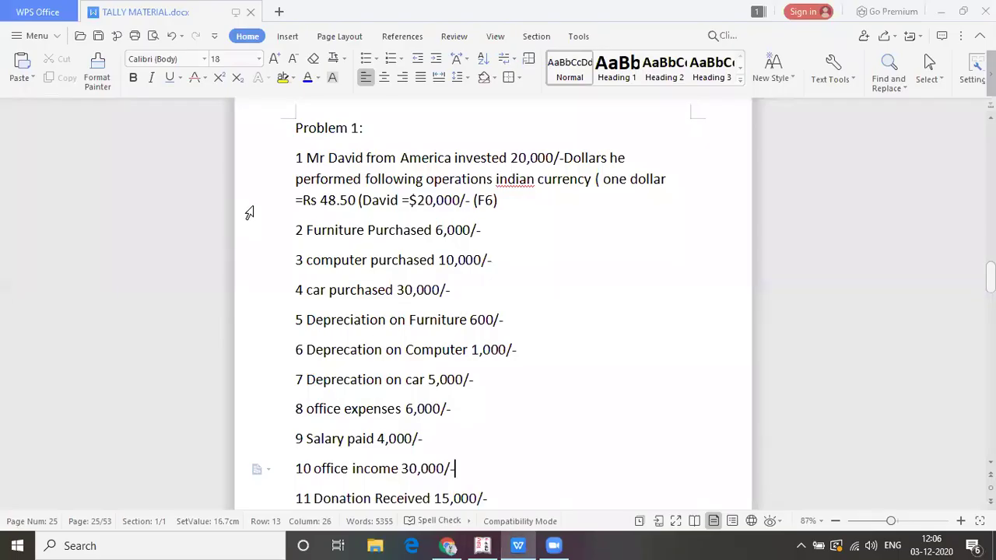
pyautogui.hotkey('alt', 'Tab')
pyautogui.write('30000')
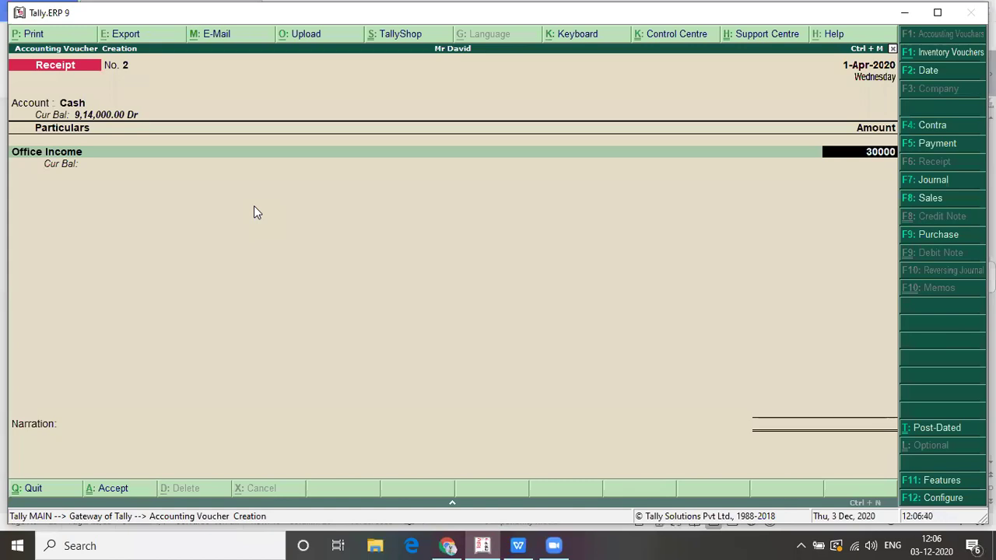
pyautogui.press('Return')
pyautogui.press('Return')
pyautogui.press('Return')
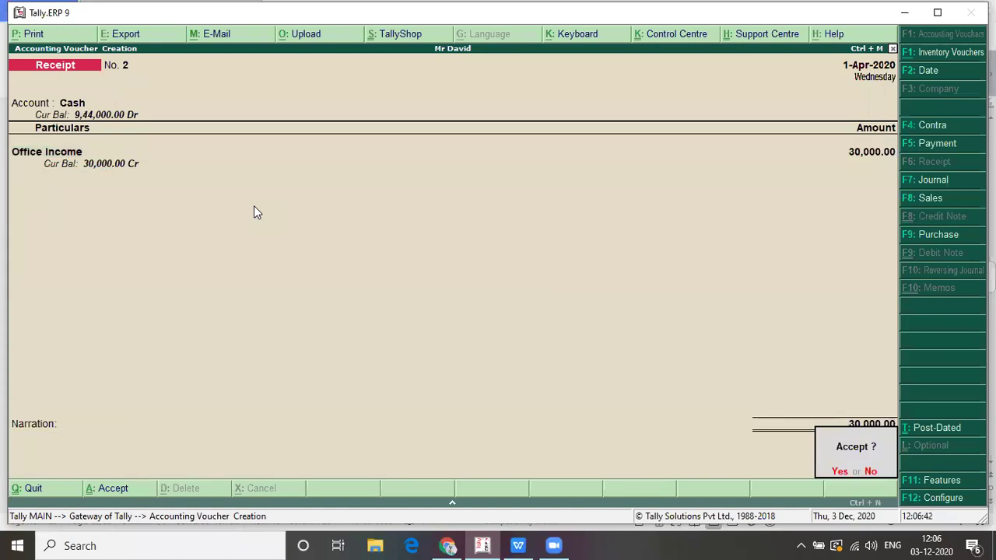
pyautogui.press('Return')
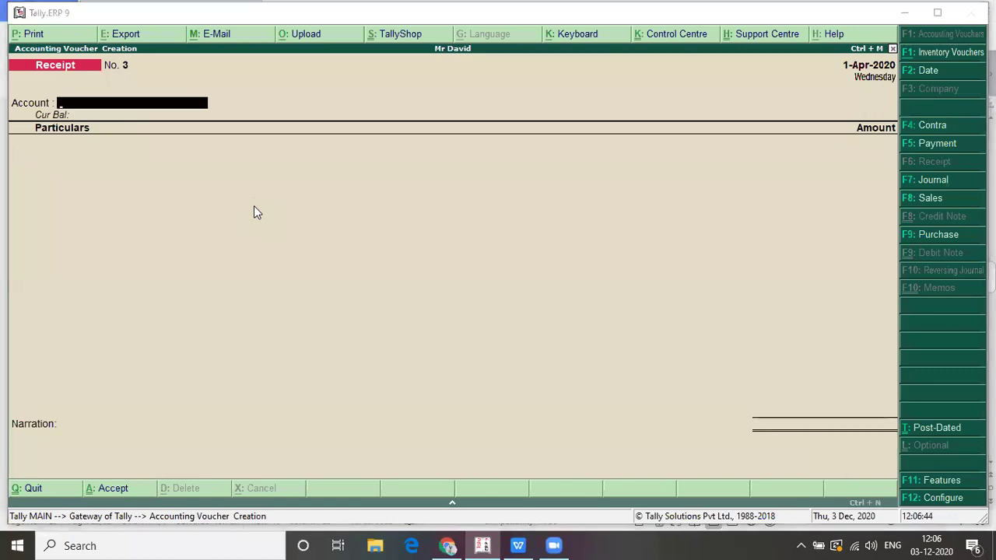
# Find the donation item in the problem document and start a receipt voucher into Cash for the Donation Received ledger.
pyautogui.hotkey('alt', 'Tab')
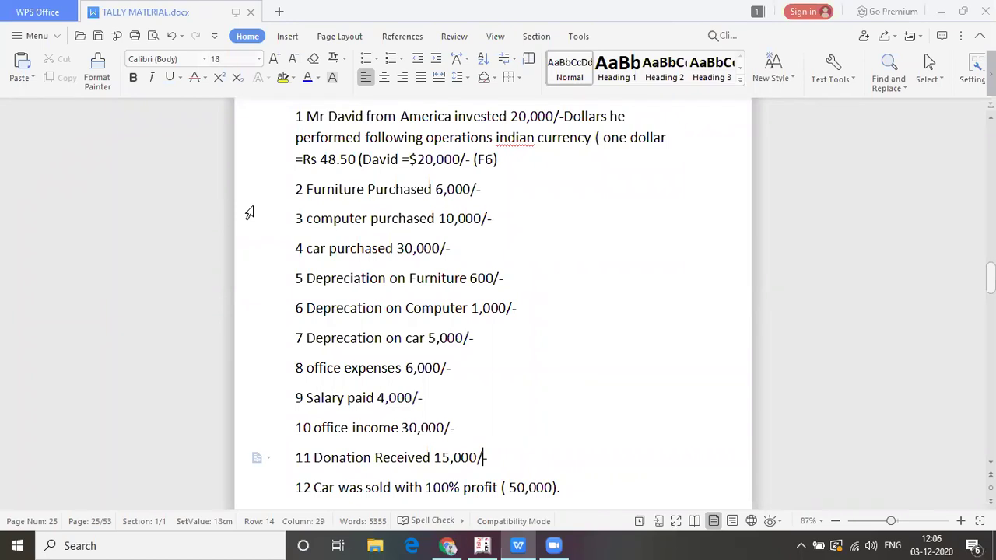
pyautogui.hotkey('alt', 'Tab')
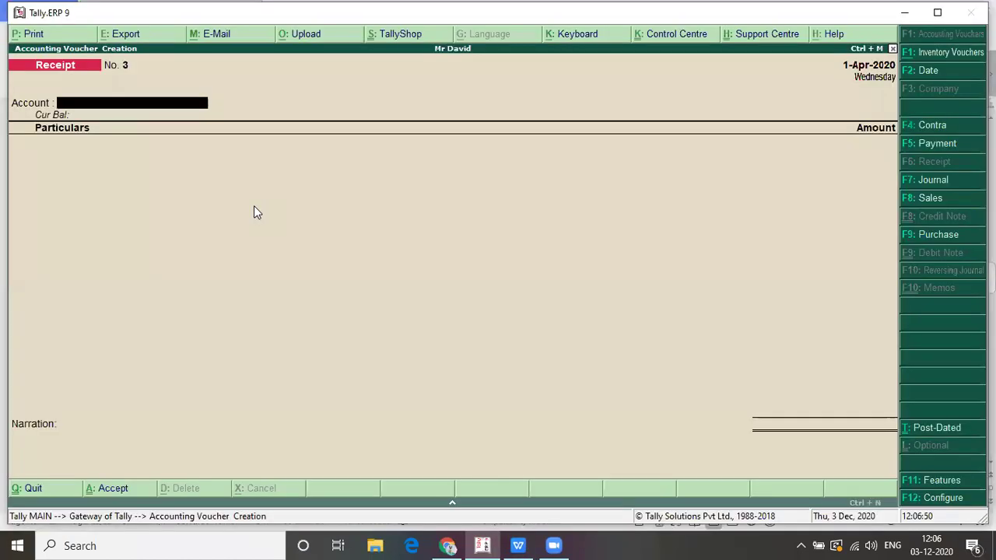
pyautogui.write('Cas')
pyautogui.press('Return')
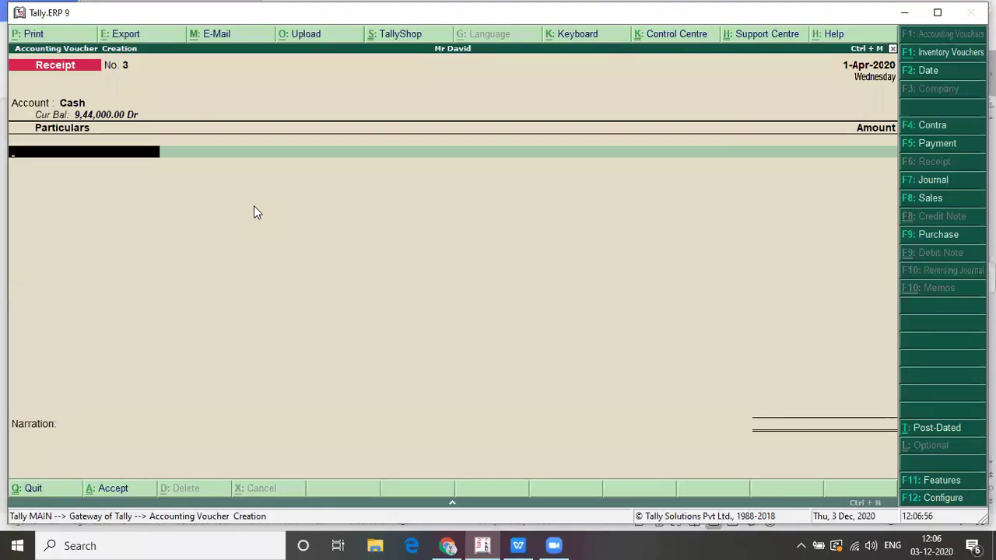
pyautogui.write('D')
pyautogui.press('Down')
pyautogui.press('Down')
pyautogui.press('Return')
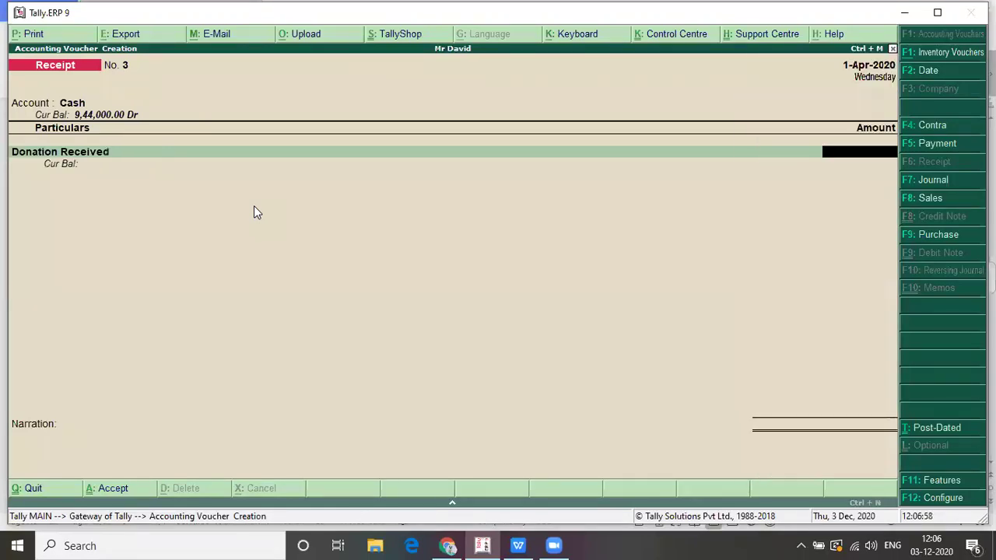
# Check the donation amount in the problem document, enter 15,000 for Donation Received and save the receipt voucher.
pyautogui.hotkey('alt', 'Tab')
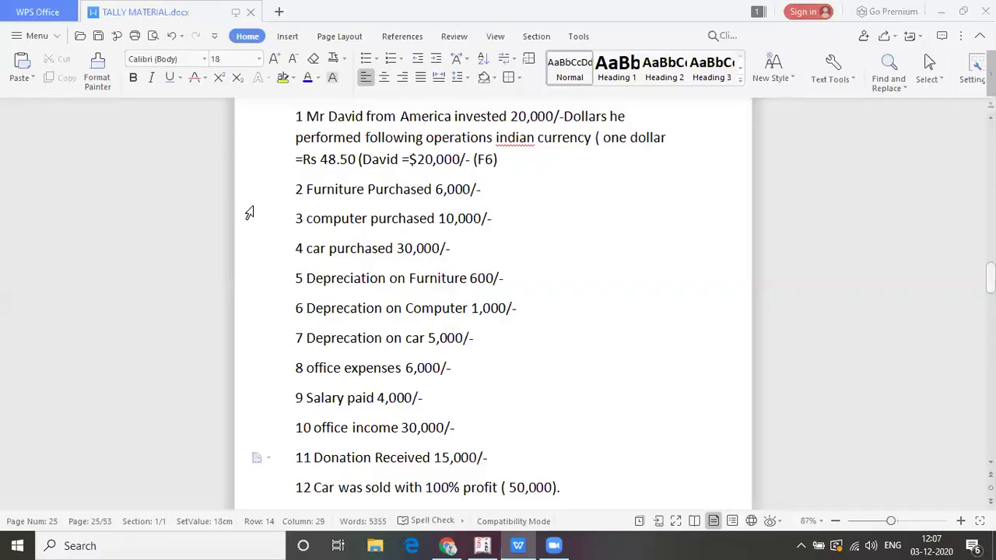
pyautogui.hotkey('alt', 'Tab')
pyautogui.write('1500')
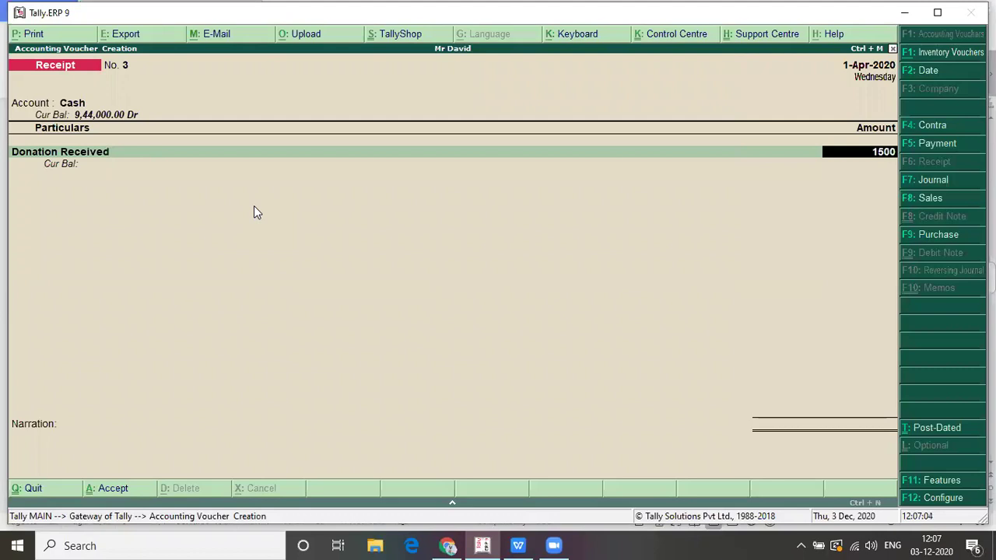
pyautogui.press('Return')
pyautogui.press('Return')
pyautogui.press('Return')
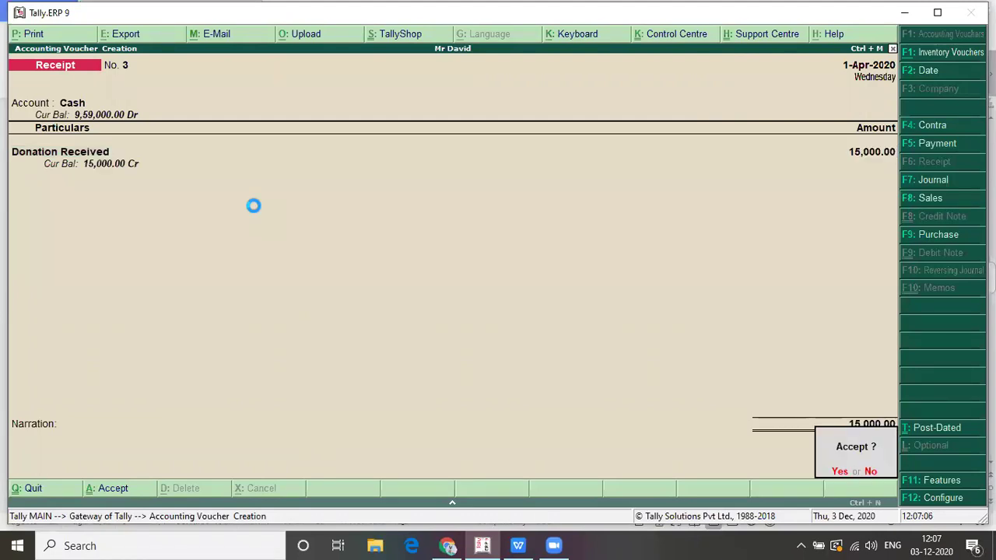
pyautogui.press('Return')
# Read through the car sale item, including its profit percentage and amount, in the problem document.
pyautogui.hotkey('alt', 'Tab')
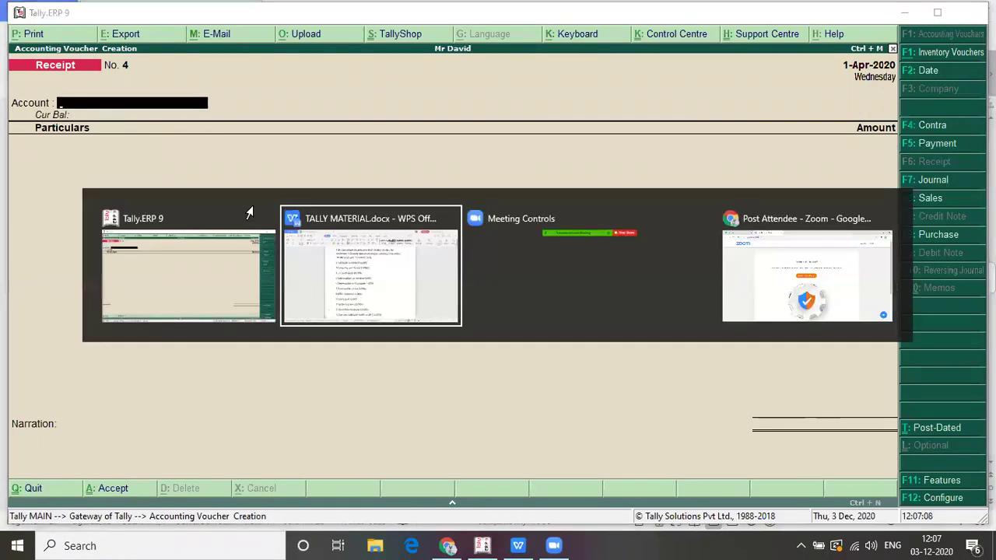
pyautogui.scroll(-1, 248, 212)
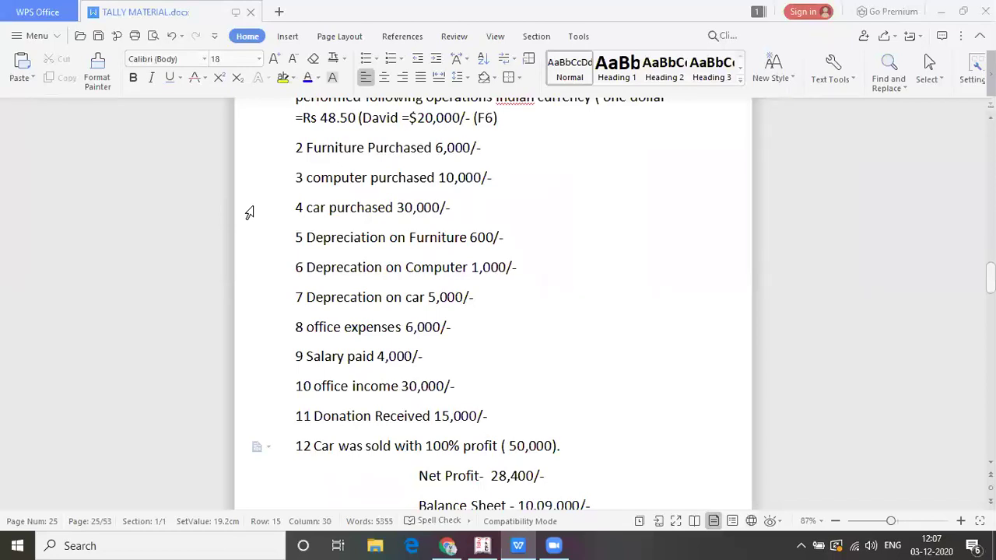
pyautogui.press('Right')
pyautogui.press('Right')
pyautogui.press('Right')
pyautogui.press('Right')
pyautogui.press('Right')
pyautogui.press('Right')
pyautogui.press('Right')
pyautogui.press('Right')
pyautogui.press('Right')
pyautogui.press('Right')
pyautogui.press('Right')
pyautogui.press('Right')
pyautogui.press('Right')
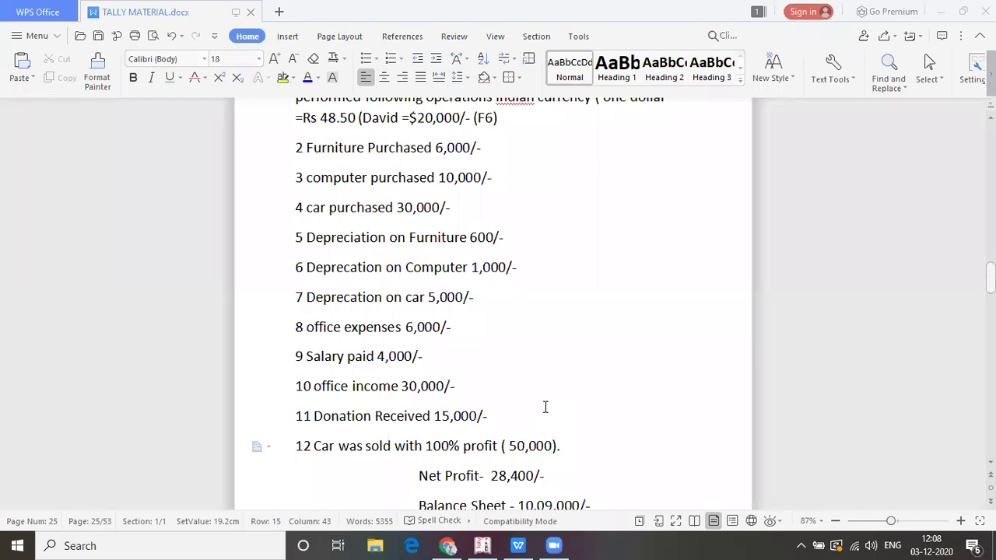
# Record a receipt voucher in Tally.ERP 9 into Cash for the Car ledger with an amount of 50,000 and save it.
pyautogui.hotkey('alt', 'Tab')
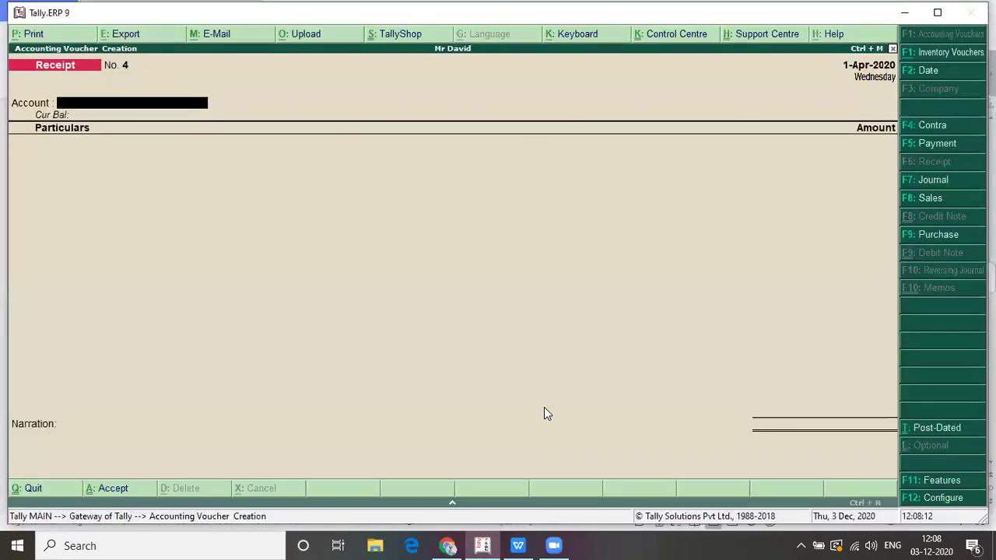
pyautogui.write('Cash')
pyautogui.press('Return')
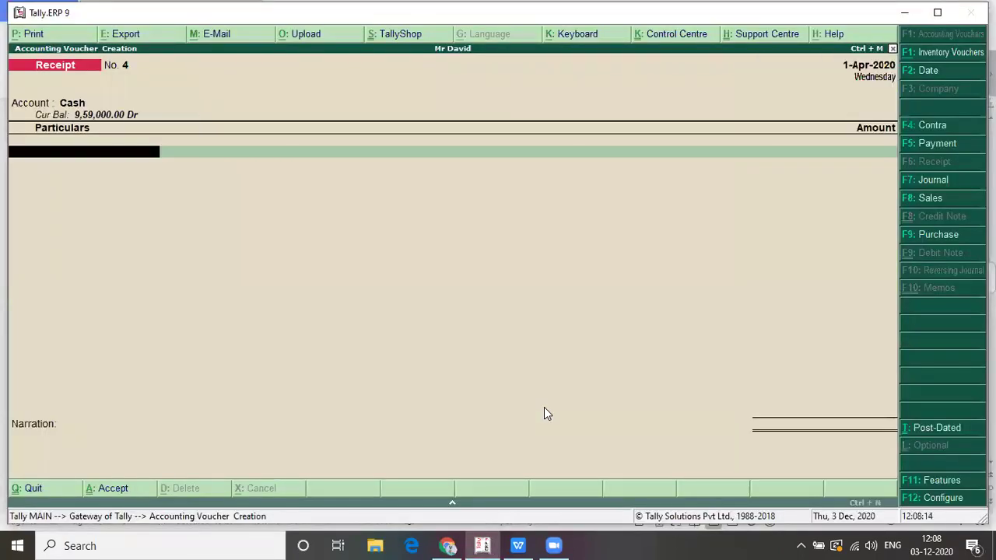
pyautogui.write('Car')
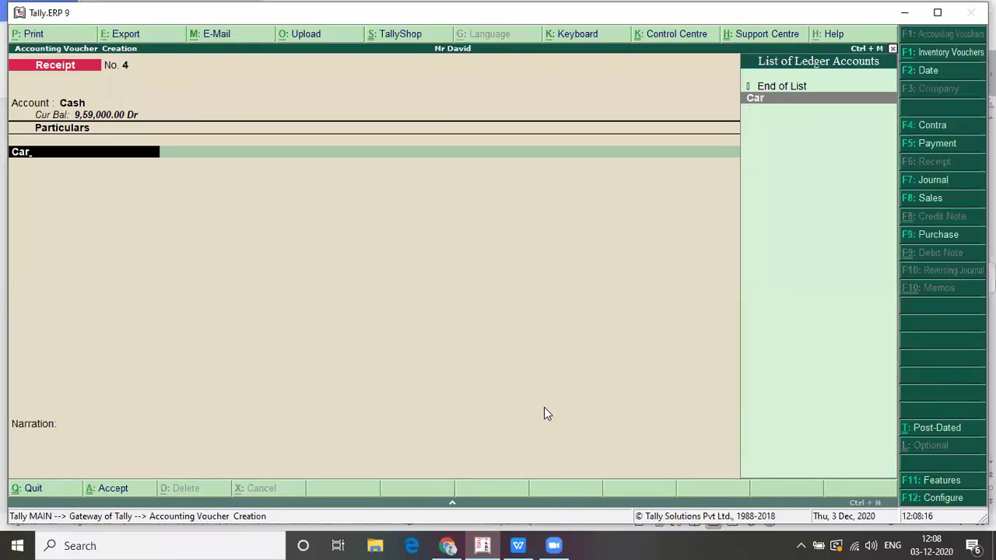
pyautogui.press('Return')
pyautogui.write('50000')
pyautogui.press('Return')
pyautogui.press('Return')
pyautogui.press('Return')
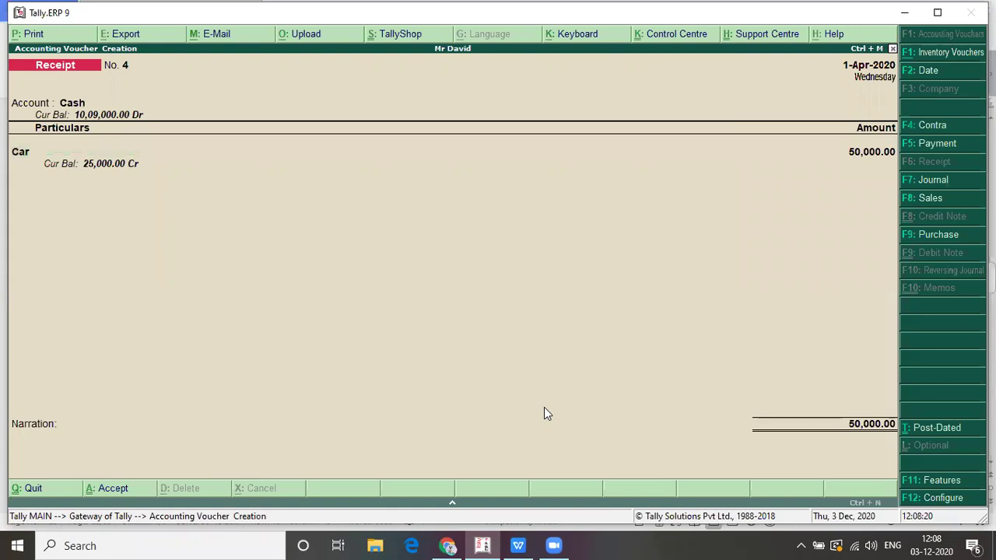
pyautogui.press('y')
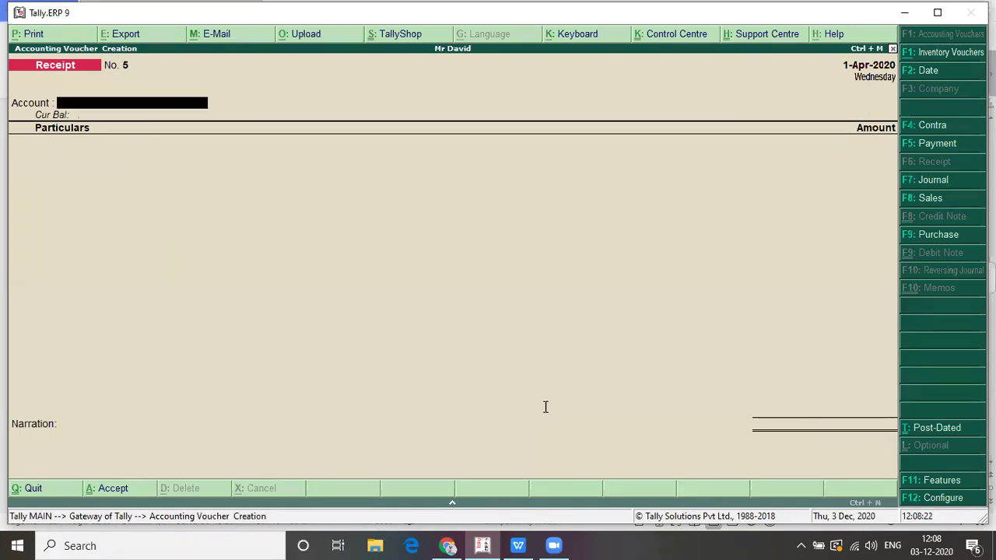
# Leave voucher entry in Tally.ERP 9, open the Balance Sheet report and go to its Profit & Loss A/c line.
pyautogui.hotkey('alt', 'Tab')
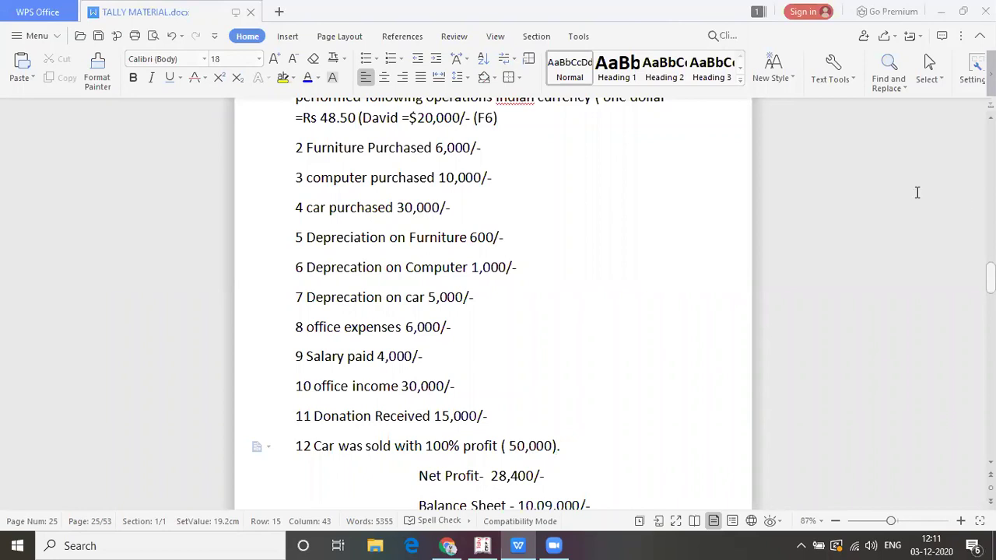
pyautogui.hotkey('alt', 'Tab')
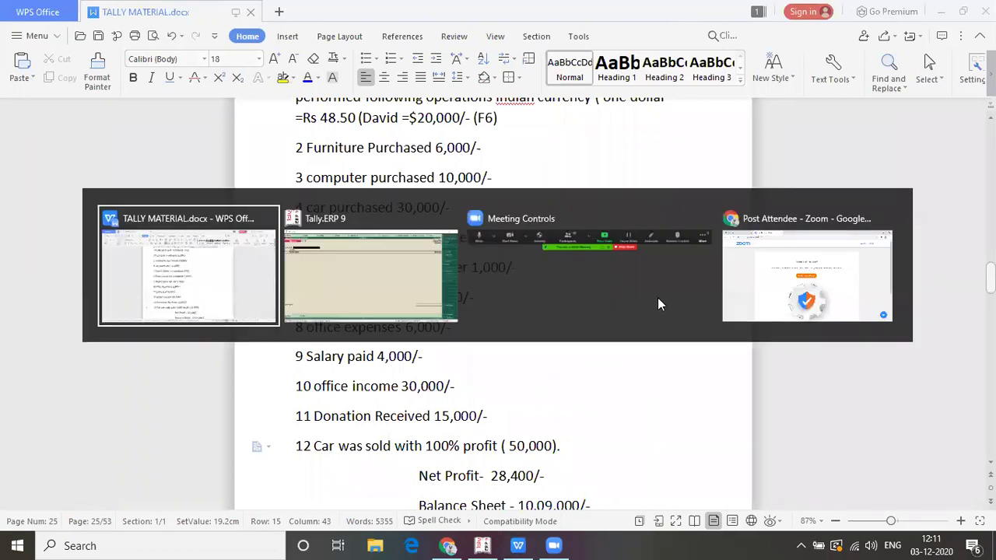
pyautogui.hotkey('alt', 'Tab')
pyautogui.press('Escape')
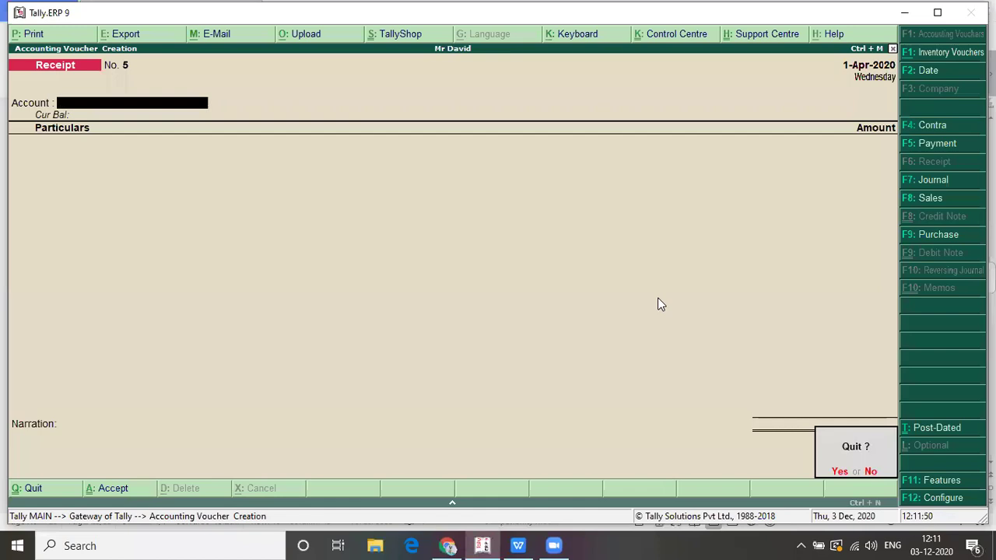
pyautogui.press('Return')
pyautogui.press('Down')
pyautogui.press('Down')
pyautogui.press('Down')
pyautogui.press('Down')
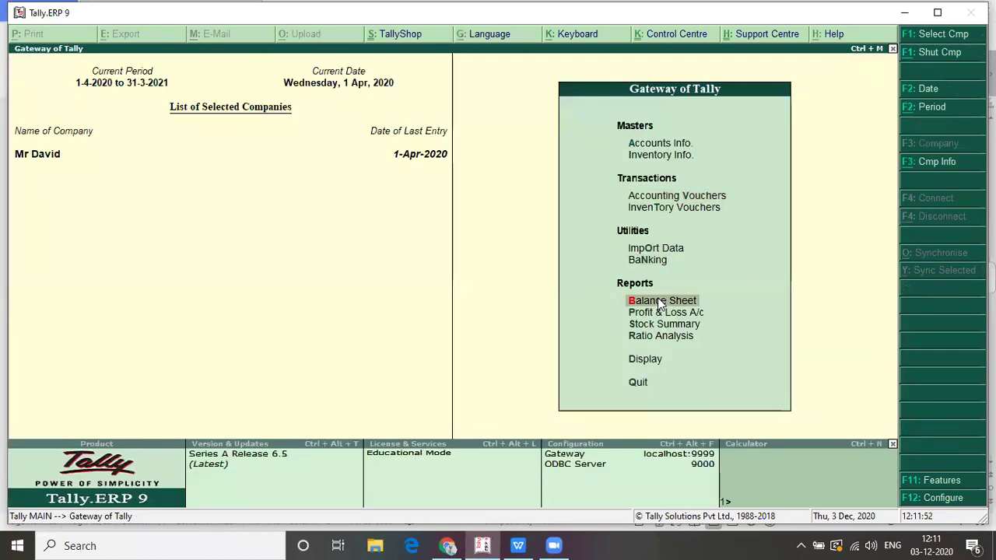
pyautogui.press('Return')
pyautogui.press('Down')
pyautogui.press('Down')
pyautogui.press('Down')
pyautogui.press('Down')
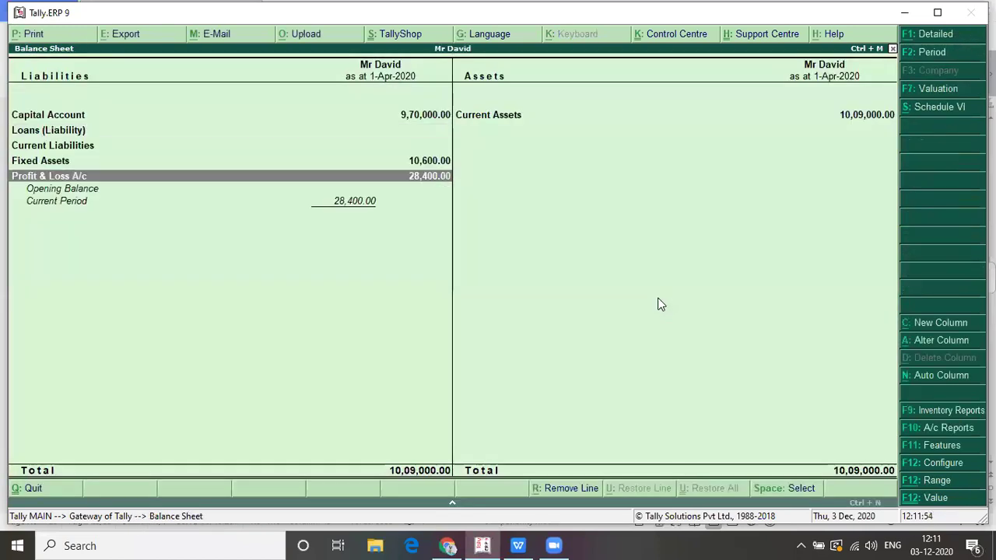
# Mark the net profit figure in the problem document and compare it with the Profit & Loss A/c line in the Balance Sheet.
pyautogui.hotkey('alt', 'Tab')
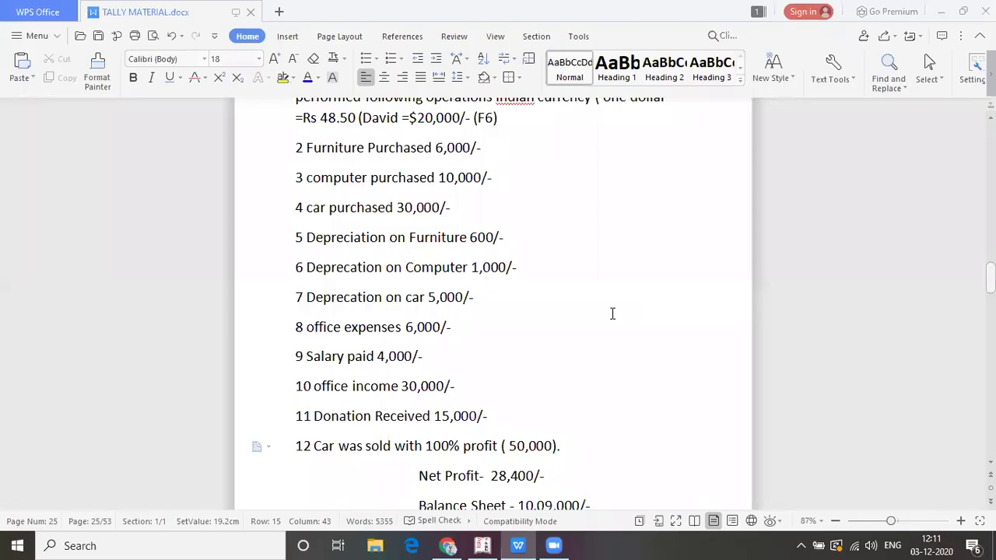
pyautogui.moveTo(491, 476); pyautogui.dragTo(546, 478)
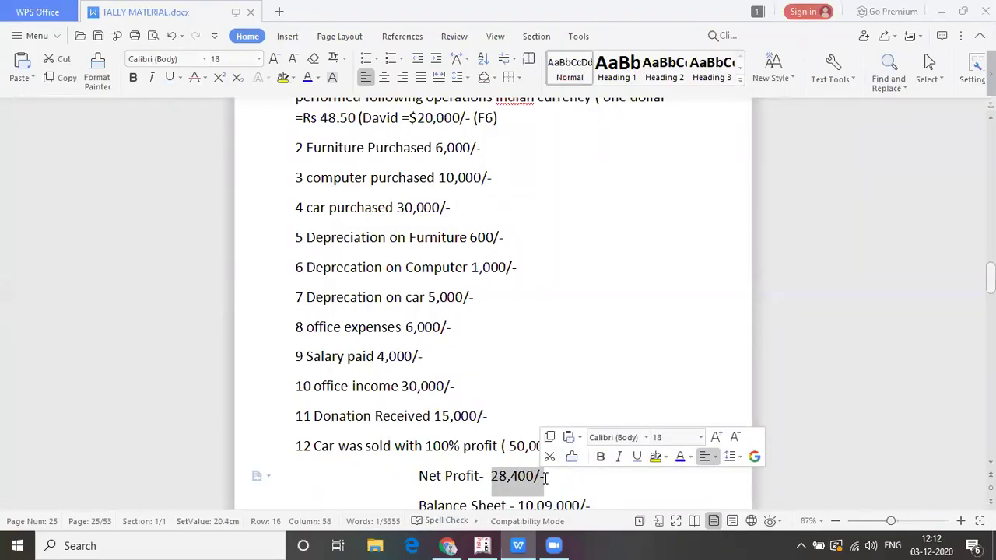
pyautogui.hotkey('alt', 'Tab')
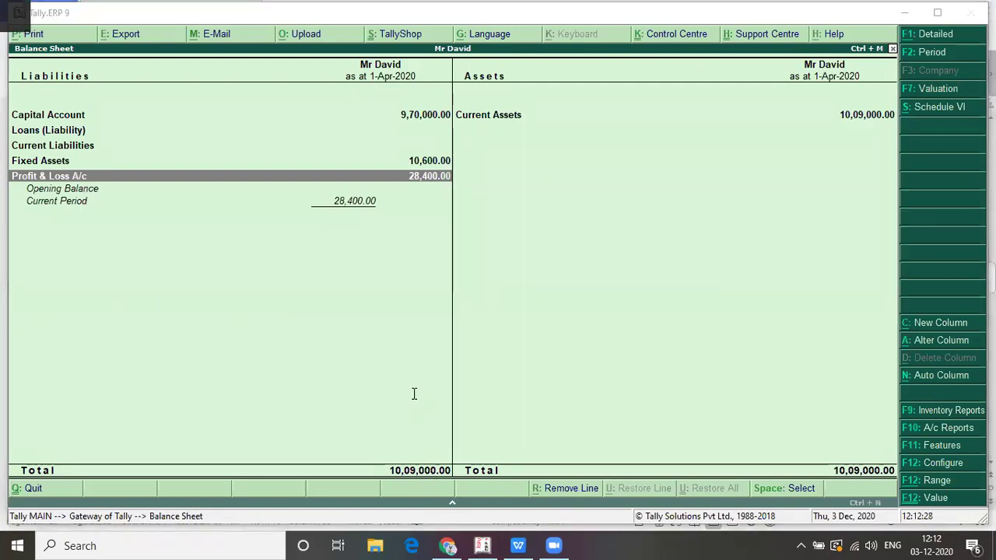
# Return to the problem document and read on past the expected balance sheet total to the start of Problem 2.
pyautogui.hotkey('alt', 'Tab')
pyautogui.press('Down')
pyautogui.press('Down')
pyautogui.press('Down')
pyautogui.press('Down')
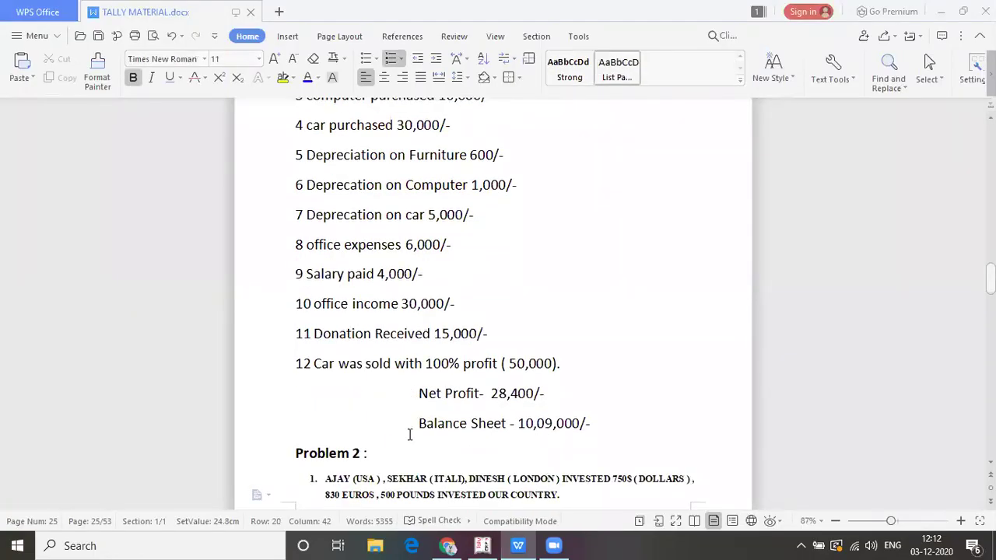
# Mark the expected balance sheet total in the problem document and compare it with the Balance Sheet totals in Tally.ERP 9.
pyautogui.moveTo(418, 423); pyautogui.dragTo(632, 422)
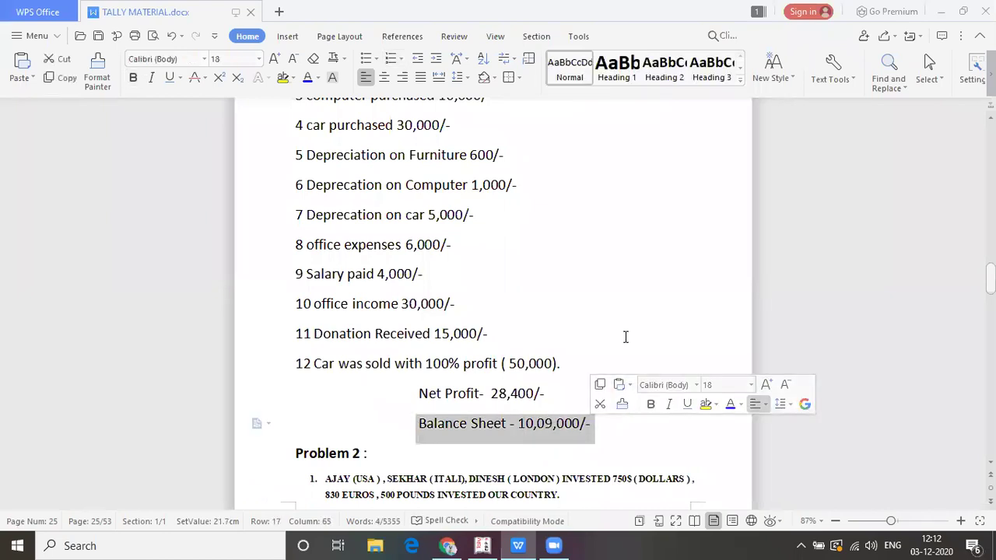
pyautogui.hotkey('alt', 'Tab')
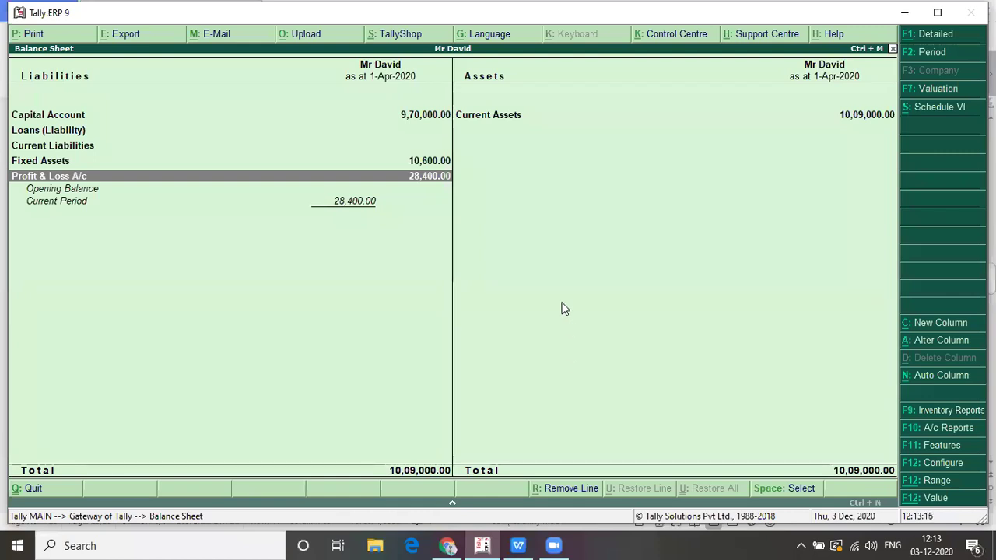
pyautogui.hotkey('alt', 'Tab')
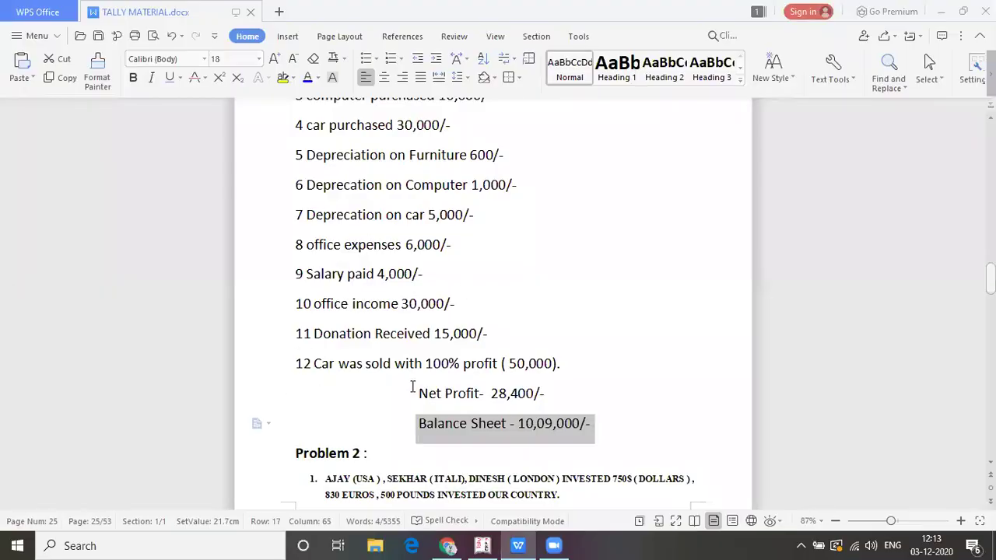
pyautogui.click(370, 403)
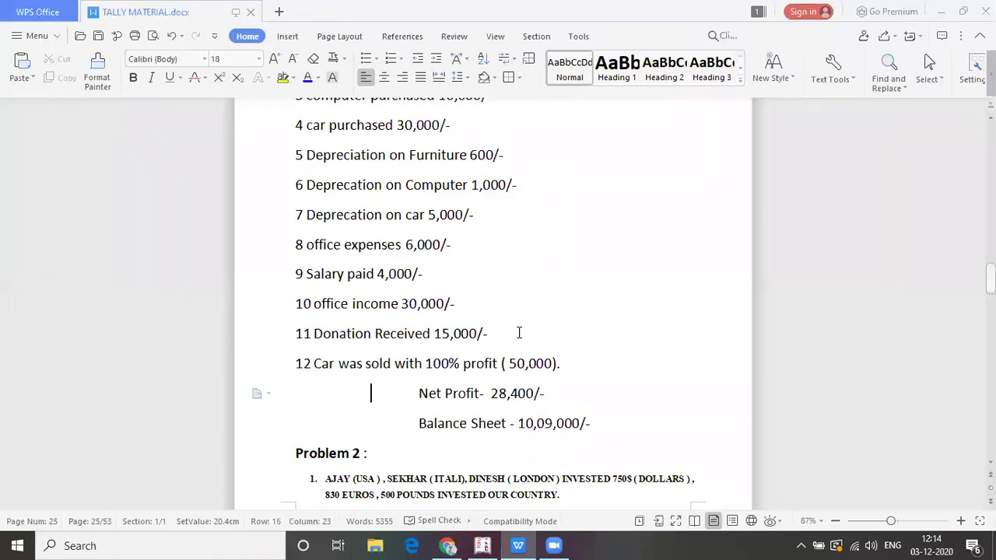
# Return to the start of Problem 1 in the document and review its investment item and exchange rate.
pyautogui.click(561, 272)
pyautogui.press('Up')
pyautogui.press('Up')
pyautogui.press('Up')
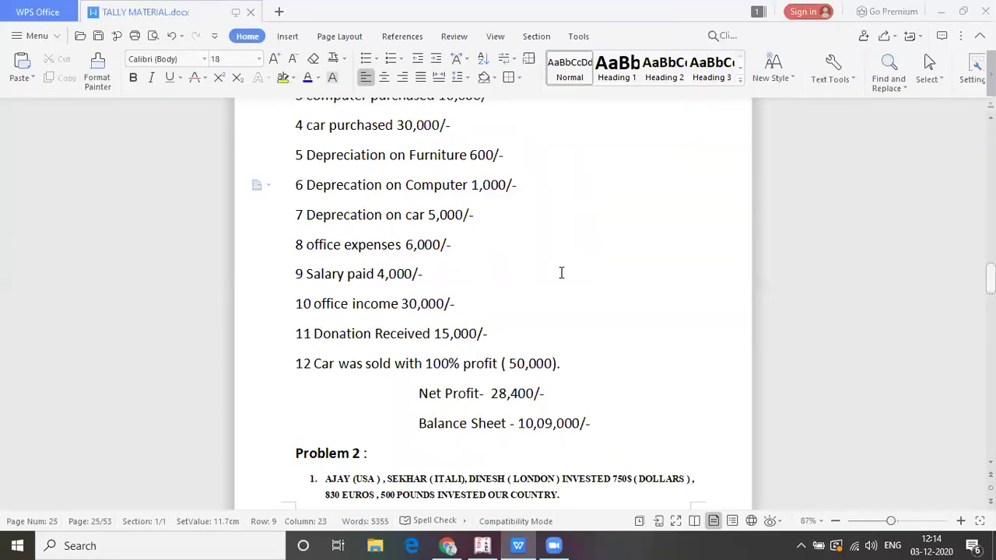
pyautogui.press('Up')
pyautogui.press('Up')
pyautogui.press('Up')
pyautogui.press('Up')
pyautogui.press('Up')
pyautogui.press('Up')
pyautogui.press('Up')
pyautogui.press('Up')
pyautogui.press('Up')
pyautogui.press('Up')
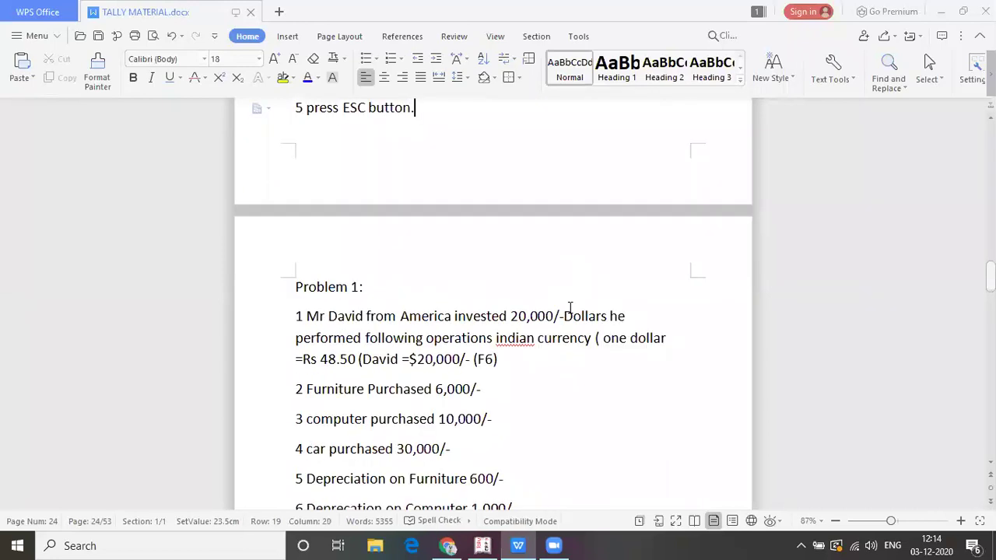
pyautogui.press('Down')
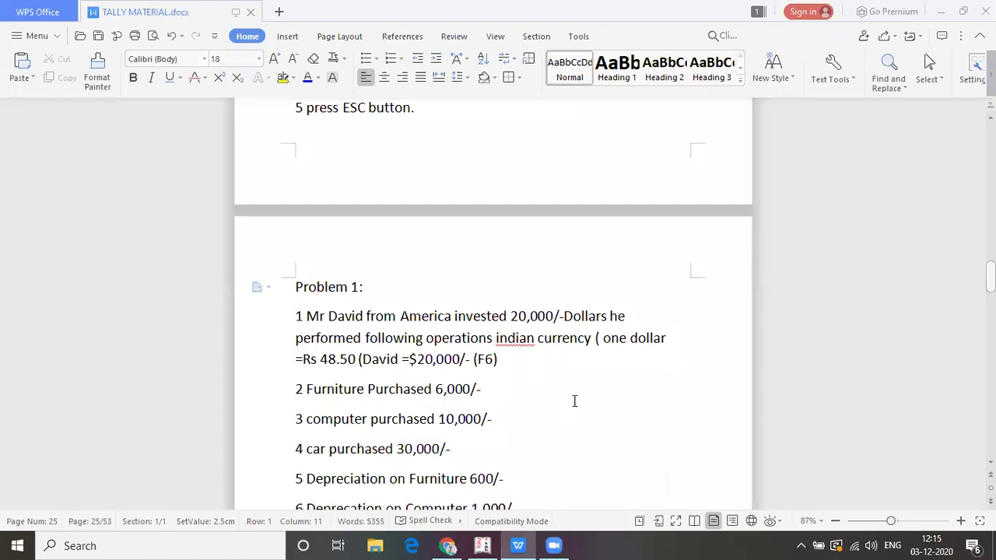
# Switch to Tally.ERP 9 and go to the Current Assets line of the Balance Sheet.
pyautogui.hotkey('alt', 'Tab')
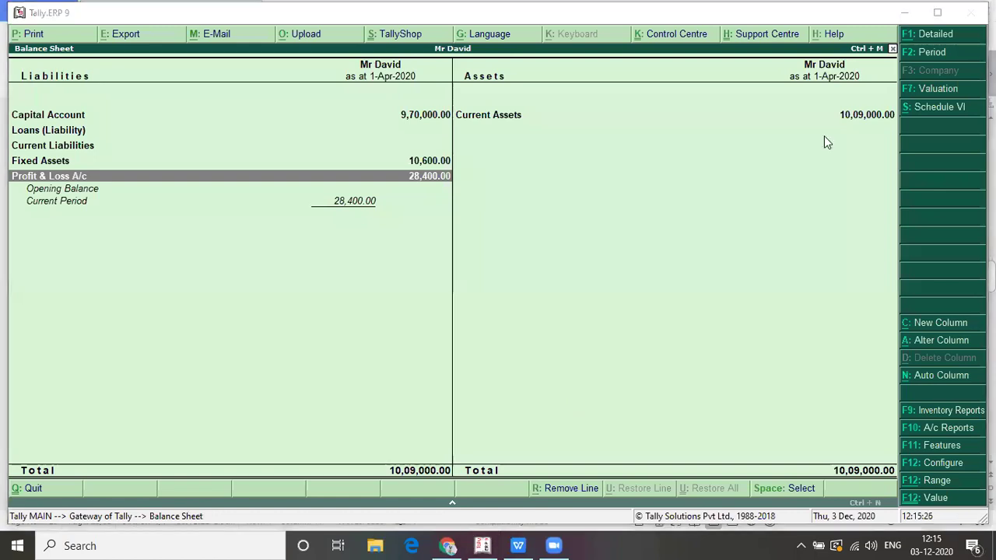
pyautogui.click(735, 153)
pyautogui.press('Right')
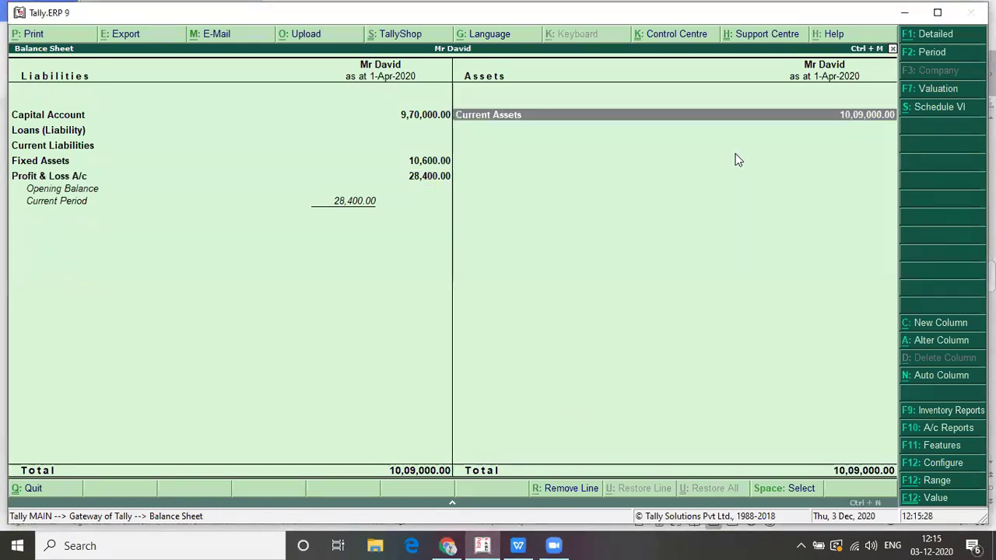
# Leave the Balance Sheet, locate the Currencies entry in Accounts Info. and return to the Gateway of Tally.
pyautogui.press('Escape')
pyautogui.press('Up')
pyautogui.press('Up')
pyautogui.press('Up')
pyautogui.press('Up')
pyautogui.press('Up')
pyautogui.press('Up')
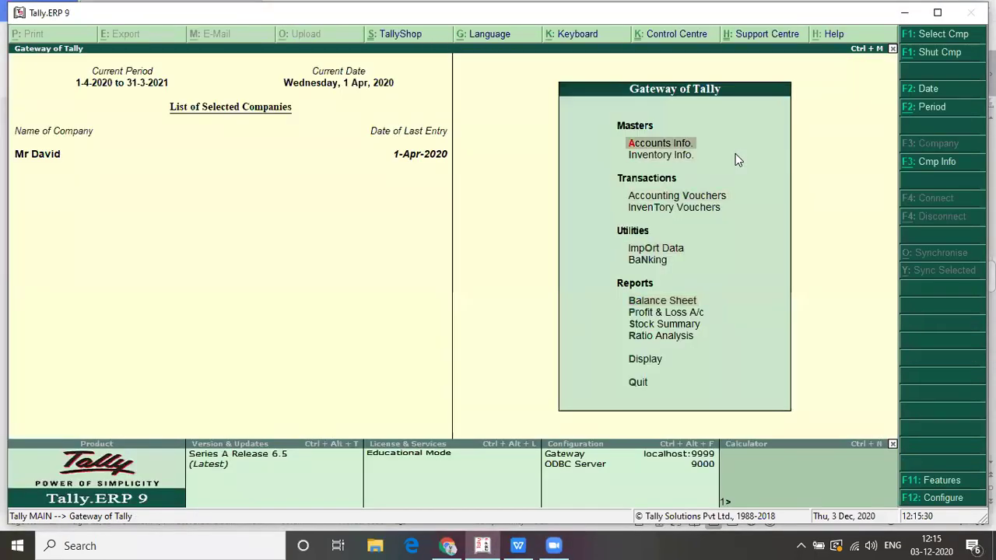
pyautogui.press('Return')
pyautogui.press('Down')
pyautogui.press('Down')
pyautogui.press('Down')
pyautogui.press('Up')
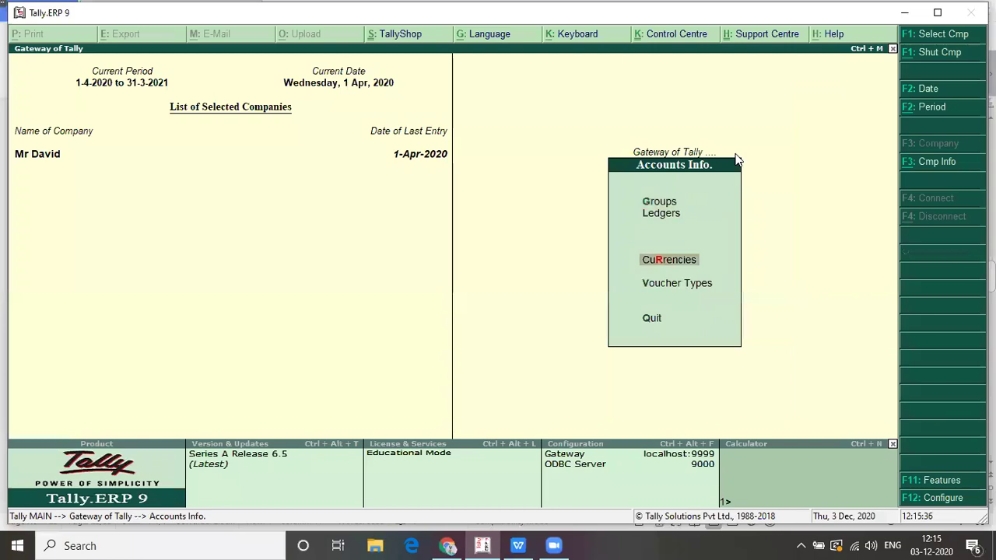
pyautogui.press('Escape')
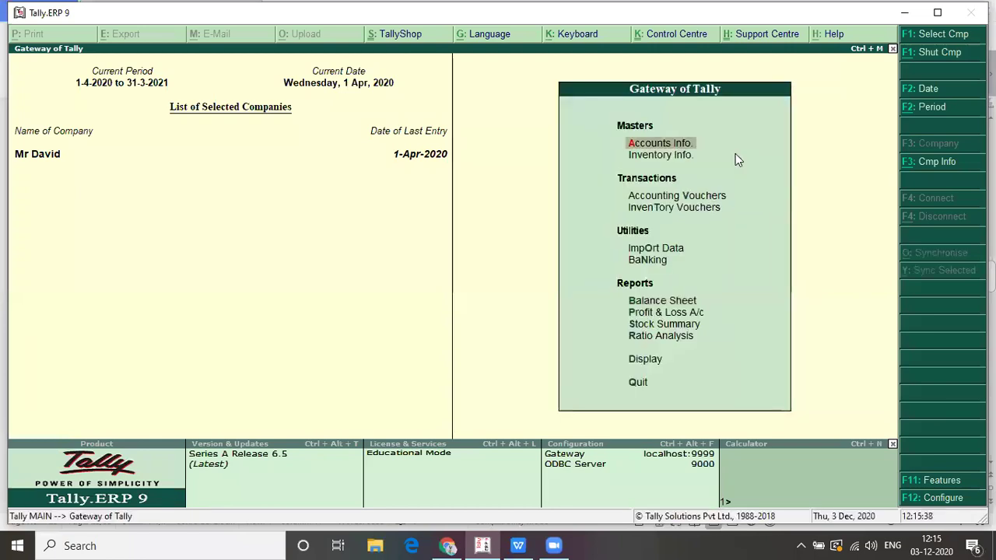
# Review the General settings in the company's Accounting Features, including multi-currency, and leave without changing them.
pyautogui.press('F11')
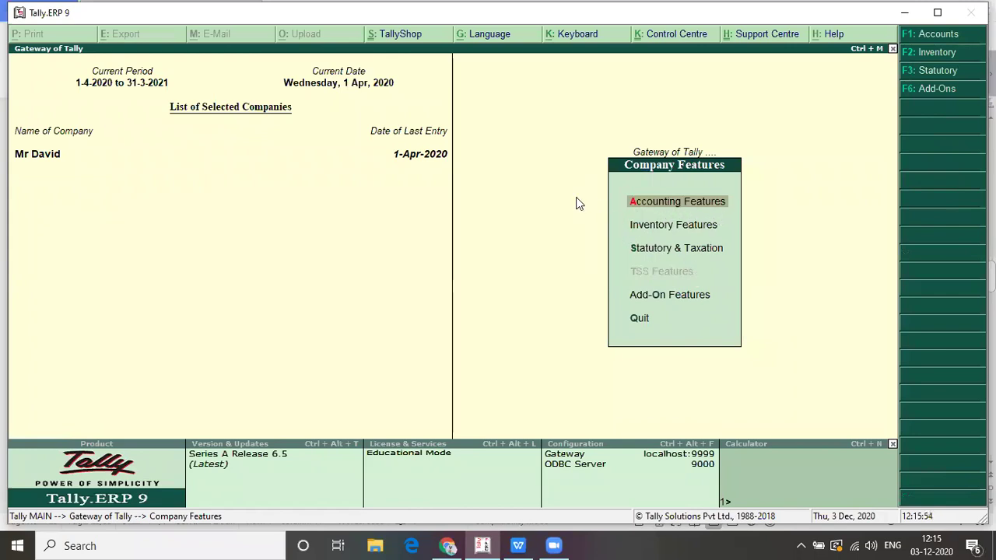
pyautogui.press('Return')
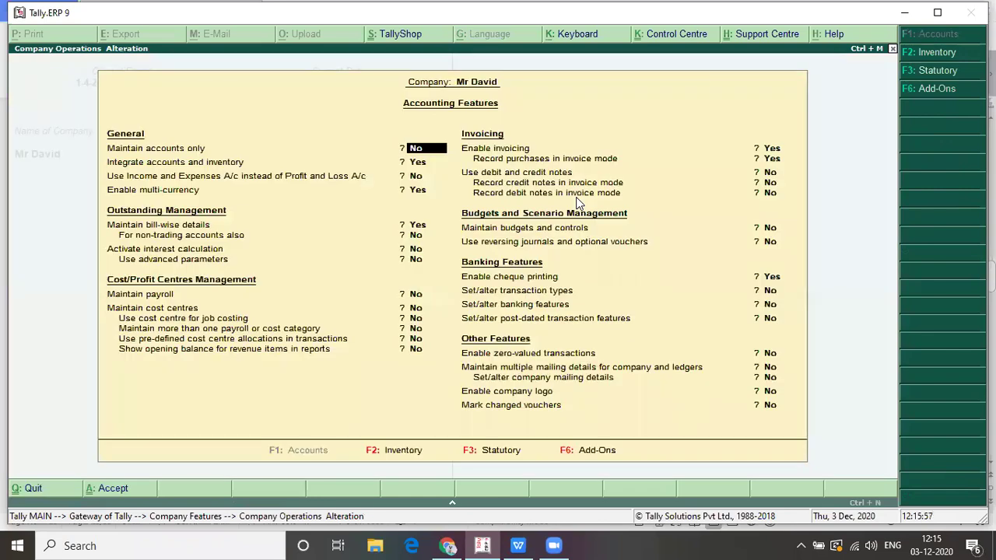
pyautogui.press('Return')
pyautogui.press('Return')
pyautogui.press('Return')
pyautogui.press('Return')
pyautogui.press('Up')
pyautogui.press('Up')
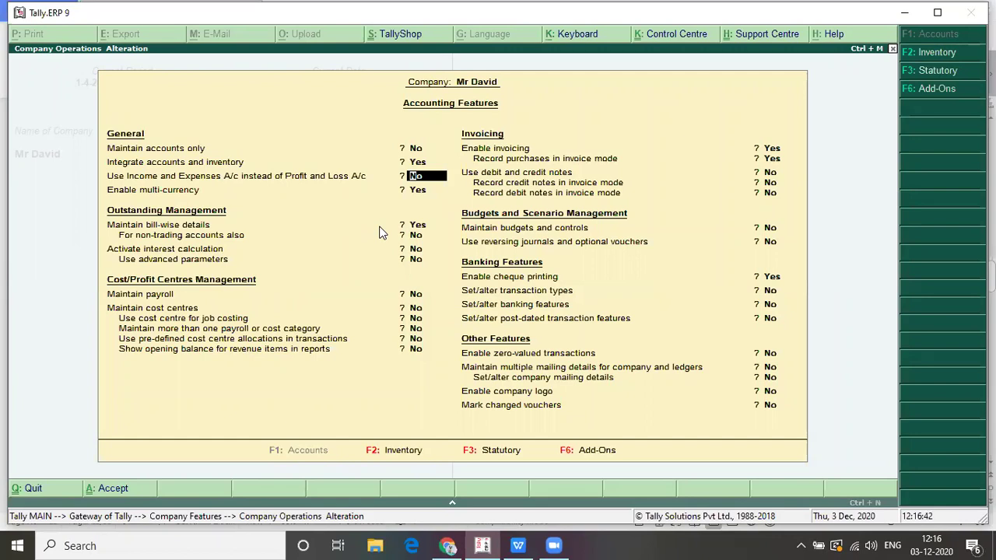
pyautogui.press('Escape')
pyautogui.press('y')
pyautogui.press('Escape')
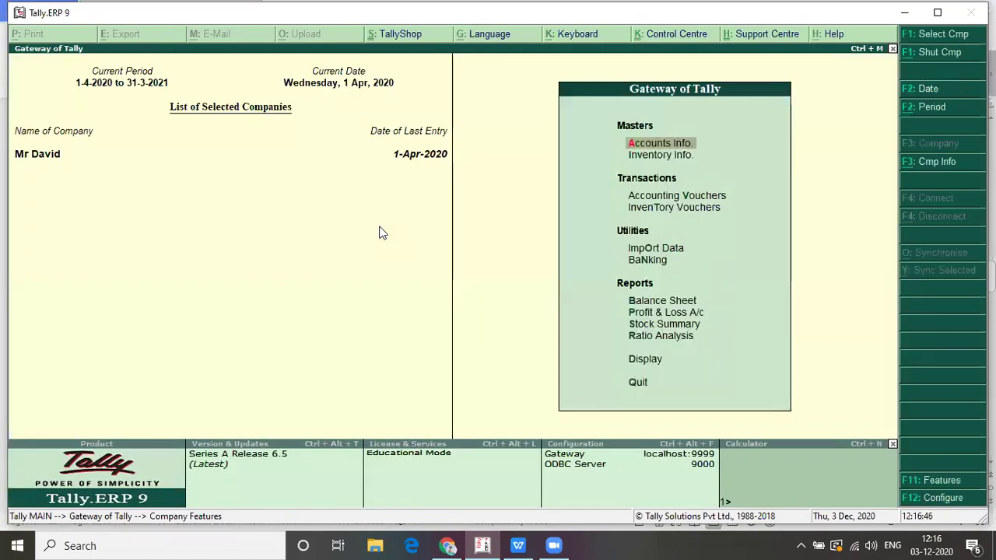
# Open the Day Book report and go through the list of vouchers recorded for Problem 1.
pyautogui.press('Down')
pyautogui.press('Down')
pyautogui.press('Down')
pyautogui.press('Down')
pyautogui.press('Down')
pyautogui.press('Down')
pyautogui.press('Down')
pyautogui.press('Down')
pyautogui.press('Down')
pyautogui.press('Down')
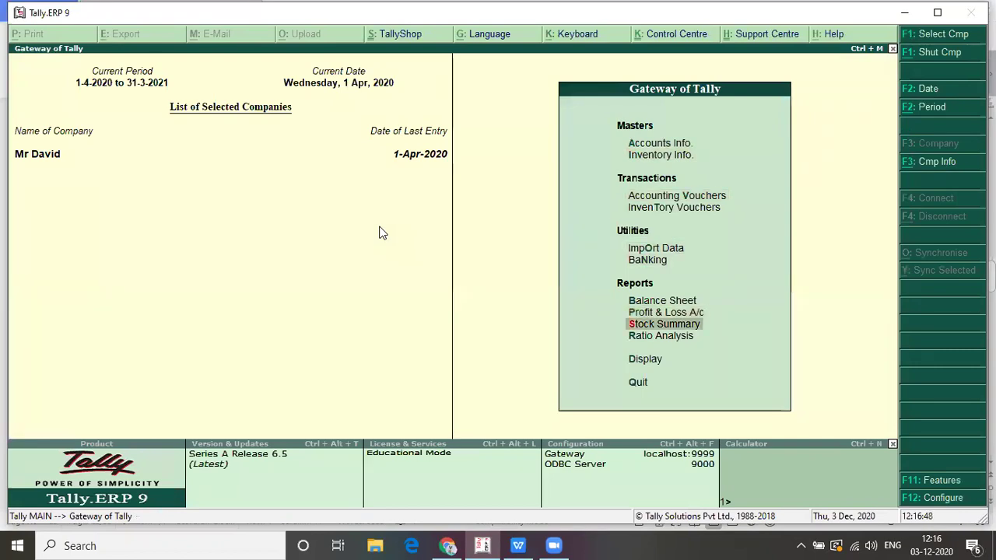
pyautogui.press('Return')
pyautogui.press('Down')
pyautogui.press('Return')
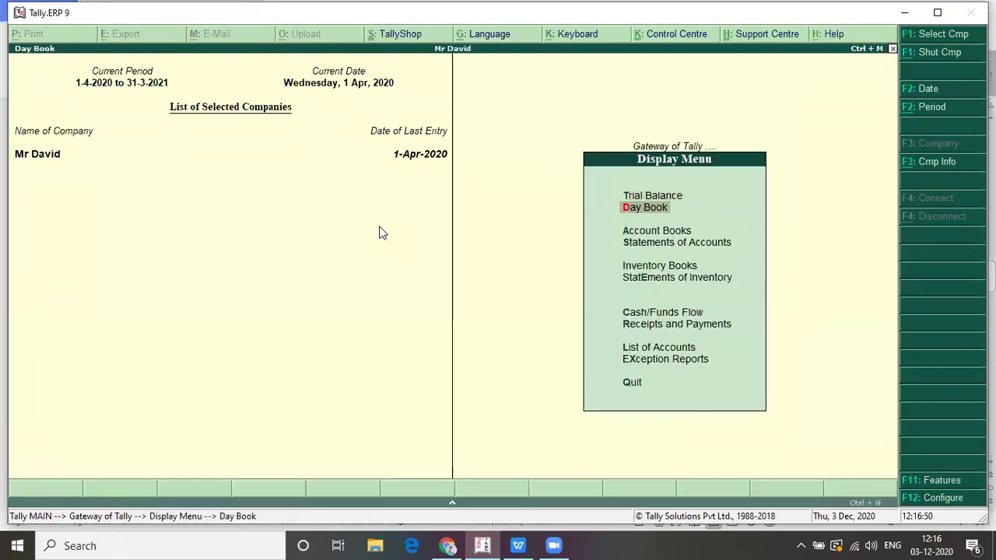
pyautogui.press('Down')
pyautogui.press('Down')
pyautogui.press('Down')
pyautogui.press('Down')
pyautogui.press('Down')
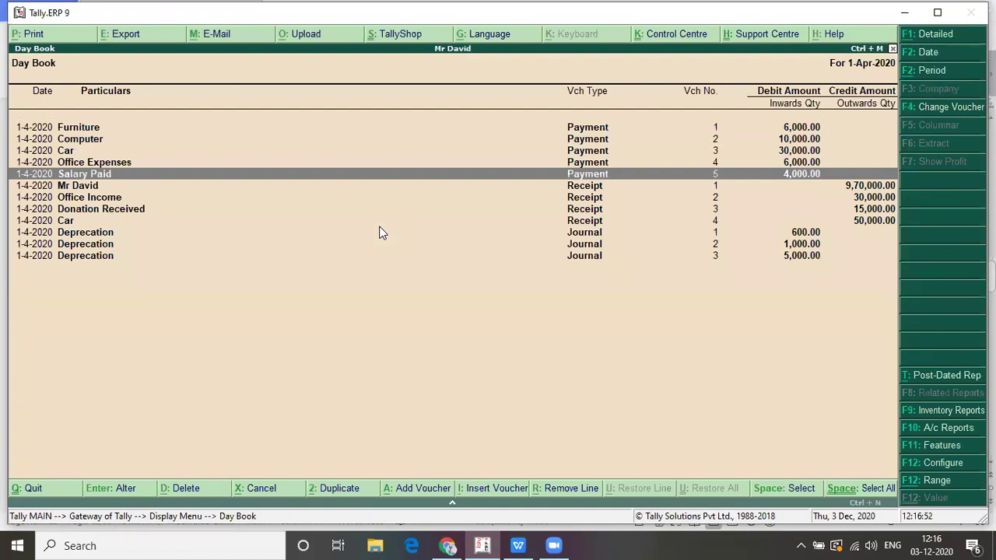
# Open the dollar investment receipt voucher from the Day Book, review its currency conversion and leave it unaltered.
pyautogui.press('Return')
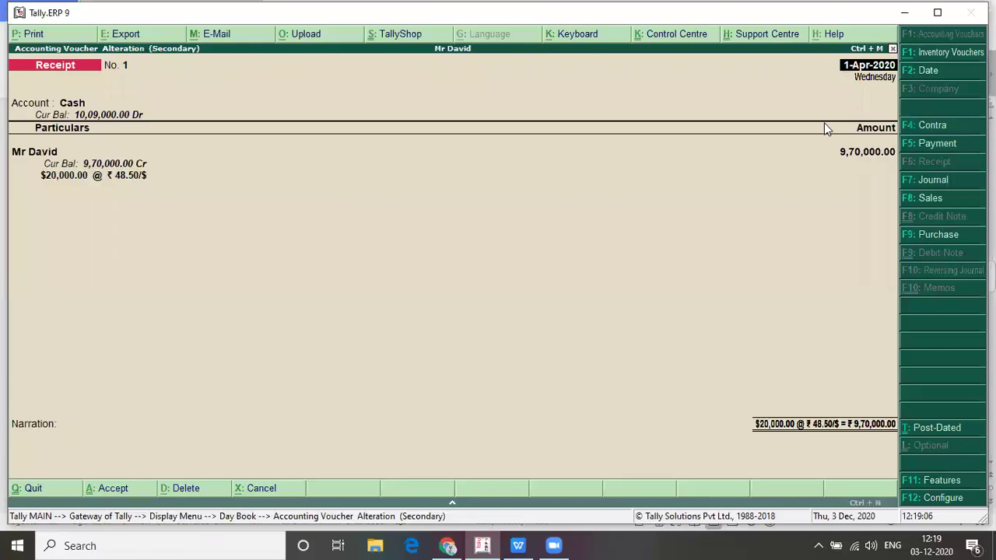
pyautogui.click(393, 300)
pyautogui.press('Return')
pyautogui.press('Return')
pyautogui.press('Escape')
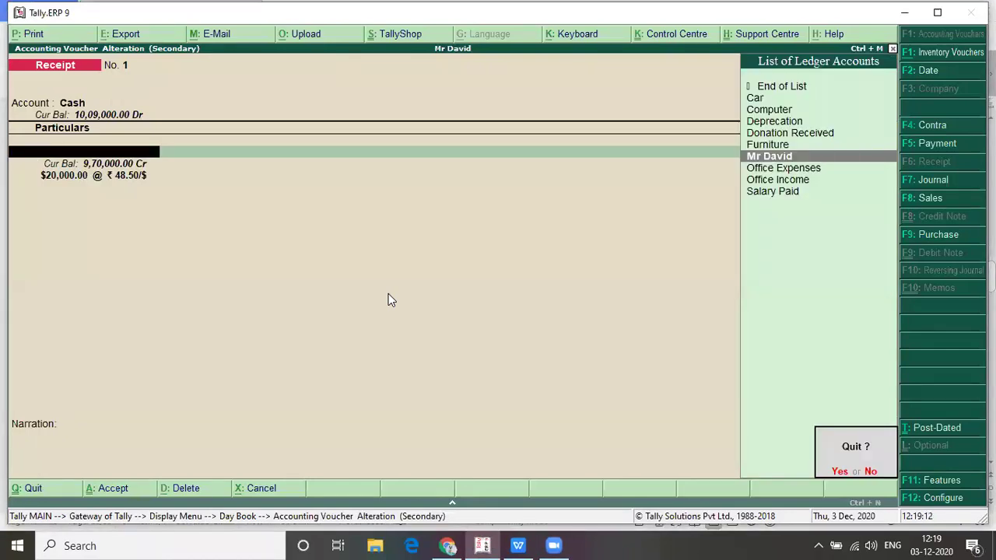
pyautogui.press('y')
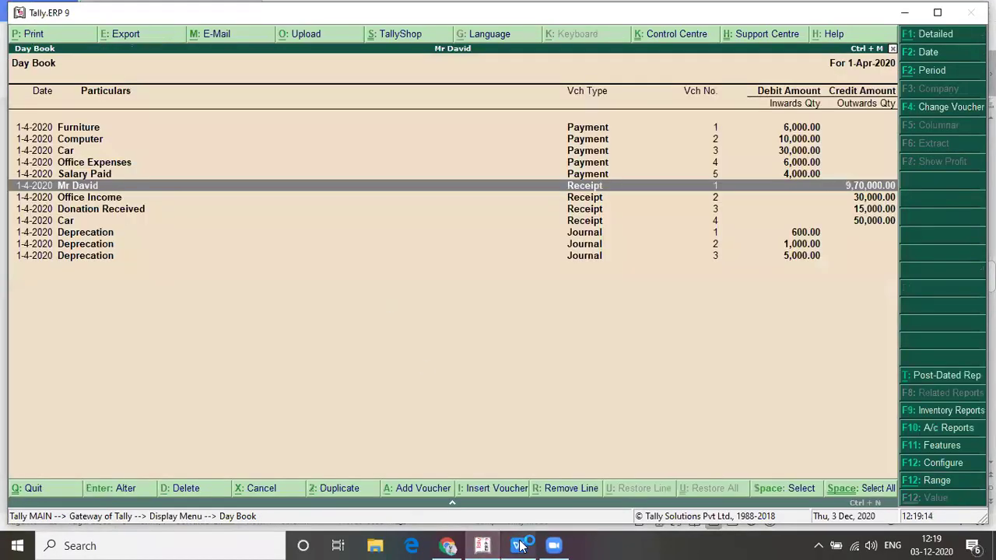
# Switch back to the problem document in WPS Office and read down through Problem 1 to the start of Problem 2.
pyautogui.click(520, 482)
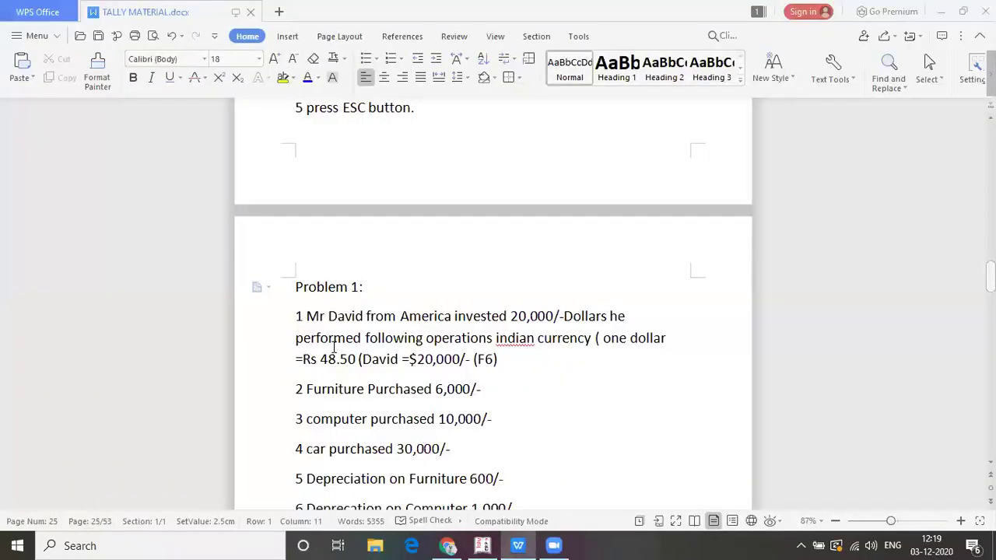
pyautogui.press('Down')
pyautogui.press('Down')
pyautogui.press('Down')
pyautogui.press('Down')
pyautogui.press('Down')
pyautogui.press('Down')
pyautogui.press('Down')
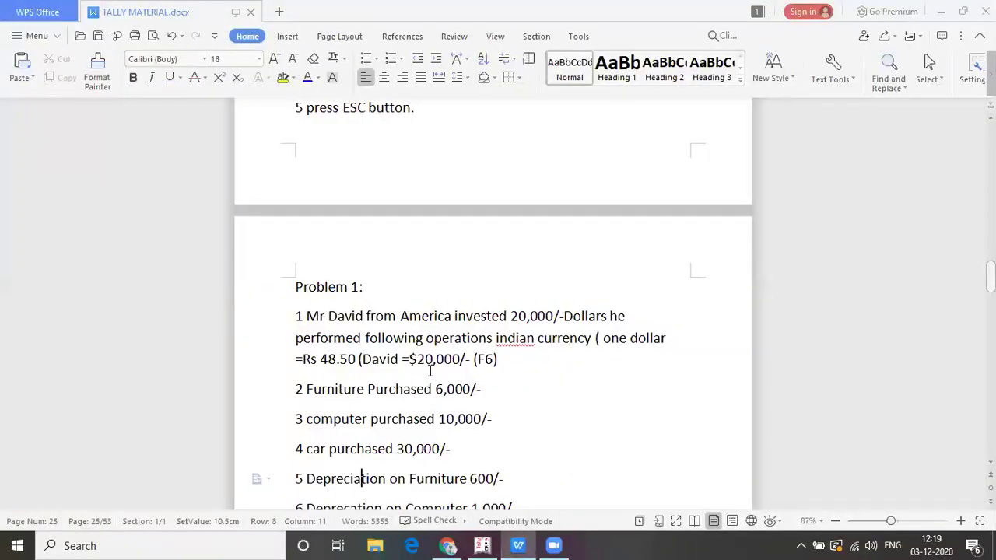
pyautogui.press('Down')
pyautogui.press('Down')
pyautogui.press('Down')
pyautogui.press('Down')
pyautogui.press('Down')
pyautogui.press('Down')
pyautogui.press('Down')
pyautogui.press('Down')
pyautogui.press('Down')
pyautogui.press('Down')
pyautogui.press('Down')
pyautogui.press('Down')
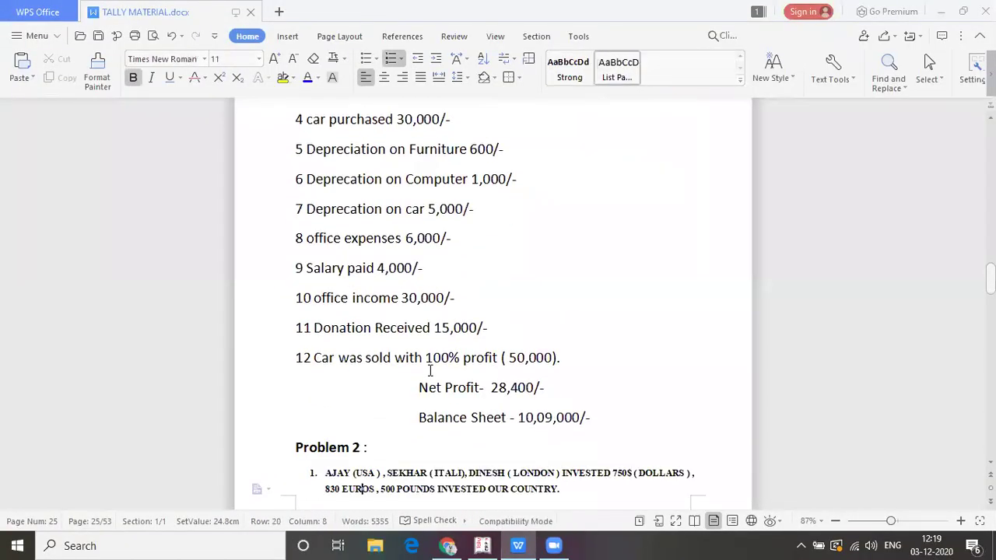
pyautogui.scroll(-3, 430, 370)
pyautogui.press('Up')
pyautogui.write(':')
pyautogui.press('Down')
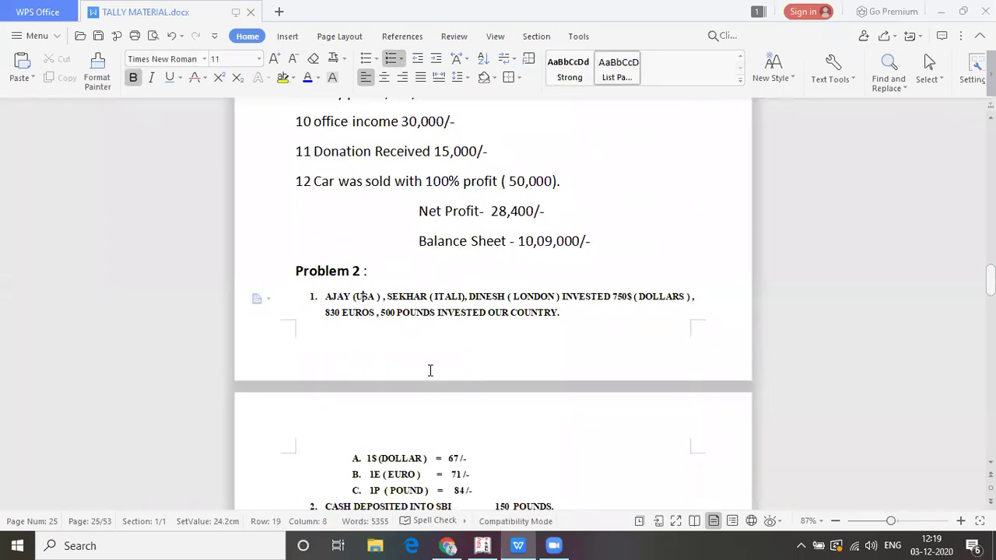
# Read along the first item of Problem 2, covering the three investors and their dollar, euro and pound investments.
pyautogui.press('Right')
pyautogui.press('Right')
pyautogui.press('Right')
pyautogui.press('Right')
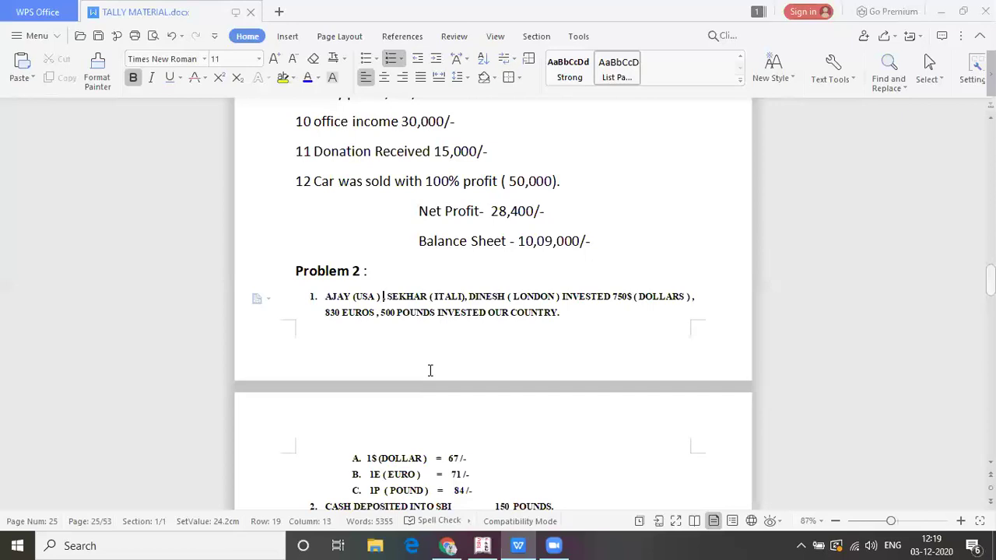
pyautogui.press('Right')
pyautogui.press('Right')
pyautogui.press('Right')
pyautogui.press('Right')
pyautogui.press('Right')
pyautogui.press('Right')
pyautogui.press('Right')
pyautogui.press('Right')
pyautogui.press('Right')
pyautogui.press('Right')
pyautogui.press('Right')
pyautogui.press('Right')
pyautogui.press('Right')
pyautogui.write(')')
pyautogui.press('Right')
pyautogui.press('Right')
pyautogui.press('Right')
pyautogui.press('Right')
pyautogui.press('Right')
pyautogui.press('Right')
pyautogui.press('Right')
pyautogui.press('Right')
pyautogui.press('Right')
pyautogui.press('Right')
pyautogui.press('Right')
pyautogui.press('Right')
pyautogui.press('Right')
pyautogui.press('Right')
pyautogui.press('Right')
pyautogui.press('Right')
pyautogui.press('Right')
pyautogui.press('Right')
pyautogui.press('Right')
pyautogui.press('Right')
pyautogui.press('Right')
pyautogui.press('Right')
pyautogui.press('Right')
pyautogui.press('Right')
pyautogui.press('Right')
pyautogui.press('Right')
pyautogui.press('Right')
pyautogui.press('Right')
pyautogui.press('Right')
pyautogui.press('Right')
pyautogui.press('Right')
pyautogui.press('Right')
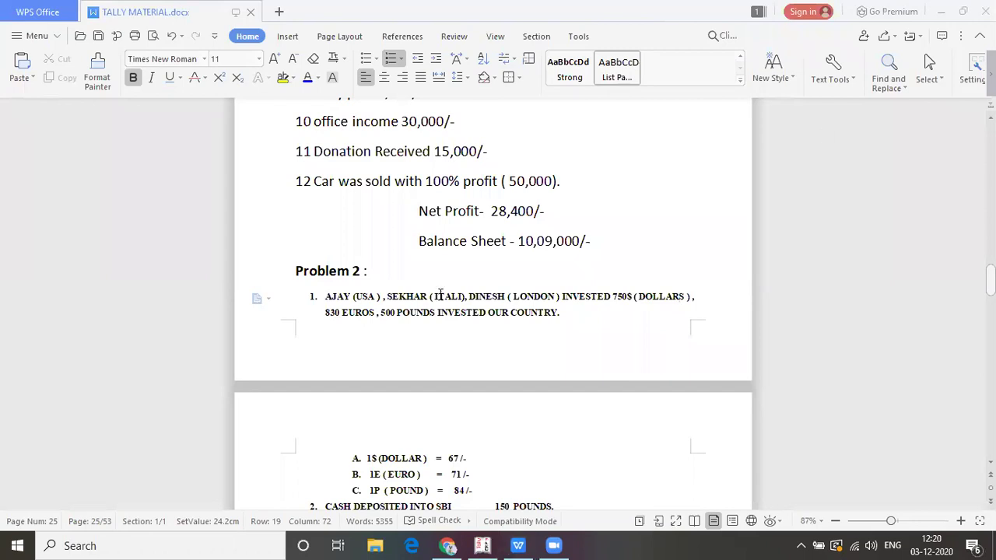
# Remove the bold formatting from the first item of Problem 2 and set its font size to 12.
pyautogui.moveTo(256, 314); pyautogui.dragTo(565, 311)
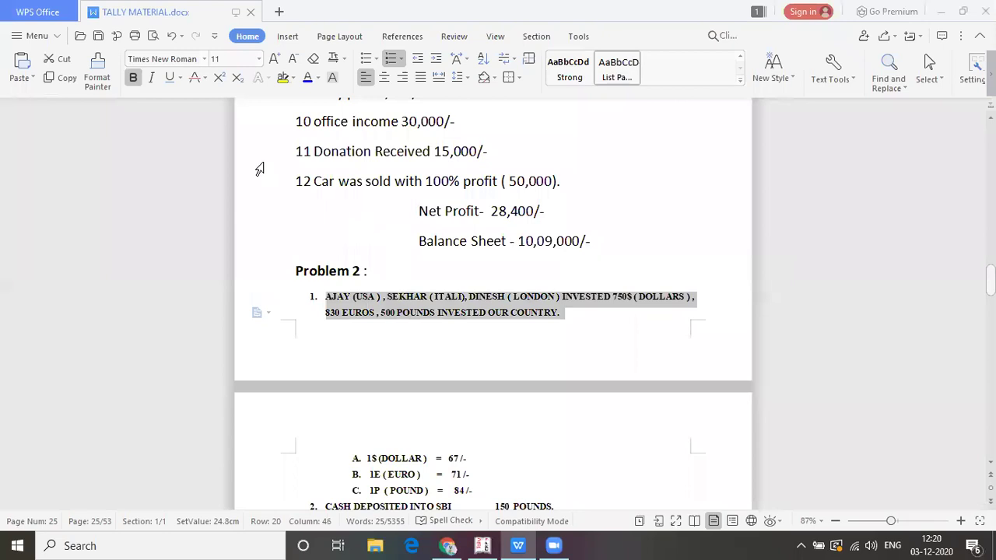
pyautogui.click(133, 77)
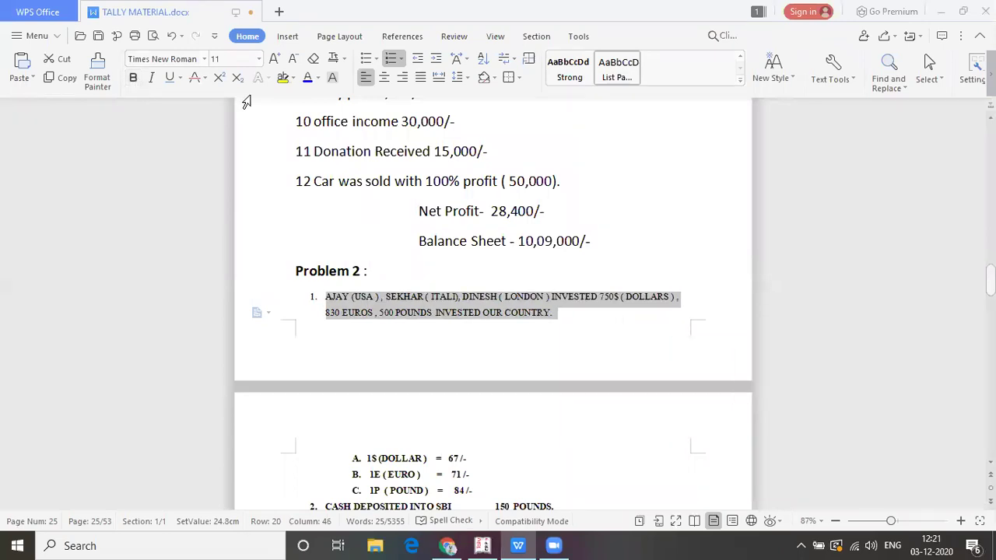
pyautogui.click(259, 61)
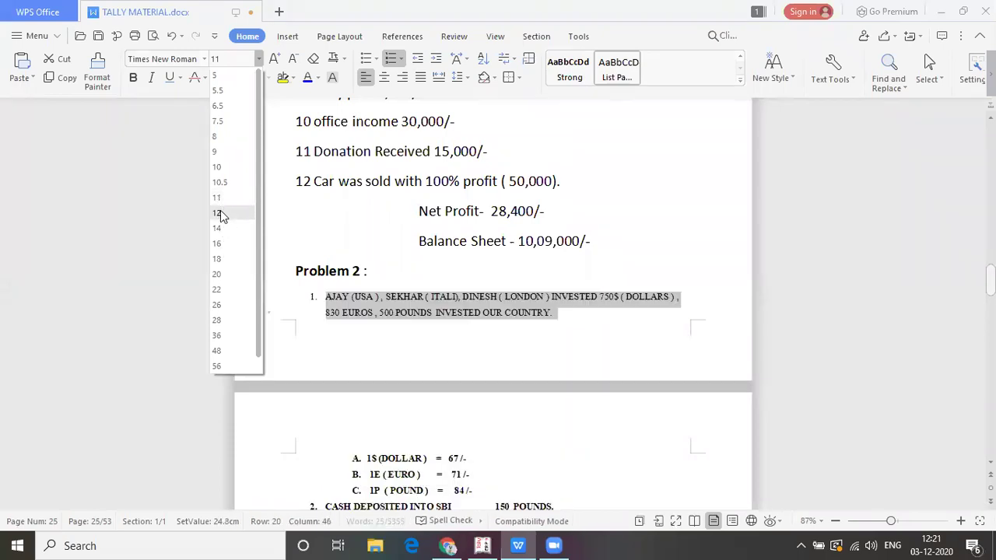
pyautogui.click(217, 215)
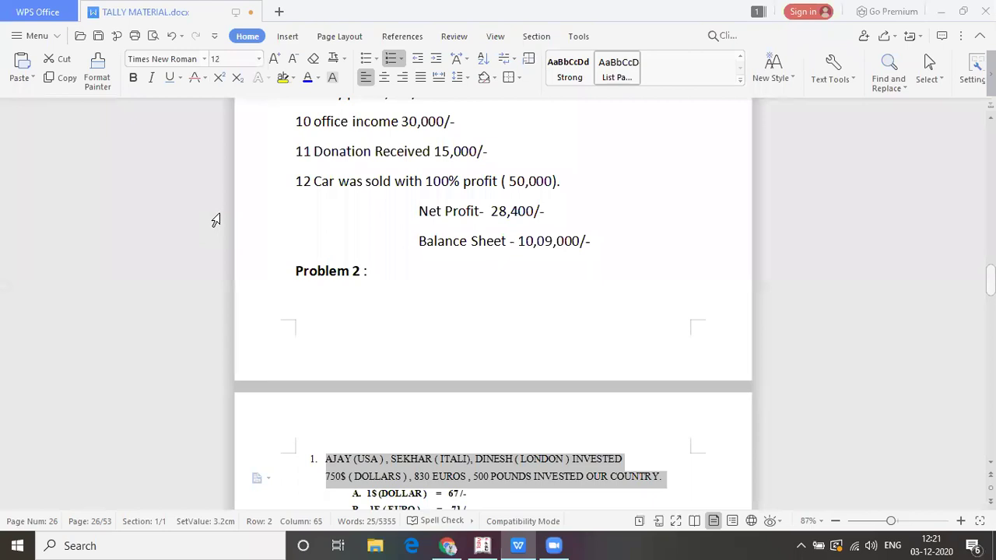
pyautogui.click(650, 418)
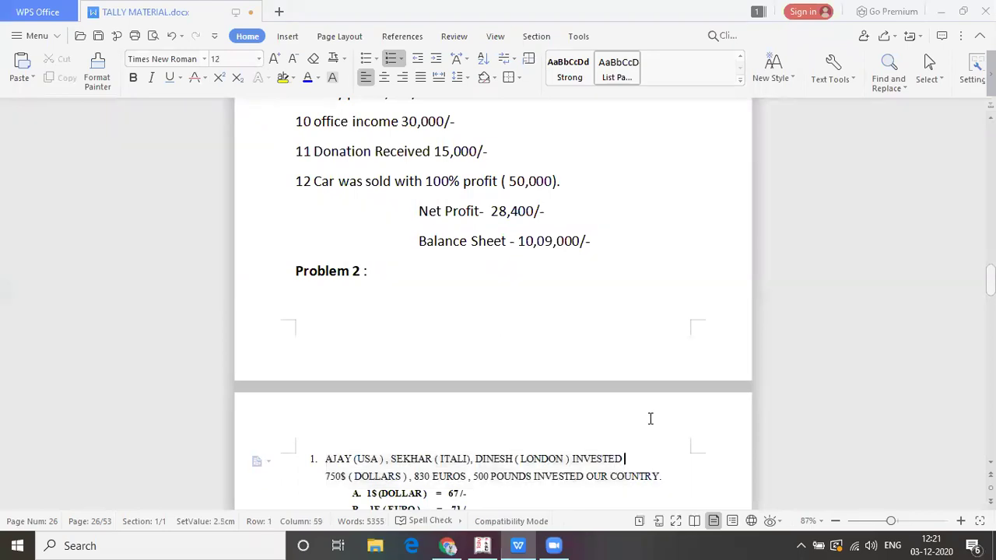
# Format the exchange rates and items 2 to 11 of Problem 2 as non-bold, 12-point text and save the document.
pyautogui.press('Down')
pyautogui.press('Down')
pyautogui.press('Down')
pyautogui.press('Down')
pyautogui.press('Down')
pyautogui.press('Down')
pyautogui.press('Down')
pyautogui.press('Down')
pyautogui.press('Down')
pyautogui.press('Down')
pyautogui.press('Down')
pyautogui.press('Down')
pyautogui.press('Down')
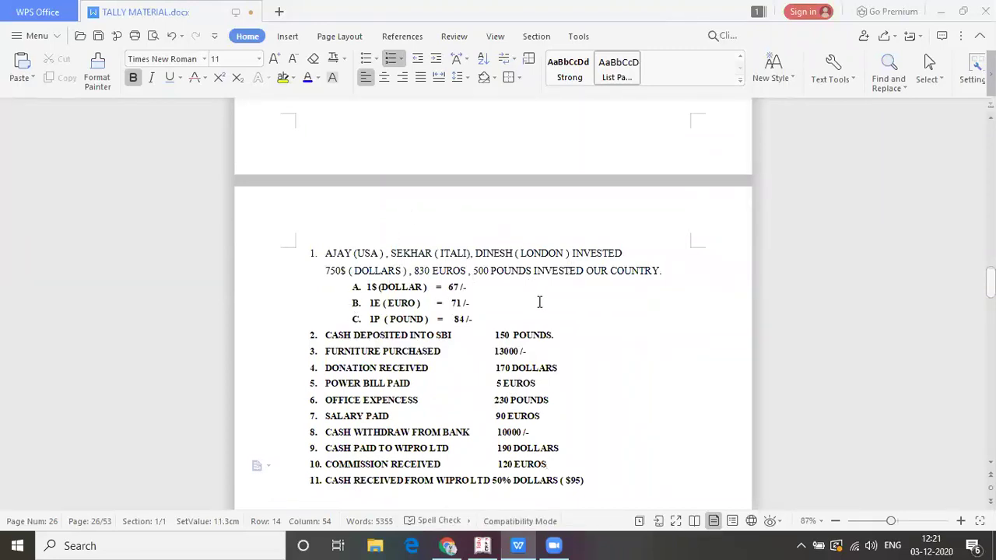
pyautogui.click(337, 283)
pyautogui.moveTo(468, 330); pyautogui.dragTo(628, 486)
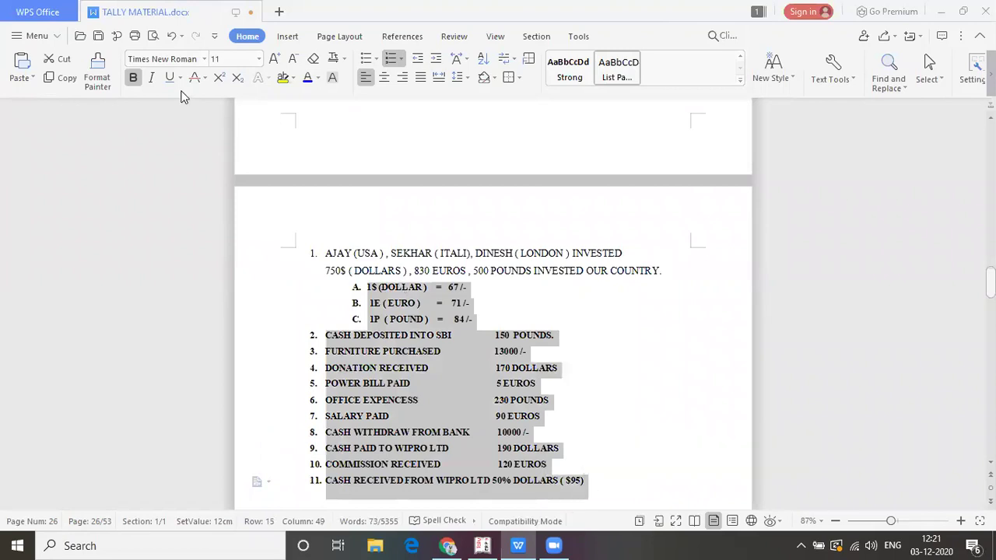
pyautogui.click(134, 79)
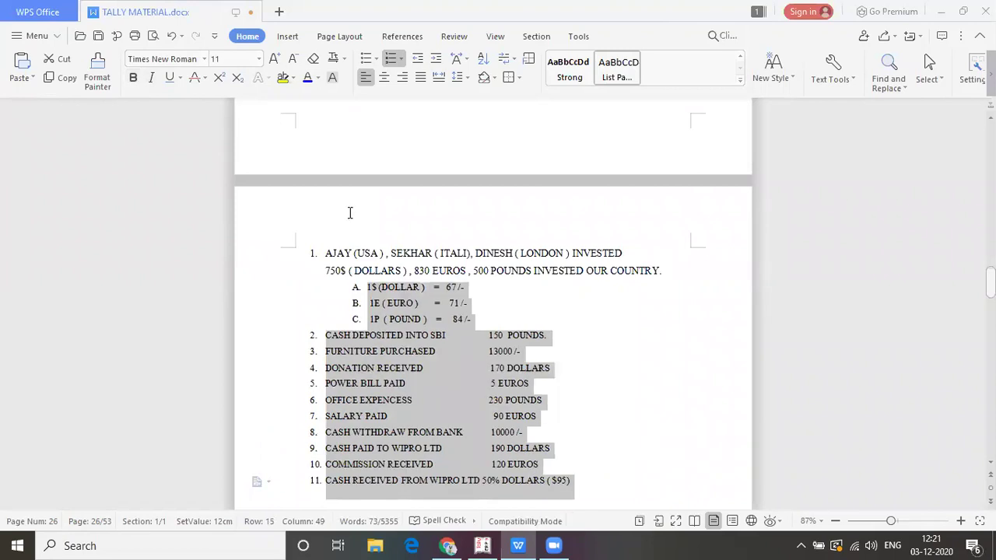
pyautogui.click(260, 59)
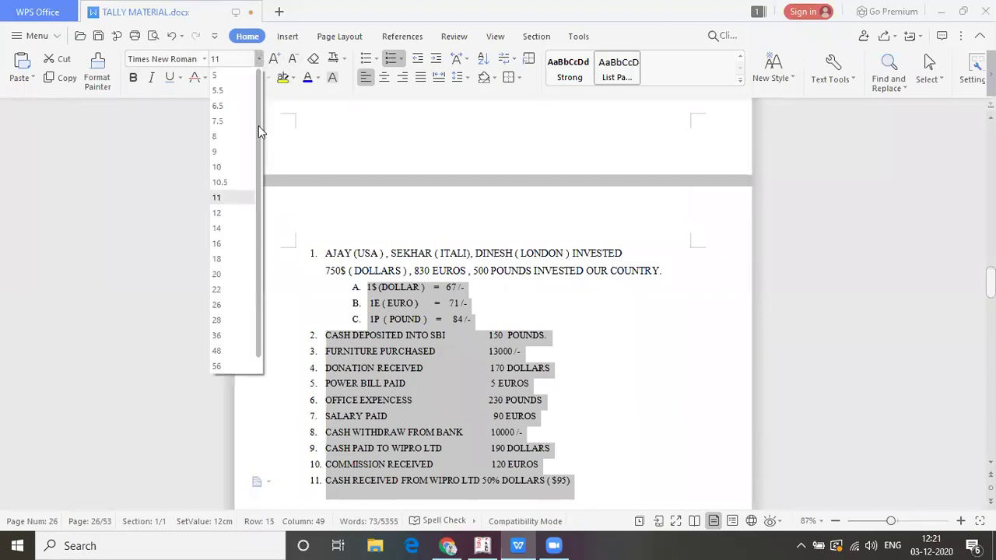
pyautogui.click(229, 213)
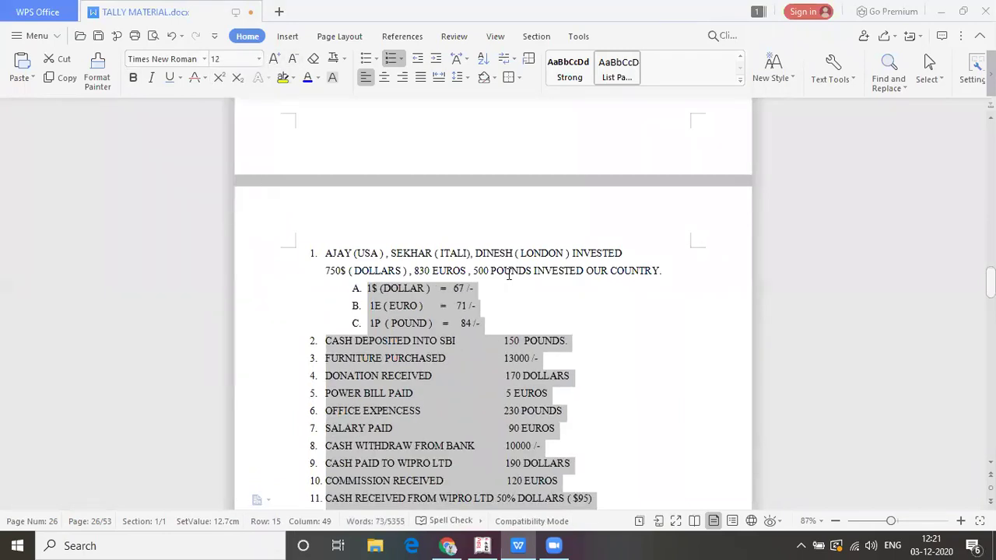
pyautogui.click(635, 372)
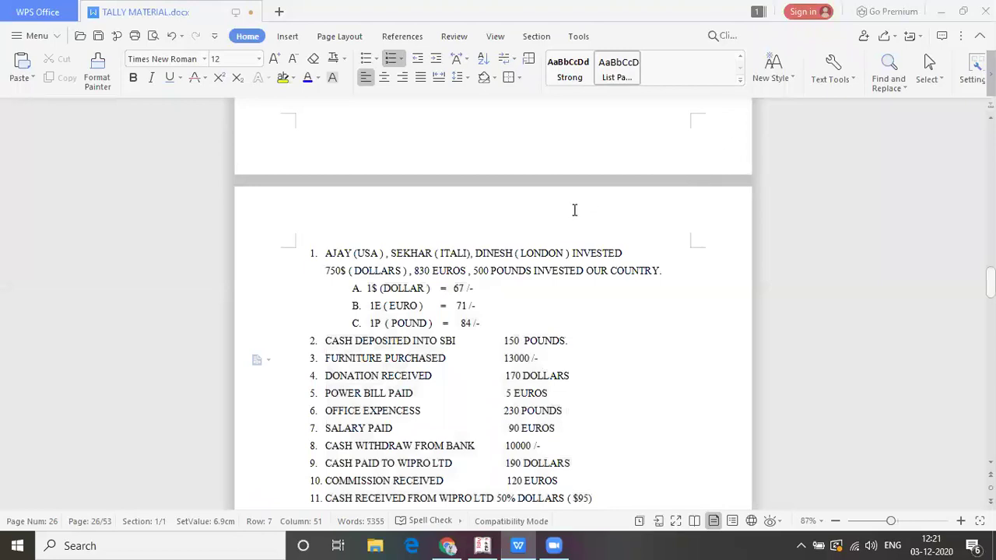
pyautogui.click(98, 36)
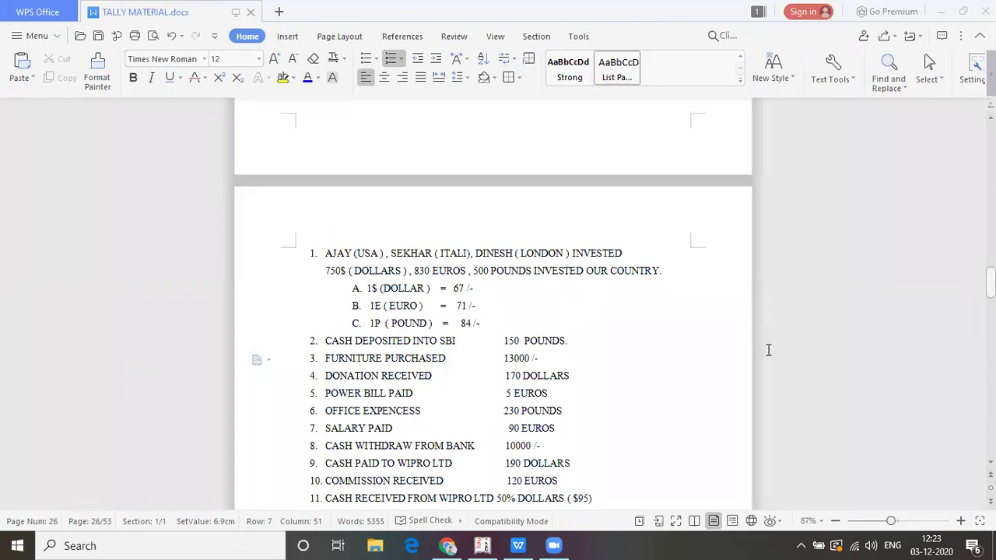
# Switch back to Tally.ERP 9 and leave the Day Book for the Display Menu.
pyautogui.hotkey('alt', 'Tab')
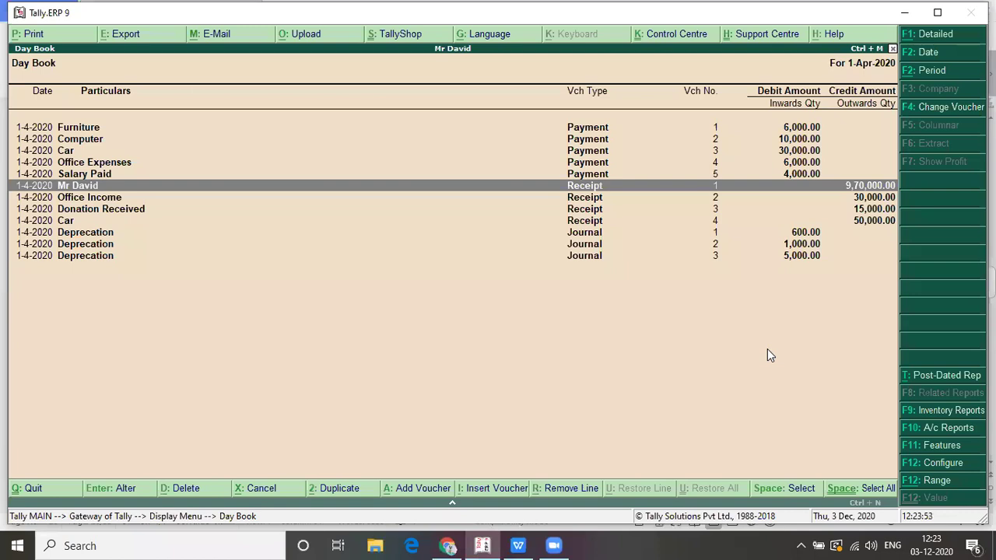
pyautogui.press('Escape')
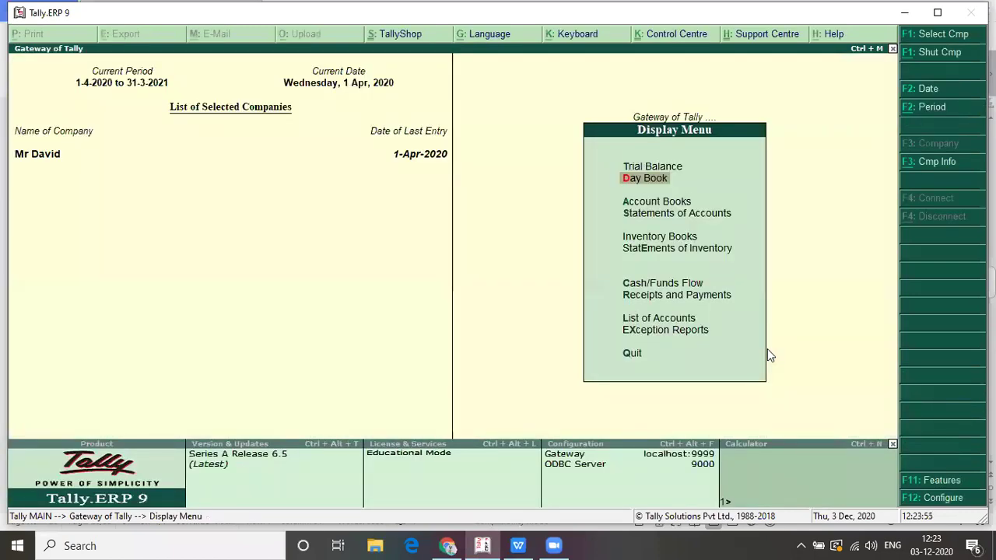
# Review the company's accounting features, including the multi-currency option, and quit without saving.
pyautogui.press('Escape')
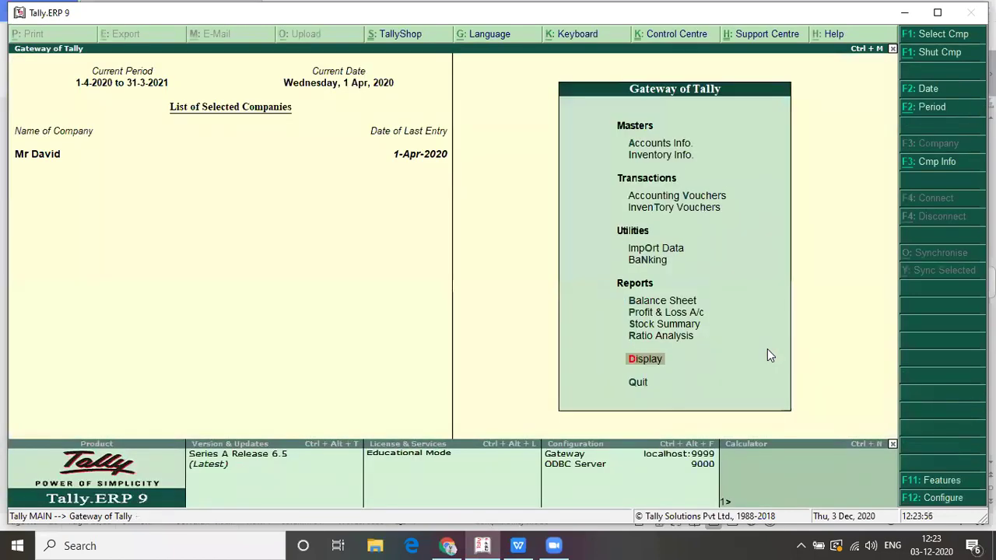
pyautogui.press('F11')
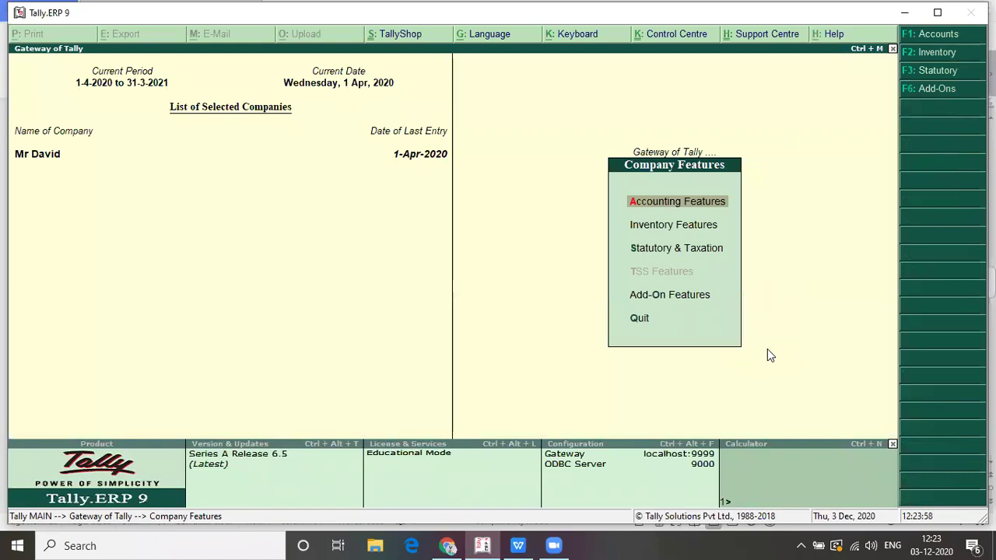
pyautogui.press('Return')
pyautogui.press('Return')
pyautogui.press('Return')
pyautogui.press('Return')
pyautogui.press('Return')
pyautogui.press('Up')
pyautogui.press('Up')
pyautogui.press('Down')
pyautogui.press('Down')
pyautogui.press('Up')
pyautogui.press('Up')
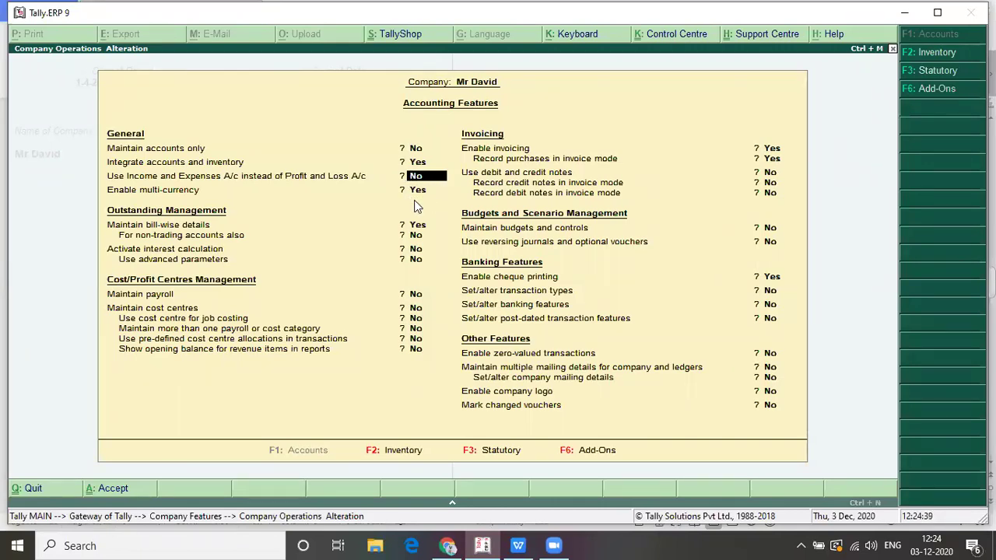
pyautogui.press('Escape')
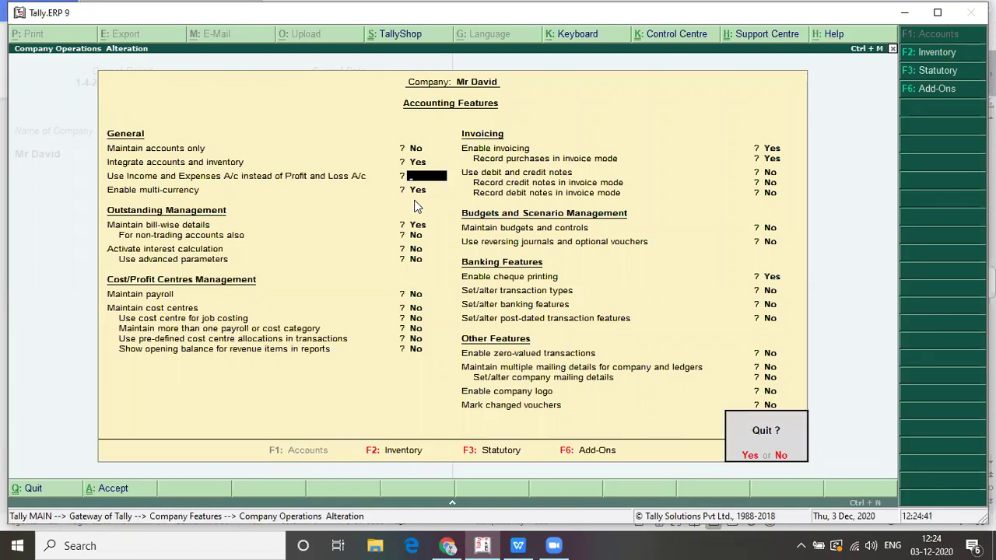
pyautogui.press('Return')
pyautogui.press('Escape')
# Open a blank currency creation form from the accounts masters.
pyautogui.press('Up')
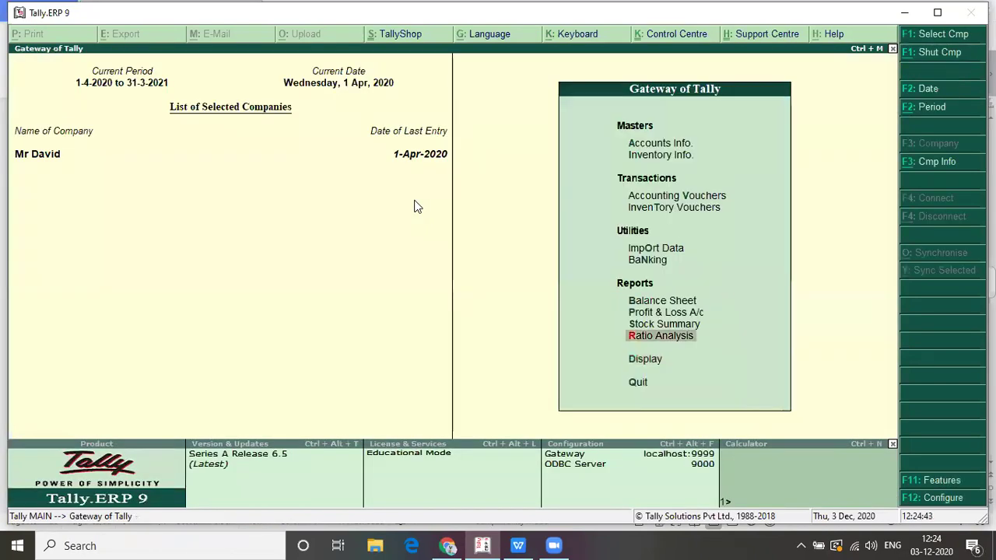
pyautogui.press('Home')
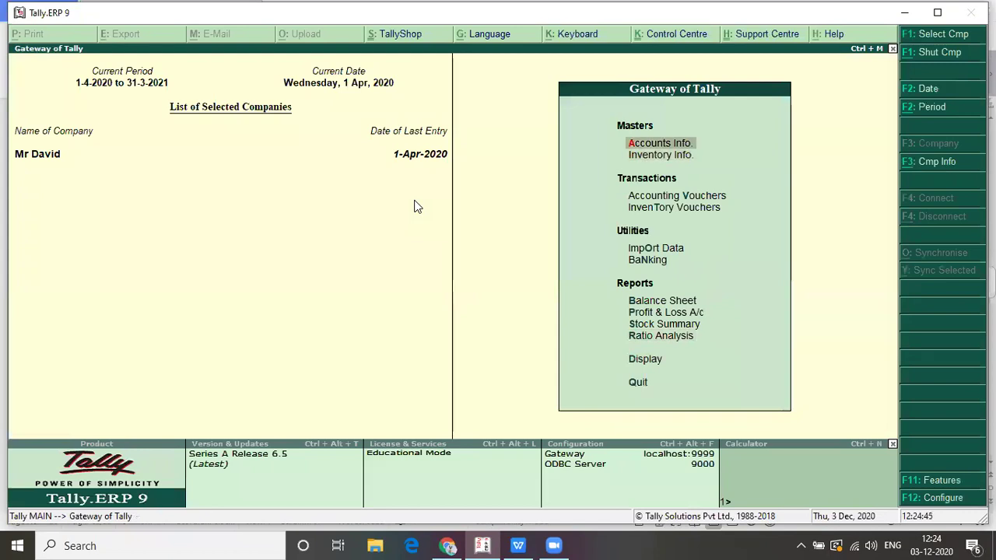
pyautogui.press('Return')
pyautogui.press('Down')
pyautogui.press('Down')
pyautogui.press('Down')
pyautogui.press('Up')
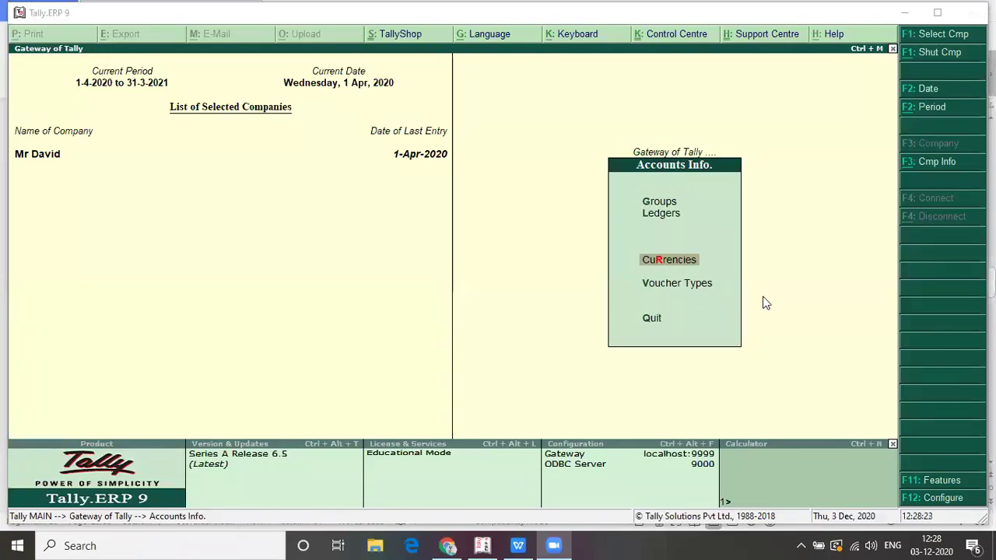
pyautogui.click(682, 266)
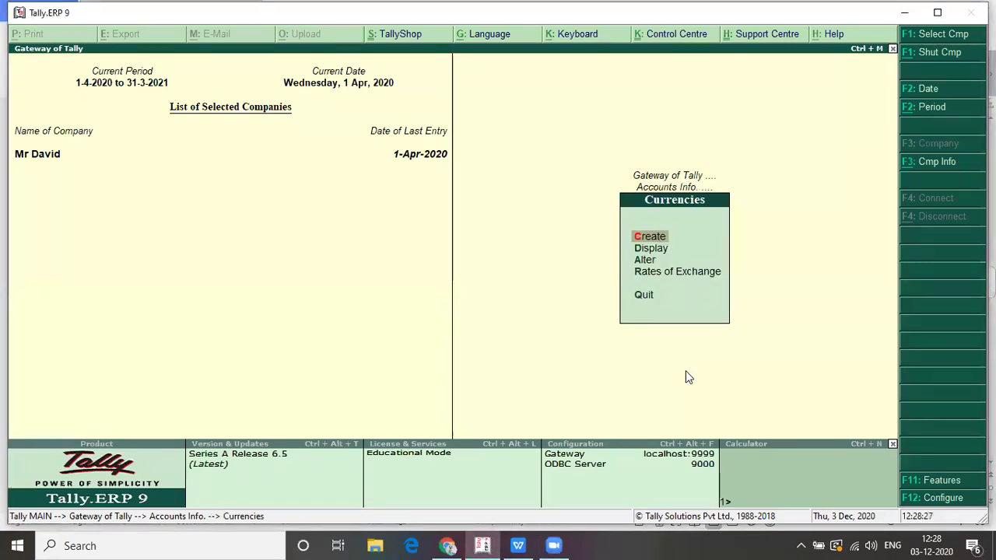
pyautogui.press('Return')
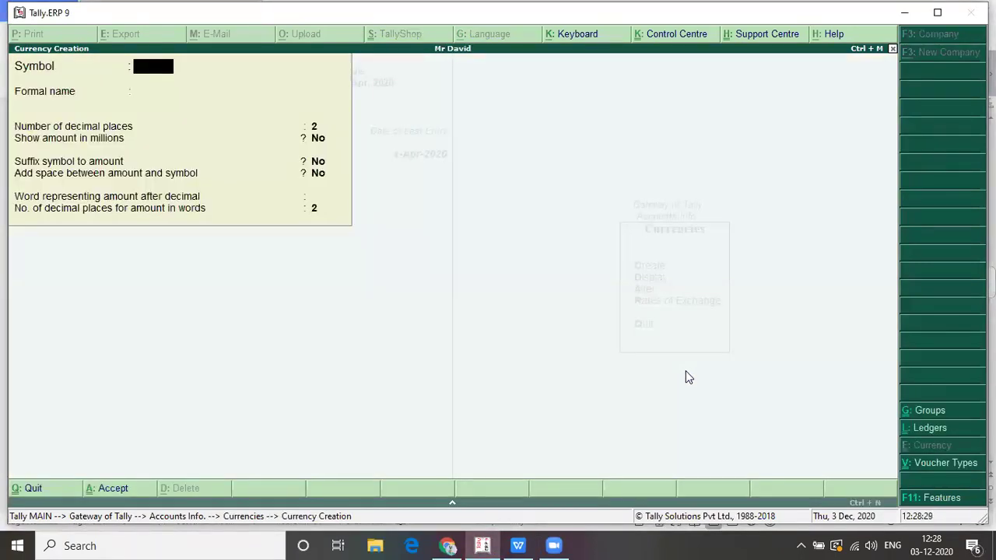
# Check the exercise's currencies in TALLY MATERIAL.docx in WPS Office and try to create a Tally.ERP 9 currency with the symbol $.
pyautogui.hotkey('alt', 'Tab')
pyautogui.hotkey('alt', 'Tab')
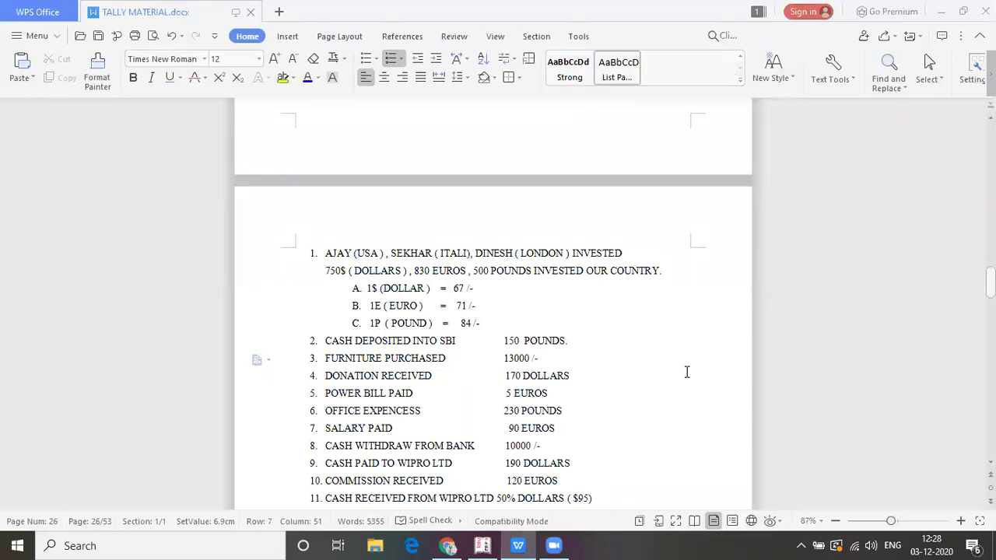
pyautogui.hotkey('alt', 'Tab')
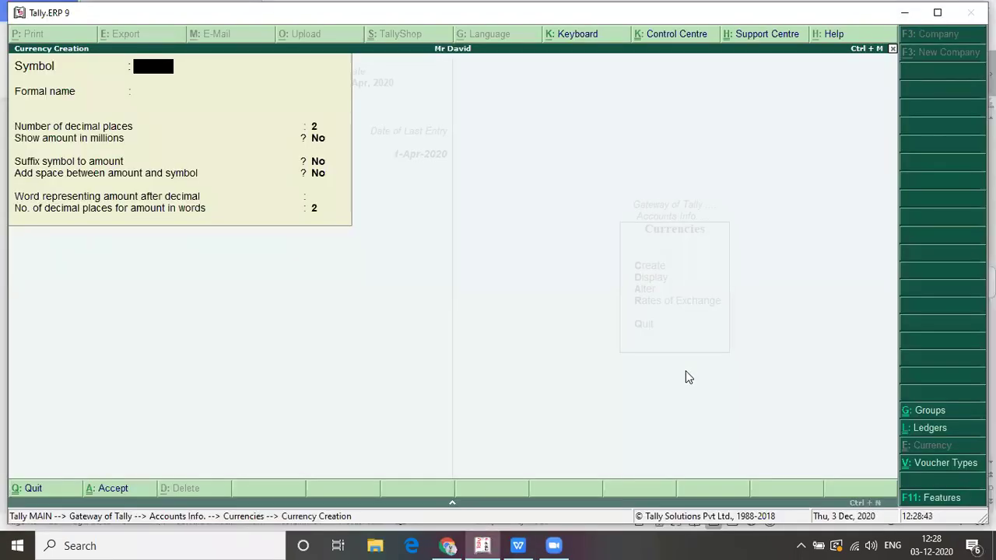
pyautogui.write('$')
pyautogui.press('Return')
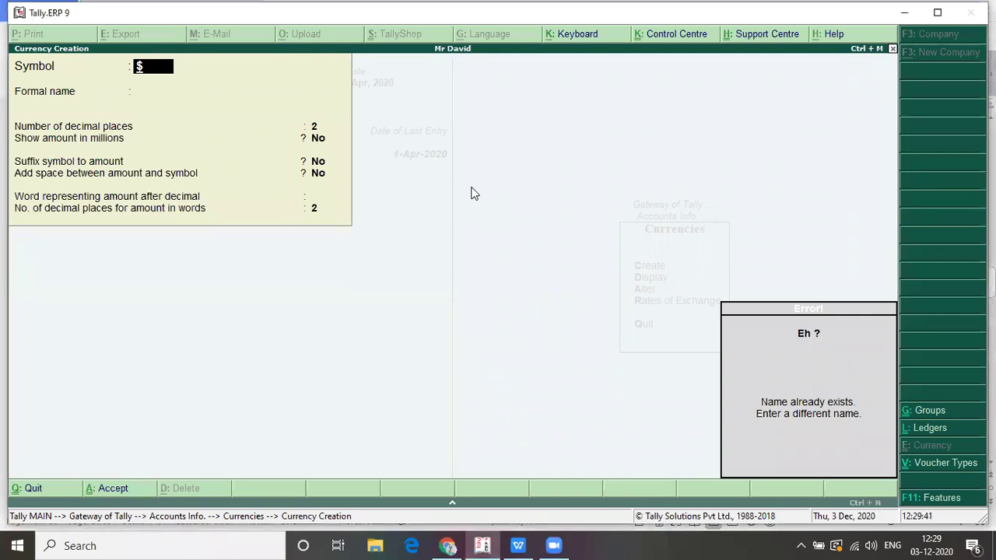
pyautogui.press('BackSpace')
pyautogui.press('Escape')
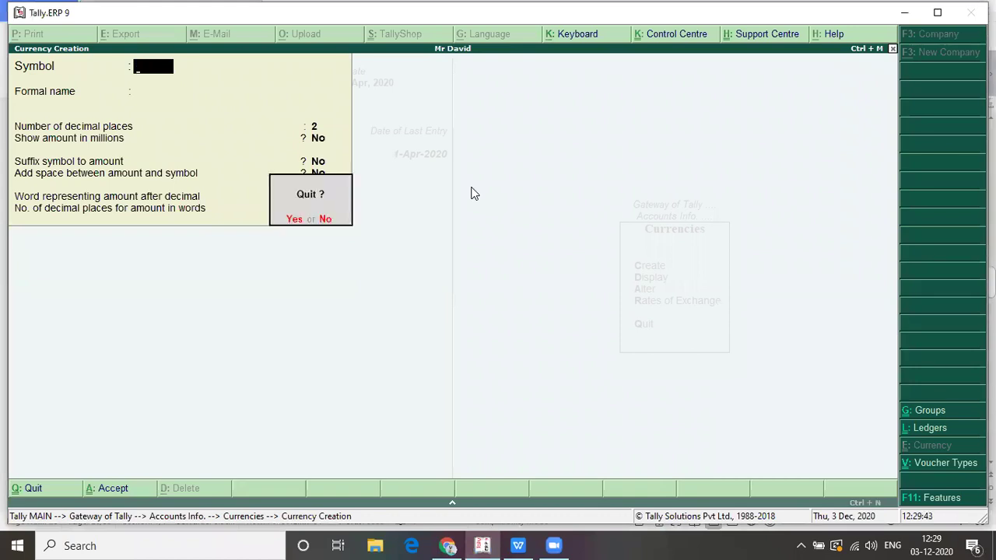
pyautogui.press('y')
pyautogui.press('Return')
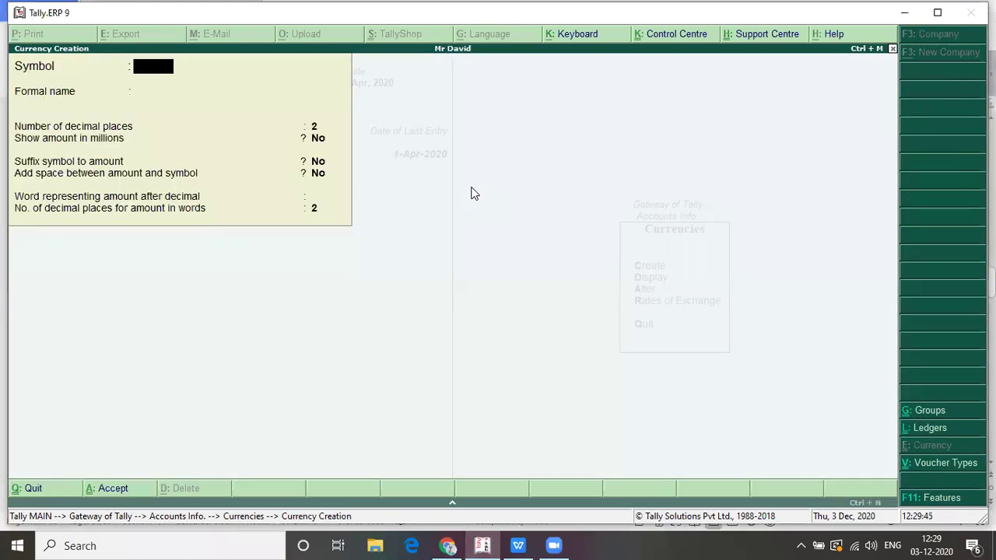
# Consult the currency exercise in TALLY MATERIAL.docx and enter 1E as the new currency's symbol in Tally.ERP 9.
pyautogui.hotkey('alt', 'Tab')
pyautogui.hotkey('alt', 'Tab')
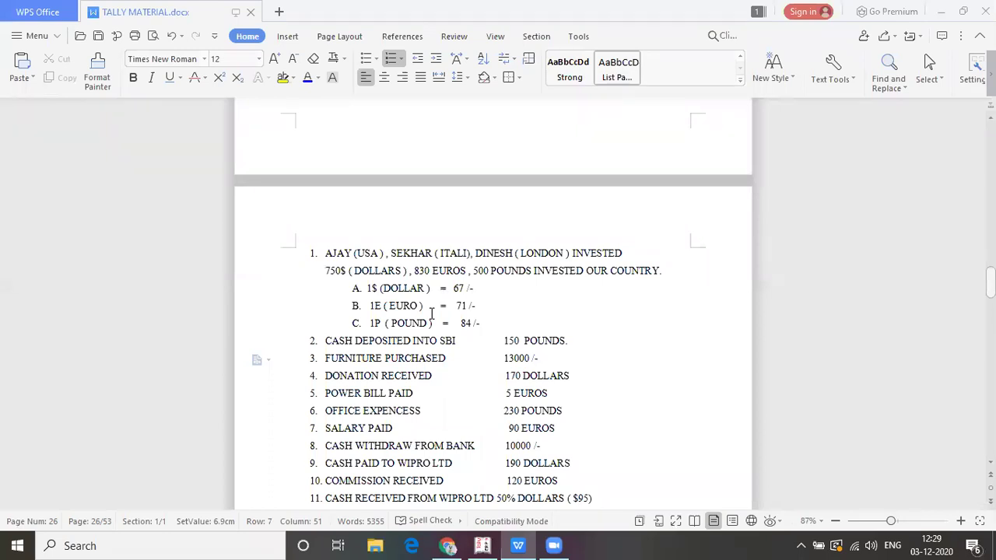
pyautogui.hotkey('alt', 'Tab')
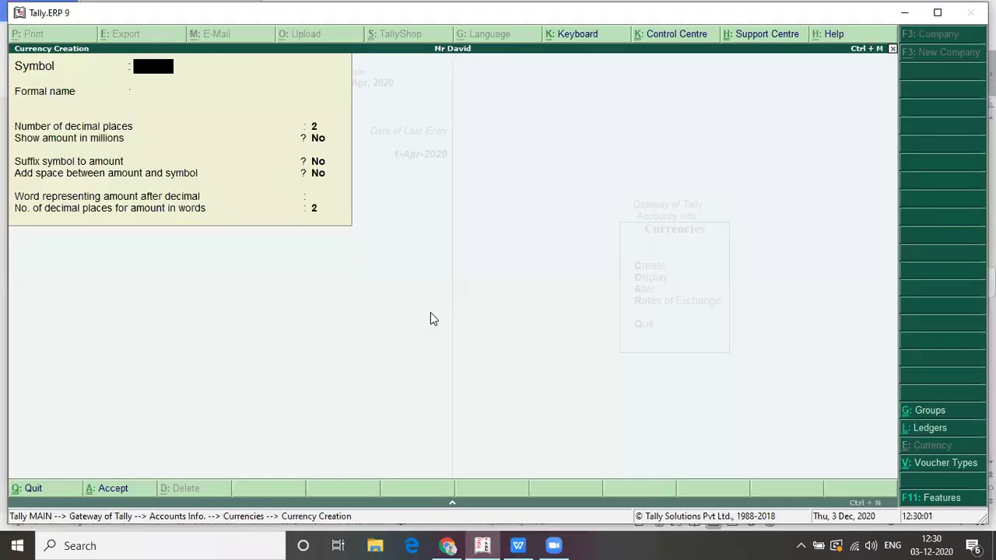
pyautogui.write('1')
pyautogui.press('capslock')
pyautogui.write('E')
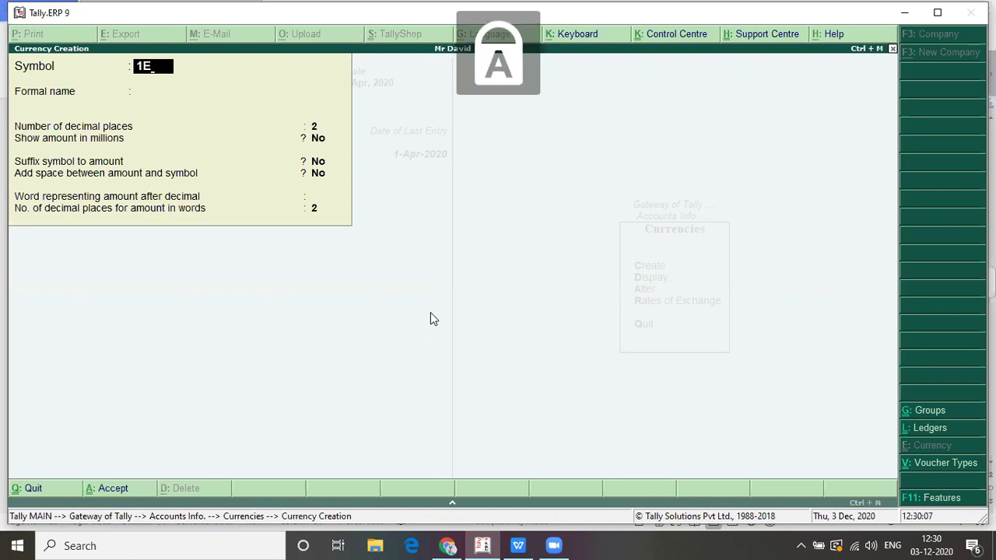
pyautogui.press('Return')
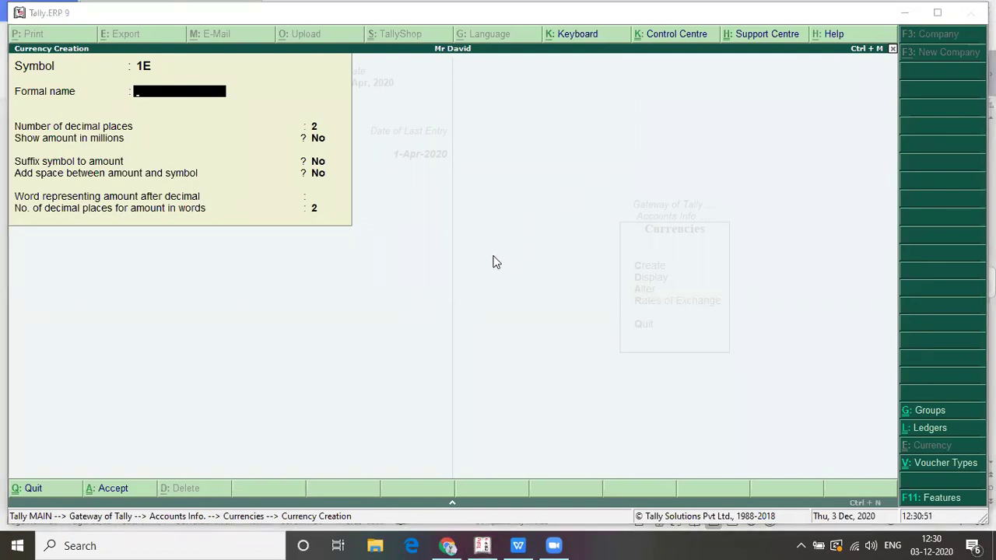
# Set the formal name to EURO and try to save the 1E currency with the remaining fields at their defaults.
pyautogui.click(195, 125)
pyautogui.write('EURO')
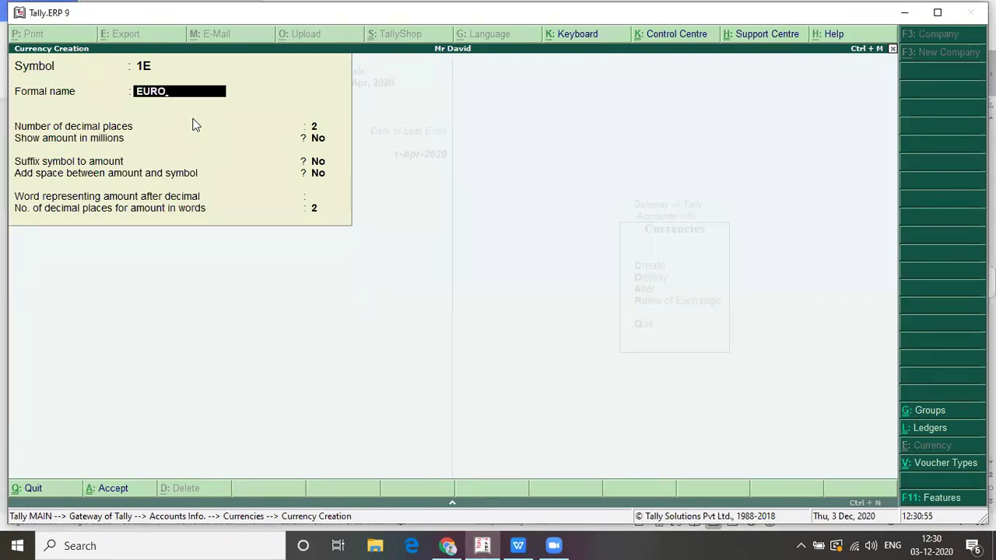
pyautogui.press('Return')
pyautogui.press('Return')
pyautogui.press('Return')
pyautogui.press('Return')
pyautogui.press('Return')
pyautogui.press('Return')
pyautogui.press('Return')
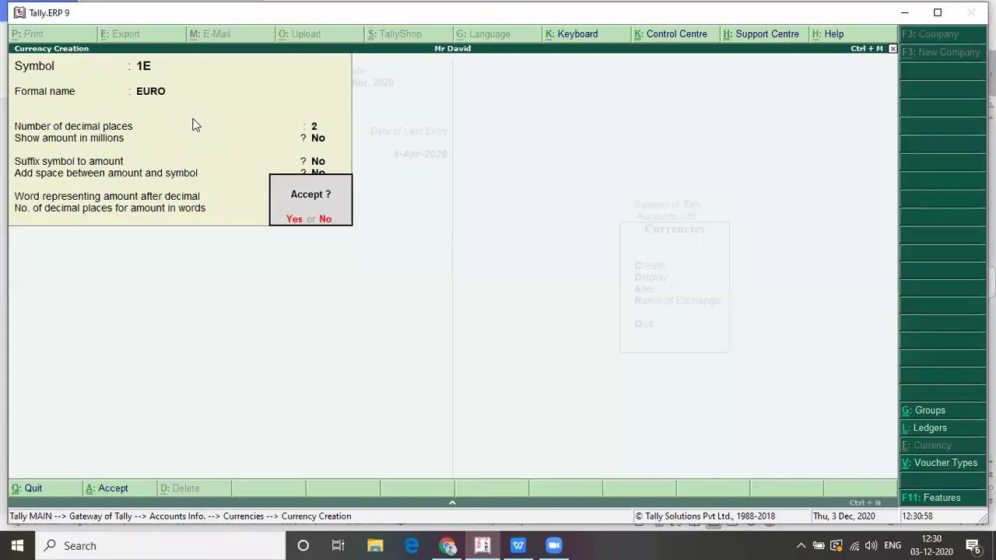
pyautogui.press('Return')
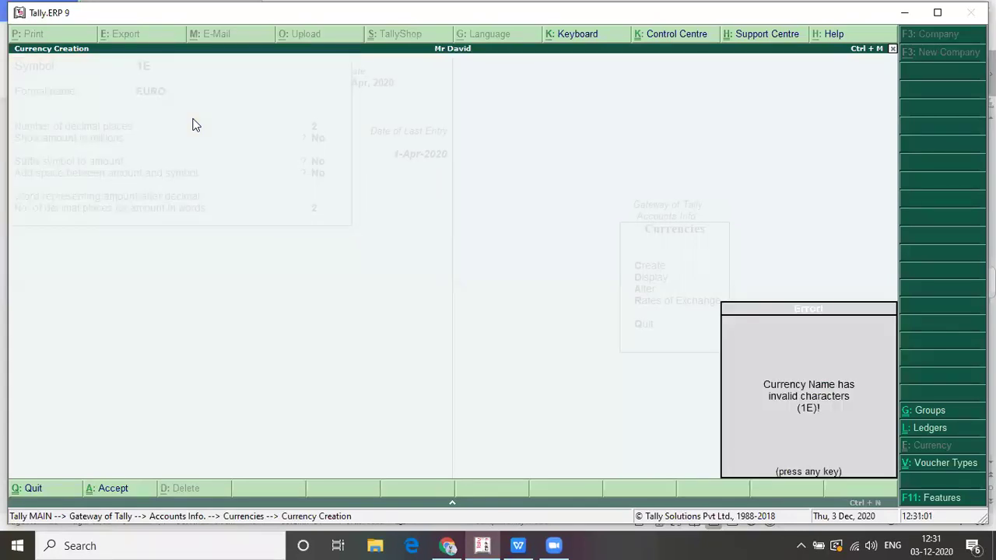
pyautogui.press('Return')
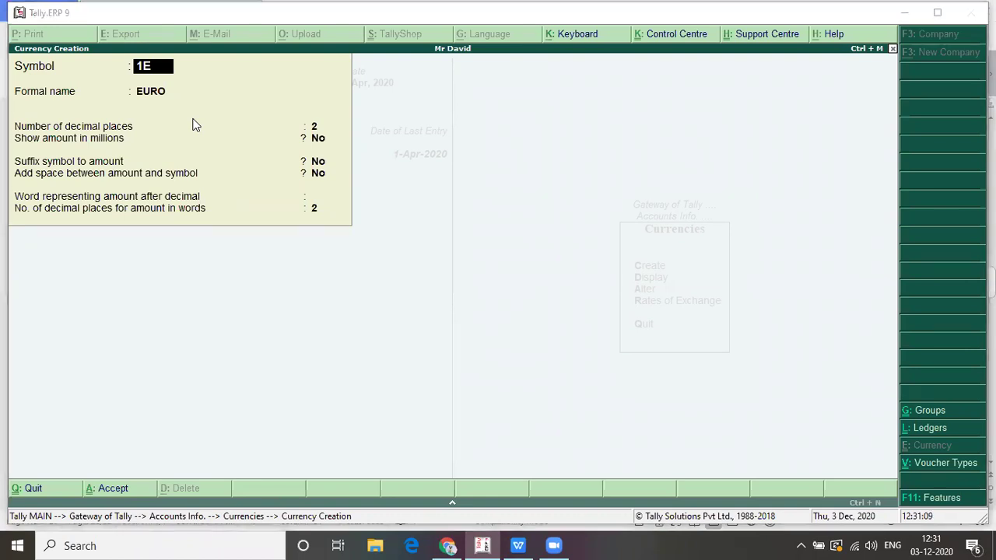
# Check the exercise in TALLY MATERIAL.docx again and change the currency symbol to 1P in Tally.ERP 9.
pyautogui.hotkey('alt', 'Tab')
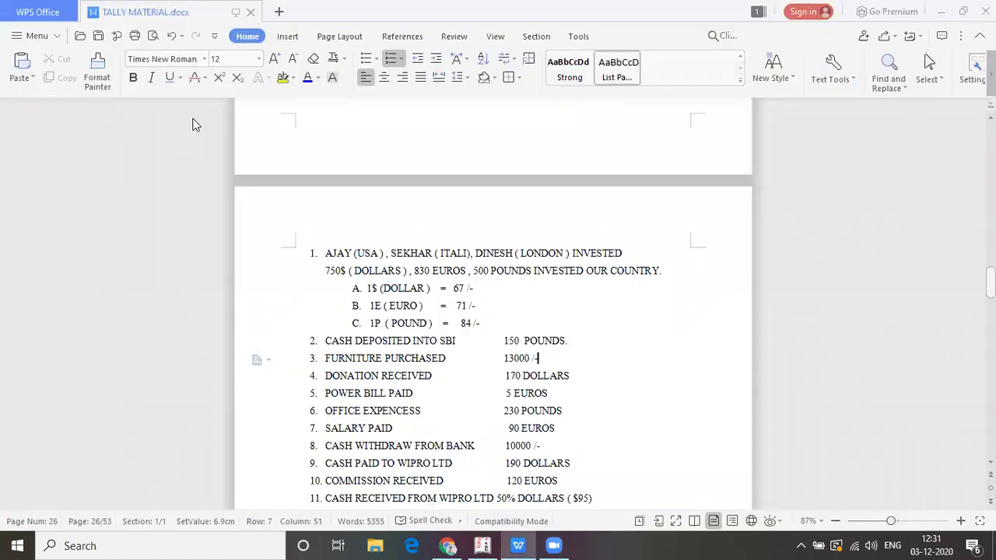
pyautogui.hotkey('alt', 'Tab')
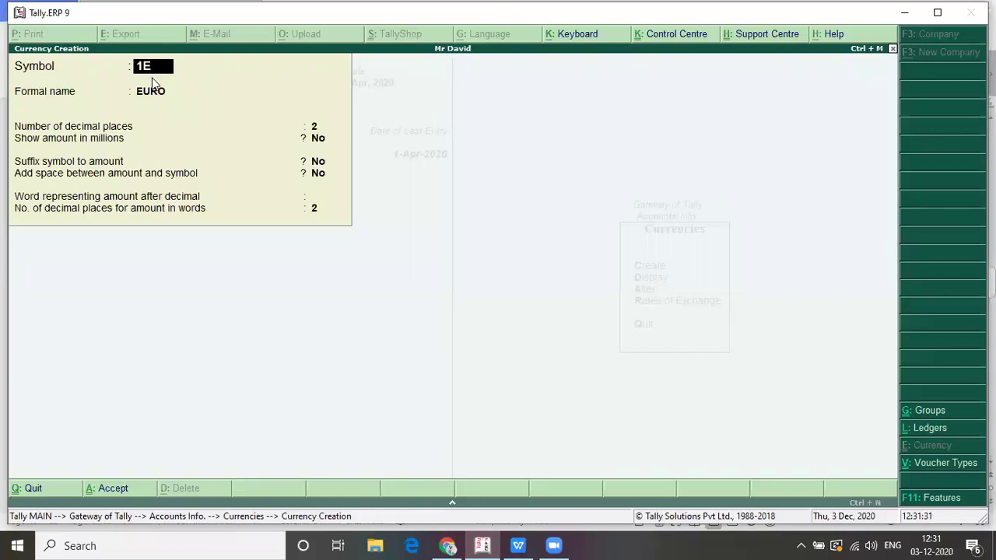
pyautogui.press('BackSpace')
pyautogui.write('P')
pyautogui.press('Return')
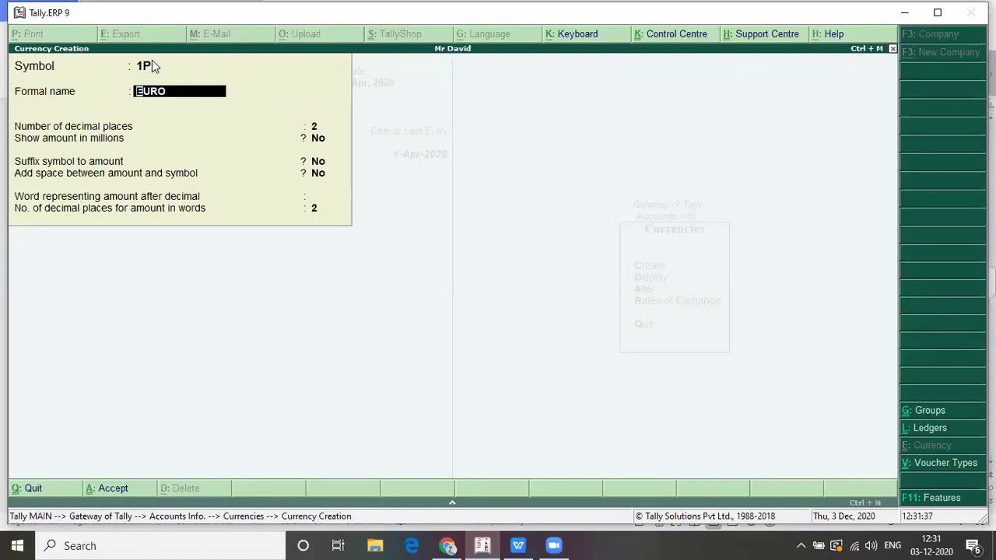
# Set the formal name to POUND and try to save the 1P currency with the remaining fields at their defaults.
pyautogui.write('POUND')
pyautogui.press('Return')
pyautogui.press('Return')
pyautogui.press('Return')
pyautogui.press('Return')
pyautogui.press('Return')
pyautogui.press('Return')
pyautogui.press('Return')
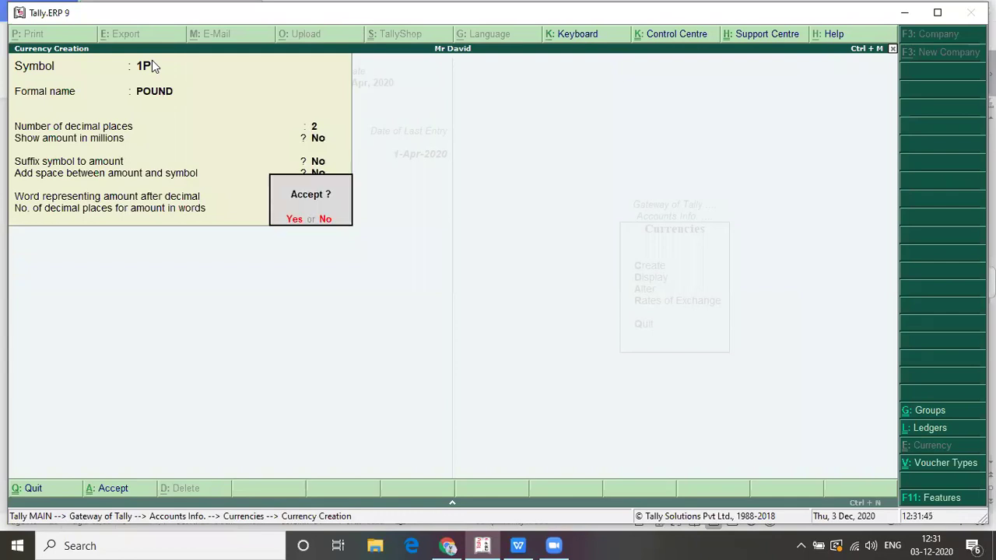
pyautogui.press('Return')
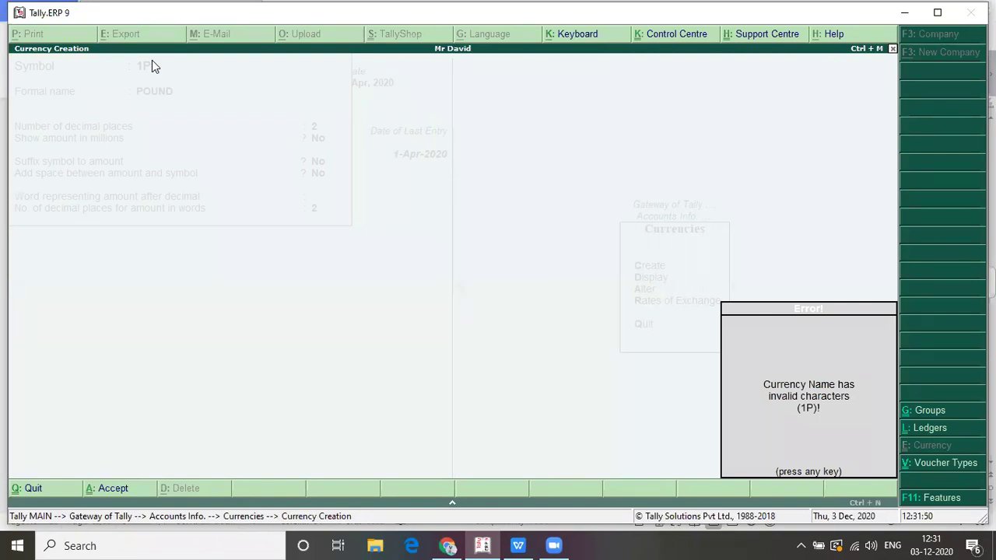
# Consult the currency list in TALLY MATERIAL.docx and reopen a blank currency creation form in Tally.ERP 9.
pyautogui.hotkey('alt', 'Tab')
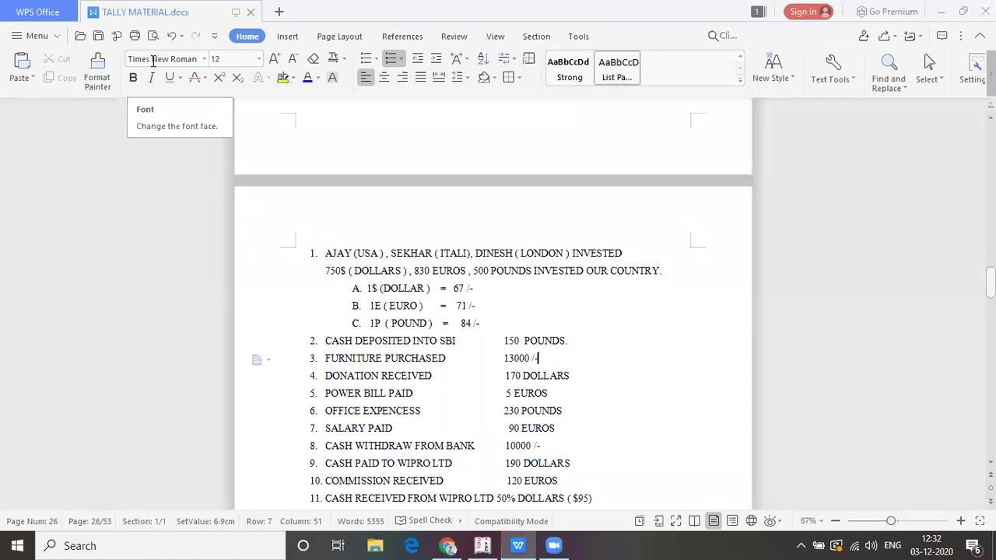
pyautogui.hotkey('alt', 'Tab')
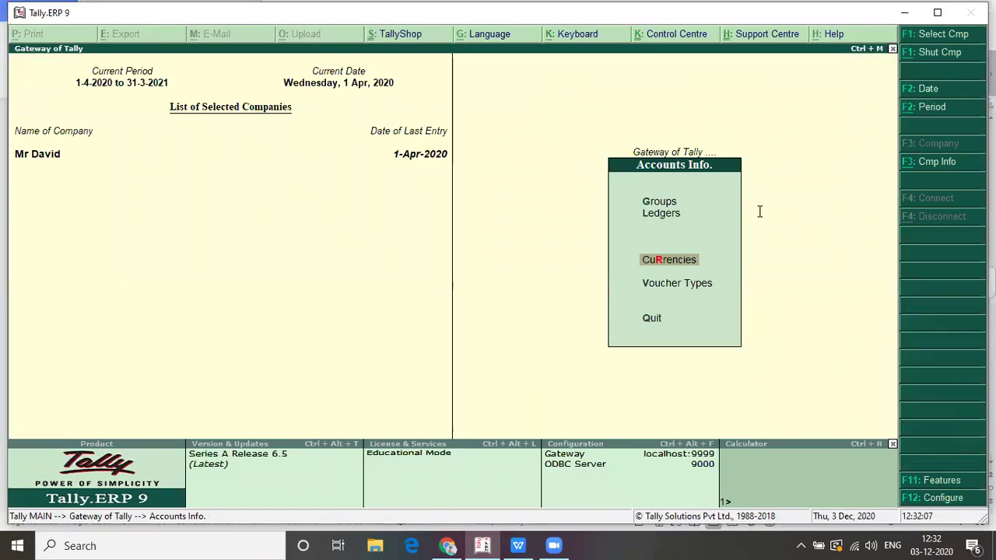
pyautogui.hotkey('alt', 'Tab')
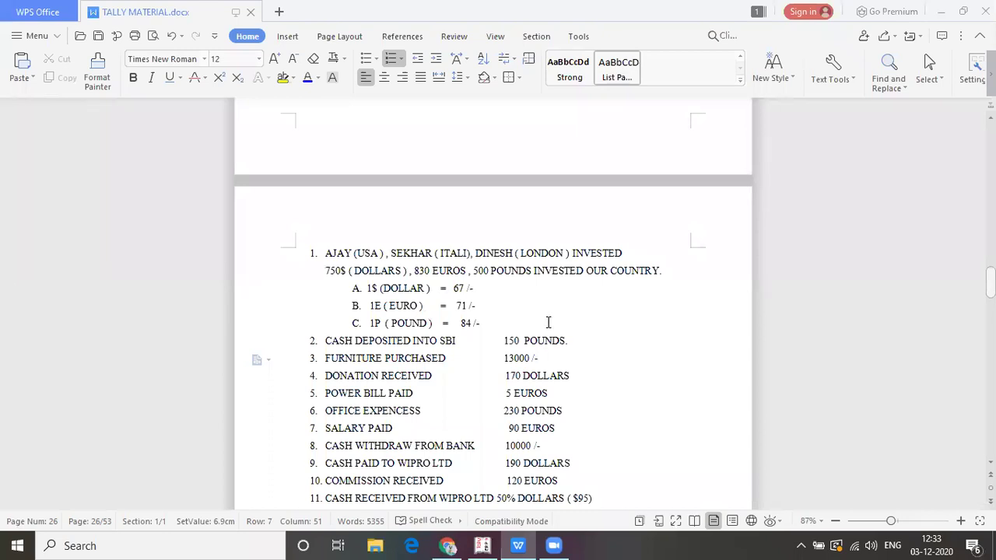
pyautogui.hotkey('alt', 'Tab')
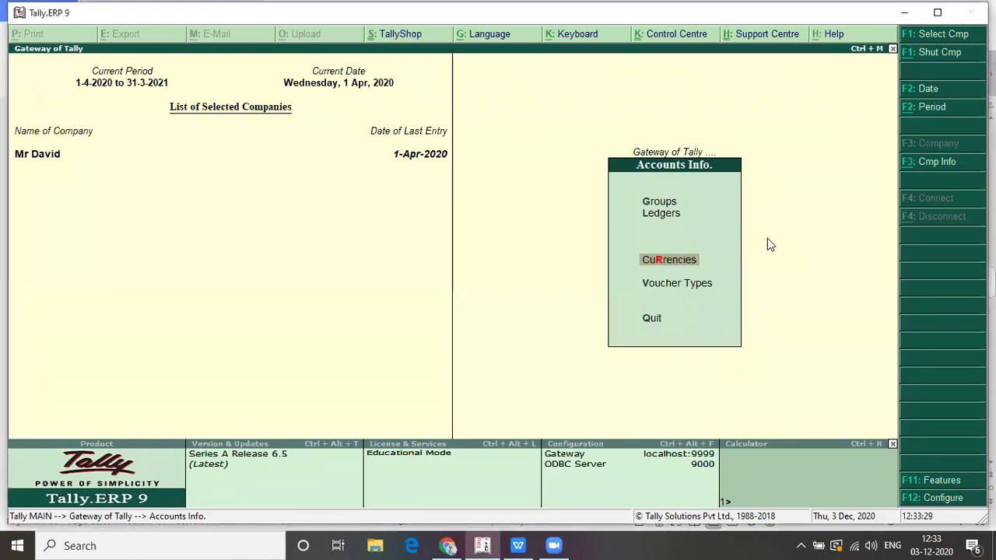
pyautogui.press('Return')
pyautogui.press('Return')
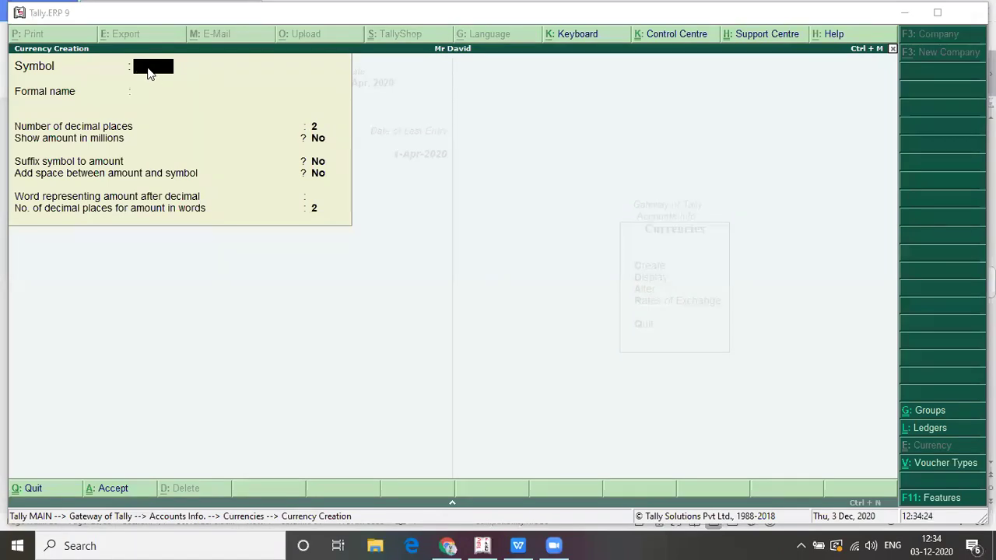
# Create a currency with symbol E and formal name EURO, keeping the remaining fields at their defaults.
pyautogui.write('E')
pyautogui.press('Return')
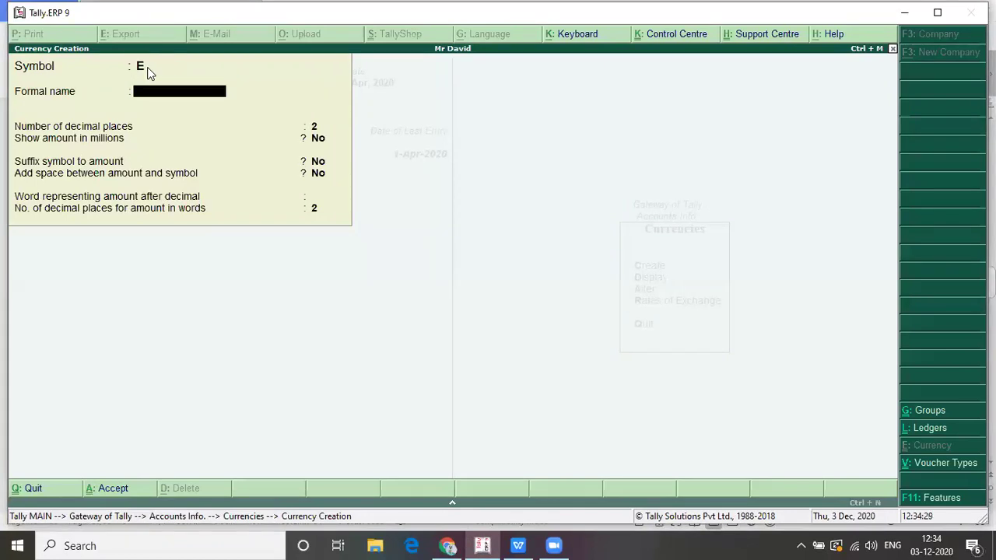
pyautogui.write('EURO')
pyautogui.press('Return')
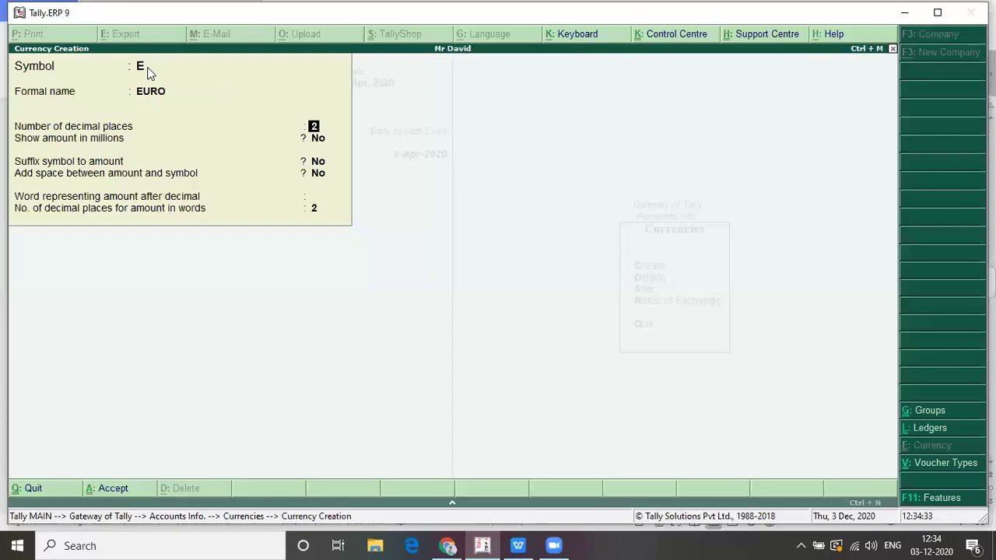
pyautogui.press('Return')
pyautogui.press('Return')
pyautogui.press('Return')
pyautogui.press('Return')
pyautogui.press('Return')
pyautogui.press('Return')
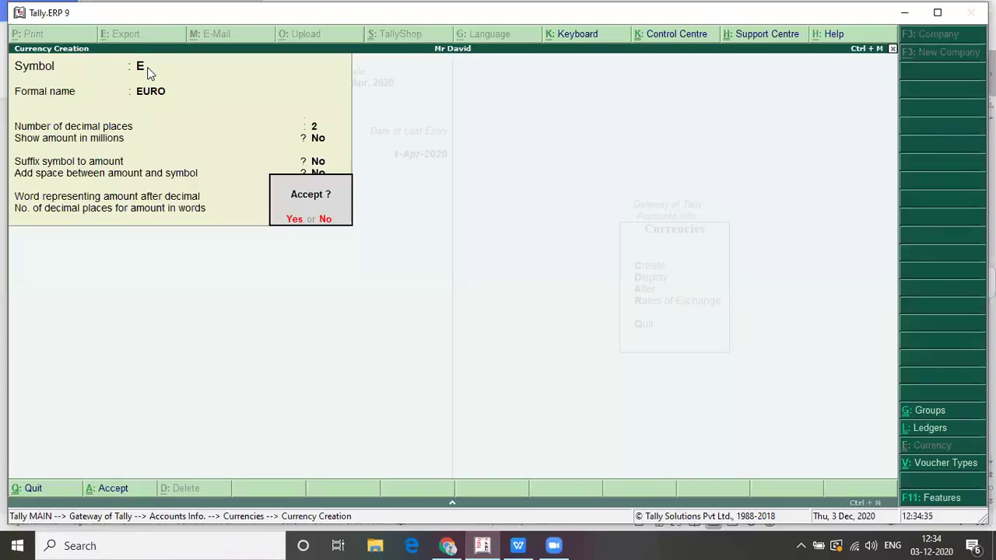
pyautogui.press('Return')
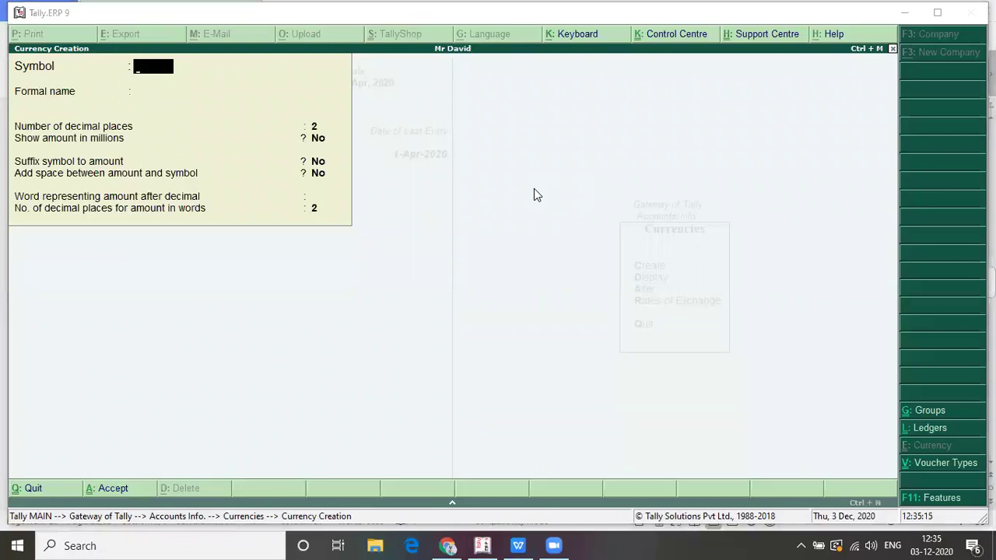
# Try to save a currency with symbol 1P and formal name POUND, keeping the remaining fields at their defaults.
pyautogui.click(162, 99)
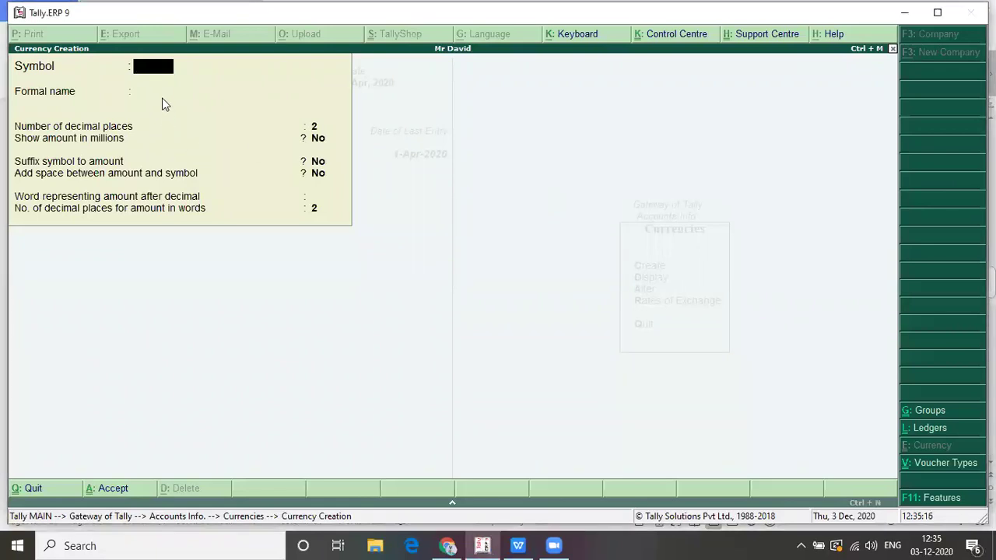
pyautogui.write('1P')
pyautogui.press('Return')
pyautogui.write('POI')
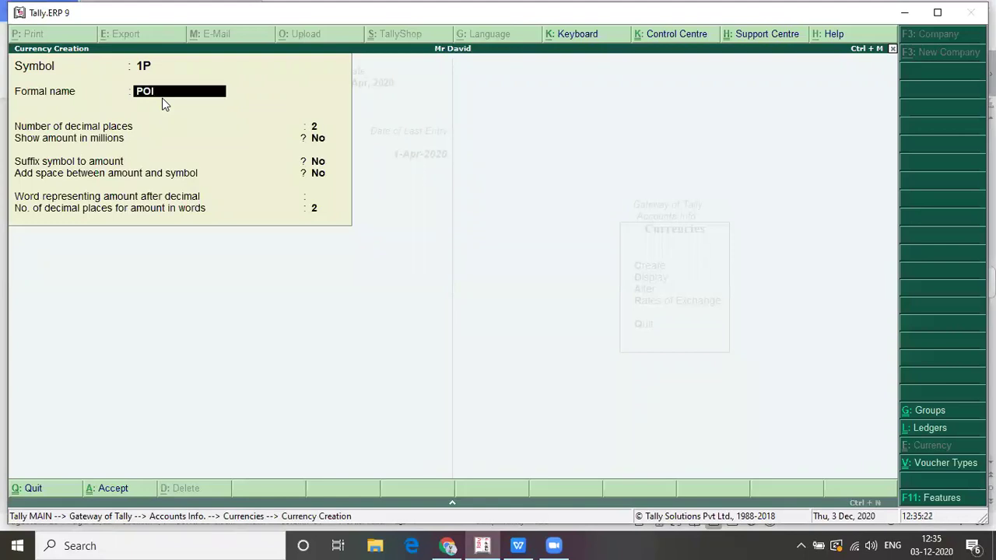
pyautogui.press('BackSpace')
pyautogui.write('UND')
pyautogui.press('Return')
pyautogui.press('Return')
pyautogui.press('Return')
pyautogui.press('Return')
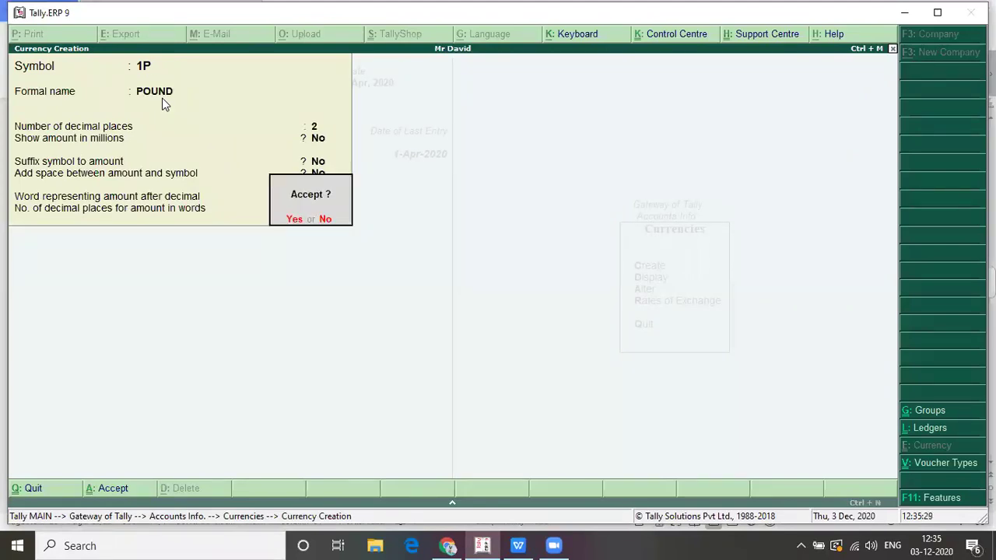
pyautogui.press('Return')
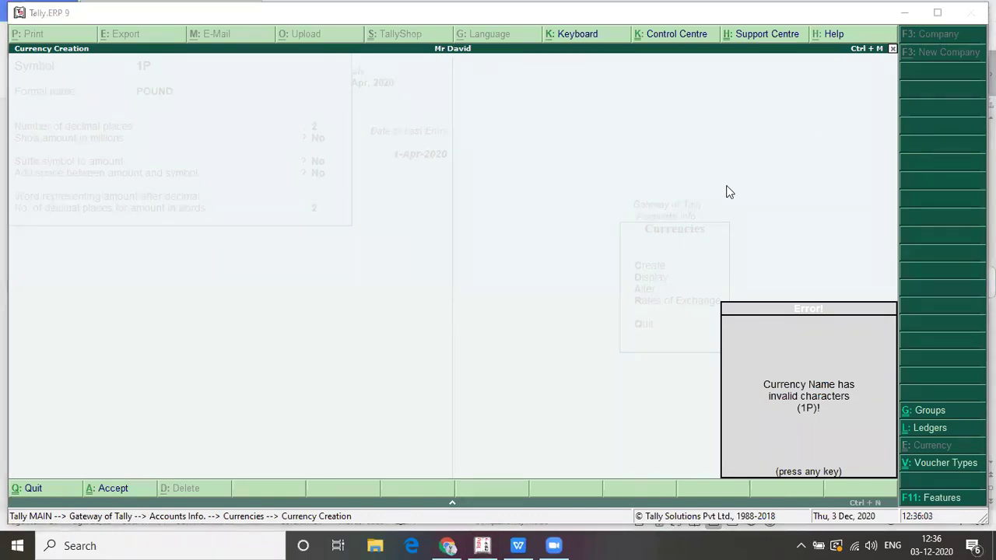
pyautogui.click(627, 237)
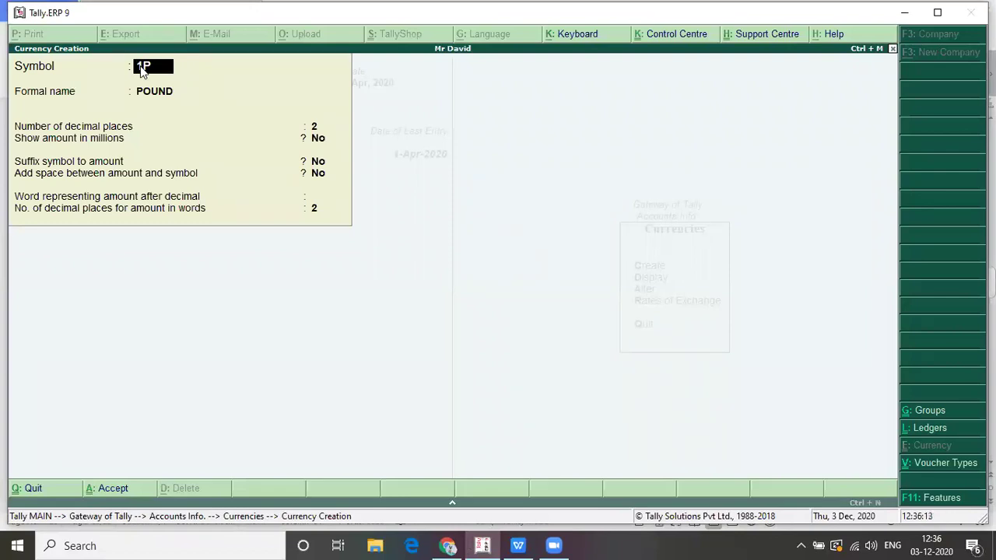
# Change the pound currency's symbol to P and save it with the other fields as they are.
pyautogui.press('BackSpace')
pyautogui.write('P')
pyautogui.press('Return')
pyautogui.press('Return')
pyautogui.press('Return')
pyautogui.press('Return')
pyautogui.press('Return')
pyautogui.press('Return')
pyautogui.press('Return')
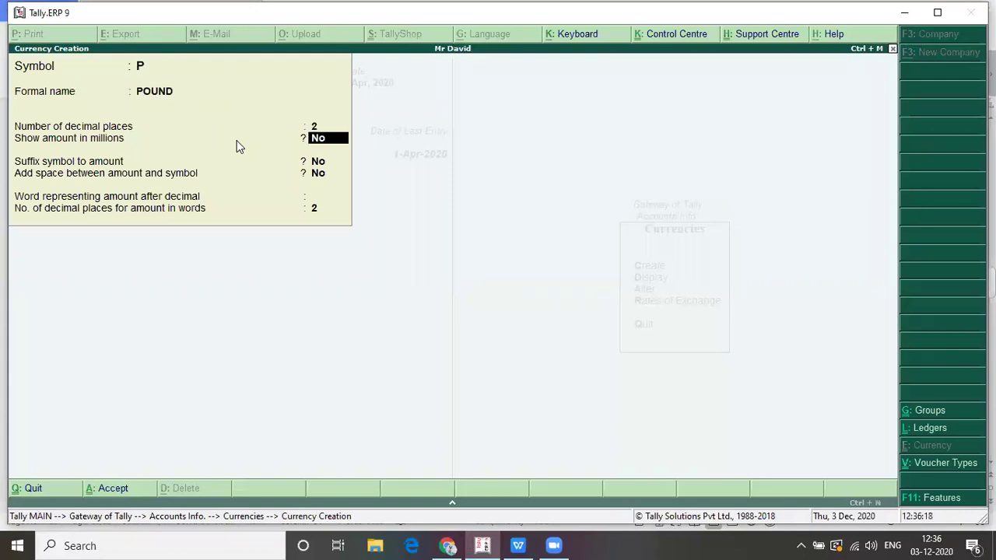
pyautogui.press('Return')
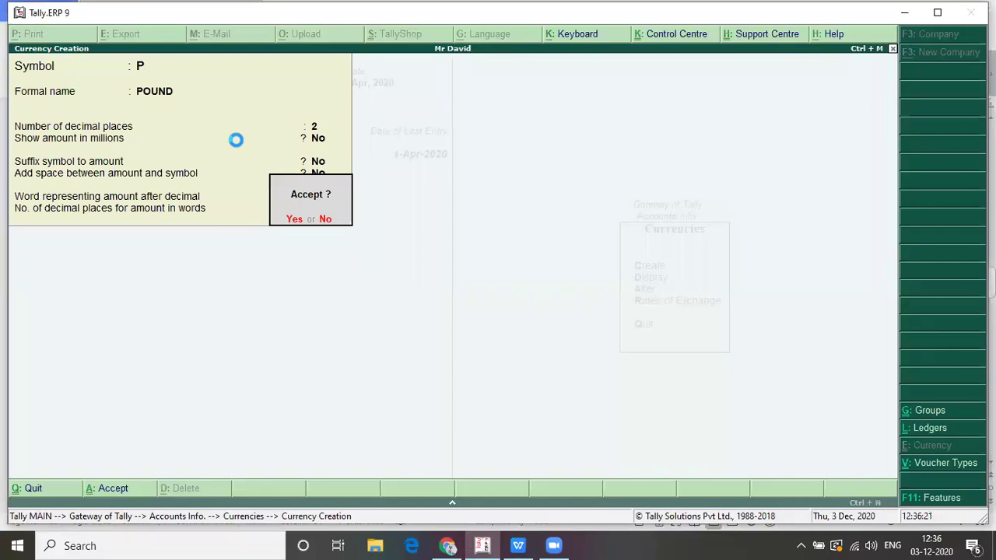
pyautogui.press('Return')
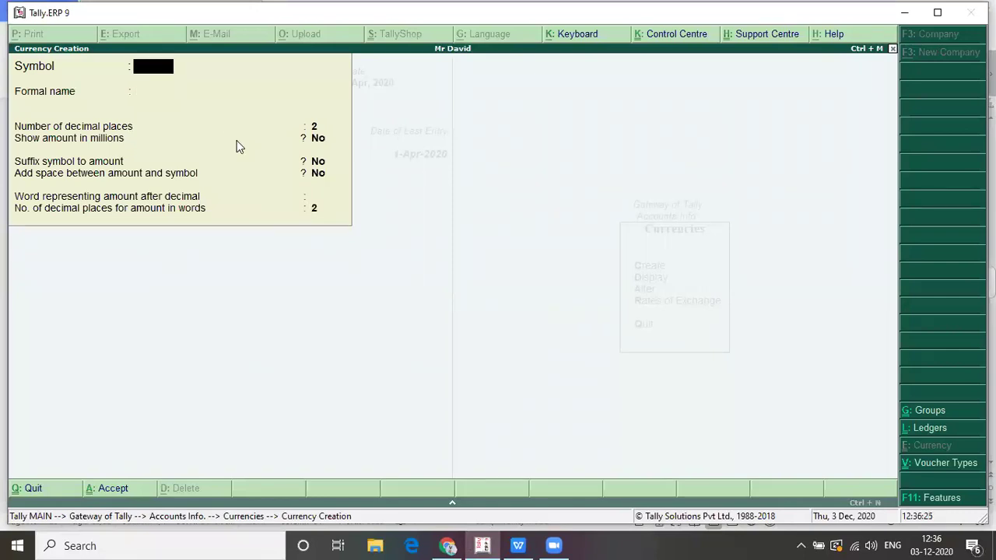
# Leave currency creation, shut the current company and open a blank company creation form.
pyautogui.press('Escape')
pyautogui.press('Return')
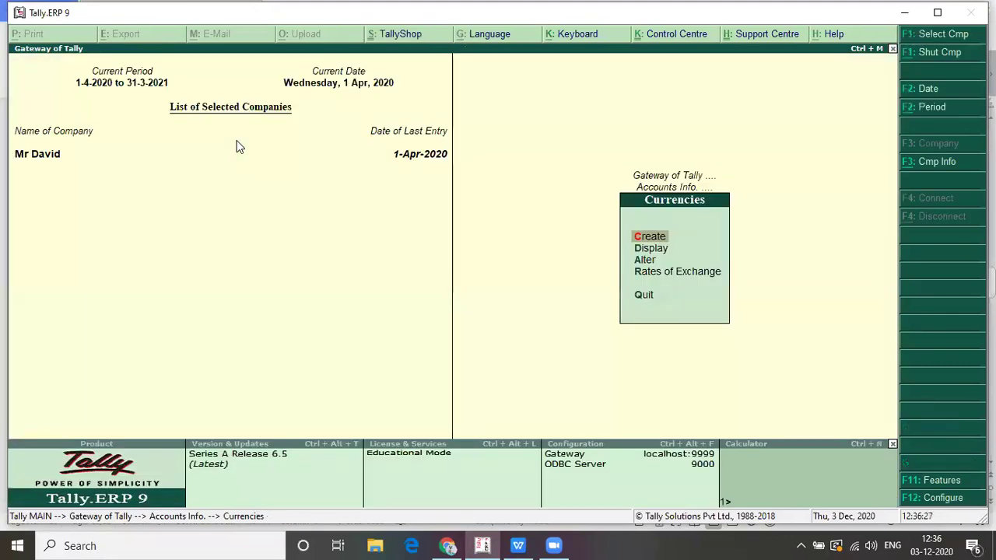
pyautogui.press('Escape')
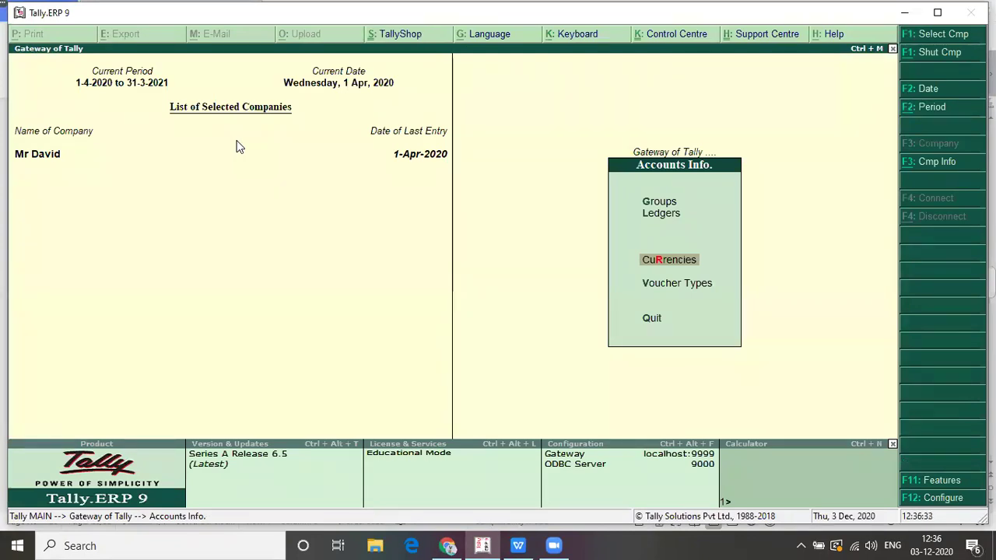
pyautogui.press('Escape')
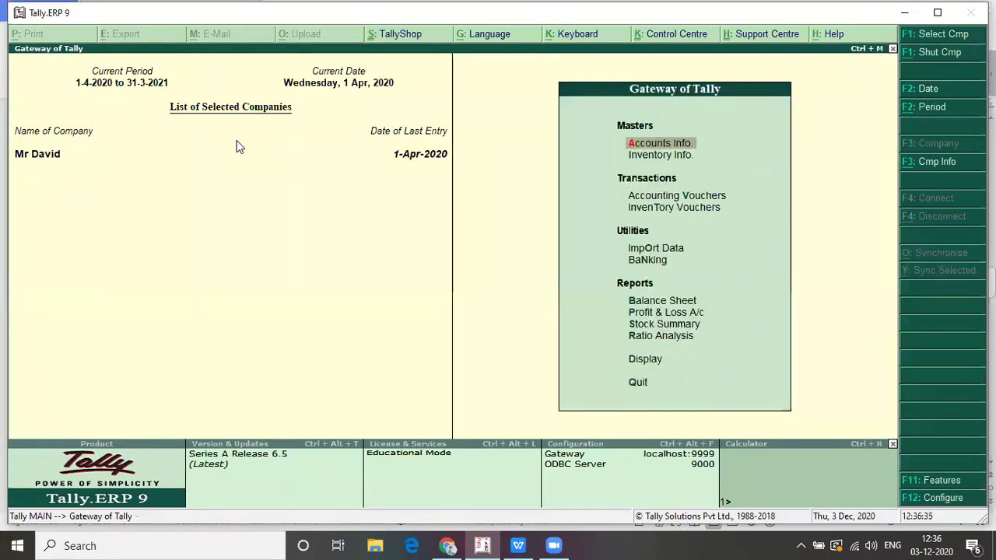
pyautogui.hotkey('alt', 'F1')
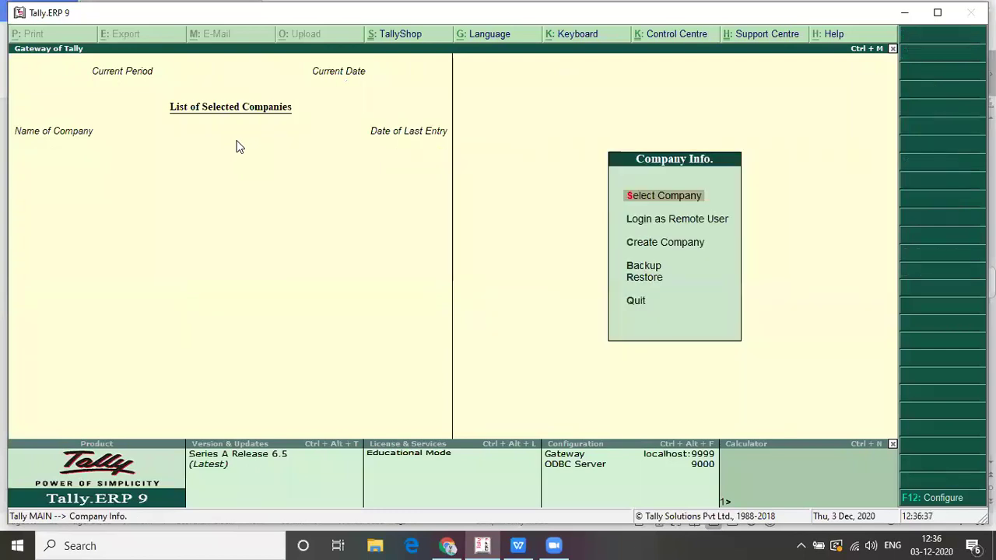
pyautogui.press('c')
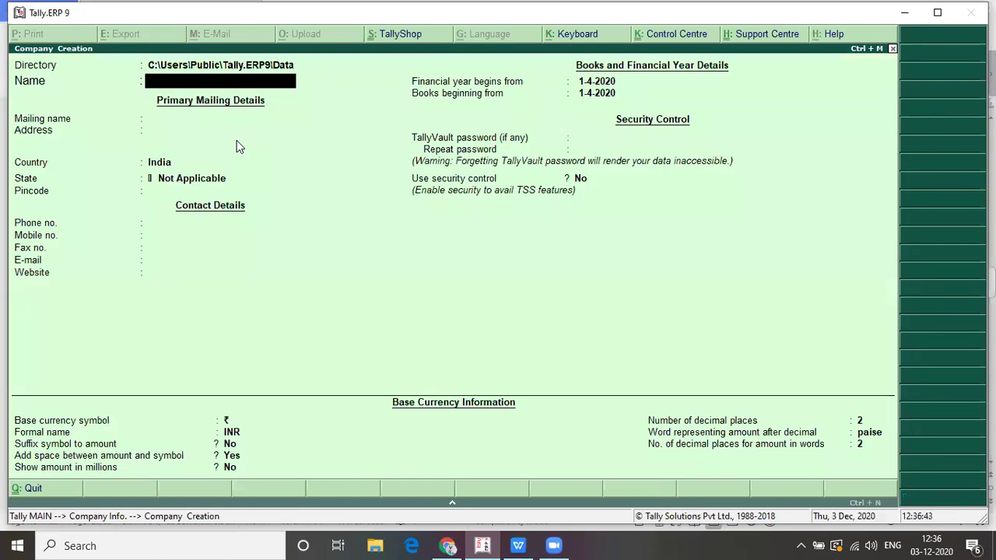
# Consult the investors in TALLY MATERIAL.docx and enter their three names after MR as the company name in Tally.ERP 9.
pyautogui.hotkey('alt', 'Tab')
pyautogui.hotkey('alt', 'Tab')
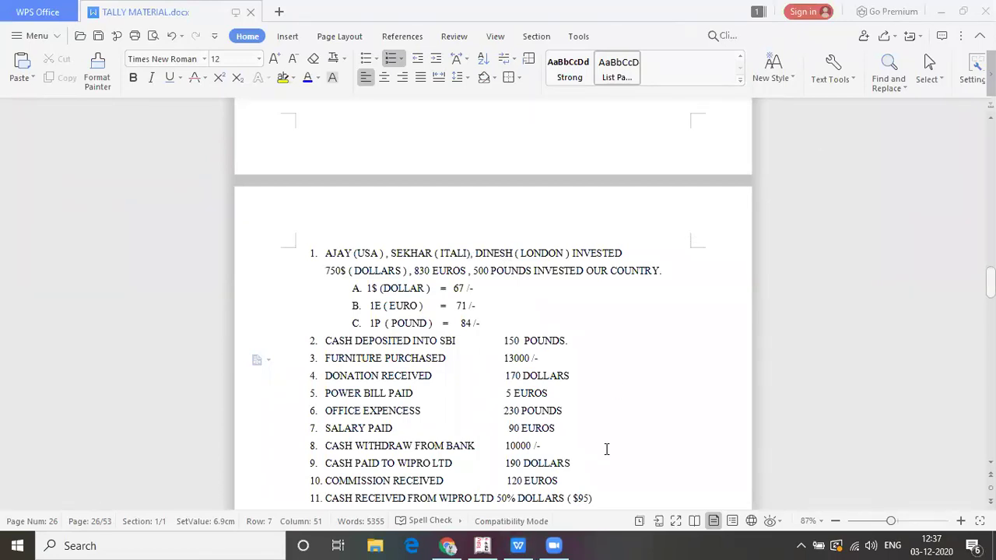
pyautogui.hotkey('alt', 'Tab')
pyautogui.write('MR A')
pyautogui.press('capslock')
pyautogui.write('jay')
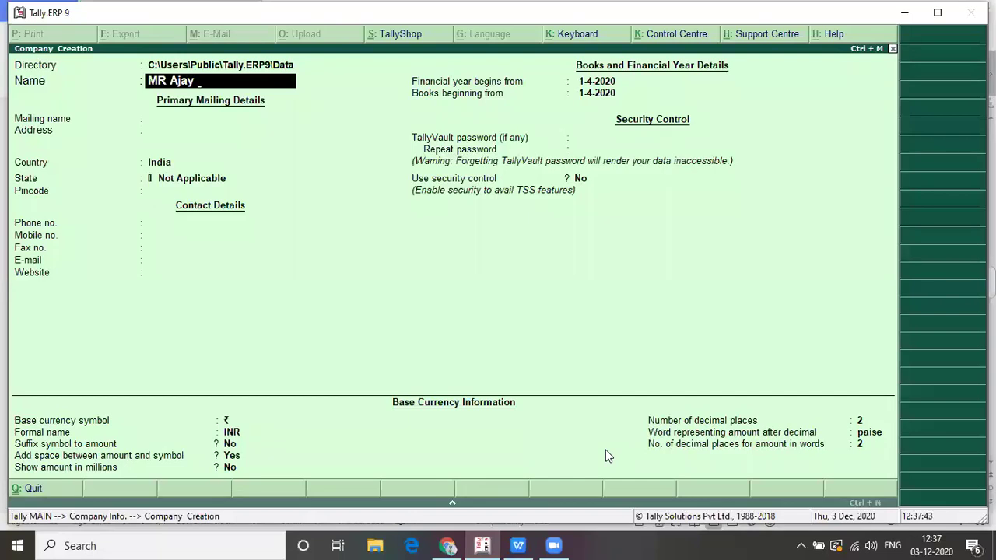
pyautogui.write(' Sekhar')
pyautogui.write(',')
pyautogui.press('BackSpace')
pyautogui.press('BackSpace')
pyautogui.press('BackSpace')
pyautogui.press('BackSpace')
pyautogui.write('khar Dinesh,')
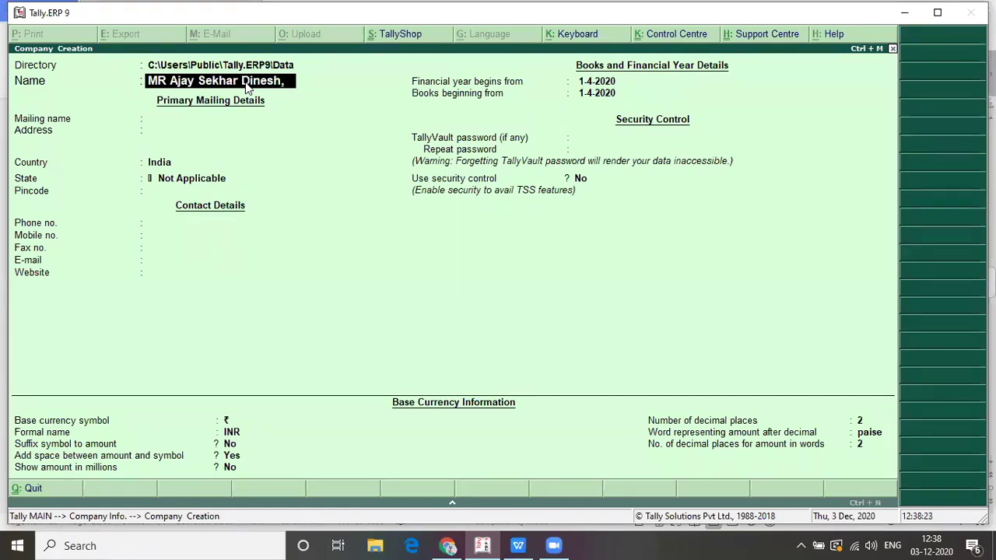
# Keep the proposed mailing name, blank address and country India, and set the company's state to Andhra Pradesh.
pyautogui.press('Return')
pyautogui.press('Return')
pyautogui.press('Return')
pyautogui.press('Return')
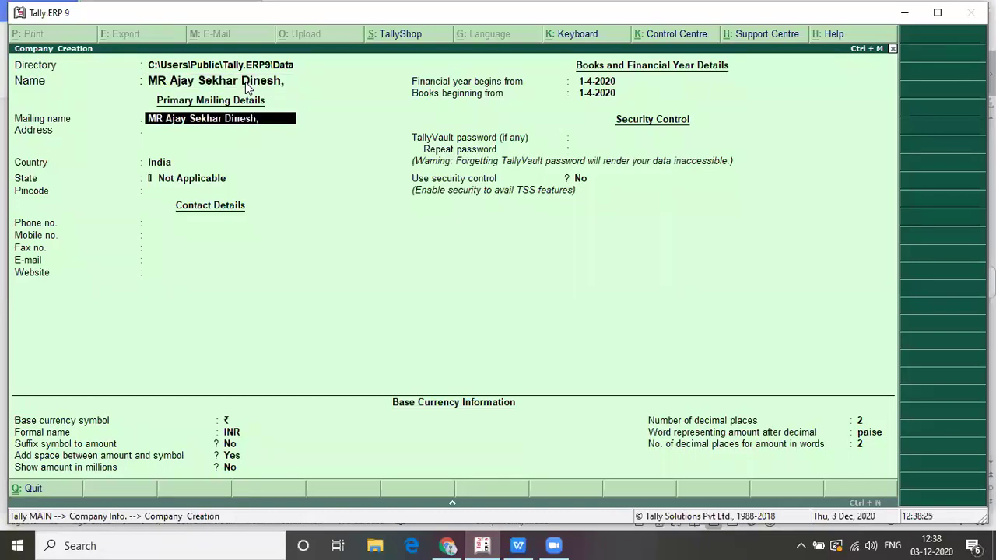
pyautogui.write('An')
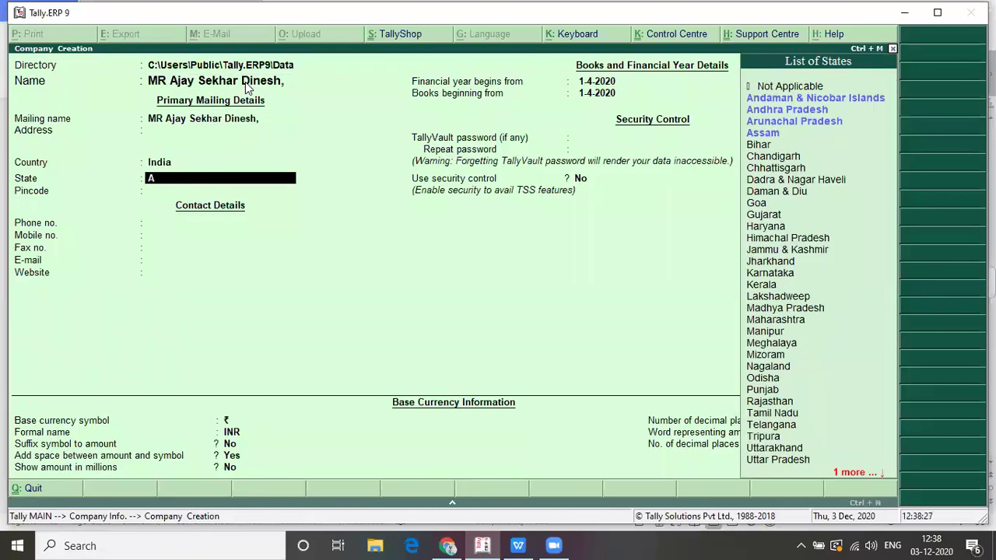
pyautogui.press('Down')
pyautogui.press('Return')
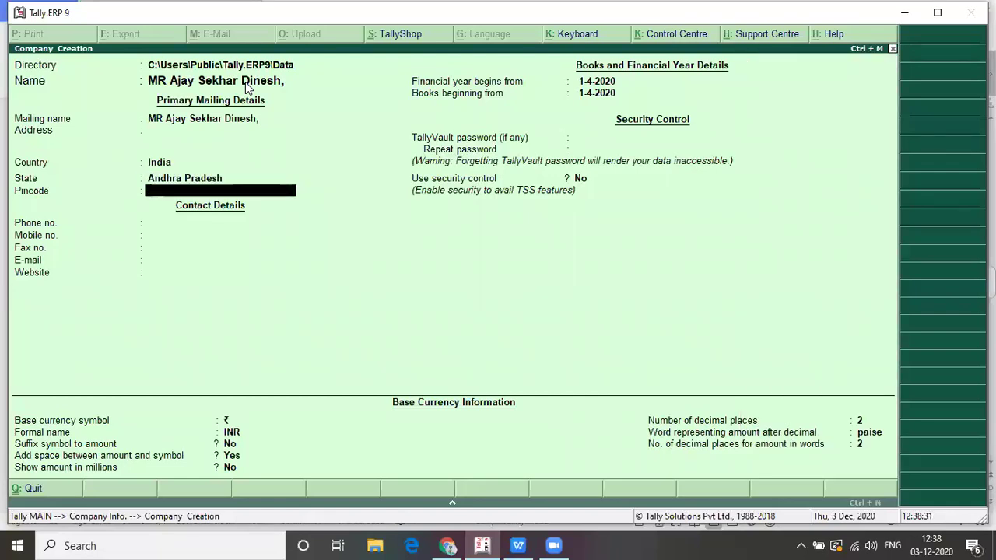
# Leave the pincode, contact, financial year and security fields at their defaults and save the new company.
pyautogui.press('Return')
pyautogui.press('Return')
pyautogui.press('Return')
pyautogui.press('Return')
pyautogui.press('Return')
pyautogui.press('Return')
pyautogui.press('Return')
pyautogui.press('Return')
pyautogui.press('Return')
pyautogui.press('Return')
pyautogui.press('Return')
pyautogui.press('Return')
pyautogui.press('Return')
pyautogui.press('Return')
pyautogui.press('Return')
pyautogui.press('Return')
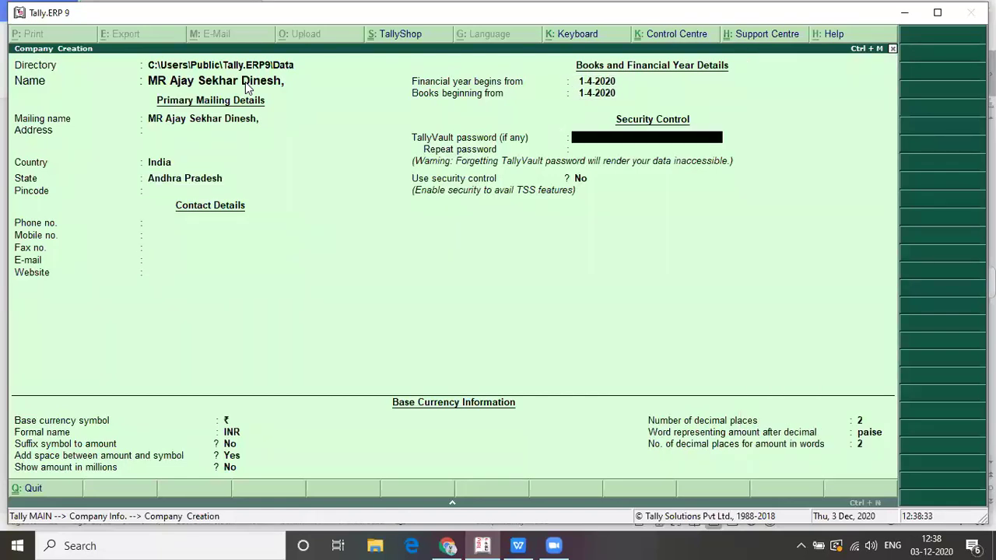
pyautogui.press('Return')
pyautogui.press('Return')
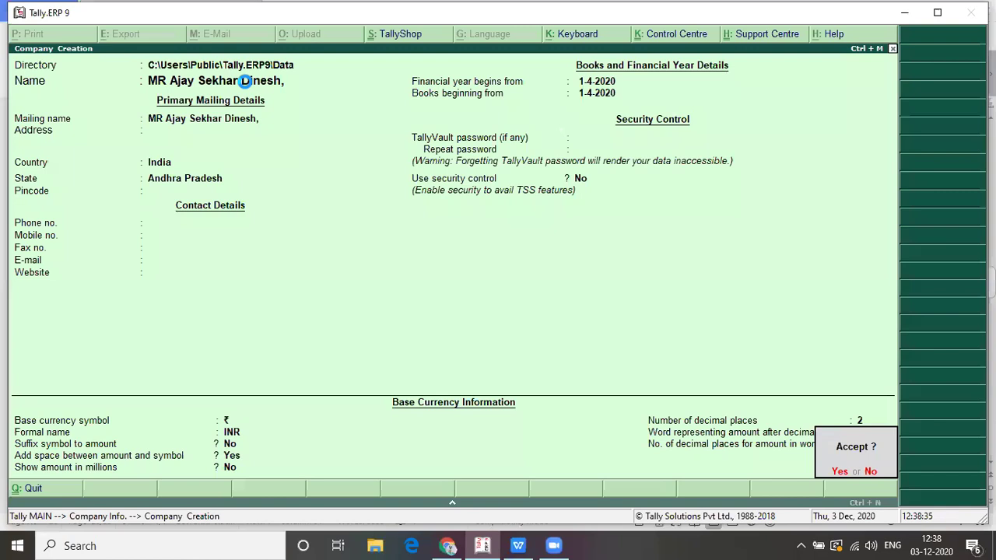
pyautogui.press('Return')
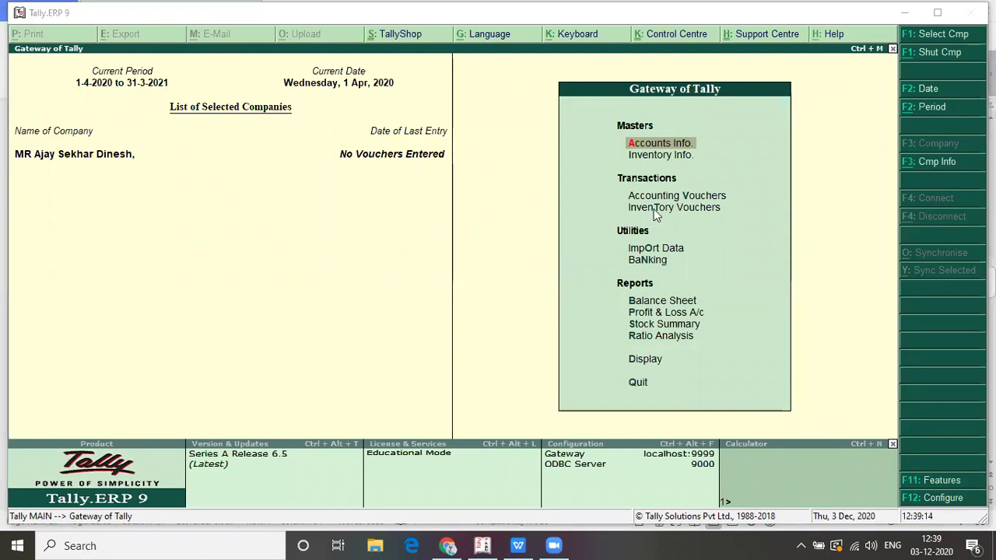
# Open multiple ledger creation for the new company with All Items as the group.
pyautogui.click(717, 145)
pyautogui.press('Return')
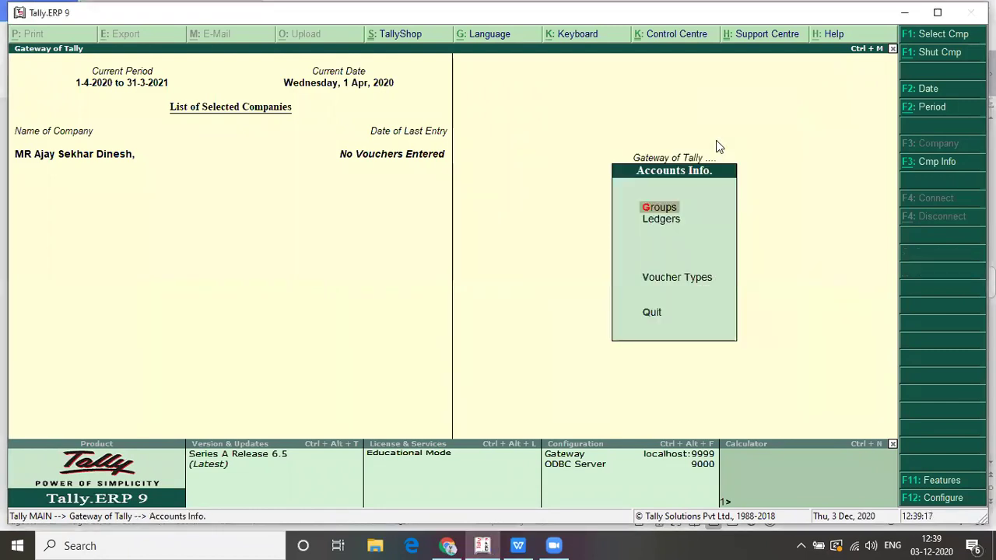
pyautogui.press('Down')
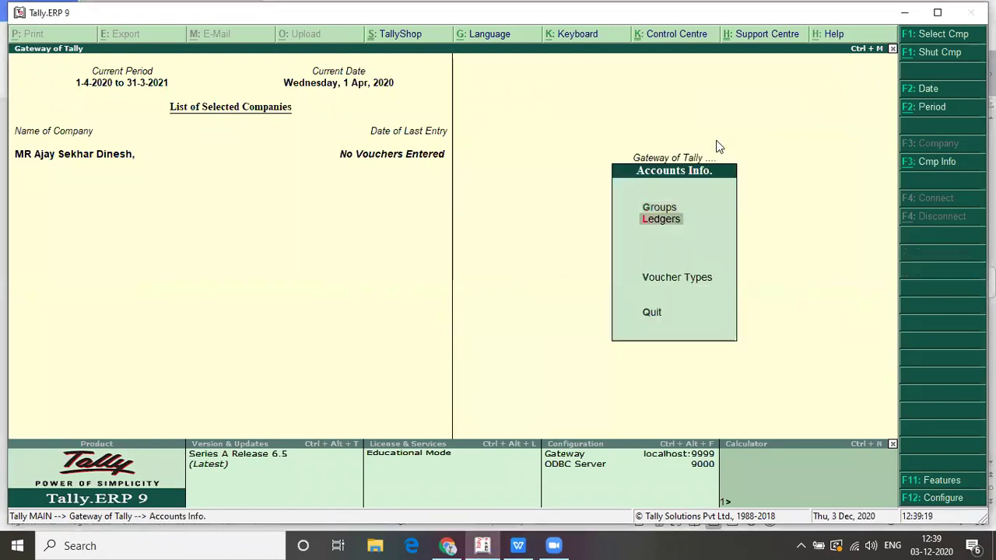
pyautogui.press('Return')
pyautogui.press('Down')
pyautogui.press('Down')
pyautogui.press('Down')
pyautogui.press('Down')
pyautogui.press('Up')
pyautogui.press('Return')
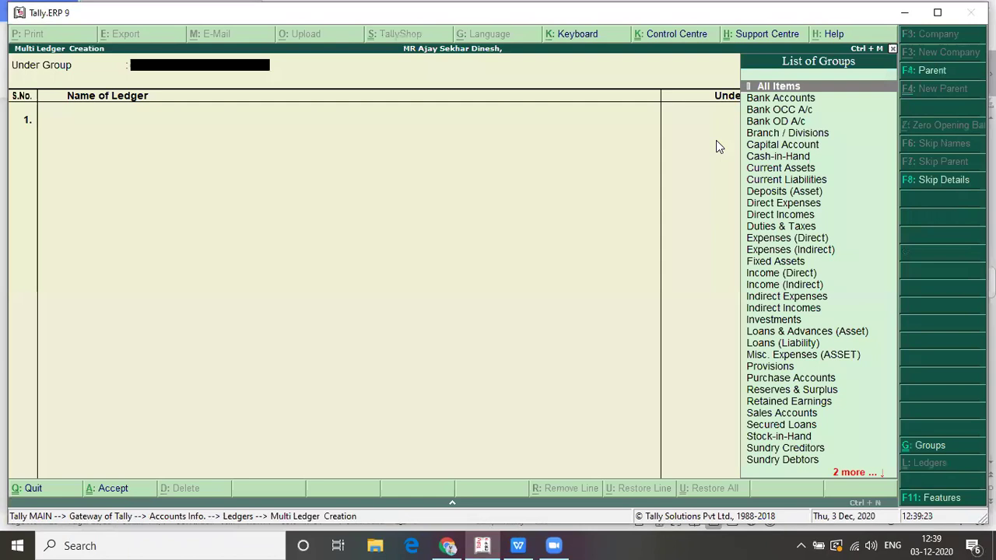
pyautogui.press('Return')
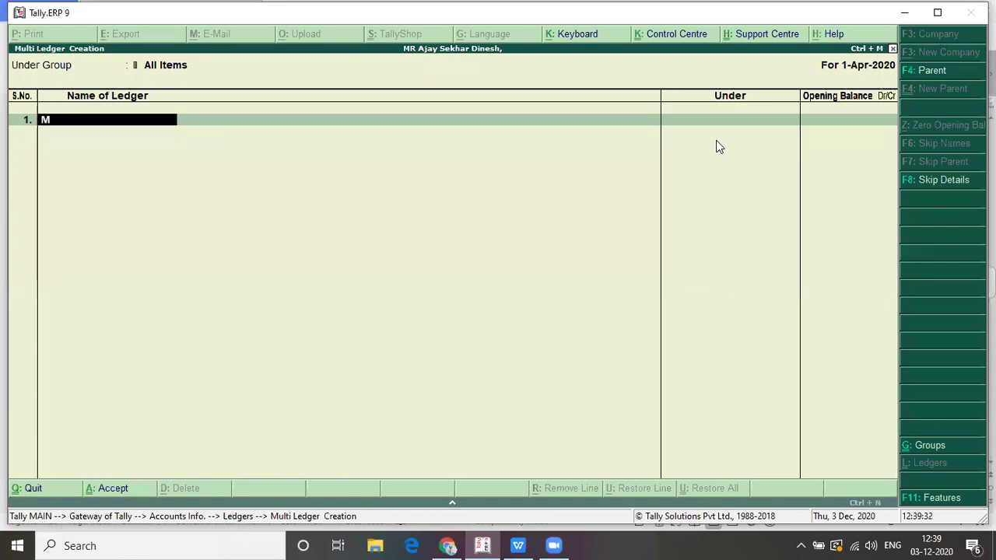
# Enter the first investor's name as a ledger under Capital Account without an opening balance.
pyautogui.write('r Ajay')
pyautogui.press('Return')
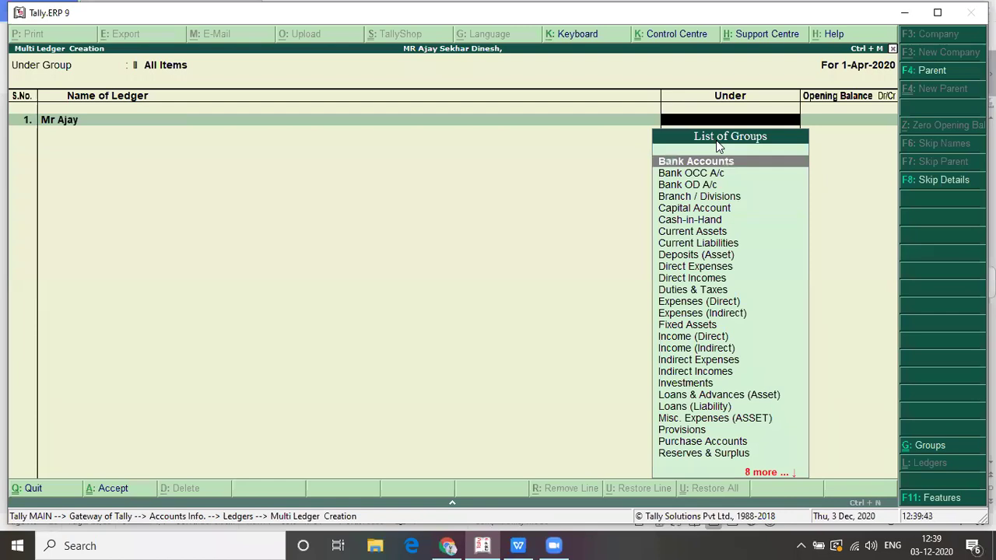
pyautogui.write('C')
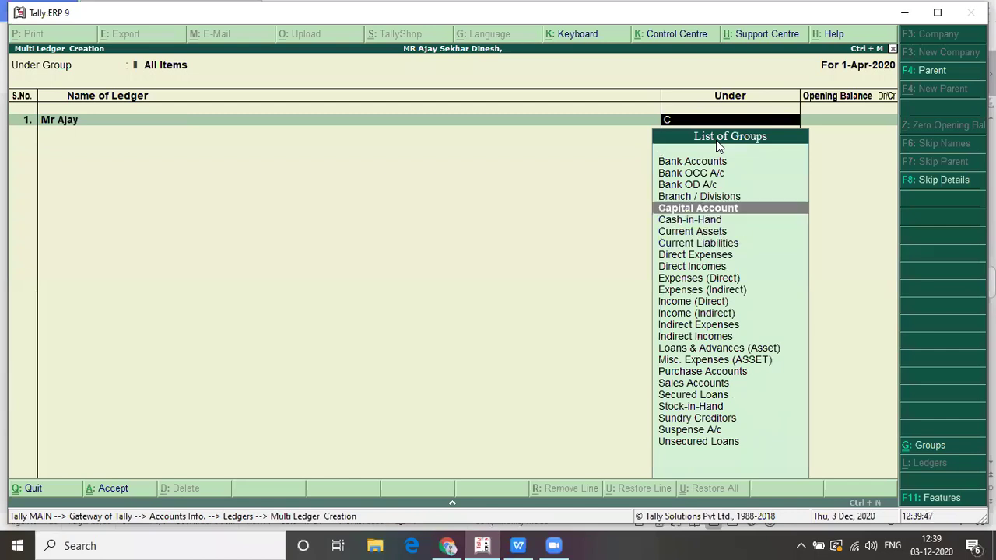
pyautogui.press('Return')
pyautogui.press('Return')
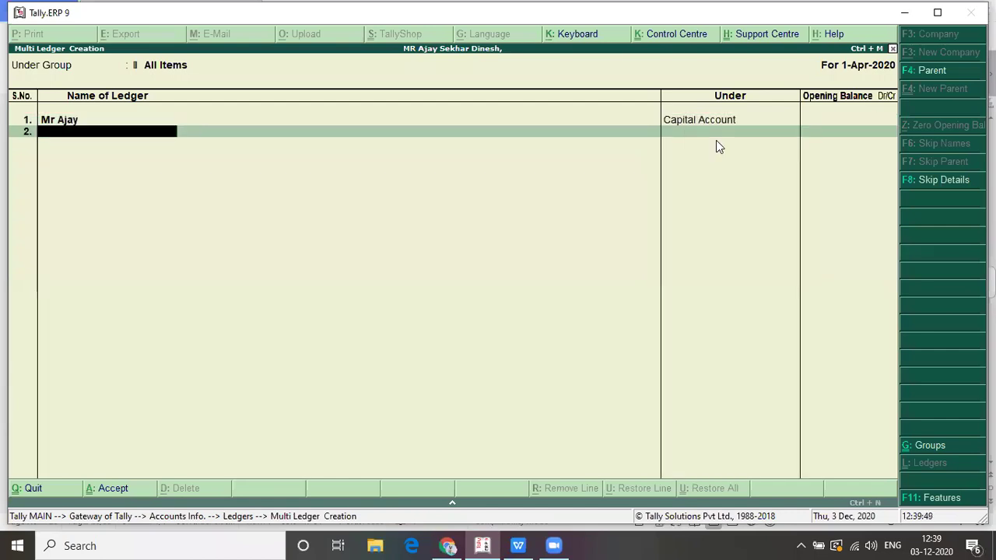
# Enter the second investor's name from TALLY MATERIAL.docx as a ledger under Capital Account without an opening balance.
pyautogui.write('Mr')
pyautogui.hotkey('alt', 'Tab')
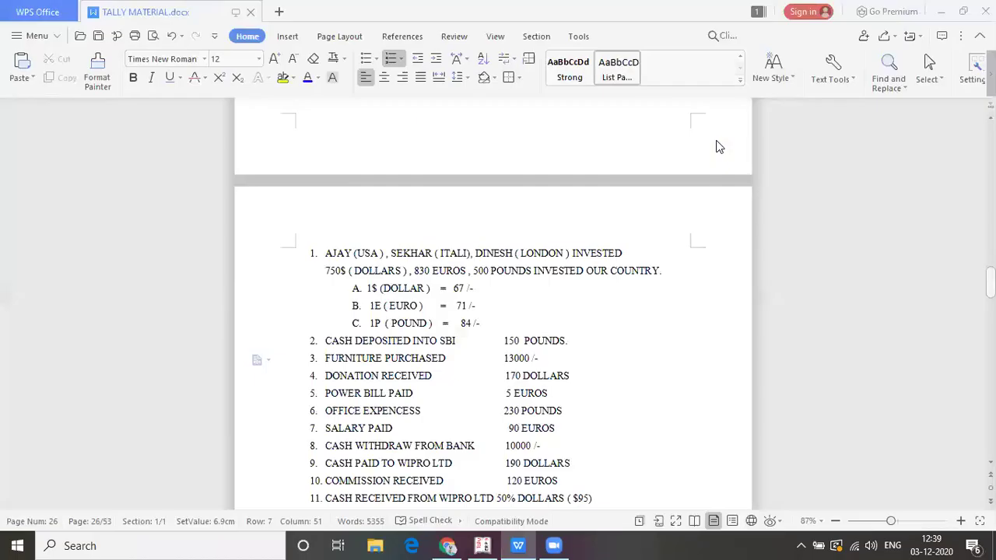
pyautogui.hotkey('alt', 'Tab')
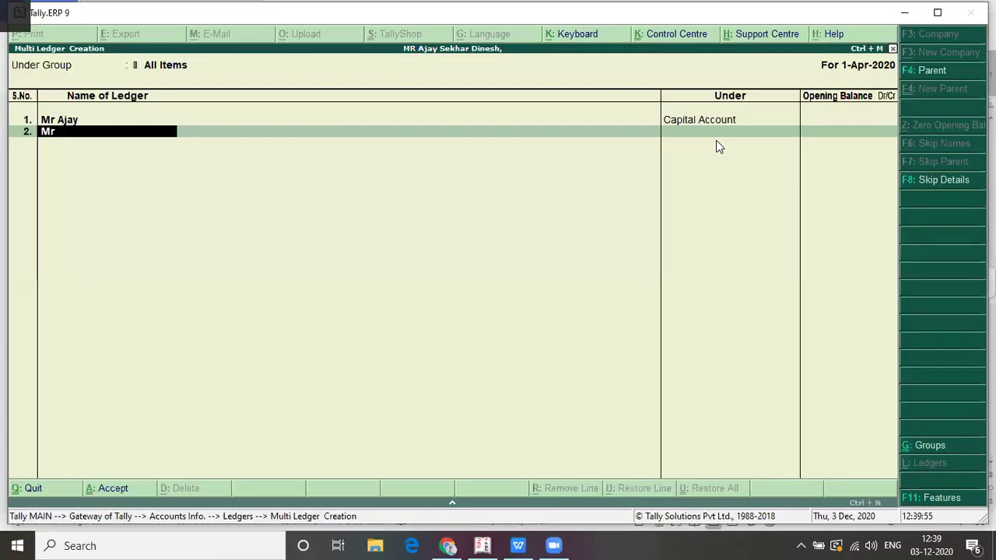
pyautogui.write('Se')
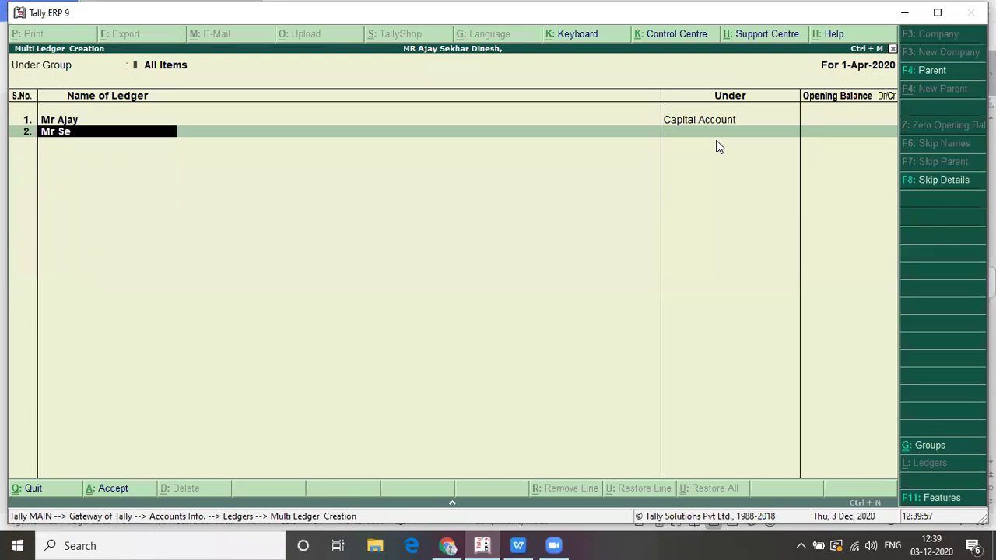
pyautogui.write('khar')
pyautogui.press('Return')
pyautogui.write('C')
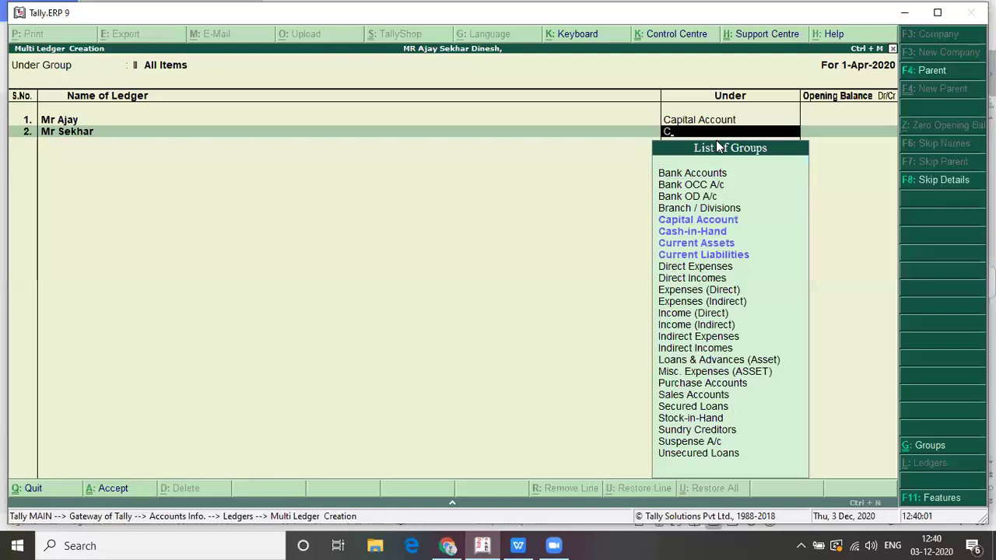
pyautogui.press('Return')
pyautogui.press('Return')
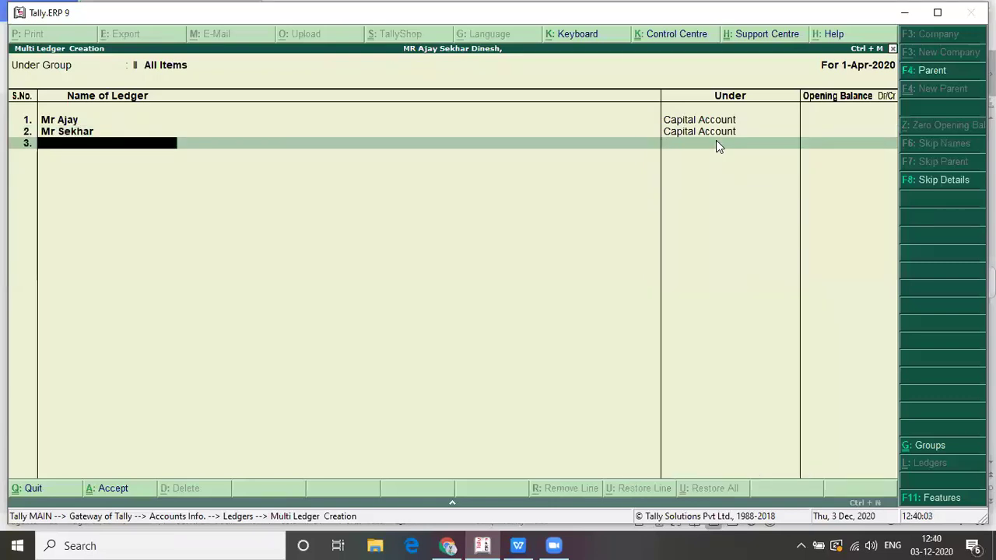
# Enter the third investor's name as a ledger under Capital Account without an opening balance.
pyautogui.write('Mr Dinesh')
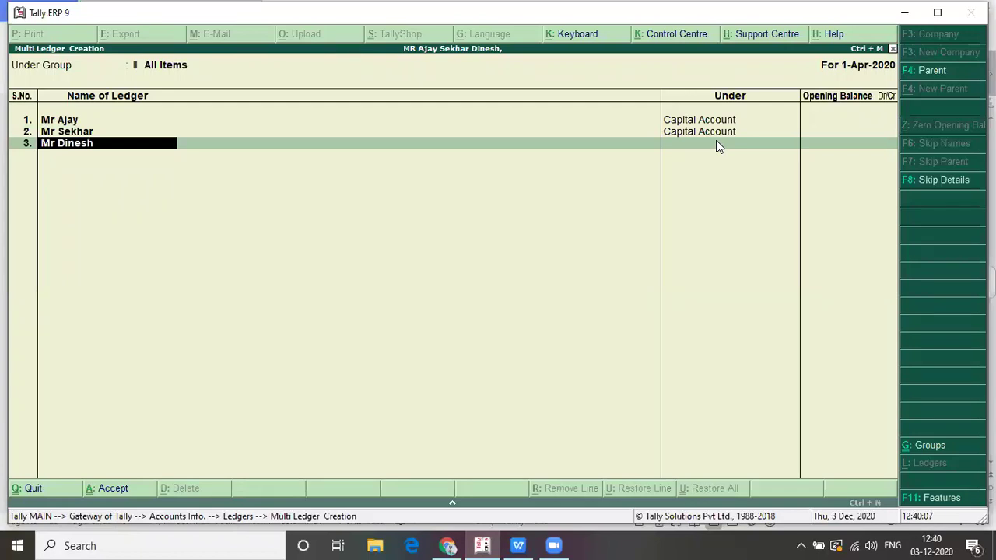
pyautogui.press('Return')
pyautogui.write('C')
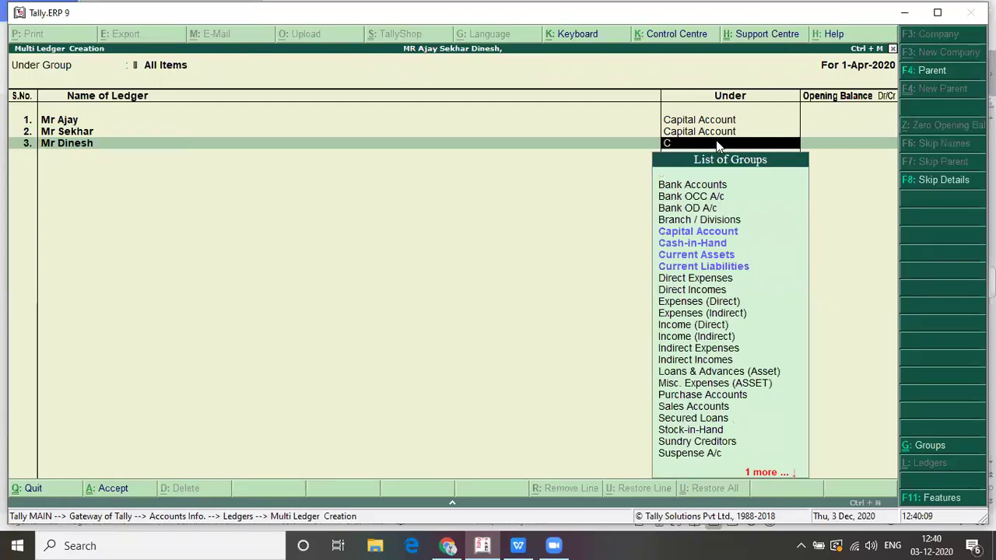
pyautogui.write('a')
pyautogui.press('Return')
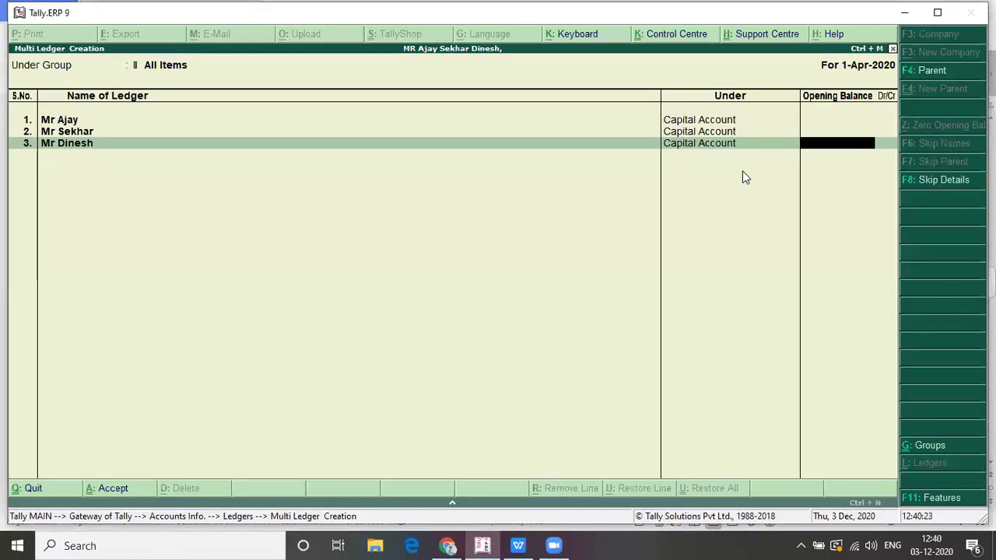
pyautogui.press('Return')
# Review the remaining transactions in TALLY MATERIAL.docx in WPS Office to find which ledgers are still needed.
pyautogui.hotkey('alt', 'Tab')
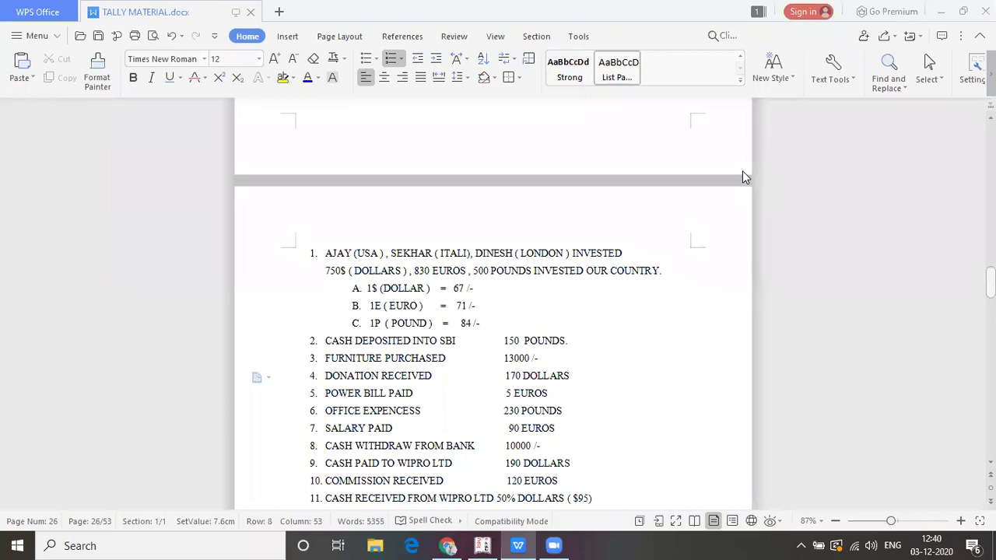
pyautogui.press('Down')
pyautogui.press('Down')
pyautogui.press('Down')
pyautogui.press('Down')
pyautogui.press('Down')
pyautogui.press('Down')
pyautogui.press('Down')
pyautogui.press('Down')
pyautogui.press('Down')
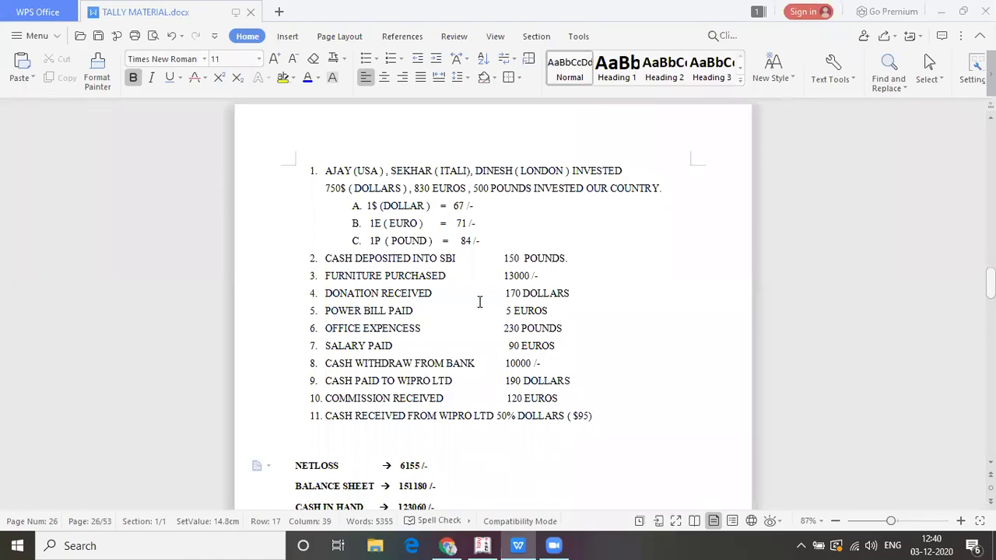
# Return to Tally.ERP 9 and add the ledger Sbi under Bank Accounts without an opening balance.
pyautogui.hotkey('alt', 'Tab')
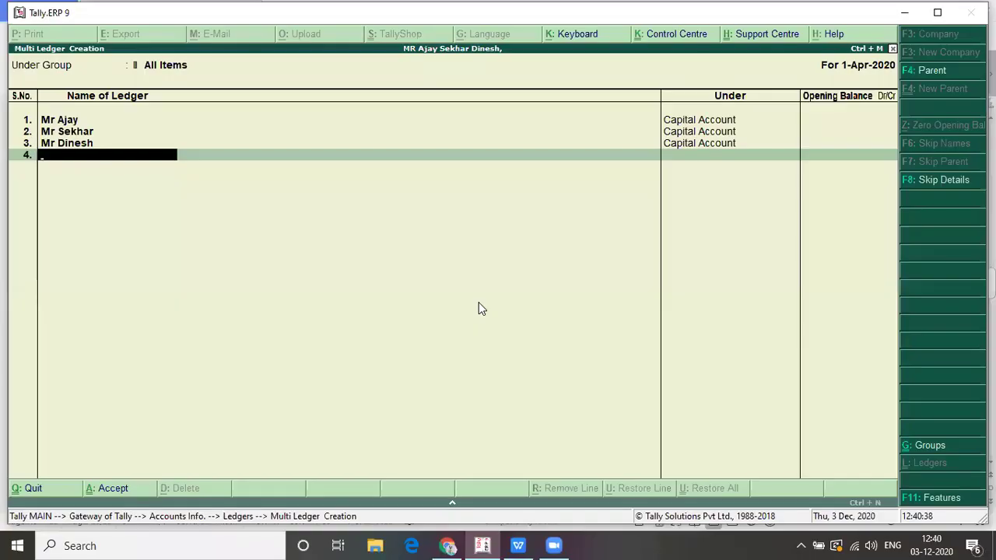
pyautogui.write('Sbi')
pyautogui.press('Return')
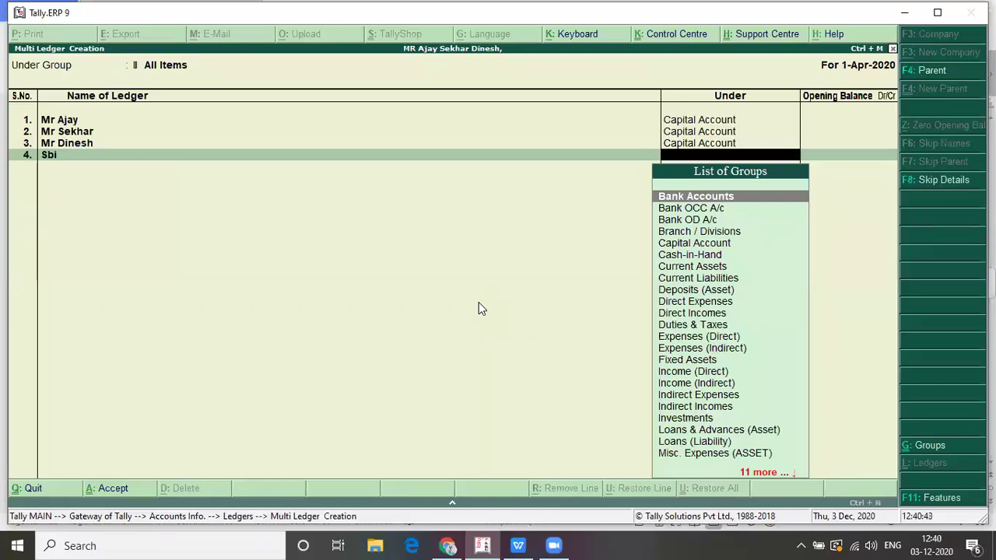
pyautogui.press('Return')
pyautogui.press('Return')
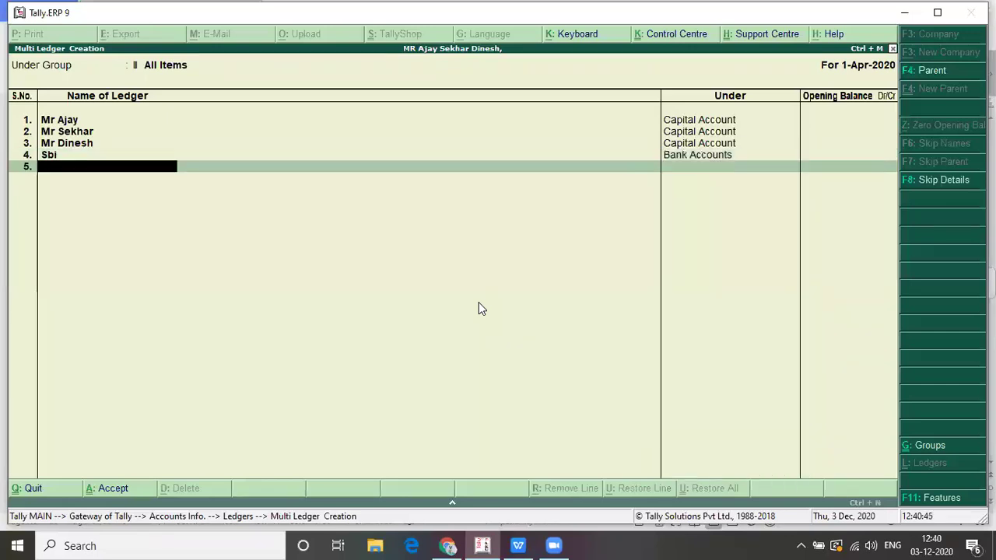
# Check the furniture purchase in TALLY MATERIAL.docx and add the ledger Furniture under Fixed Assets without an opening balance.
pyautogui.hotkey('alt', 'Tab')
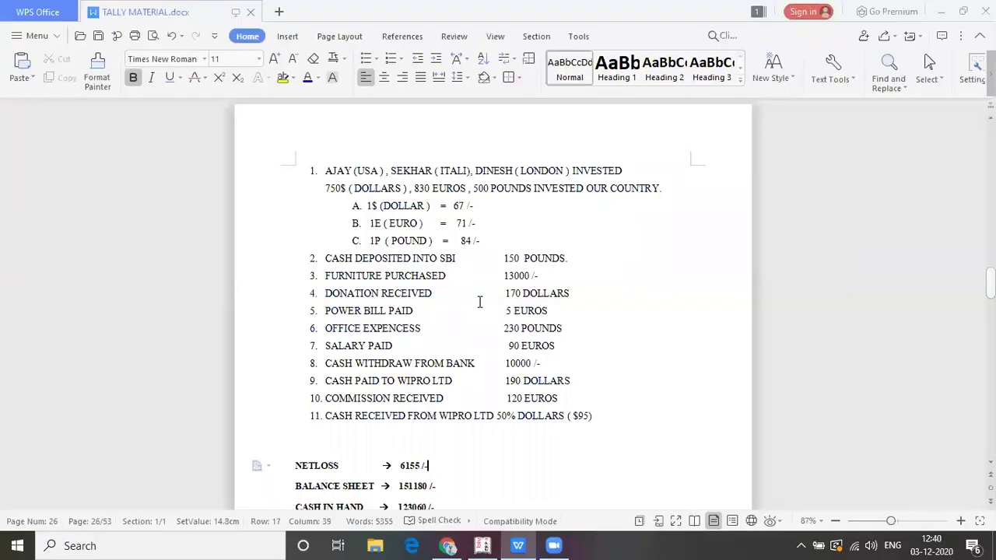
pyautogui.click(454, 281)
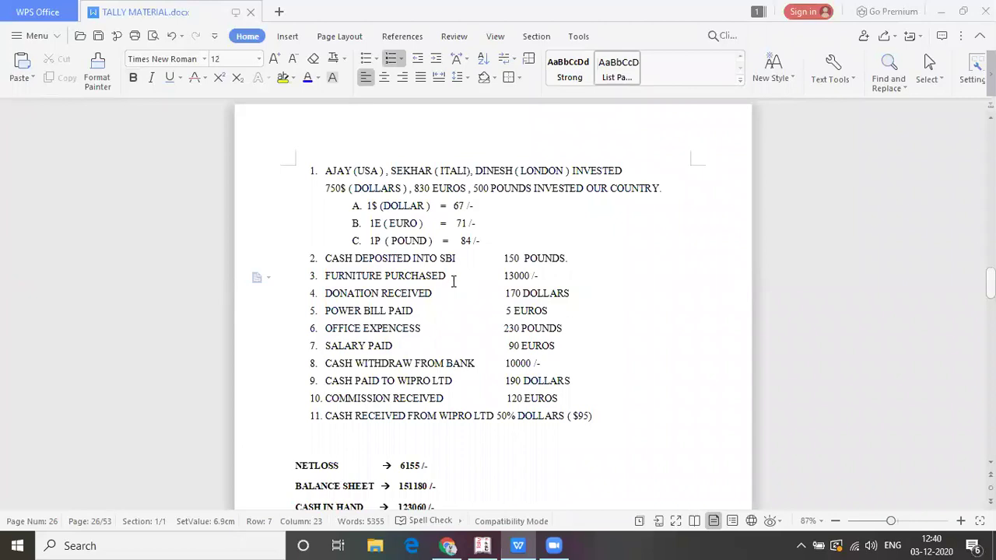
pyautogui.hotkey('alt', 'Tab')
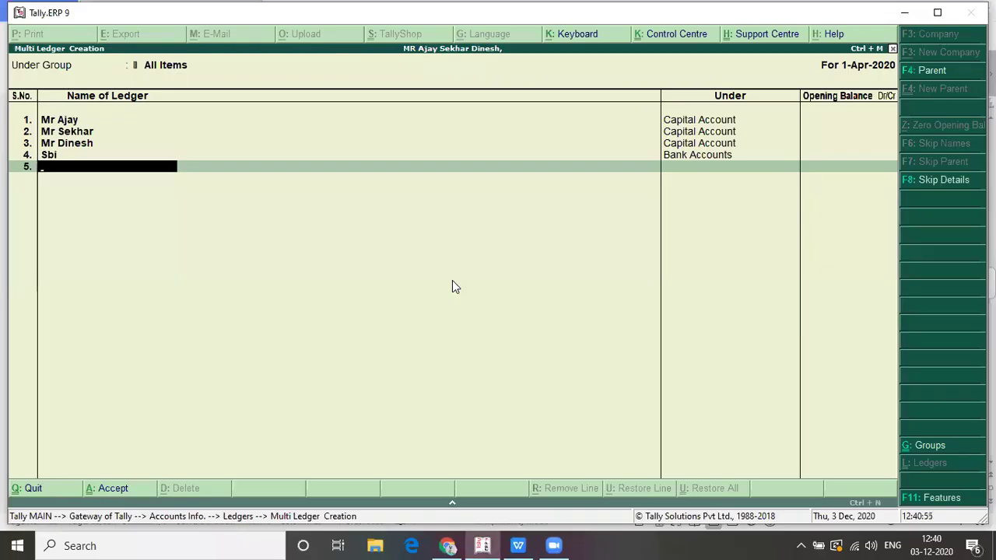
pyautogui.write('Furniture')
pyautogui.press('Return')
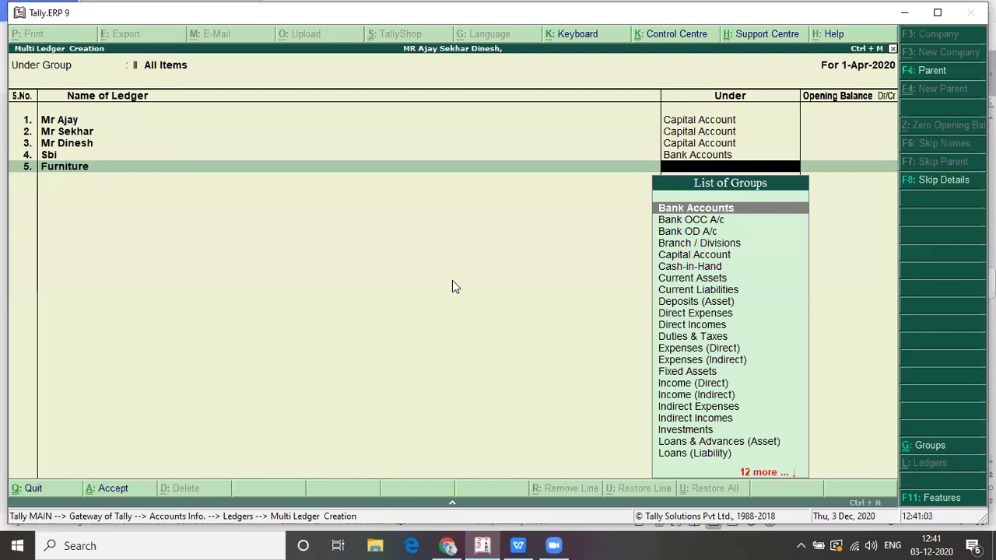
pyautogui.write('Fixed Assets')
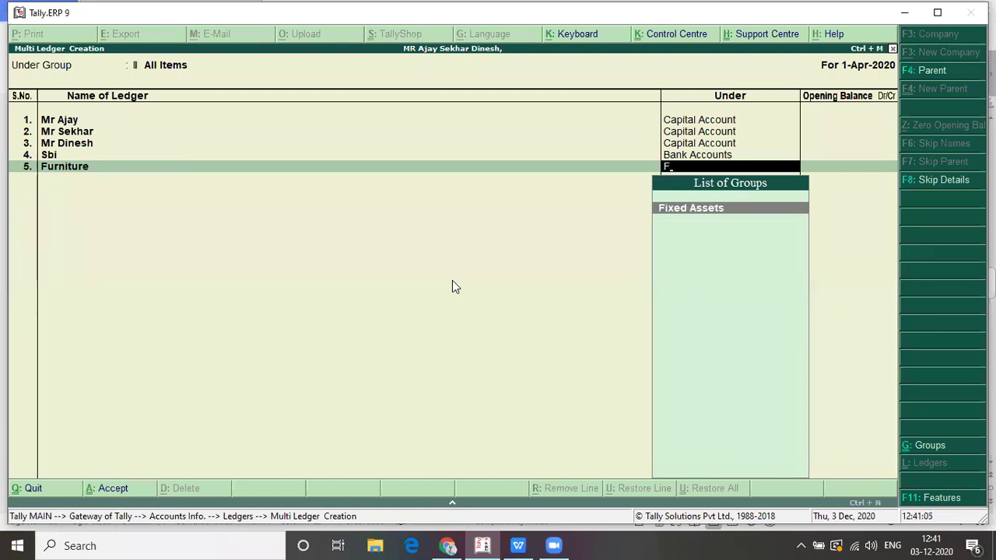
pyautogui.press('Return')
pyautogui.press('Return')
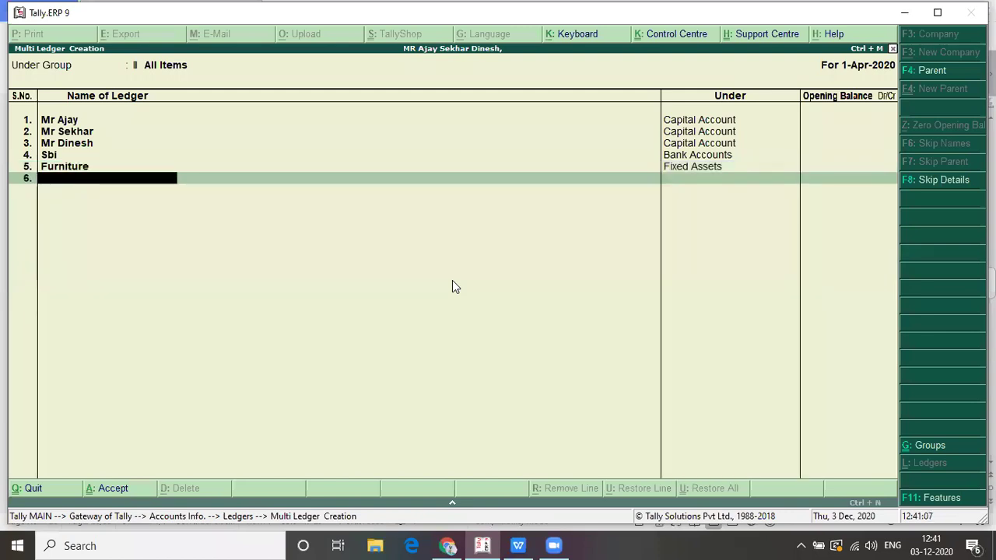
# Consult the next transaction in TALLY MATERIAL.docx and enter Donation Received as the sixth ledger's name.
pyautogui.hotkey('alt', 'Tab')
pyautogui.click(452, 280)
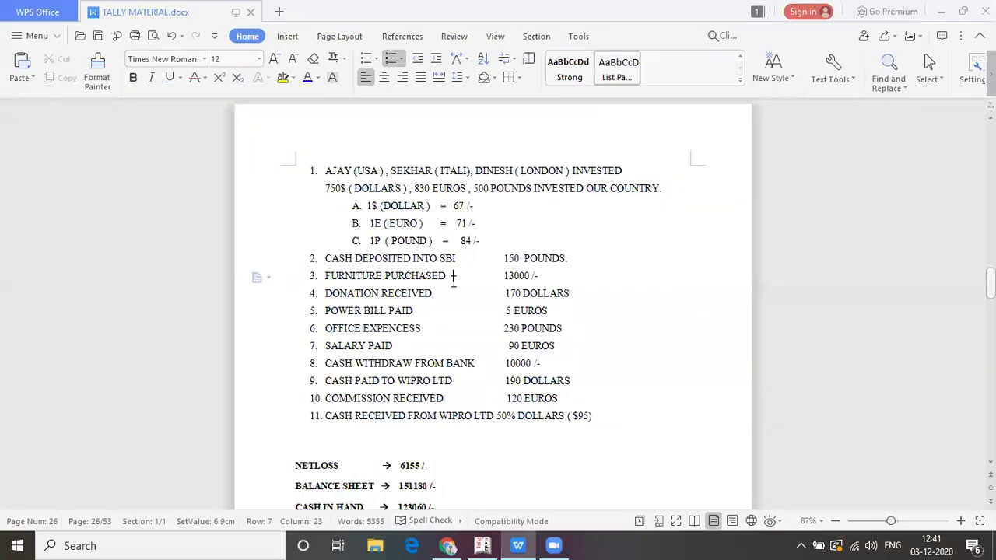
pyautogui.hotkey('alt', 'Tab')
pyautogui.write('D')
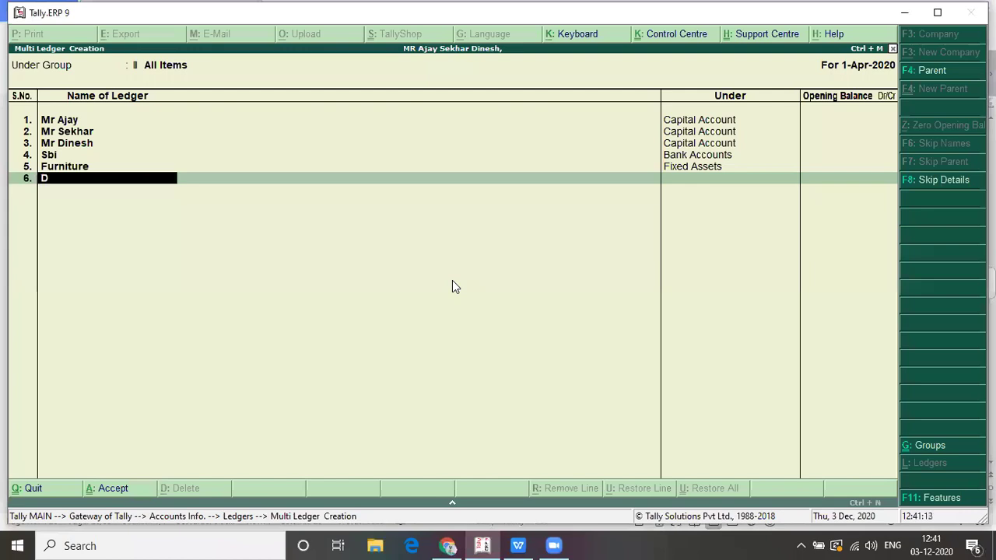
pyautogui.write('onation Received')
pyautogui.press('Return')
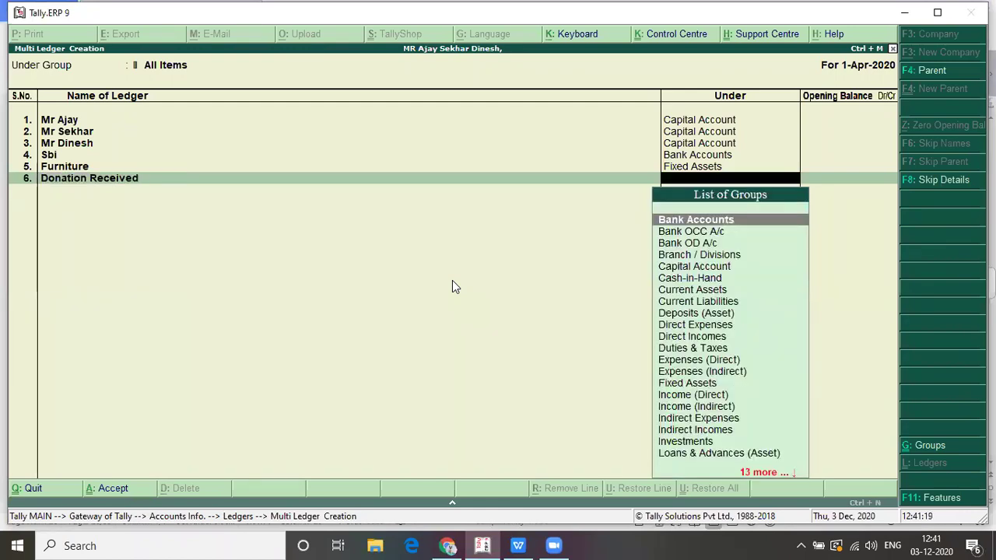
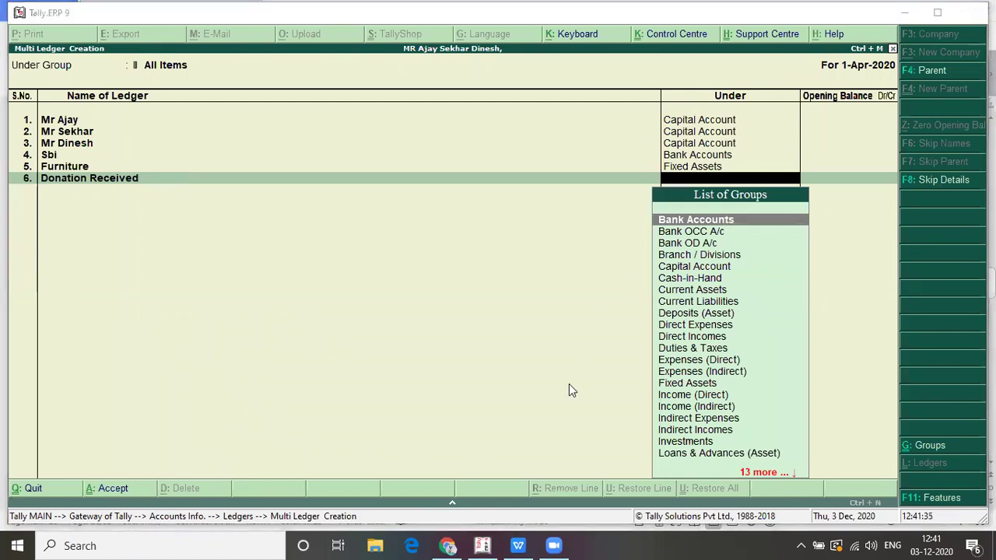
# Place the Donation Received ledger under Indirect Incomes and leave its opening balance blank.
pyautogui.click(675, 182)
pyautogui.write('In')
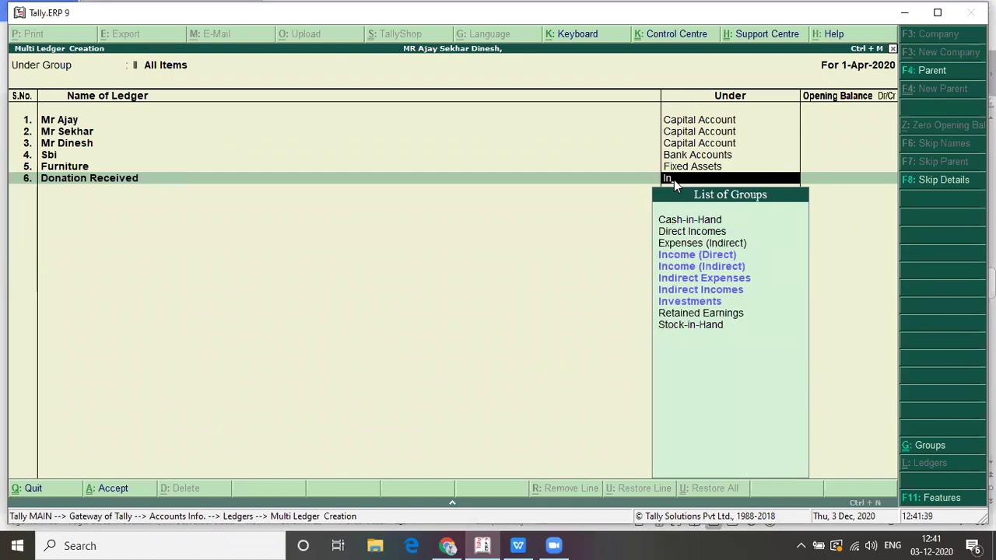
pyautogui.press('Down')
pyautogui.press('Down')
pyautogui.press('Down')
pyautogui.press('Return')
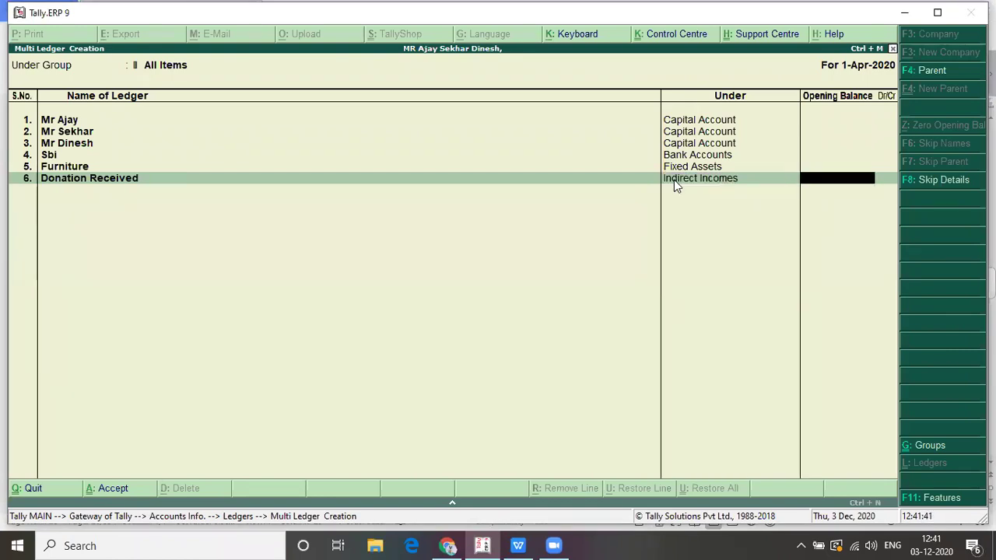
pyautogui.press('Return')
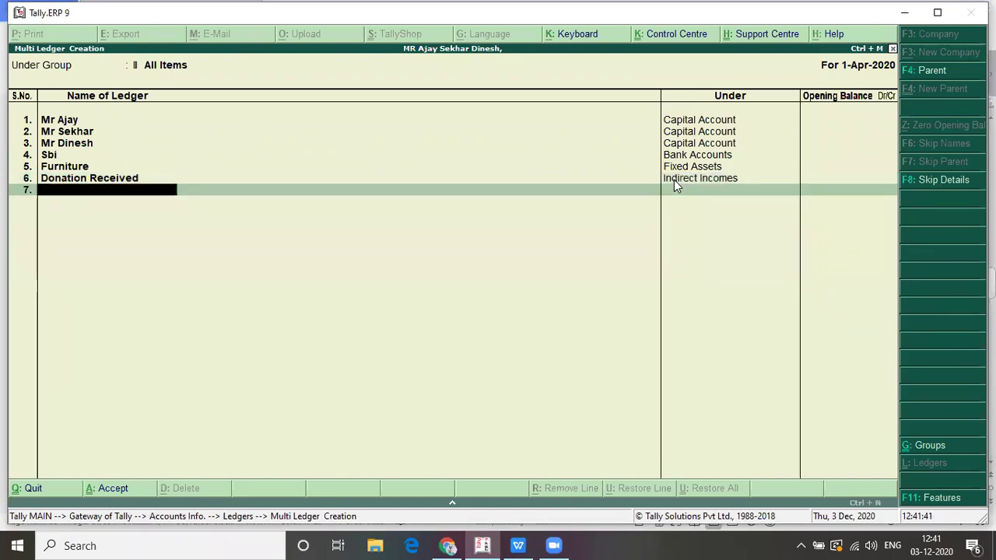
# Consult the fifth transaction in TALLY MATERIAL.docx and enter Power Bill Paid as the seventh ledger's name.
pyautogui.hotkey('alt', 'Tab')
pyautogui.press('Down')
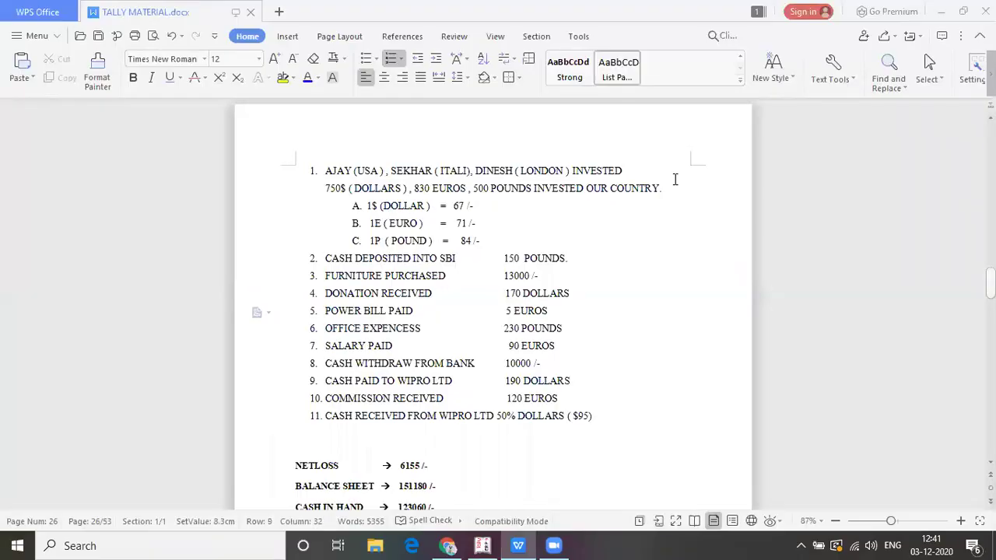
pyautogui.hotkey('alt', 'Tab')
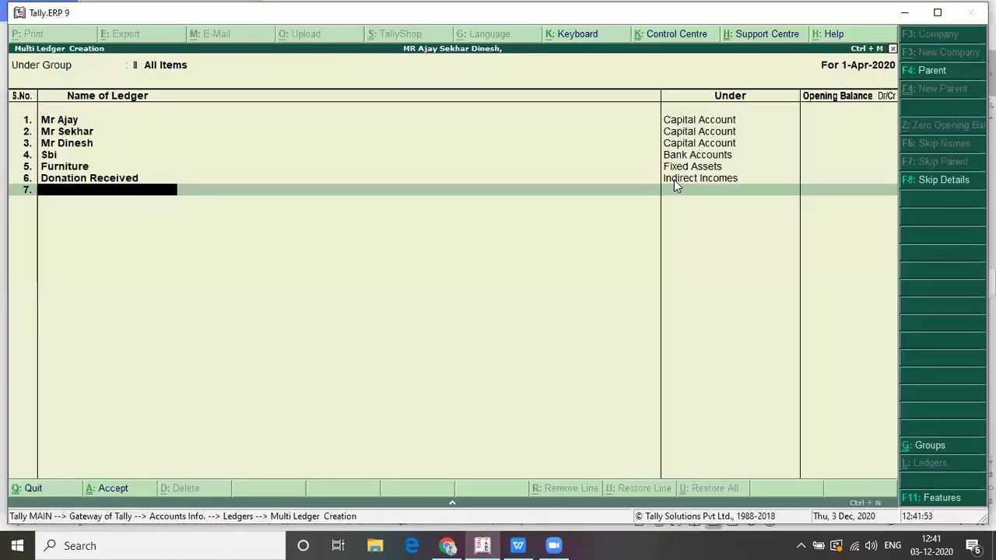
pyautogui.write('Powere')
pyautogui.press('BackSpace')
pyautogui.write('Bill')
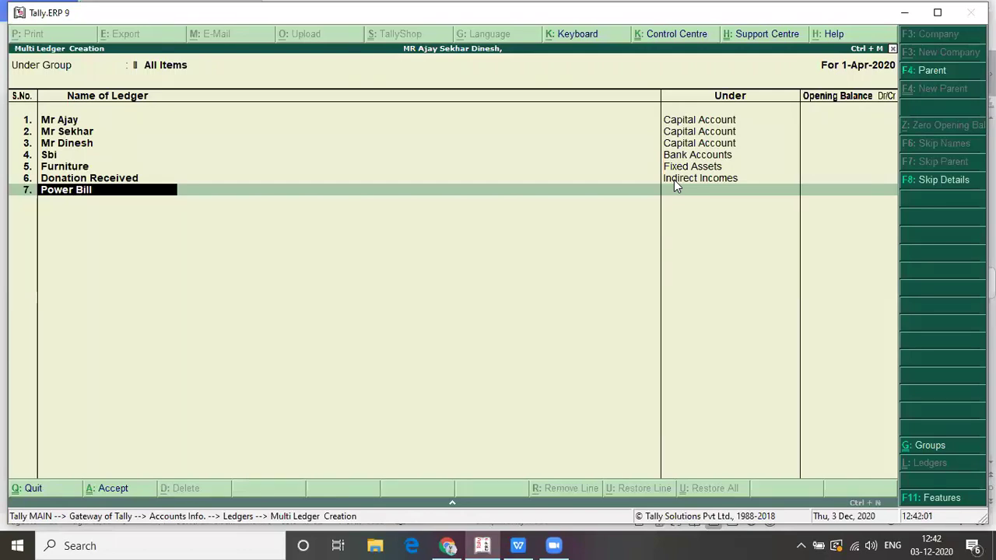
pyautogui.write(' Paid')
pyautogui.press('Return')
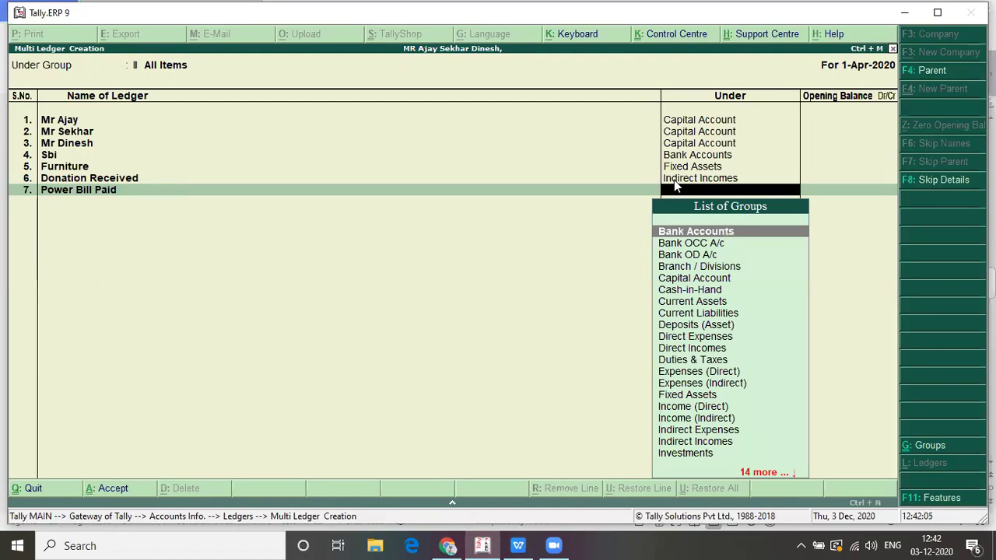
# Place the Power Bill Paid ledger under Indirect Expenses and leave its opening balance blank.
pyautogui.write('In')
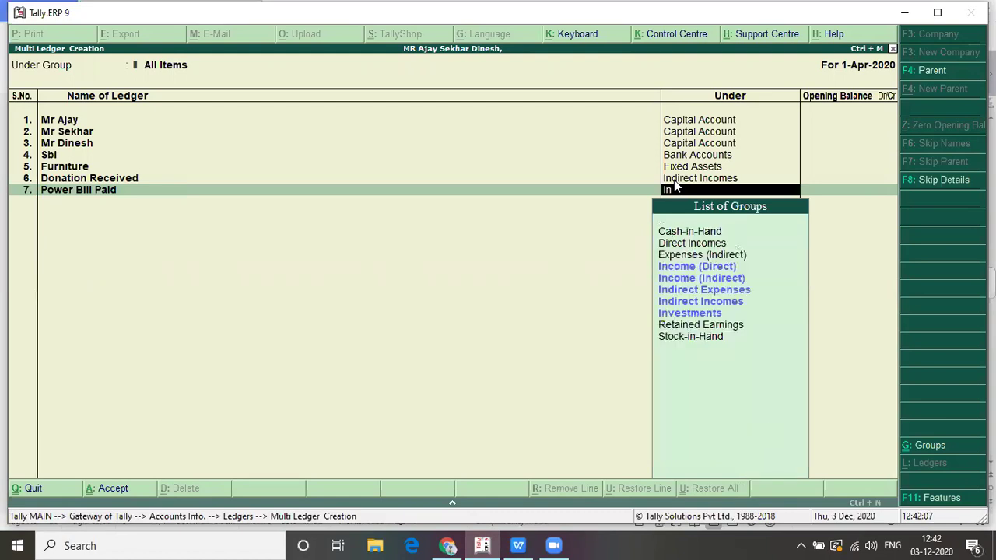
pyautogui.press('Down')
pyautogui.press('Down')
pyautogui.press('Down')
pyautogui.press('Down')
pyautogui.press('Up')
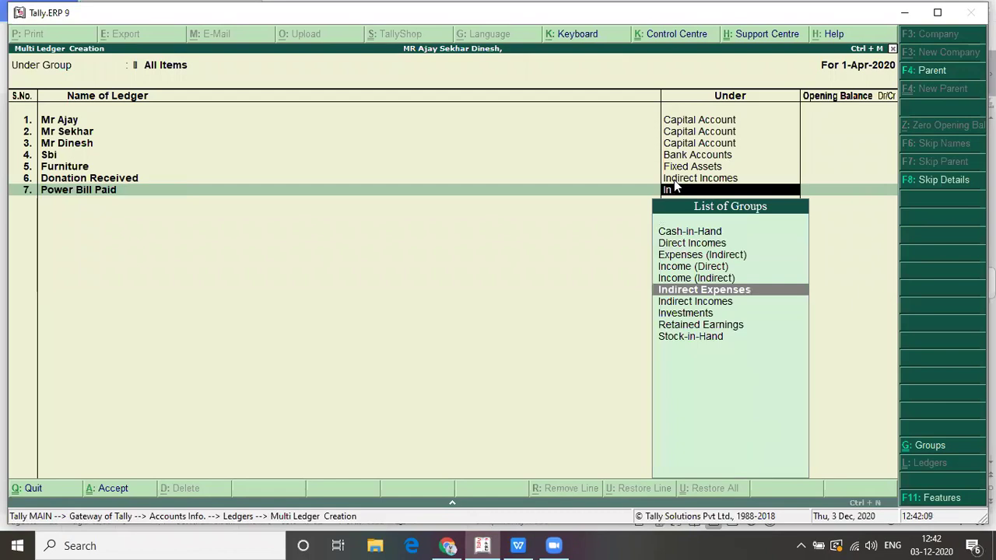
pyautogui.press('Return')
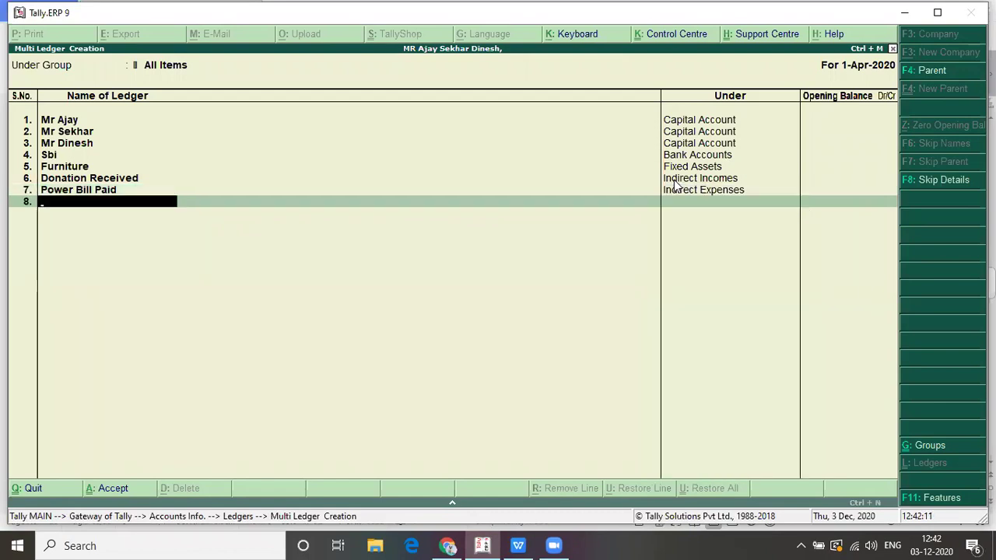
# Consult the sixth transaction in TALLY MATERIAL.docx and enter Office Expenses as the eighth ledger's name.
pyautogui.hotkey('alt', 'Tab')
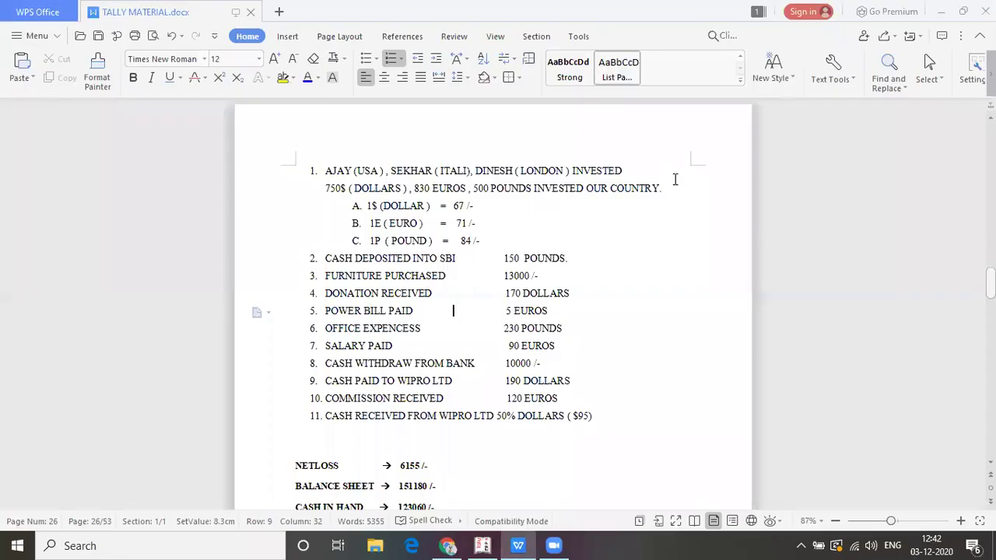
pyautogui.press('Down')
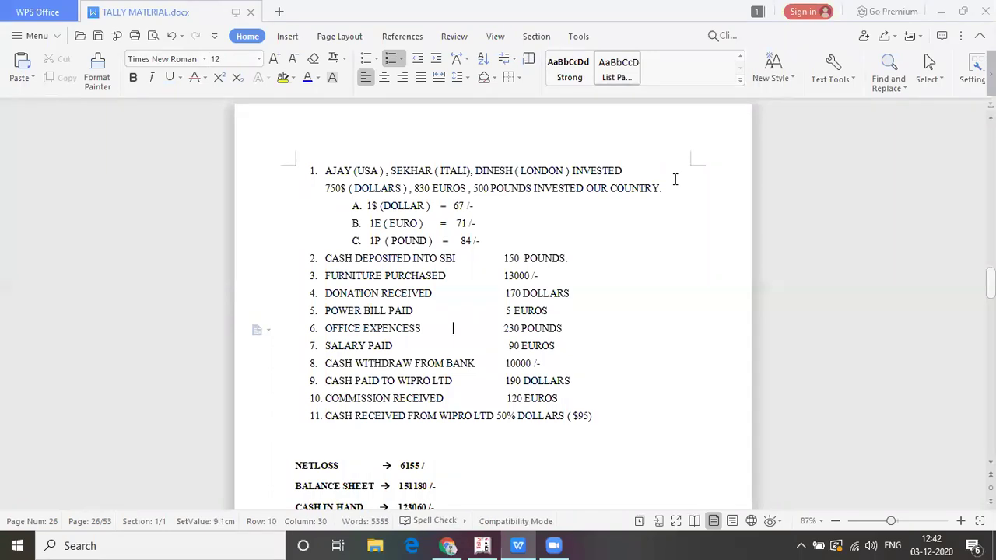
pyautogui.hotkey('alt', 'Tab')
pyautogui.write('Offic')
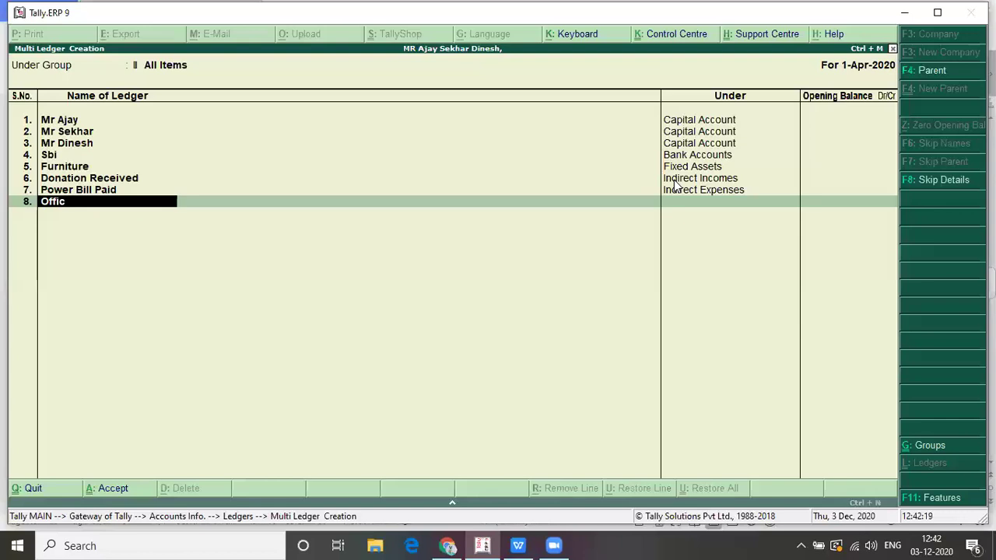
pyautogui.write('e Expenses')
pyautogui.press('Return')
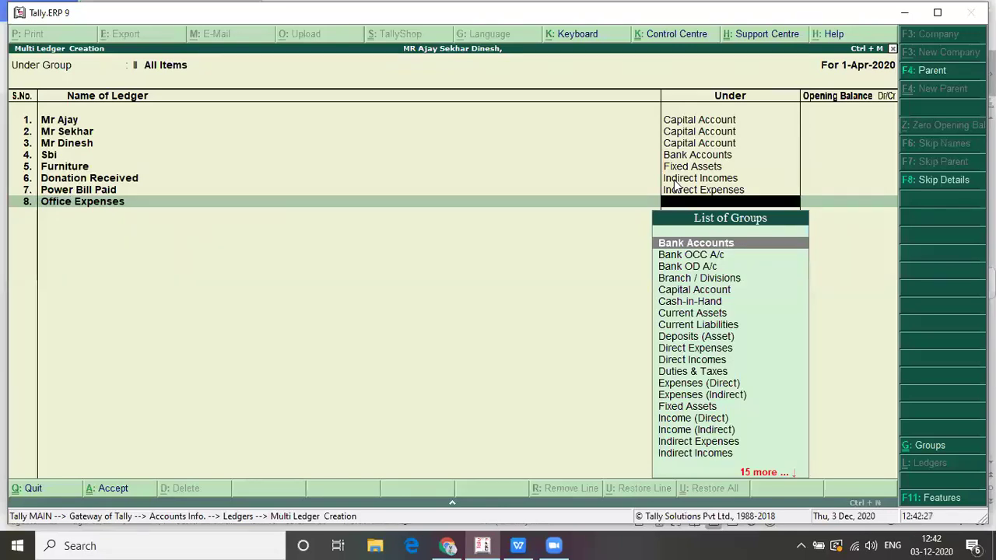
# Place the Office Expenses ledger under Indirect Expenses and leave its opening balance blank.
pyautogui.write('in')
pyautogui.press('Down')
pyautogui.press('Down')
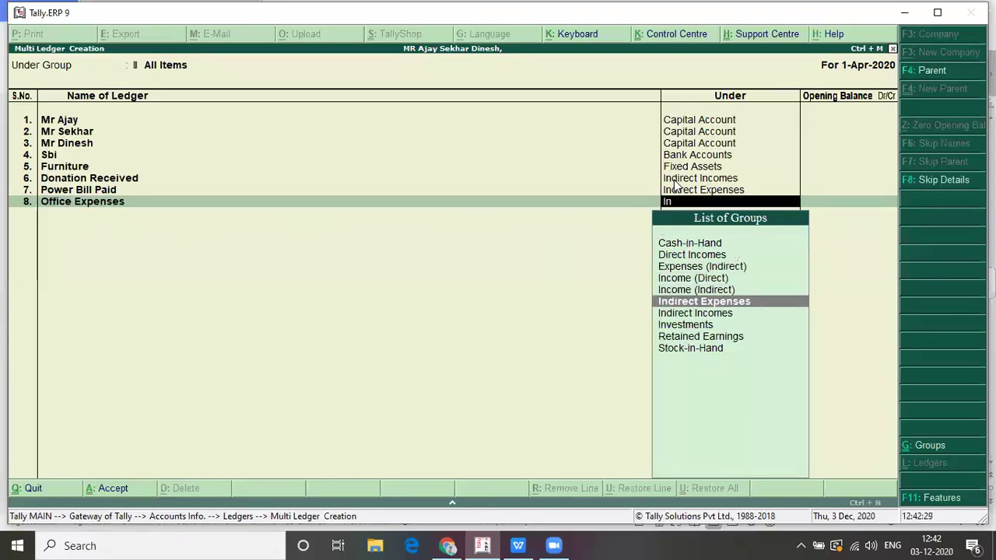
pyautogui.press('Return')
pyautogui.press('Return')
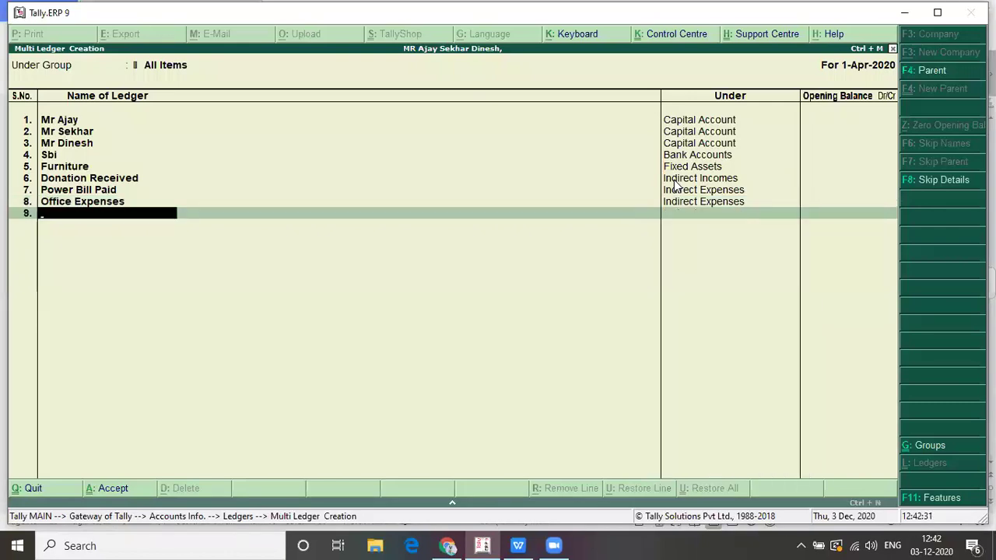
# Consult the seventh transaction in TALLY MATERIAL.docx and enter Salary Paid as the ninth ledger's name.
pyautogui.hotkey('alt', 'Tab')
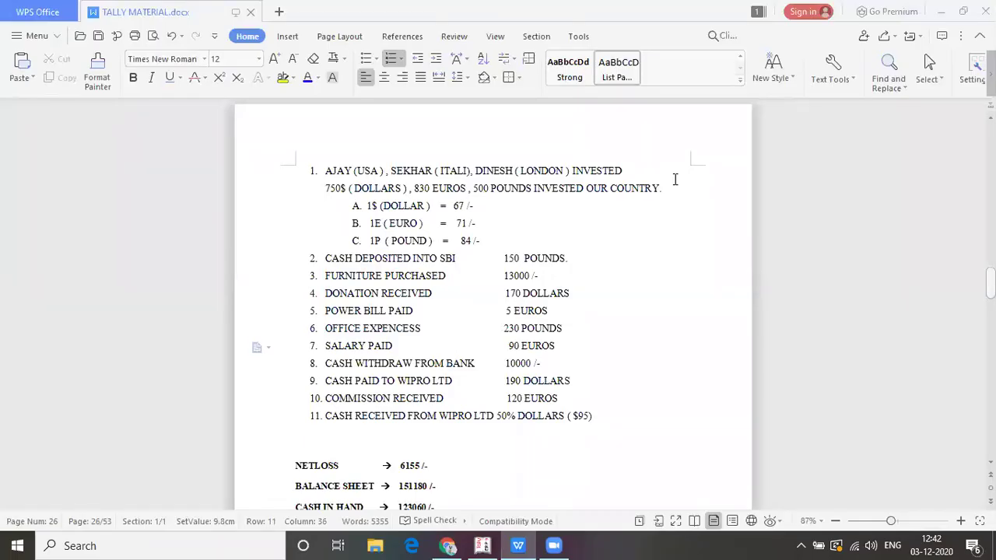
pyautogui.hotkey('alt', 'Tab')
pyautogui.write('Sa')
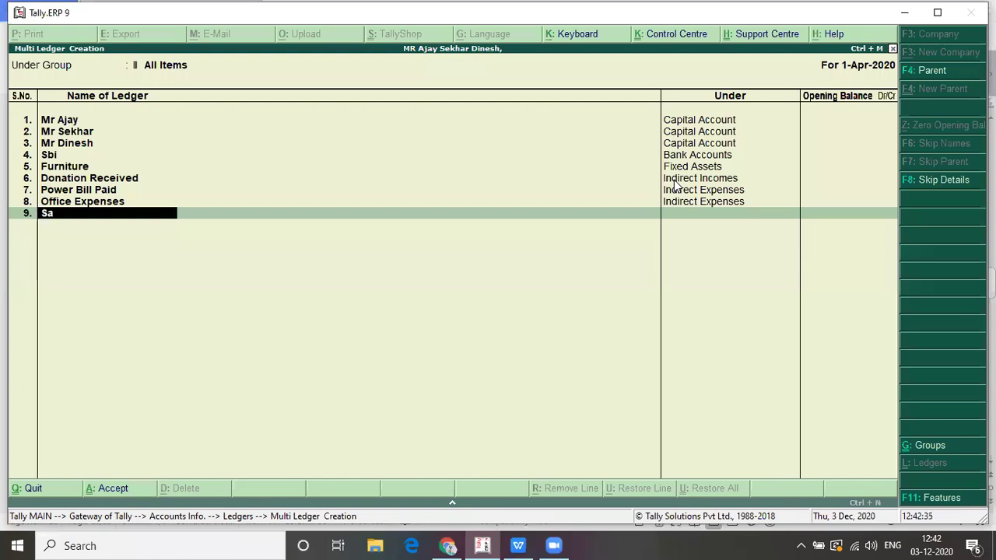
pyautogui.write('lary Paid')
pyautogui.press('Return')
# Place the Salary Paid ledger under Indirect Expenses and leave its opening balance blank.
pyautogui.write('In')
pyautogui.press('Down')
pyautogui.press('Down')
pyautogui.press('Down')
pyautogui.press('Up')
pyautogui.press('Return')
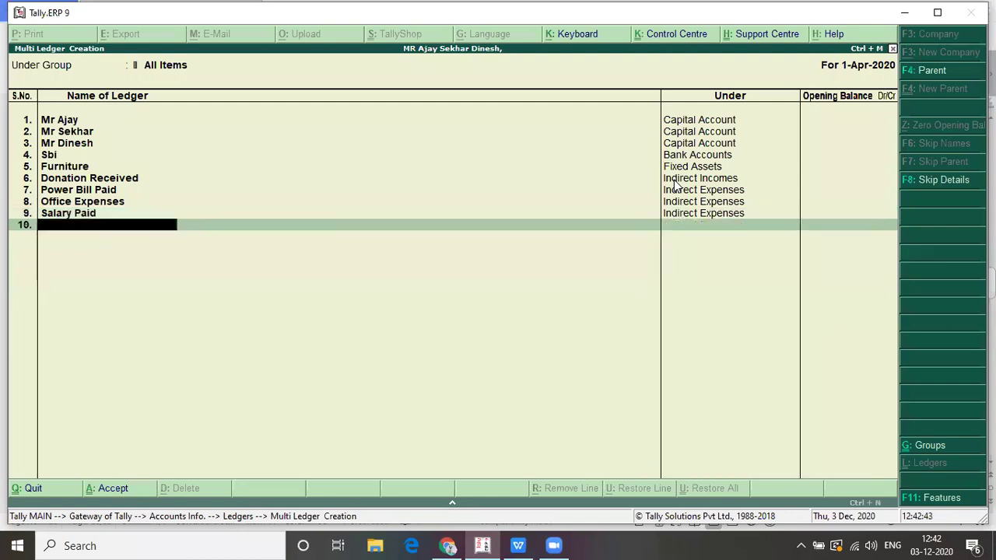
# Consult the eighth and ninth transactions in TALLY MATERIAL.docx and enter Wipro Ltd as the tenth ledger's name.
pyautogui.hotkey('alt', 'Tab')
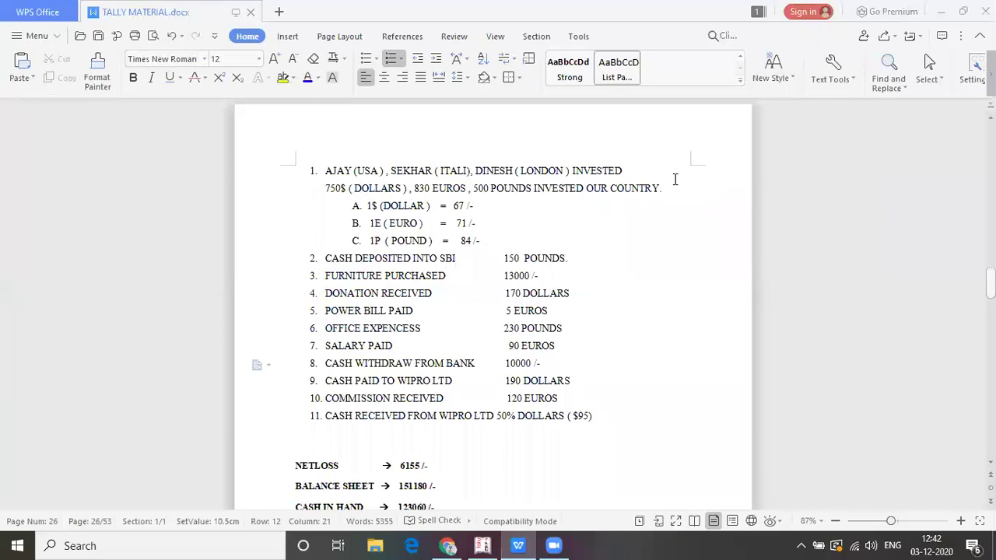
pyautogui.hotkey('alt', 'Tab')
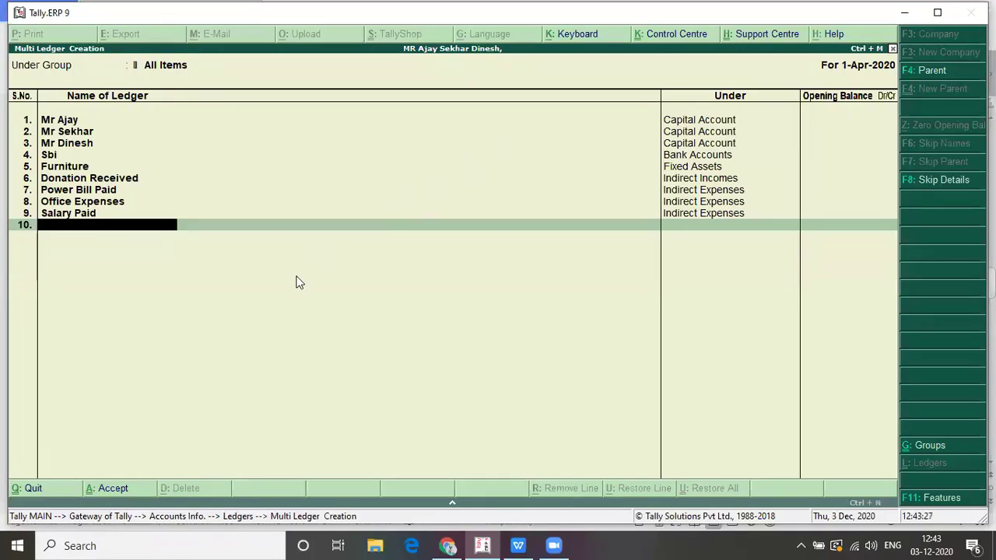
pyautogui.hotkey('alt', 'Tab')
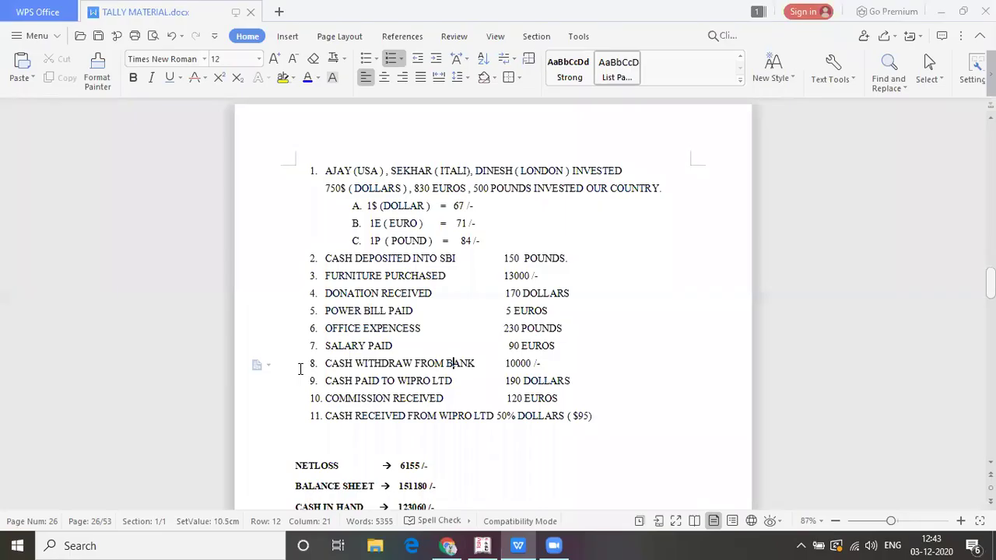
pyautogui.hotkey('alt', 'Tab')
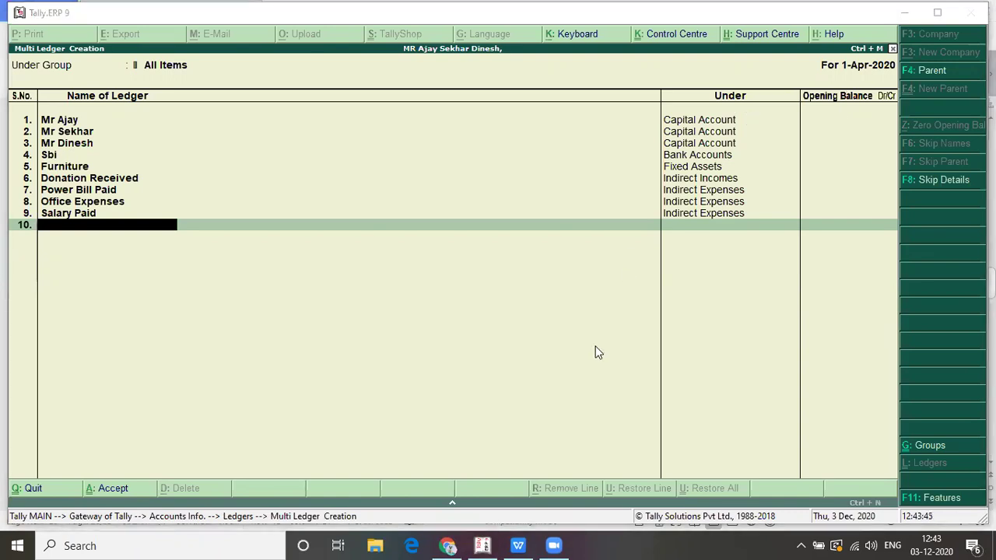
pyautogui.hotkey('alt', 'Tab')
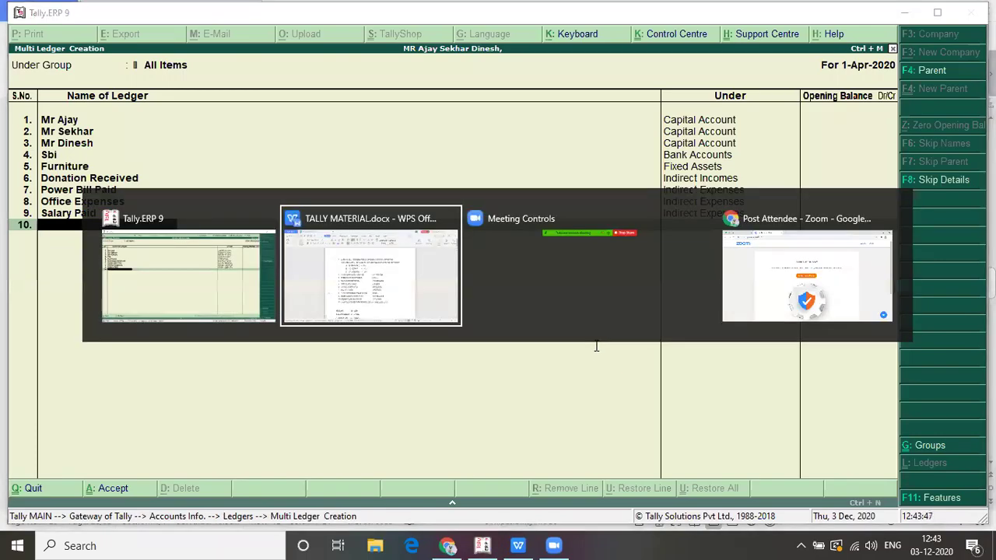
pyautogui.press('Down')
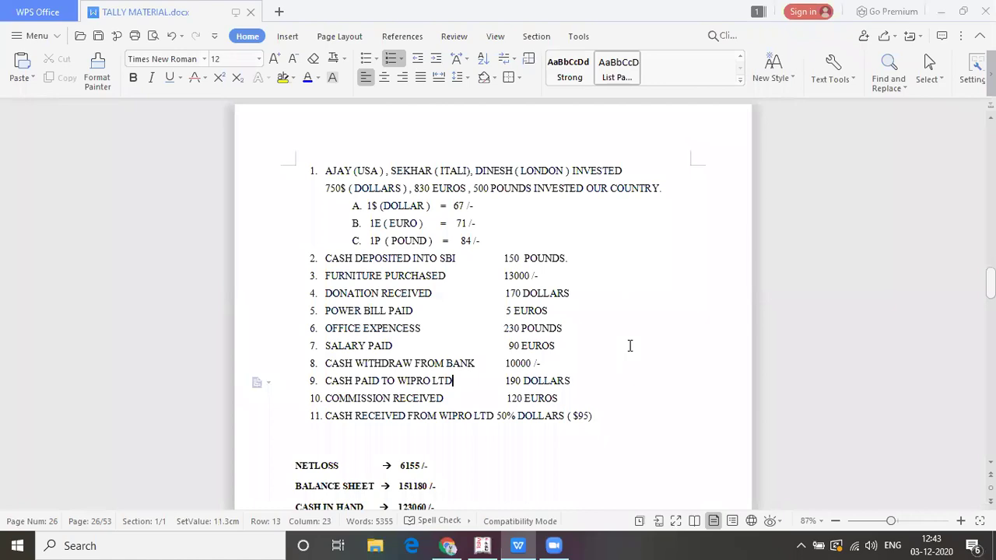
pyautogui.hotkey('alt', 'Tab')
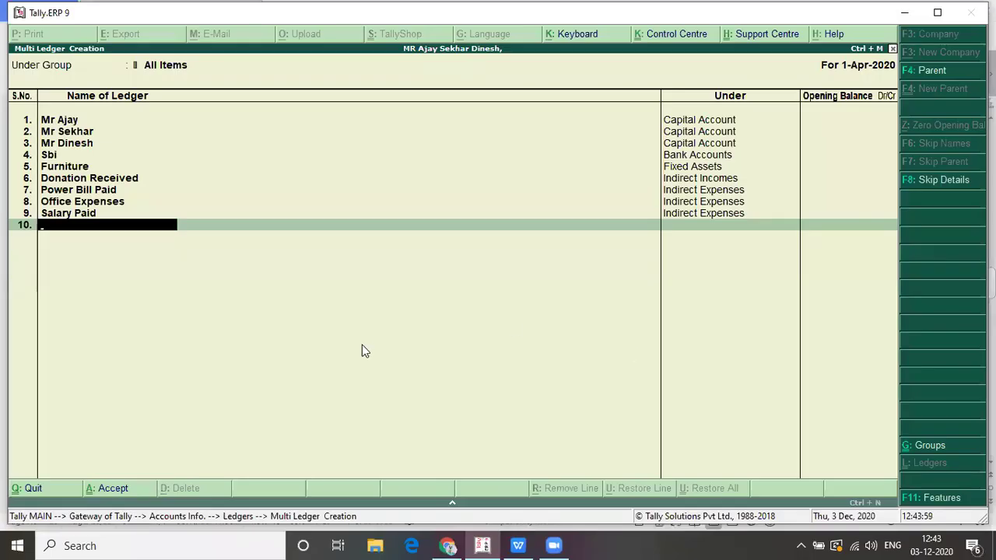
pyautogui.write('Wipro Ltd')
pyautogui.press('Return')
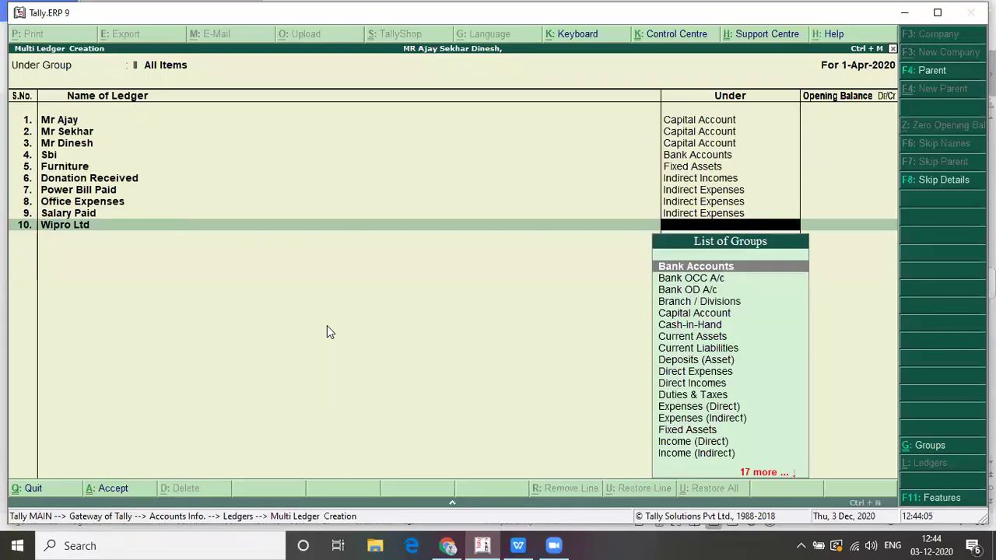
# Place the Wipro Ltd ledger under Fixed Assets and leave its opening balance blank.
pyautogui.write('F')
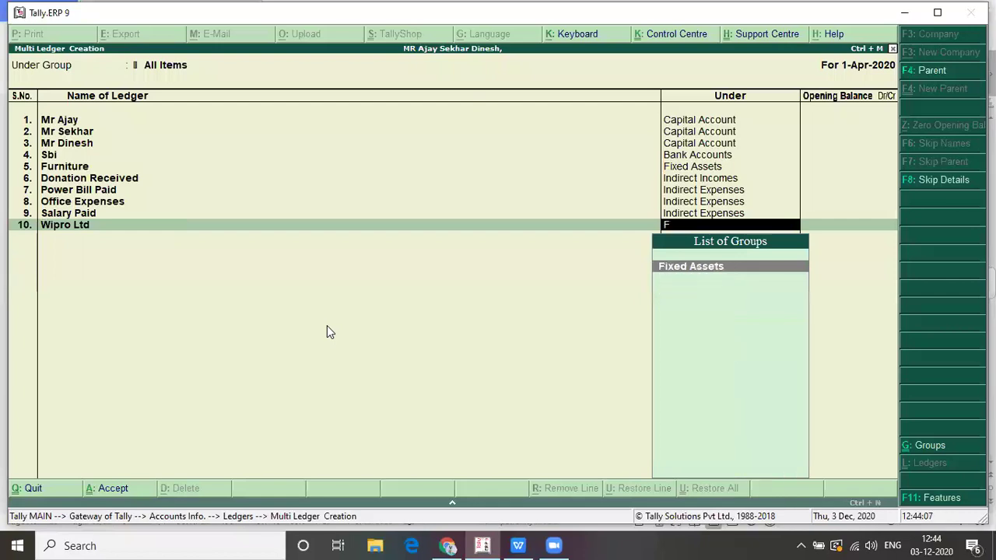
pyautogui.press('Return')
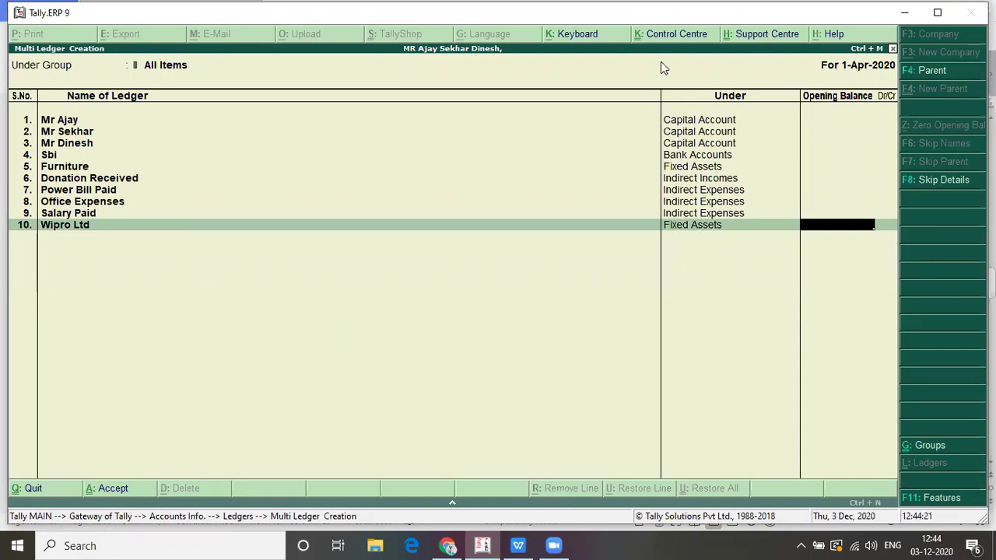
pyautogui.press('Return')
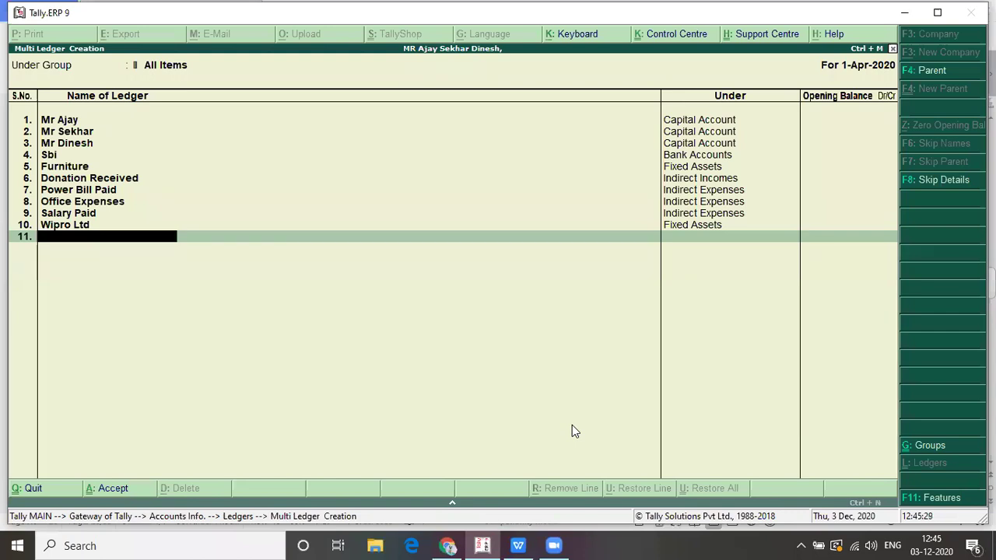
# Consult the tenth transaction in TALLY MATERIAL.docx and enter Commission Received as the eleventh ledger's name.
pyautogui.hotkey('alt', 'Tab')
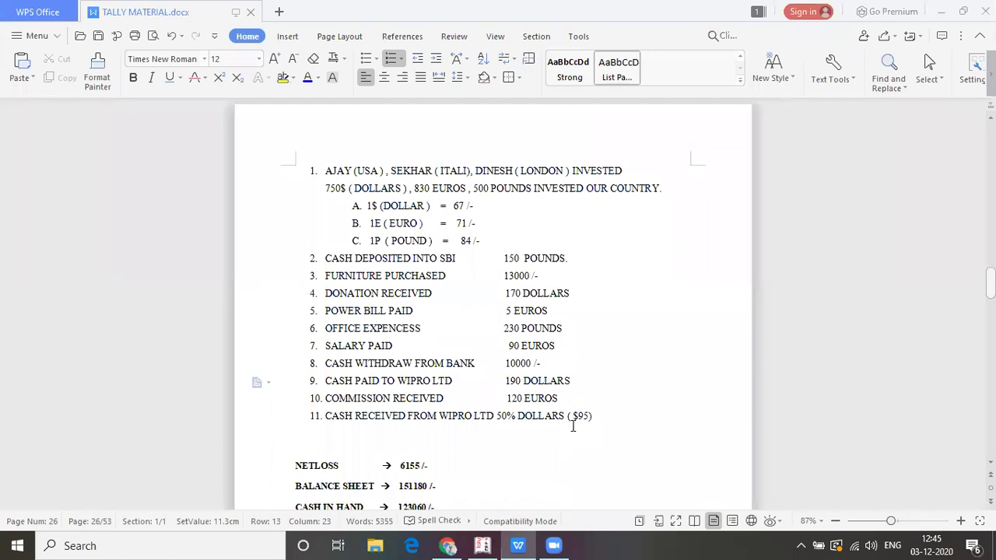
pyautogui.hotkey('alt', 'Tab')
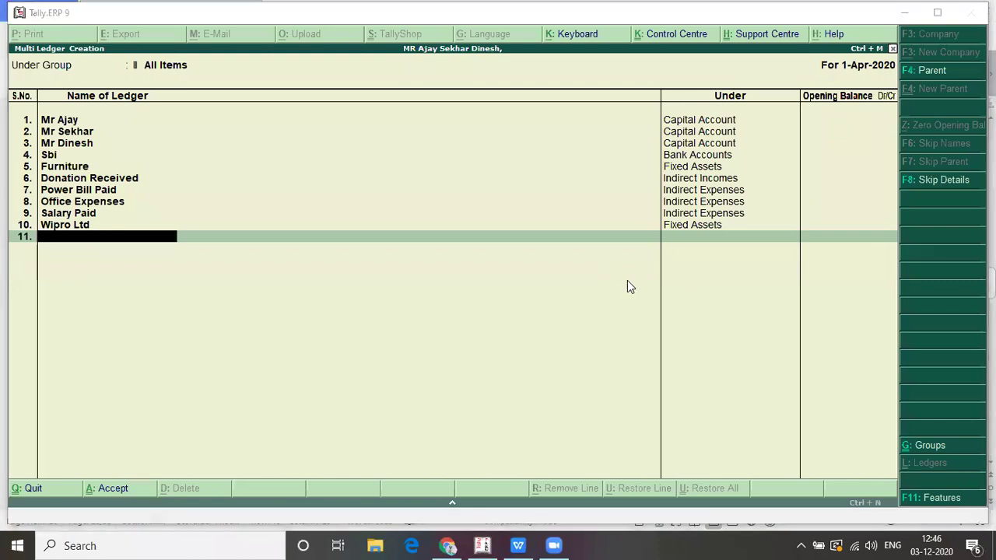
pyautogui.hotkey('alt', 'Tab')
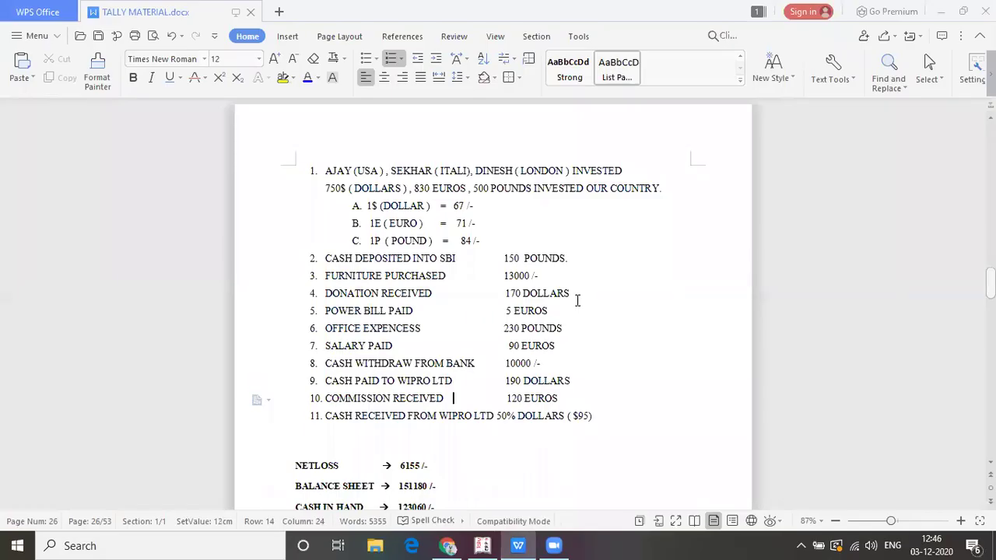
pyautogui.hotkey('alt', 'Tab')
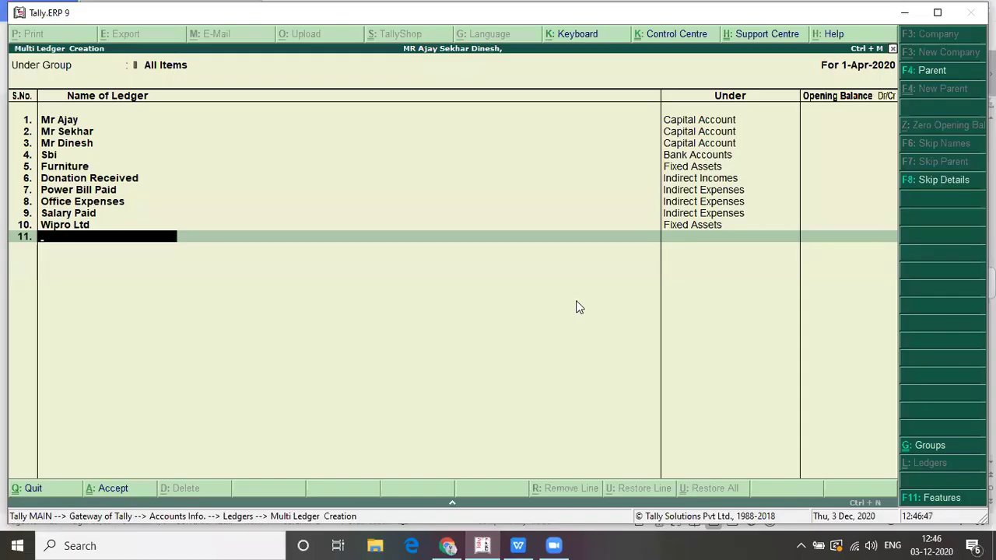
pyautogui.write('Commis')
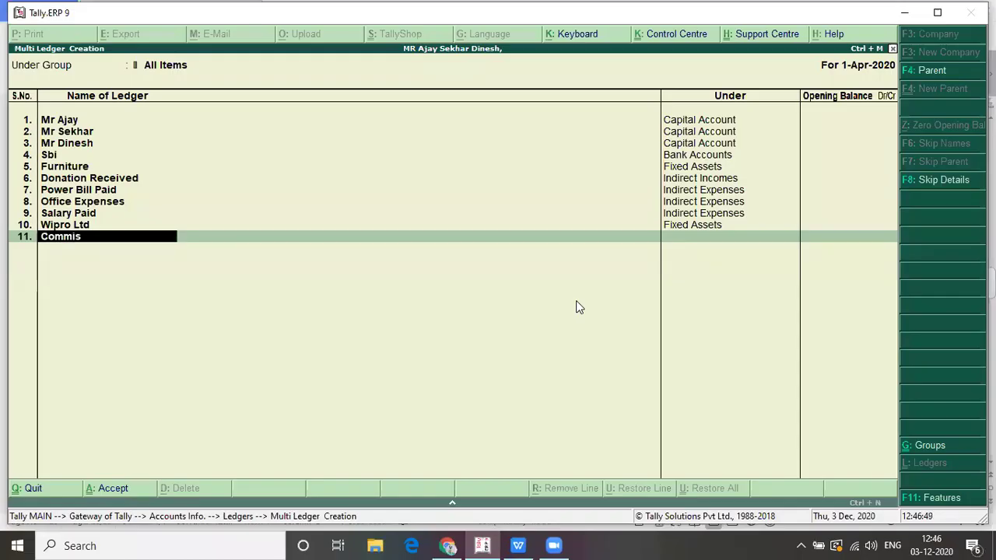
pyautogui.write('sion Re')
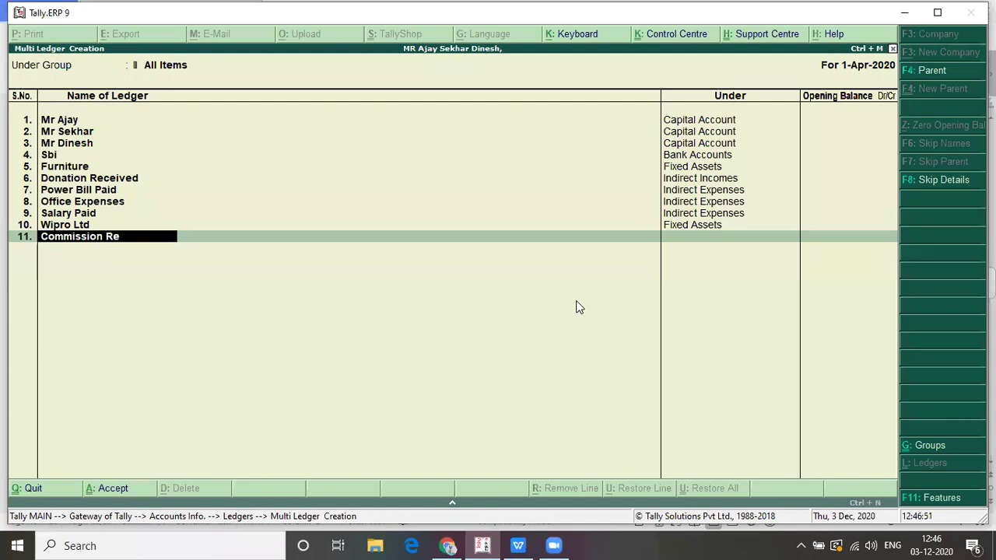
pyautogui.write('ceived')
pyautogui.press('Return')
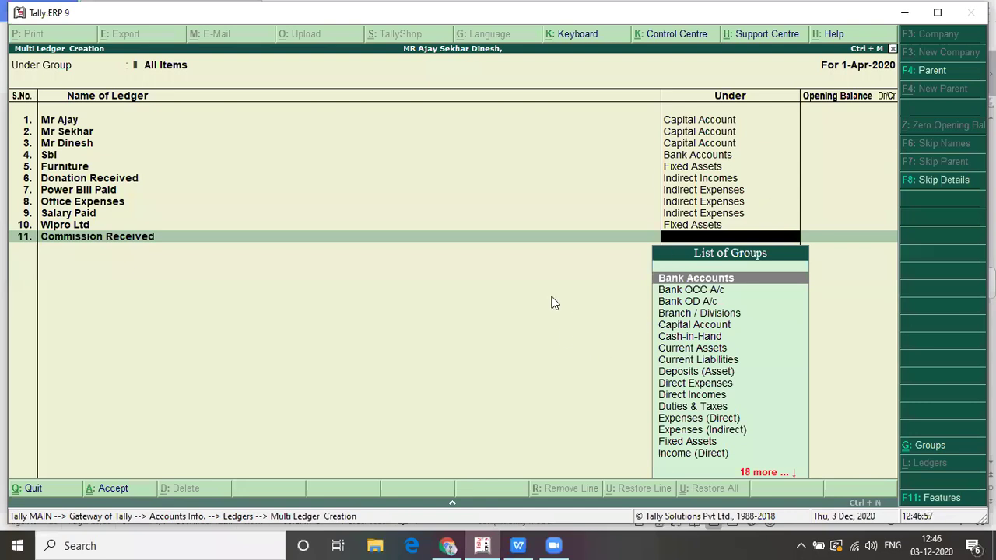
# Place the Commission Received ledger under Indirect Incomes and leave its opening balance blank.
pyautogui.write('In')
pyautogui.press('Down')
pyautogui.press('Down')
pyautogui.press('Down')
pyautogui.press('Down')
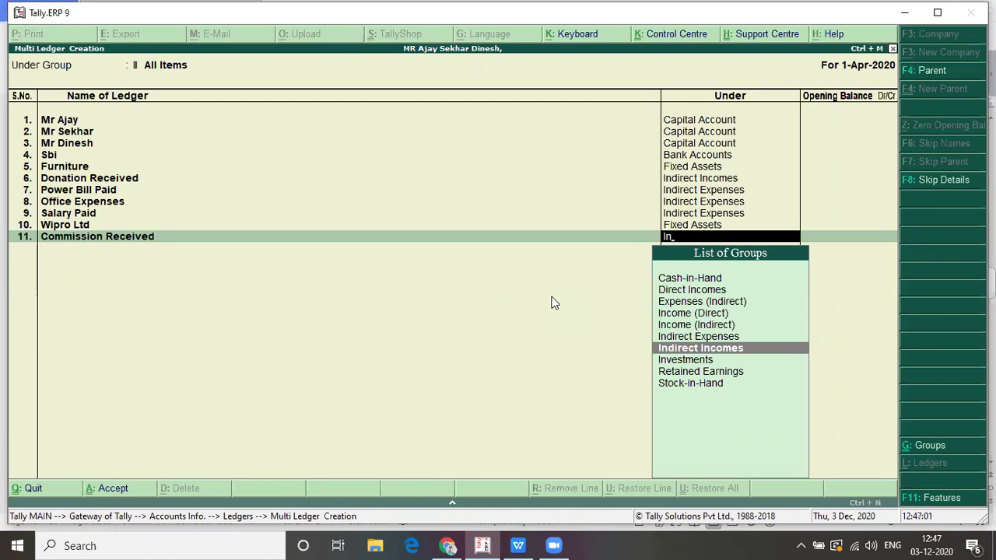
pyautogui.press('Return')
pyautogui.press('Return')
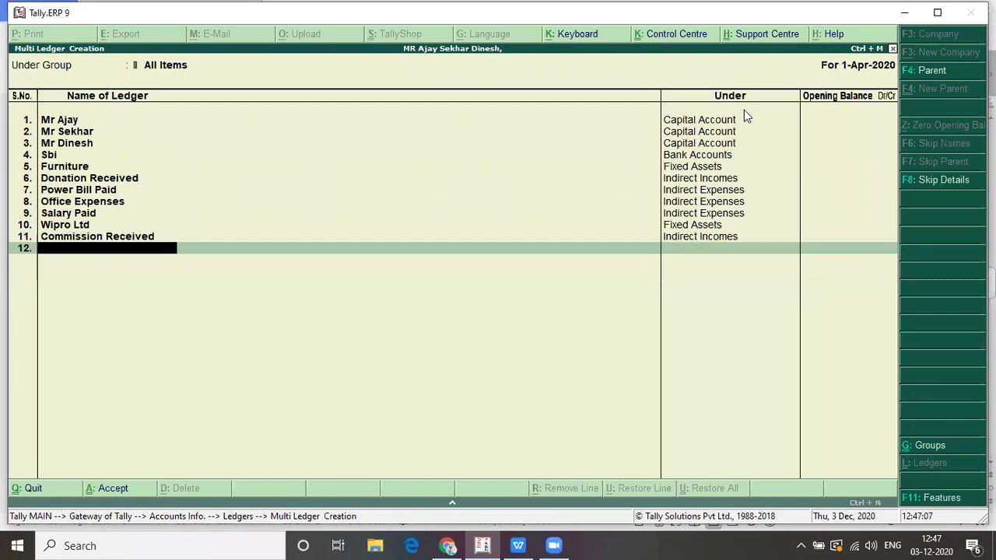
# Consult the eleventh transaction in TALLY MATERIAL.docx, then finish the ledger list in Tally.ERP 9 and accept the creation of all listed ledgers.
pyautogui.hotkey('alt', 'Tab')
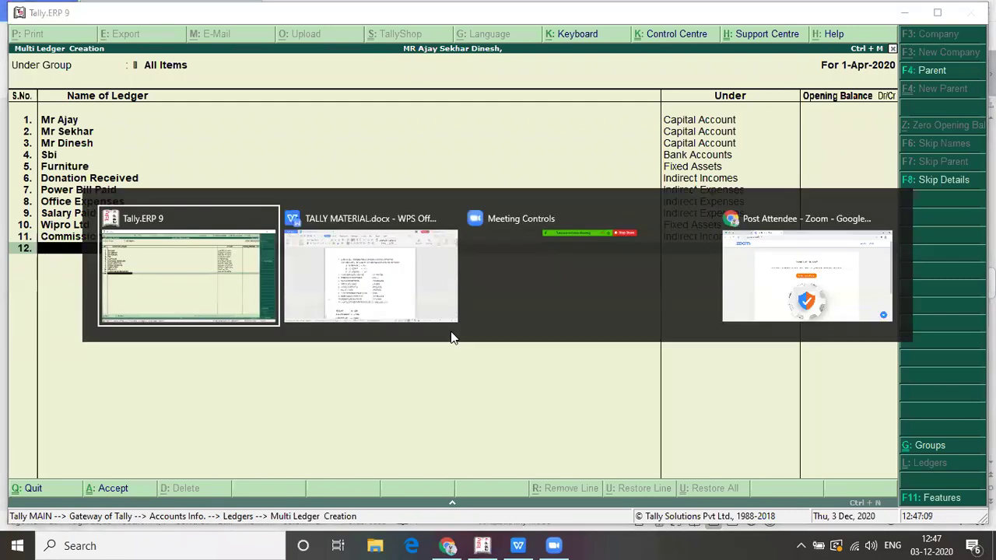
pyautogui.hotkey('alt', 'Tab')
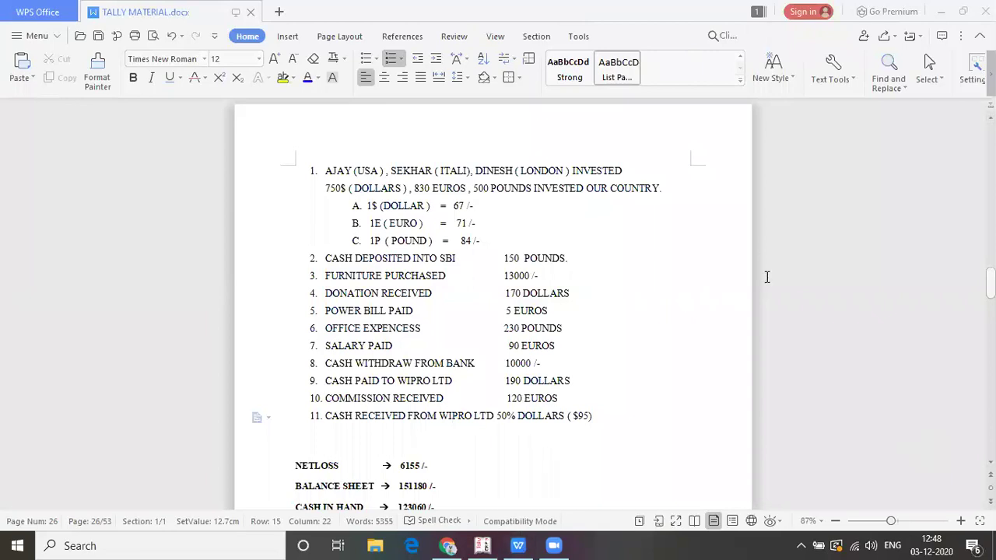
pyautogui.hotkey('alt', 'Tab')
pyautogui.hotkey('alt', 'Tab')
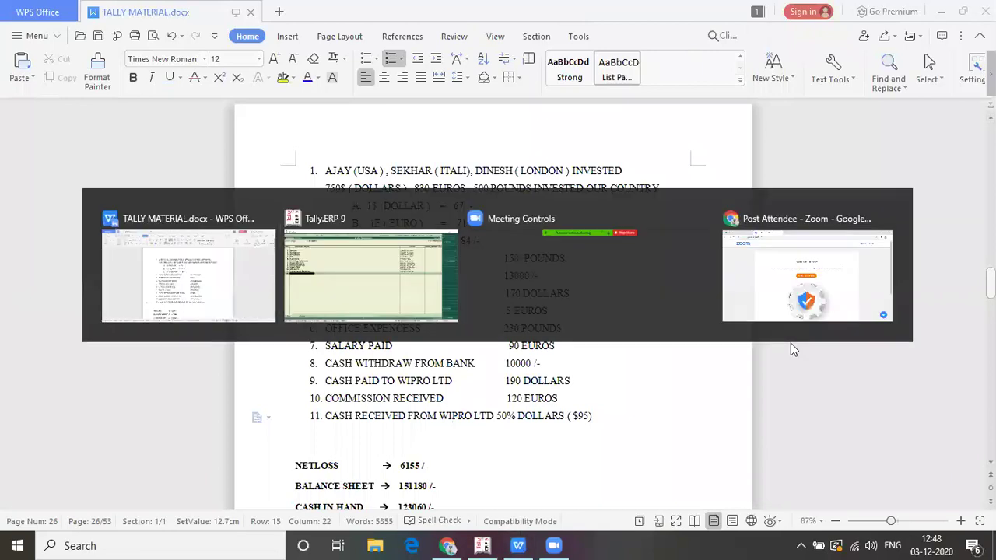
pyautogui.press('Return')
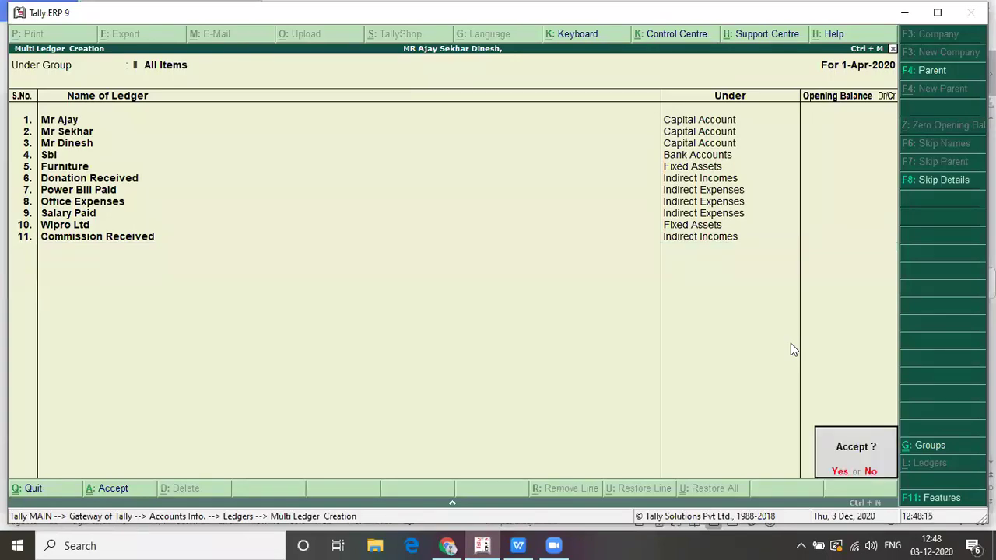
pyautogui.press('y')
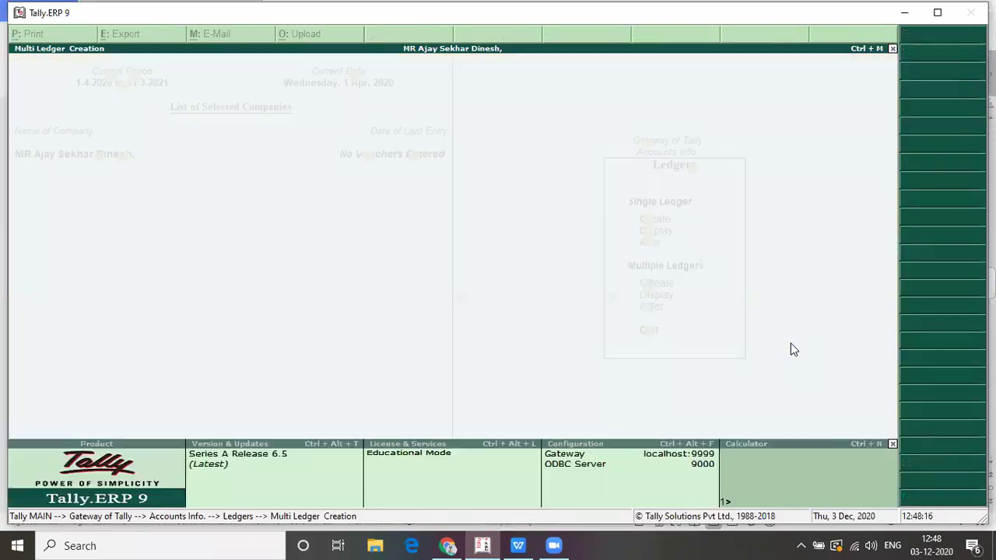
pyautogui.press('Down')
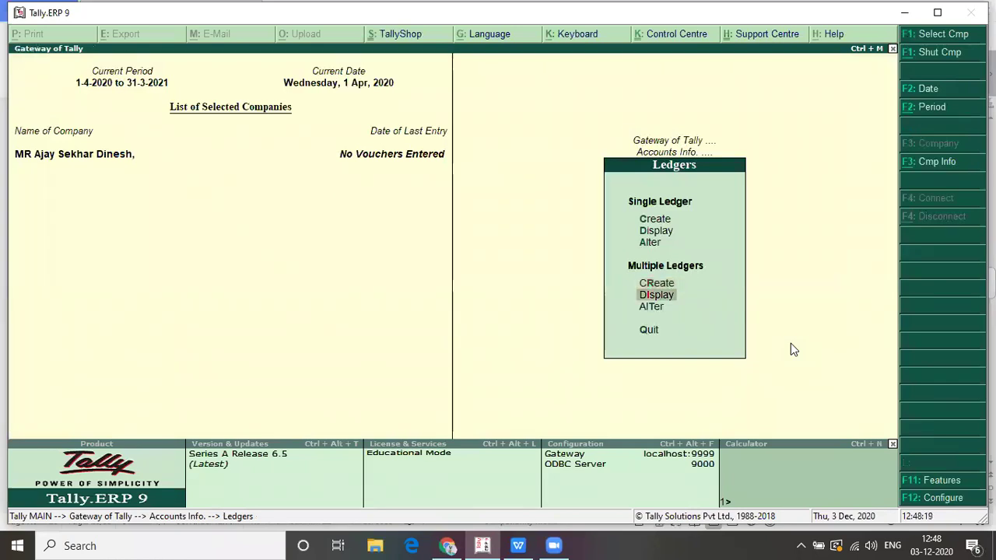
# Display all ledgers together in the multiple-ledger view, examine each ledger's group, and close the view.
pyautogui.press('Return')
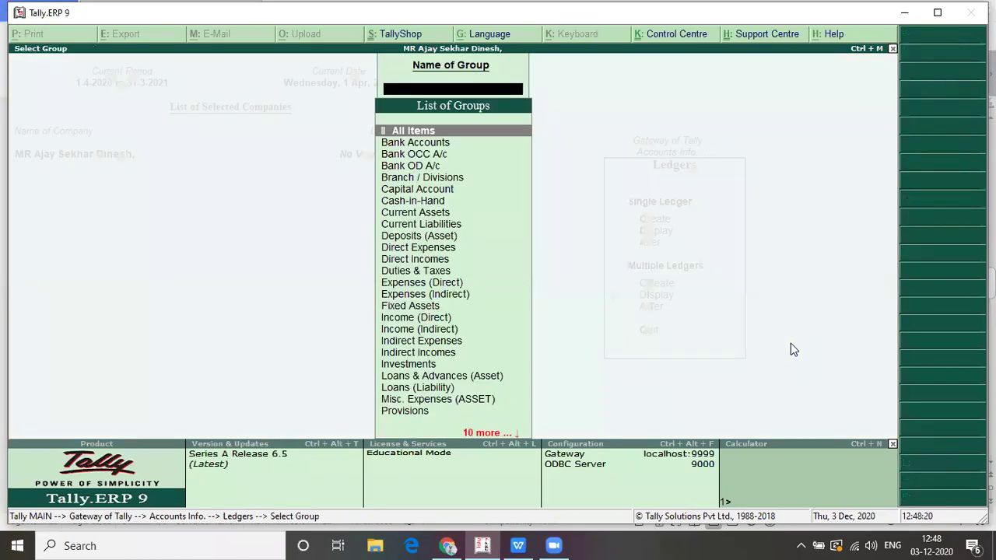
pyautogui.press('Return')
pyautogui.press('Down')
pyautogui.press('Down')
pyautogui.press('Down')
pyautogui.press('Down')
pyautogui.press('Down')
pyautogui.press('Down')
pyautogui.press('Down')
pyautogui.press('Down')
pyautogui.press('Down')
pyautogui.press('Down')
pyautogui.press('Down')
pyautogui.press('Down')
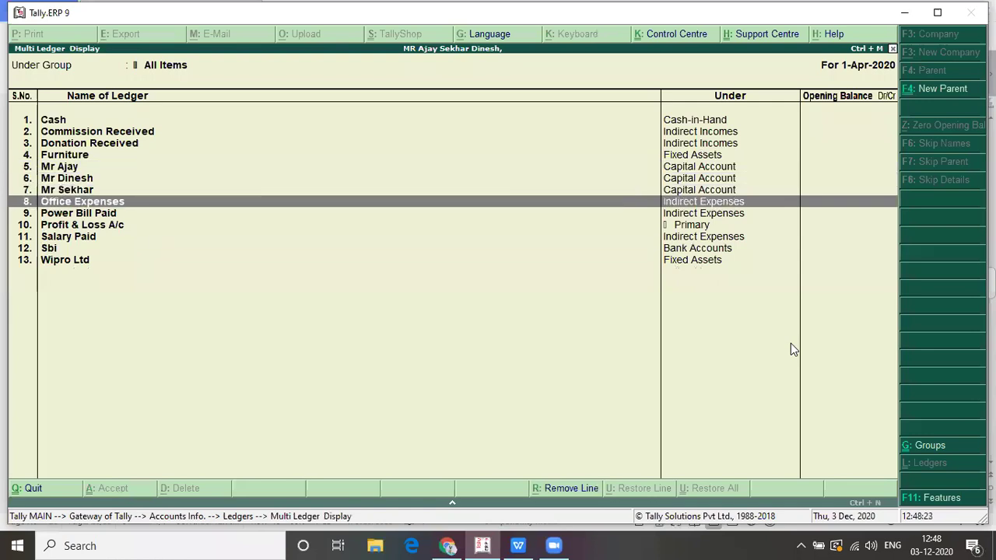
pyautogui.press('Up')
pyautogui.press('Up')
pyautogui.press('Up')
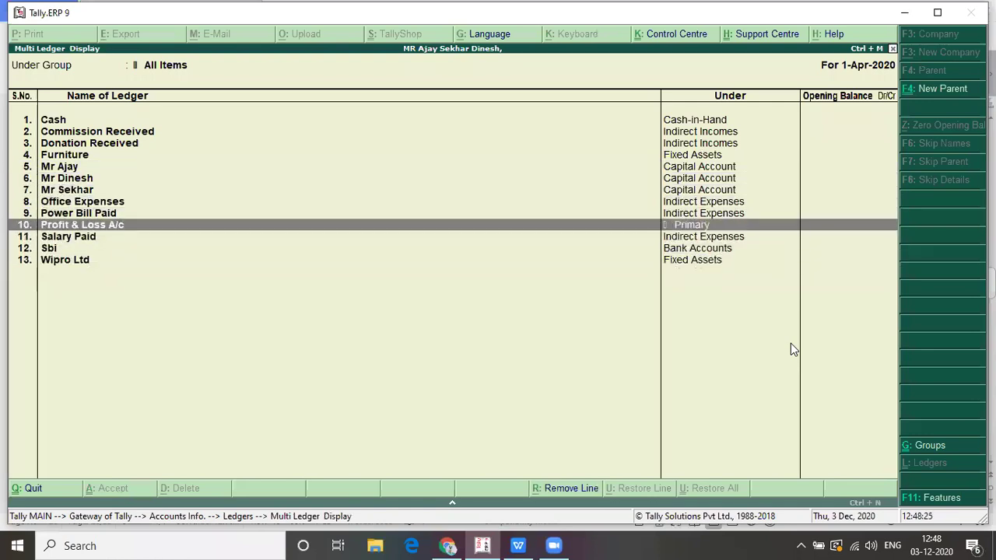
pyautogui.press('Up')
pyautogui.press('Up')
pyautogui.press('Up')
pyautogui.press('Up')
pyautogui.press('Up')
pyautogui.press('Up')
pyautogui.press('Up')
pyautogui.press('Up')
pyautogui.press('Up')
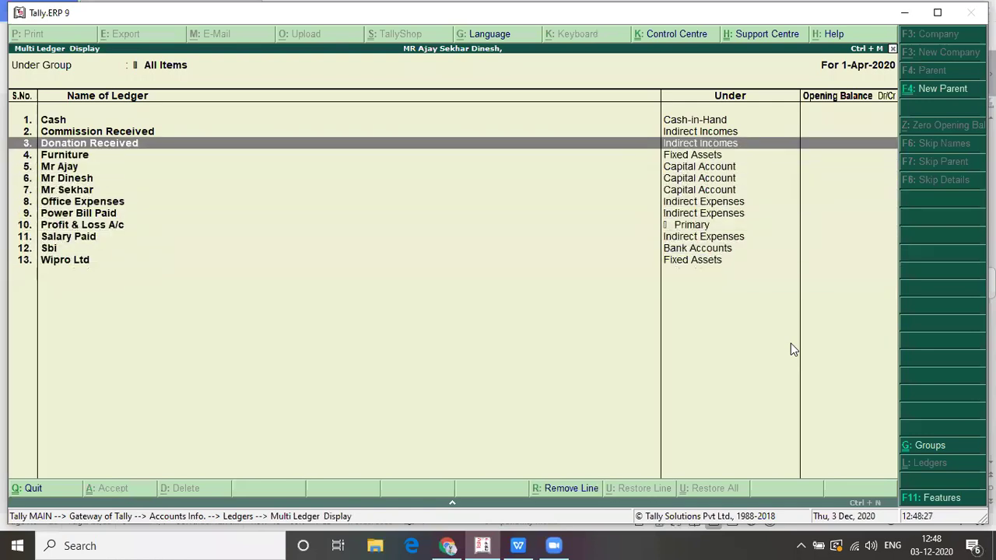
pyautogui.press('Down')
pyautogui.press('Down')
pyautogui.press('Down')
pyautogui.press('Down')
pyautogui.press('Down')
pyautogui.press('Down')
pyautogui.press('Down')
pyautogui.press('Down')
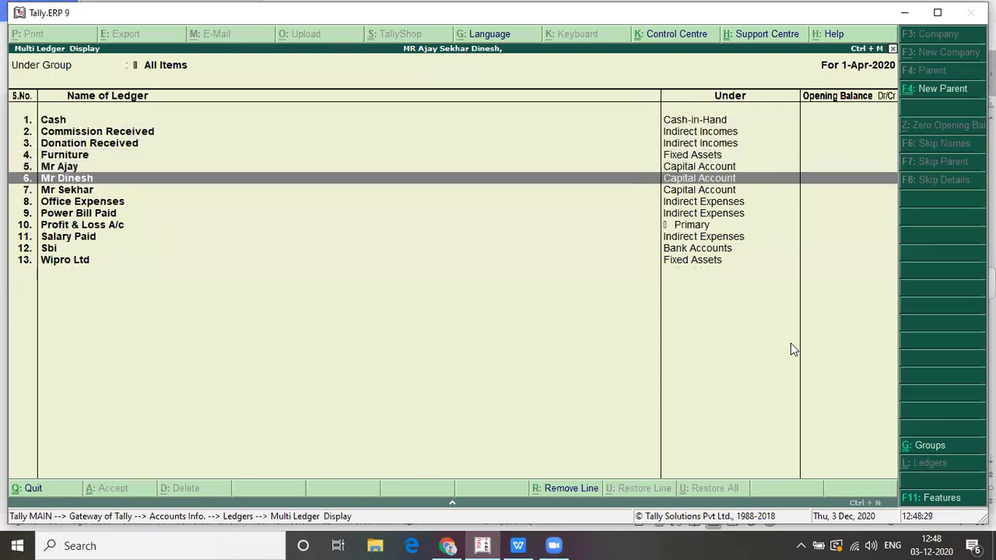
pyautogui.press('Down')
pyautogui.press('Up')
pyautogui.press('Up')
pyautogui.press('Up')
pyautogui.press('Up')
pyautogui.press('Up')
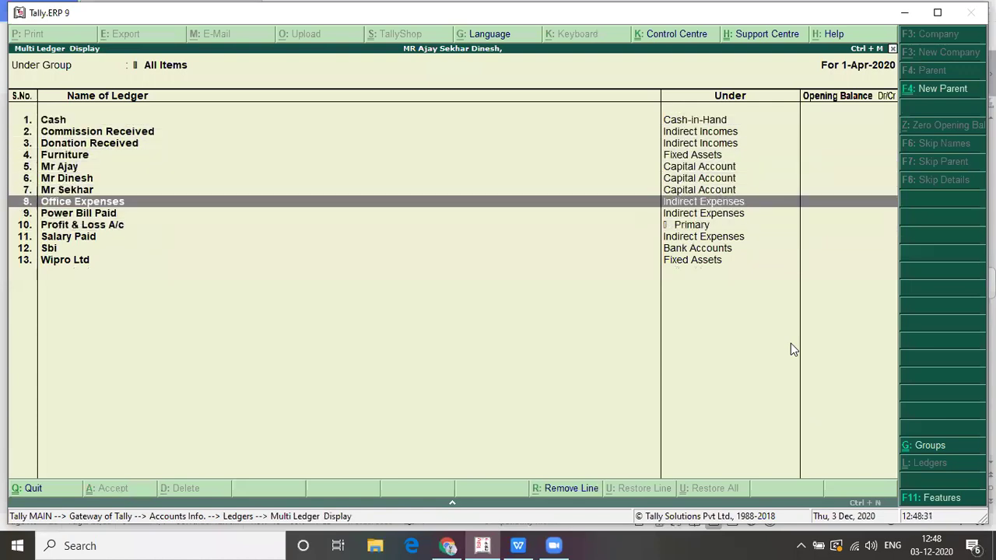
pyautogui.press('Up')
pyautogui.press('Up')
pyautogui.press('Up')
pyautogui.press('Up')
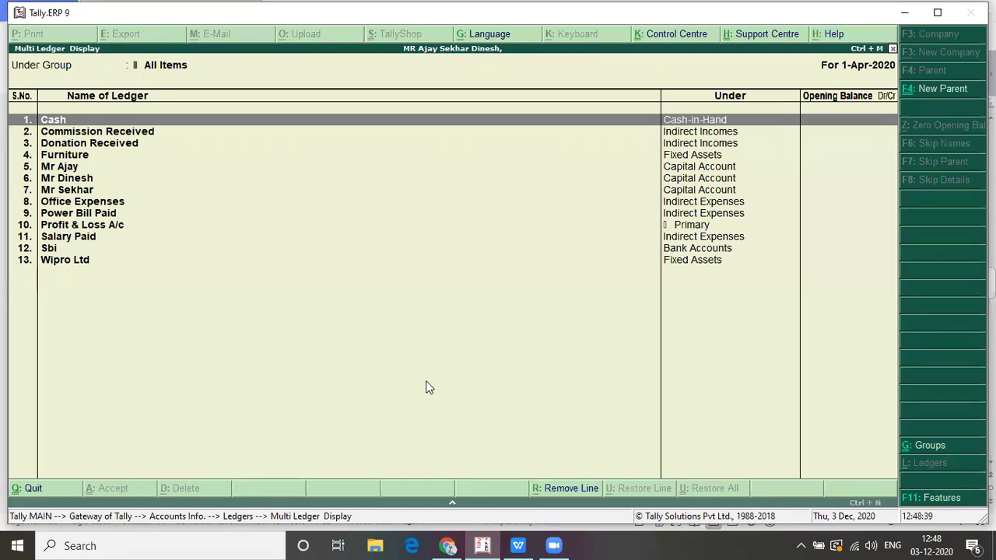
pyautogui.press('Escape')
pyautogui.press('t')
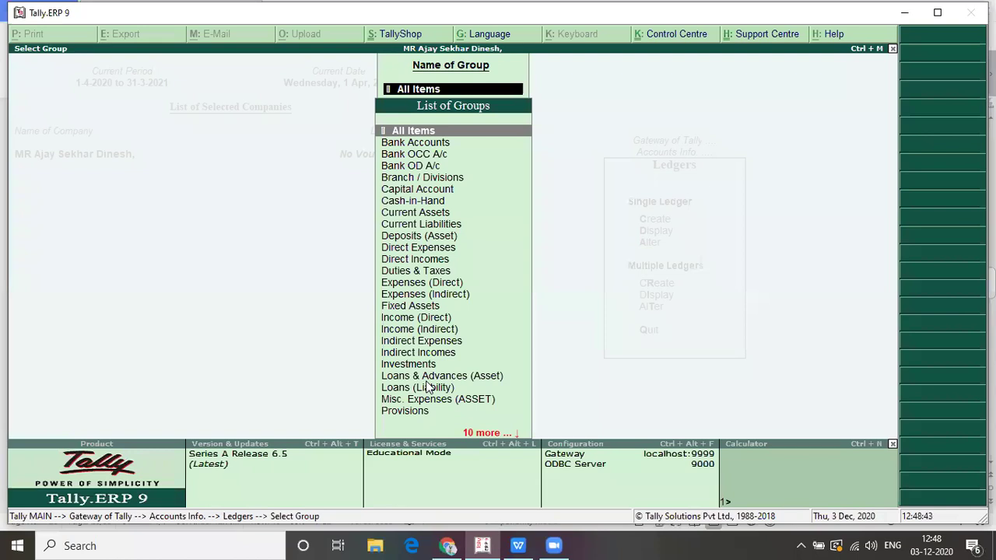
pyautogui.press('Escape')
pyautogui.press('Escape')
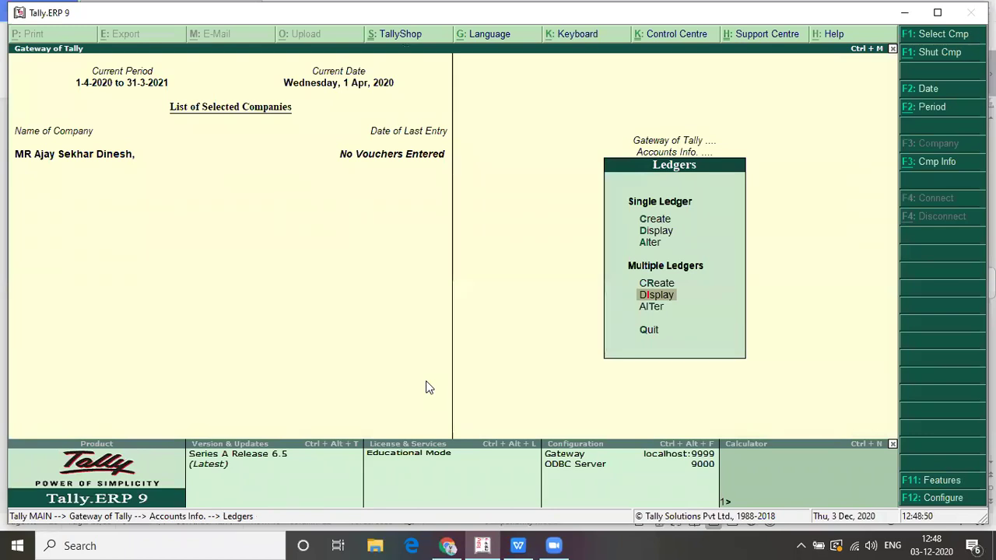
# Open a new accounting voucher of type Receipt and set Cash as its account.
pyautogui.press('Escape')
pyautogui.press('Escape')
pyautogui.press('Down')
pyautogui.press('Down')
pyautogui.press('Return')
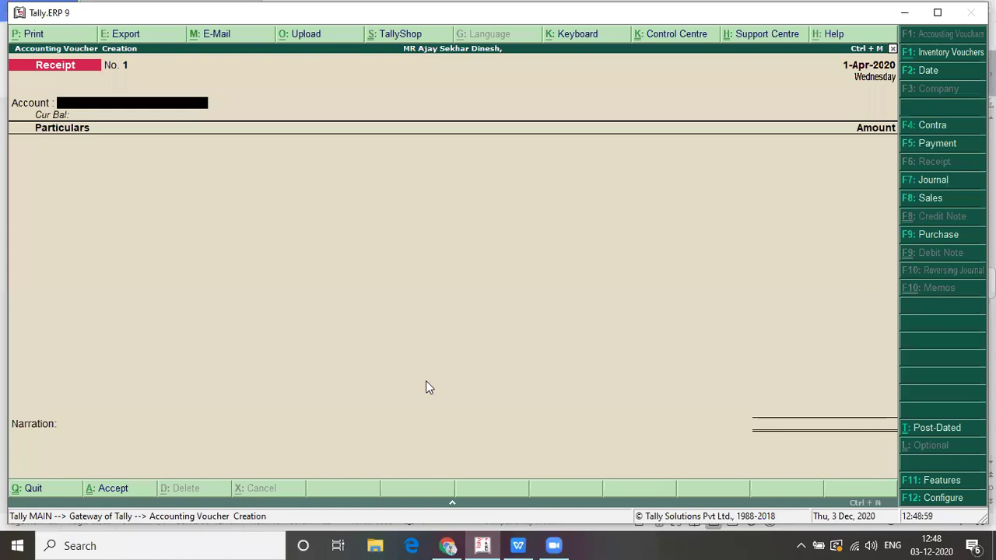
pyautogui.write('Cas')
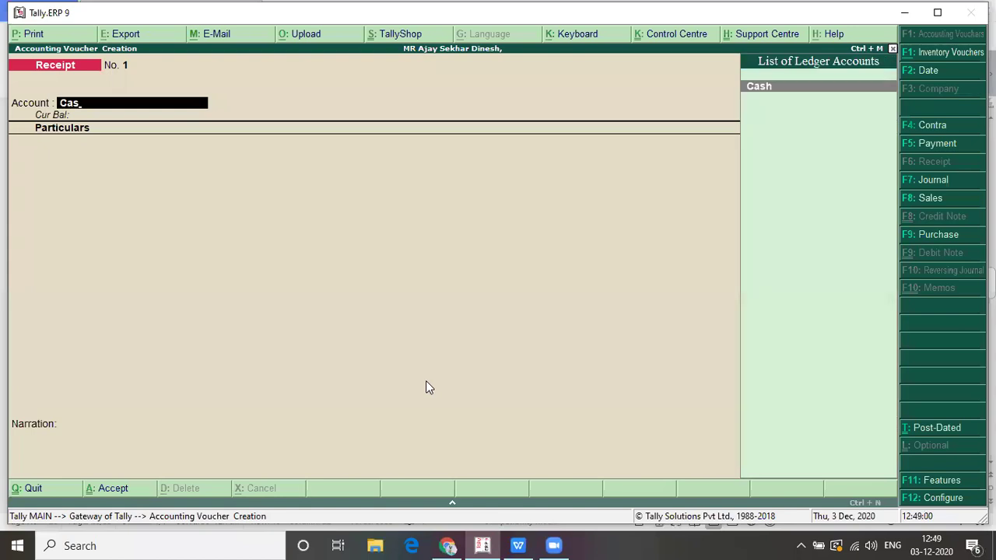
pyautogui.press('Return')
# Consult the first transaction in TALLY MATERIAL.docx and try to enter the first investor's ledger with an amount of 750$.
pyautogui.hotkey('alt', 'Tab')
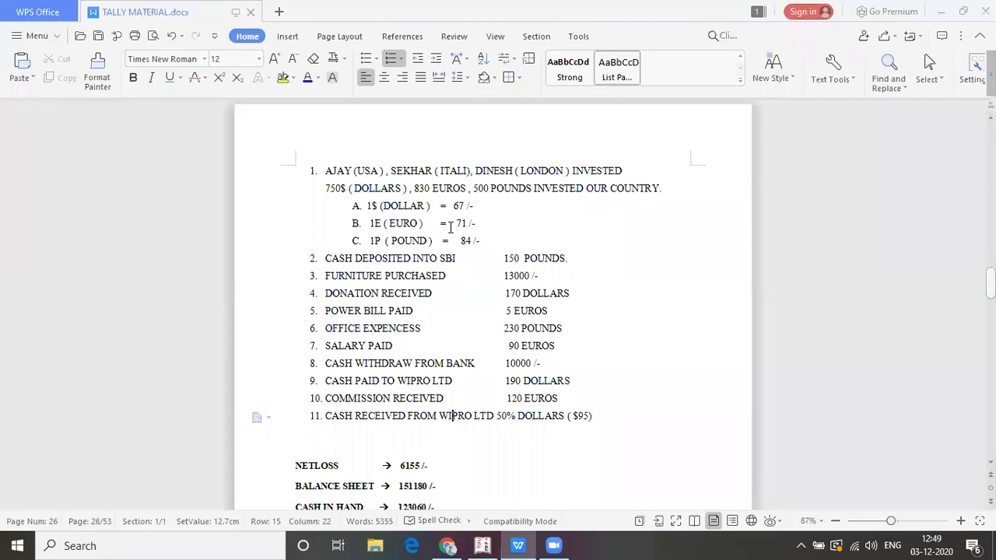
pyautogui.hotkey('alt', 'Tab')
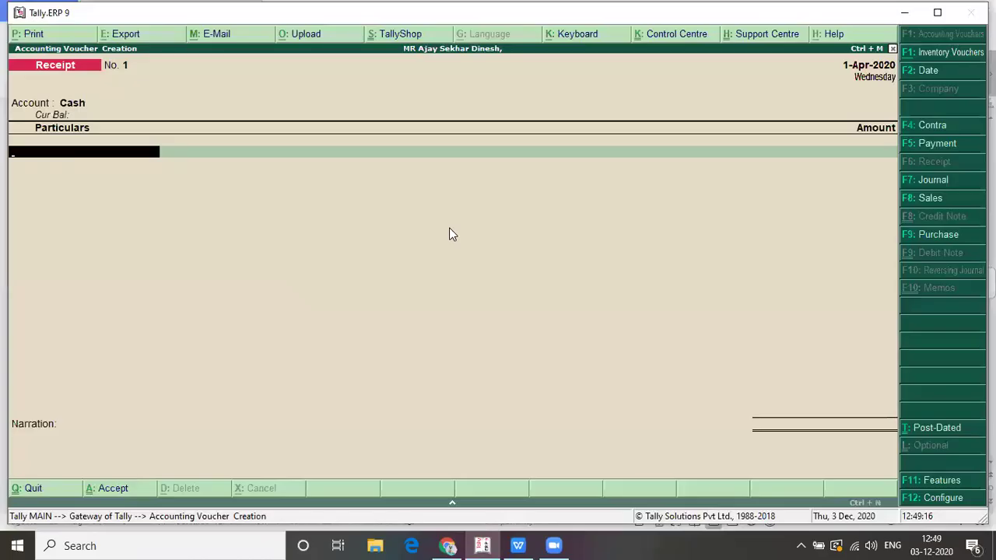
pyautogui.write('Mr')
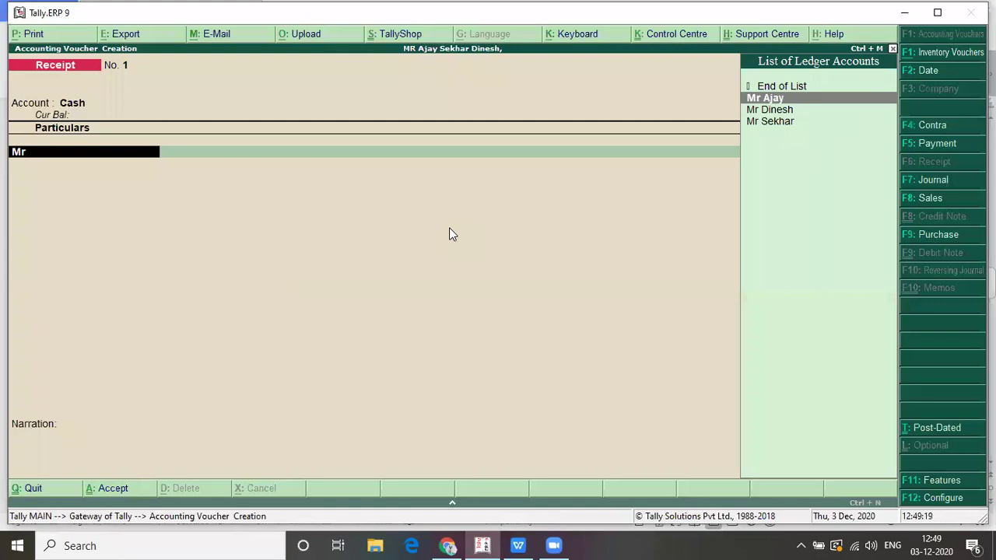
pyautogui.press('Return')
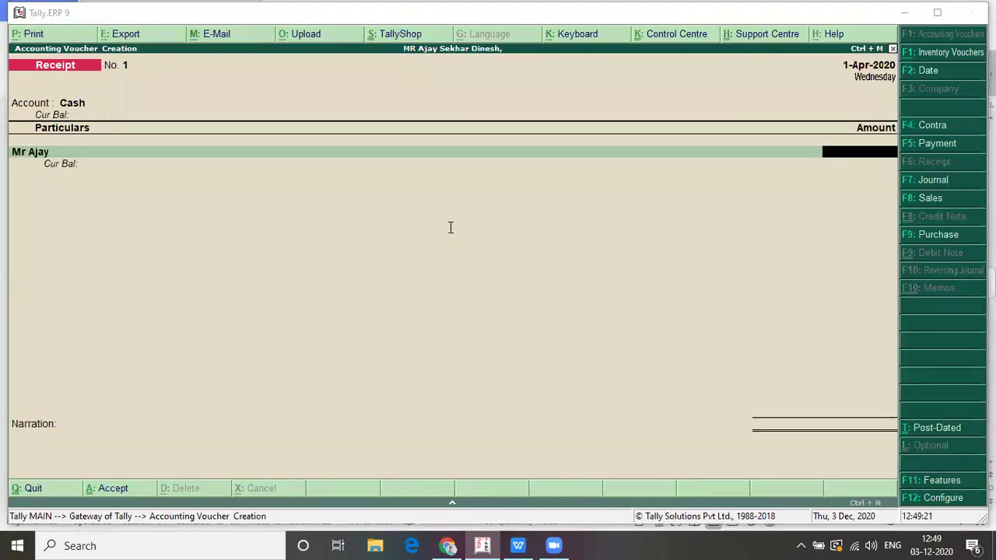
pyautogui.hotkey('alt', 'Tab')
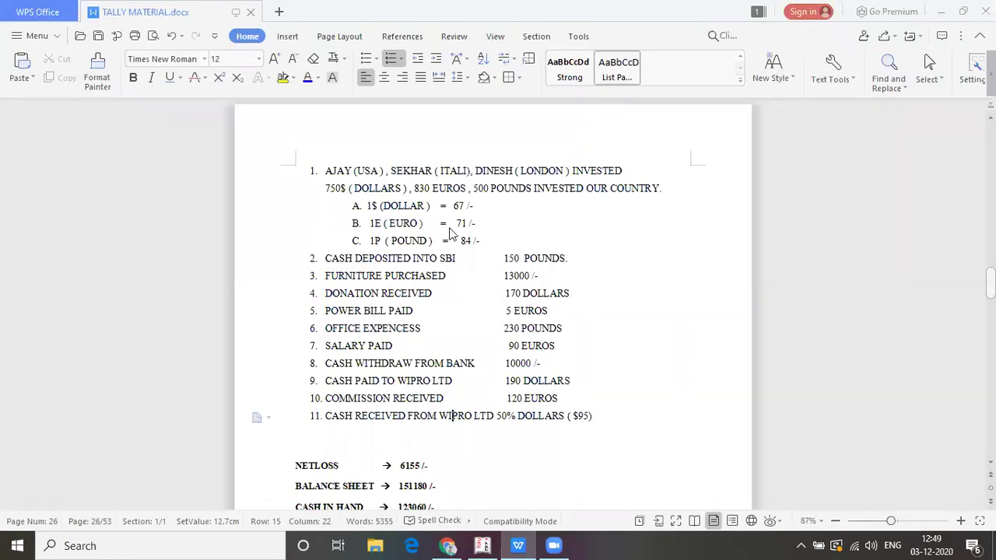
pyautogui.hotkey('alt', 'Tab')
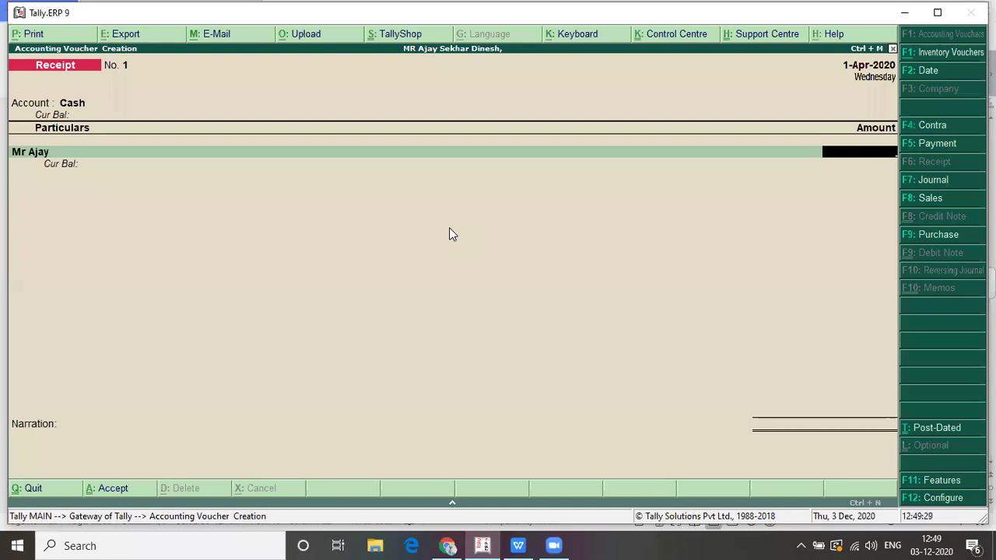
pyautogui.write('750')
pyautogui.write('5')
# Set Enable multi-currency to Yes in the company's accounting features, keep all other options and accept them.
pyautogui.press('F11')
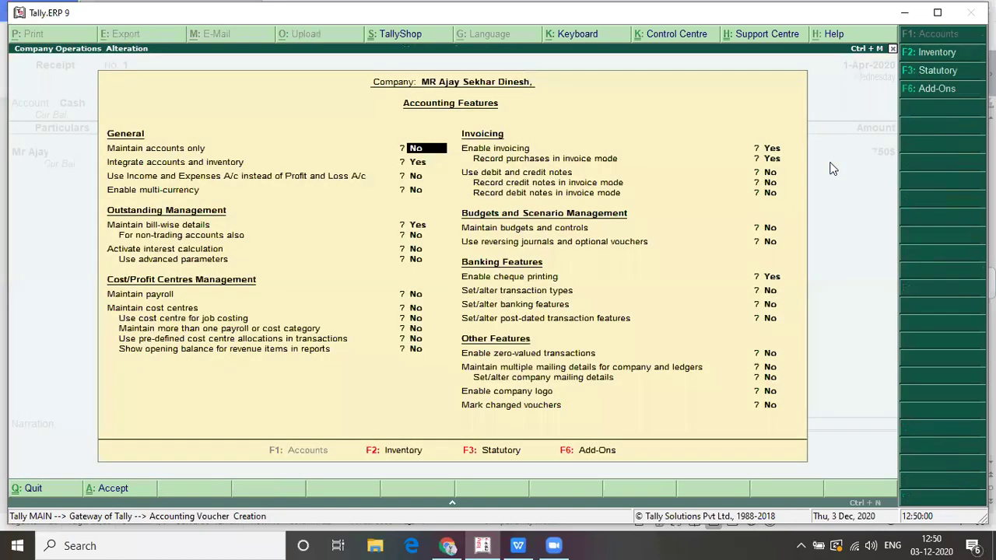
pyautogui.press('Return')
pyautogui.press('Return')
pyautogui.press('Return')
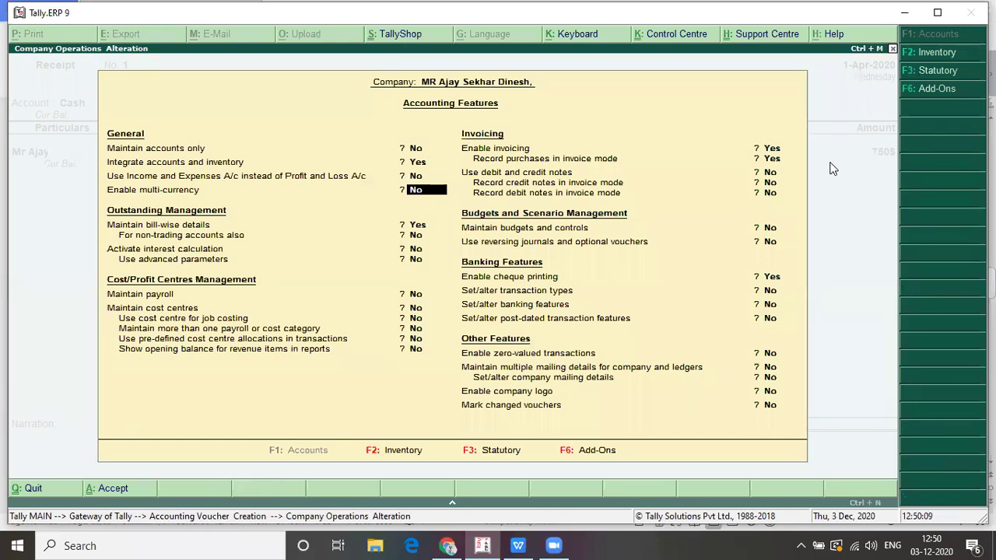
pyautogui.write('yes')
pyautogui.press('Return')
pyautogui.press('Return')
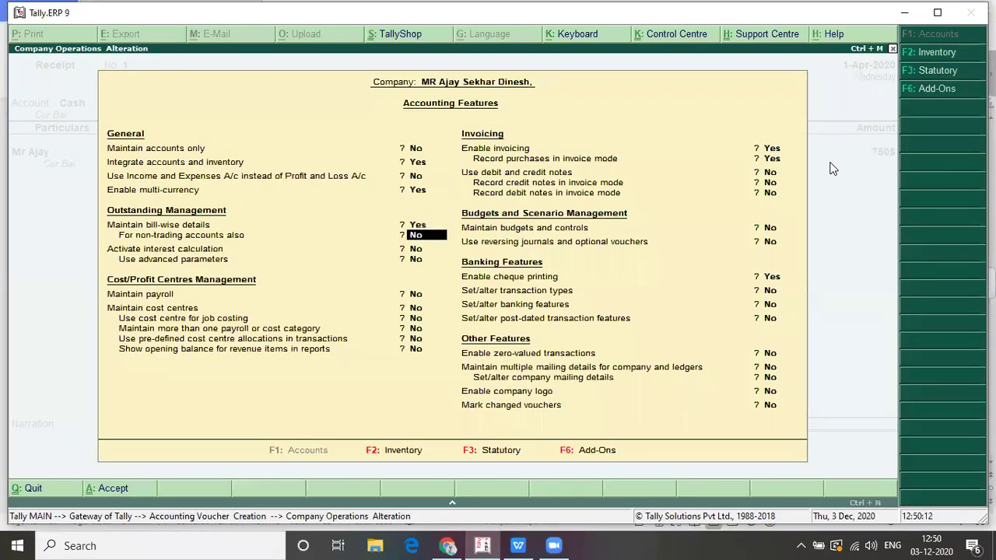
pyautogui.press('Return')
pyautogui.press('Return')
pyautogui.press('Return')
pyautogui.press('Return')
pyautogui.press('Return')
pyautogui.press('Return')
pyautogui.press('Return')
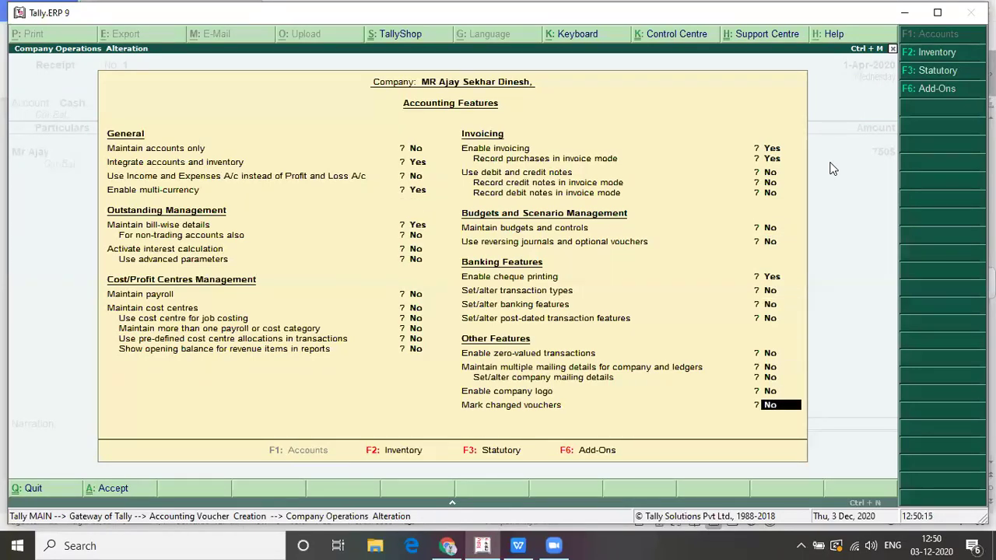
pyautogui.press('Return')
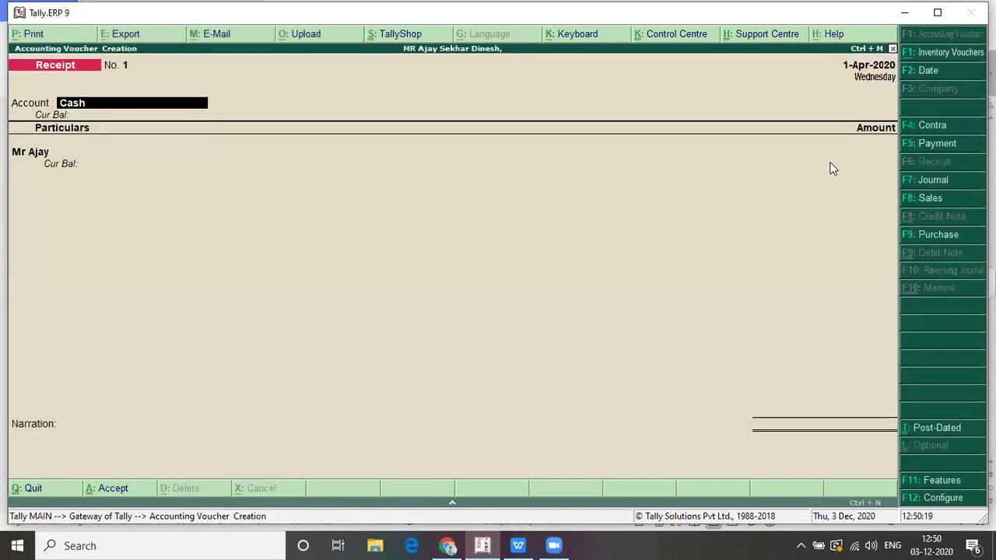
# Try the 750$ amount again for the first investor in the receipt, then quit the voucher without saving.
pyautogui.press('Return')
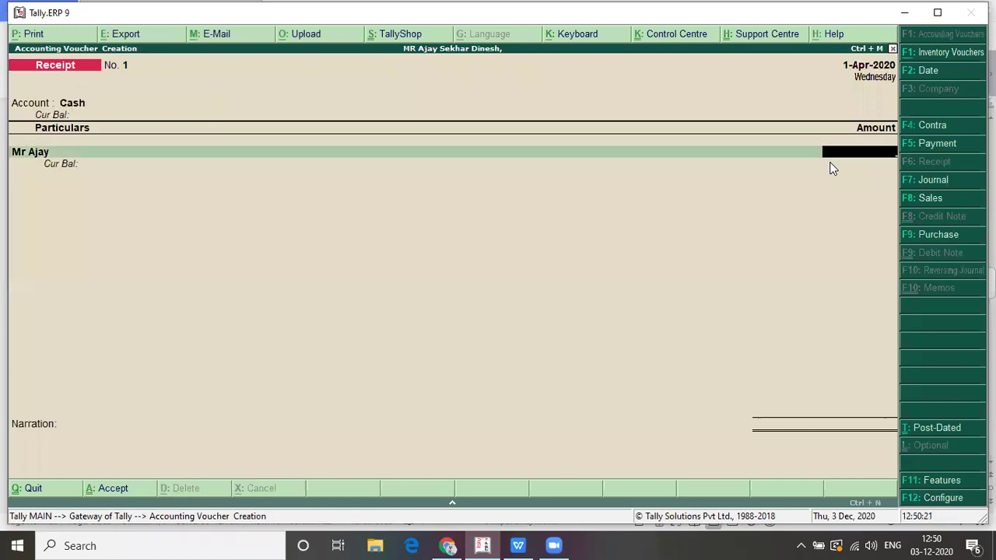
pyautogui.write('750$')
pyautogui.press('Escape')
pyautogui.press('y')
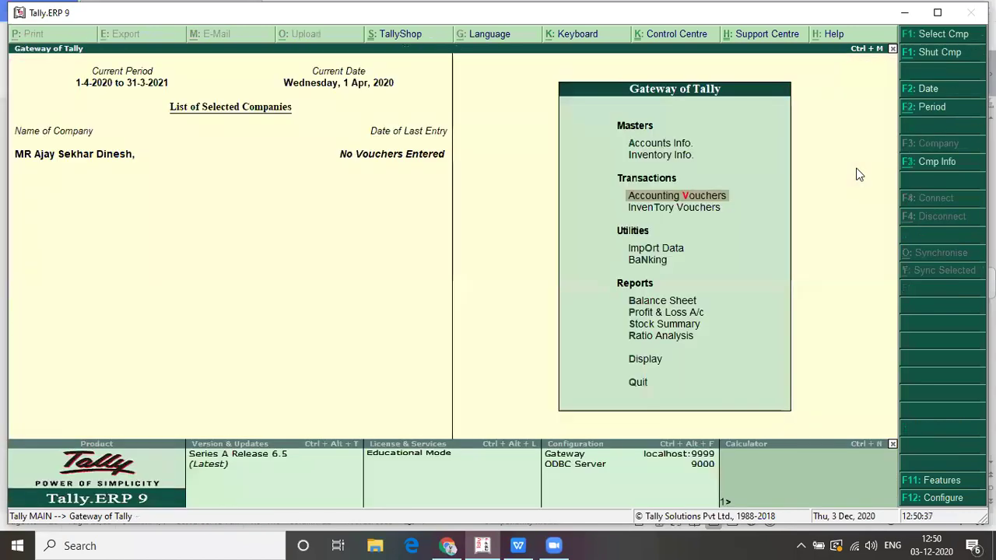
# Start creating a new currency for the company and give it the symbol $.
pyautogui.press('Up')
pyautogui.press('Up')
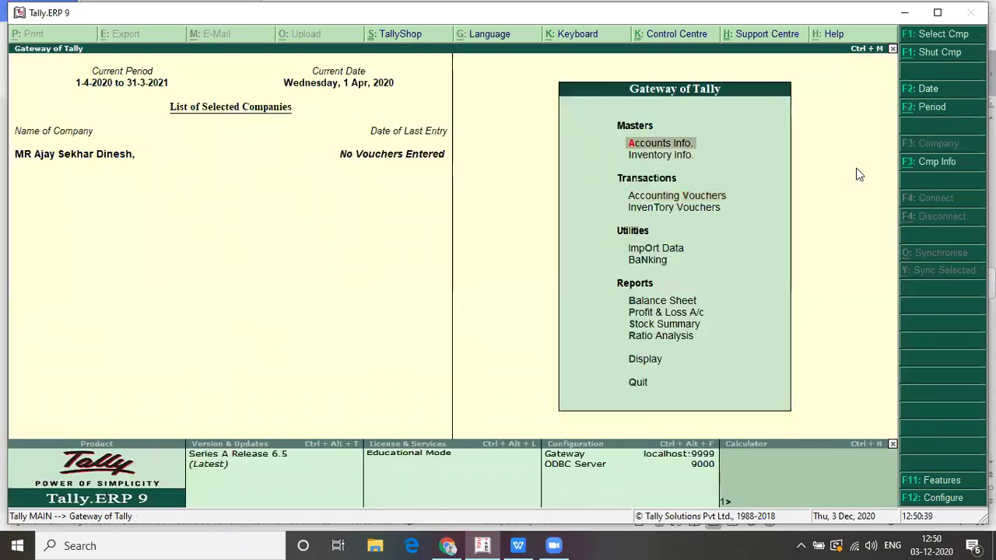
pyautogui.press('Return')
pyautogui.press('Down')
pyautogui.press('Down')
pyautogui.press('Return')
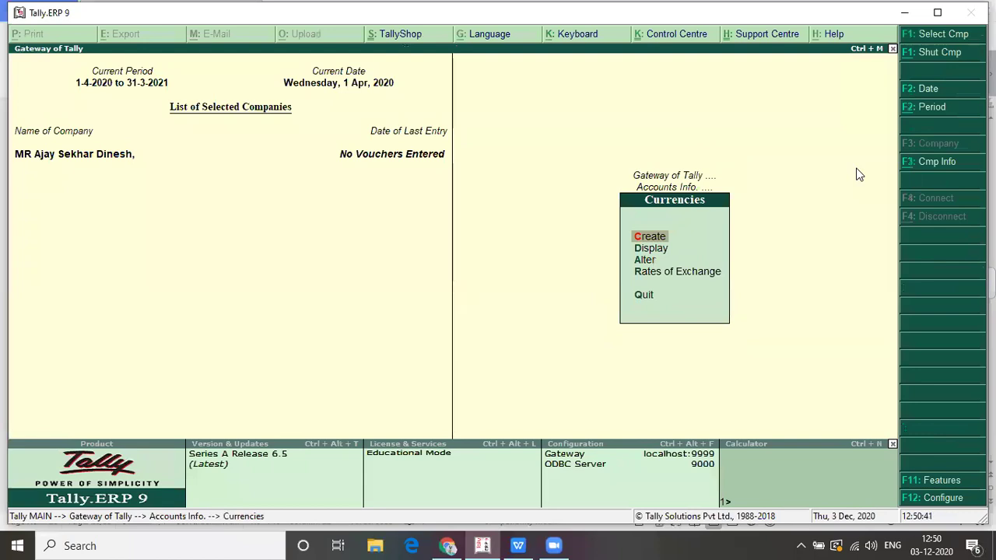
pyautogui.press('Return')
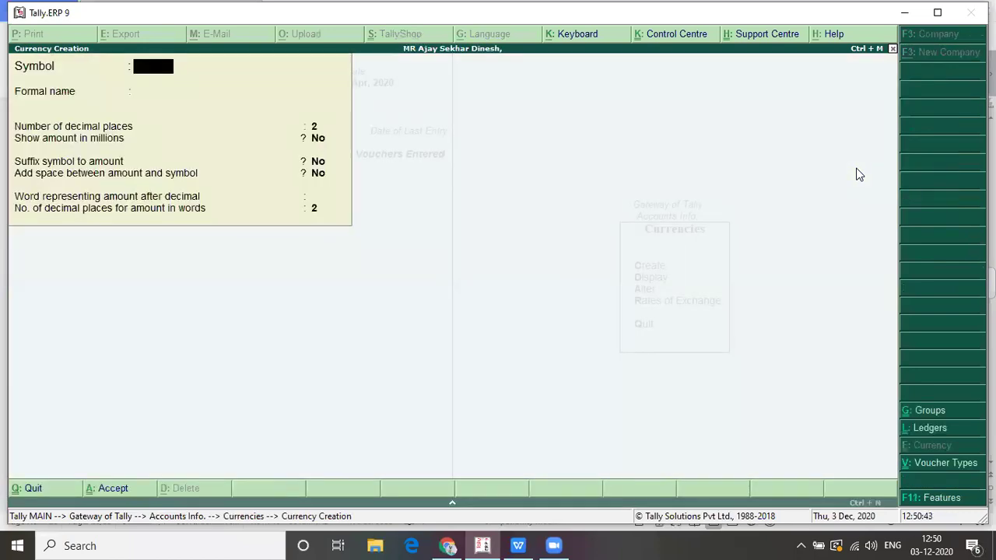
pyautogui.write('$')
pyautogui.press('Return')
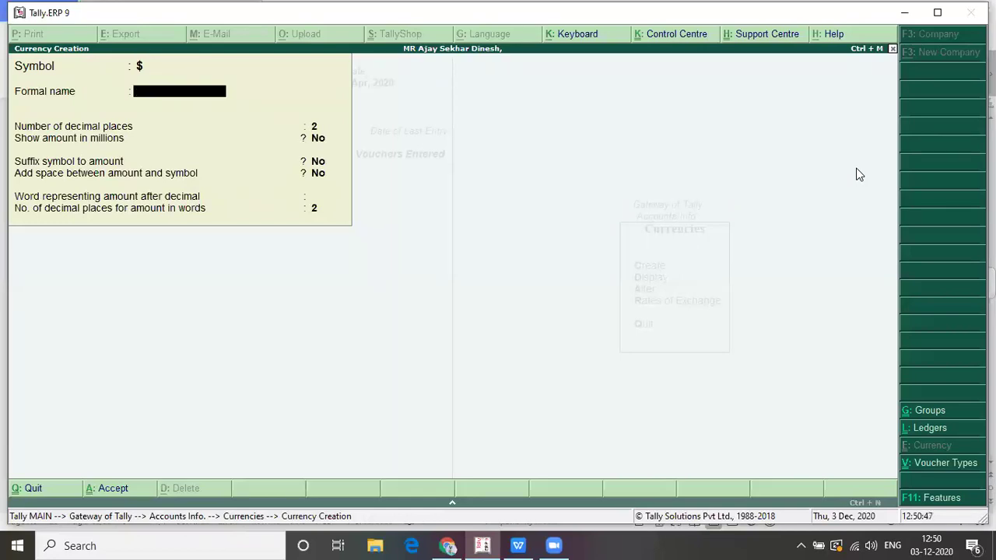
# Set the $ currency's formal name to Dollar, keep the remaining defaults, accept it and leave currency creation.
pyautogui.write('Dollar')
pyautogui.press('Return')
pyautogui.press('Return')
pyautogui.press('Return')
pyautogui.press('Return')
pyautogui.press('Return')
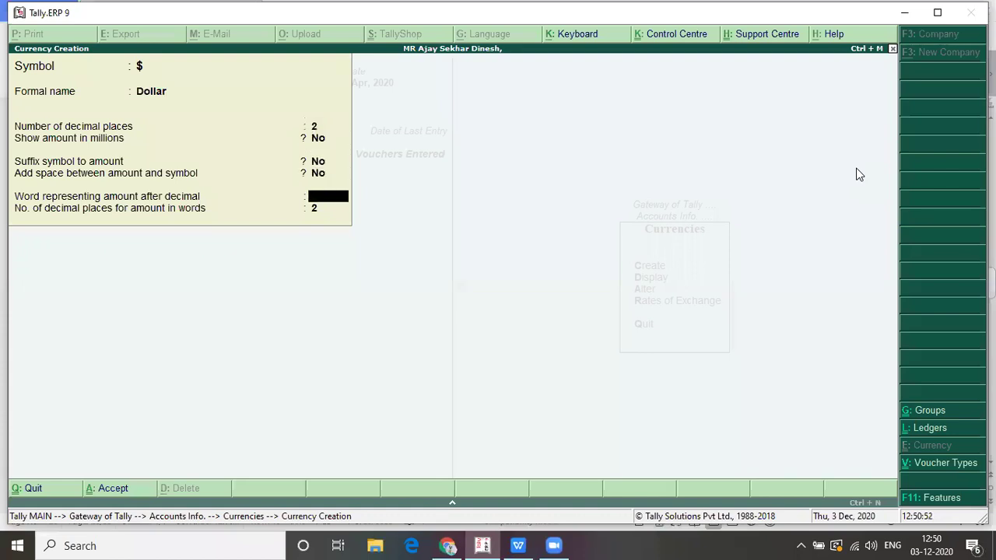
pyautogui.press('Return')
pyautogui.press('Return')
pyautogui.press('Return')
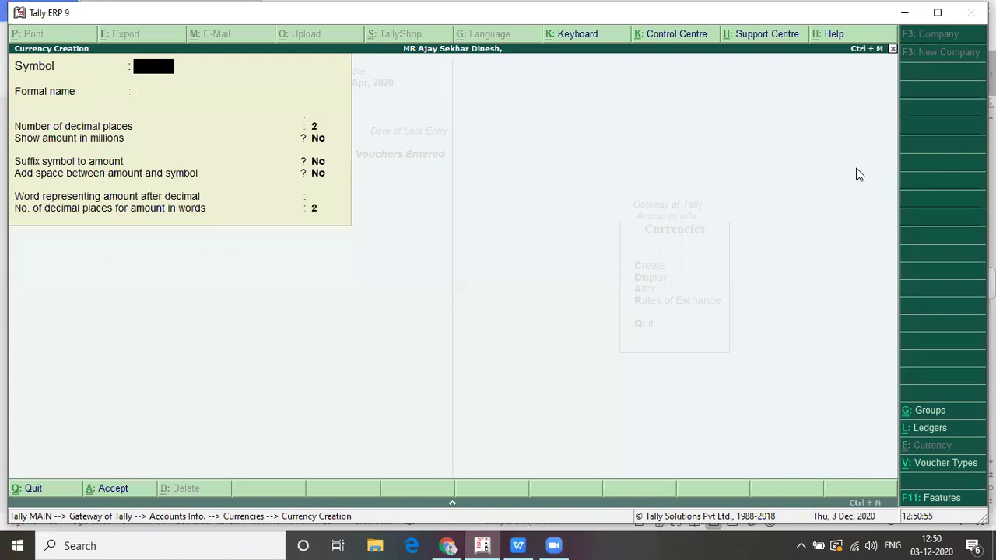
pyautogui.press('Escape')
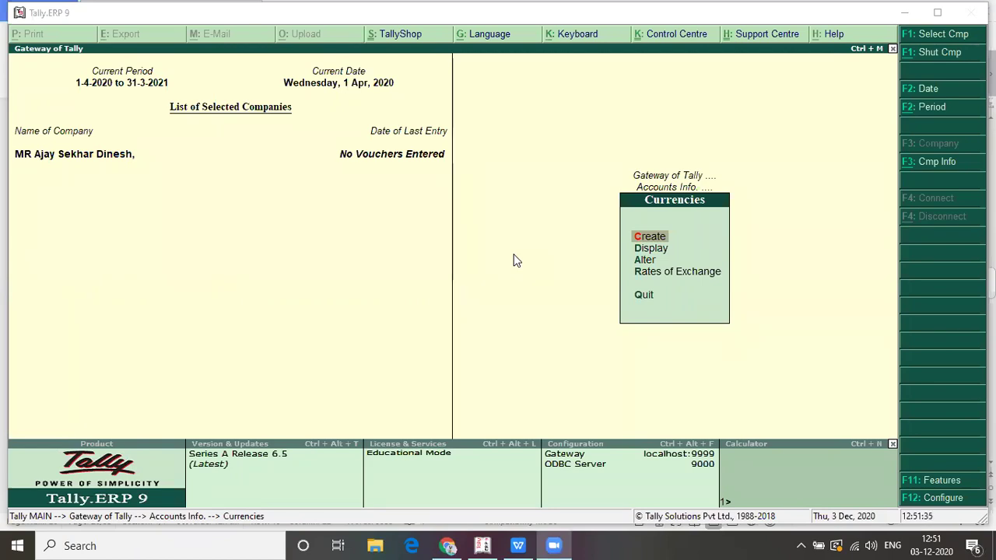
# Return to accounting vouchers and start a receipt with Cash as its account.
pyautogui.press('Escape')
pyautogui.press('Escape')
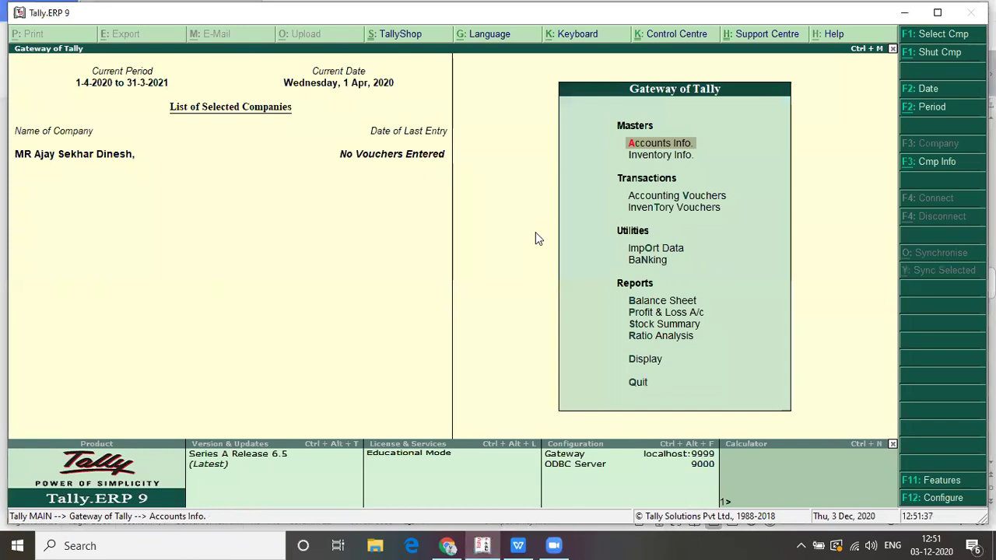
pyautogui.press('v')
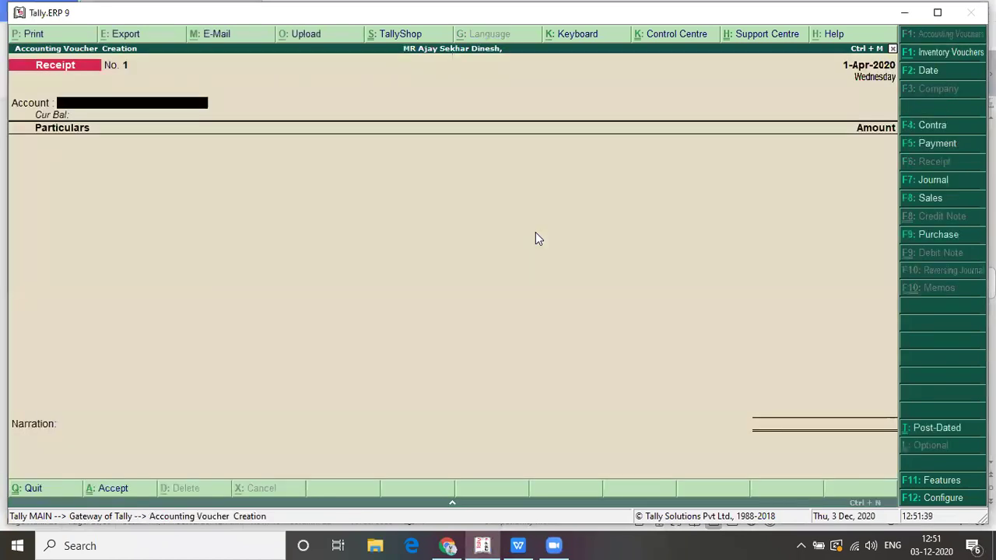
pyautogui.write('Cas')
pyautogui.press('Return')
# Credit the first investor's ledger in the cash receipt and enter 750$ as the amount.
pyautogui.write('Mr')
pyautogui.press('Down')
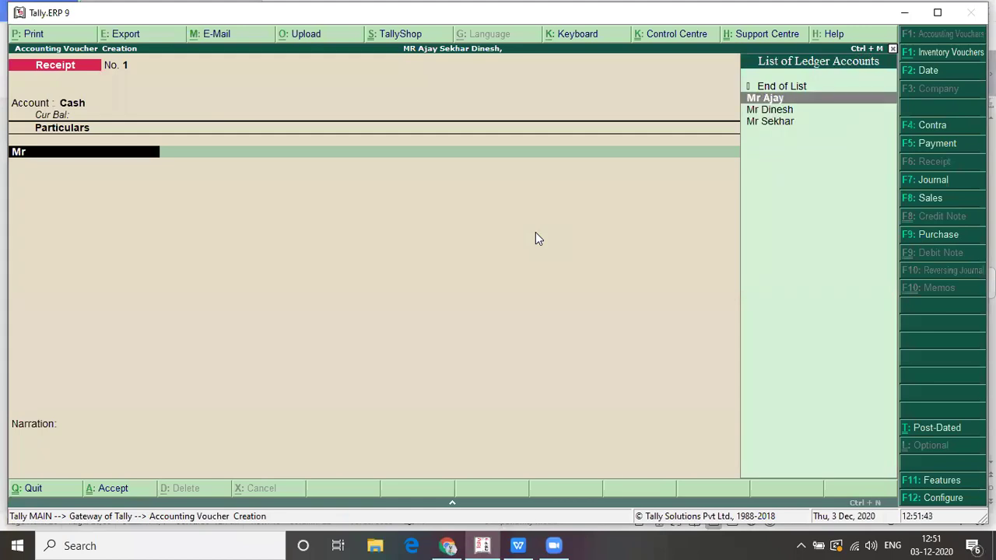
pyautogui.press('Return')
pyautogui.write('750')
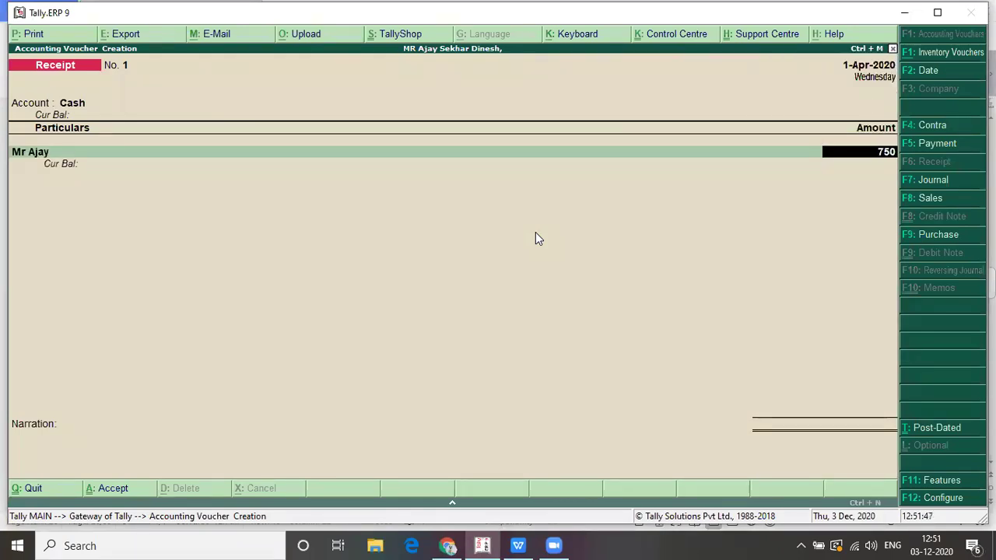
pyautogui.write('$')
pyautogui.press('Return')
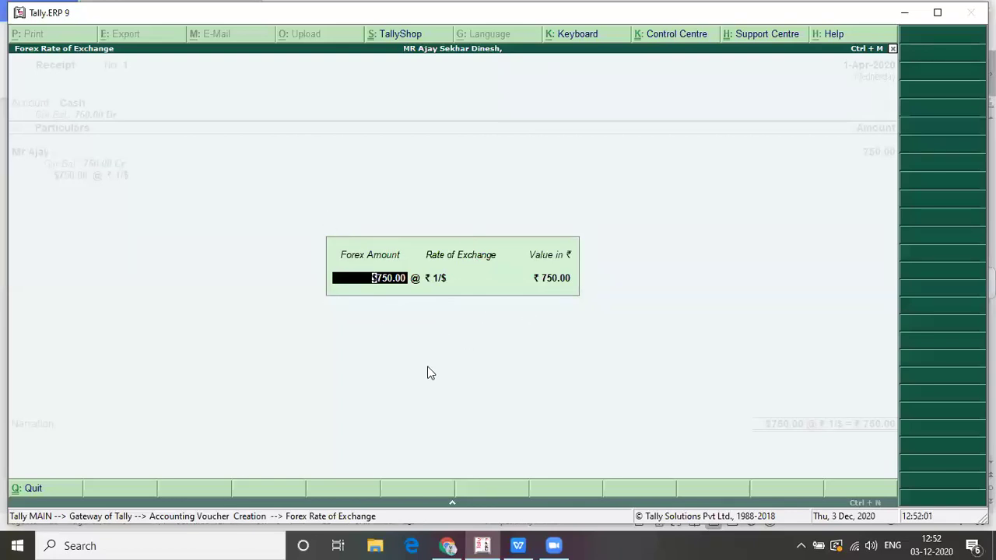
# Look up the dollar rate in TALLY MATERIAL.docx, set the exchange rate to ₹ 67/$ and save the receipt.
pyautogui.press('Return')
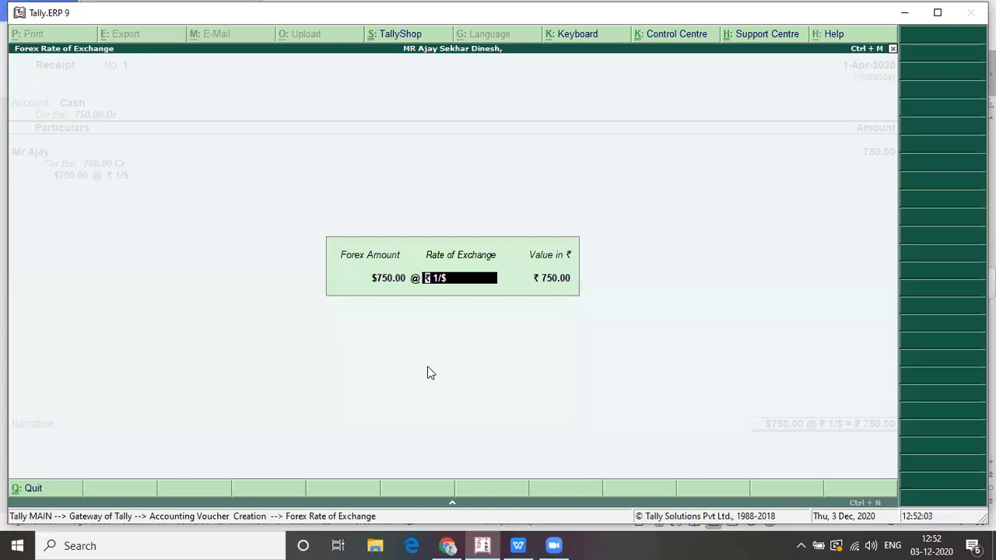
pyautogui.hotkey('alt', 'Tab')
pyautogui.hotkey('alt', 'Tab')
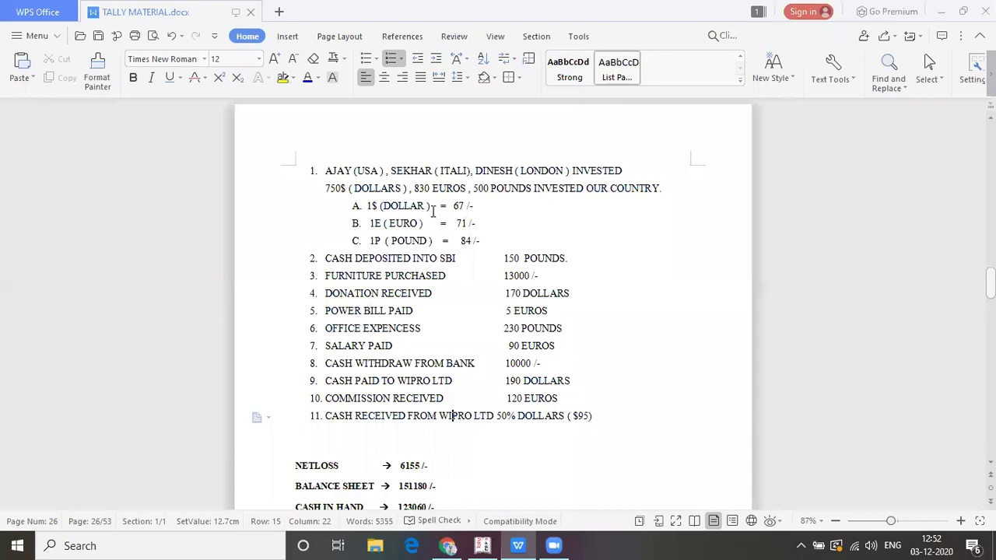
pyautogui.hotkey('alt', 'Tab')
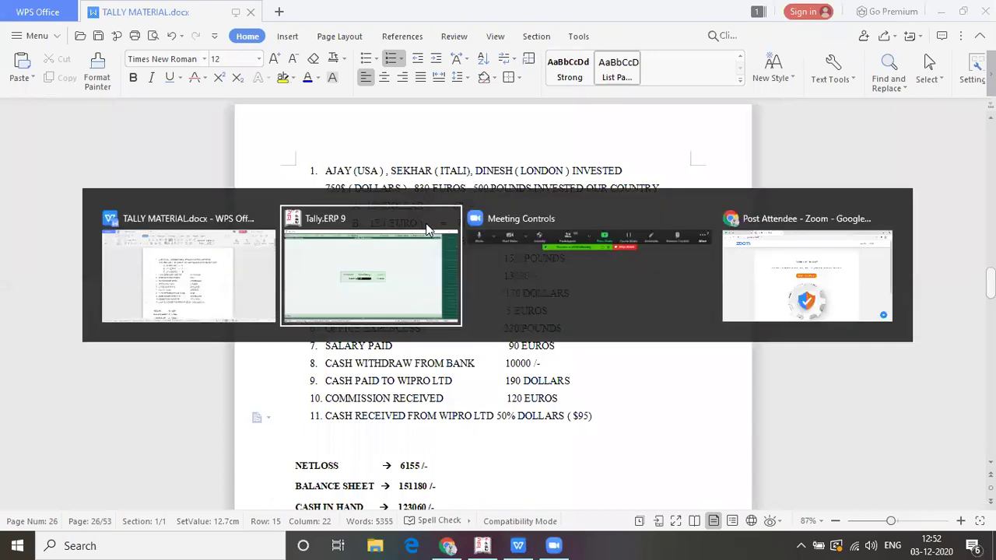
pyautogui.press('Return')
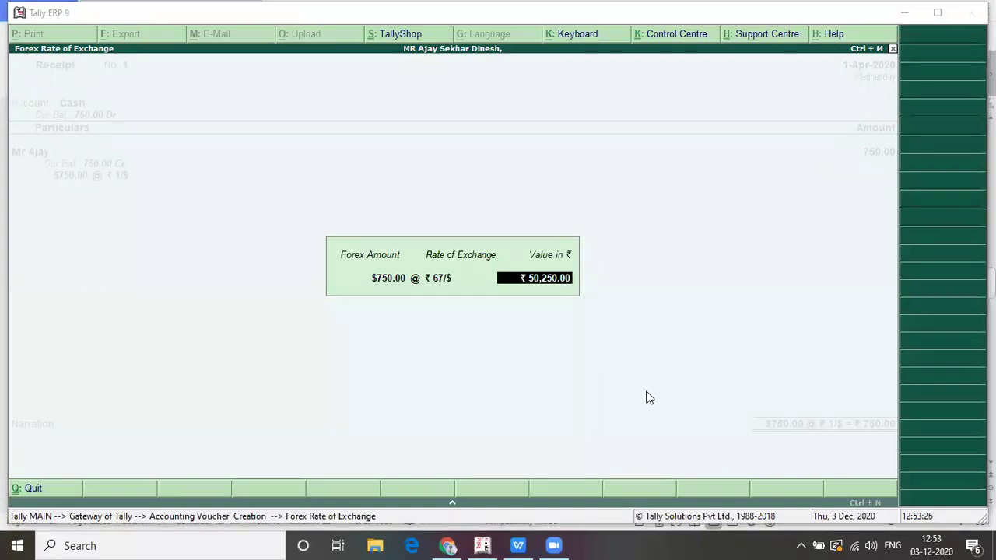
pyautogui.click(640, 359)
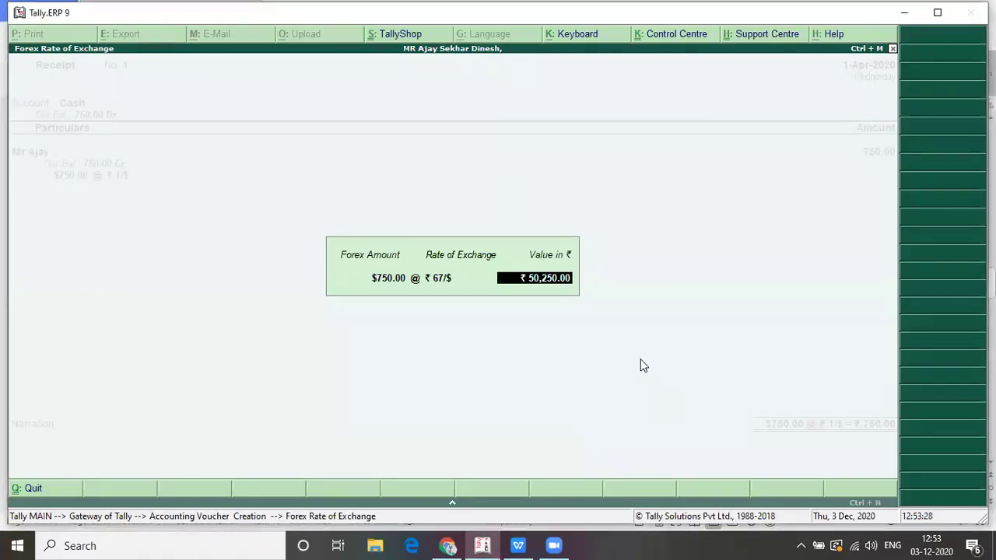
pyautogui.press('Return')
pyautogui.press('Return')
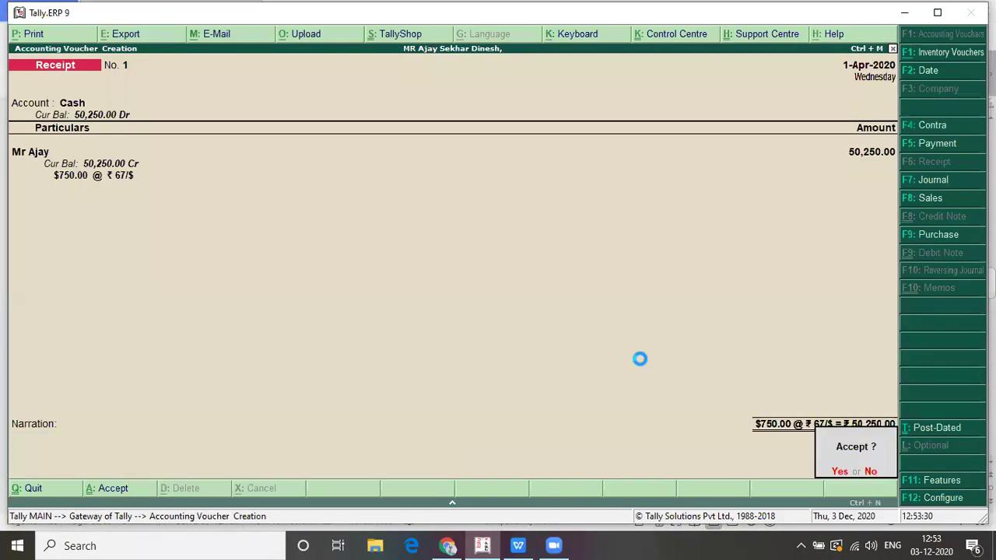
pyautogui.press('Return')
# Check the next investment in TALLY MATERIAL.docx, then start a second cash receipt crediting the investor from Italy.
pyautogui.hotkey('alt', 'Tab')
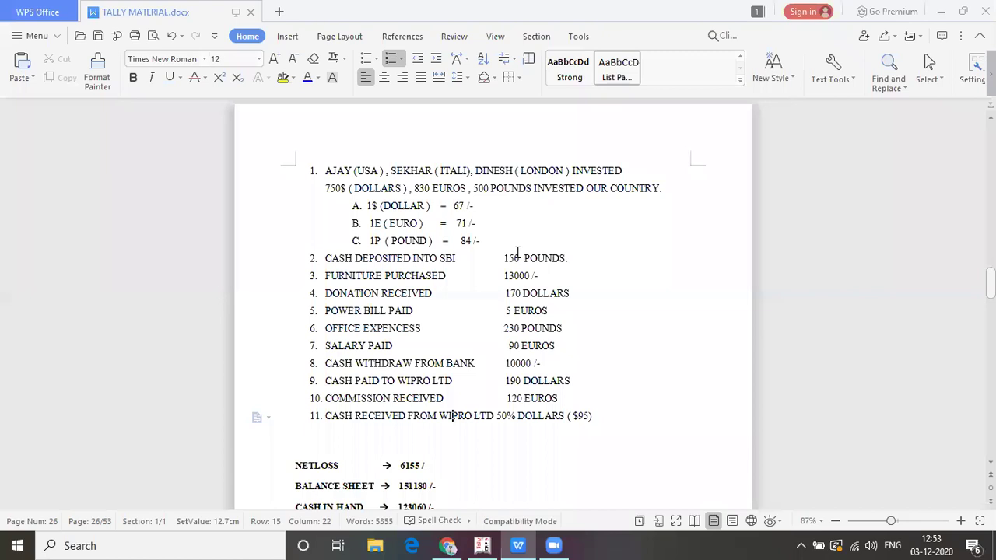
pyautogui.hotkey('alt', 'Tab')
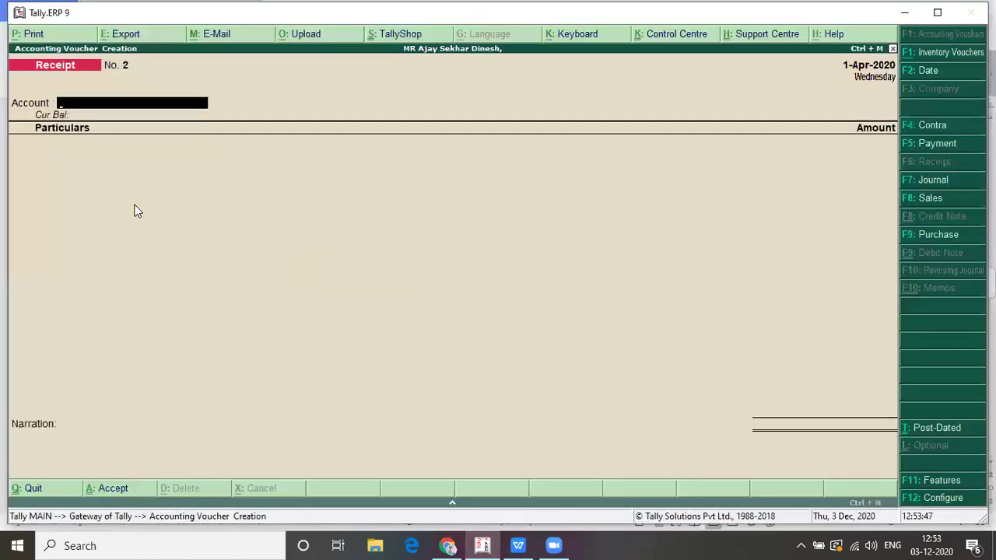
pyautogui.write('Cas')
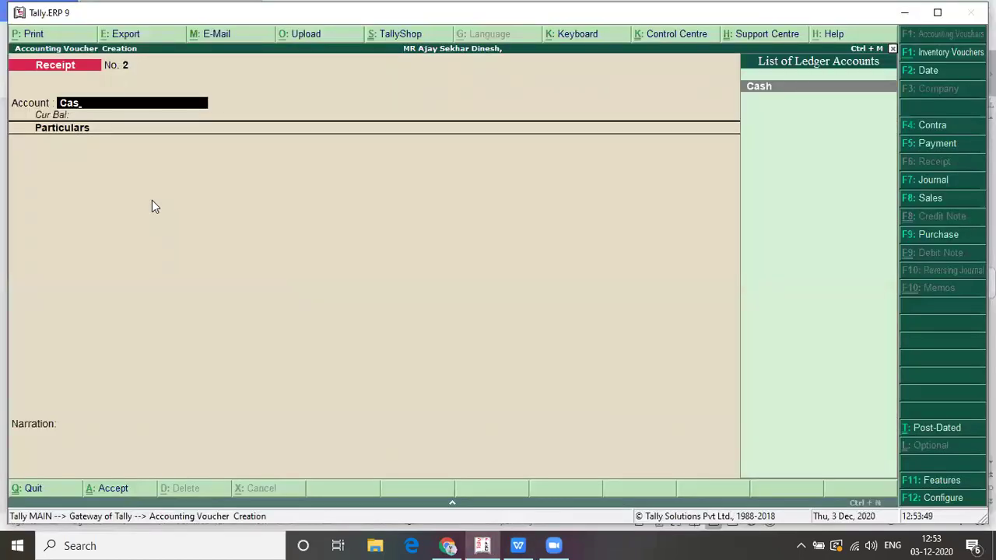
pyautogui.press('Return')
pyautogui.write('Mr')
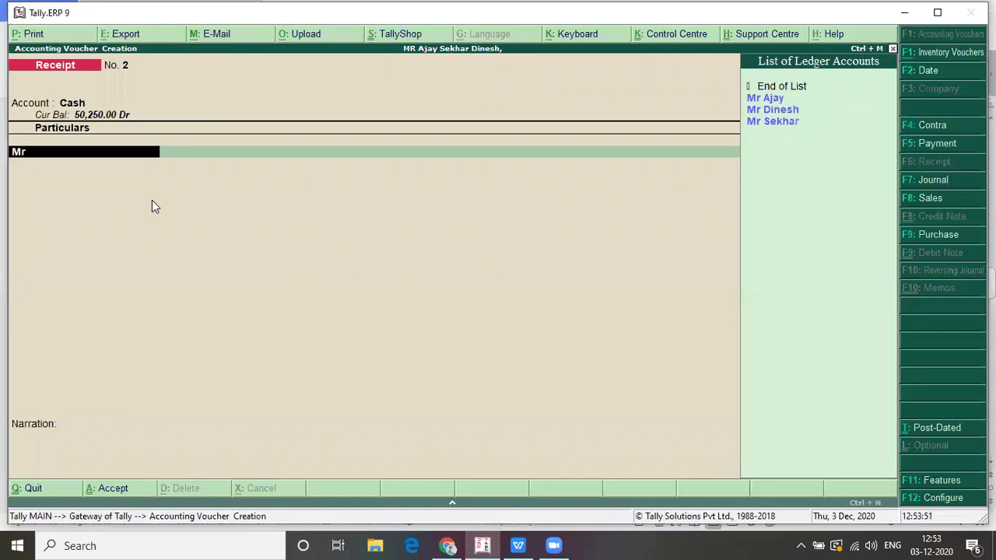
pyautogui.press('Down')
pyautogui.press('Down')
pyautogui.press('Down')
pyautogui.press('Return')
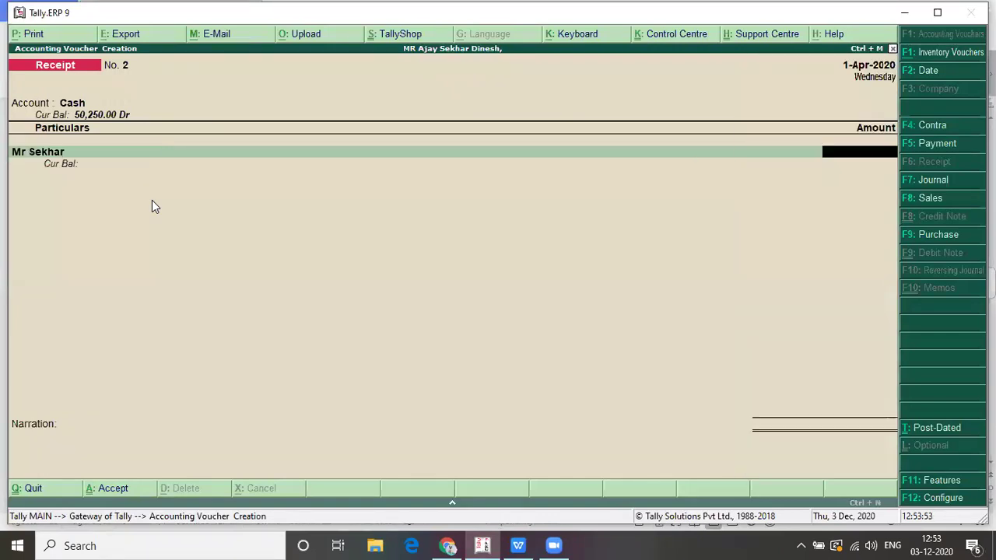
# Try 830E as the second receipt's amount, then quit the voucher without saving.
pyautogui.hotkey('alt', 'Tab')
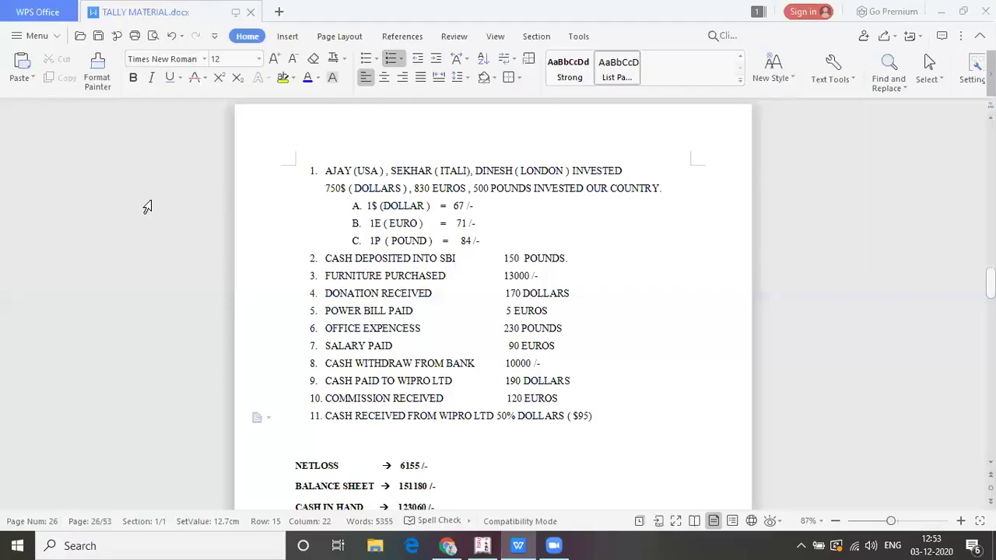
pyautogui.hotkey('alt', 'Tab')
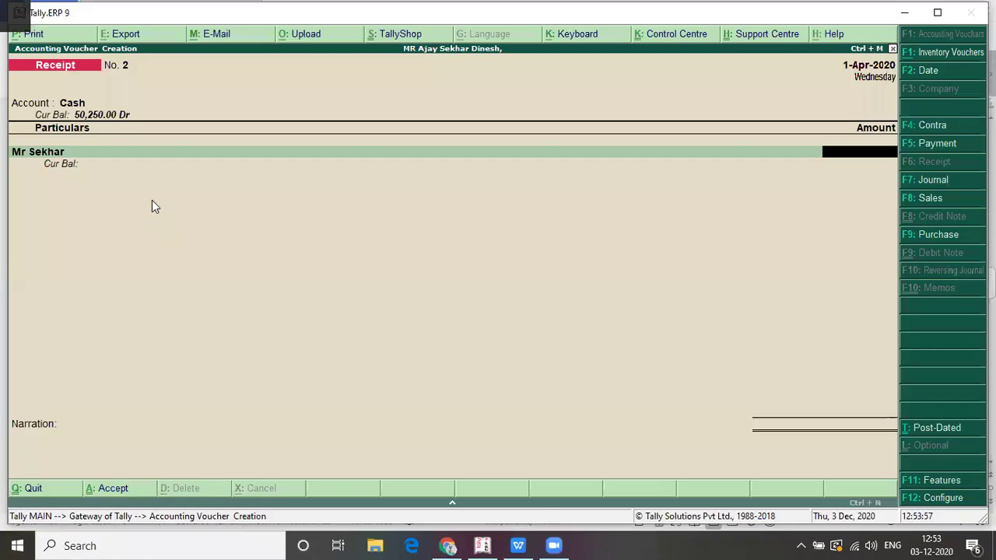
pyautogui.write('830')
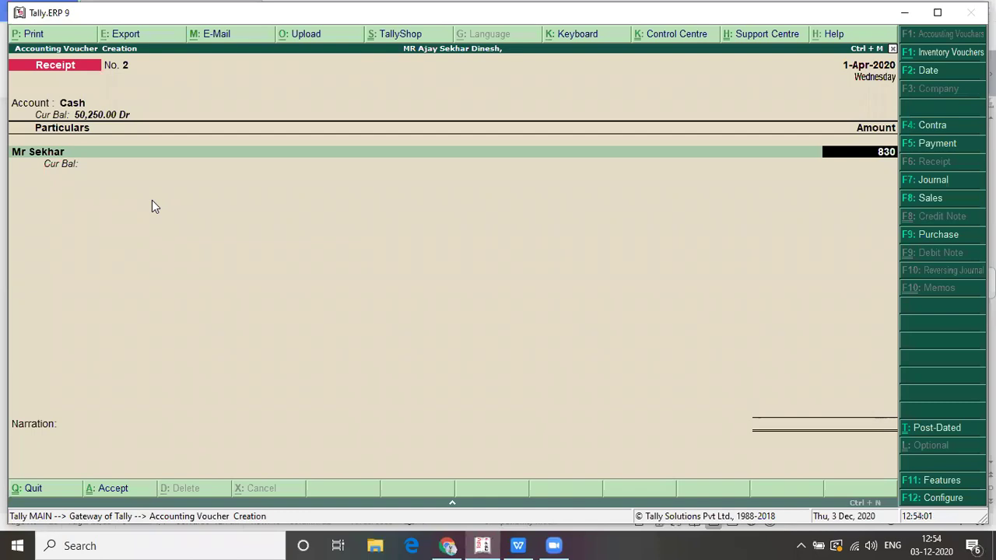
pyautogui.write('e')
pyautogui.press('BackSpace')
pyautogui.press('capslock')
pyautogui.write('E')
pyautogui.hotkey('alt', 'Tab')
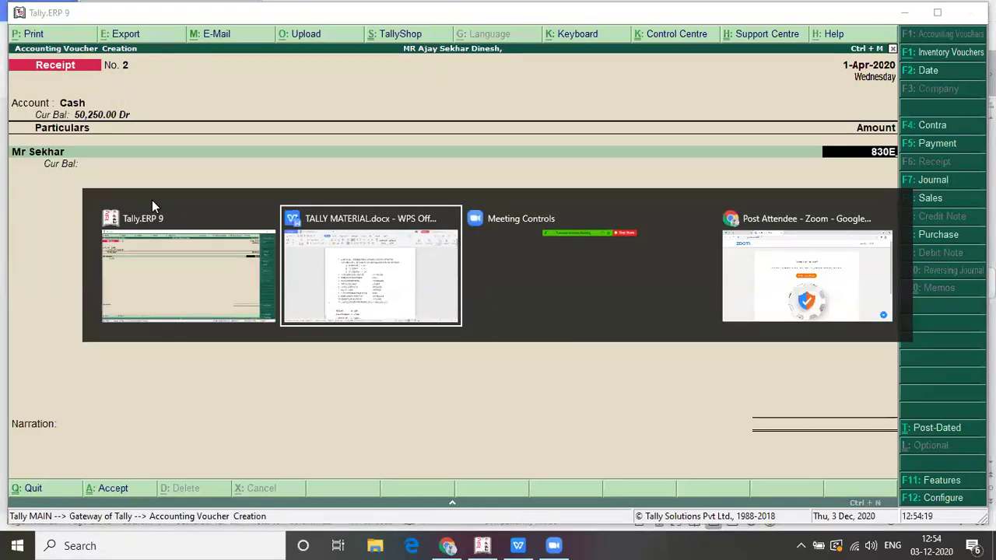
pyautogui.hotkey('alt', 'Tab')
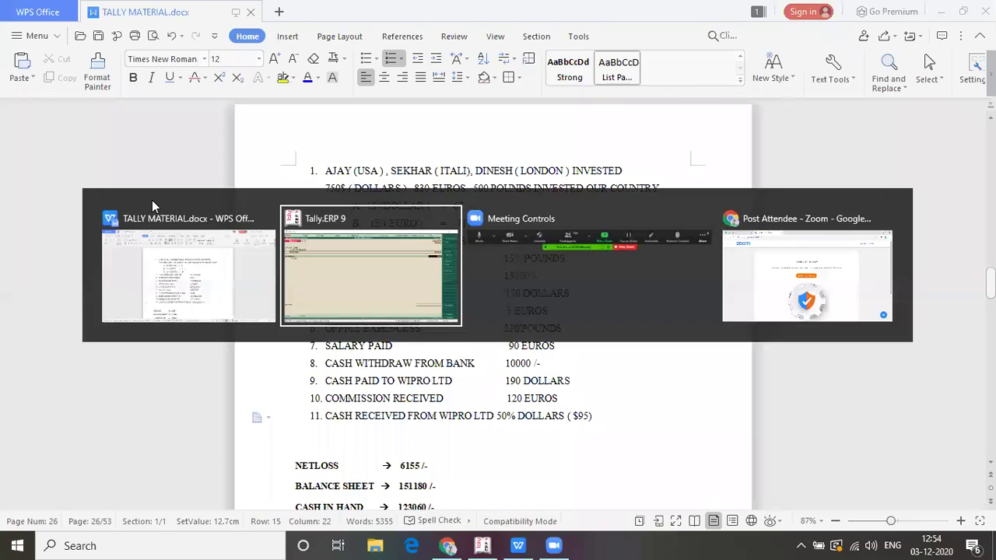
pyautogui.press('BackSpace')
pyautogui.press('Escape')
pyautogui.press('y')
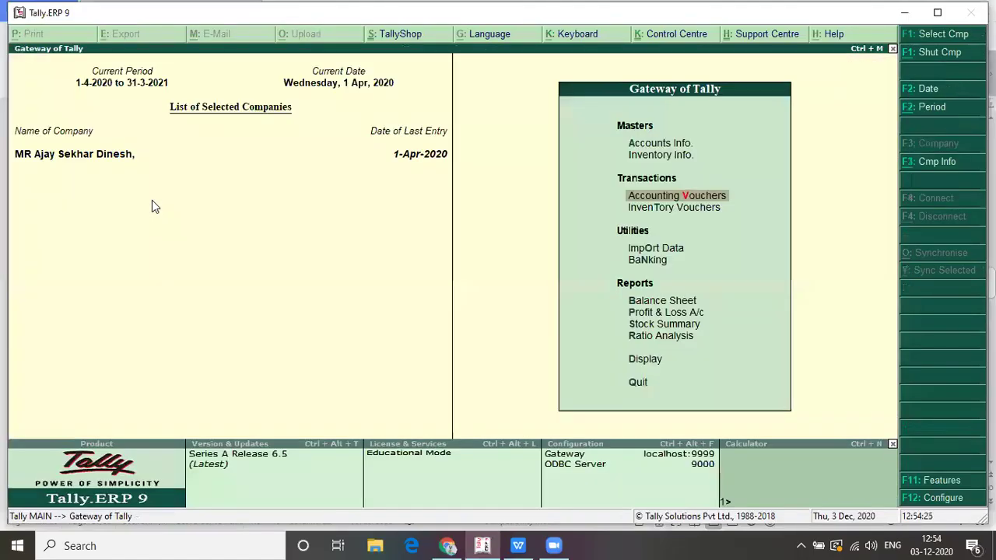
# Start creating another currency in the accounts information and give it the symbol E.
pyautogui.press('Up')
pyautogui.press('Up')
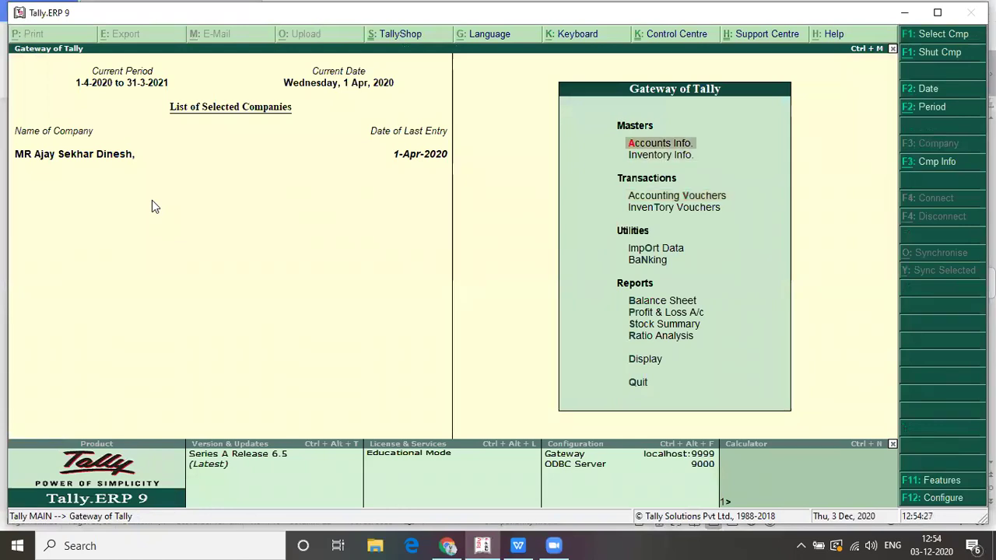
pyautogui.press('Return')
pyautogui.press('Down')
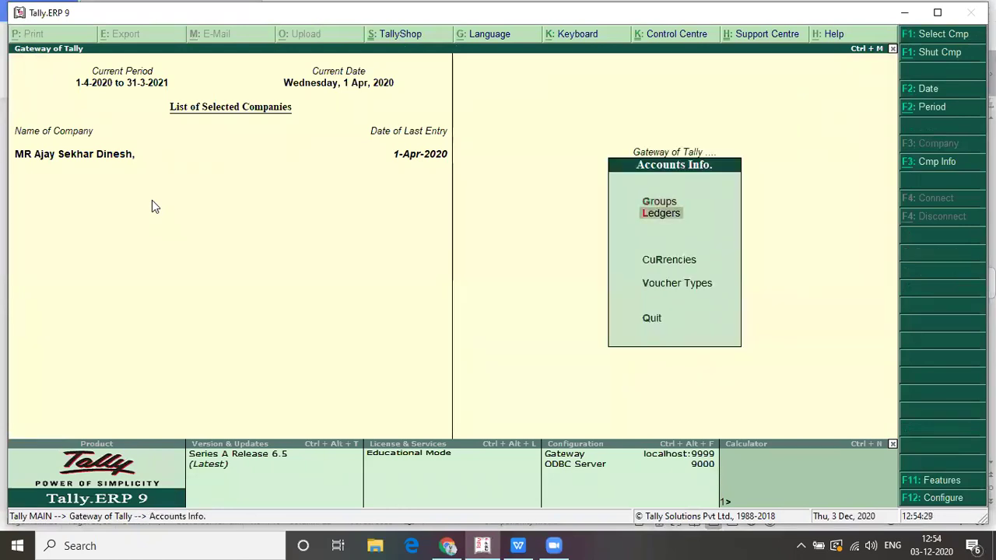
pyautogui.press('Down')
pyautogui.press('Down')
pyautogui.press('Up')
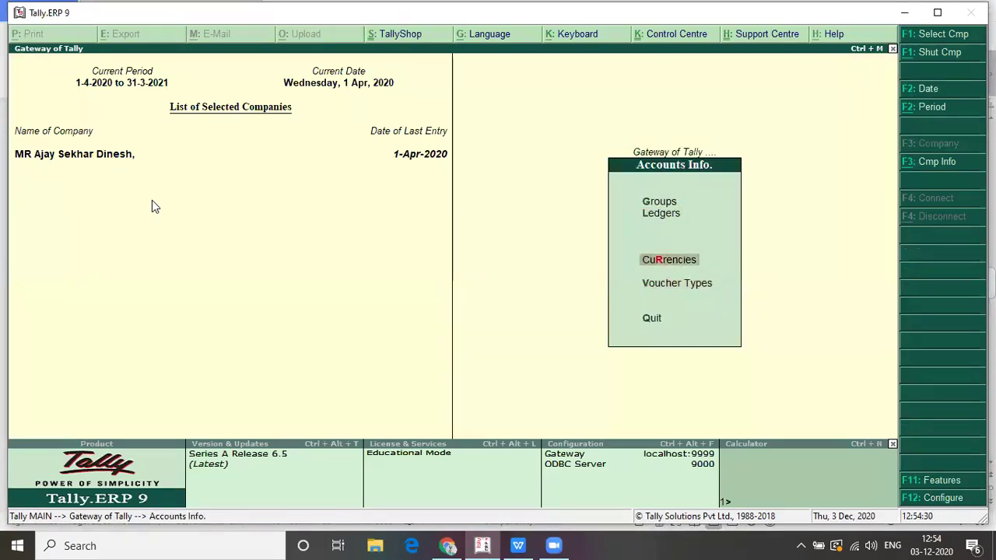
pyautogui.press('Return')
pyautogui.press('Return')
pyautogui.write('E')
# Set the E currency's formal name to EURO, keep the remaining defaults and accept it.
pyautogui.press('Return')
pyautogui.write('EURO')
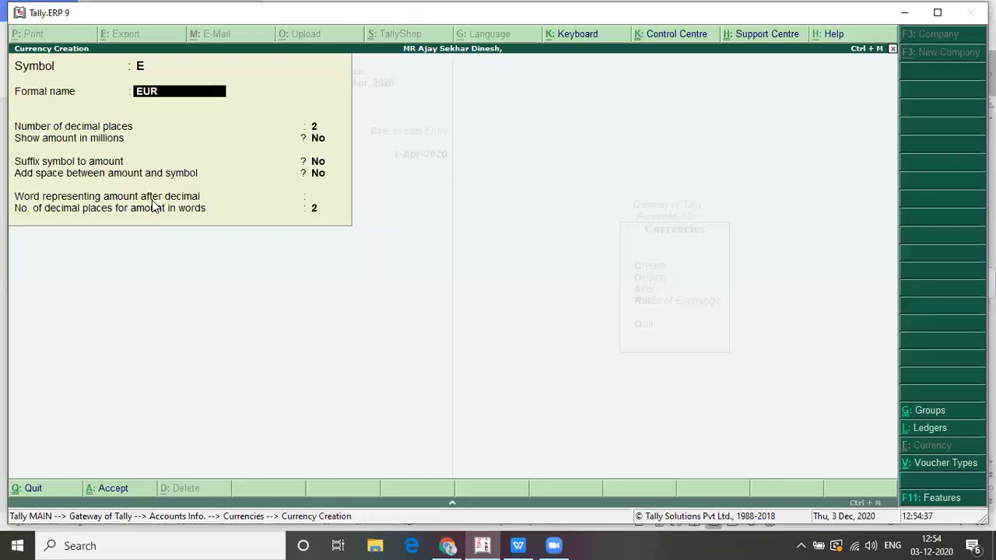
pyautogui.press('Return')
pyautogui.press('Return')
pyautogui.press('Return')
pyautogui.press('Return')
pyautogui.press('Return')
pyautogui.press('Return')
pyautogui.press('Return')
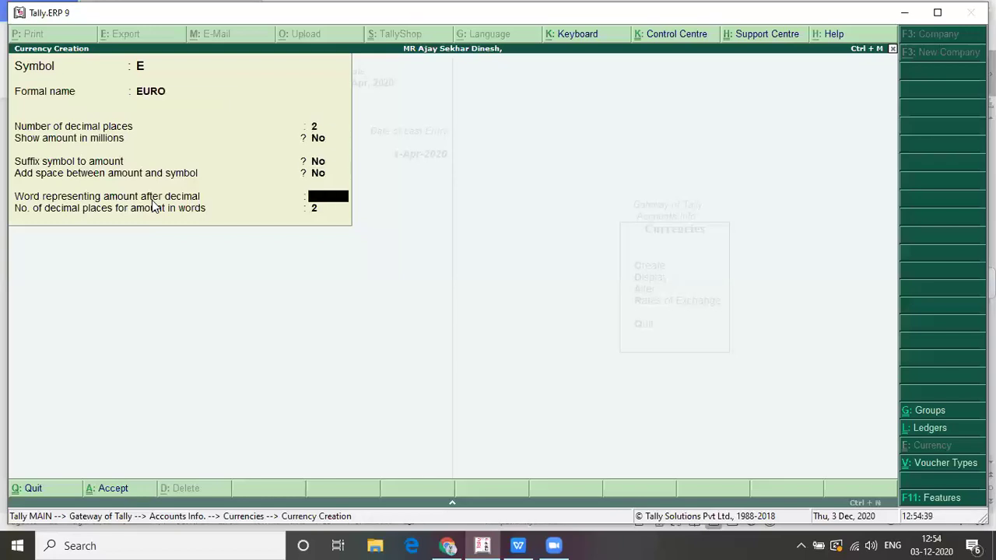
pyautogui.press('Return')
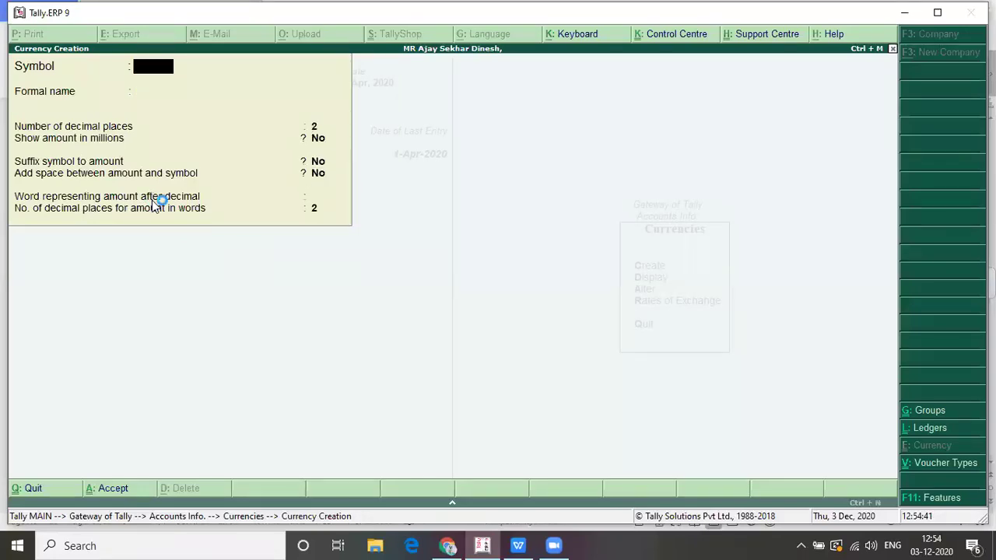
# Create a currency with the symbol P and the formal name POUND, keeping the remaining defaults, and accept it.
pyautogui.write('P')
pyautogui.press('Return')
pyautogui.write('POUND')
pyautogui.press('Return')
pyautogui.press('Return')
pyautogui.press('Return')
pyautogui.press('Return')
pyautogui.press('Return')
pyautogui.press('Return')
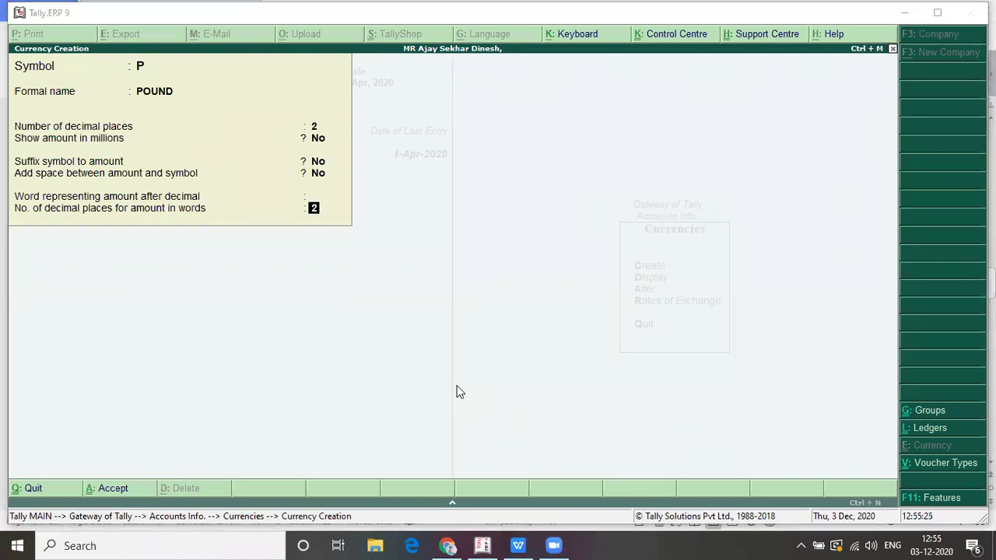
pyautogui.click(408, 268)
pyautogui.press('Return')
pyautogui.press('Return')
# Leave currency creation, return to accounting vouchers and start a receipt with Cash as its account.
pyautogui.press('Escape')
pyautogui.press('Return')
pyautogui.press('Escape')
pyautogui.press('Escape')
pyautogui.press('Down')
pyautogui.press('Down')
pyautogui.press('Return')
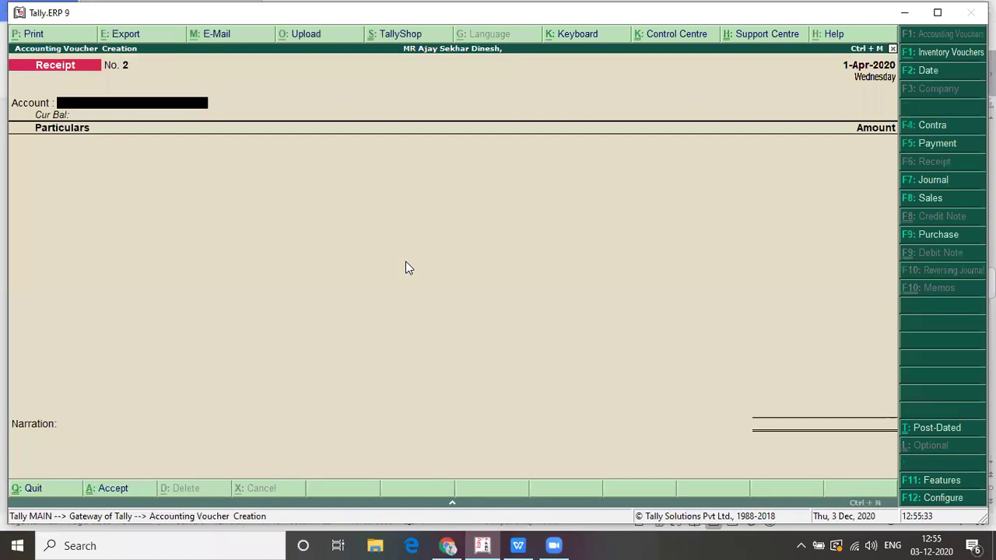
pyautogui.write('CAS')
pyautogui.press('Return')
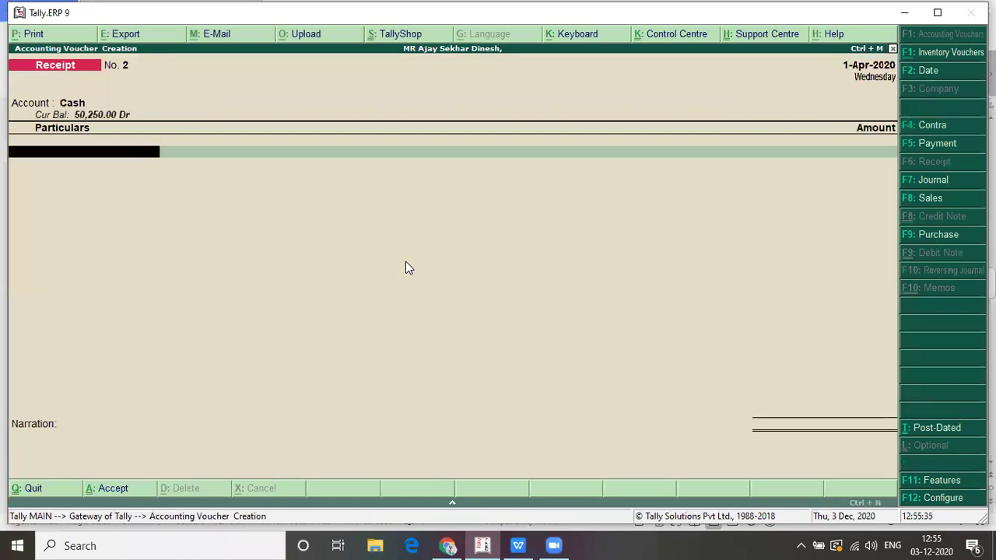
# Credit the investor from Italy in the receipt with 830E, checking the amount in TALLY MATERIAL.docx.
pyautogui.write('MR')
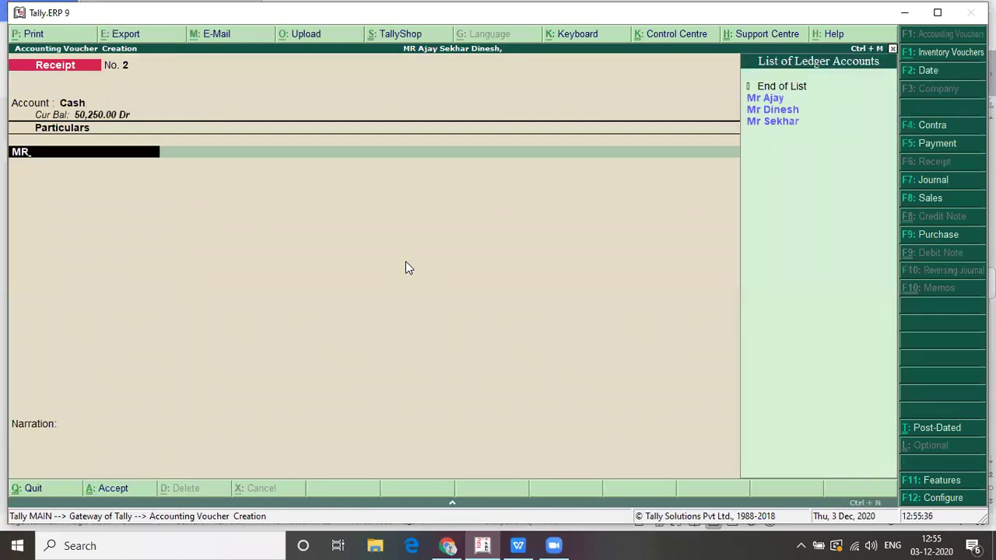
pyautogui.write(' S')
pyautogui.press('Return')
pyautogui.hotkey('alt', 'Tab')
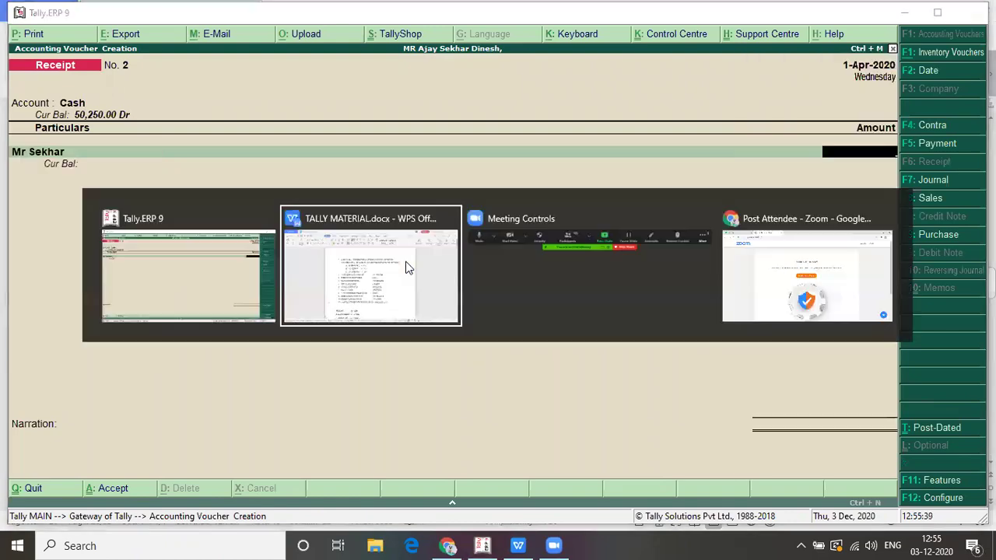
pyautogui.hotkey('alt', 'Tab')
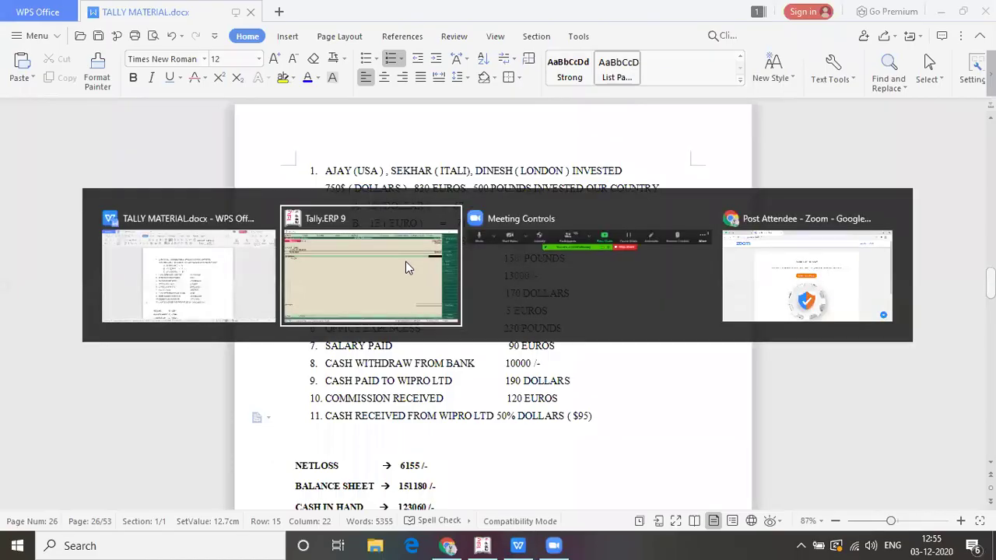
pyautogui.write('830E')
pyautogui.press('Return')
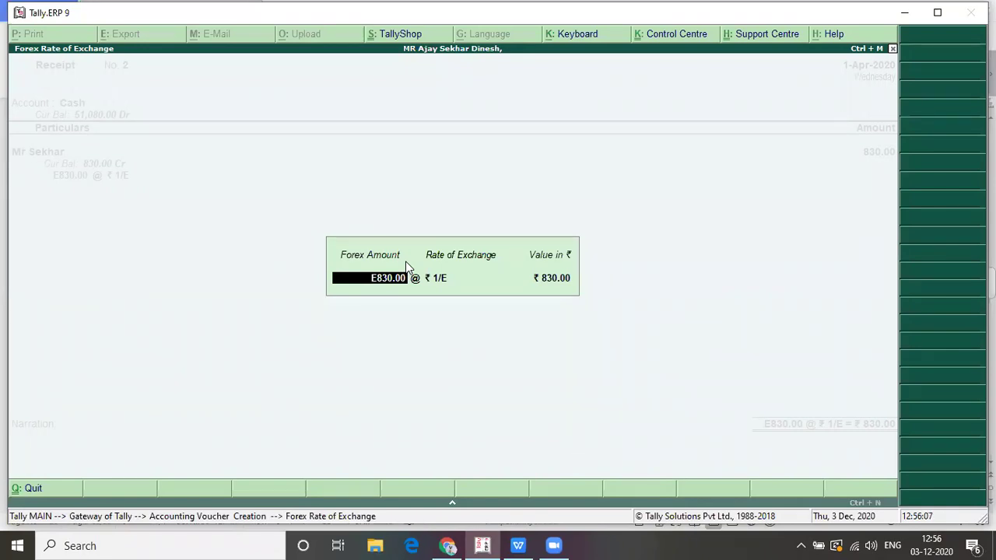
# Set the euro exchange rate to 71 as given in TALLY MATERIAL.docx and accept the receipt.
pyautogui.press('Return')
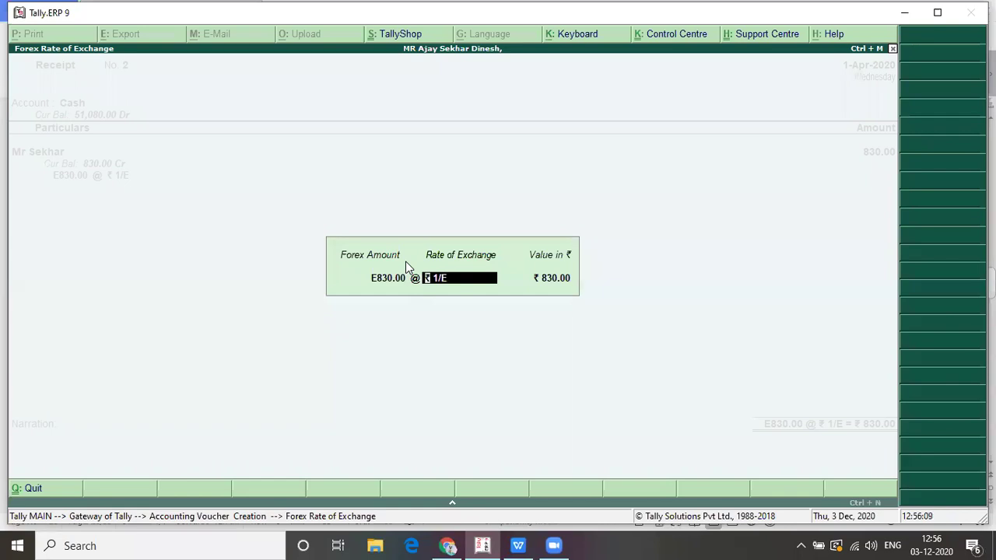
pyautogui.hotkey('alt', 'Tab')
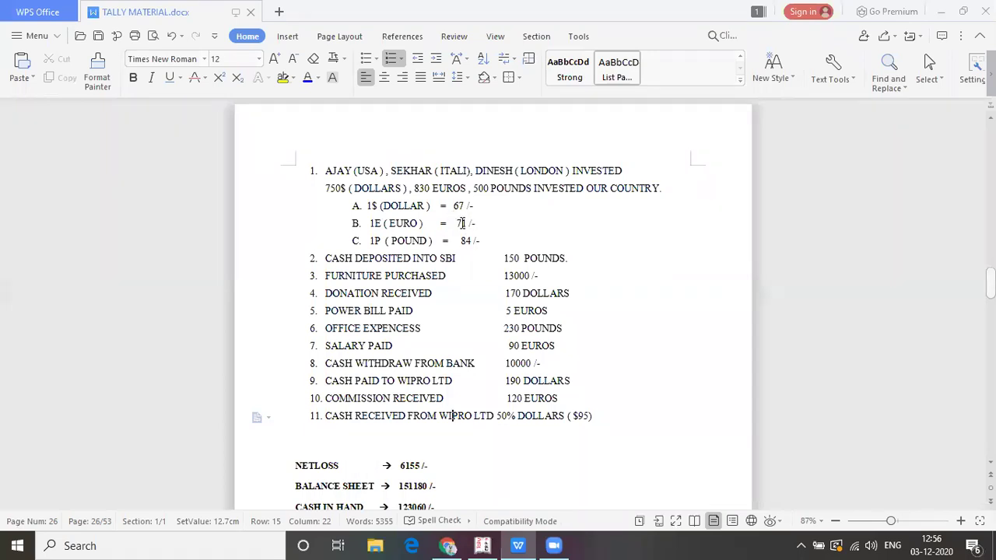
pyautogui.hotkey('alt', 'Tab')
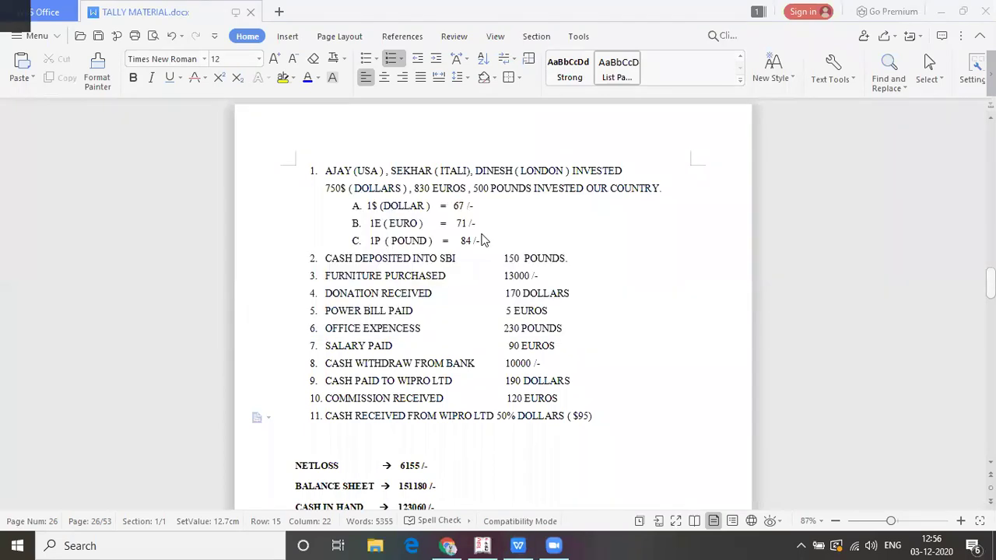
pyautogui.write('71')
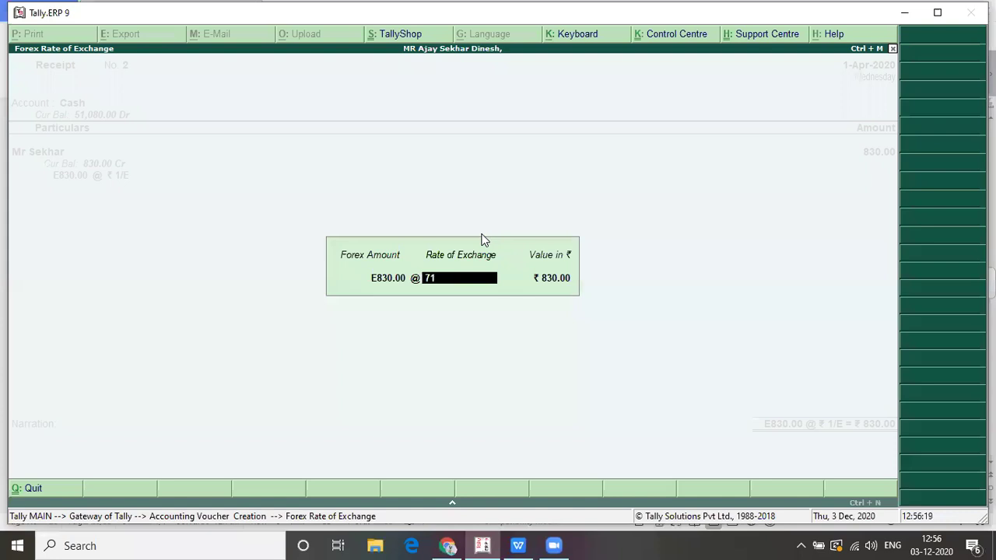
pyautogui.press('Return')
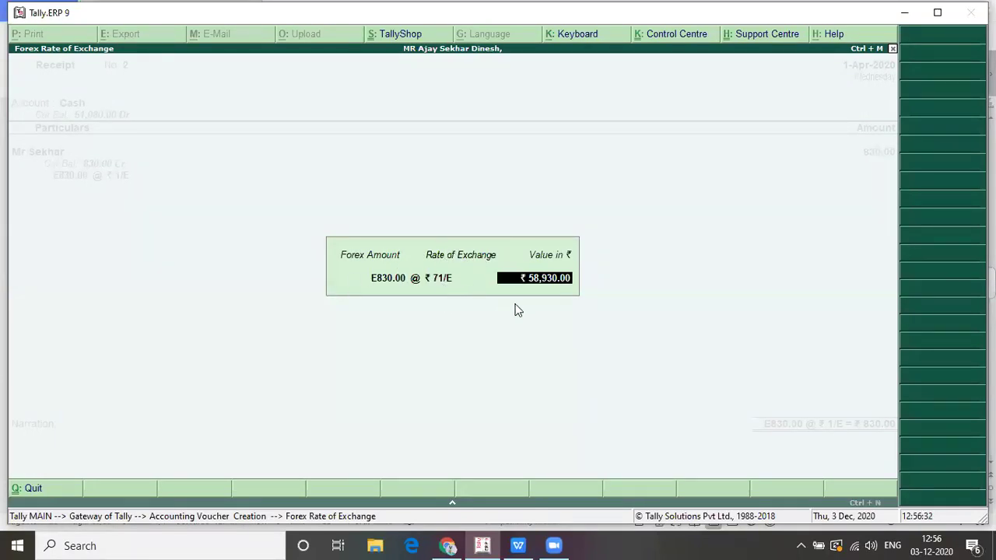
pyautogui.press('Return')
pyautogui.press('Return')
pyautogui.press('Return')
pyautogui.press('Return')
# Start another receipt with Cash as its account and select the investor from London as the credited ledger.
pyautogui.write('CAS')
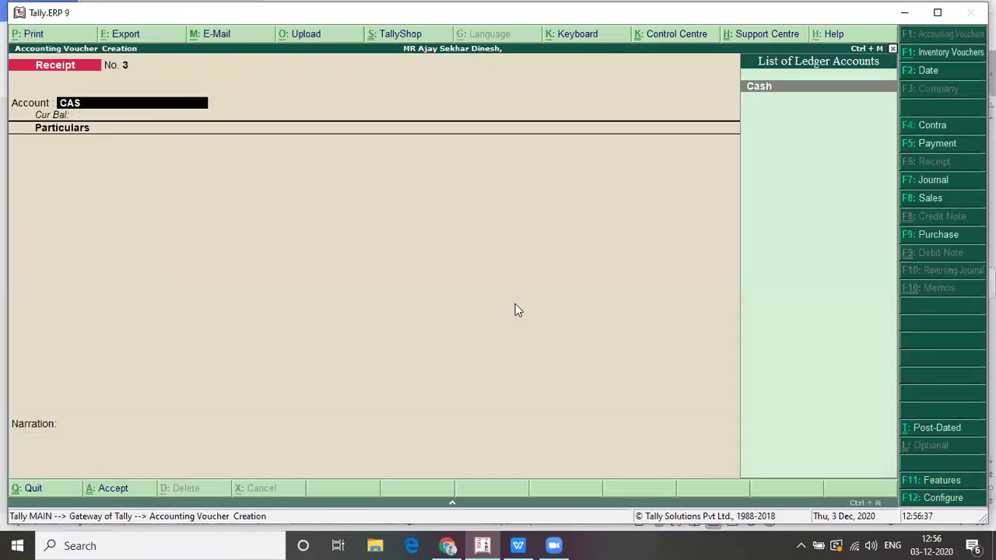
pyautogui.press('Return')
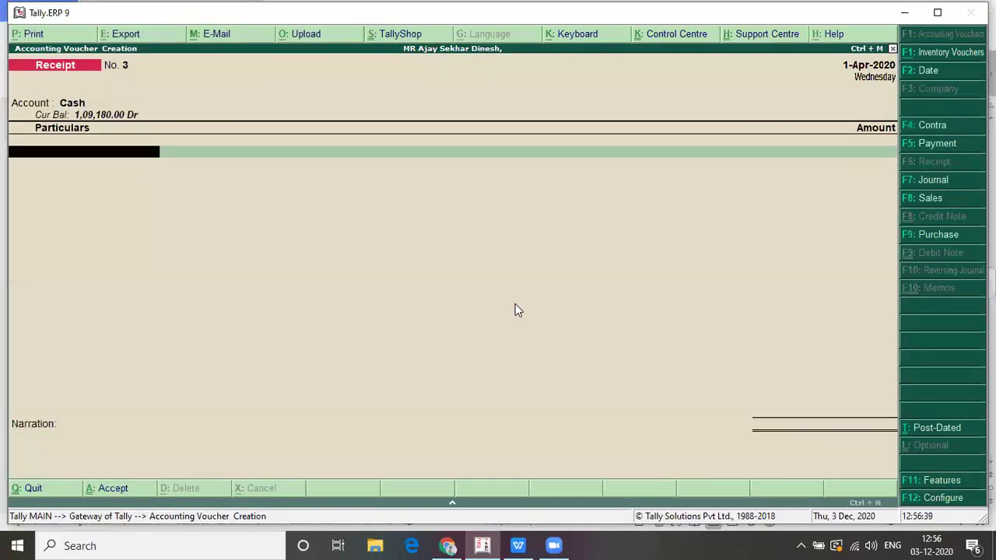
pyautogui.write('M')
pyautogui.press('BackSpace')
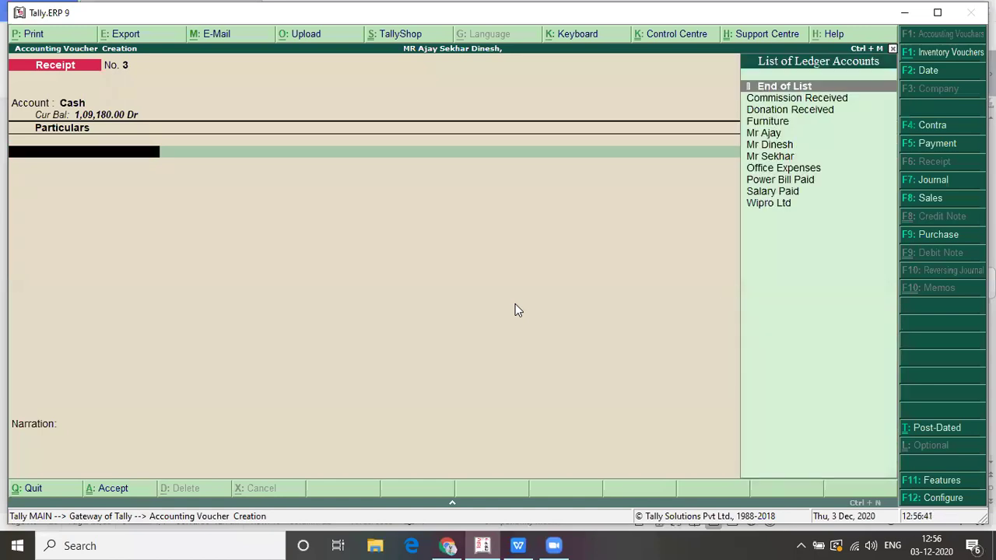
pyautogui.write('MR')
pyautogui.press('Down')
pyautogui.press('Down')
pyautogui.press('Return')
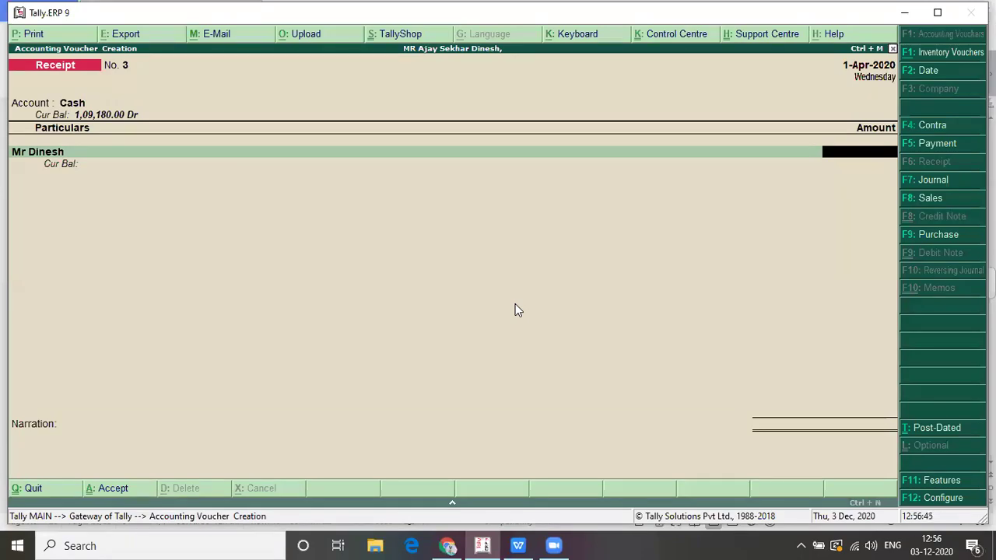
# Enter 500P as the London investor's amount, checking it in TALLY MATERIAL.docx, and keep that forex amount.
pyautogui.hotkey('alt', 'Tab')
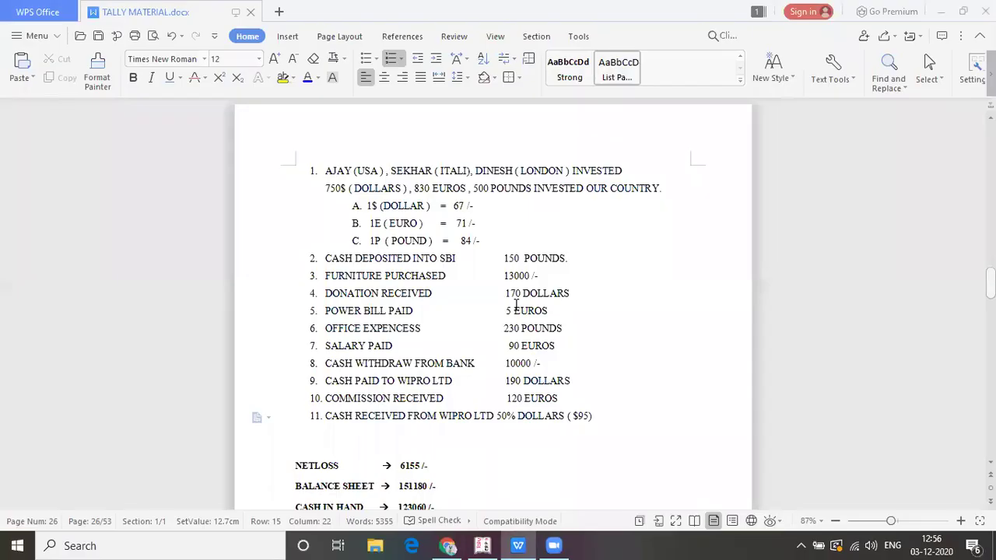
pyautogui.hotkey('alt', 'Tab')
pyautogui.write('500P')
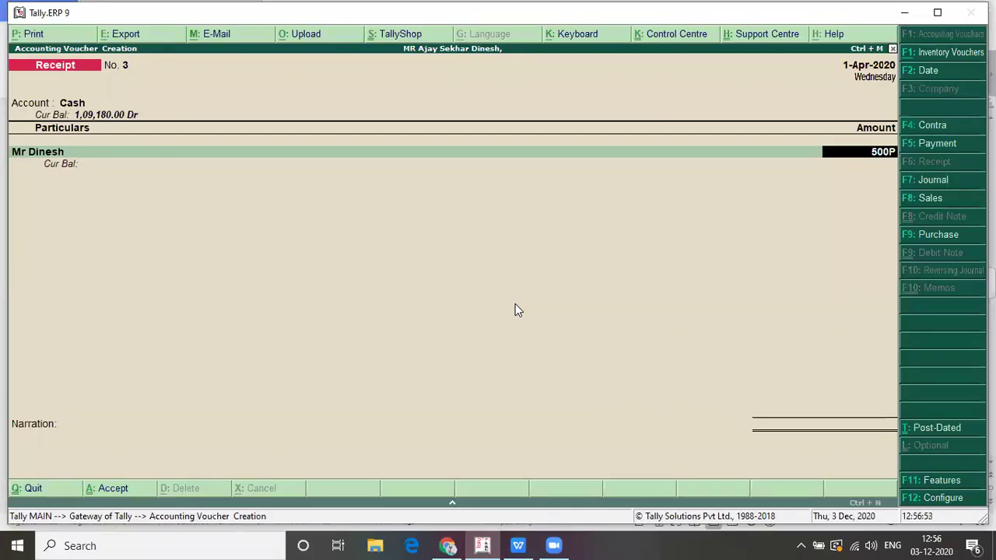
pyautogui.press('Return')
pyautogui.press('Return')
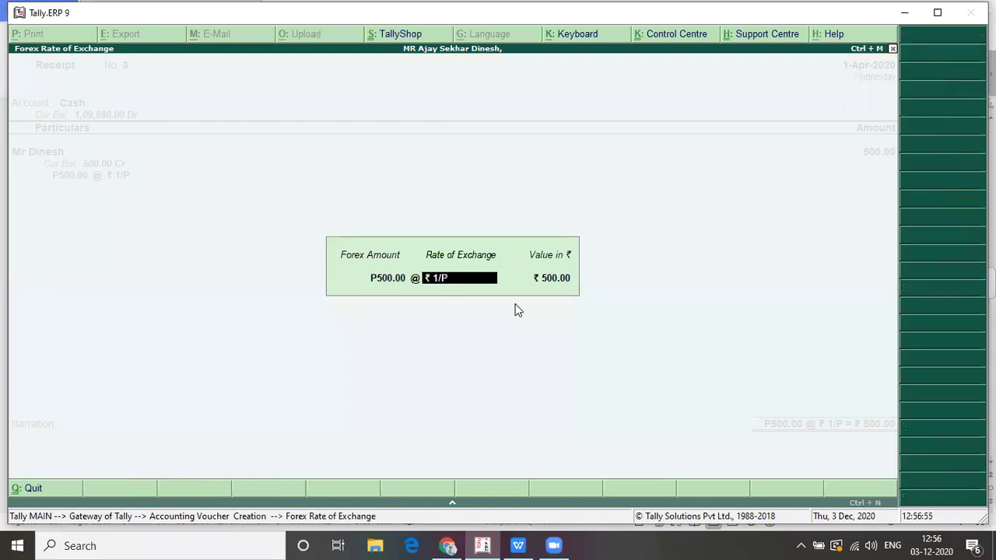
# Look up the pound rate in TALLY MATERIAL.docx, set the exchange rate to 84 per P and accept the receipt.
pyautogui.hotkey('alt', 'Tab')
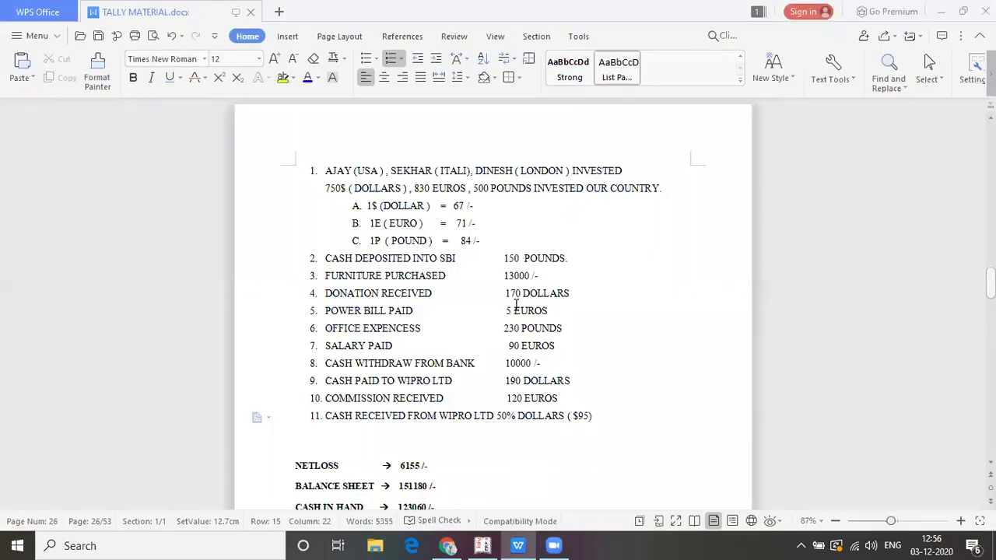
pyautogui.hotkey('alt', 'Tab')
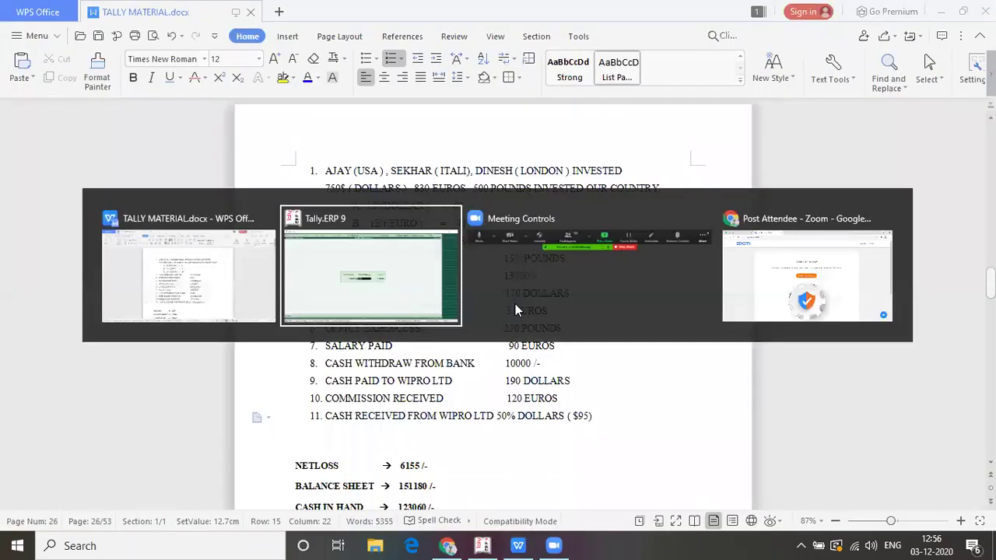
pyautogui.write('84/P')
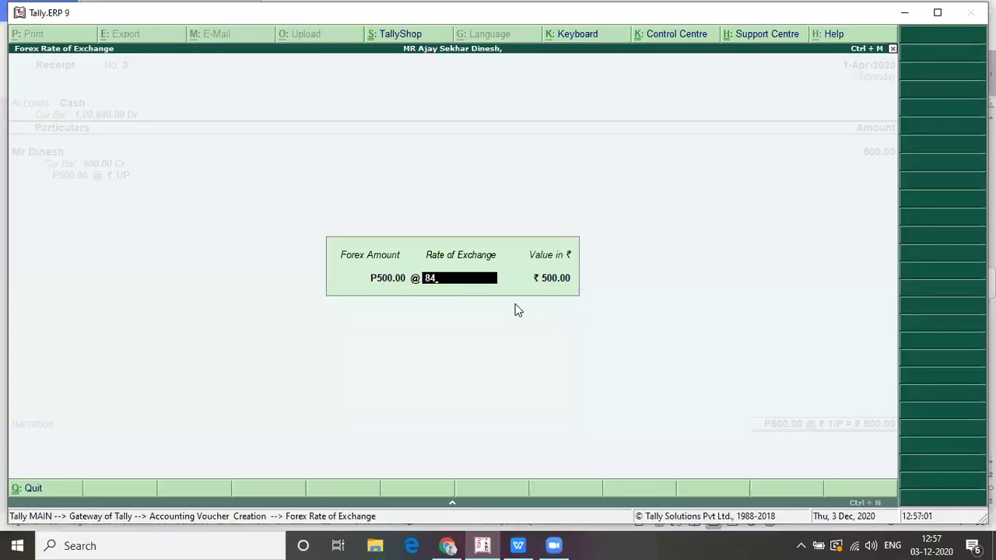
pyautogui.press('Return')
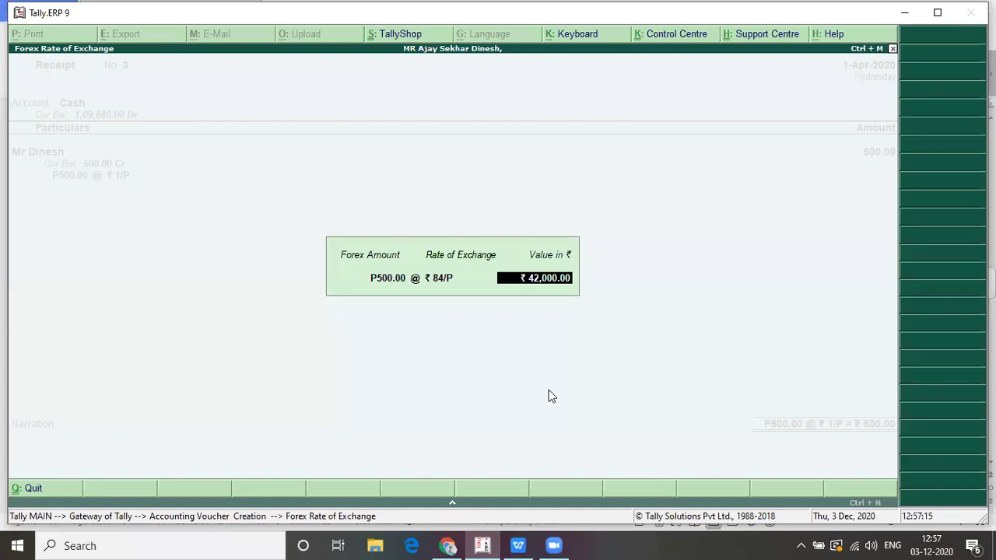
pyautogui.press('Return')
pyautogui.press('Return')
pyautogui.press('Return')
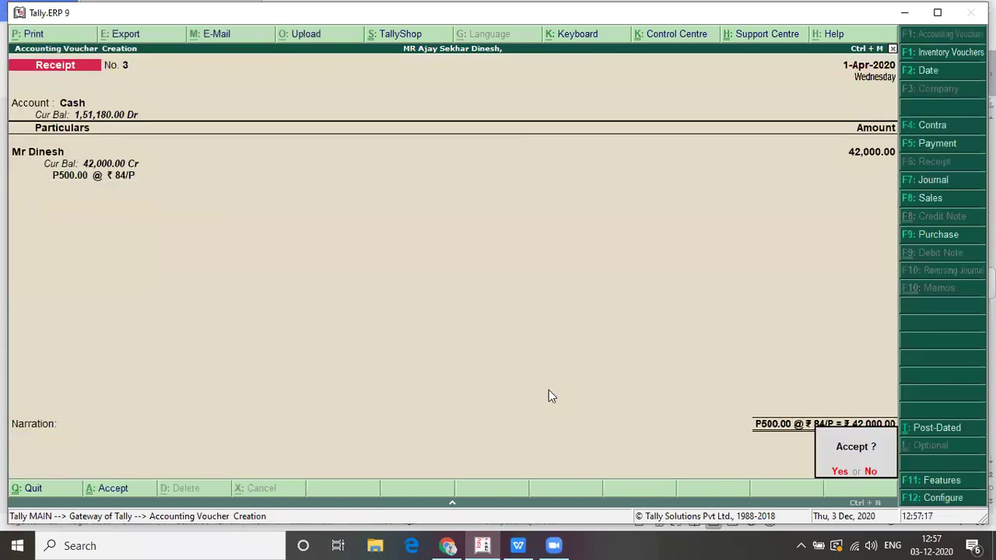
pyautogui.press('Return')
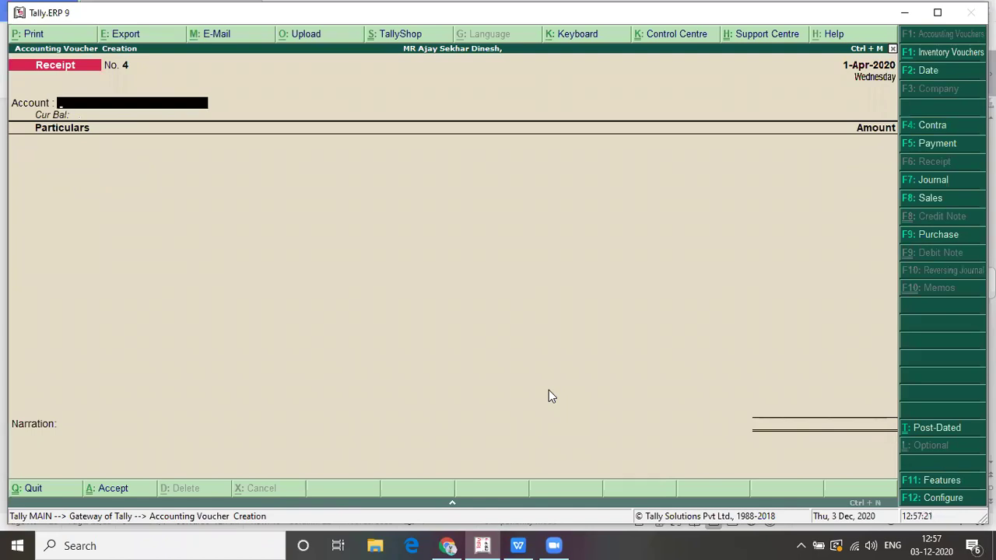
# Review the SBI cash deposit in TALLY MATERIAL.docx and start a contra voucher with Sbi as the account and Cash as the particulars.
pyautogui.hotkey('alt', 'Tab')
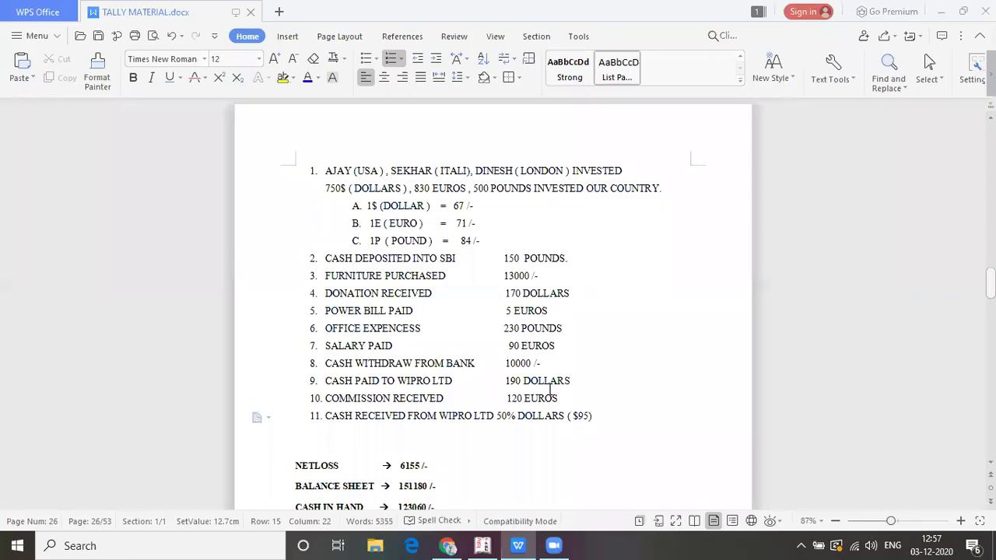
pyautogui.click(458, 259)
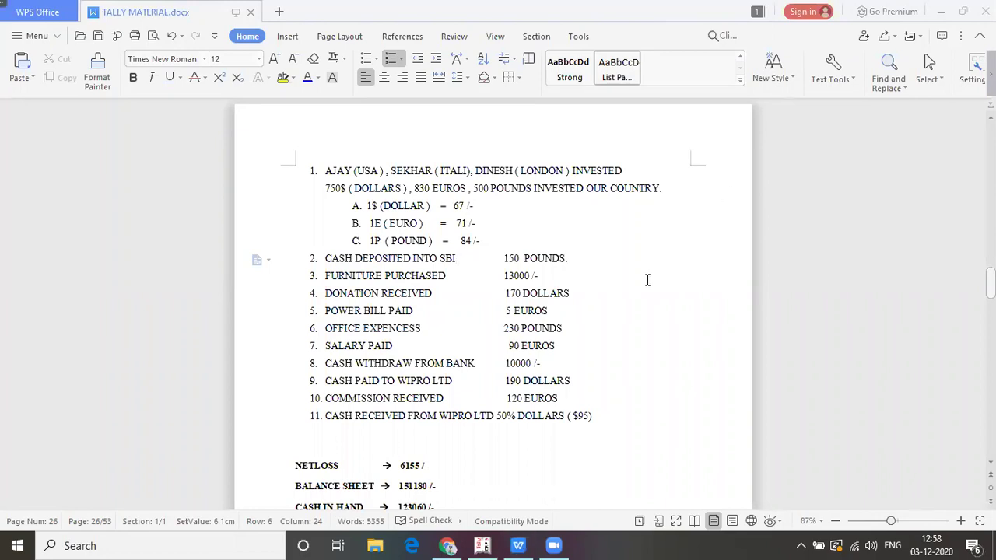
pyautogui.click(471, 264)
pyautogui.hotkey('alt', 'Tab')
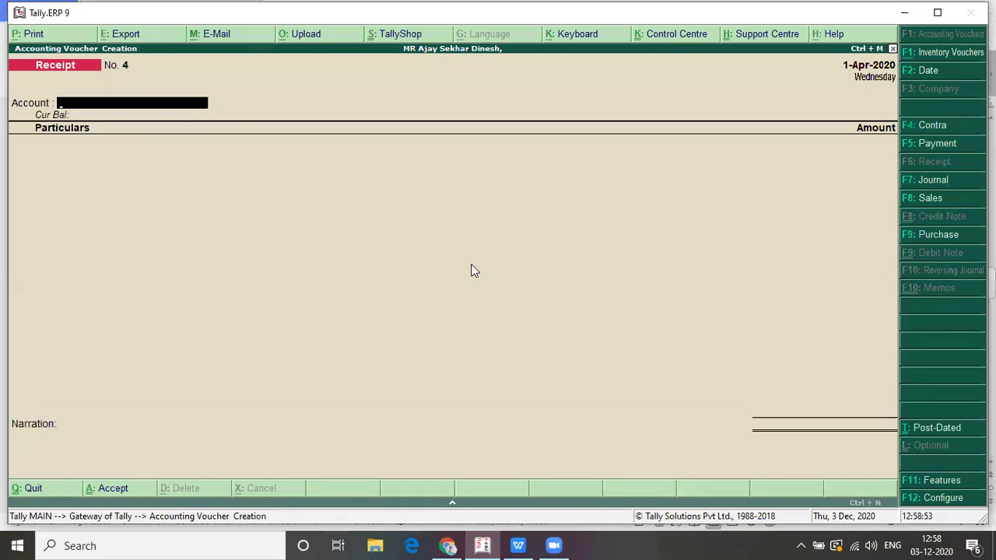
pyautogui.press('F4')
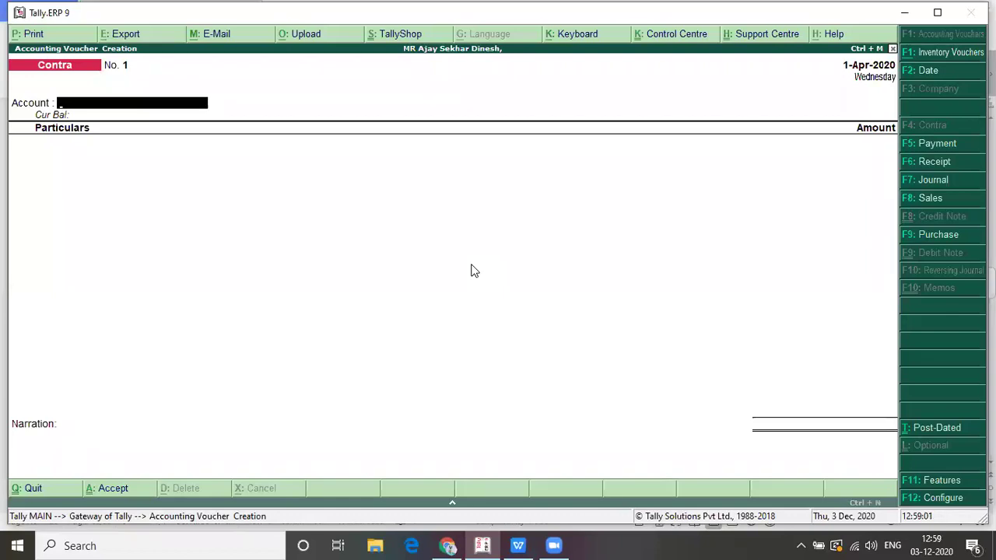
pyautogui.write('S')
pyautogui.press('Return')
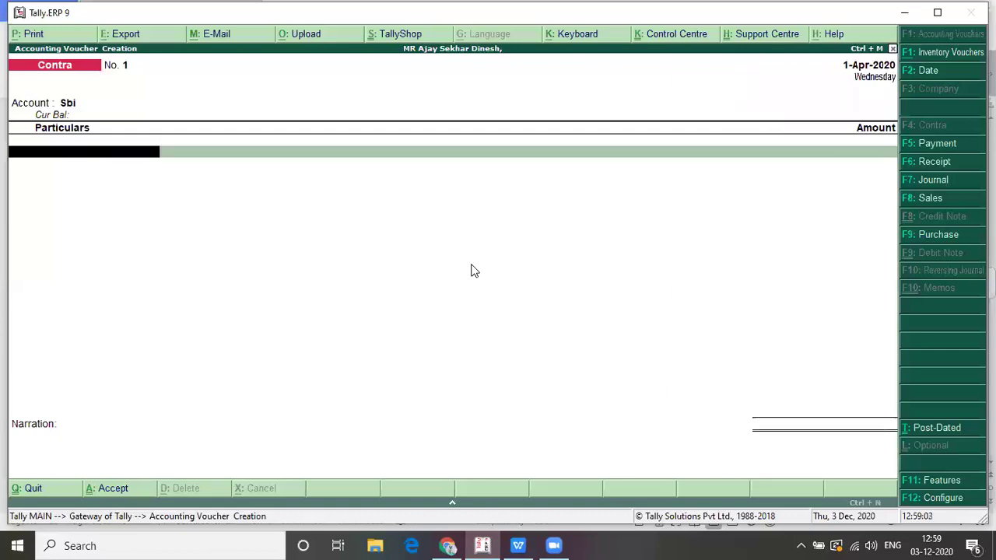
pyautogui.write('CAS')
pyautogui.press('Return')
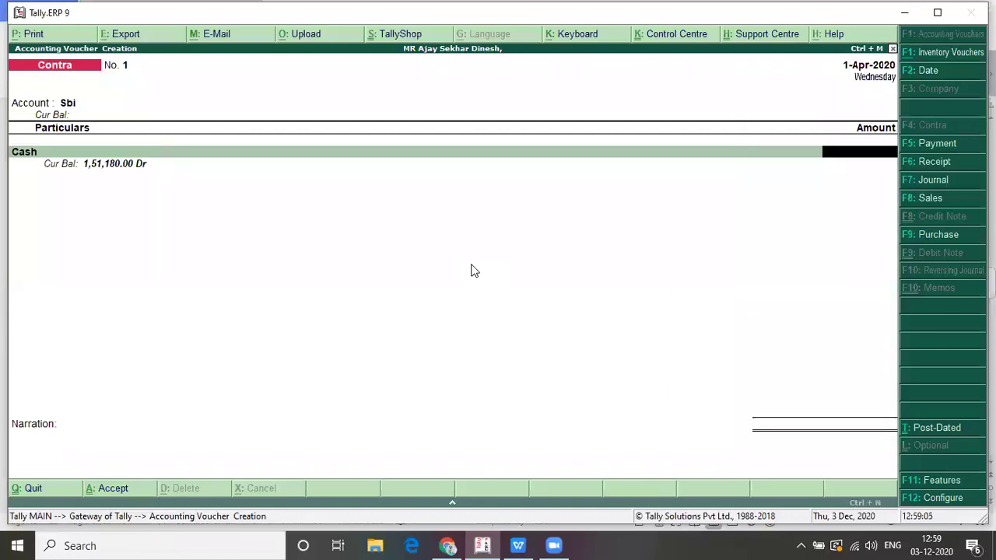
# Enter 150P as the Cash amount in the contra, checking it in TALLY MATERIAL.docx, and keep that forex amount.
pyautogui.hotkey('alt', 'Tab')
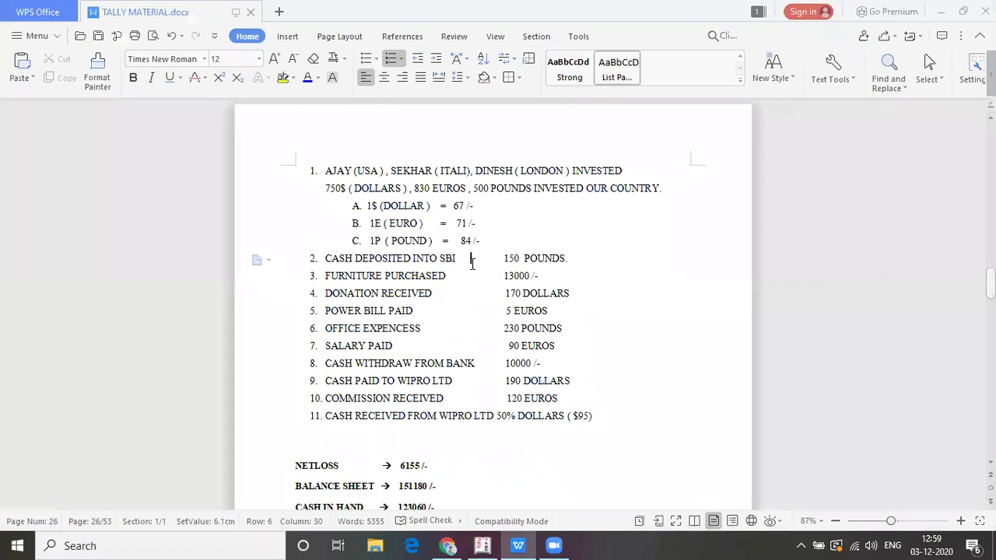
pyautogui.hotkey('alt', 'Tab')
pyautogui.write('150')
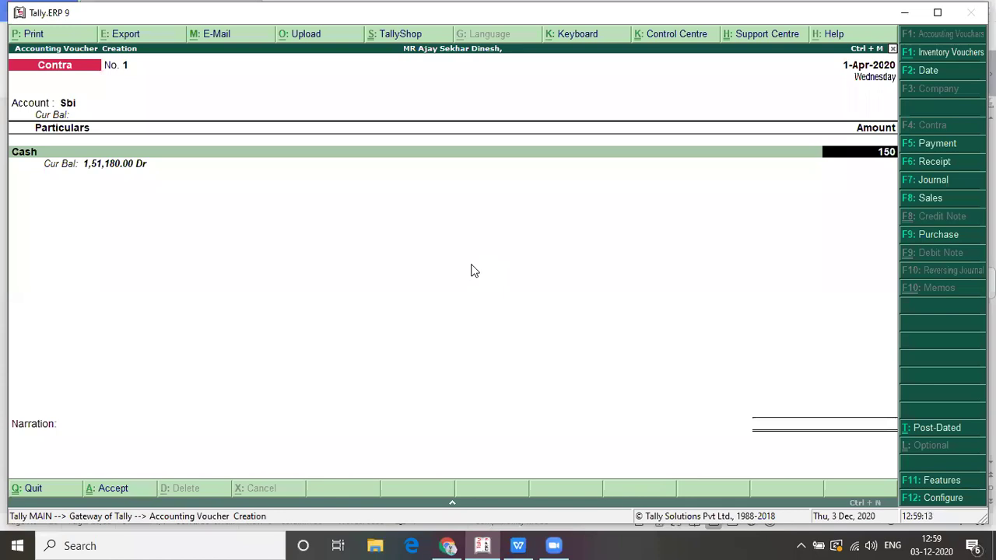
pyautogui.write('P')
pyautogui.press('Return')
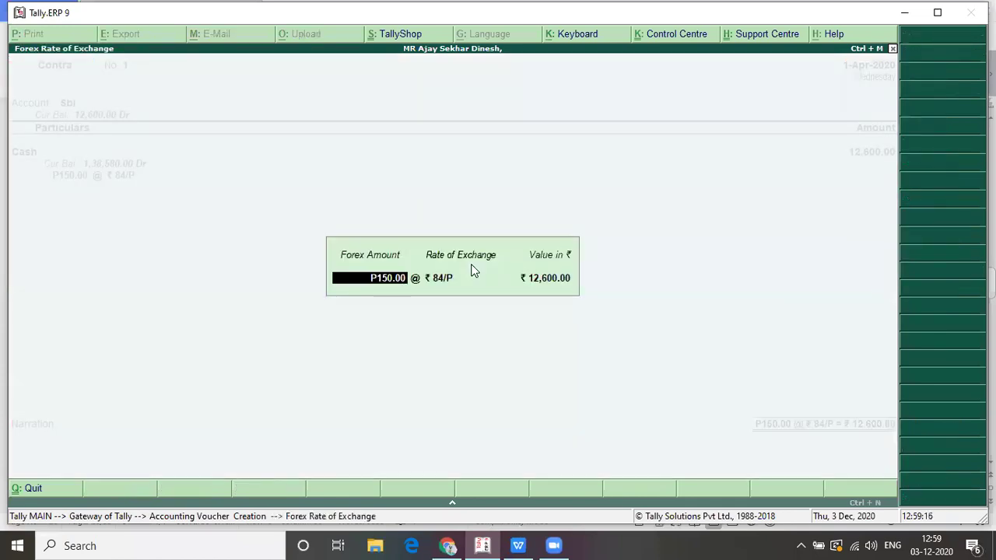
pyautogui.press('Return')
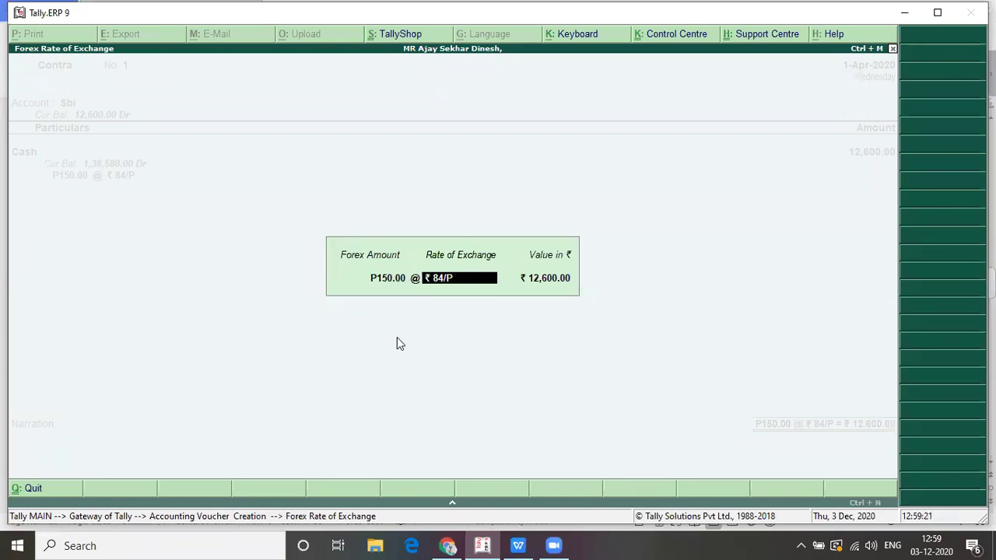
# Check the pound rate against TALLY MATERIAL.docx, keep the ₹ 84/P exchange rate and accept the contra voucher.
pyautogui.hotkey('alt', 'Tab')
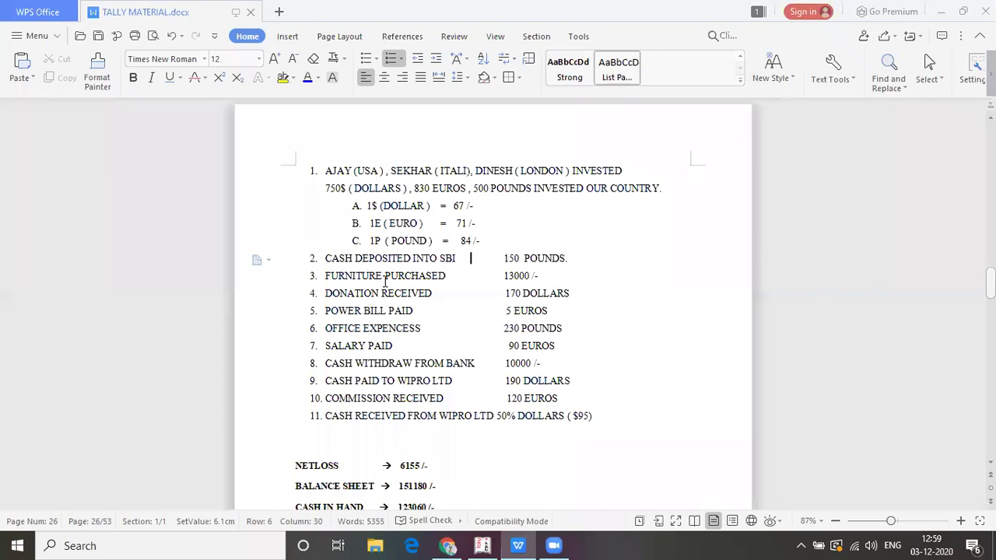
pyautogui.hotkey('alt', 'Tab')
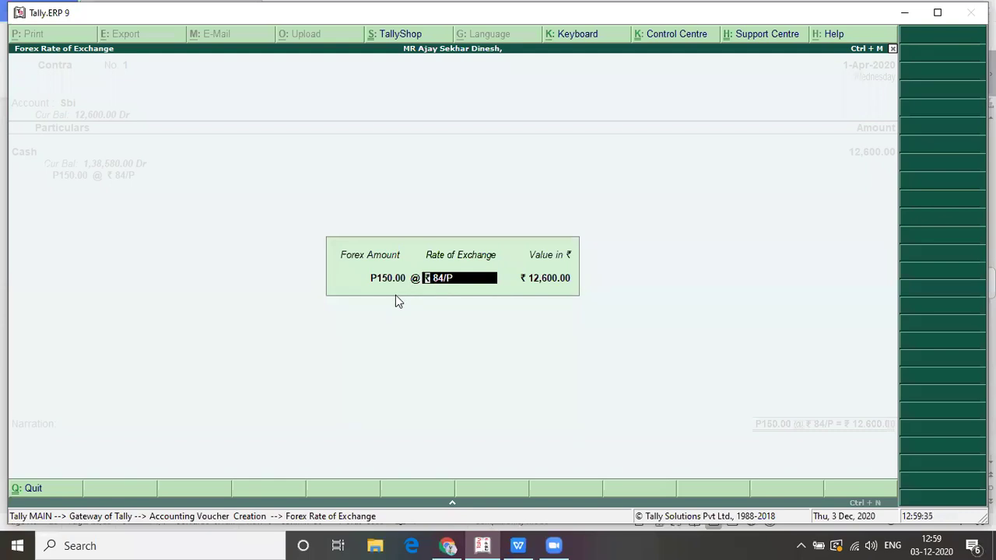
pyautogui.hotkey('alt', 'Tab')
pyautogui.hotkey('alt', 'Tab')
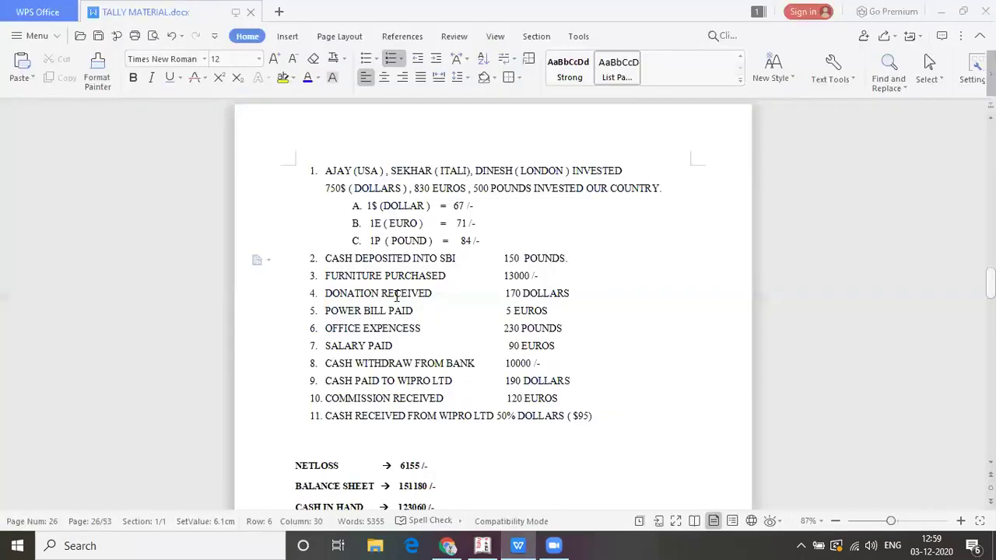
pyautogui.hotkey('alt', 'Tab')
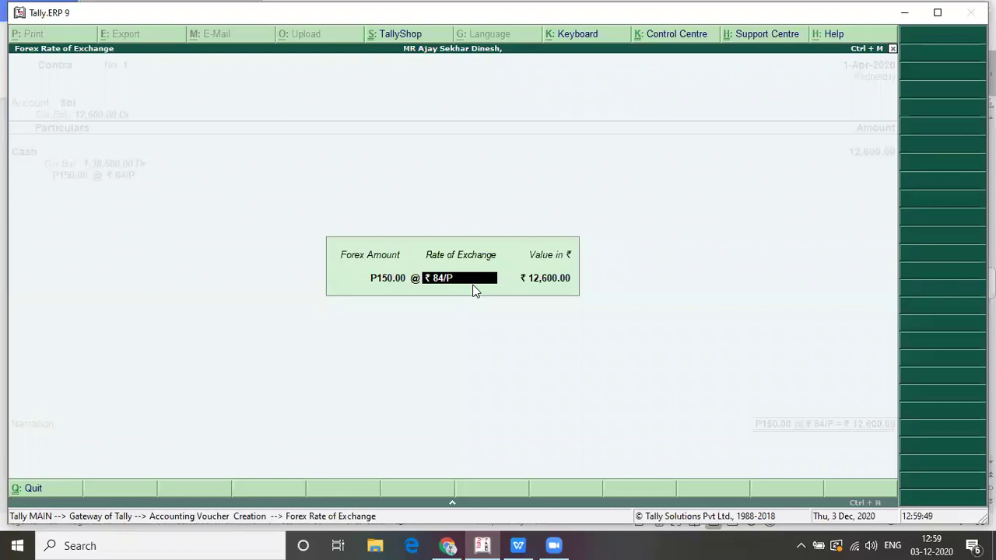
pyautogui.press('Return')
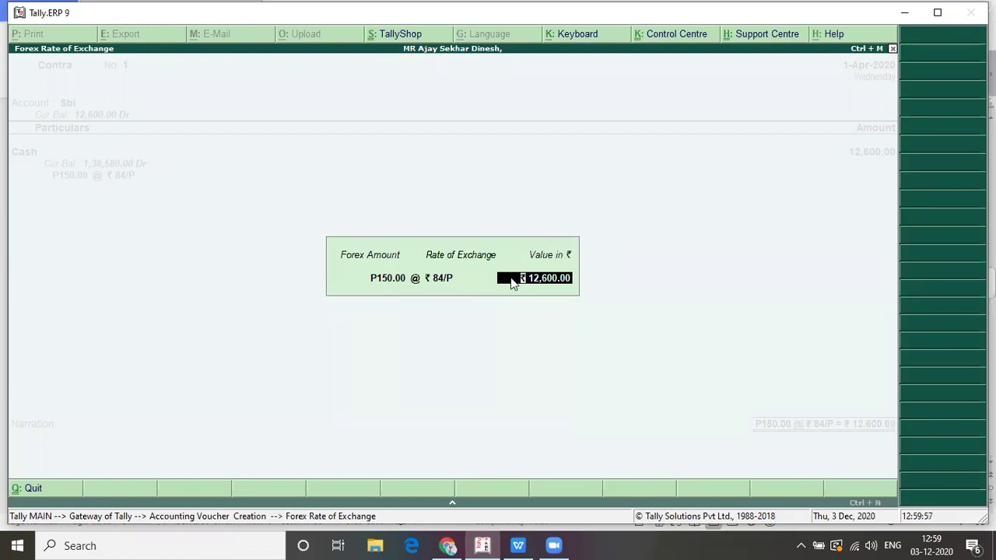
pyautogui.press('Return')
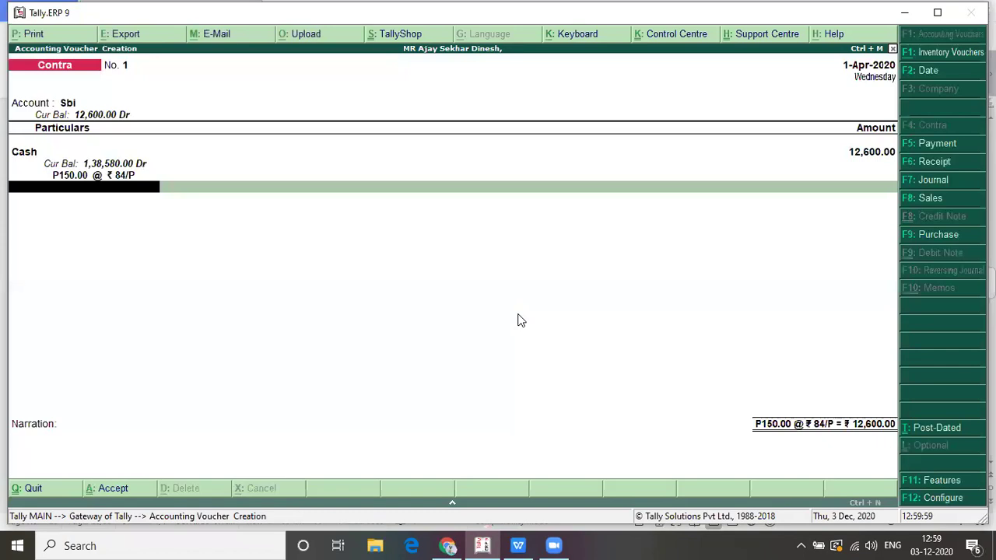
pyautogui.press('Return')
pyautogui.press('Return')
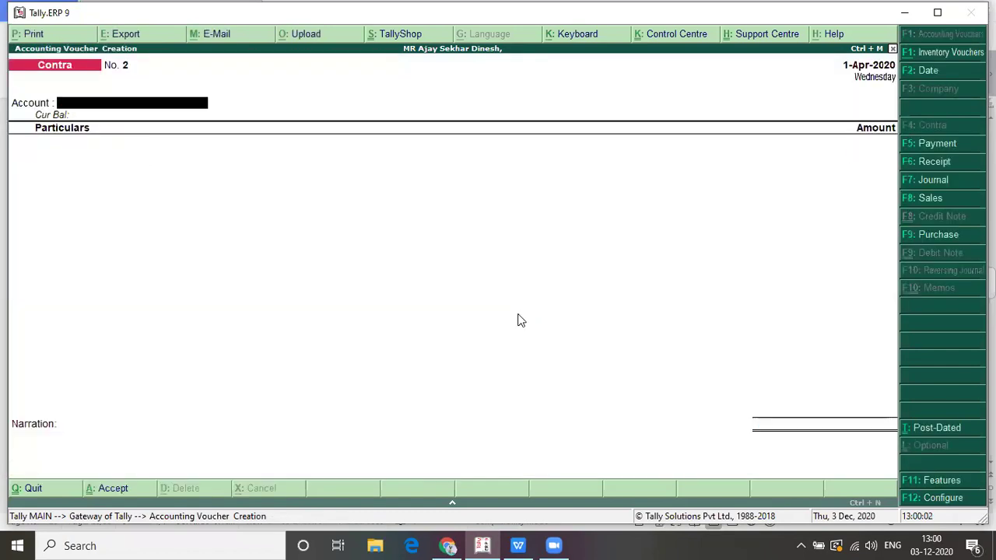
# Review the furniture purchase in TALLY MATERIAL.docx and start a payment voucher with Cash as the account and Furniture as the particulars.
pyautogui.hotkey('alt', 'Tab')
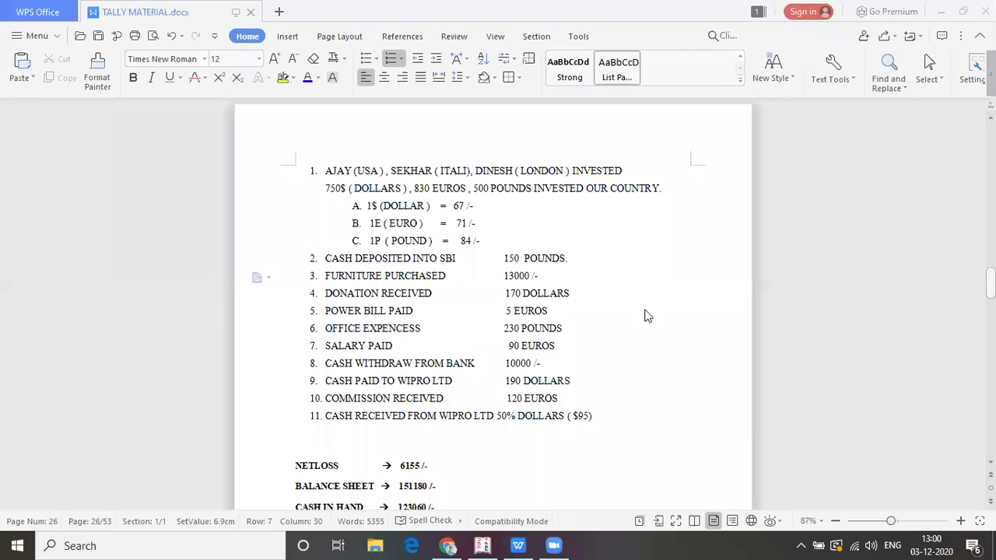
pyautogui.hotkey('alt', 'Tab')
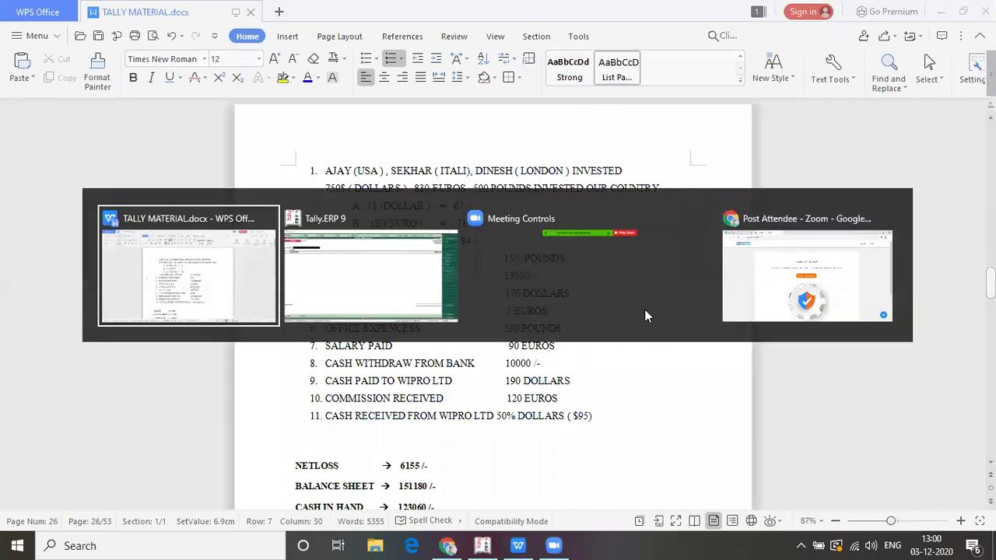
pyautogui.hotkey('alt', 'Tab')
pyautogui.press('F5')
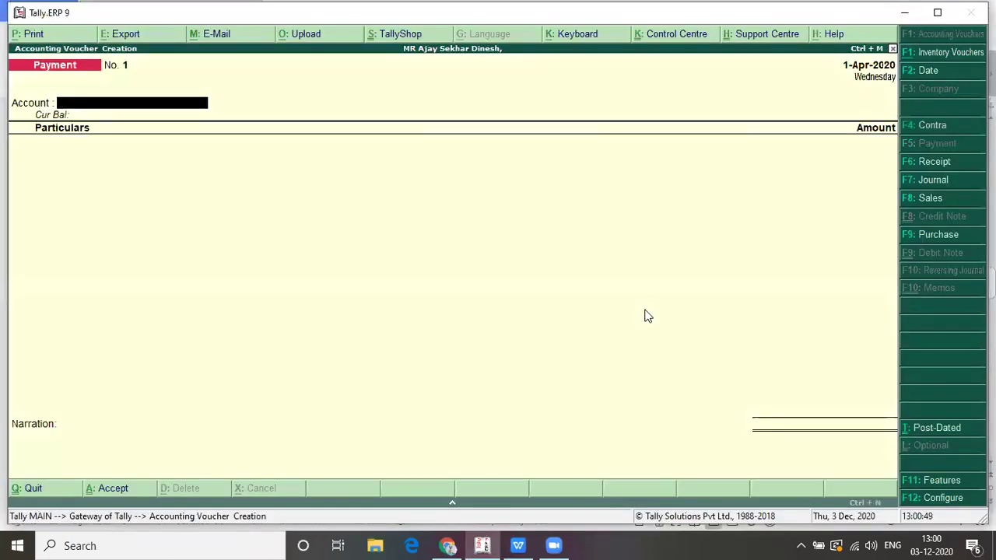
pyautogui.write('CAS')
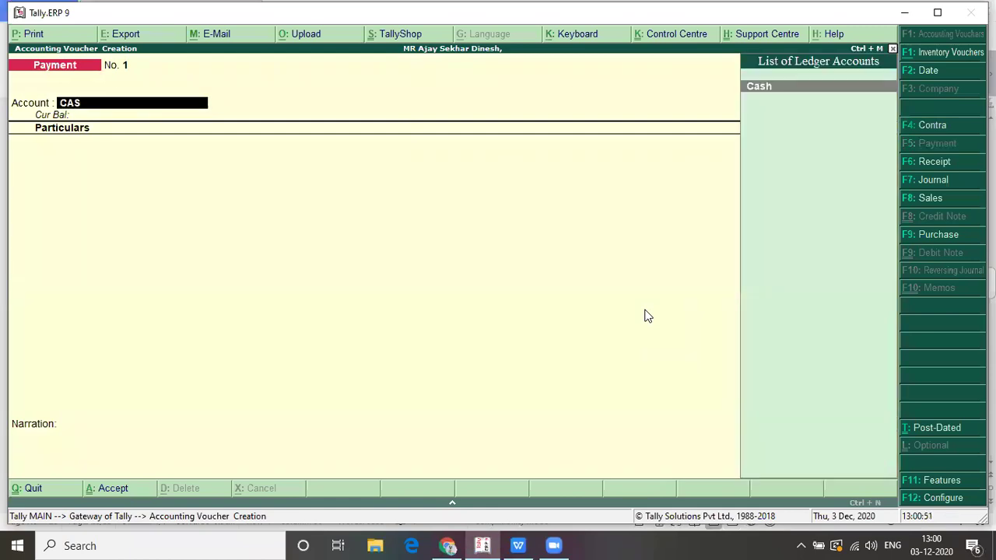
pyautogui.press('Return')
pyautogui.write('F')
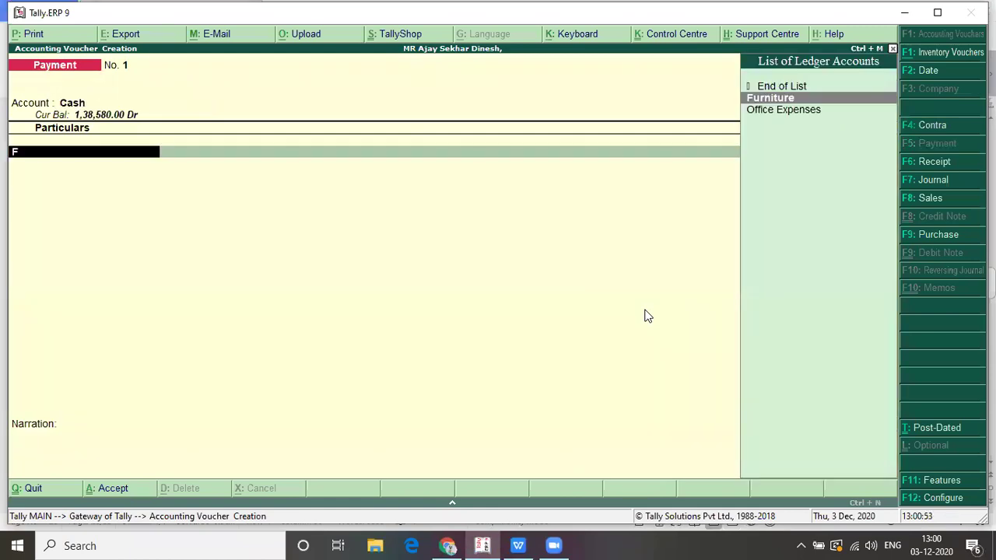
pyautogui.press('Return')
# Check the furniture amount in TALLY MATERIAL.docx, enter 13000 for Furniture and accept the payment voucher without a narration.
pyautogui.hotkey('alt', 'Tab')
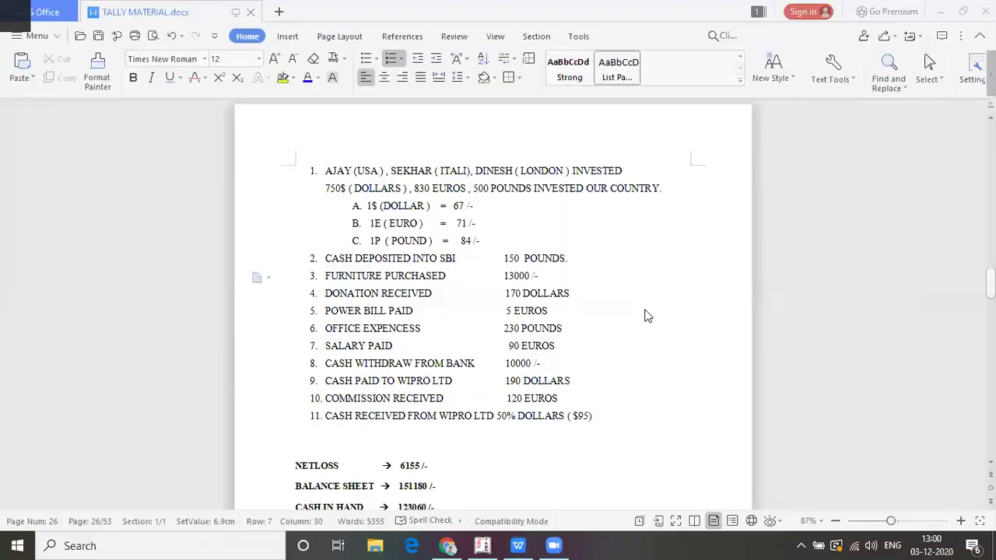
pyautogui.hotkey('alt', 'Tab')
pyautogui.write('13,000')
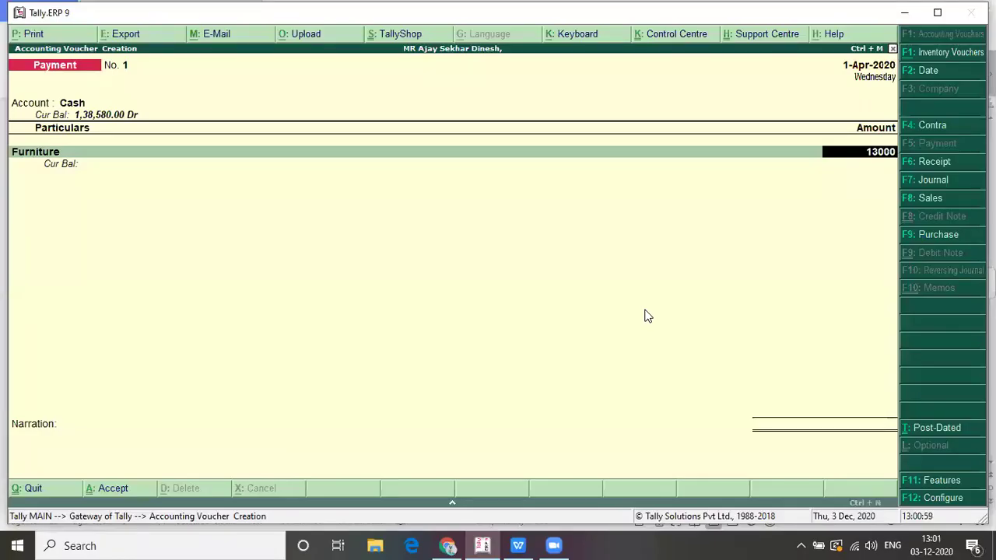
pyautogui.press('Return')
pyautogui.press('Return')
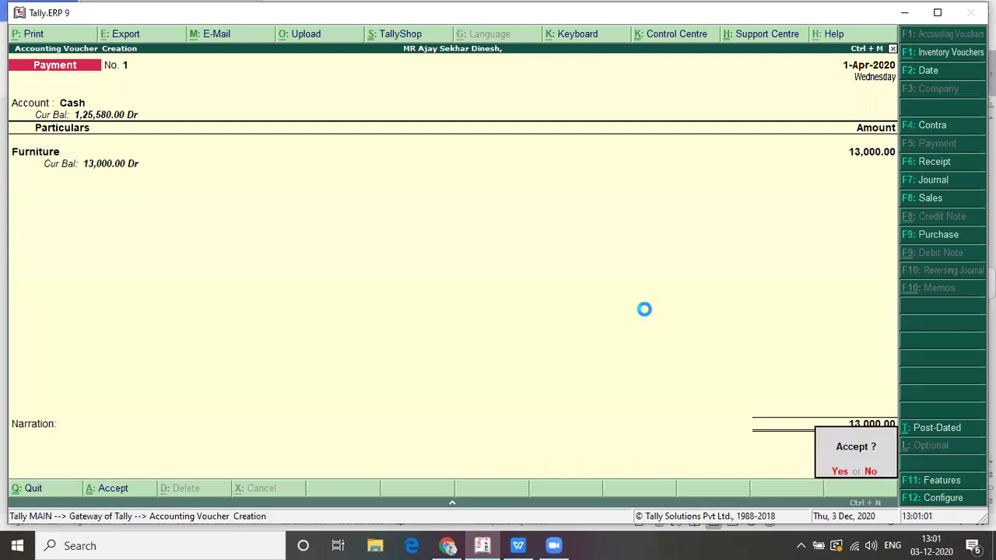
pyautogui.press('Return')
# Review the donation entry in TALLY MATERIAL.docx and start a receipt voucher with Cash as the account and Donation Received as the particulars.
pyautogui.hotkey('alt', 'Tab')
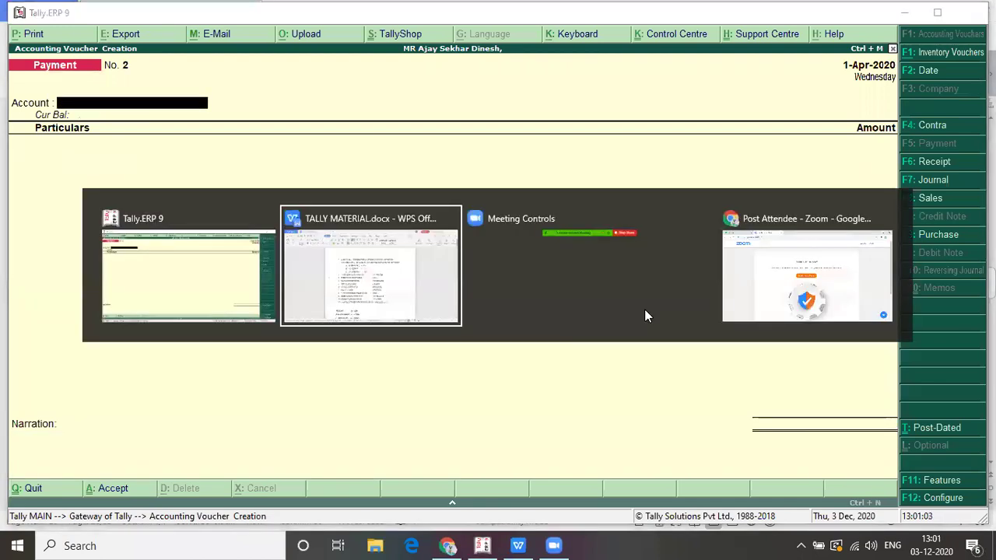
pyautogui.press('Down')
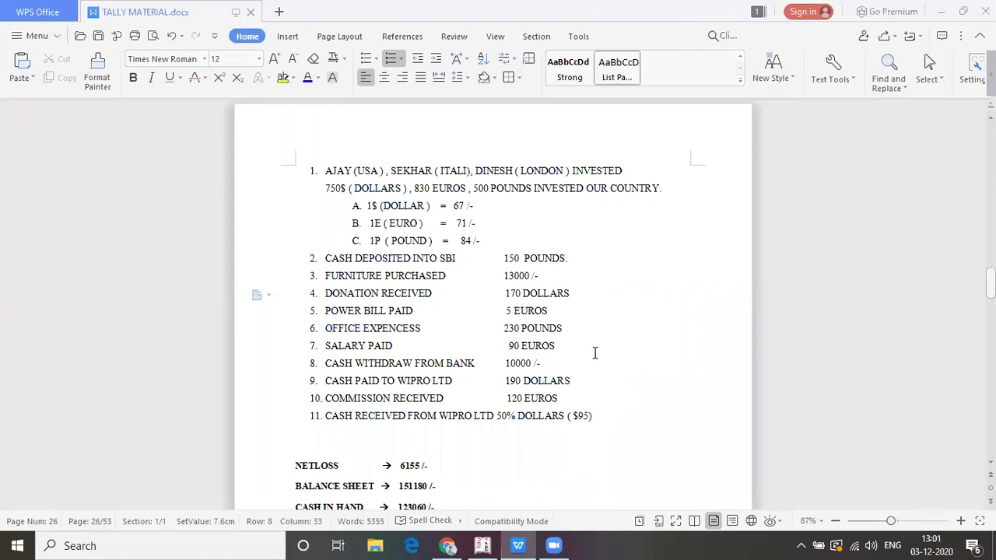
pyautogui.hotkey('alt', 'Tab')
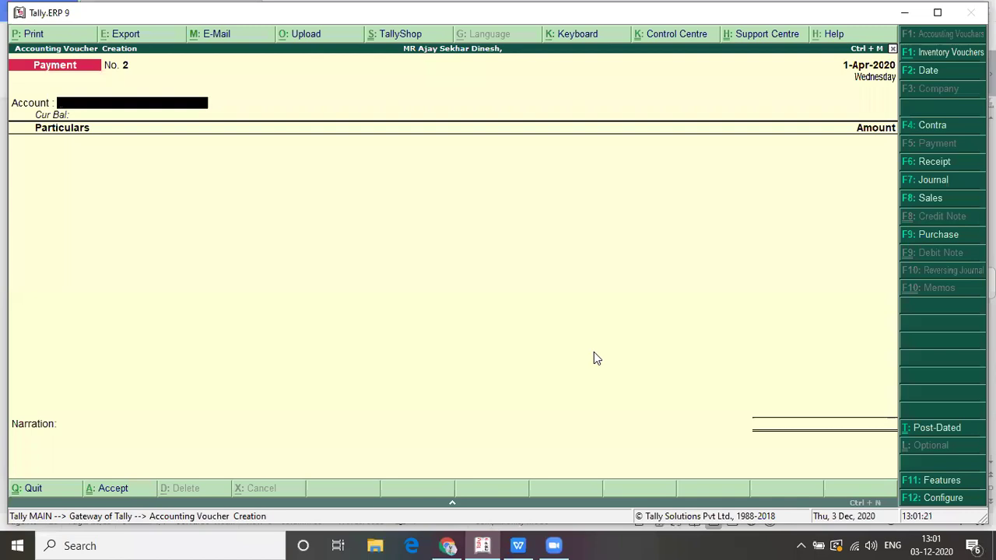
pyautogui.press('F6')
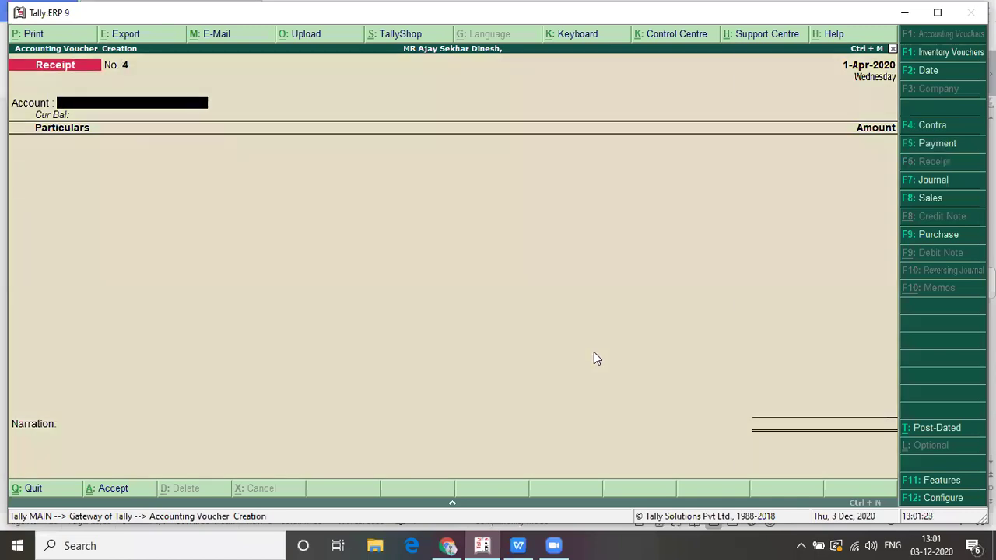
pyautogui.write('CAS')
pyautogui.press('Return')
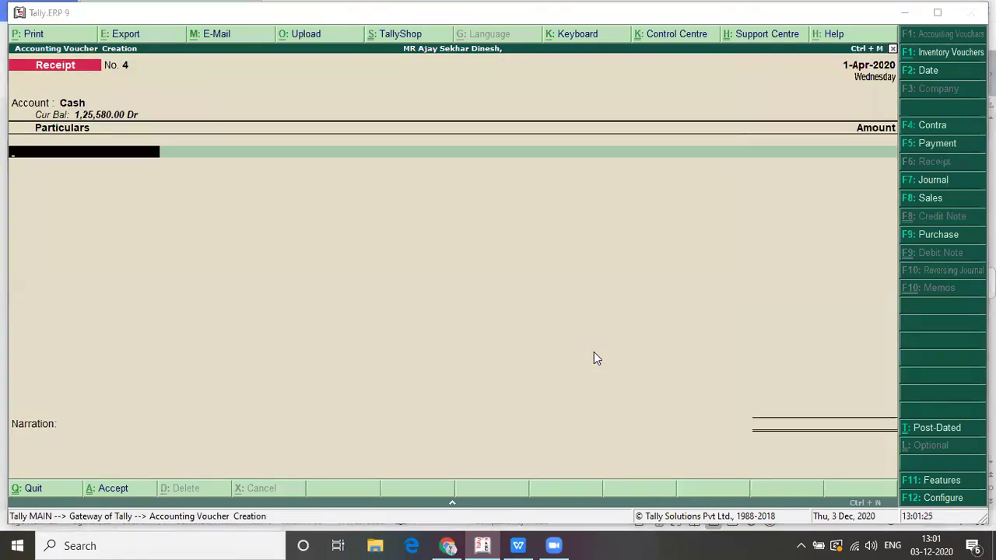
pyautogui.hotkey('alt', 'Tab')
pyautogui.hotkey('alt', 'Tab')
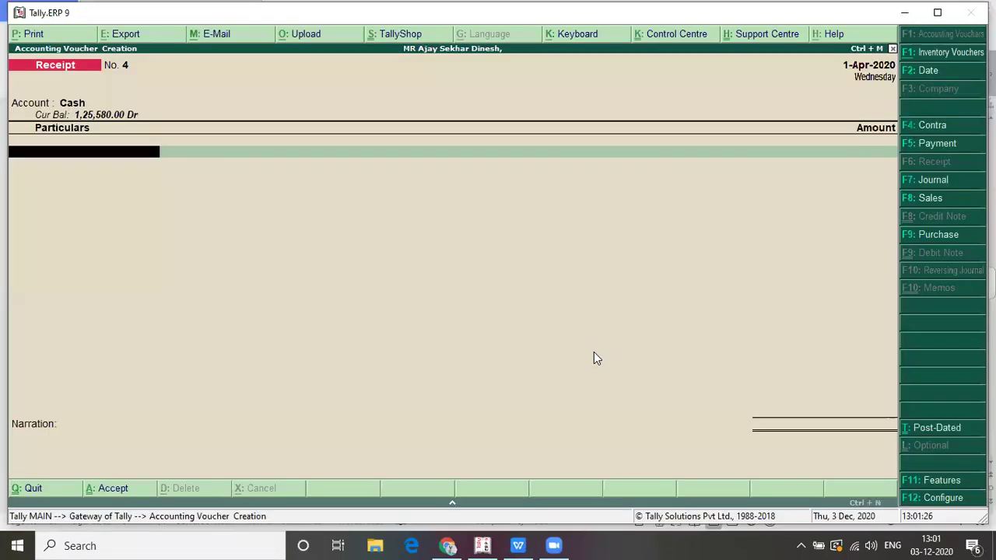
pyautogui.press('capslock')
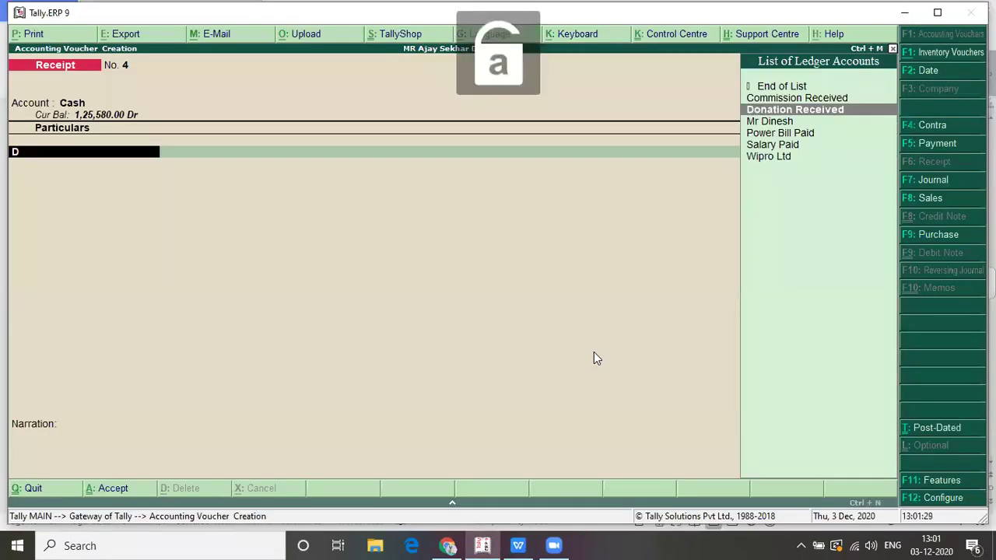
pyautogui.press('Return')
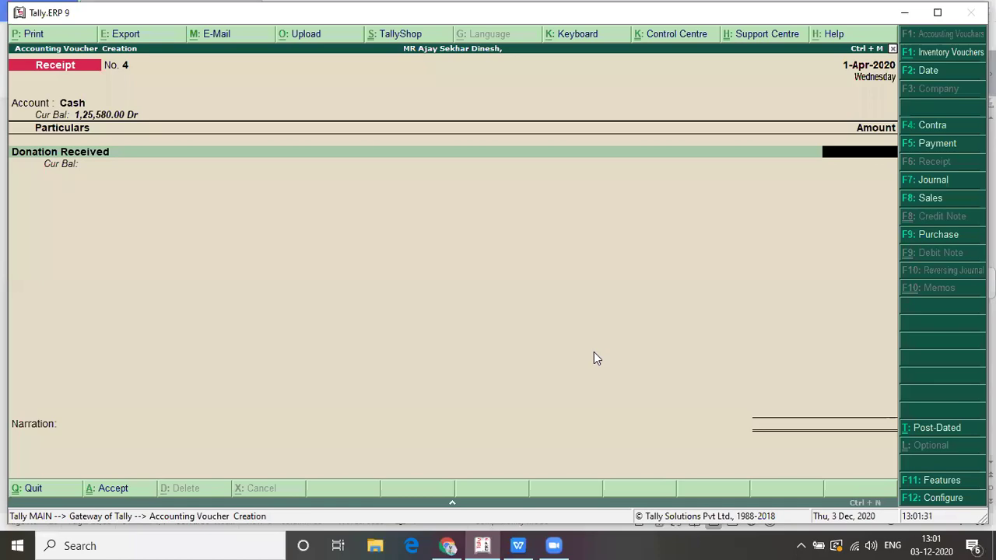
# Look up the donation in TALLY MATERIAL.docx and enter 170$ as the Donation Received amount.
pyautogui.hotkey('alt', 'Tab')
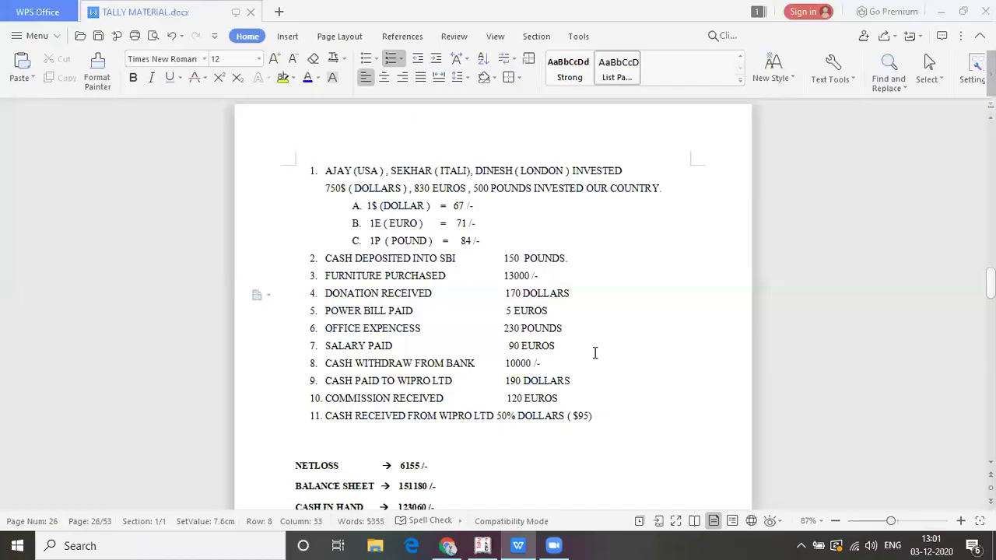
pyautogui.hotkey('alt', 'Tab')
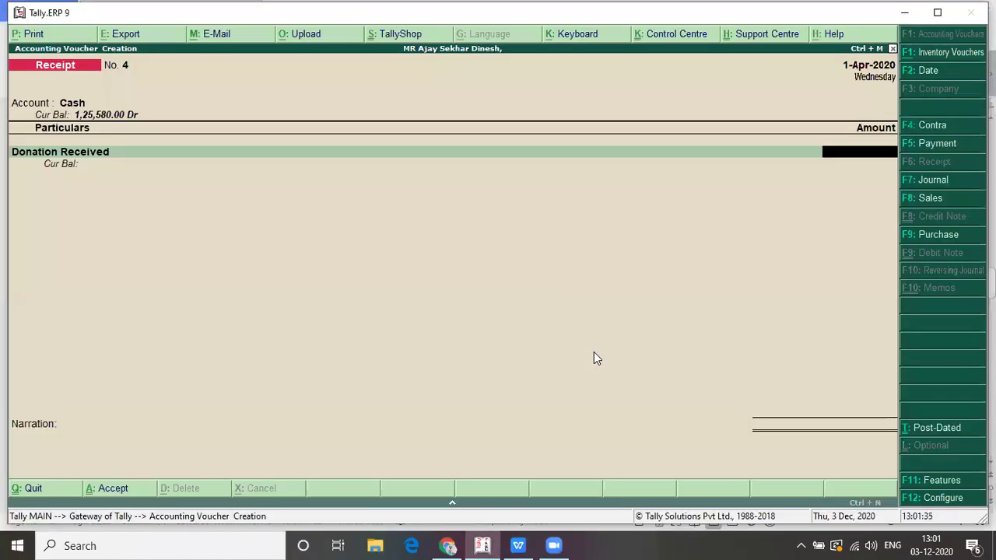
pyautogui.write('1')
pyautogui.write('70')
pyautogui.write('$')
pyautogui.press('Return')
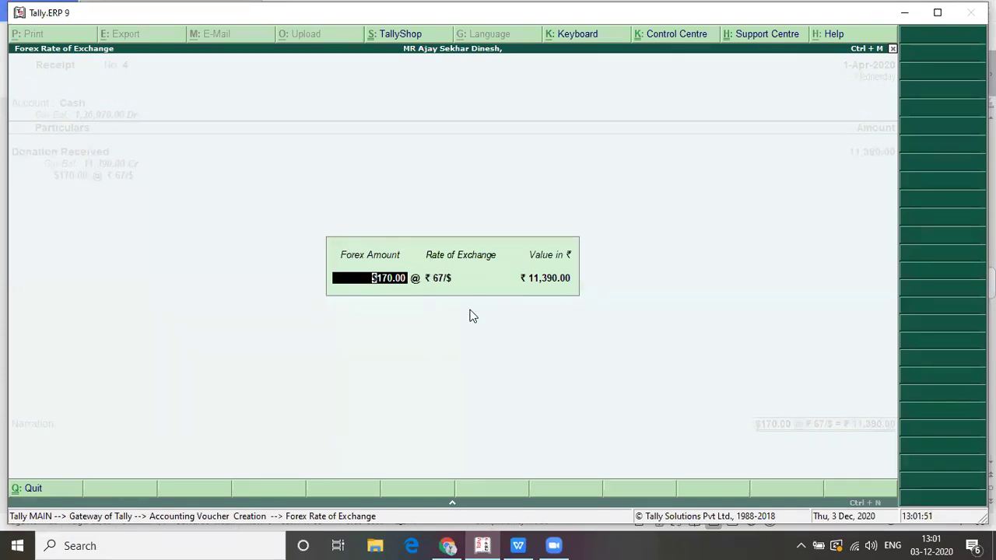
# Keep the forex amount, check the dollar rate against TALLY MATERIAL.docx, keep ₹ 67/$ and accept the receipt voucher.
pyautogui.press('Return')
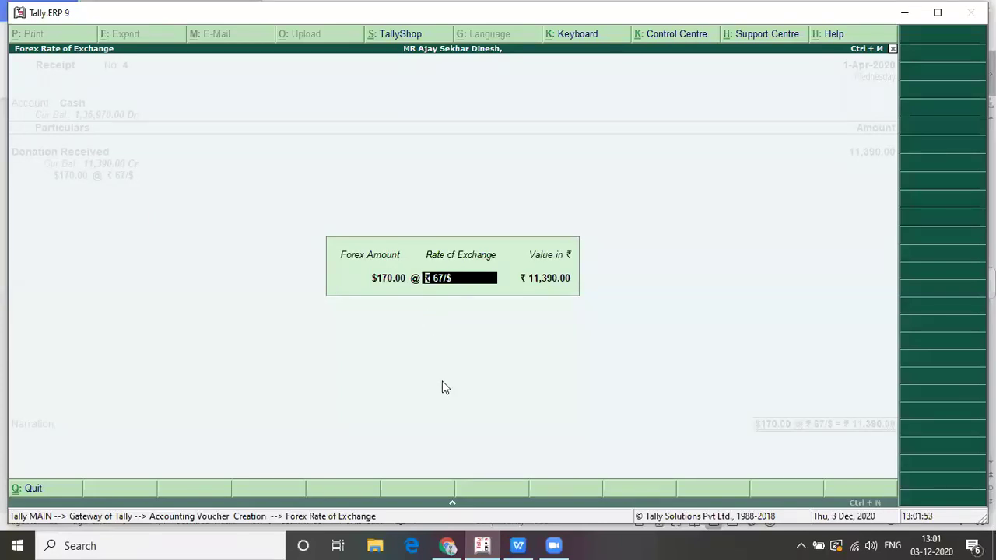
pyautogui.hotkey('alt', 'Tab')
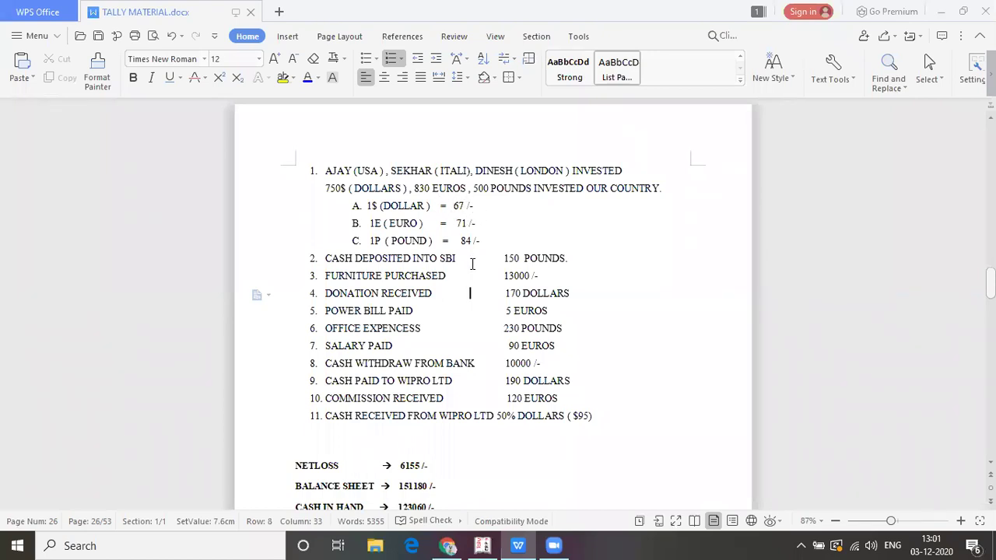
pyautogui.hotkey('alt', 'Tab')
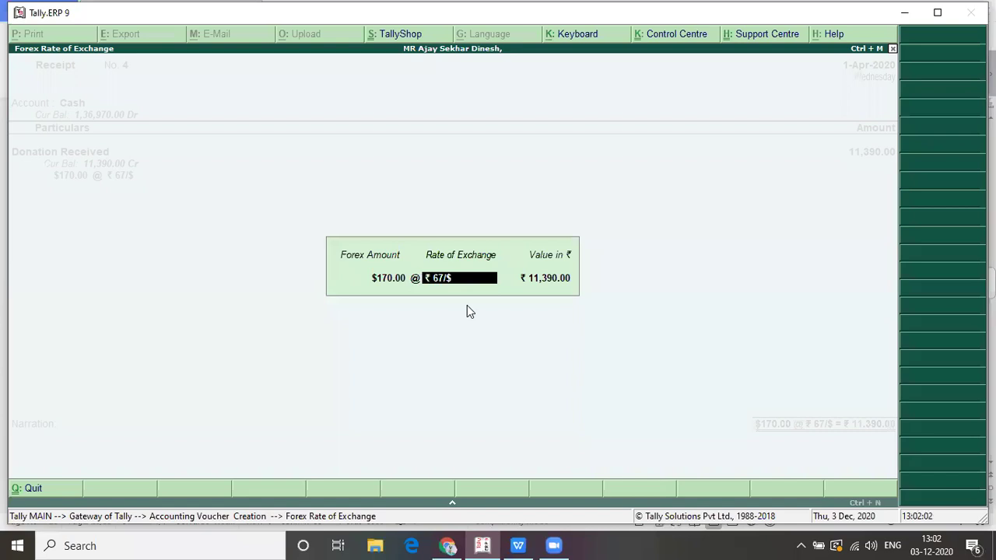
pyautogui.press('Return')
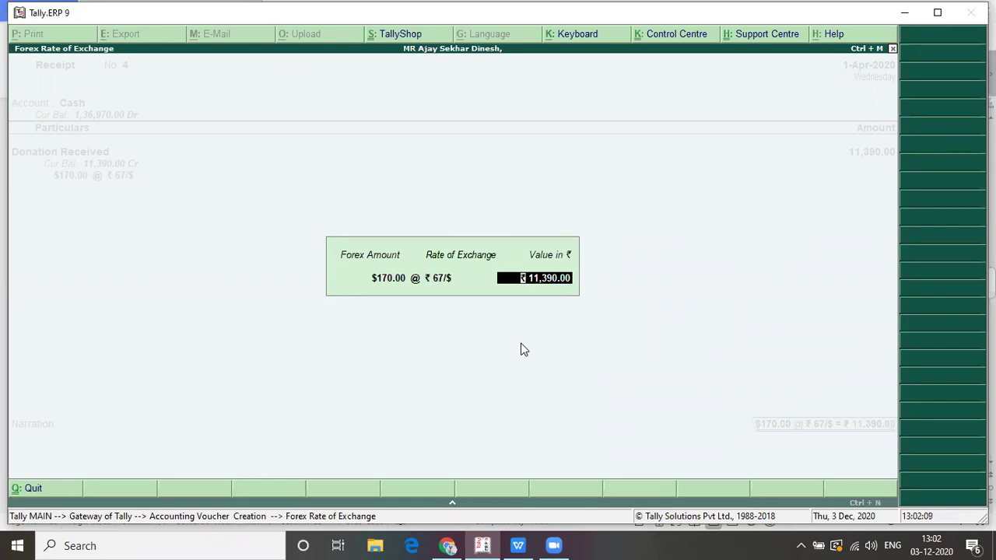
pyautogui.press('Return')
pyautogui.press('Return')
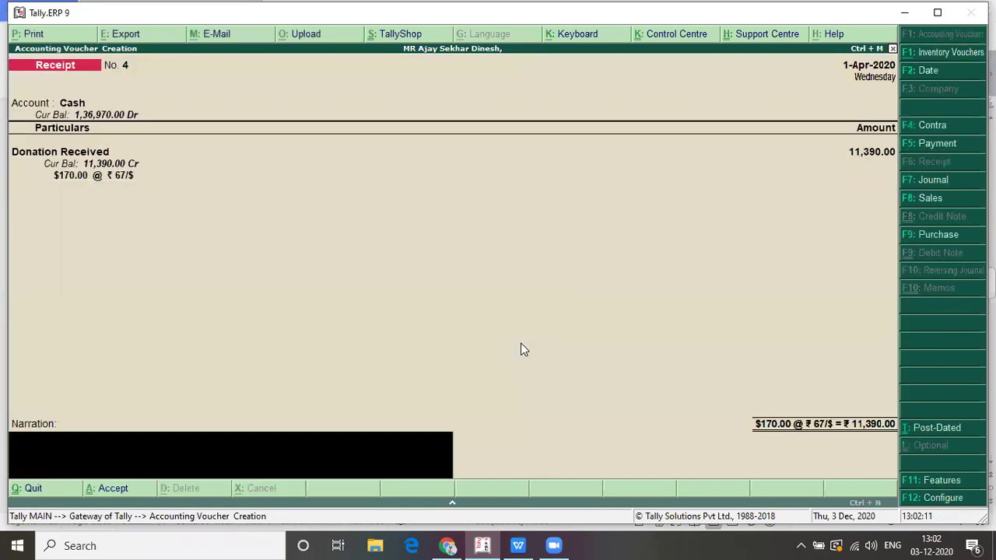
pyautogui.press('Return')
pyautogui.press('Return')
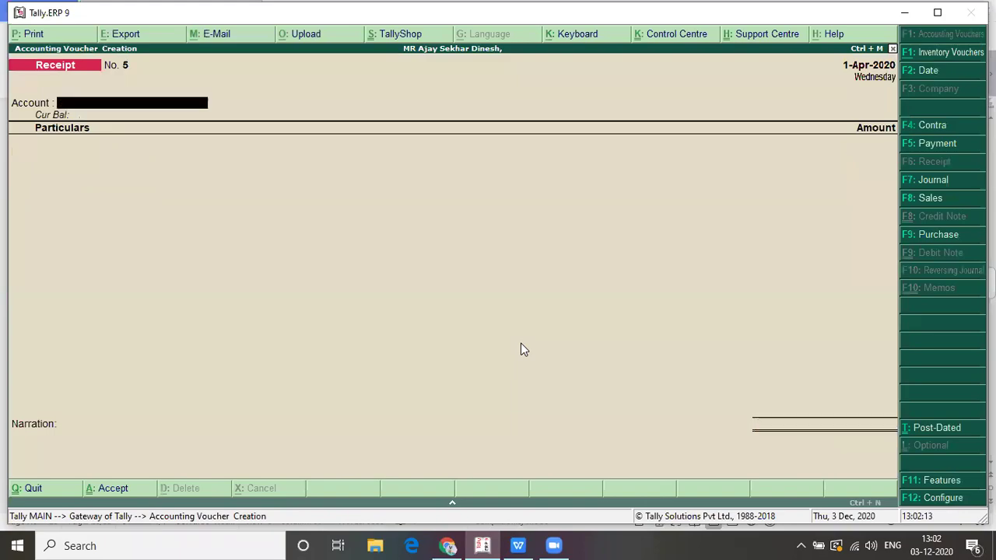
# Review the power bill entry in TALLY MATERIAL.docx and start a payment voucher with Cash as the account and Power Bill Paid as the particulars.
pyautogui.hotkey('alt', 'Tab')
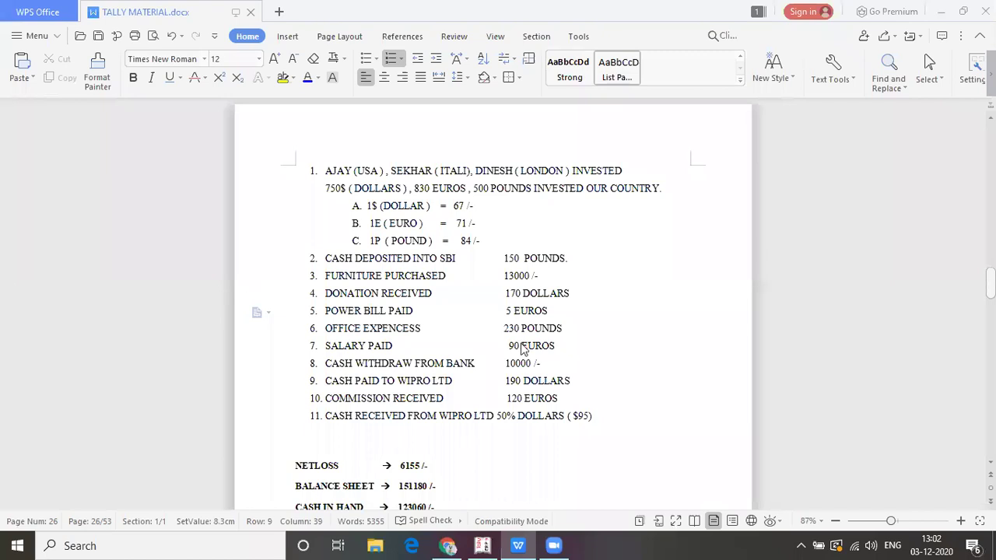
pyautogui.hotkey('alt', 'Tab')
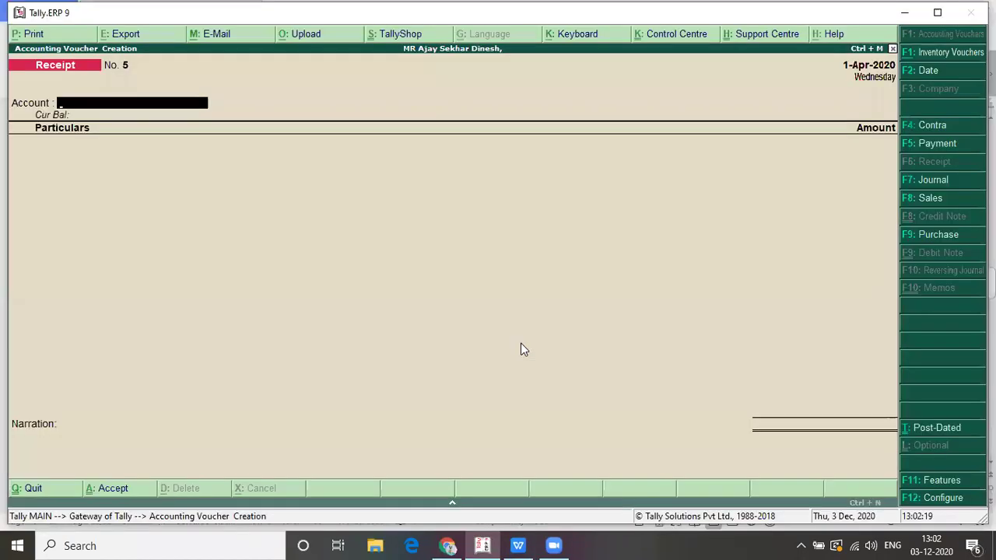
pyautogui.press('F5')
pyautogui.press('Return')
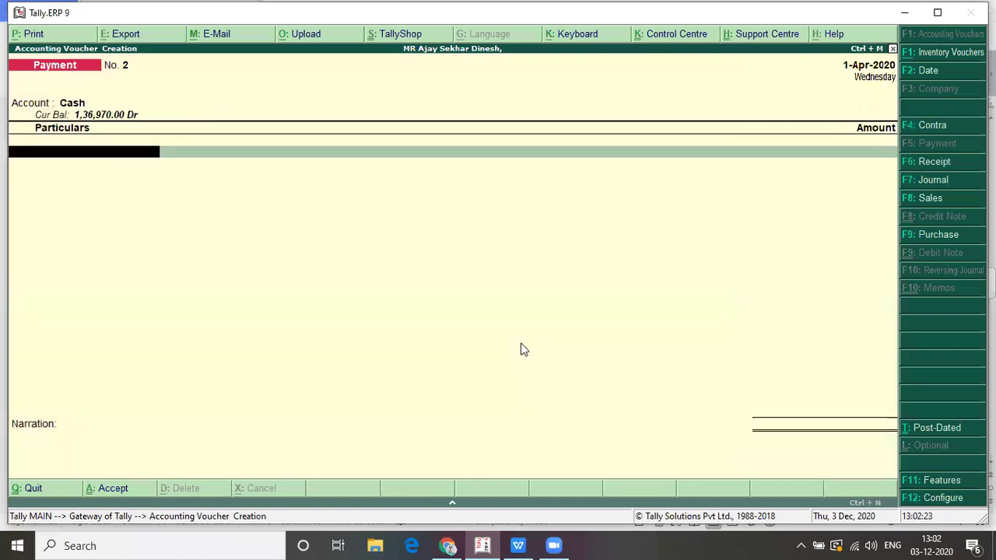
pyautogui.write('Po')
pyautogui.press('Return')
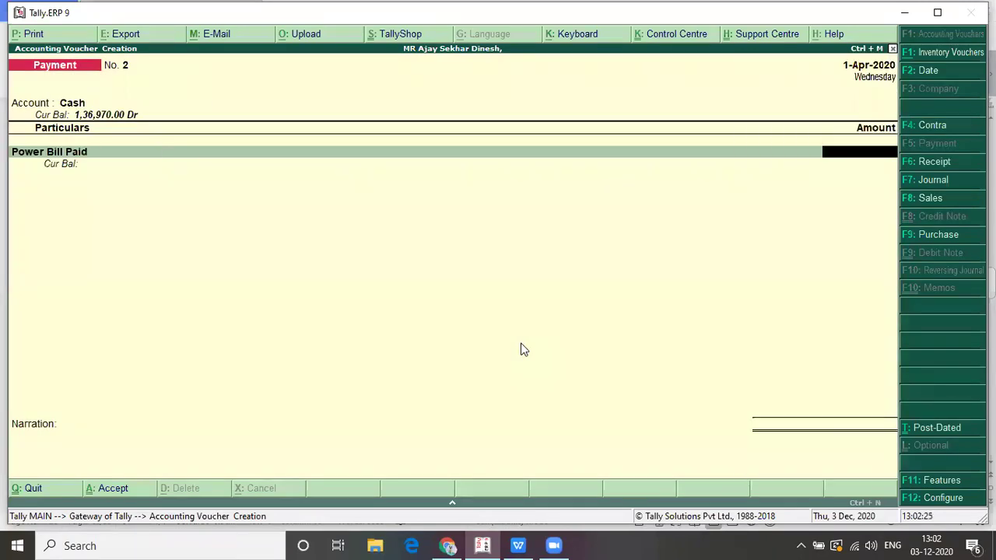
# Check the power bill in TALLY MATERIAL.docx and enter 5E as the Power Bill Paid amount.
pyautogui.hotkey('alt', 'Tab')
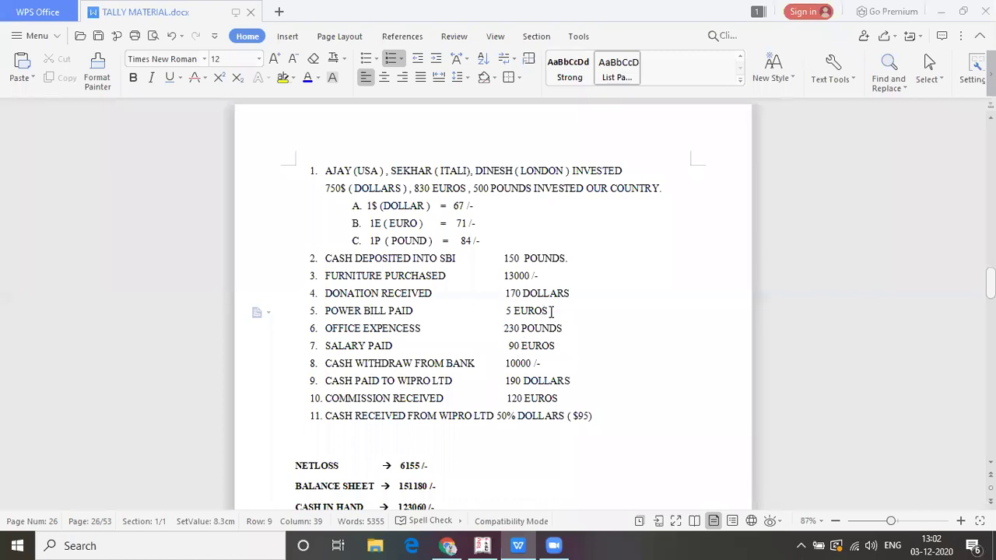
pyautogui.hotkey('alt', 'Tab')
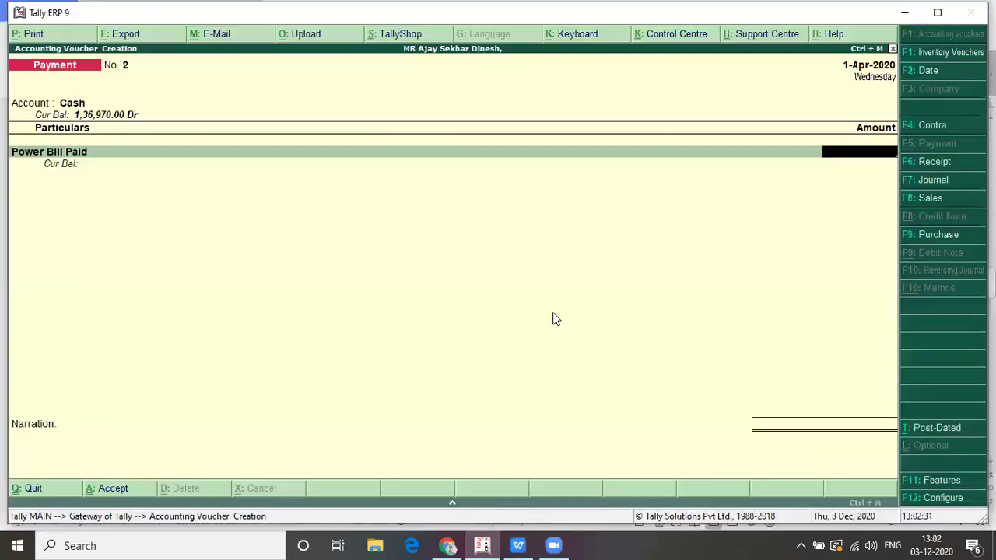
pyautogui.write('5')
pyautogui.press('capslock')
pyautogui.write('E')
pyautogui.press('Return')
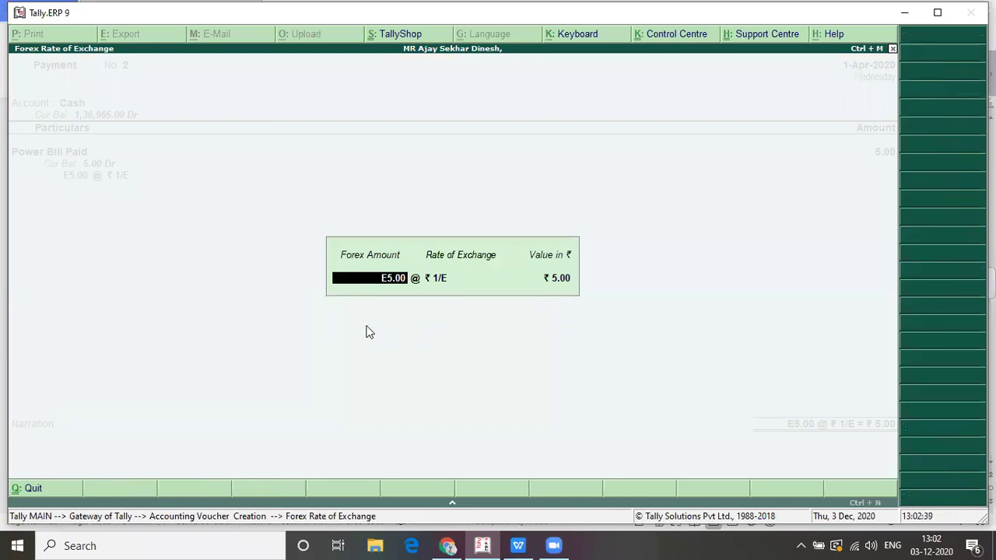
# Keep the forex amount, check the euro rate in TALLY MATERIAL.docx and set the power bill's rate of exchange to 71.
pyautogui.press('Return')
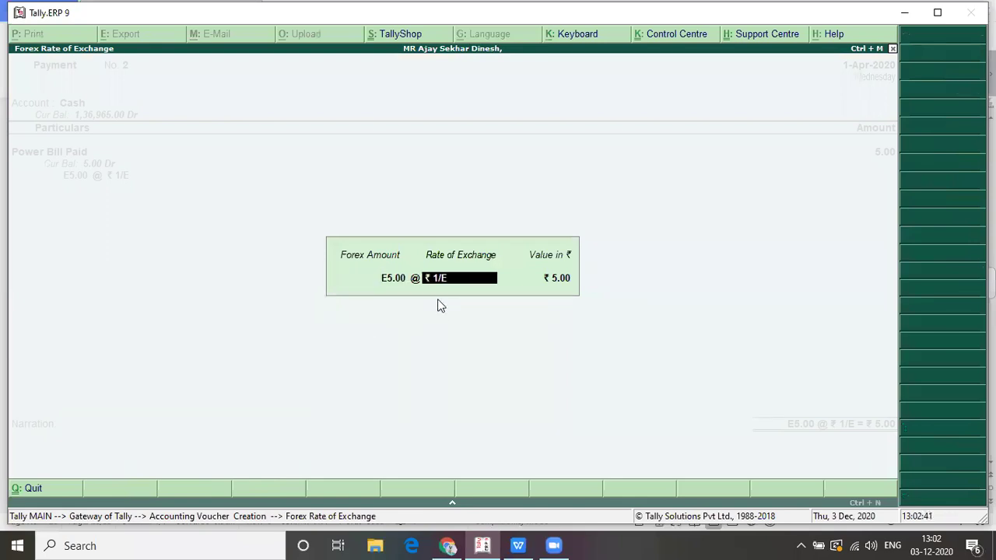
pyautogui.hotkey('alt', 'Tab')
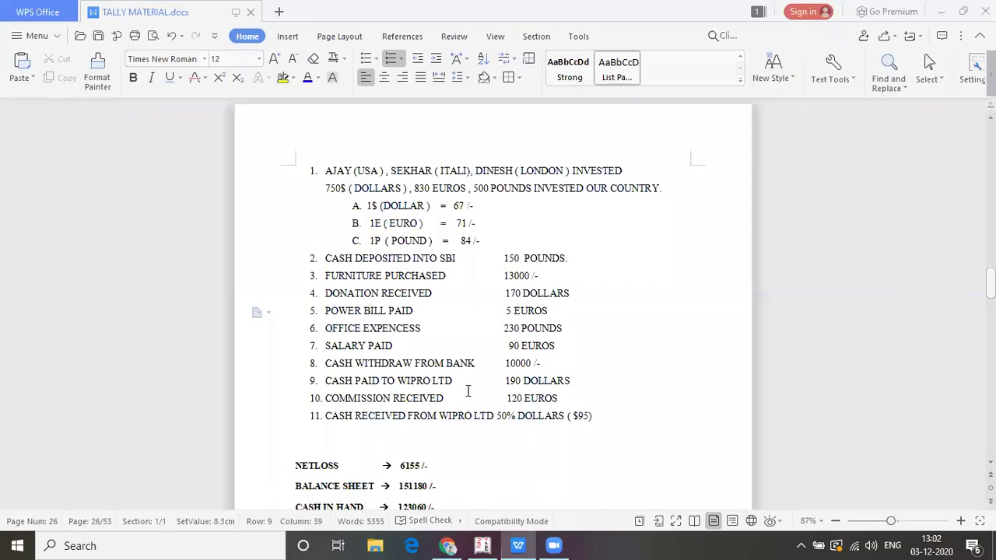
pyautogui.hotkey('alt', 'Tab')
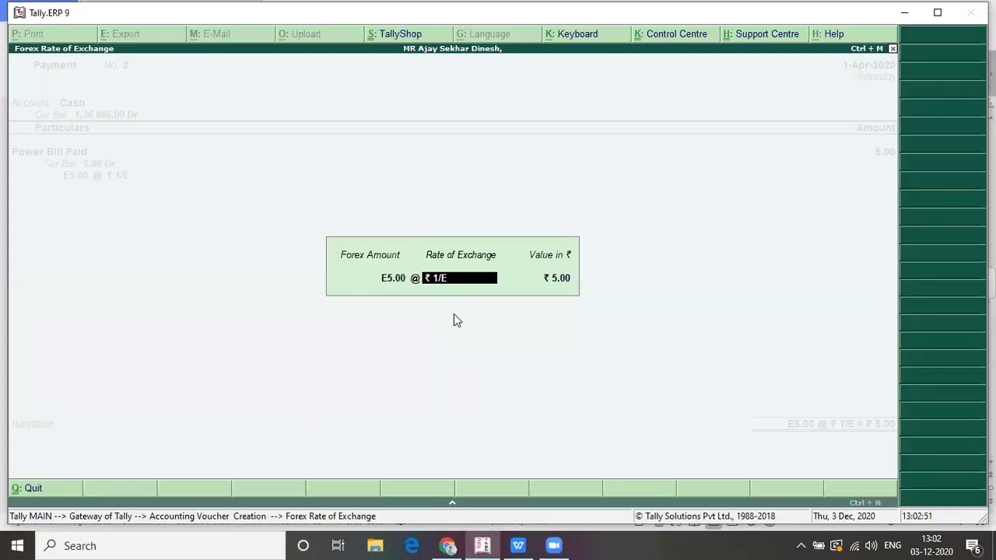
pyautogui.hotkey('alt', 'Tab')
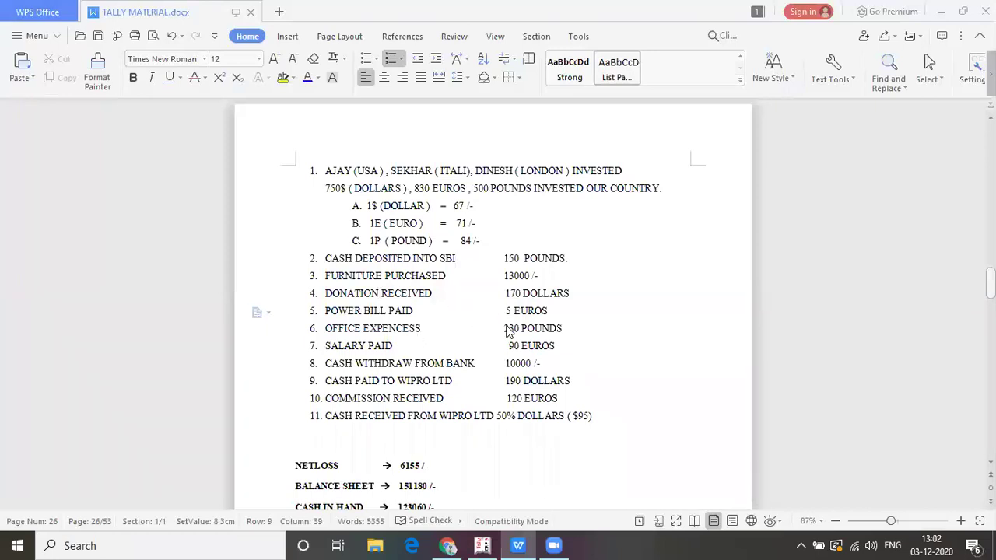
pyautogui.hotkey('alt', 'Tab')
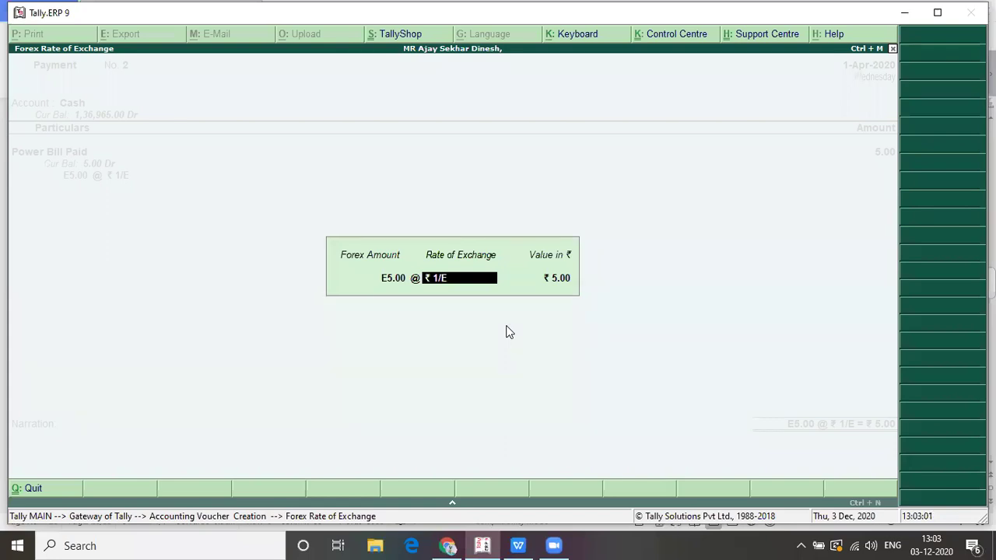
pyautogui.hotkey('alt', 'Tab')
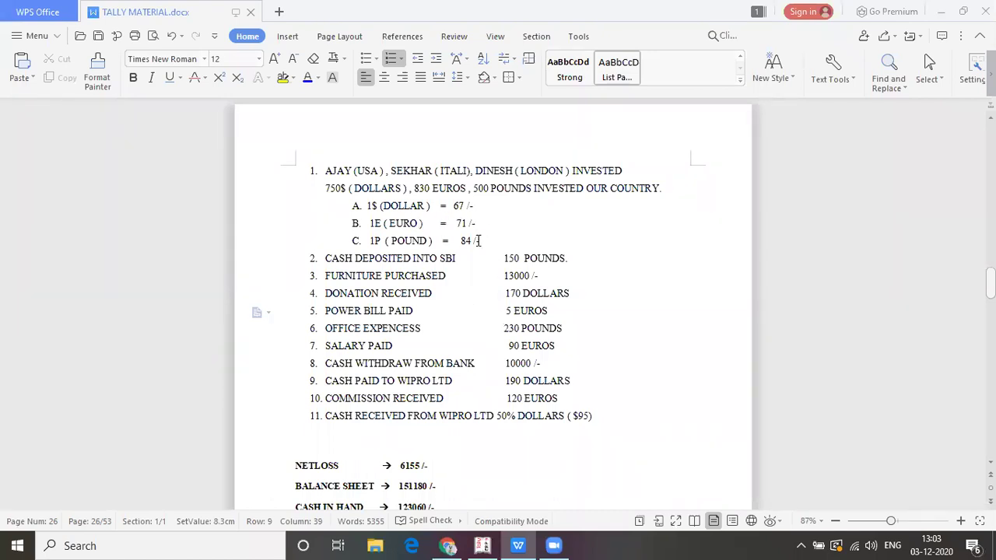
pyautogui.hotkey('alt', 'Tab')
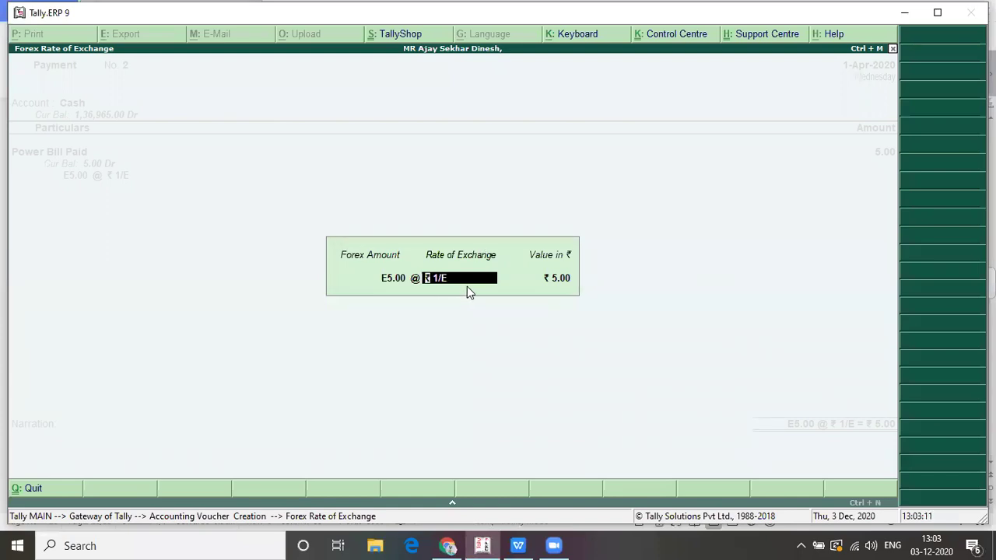
pyautogui.write('71')
pyautogui.hotkey('alt', 'Tab')
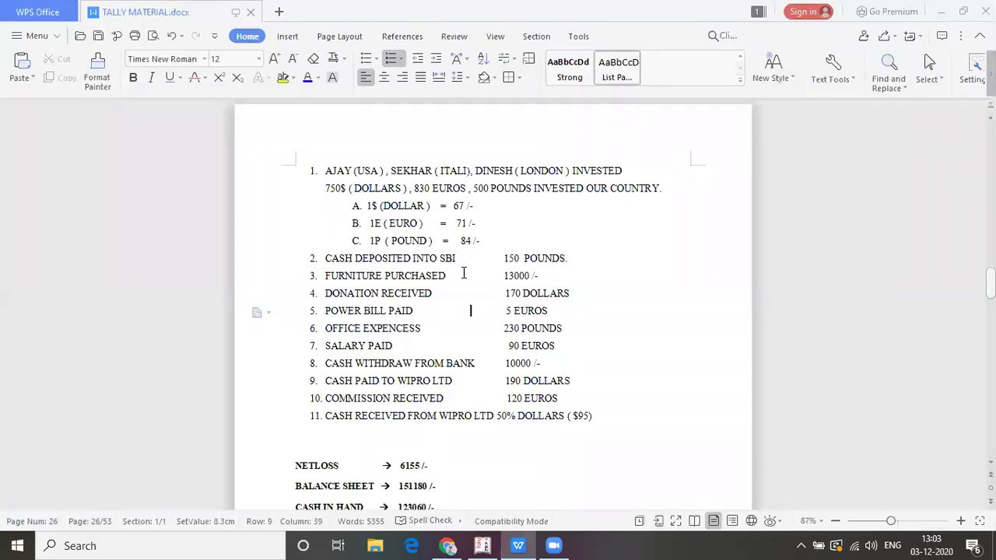
pyautogui.hotkey('alt', 'Tab')
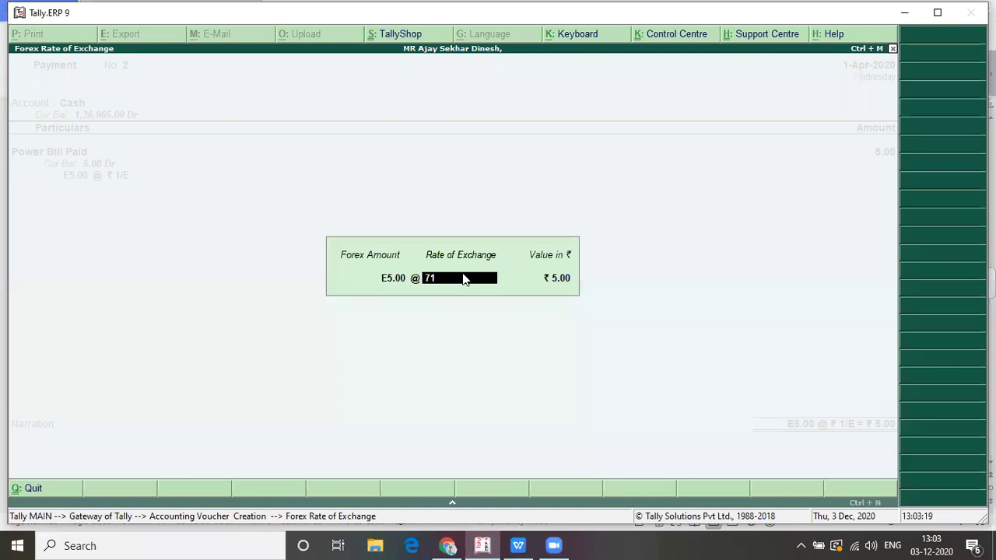
# Confirm the exchange rate and rupee value, leave the narration blank and accept the Power Bill Paid payment voucher.
pyautogui.press('Return')
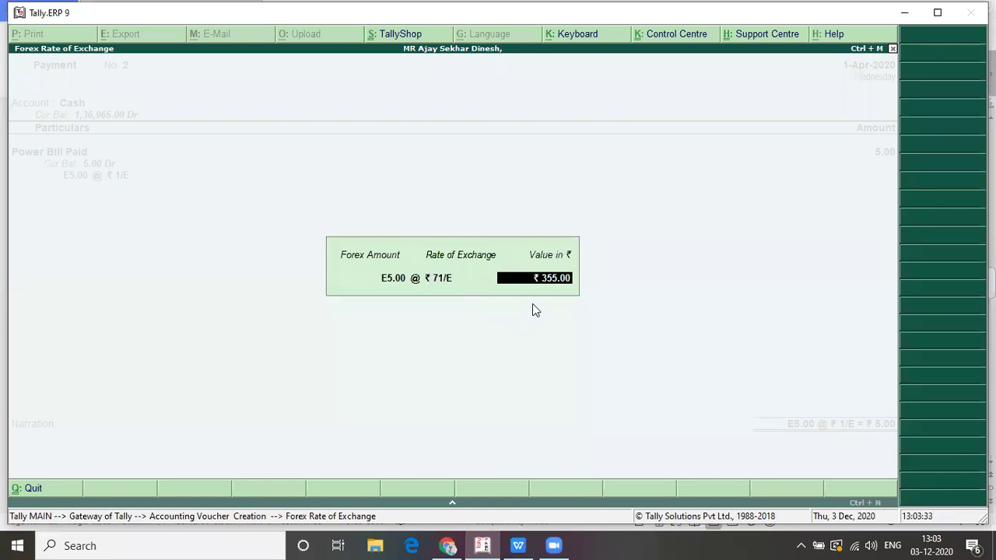
pyautogui.press('Return')
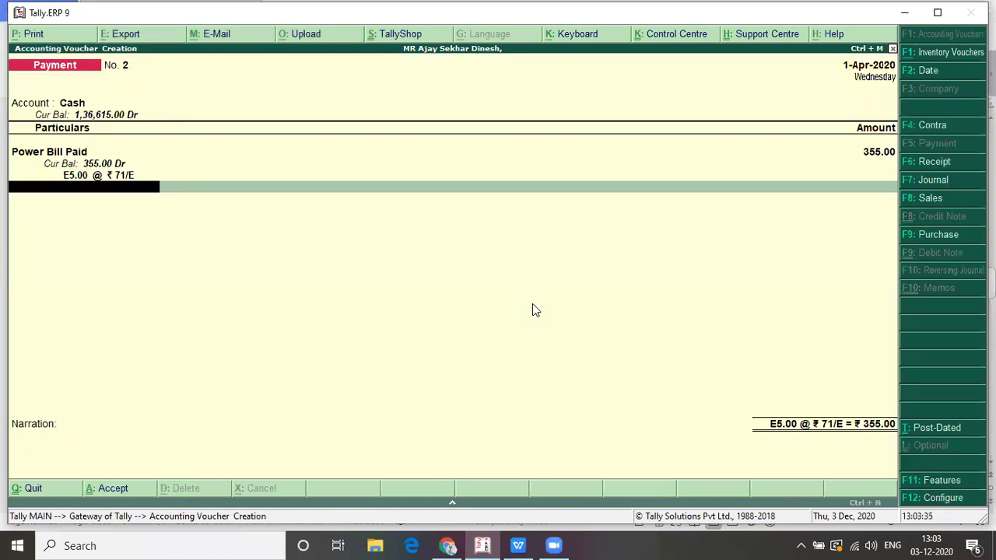
pyautogui.press('Return')
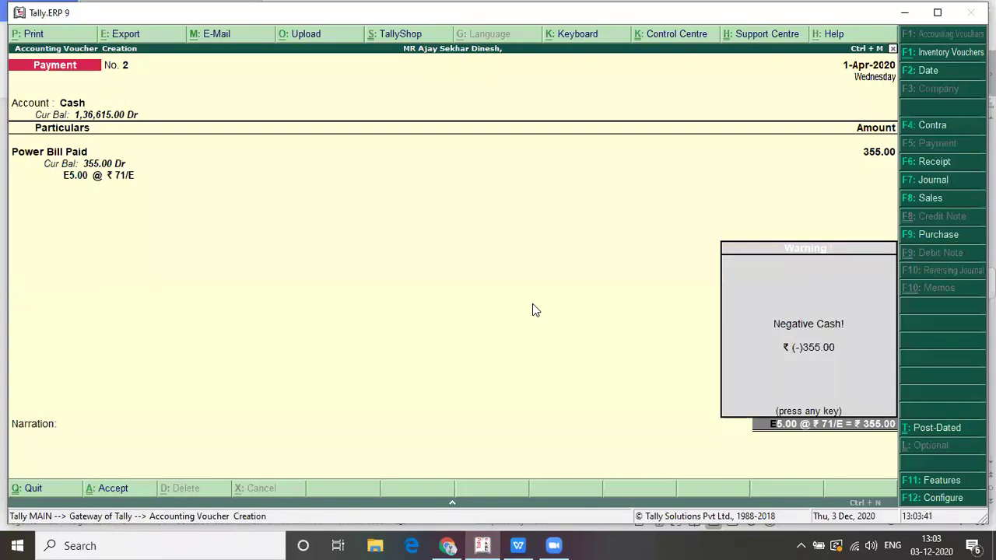
pyautogui.press('Return')
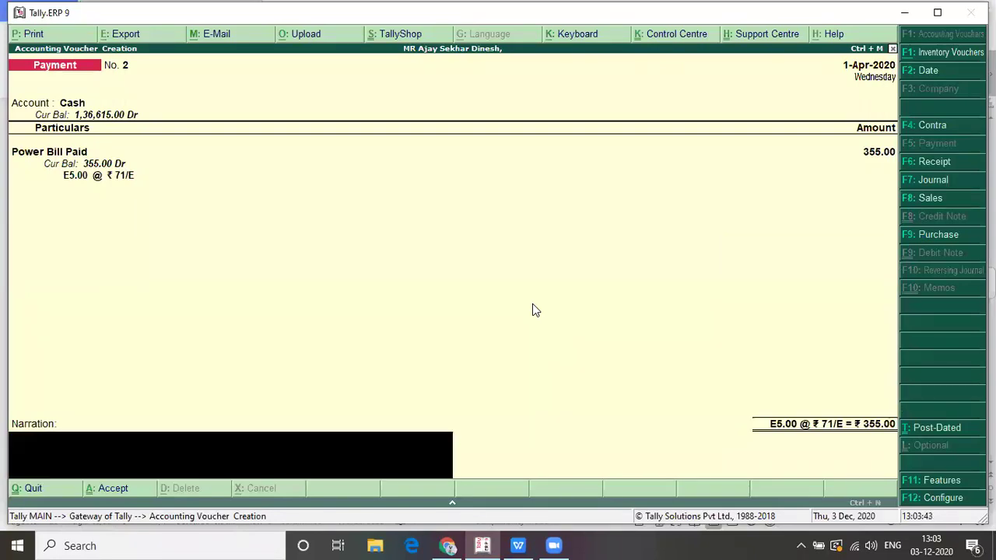
pyautogui.press('Return')
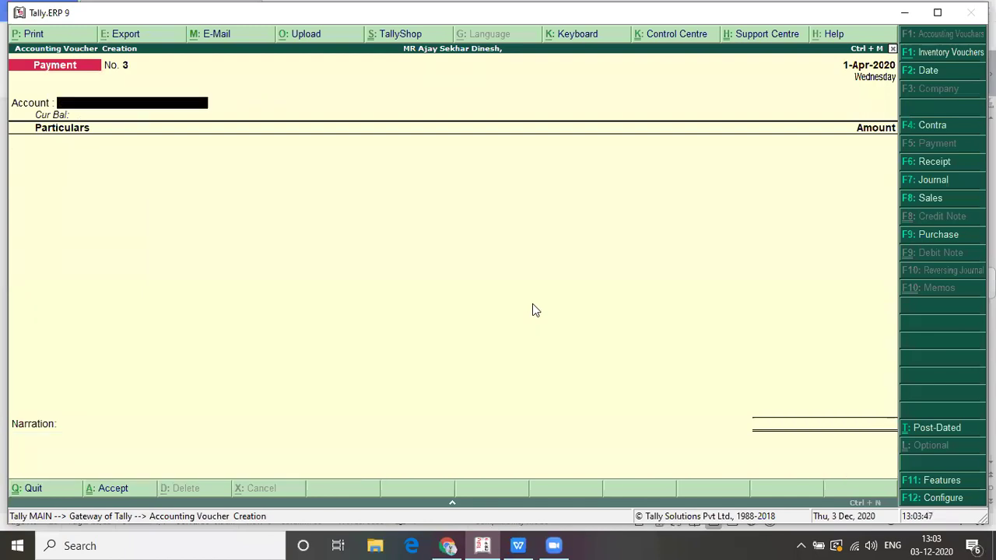
# Review the office expenses entry in TALLY MATERIAL.docx and start a payment voucher with Cash as the account and Office Expenses as the particulars.
pyautogui.hotkey('alt', 'Tab')
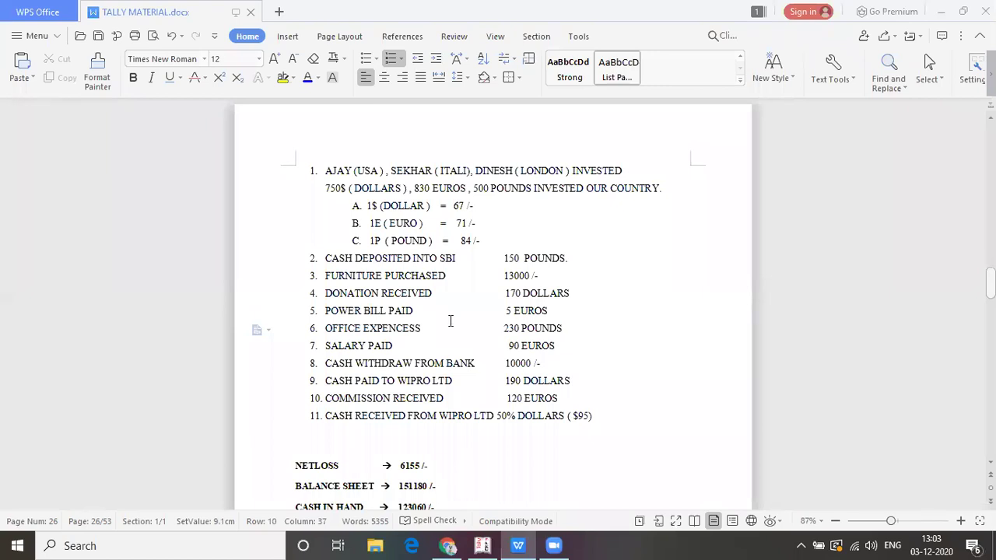
pyautogui.hotkey('alt', 'Tab')
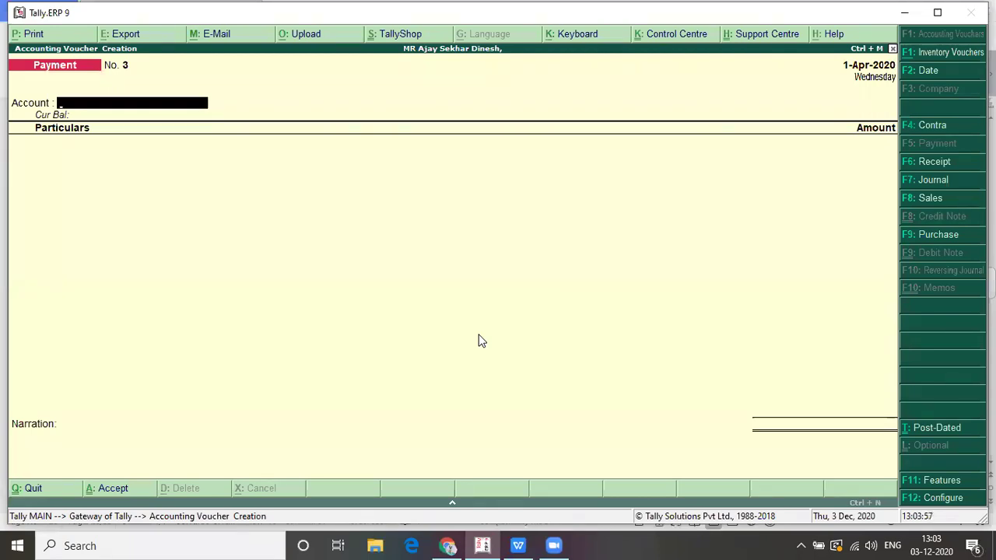
pyautogui.write('CAS')
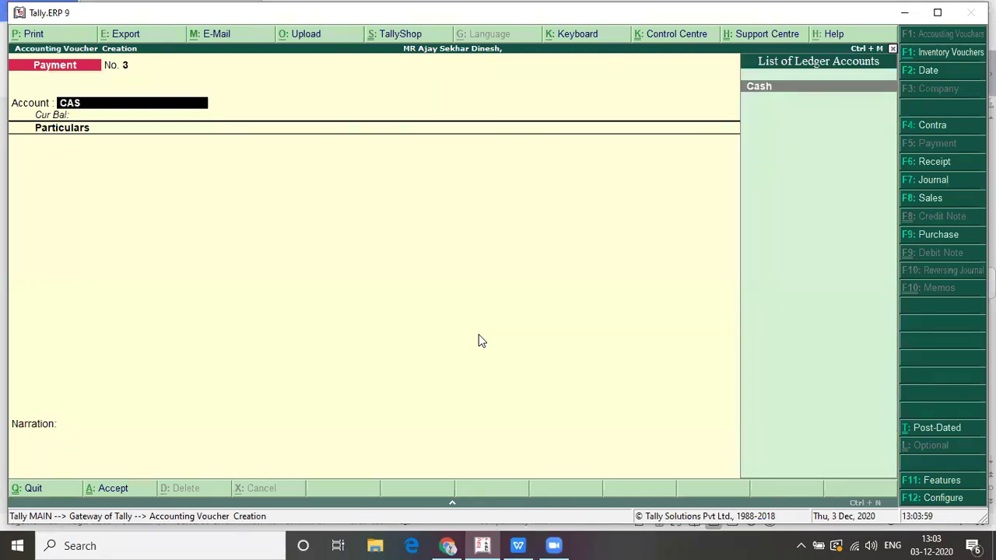
pyautogui.press('Return')
pyautogui.write('OFF')
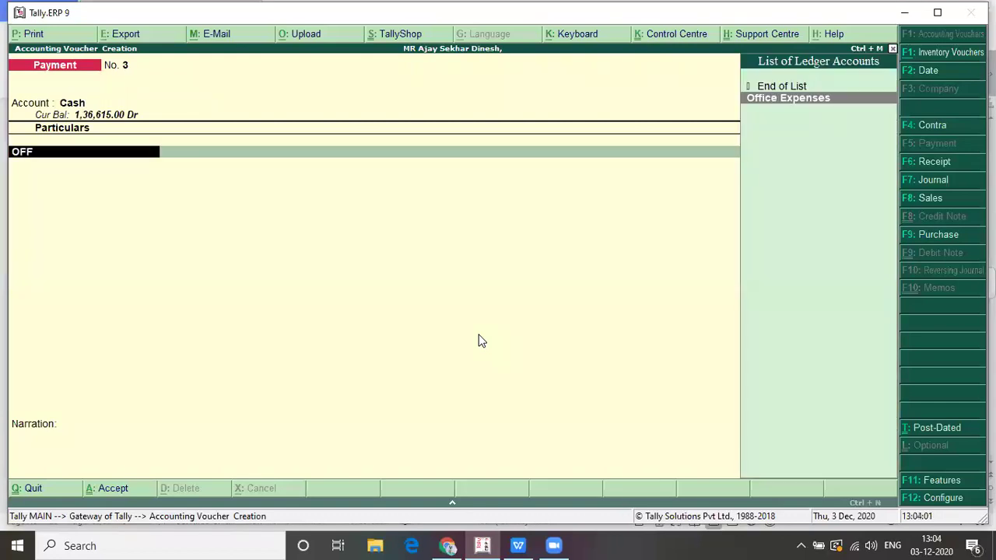
pyautogui.press('Return')
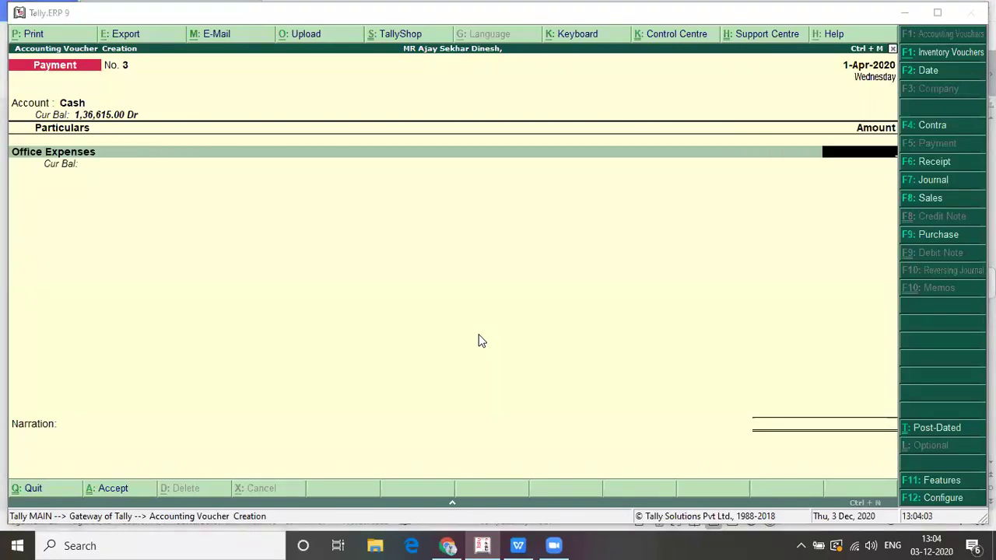
# Check the office expenses in TALLY MATERIAL.docx and enter 230P as the Office Expenses amount.
pyautogui.hotkey('alt', 'Tab')
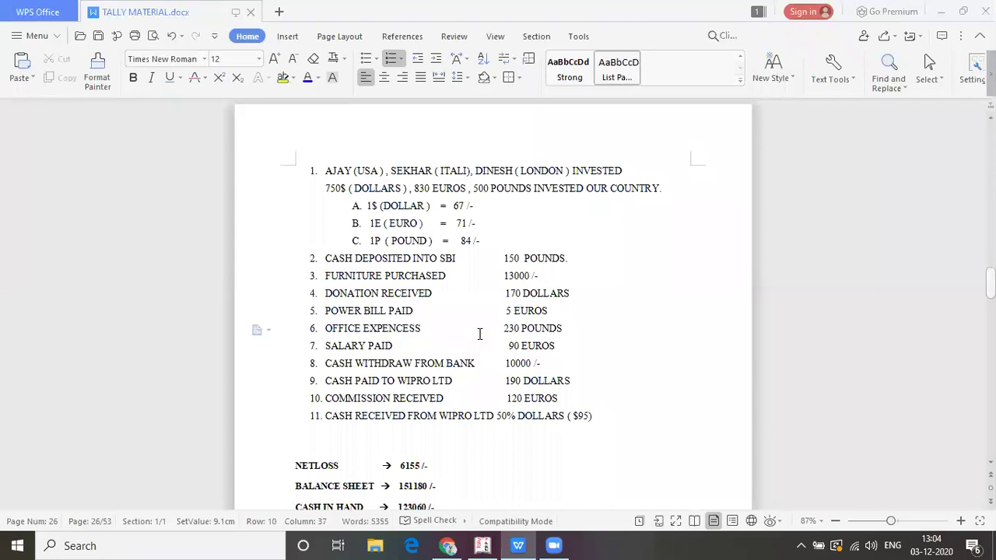
pyautogui.hotkey('alt', 'Tab')
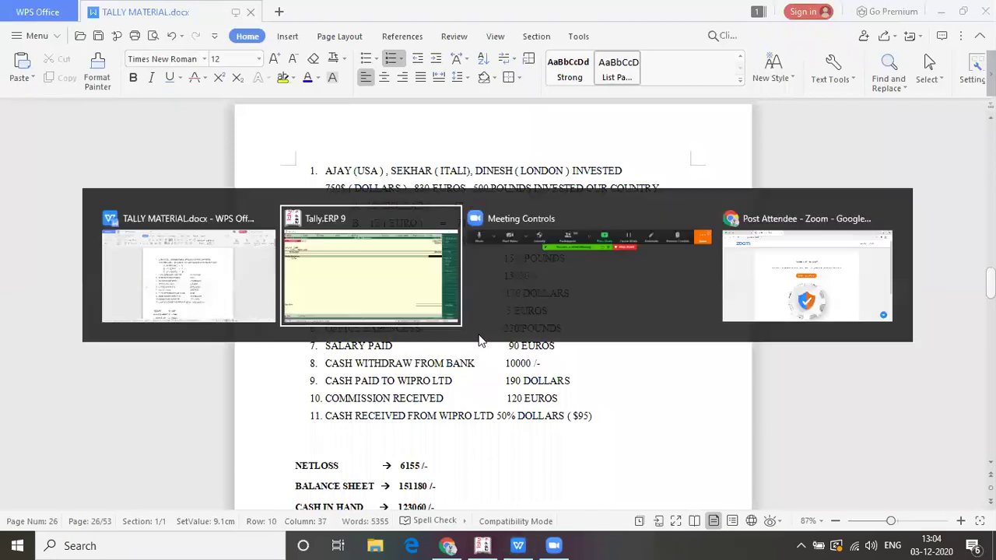
pyautogui.write('230P')
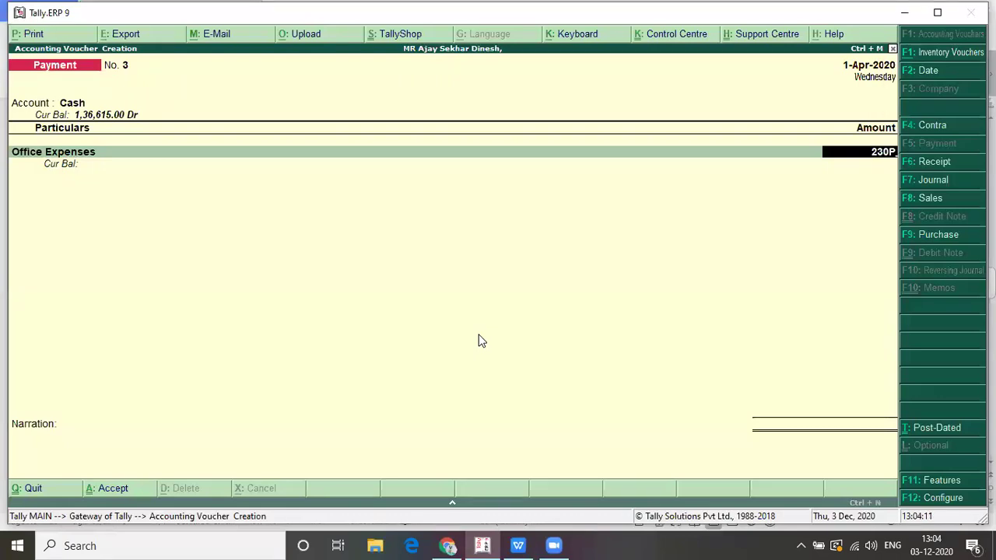
pyautogui.press('Return')
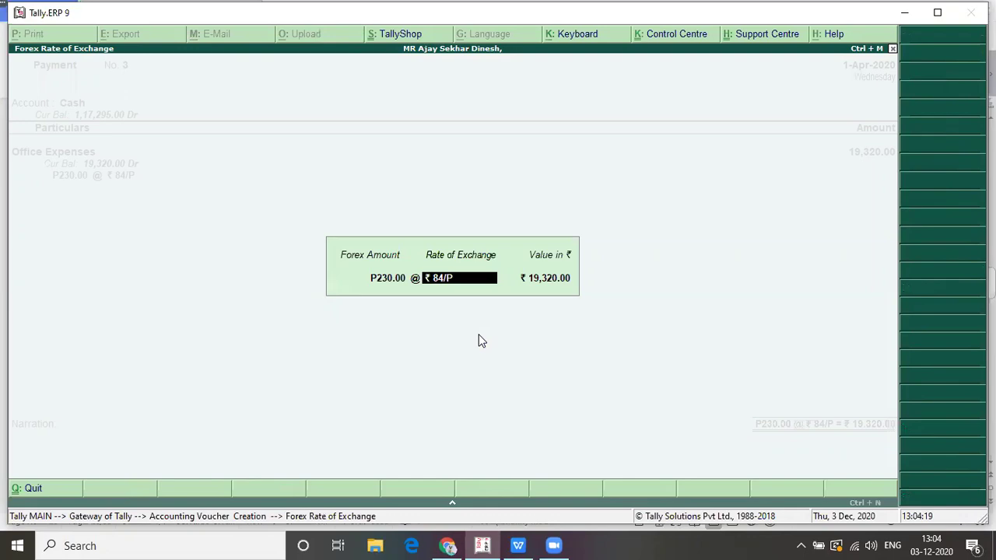
# Check the pound rate against TALLY MATERIAL.docx, keep ₹ 84/P and accept the Office Expenses payment voucher.
pyautogui.hotkey('alt', 'Tab')
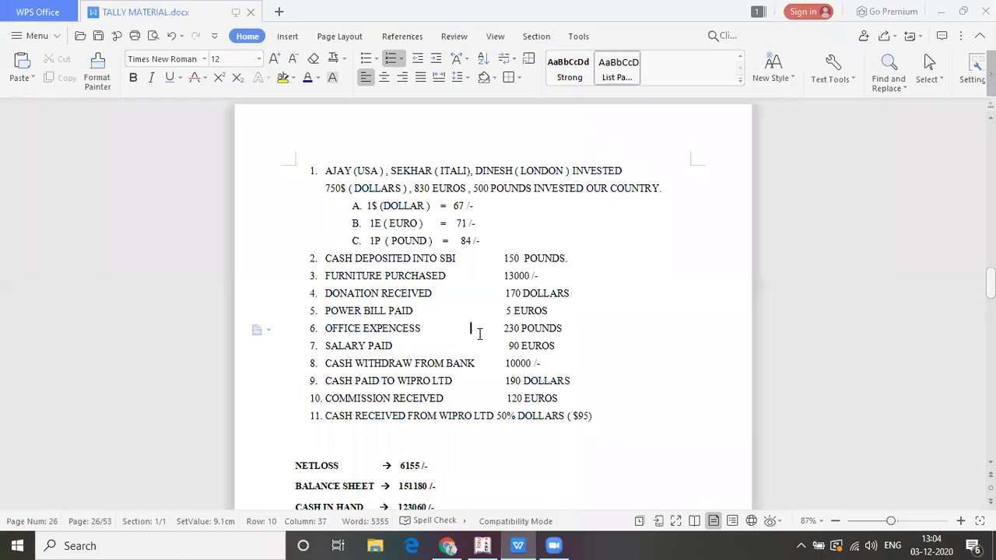
pyautogui.hotkey('alt', 'Tab')
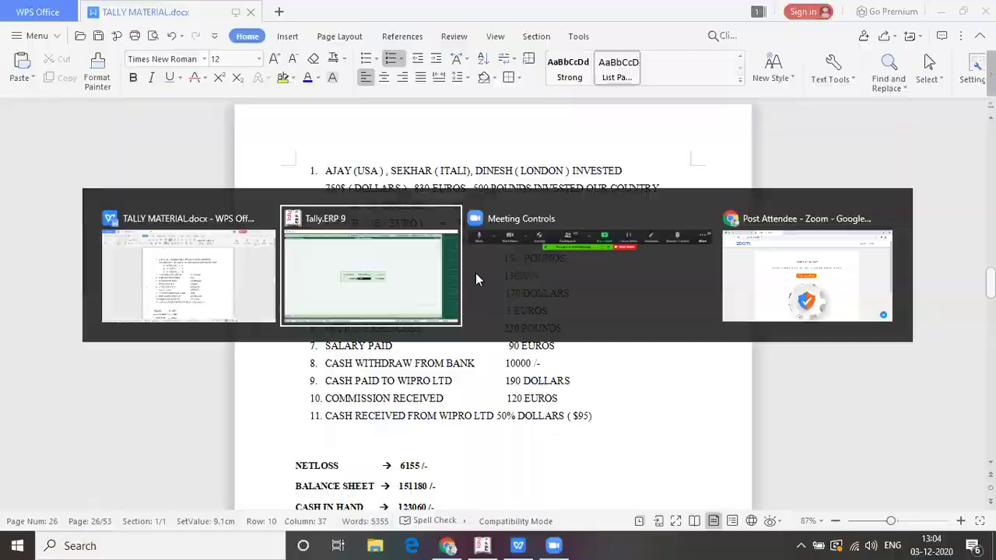
pyautogui.press('Return')
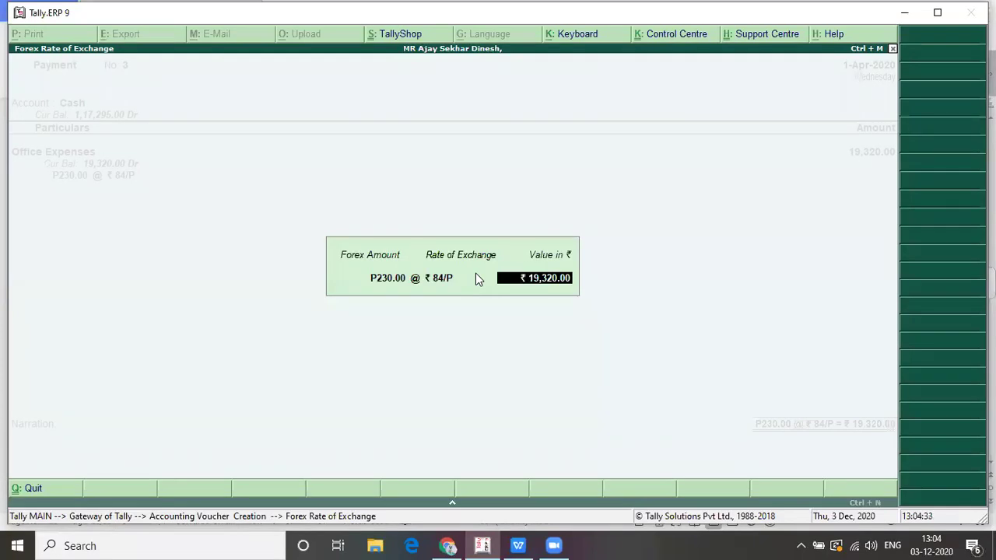
pyautogui.press('Return')
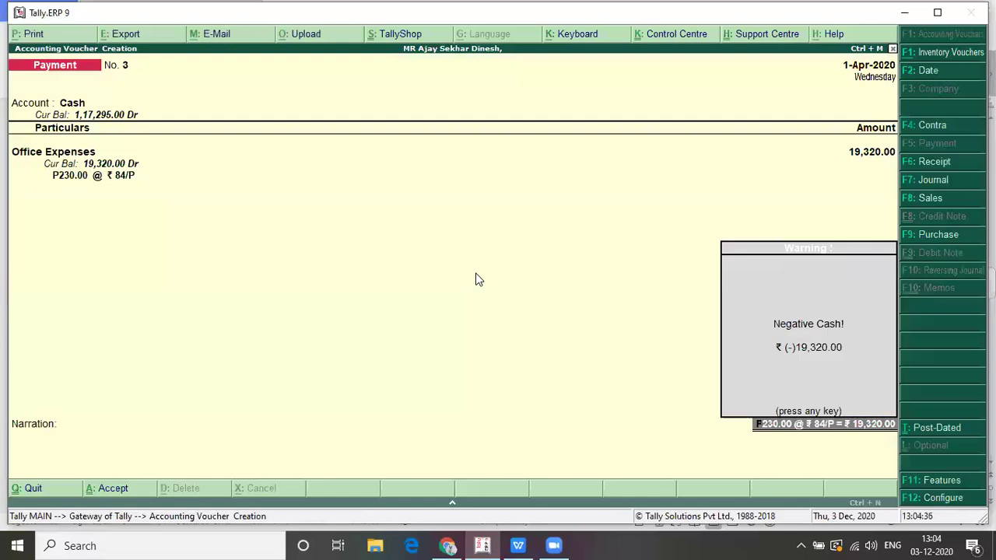
pyautogui.press('Return')
# Review the salary entry in TALLY MATERIAL.docx and start a payment voucher with Cash as the account and Salary Paid as the particulars.
pyautogui.hotkey('alt', 'Tab')
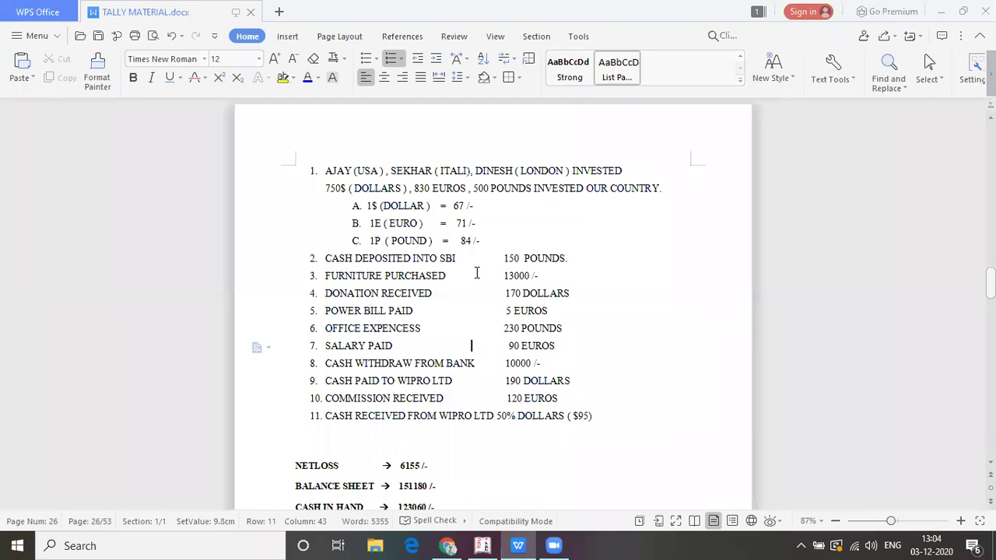
pyautogui.hotkey('alt', 'Tab')
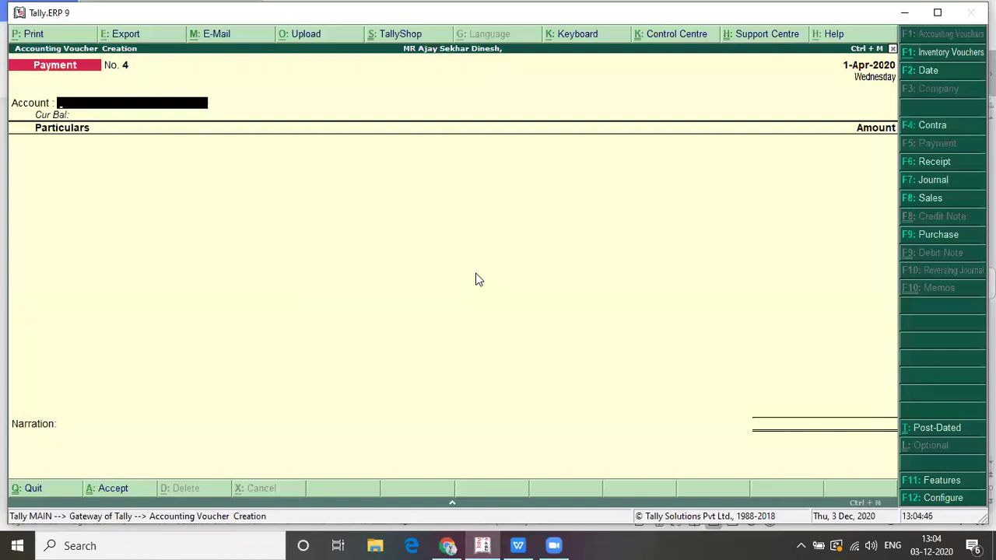
pyautogui.write('CAS')
pyautogui.press('Return')
pyautogui.write('SA')
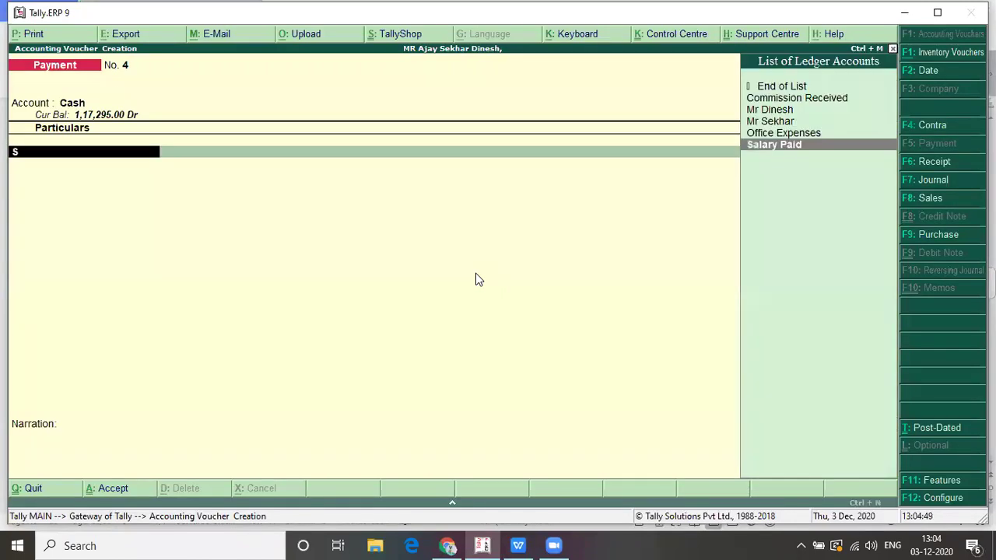
pyautogui.press('Return')
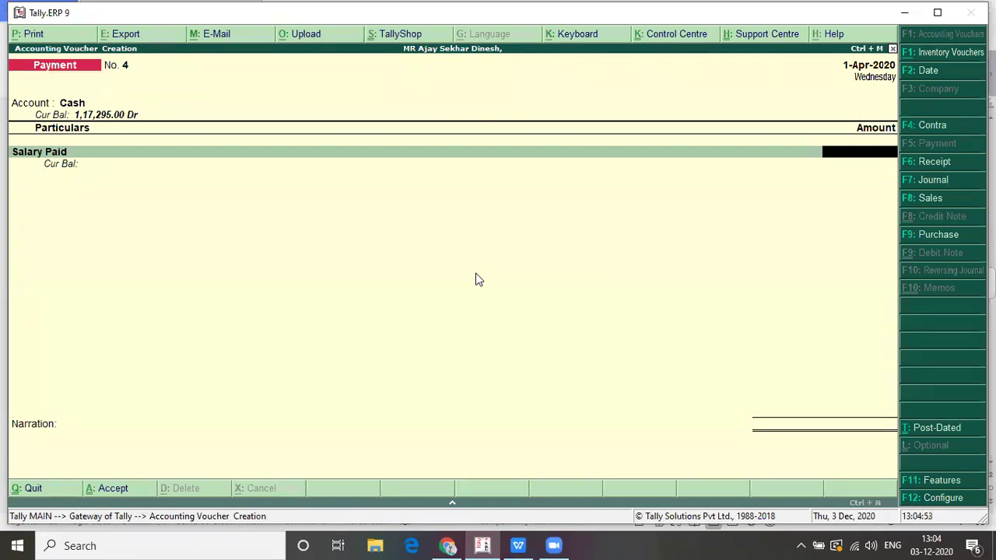
# Check the salary in TALLY MATERIAL.docx and enter 90E as the Salary Paid amount.
pyautogui.hotkey('alt', 'Tab')
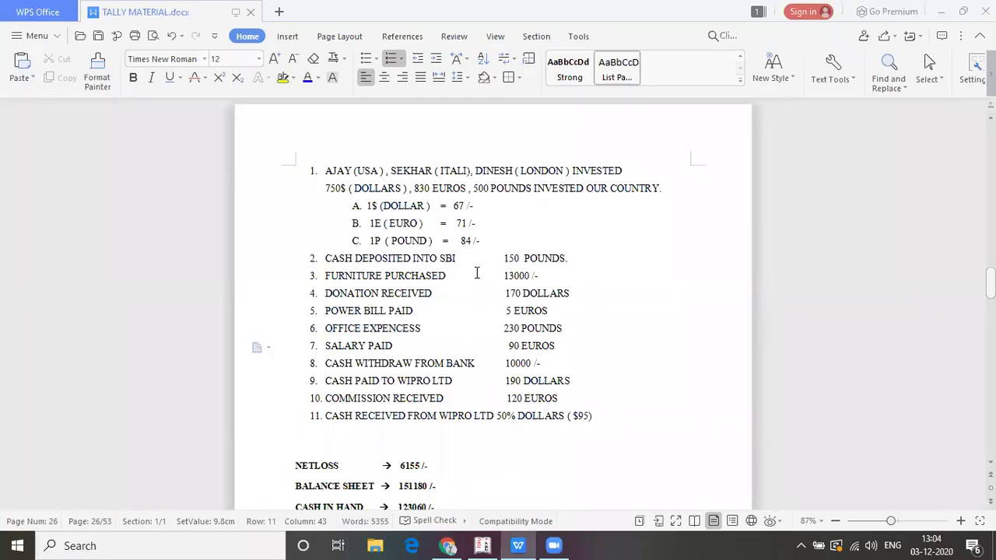
pyautogui.hotkey('alt', 'Tab')
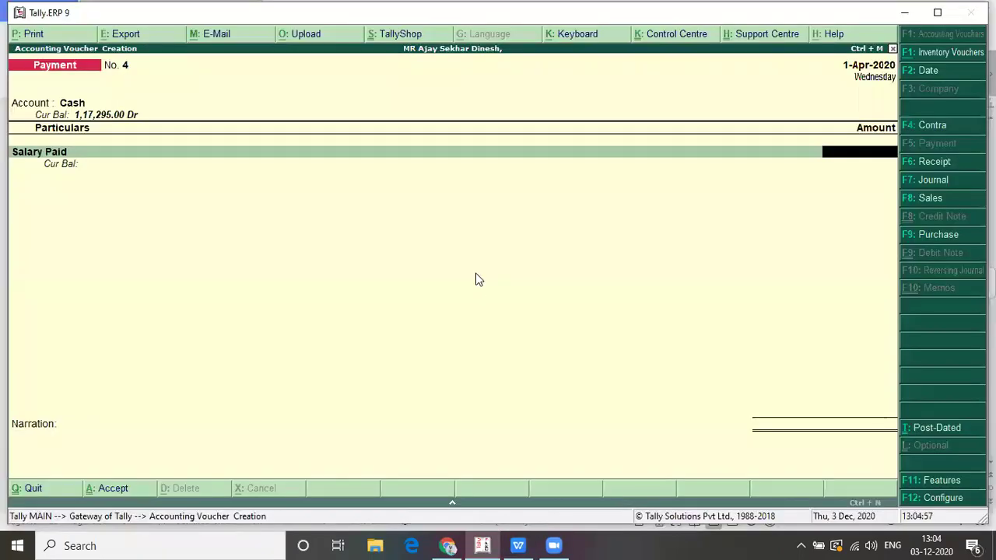
pyautogui.write('990')
pyautogui.press('BackSpace')
pyautogui.press('BackSpace')
pyautogui.write('0')
pyautogui.write('E')
pyautogui.press('Return')
# Keep the salary's forex amount, the ₹ 71/E rate of exchange and the calculated rupee value.
pyautogui.press('Return')
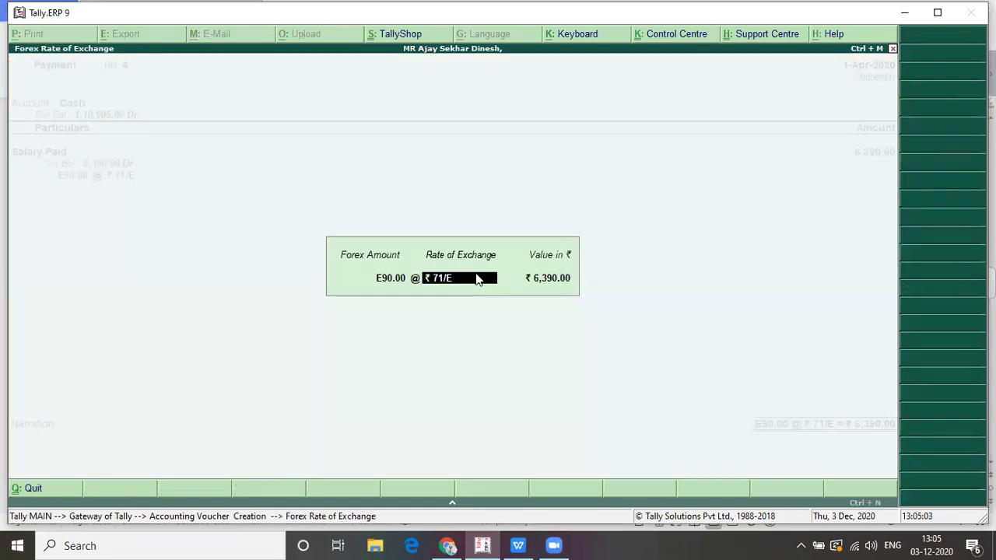
pyautogui.press('Return')
pyautogui.press('Return')
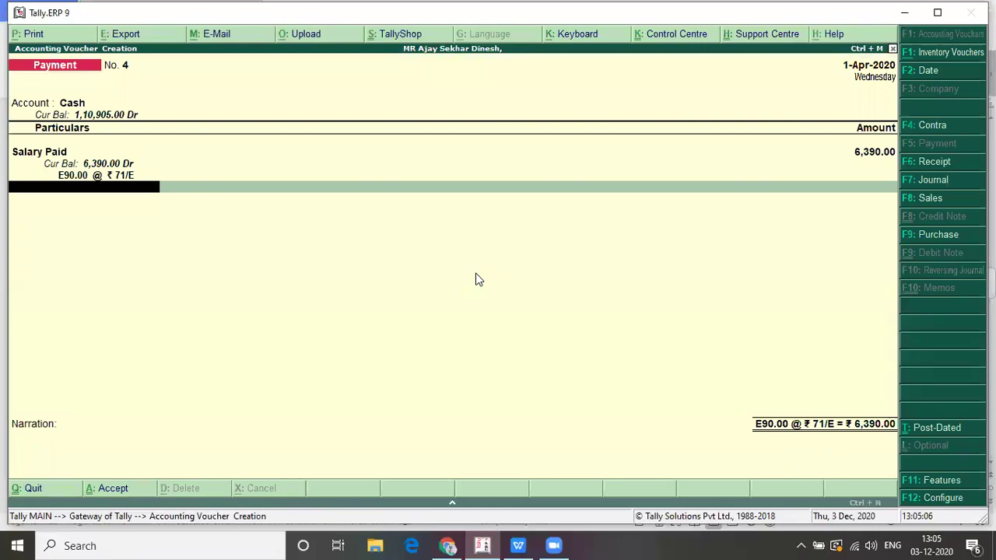
# Accept the Salary Paid payment voucher and check the bank withdrawal entry in TALLY MATERIAL.docx.
pyautogui.press('Return')
pyautogui.press('Return')
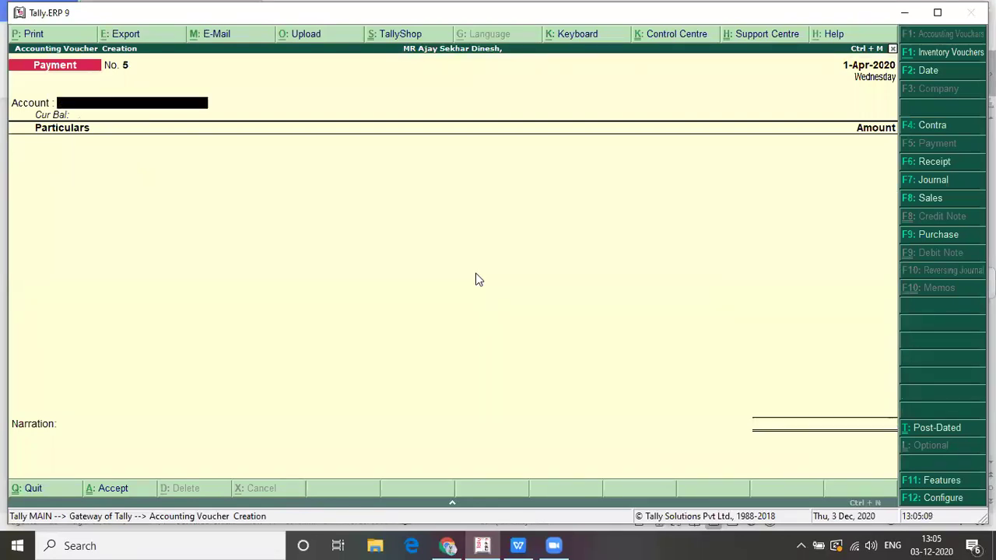
pyautogui.hotkey('alt', 'Tab')
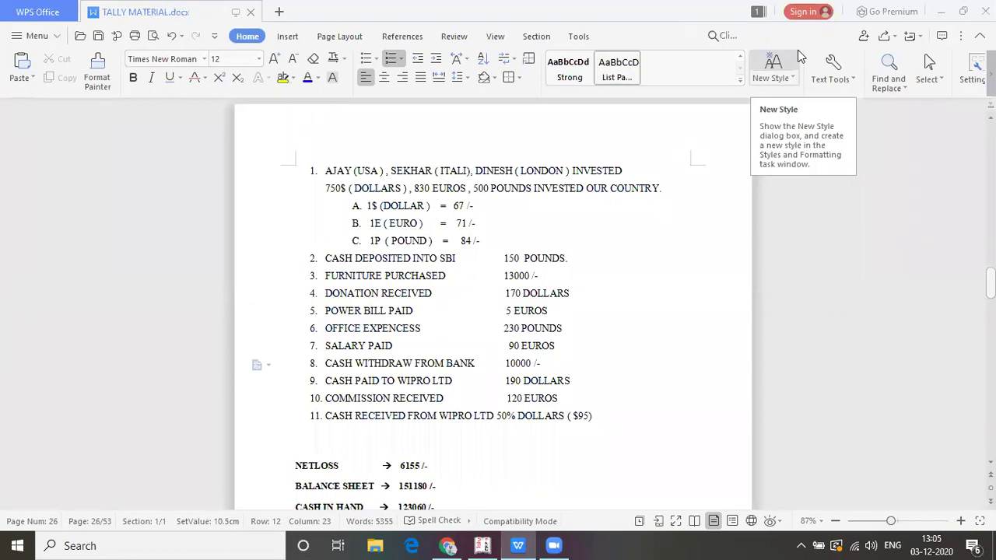
pyautogui.hotkey('alt', 'Tab')
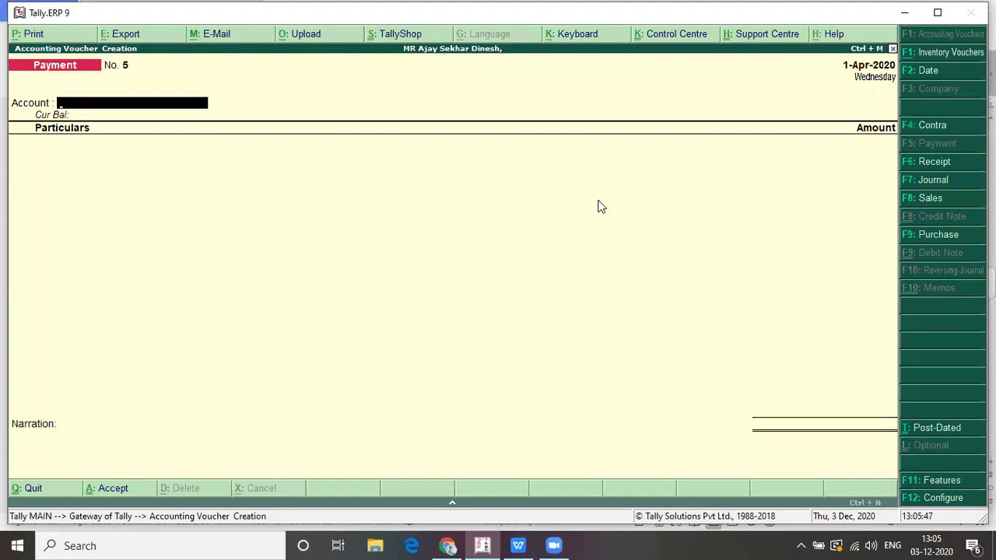
pyautogui.hotkey('alt', 'Tab')
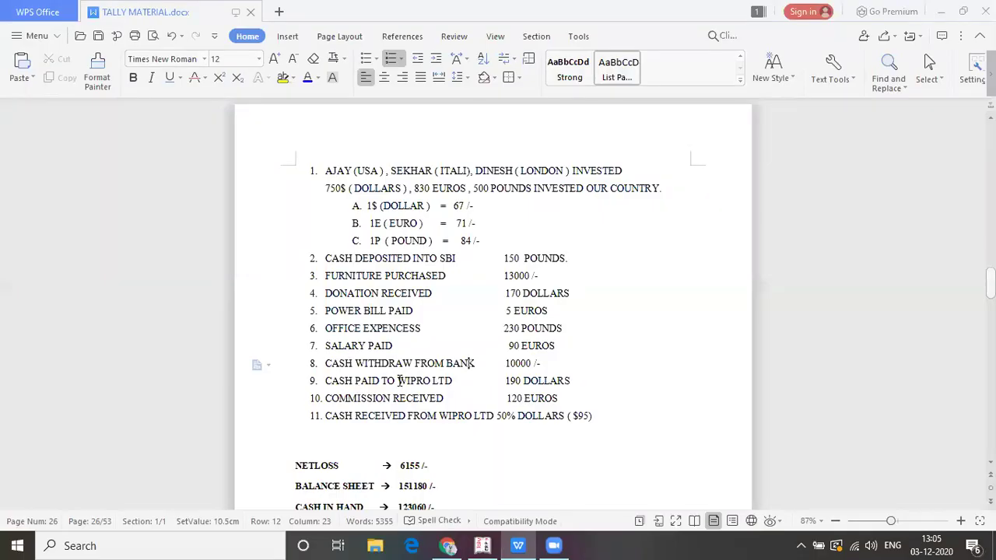
pyautogui.hotkey('alt', 'Tab')
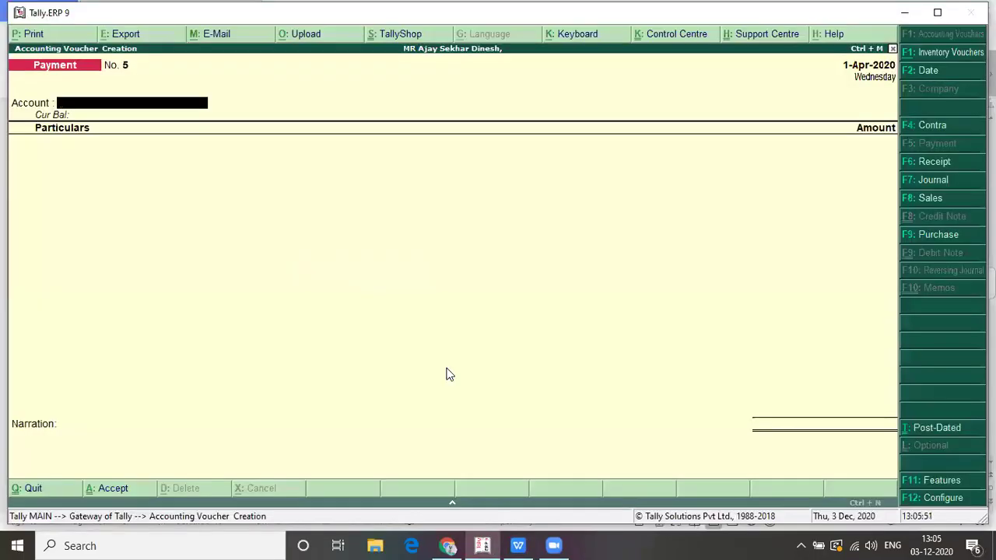
# Start a contra voucher with Cash as the account and Sbi as the particulars.
pyautogui.press('F4')
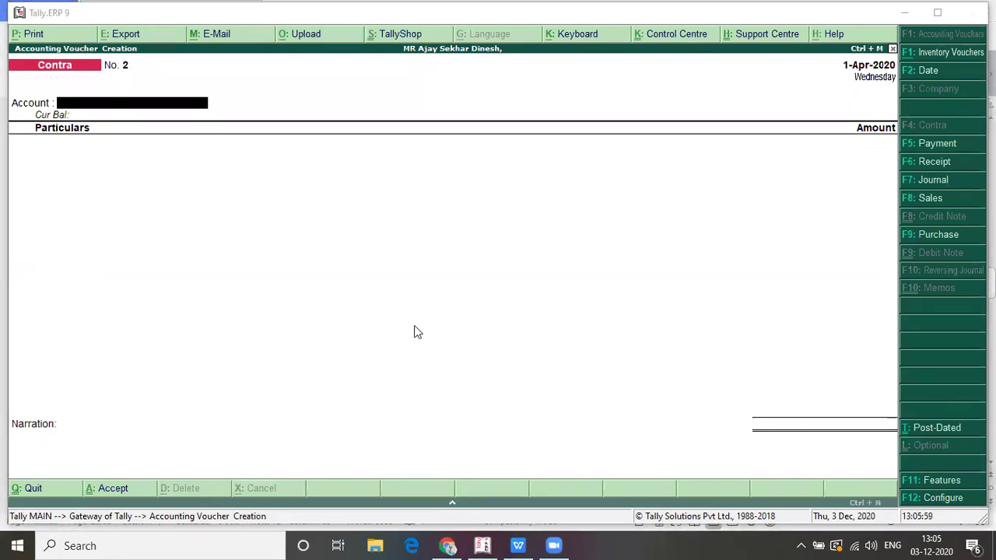
pyautogui.click(69, 155)
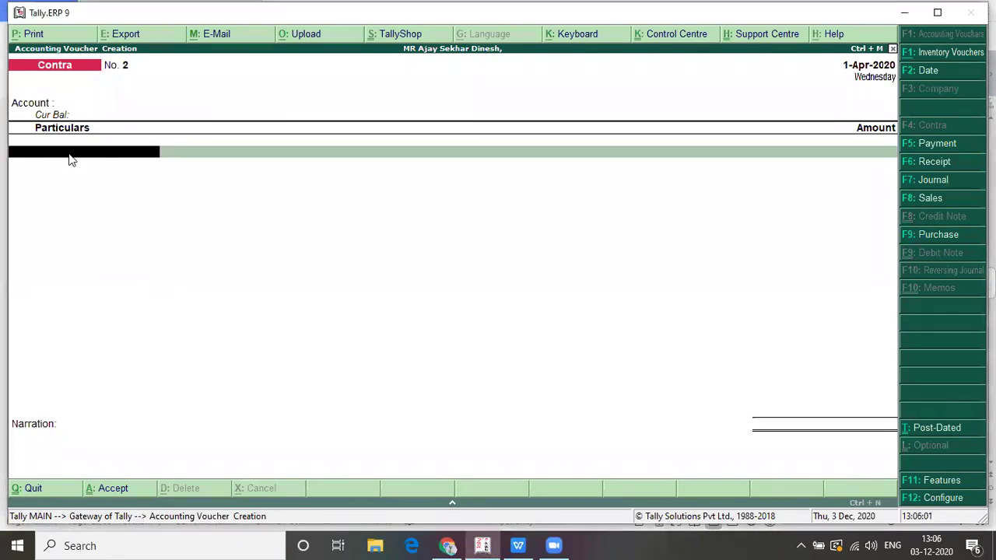
pyautogui.press('BackSpace')
pyautogui.write('CAS')
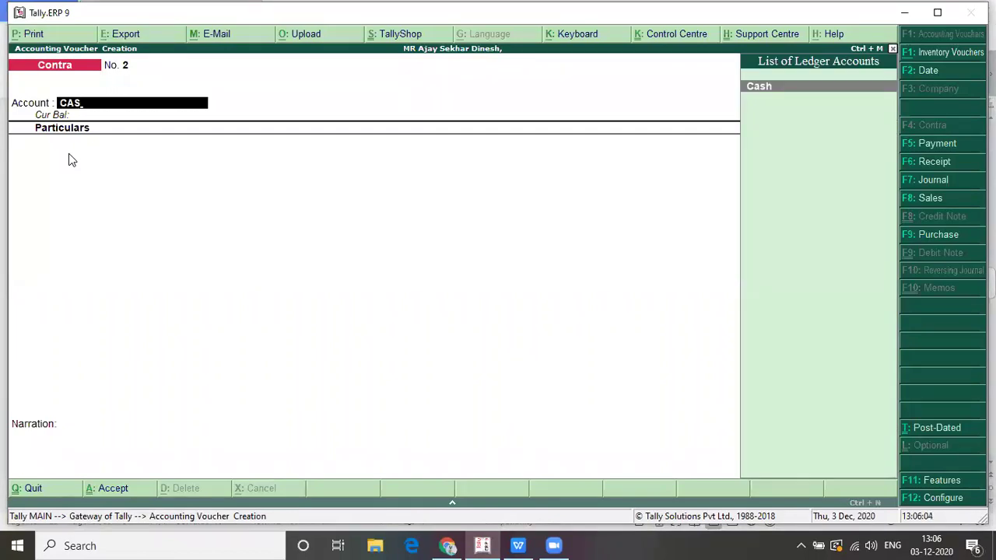
pyautogui.press('Return')
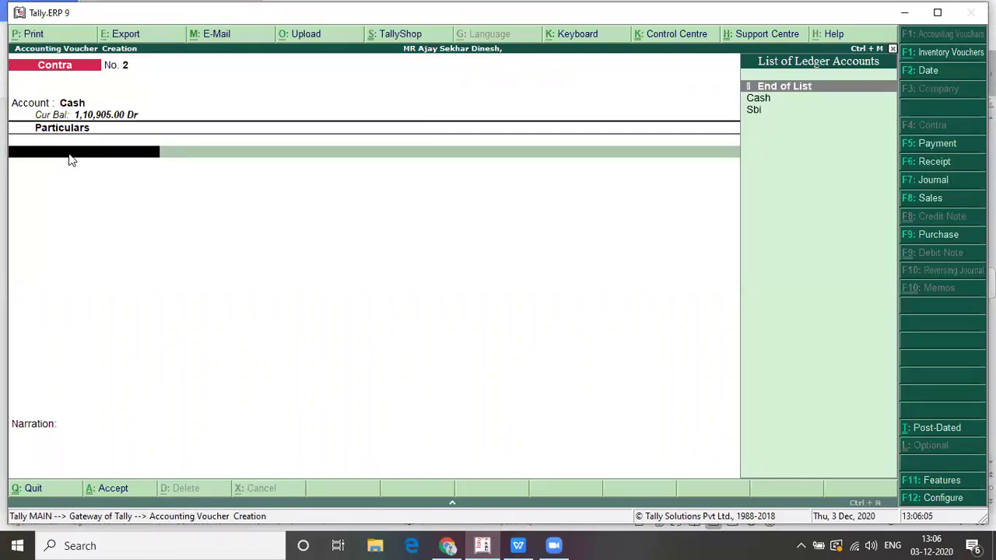
pyautogui.press('Down')
pyautogui.press('Return')
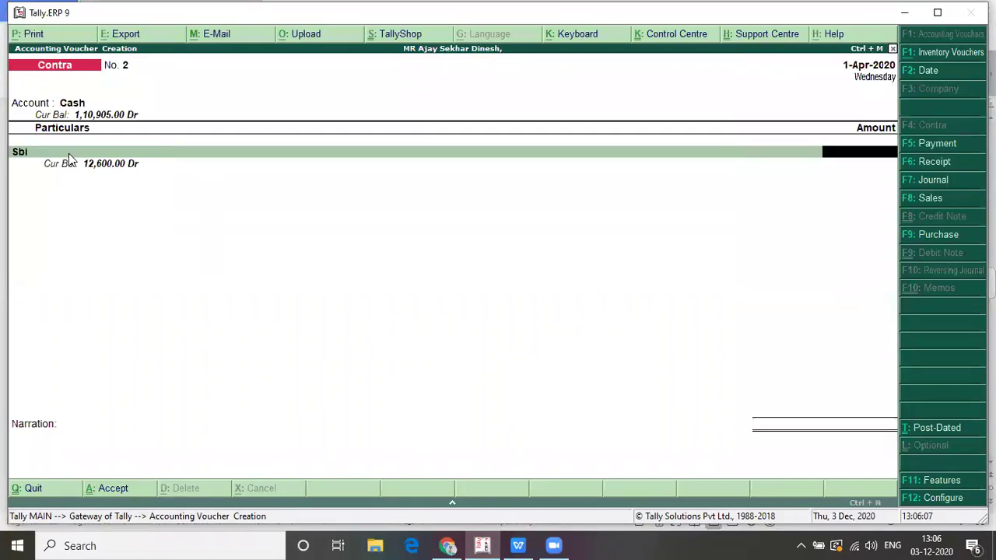
# Check the withdrawal in TALLY MATERIAL.docx, enter 10,000 as the Sbi amount and keep Cheque as the transaction type.
pyautogui.hotkey('alt', 'Tab')
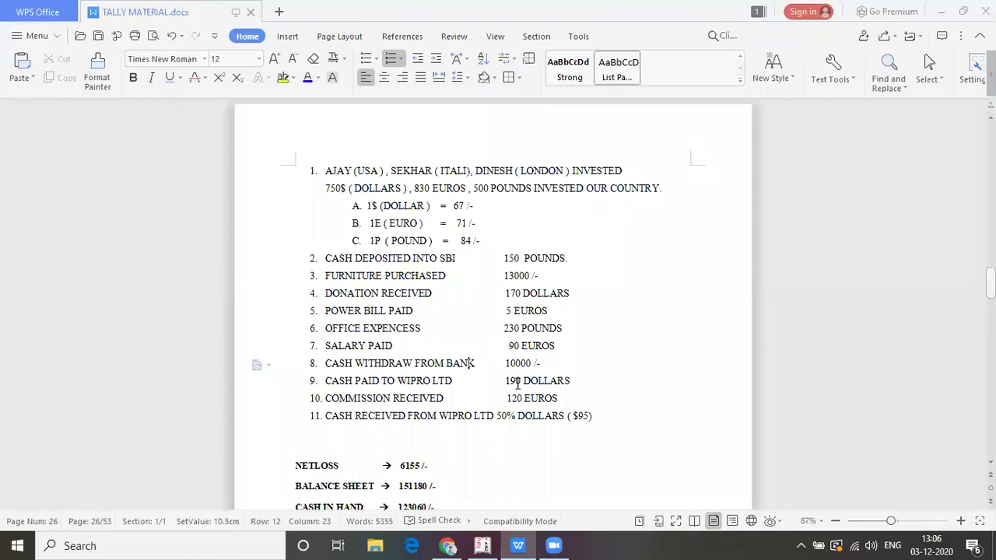
pyautogui.hotkey('alt', 'Tab')
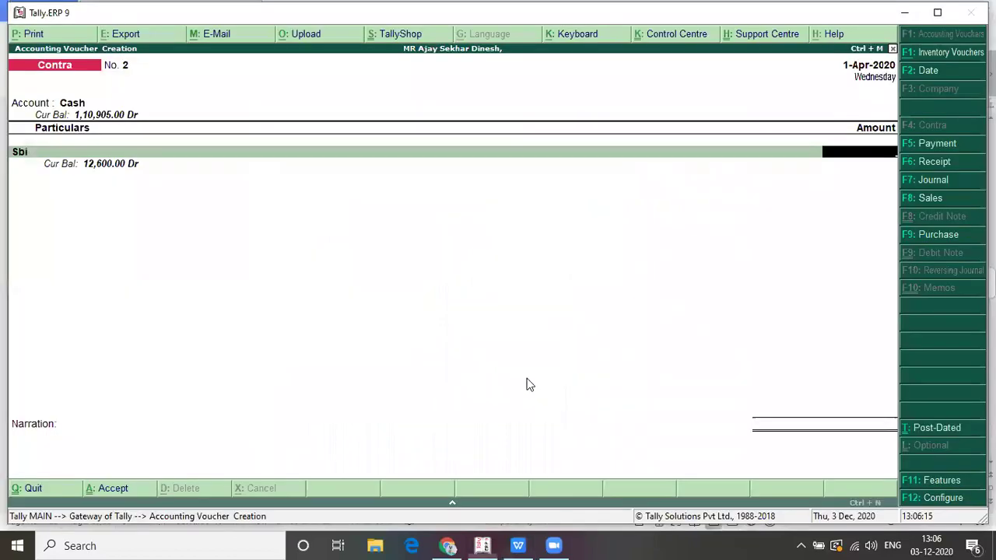
pyautogui.write('1')
pyautogui.write('0,000')
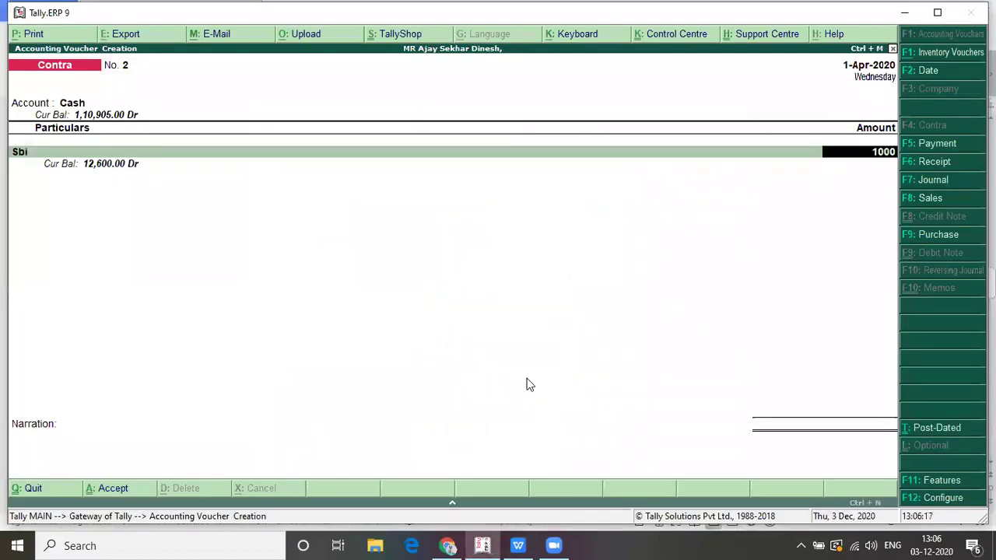
pyautogui.press('Return')
pyautogui.press('Return')
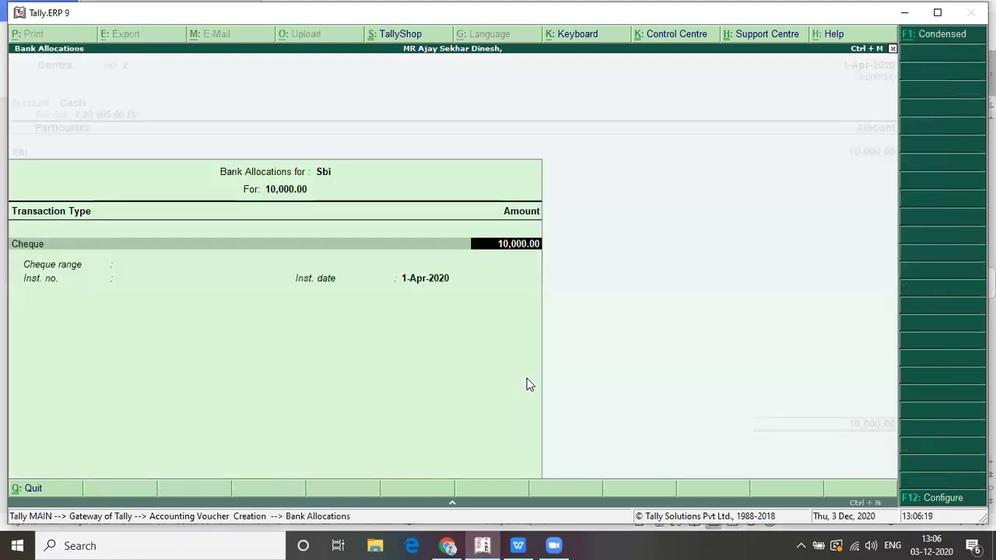
# Keep the 10,000.00 cheque allocation and its instrument details as they are and accept the contra voucher.
pyautogui.press('Return')
pyautogui.press('Return')
pyautogui.press('Return')
pyautogui.press('Return')
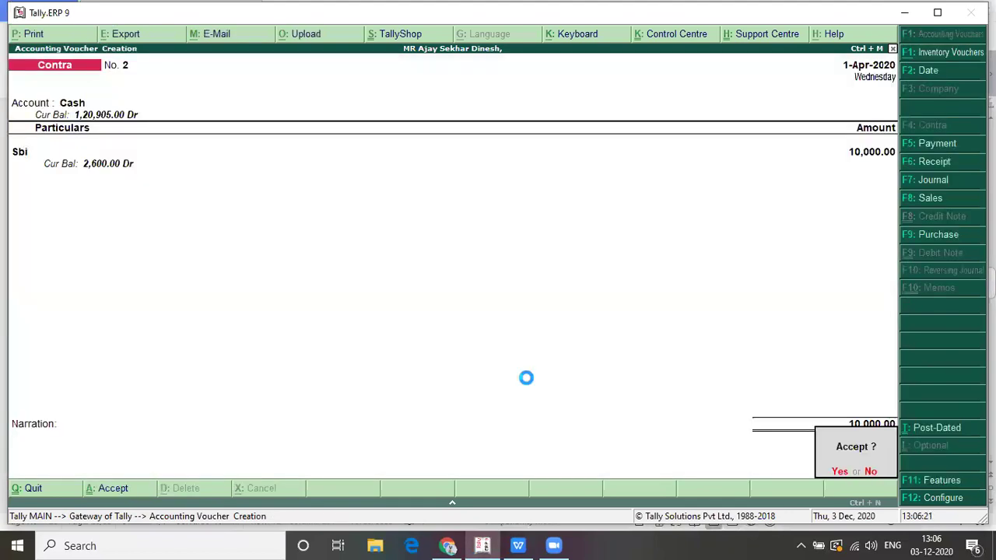
pyautogui.press('Return')
# Review the Wipro Ltd entry in TALLY MATERIAL.docx and start a payment voucher with Cash as the account and Wipro Ltd as the particulars.
pyautogui.hotkey('alt', 'Tab')
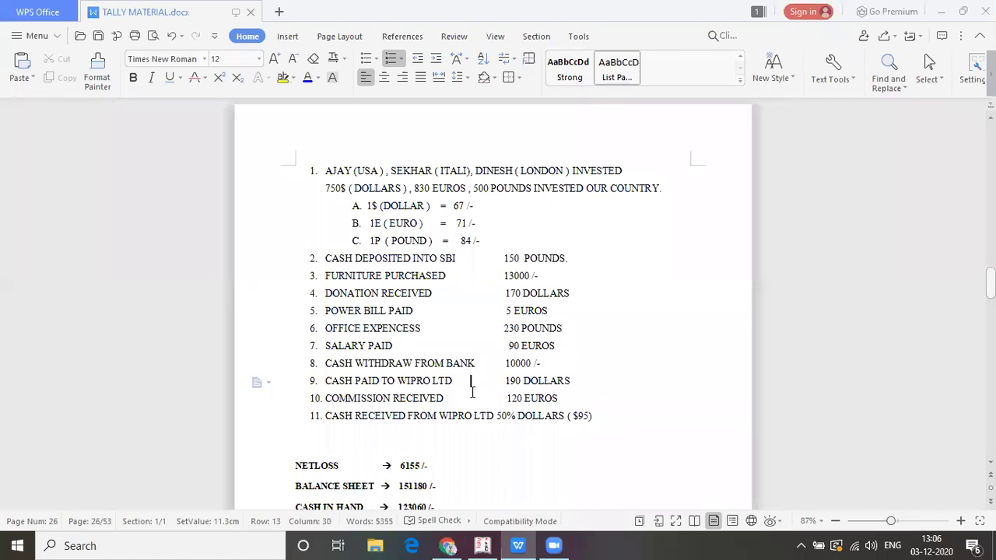
pyautogui.hotkey('alt', 'Tab')
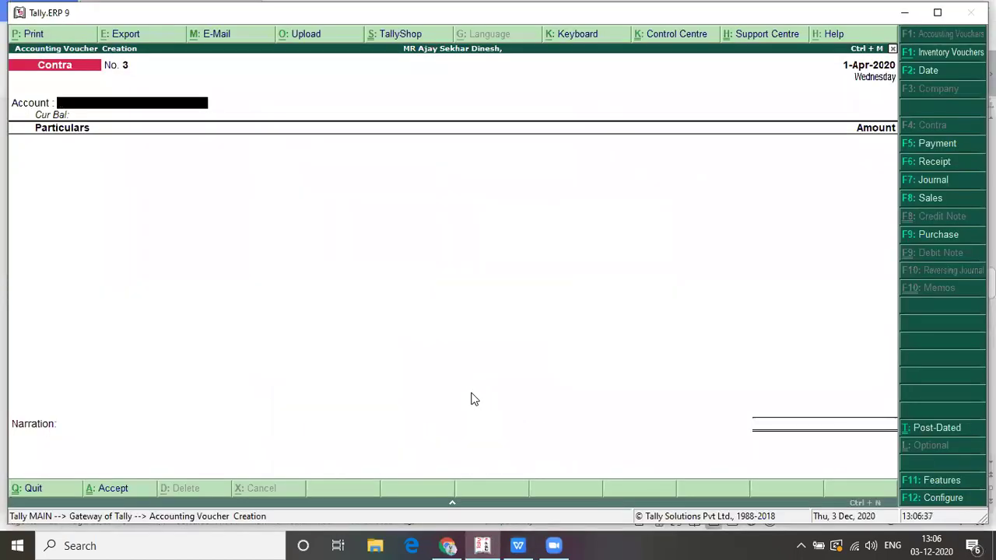
pyautogui.press('F5')
pyautogui.write('CAS')
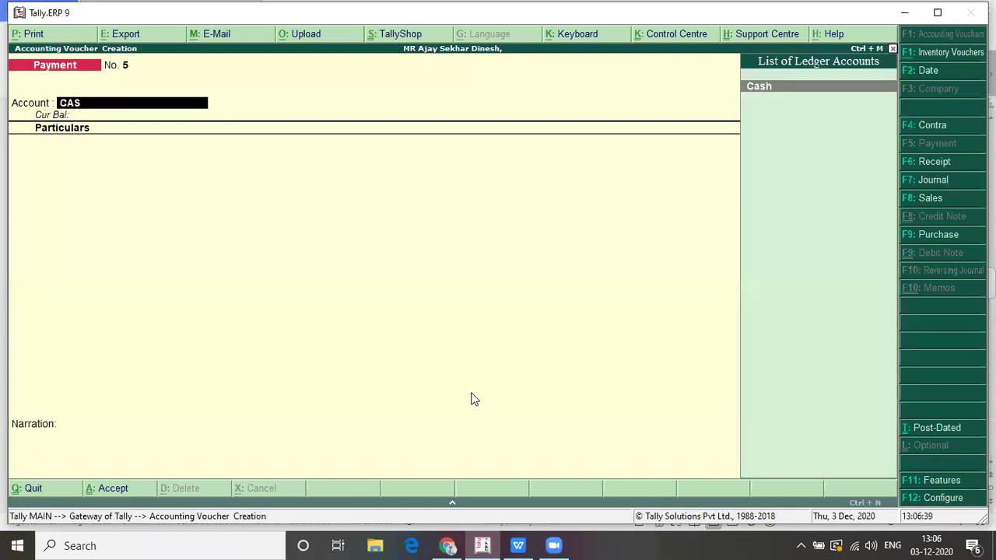
pyautogui.press('Return')
pyautogui.write('W')
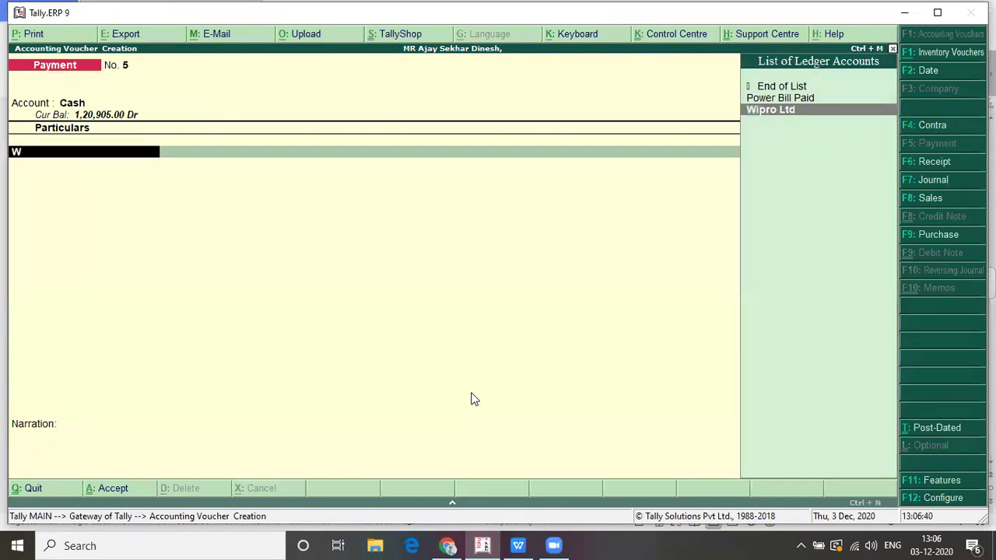
pyautogui.press('Return')
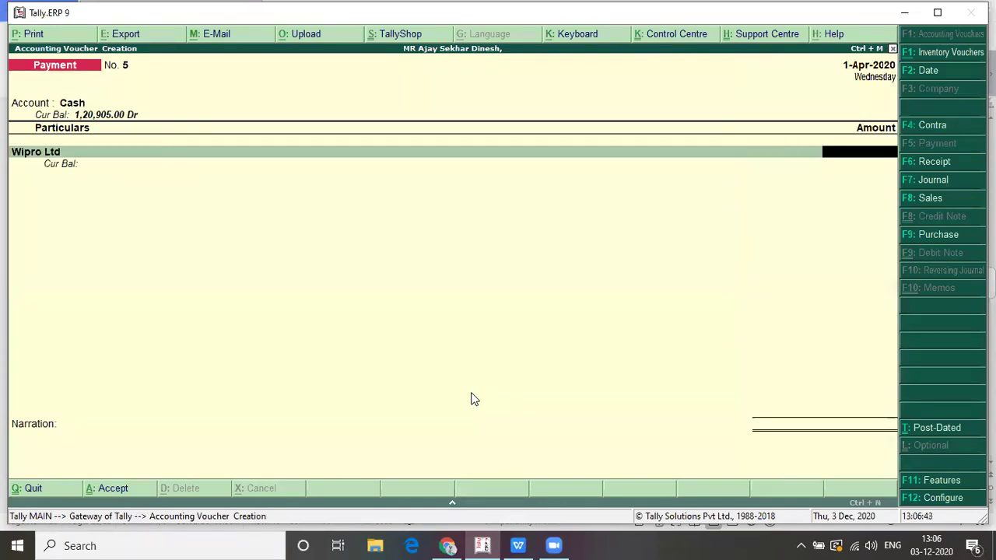
# Check the Wipro Ltd payment in TALLY MATERIAL.docx and enter $190 as its forex amount.
pyautogui.hotkey('alt', 'Tab')
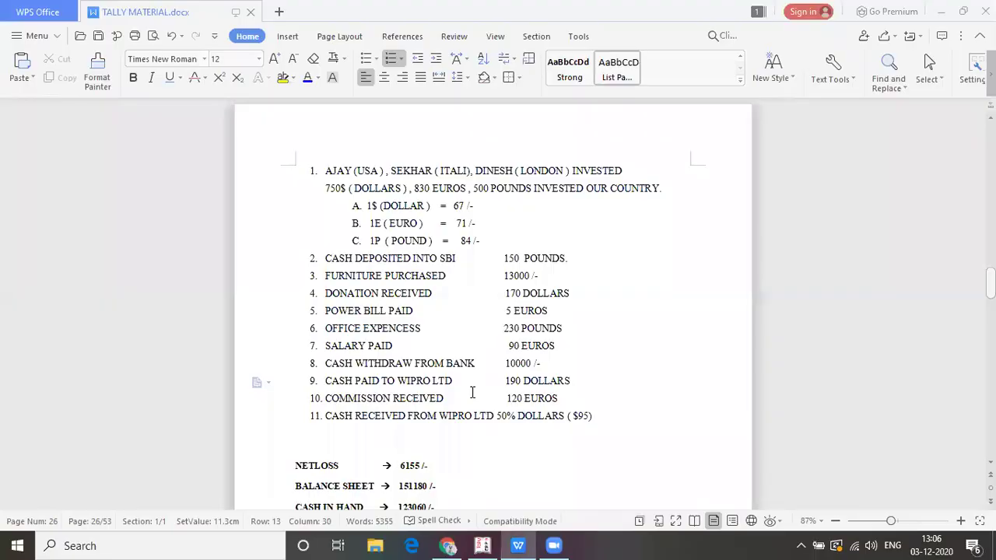
pyautogui.hotkey('alt', 'Tab')
pyautogui.write('190')
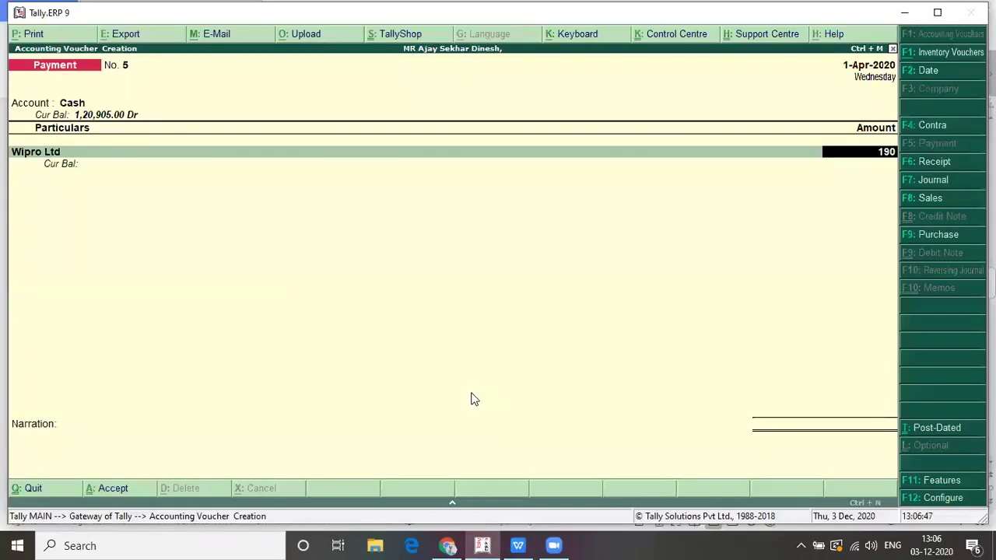
pyautogui.write('5')
pyautogui.press('Return')
pyautogui.press('Return')
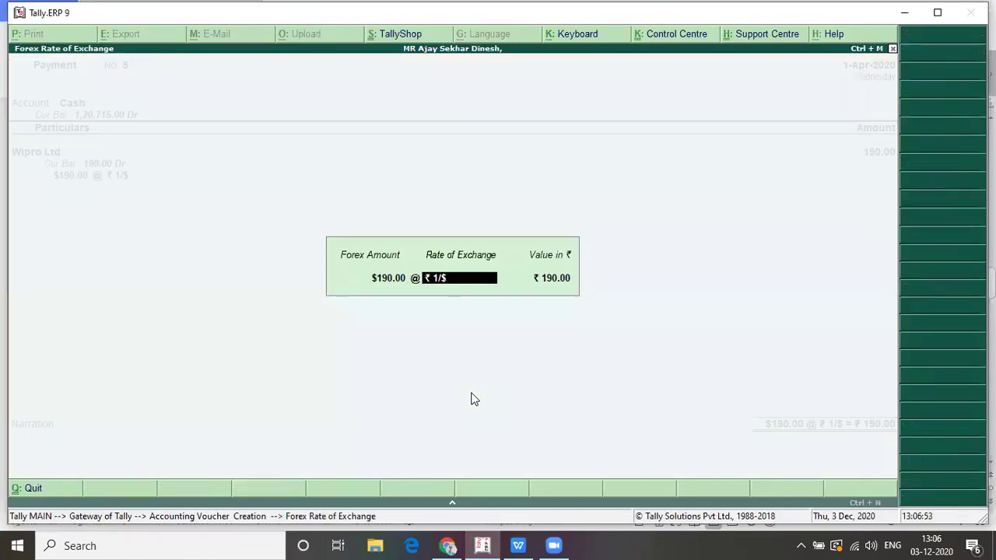
# Check the dollar rate in TALLY MATERIAL.docx, set the rate of exchange to ₹ 67/$ and accept the Wipro Ltd payment voucher.
pyautogui.hotkey('alt', 'Tab')
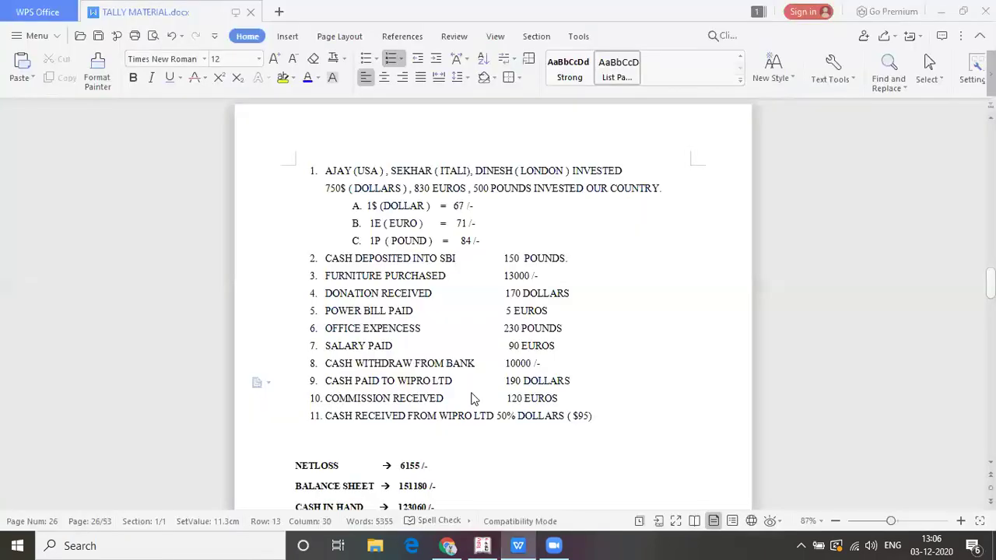
pyautogui.hotkey('alt', 'Tab')
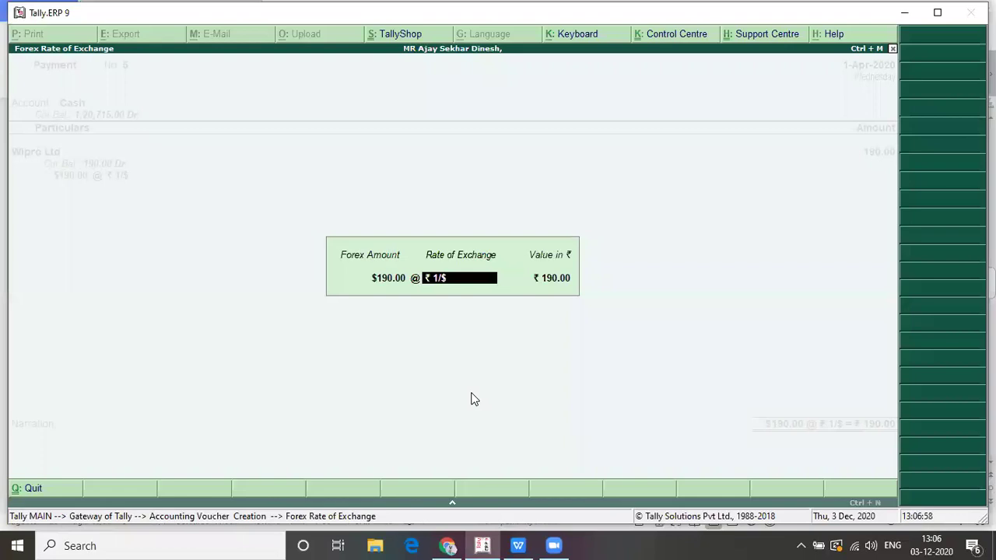
pyautogui.write('67')
pyautogui.press('Return')
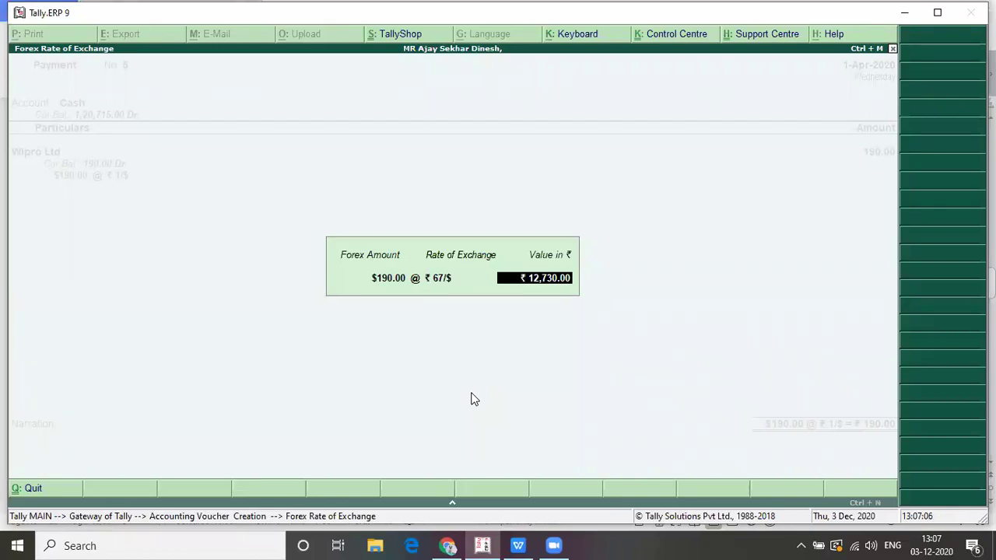
pyautogui.press('Return')
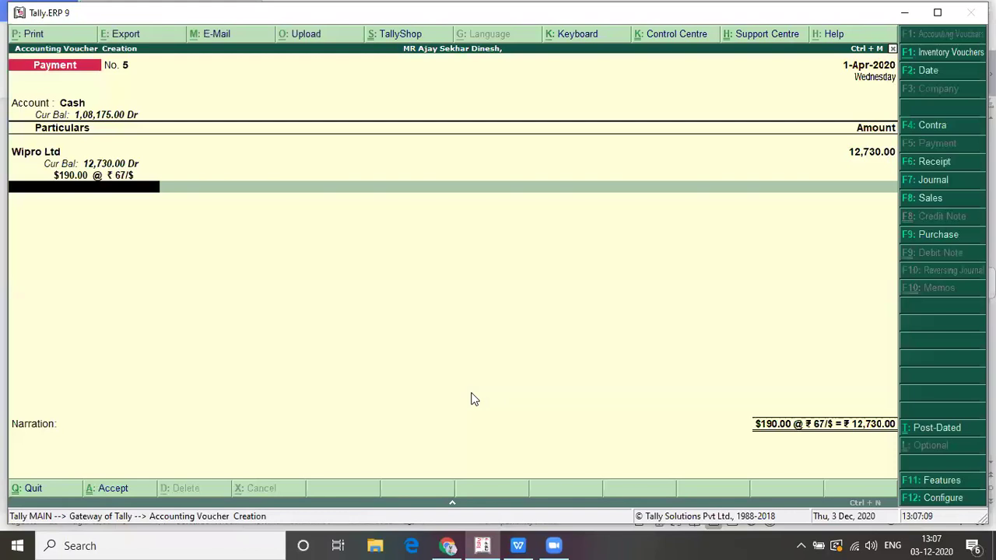
pyautogui.press('Return')
pyautogui.press('Return')
pyautogui.press('Return')
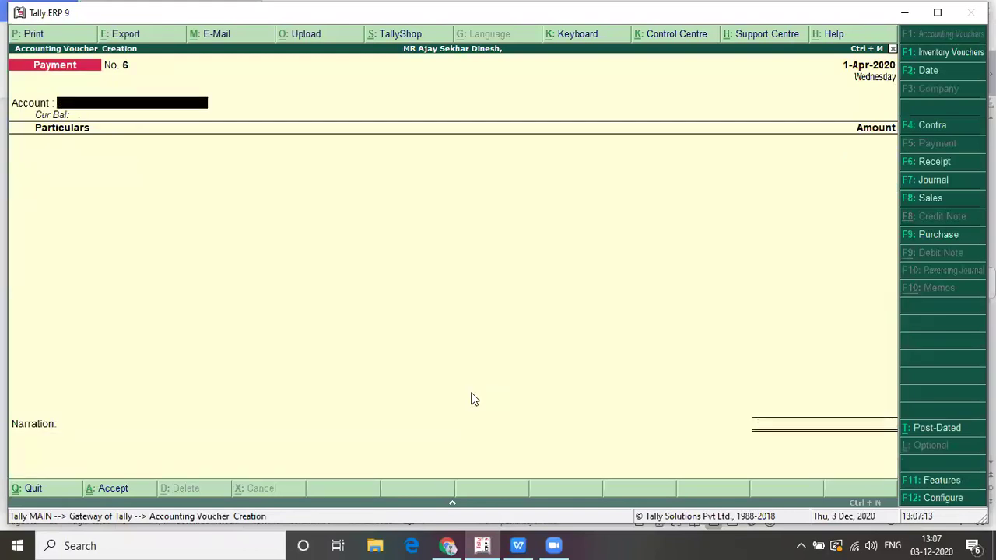
# Review the commission entry in TALLY MATERIAL.docx and start a receipt voucher with Cash as the account and Commission Received as the particulars.
pyautogui.hotkey('alt', 'Tab')
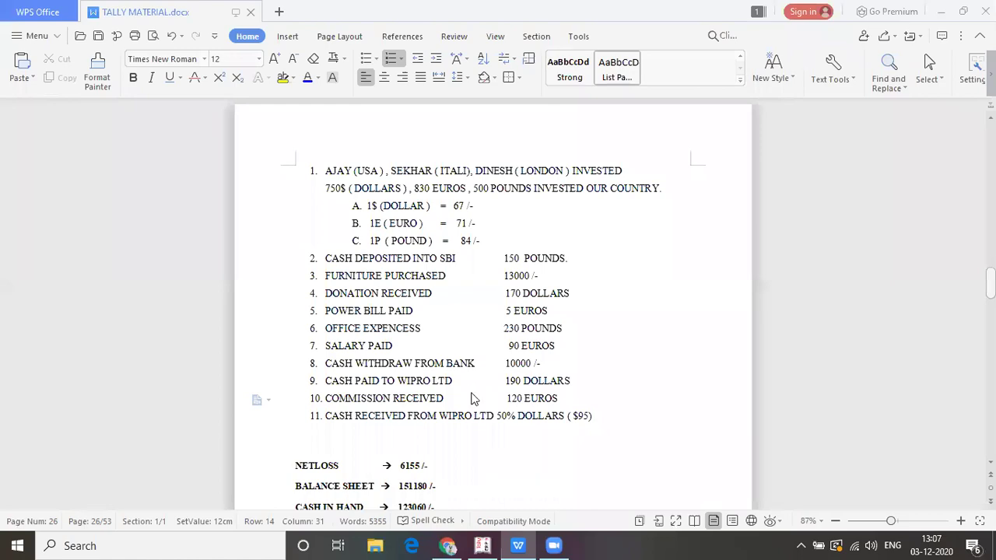
pyautogui.hotkey('alt', 'Tab')
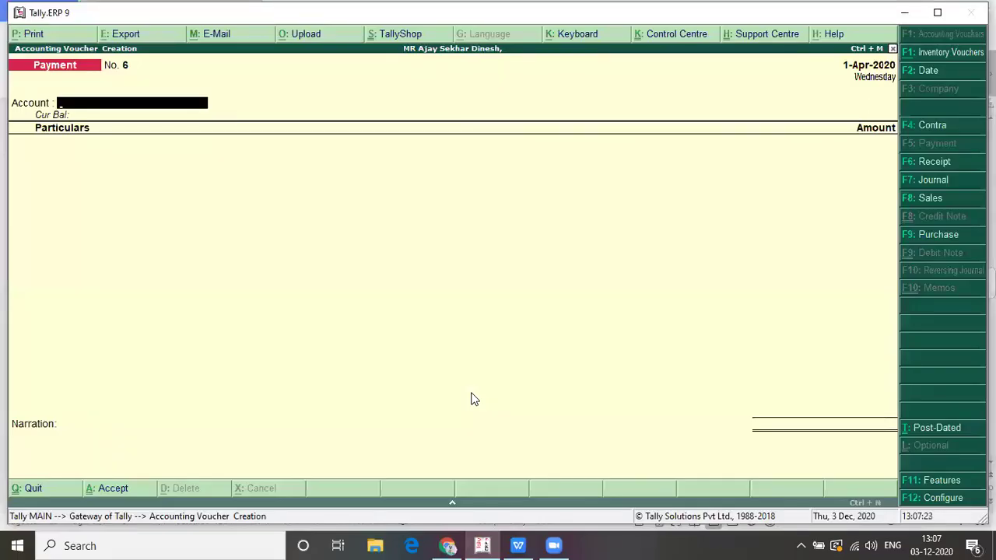
pyautogui.press('F6')
pyautogui.write('CAS')
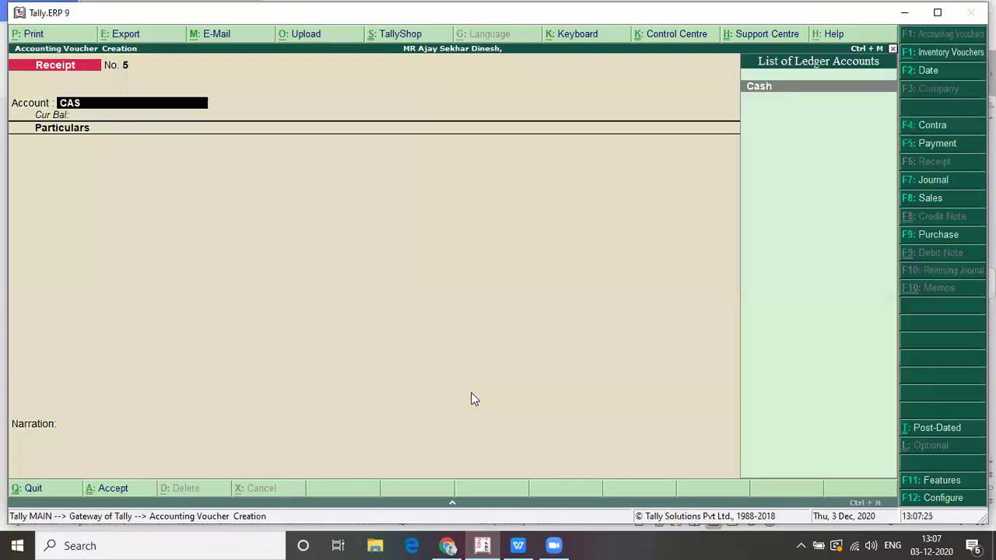
pyautogui.press('Return')
pyautogui.write('C')
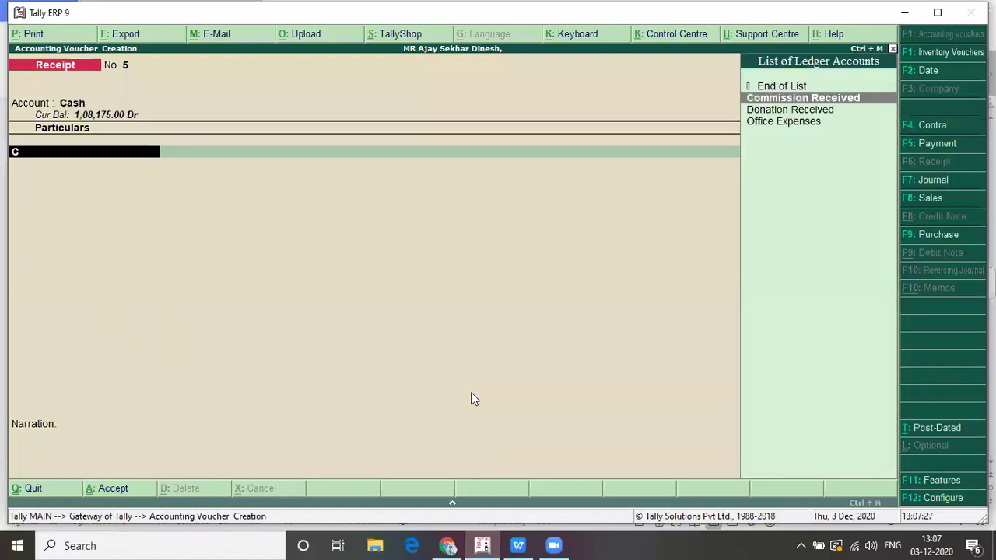
pyautogui.press('Return')
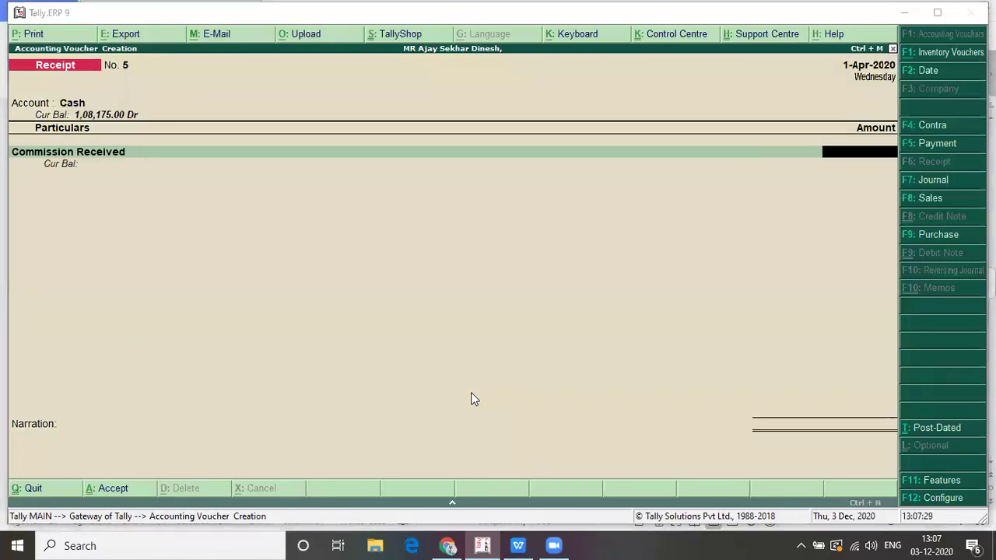
# Check the commission amount in TALLY MATERIAL.docx and enter 120E as the forex amount for Commission Received.
pyautogui.hotkey('alt', 'Tab')
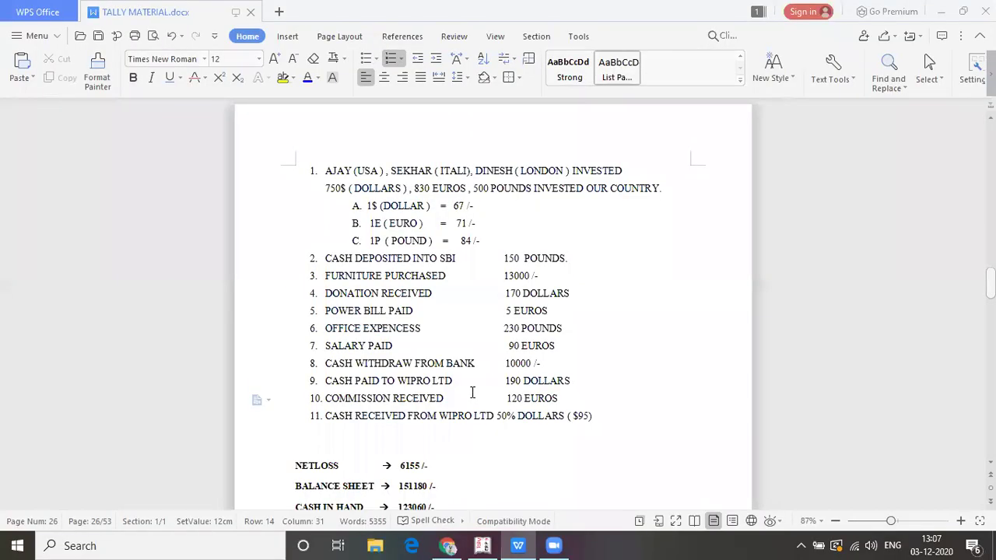
pyautogui.hotkey('alt', 'Tab')
pyautogui.write('12')
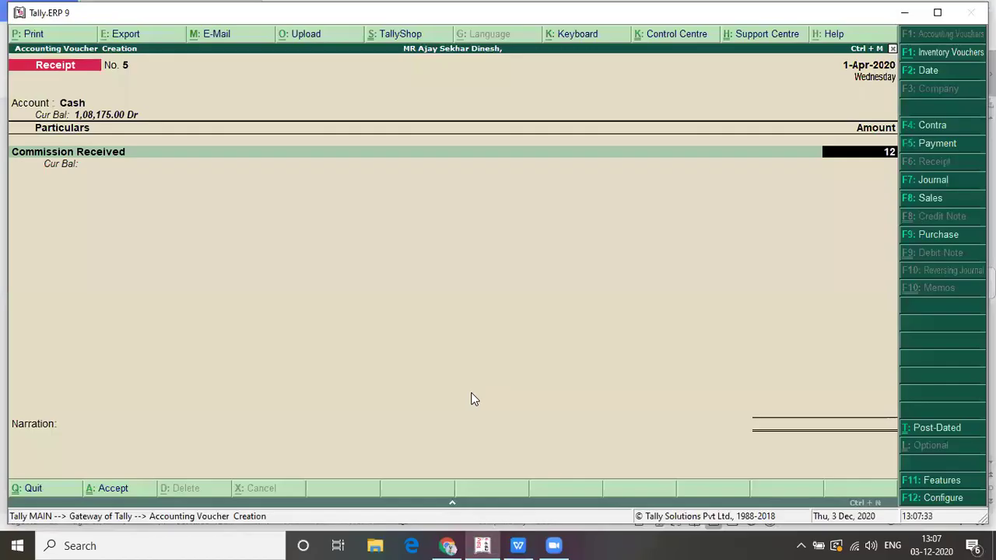
pyautogui.write('0E')
pyautogui.press('Return')
pyautogui.press('Return')
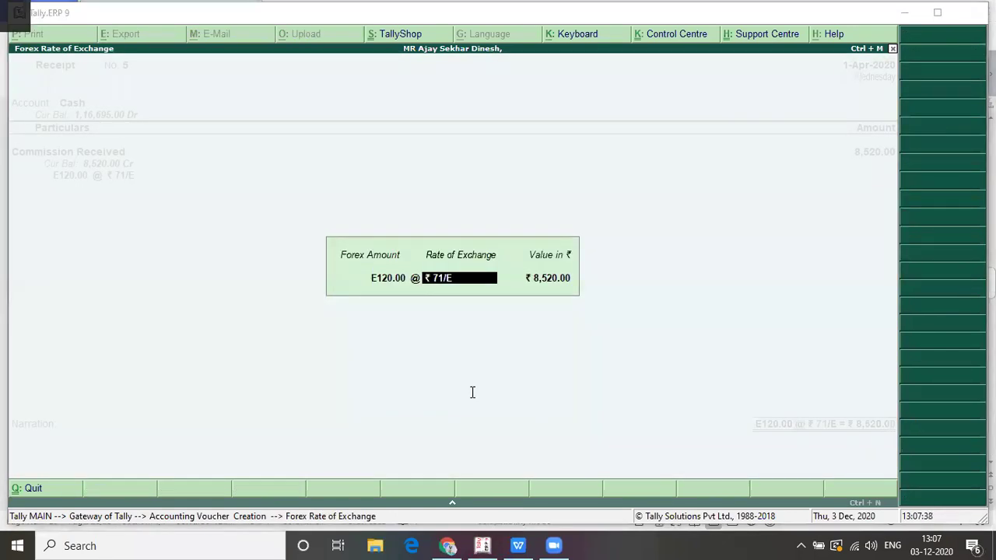
# Check the euro rate in TALLY MATERIAL.docx, keep the exchange rate at ₹ 71/E and accept the commission receipt voucher.
pyautogui.hotkey('alt', 'Tab')
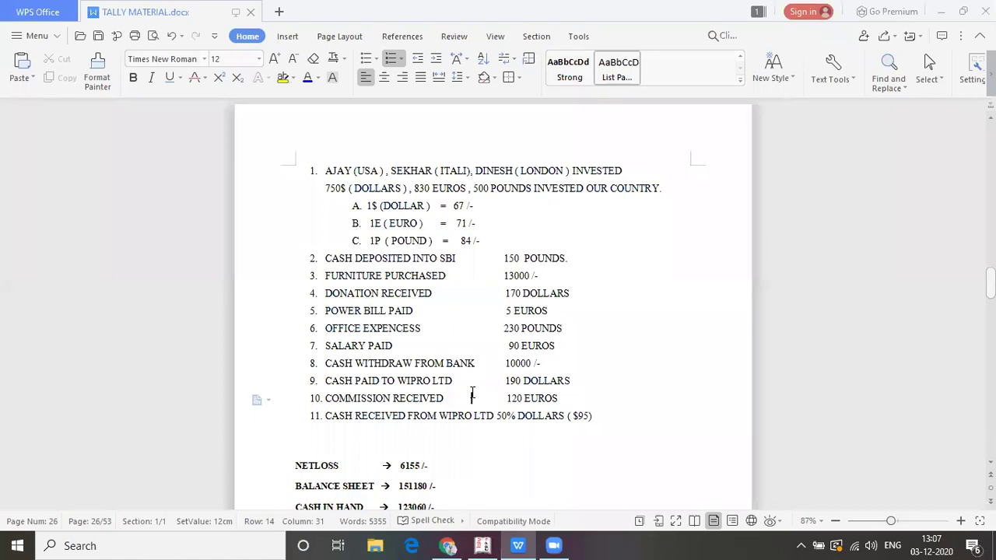
pyautogui.hotkey('alt', 'Tab')
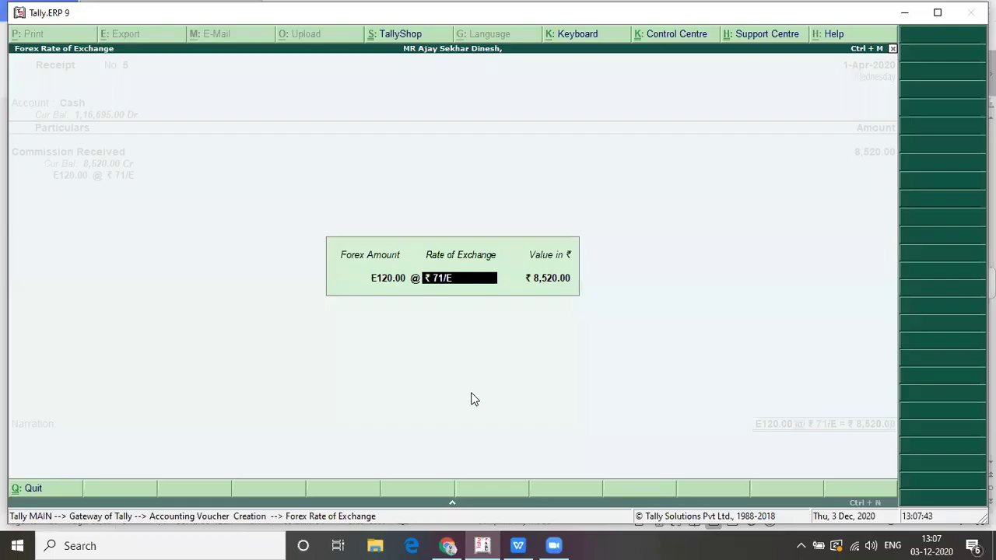
pyautogui.press('Return')
pyautogui.press('Return')
pyautogui.press('Return')
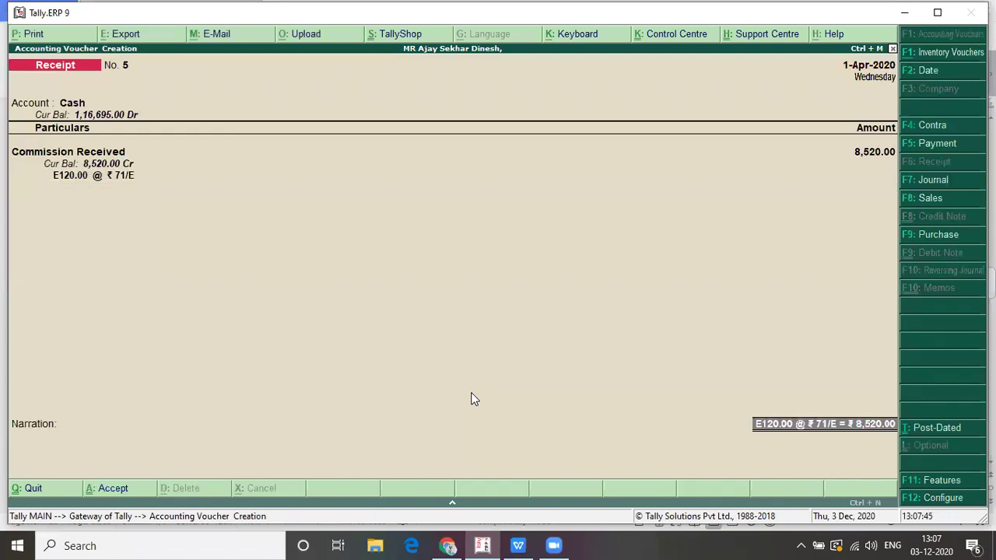
pyautogui.press('Return')
pyautogui.press('Return')
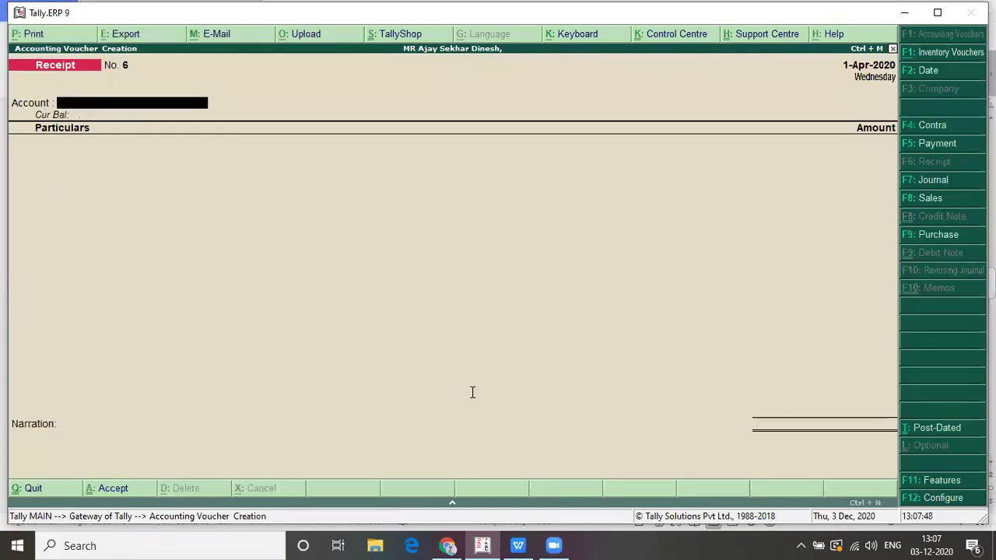
# Review the last Wipro Ltd entry in TALLY MATERIAL.docx and start a receipt voucher with Cash as the account and Wipro Ltd as the particulars.
pyautogui.hotkey('alt', 'Tab')
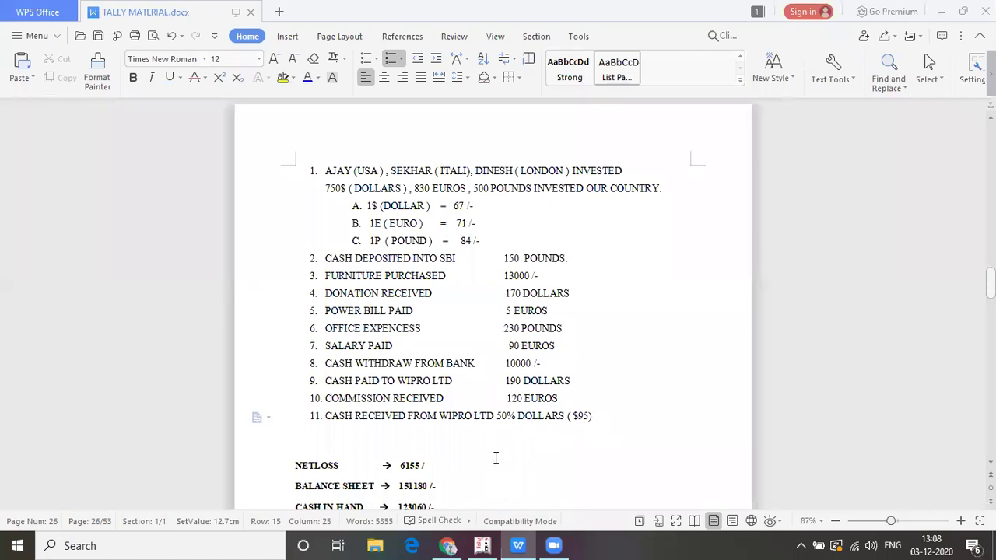
pyautogui.hotkey('alt', 'Tab')
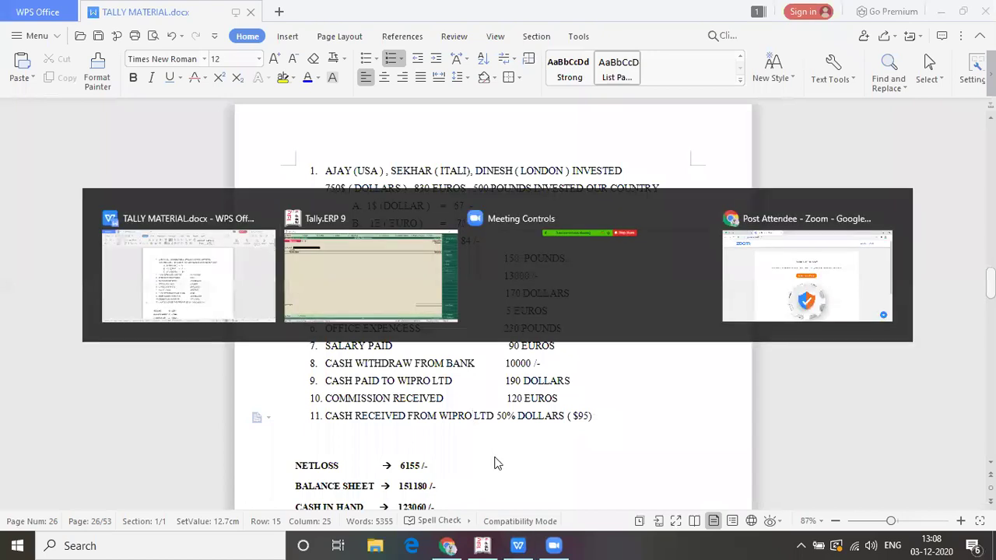
pyautogui.write('CAS')
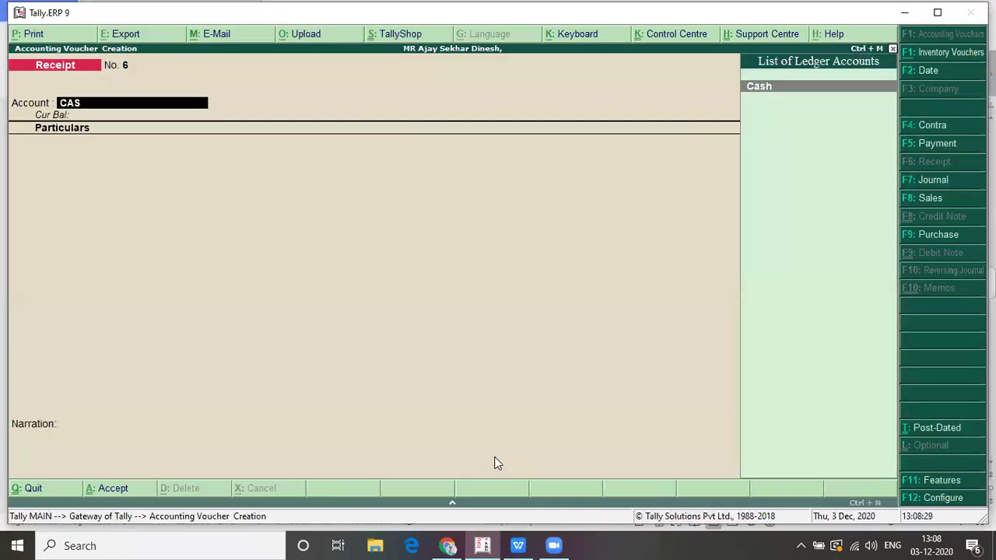
pyautogui.press('Return')
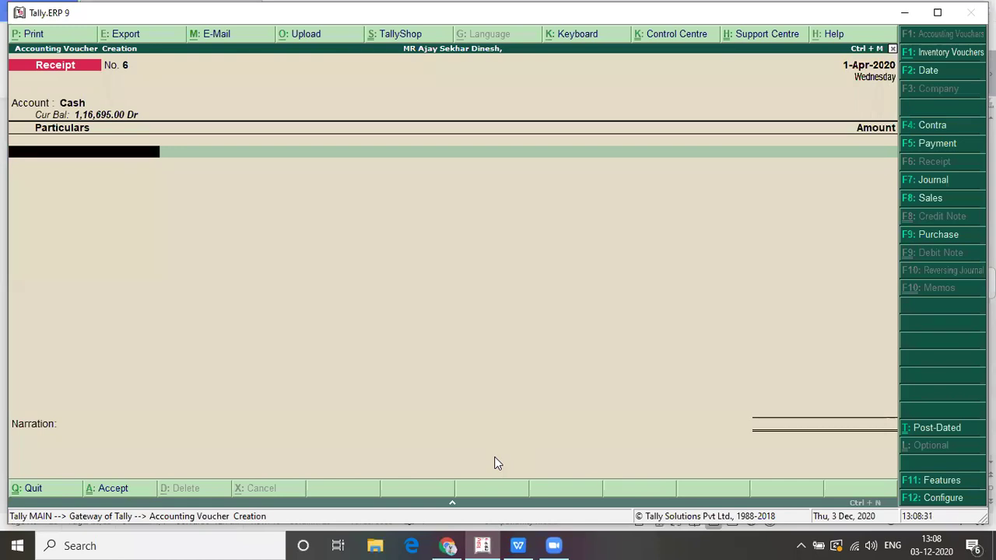
pyautogui.write('W')
pyautogui.press('Return')
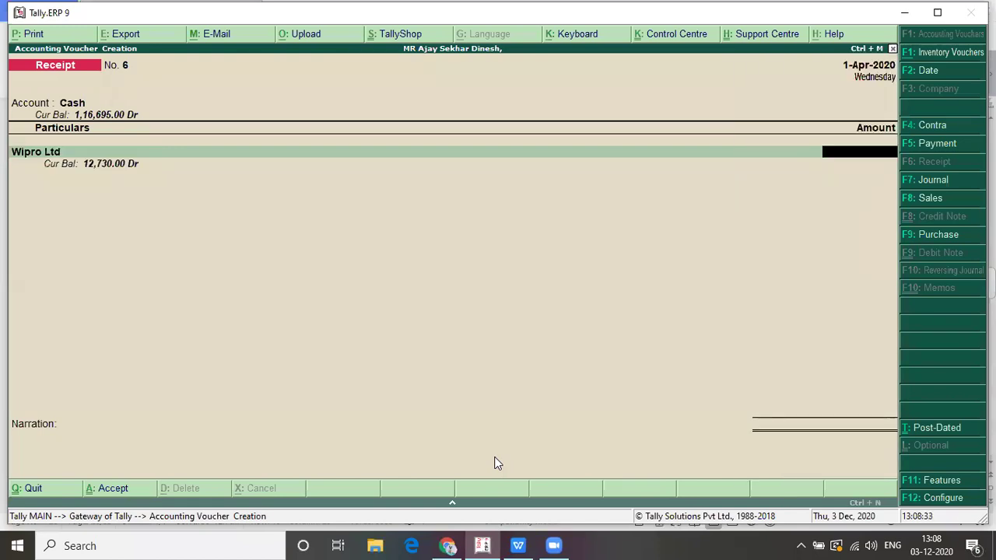
# Check the Wipro Ltd receipt in TALLY MATERIAL.docx, enter $95 at ₹ 67/$ and accept the receipt voucher.
pyautogui.hotkey('alt', 'Tab')
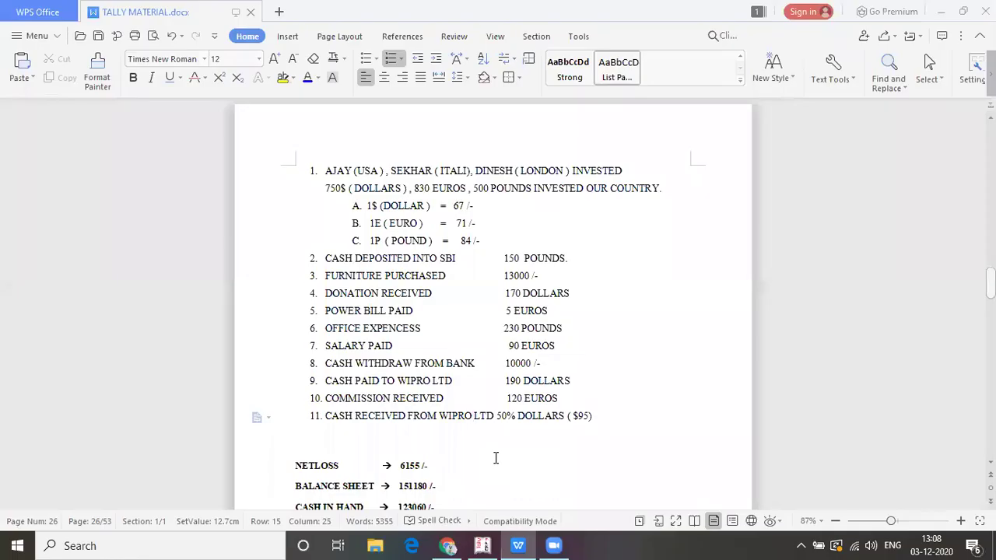
pyautogui.hotkey('alt', 'Tab')
pyautogui.write('95')
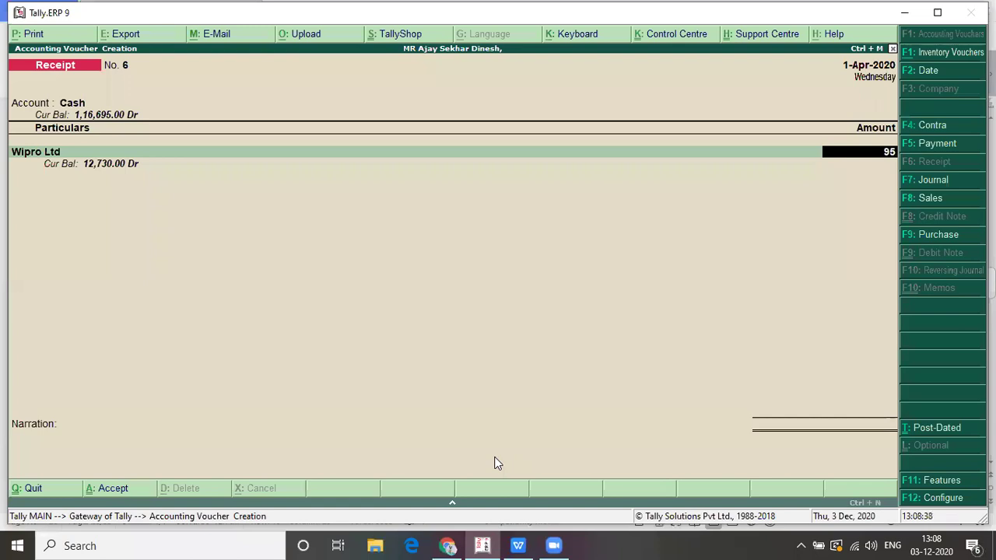
pyautogui.press('Return')
pyautogui.press('Return')
pyautogui.press('Return')
pyautogui.press('Return')
pyautogui.press('Return')
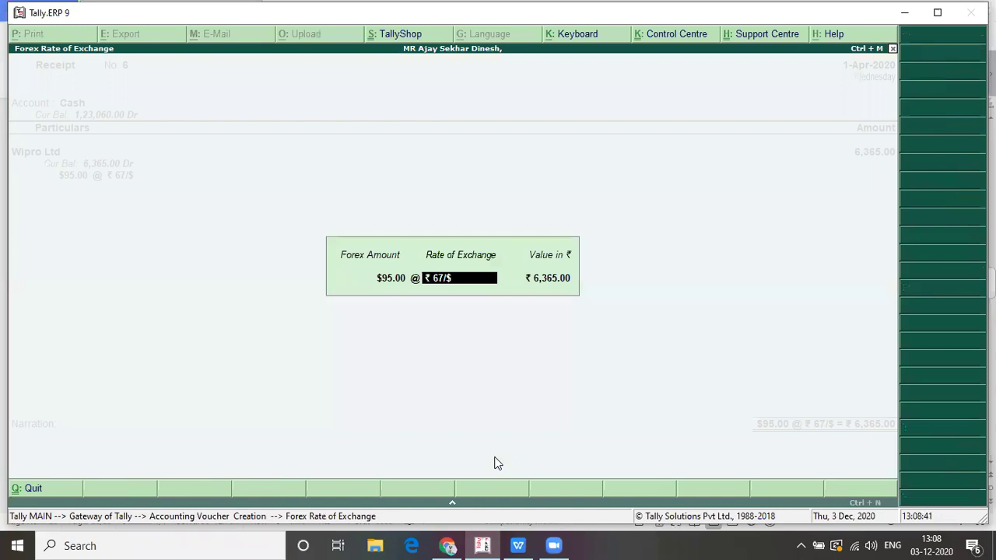
pyautogui.press('Return')
pyautogui.press('Return')
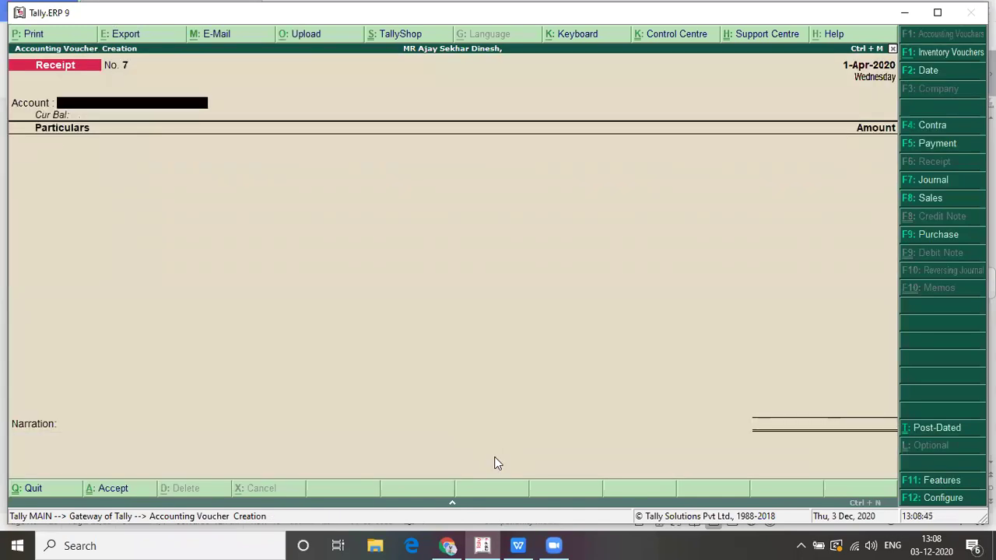
# Check TALLY MATERIAL.docx for remaining transactions, leave voucher entry in Tally.ERP 9 and open the Balance Sheet.
pyautogui.hotkey('alt', 'Tab')
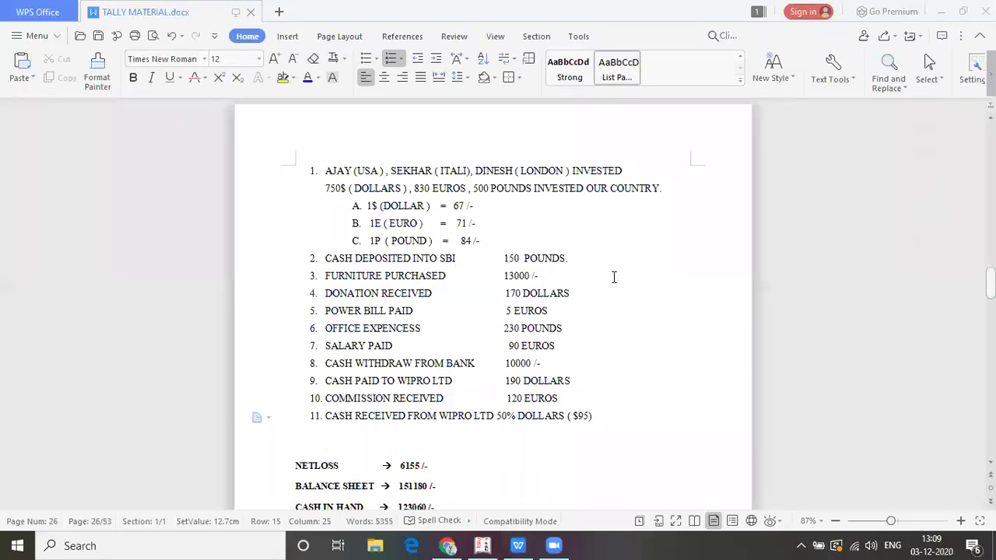
pyautogui.hotkey('alt', 'Tab')
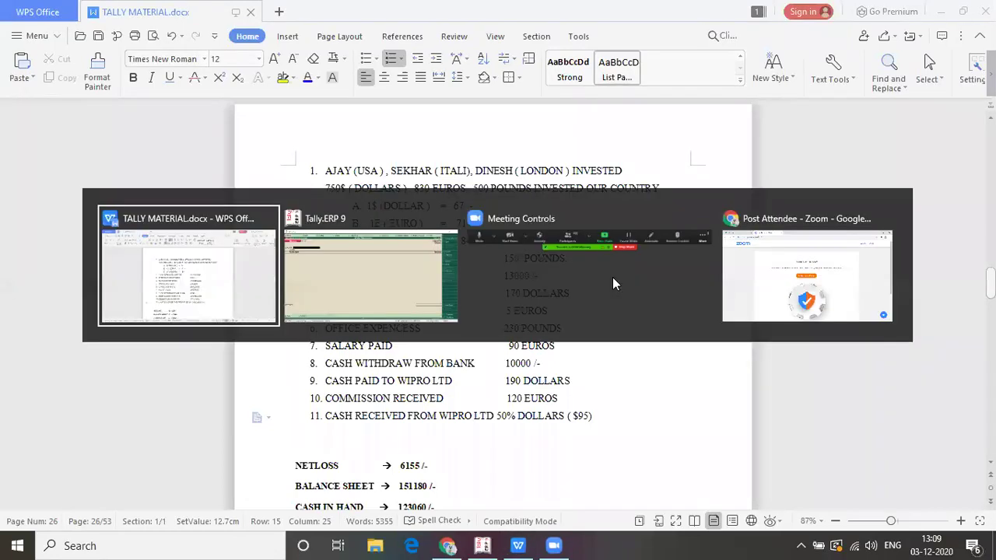
pyautogui.press('Escape')
pyautogui.press('y')
pyautogui.press('Down')
pyautogui.press('Down')
pyautogui.press('Down')
pyautogui.press('Down')
pyautogui.press('Down')
pyautogui.press('Up')
pyautogui.press('Return')
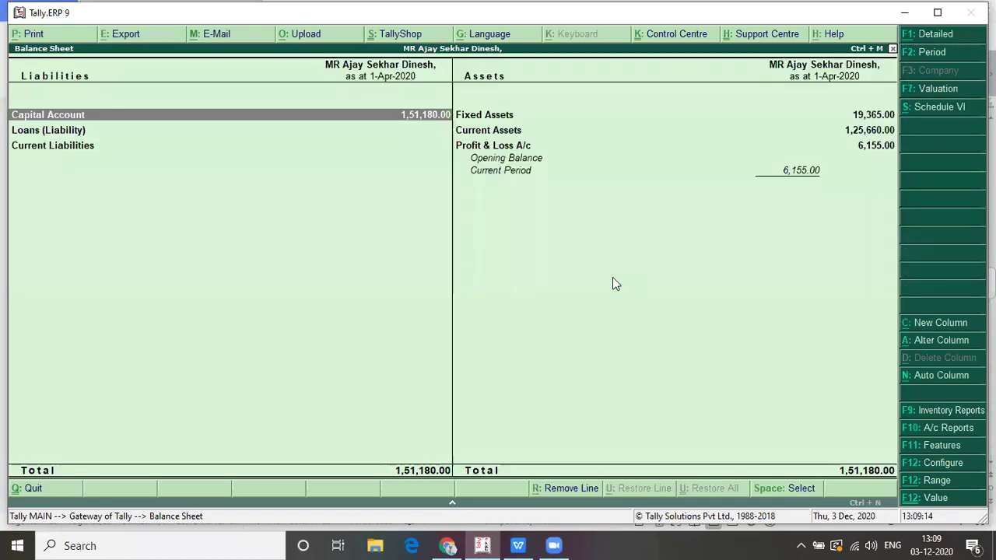
# Compare the Balance Sheet's Profit & Loss A/c figure and total with the net loss and balance sheet answers in TALLY MATERIAL.docx.
pyautogui.press('Down')
pyautogui.press('Down')
pyautogui.press('Right')
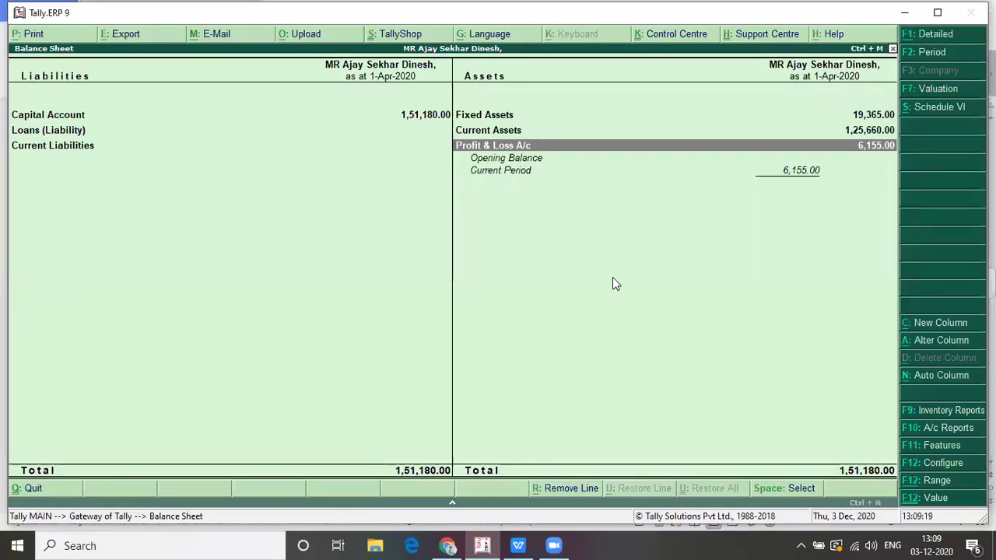
pyautogui.hotkey('alt', 'Tab')
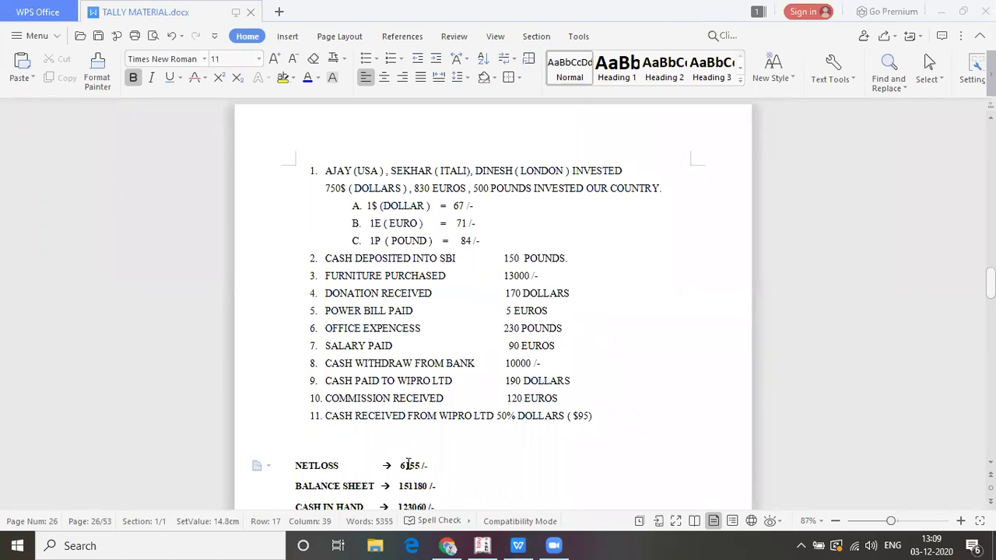
pyautogui.moveTo(400, 465); pyautogui.dragTo(434, 466)
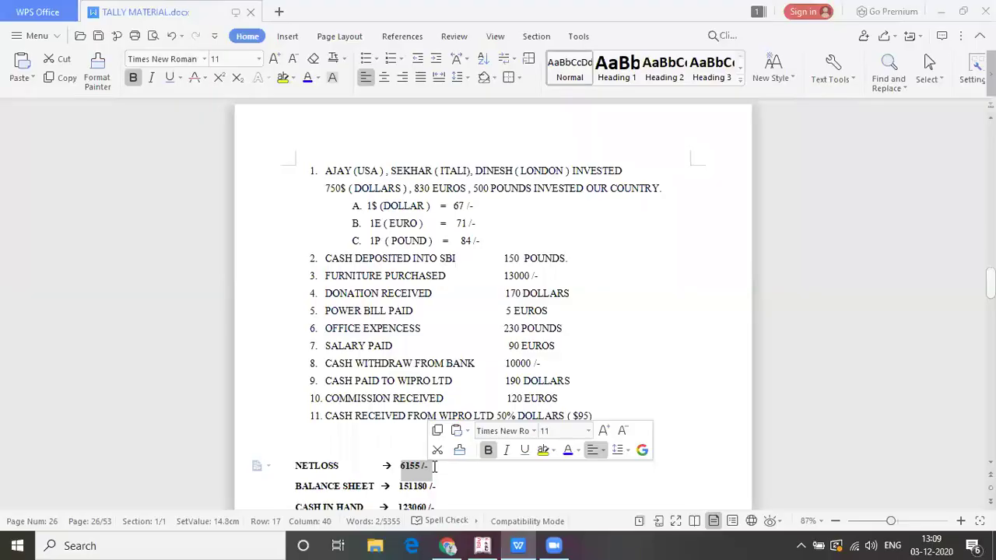
pyautogui.hotkey('alt', 'Tab')
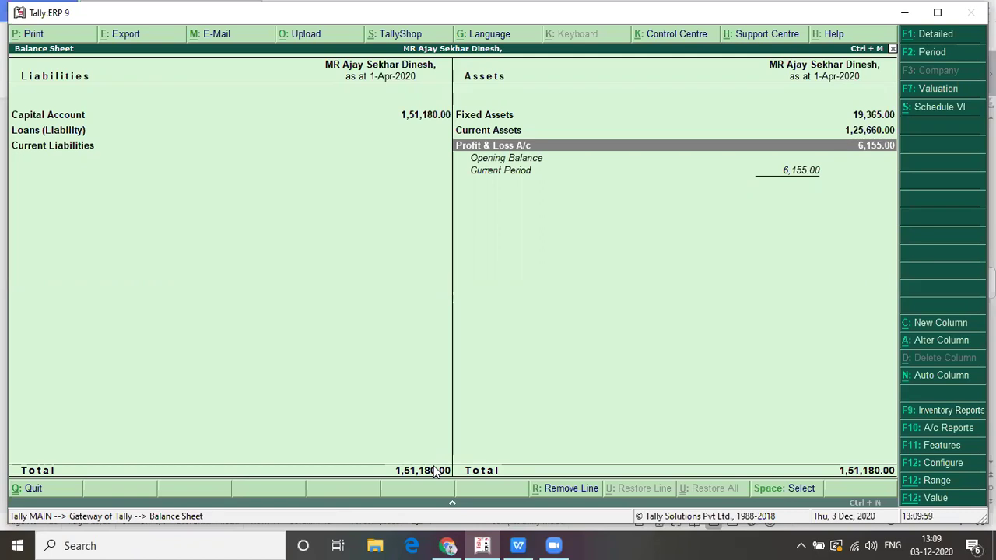
pyautogui.hotkey('alt', 'Tab')
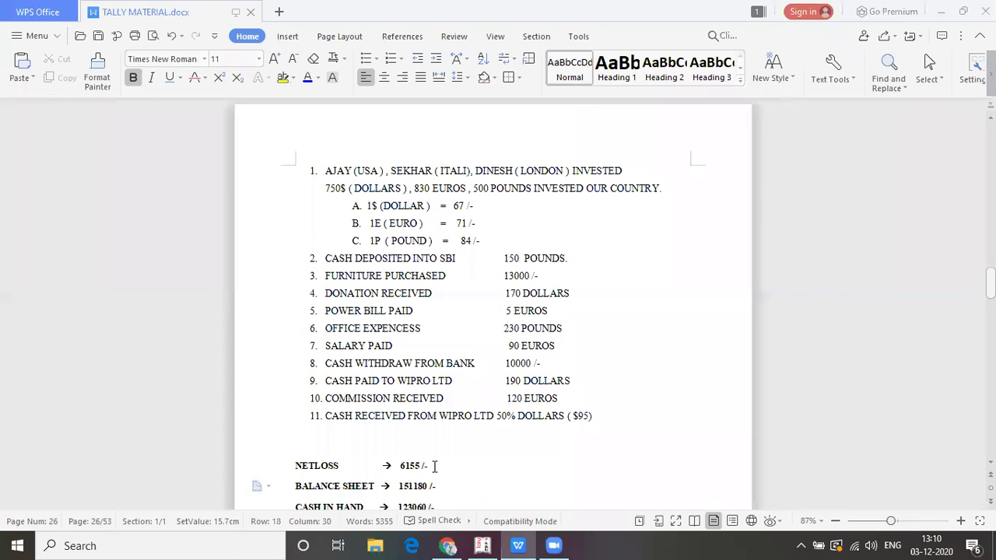
pyautogui.hotkey('alt', 'Tab')
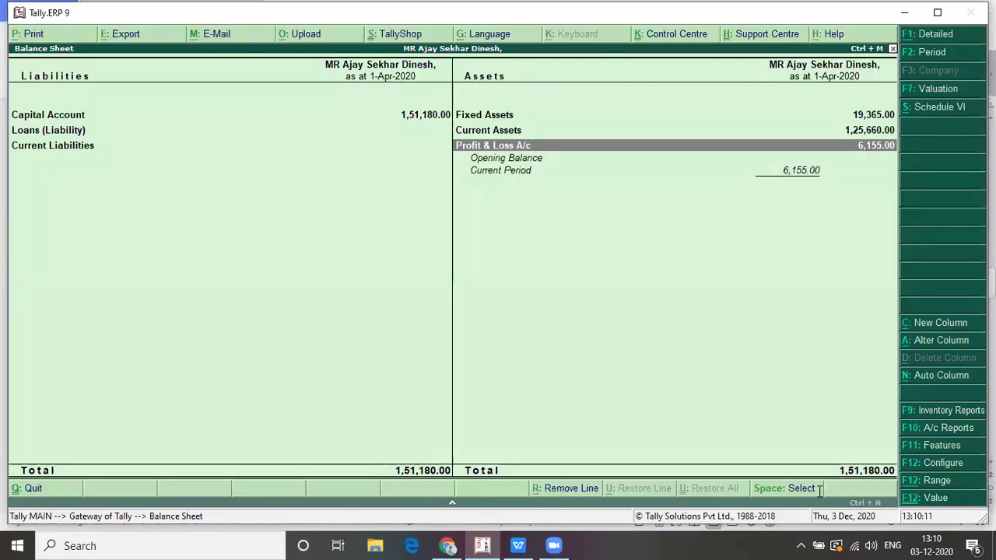
# Open the Current Assets summary from the Balance Sheet and compare Cash-in-Hand and Bank Accounts with the answers in TALLY MATERIAL.docx.
pyautogui.hotkey('alt', 'Tab')
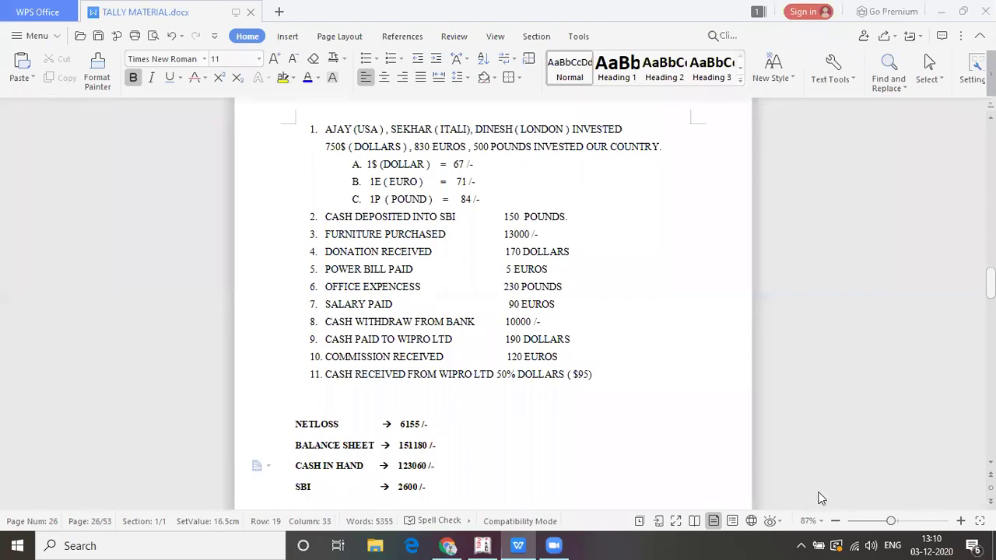
pyautogui.hotkey('alt', 'Tab')
pyautogui.press('Up')
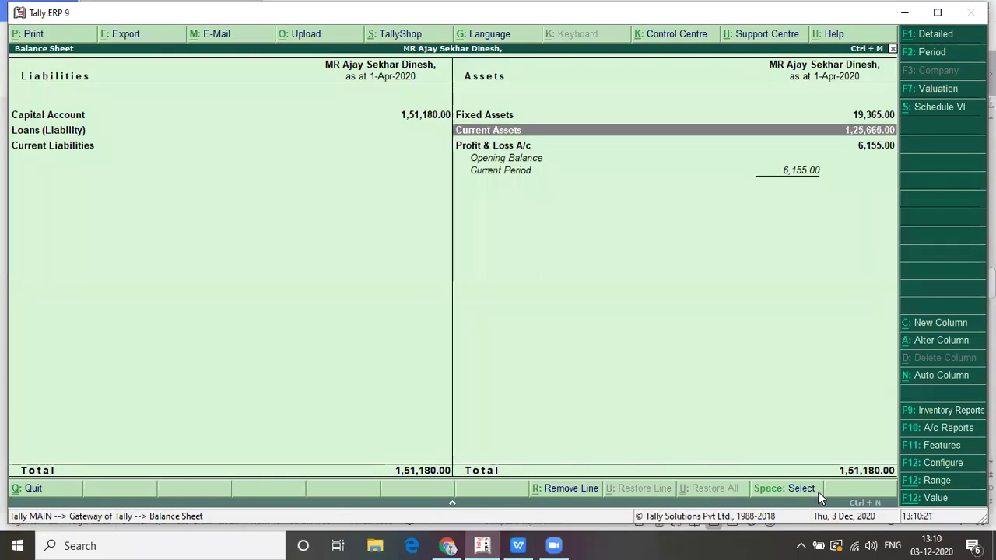
pyautogui.press('Return')
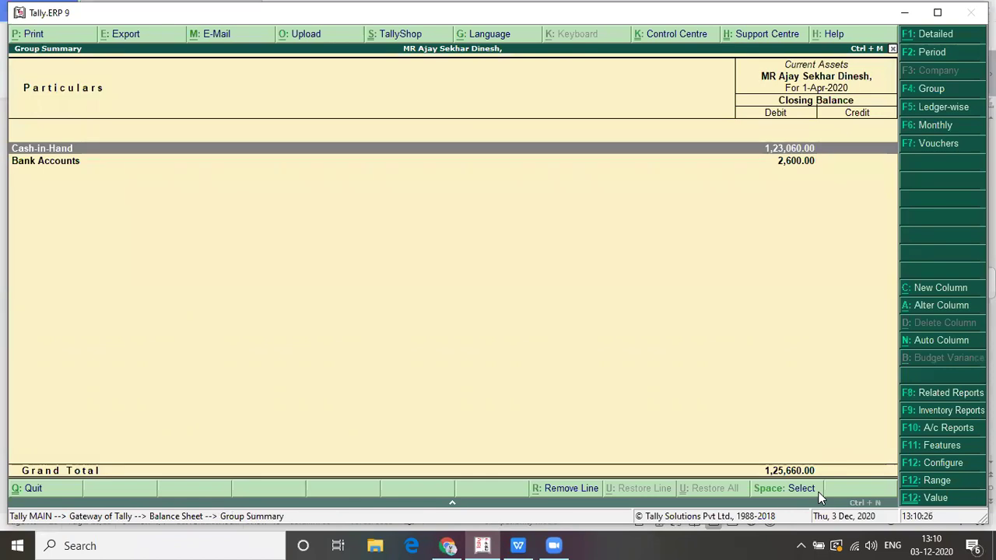
pyautogui.press('Down')
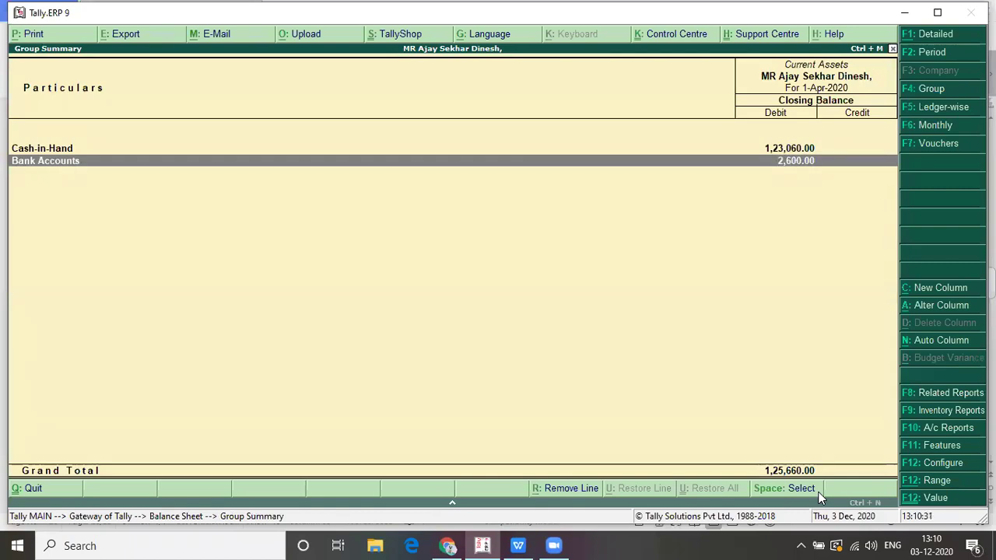
pyautogui.hotkey('alt', 'Tab')
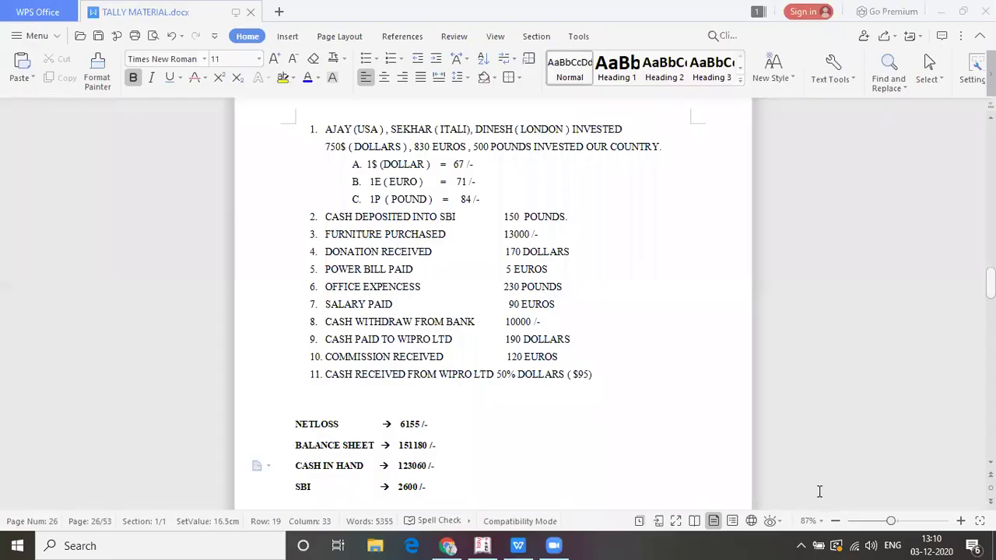
pyautogui.click(395, 487)
pyautogui.moveTo(394, 487); pyautogui.dragTo(413, 487)
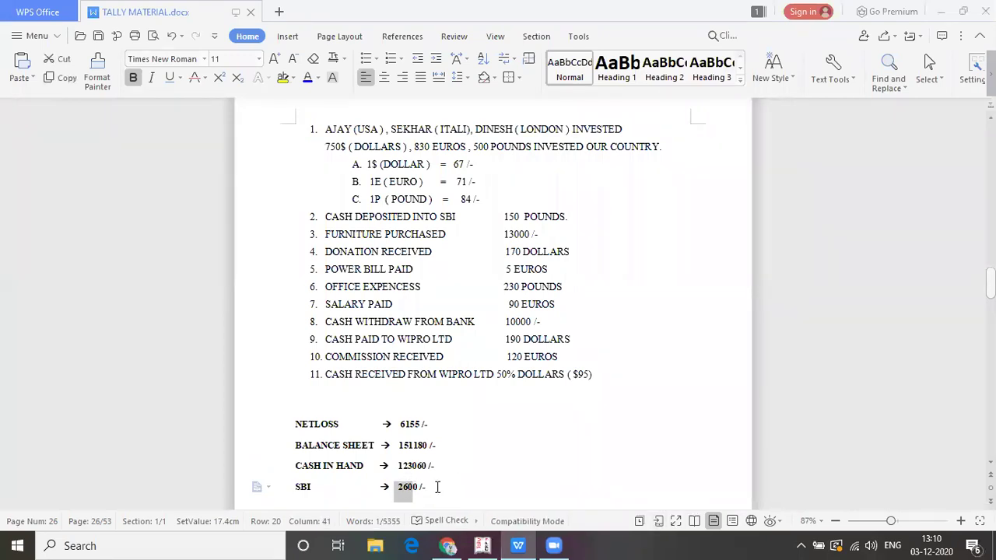
pyautogui.hotkey('alt', 'Tab')
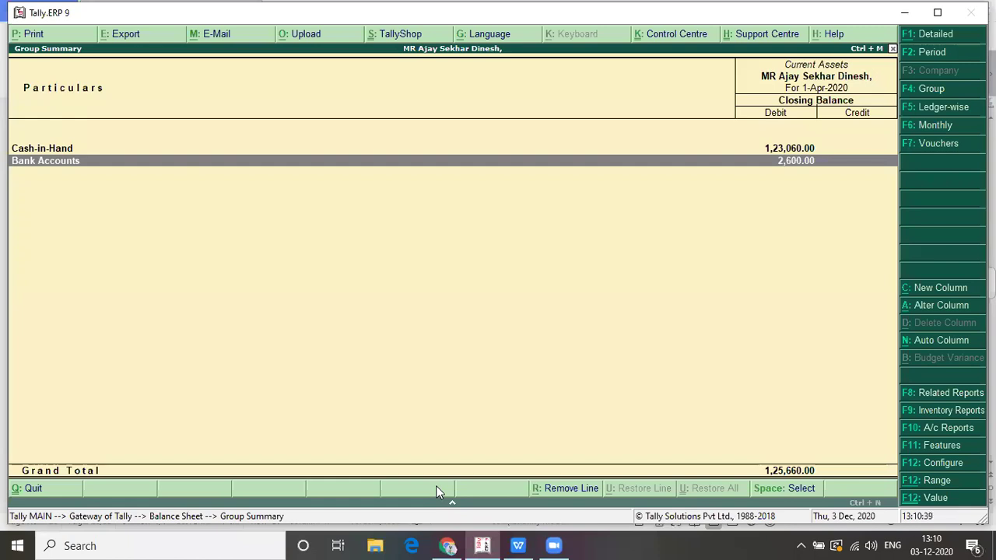